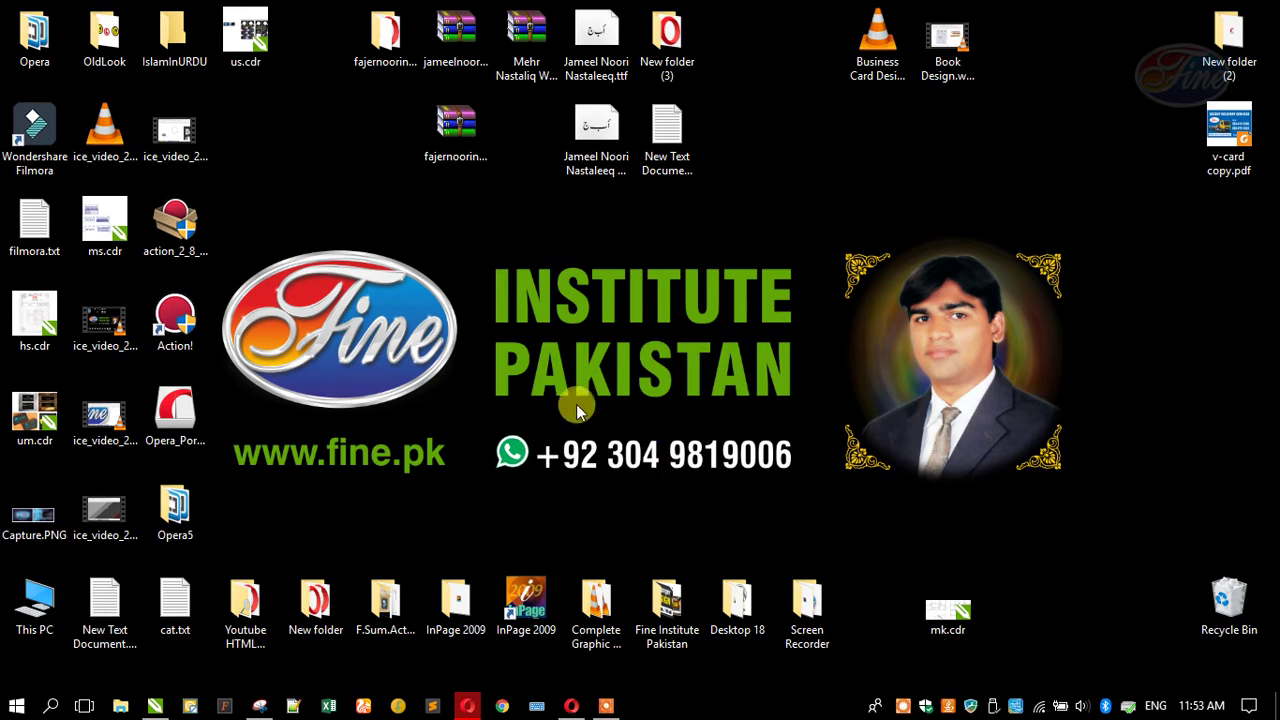
Switch to CorelDRAW and examine the sword-and-shield logo and the blue N logo
click(155, 706)
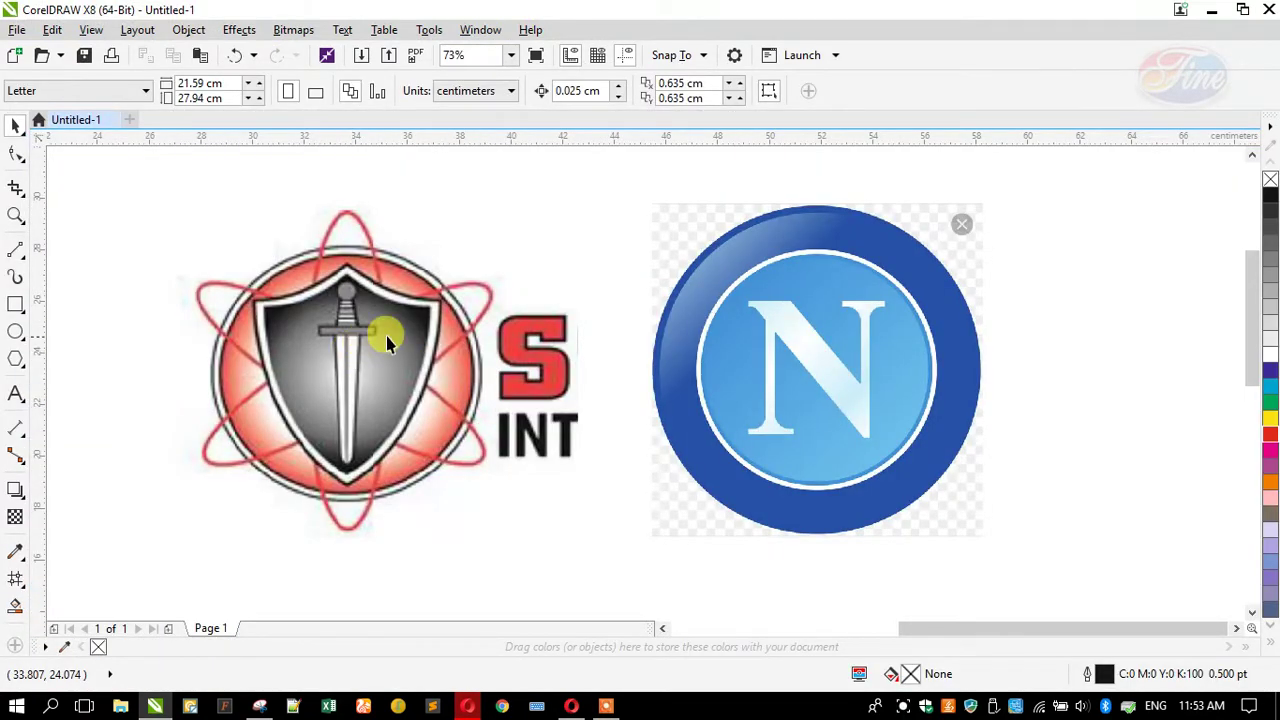
scroll(587, 364, down, 1)
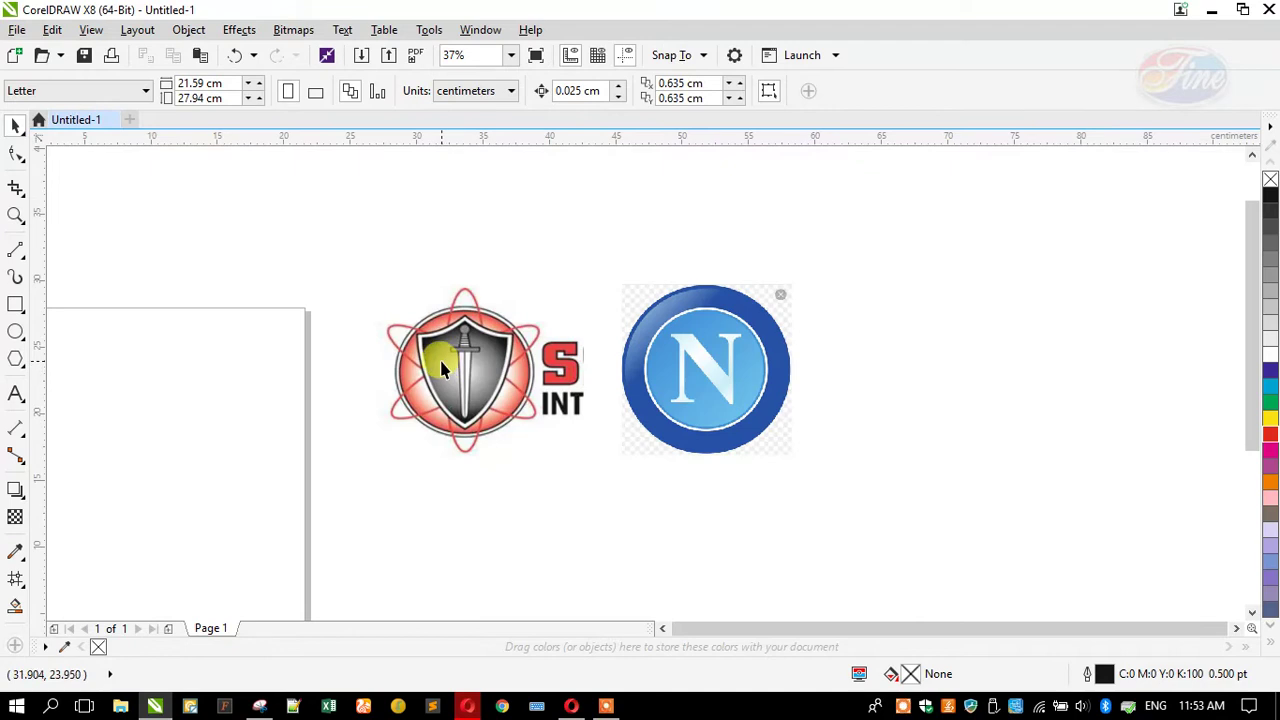
scroll(441, 367, up, 1)
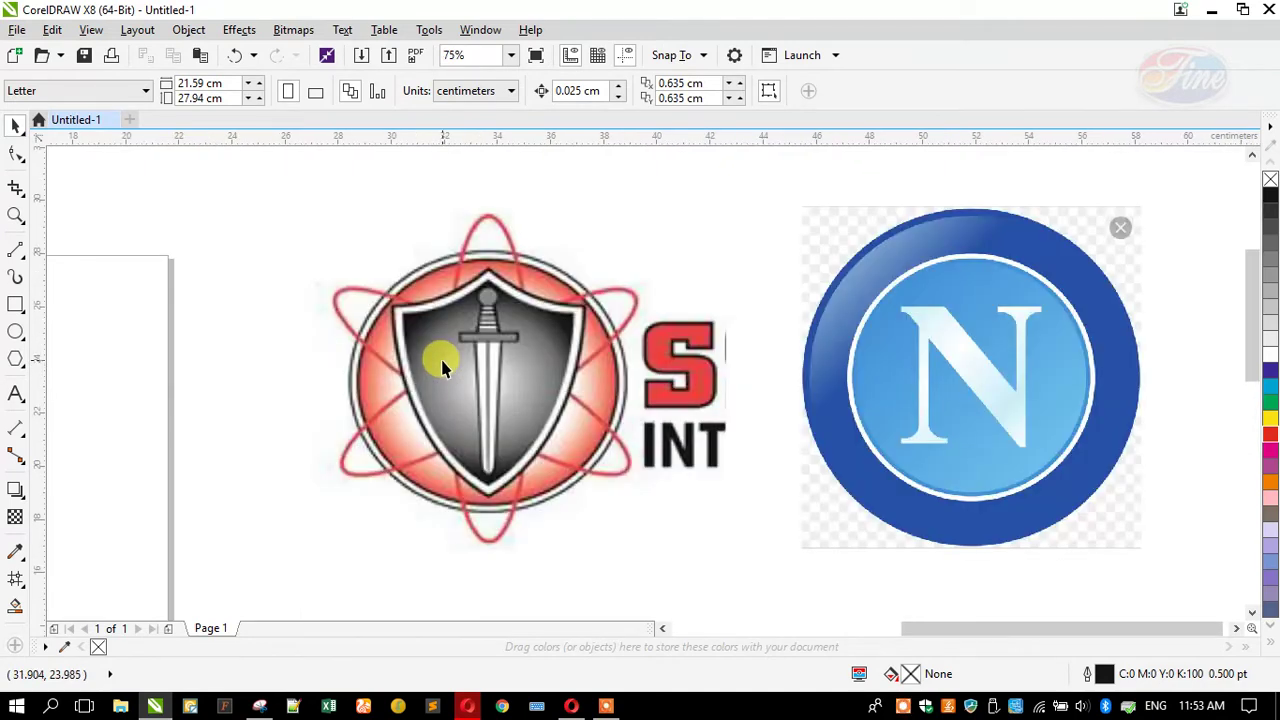
scroll(420, 345, up, 1)
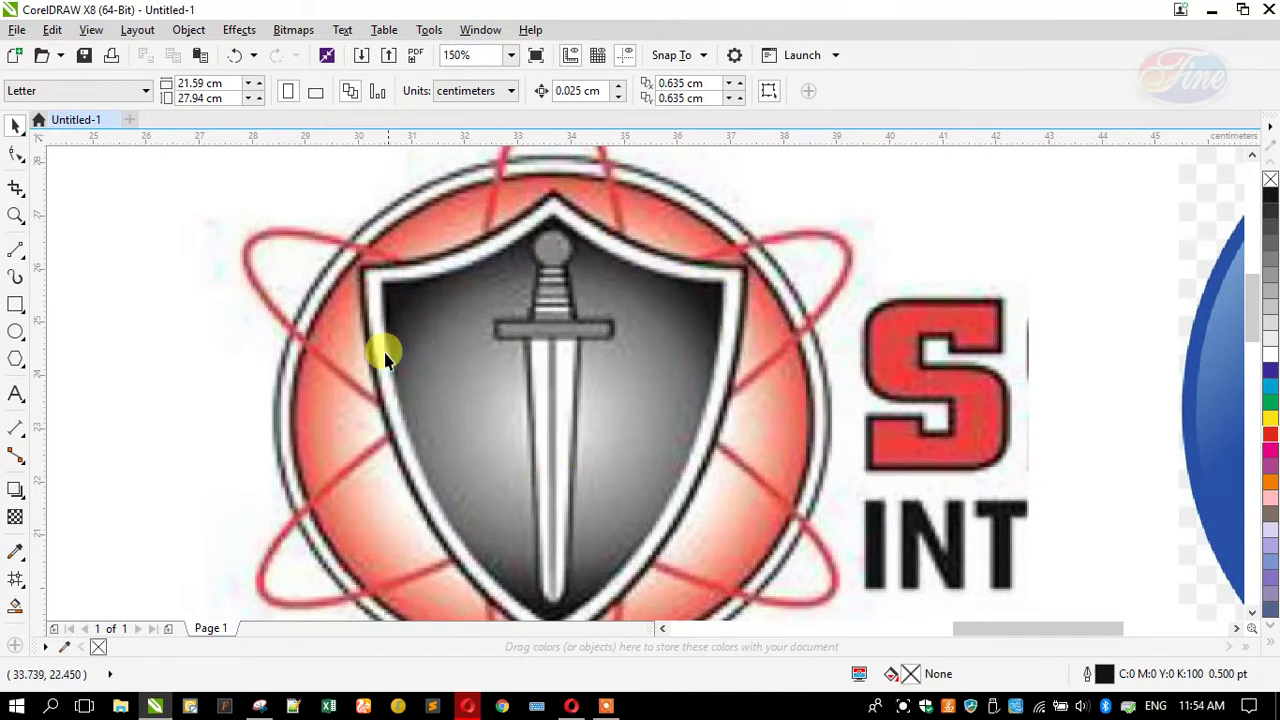
scroll(380, 350, down, 1)
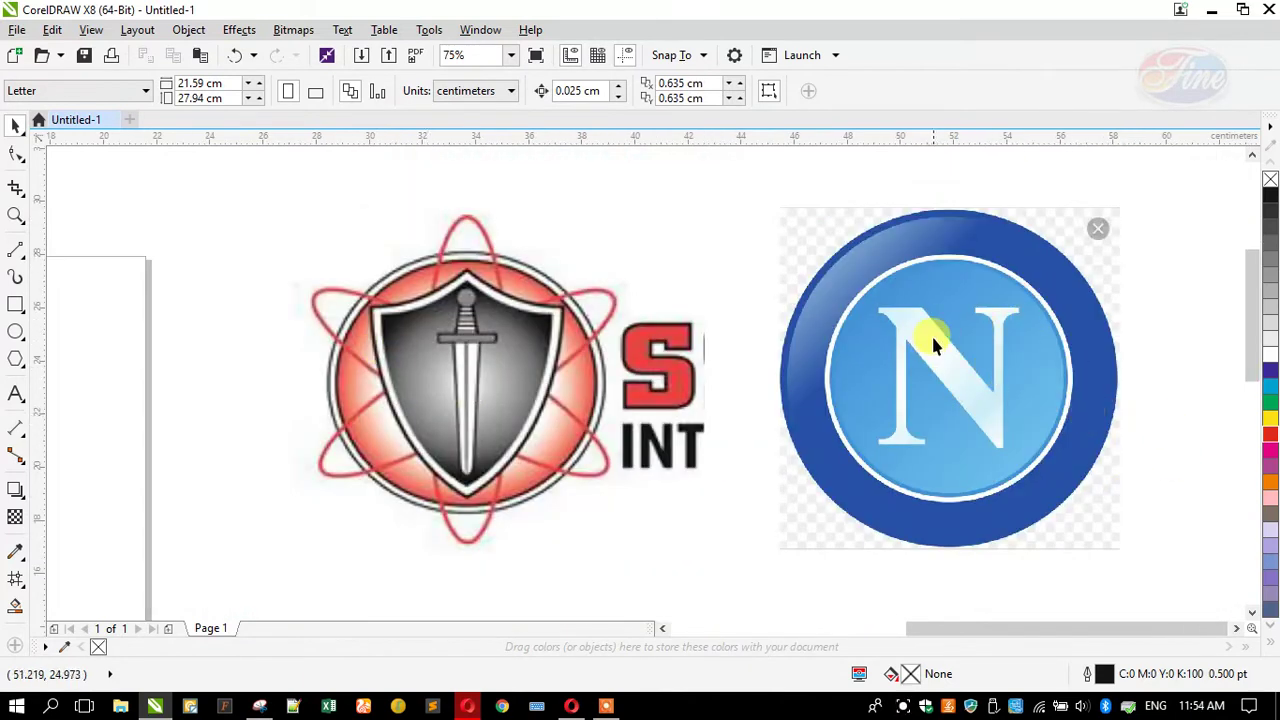
click(340, 315)
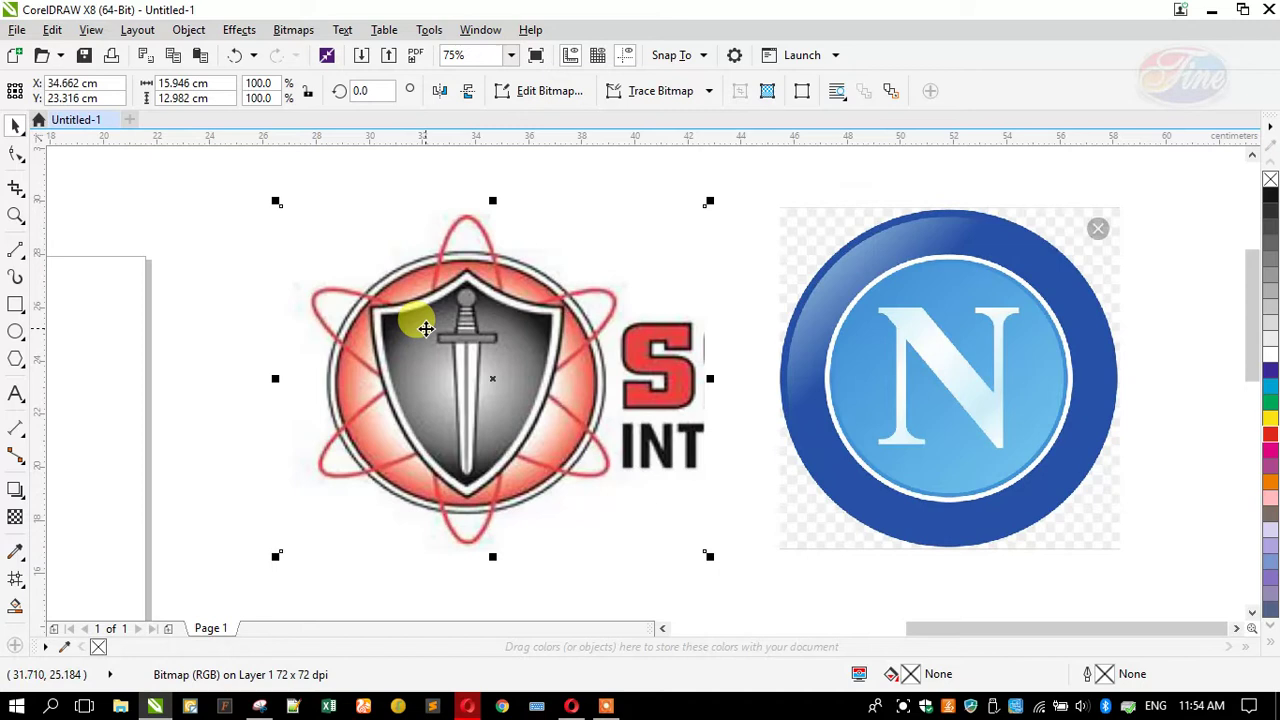
click(216, 262)
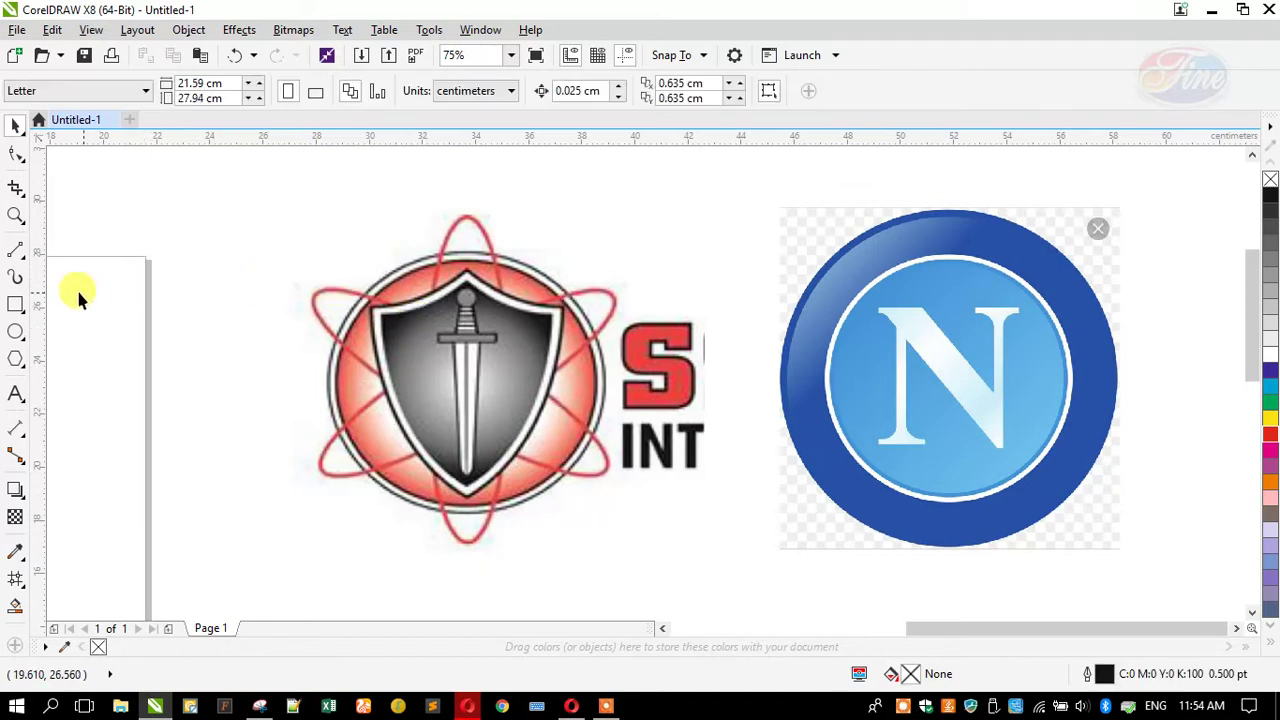
Place a vertical guideline through the centre of the shield and sword
drag(40, 285, 257, 314)
drag(465, 328, 467, 330)
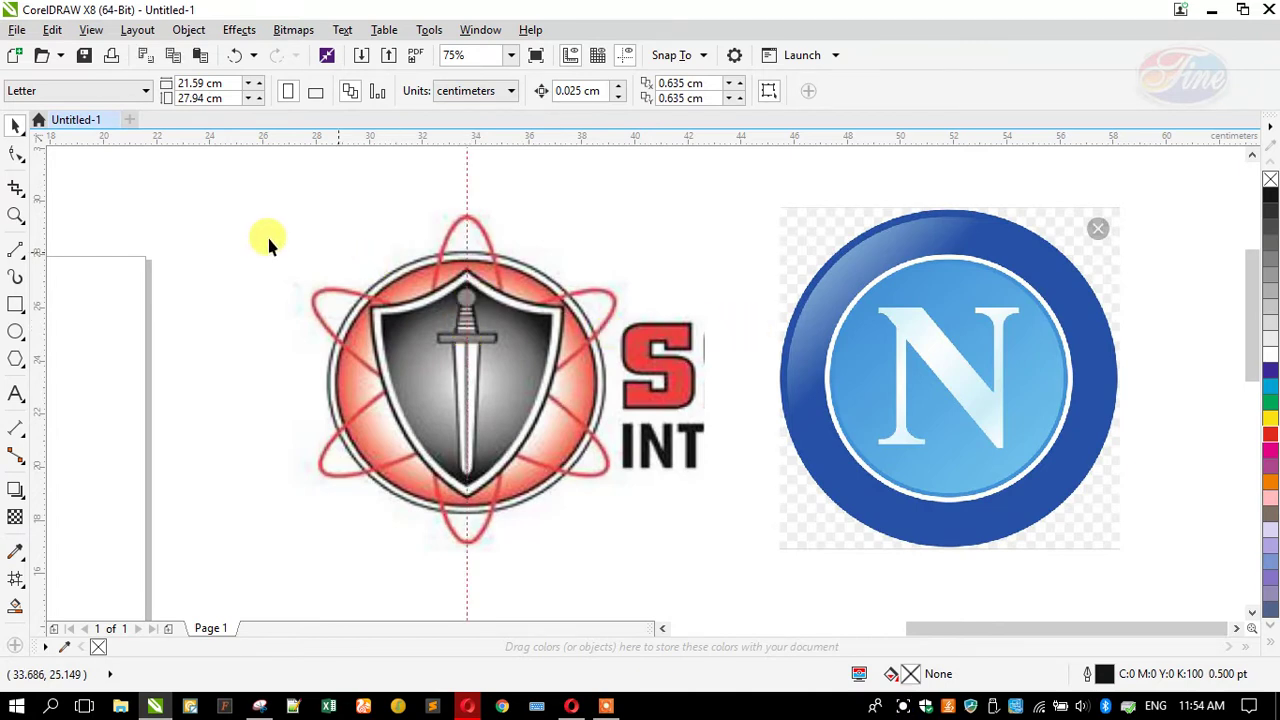
key(Escape)
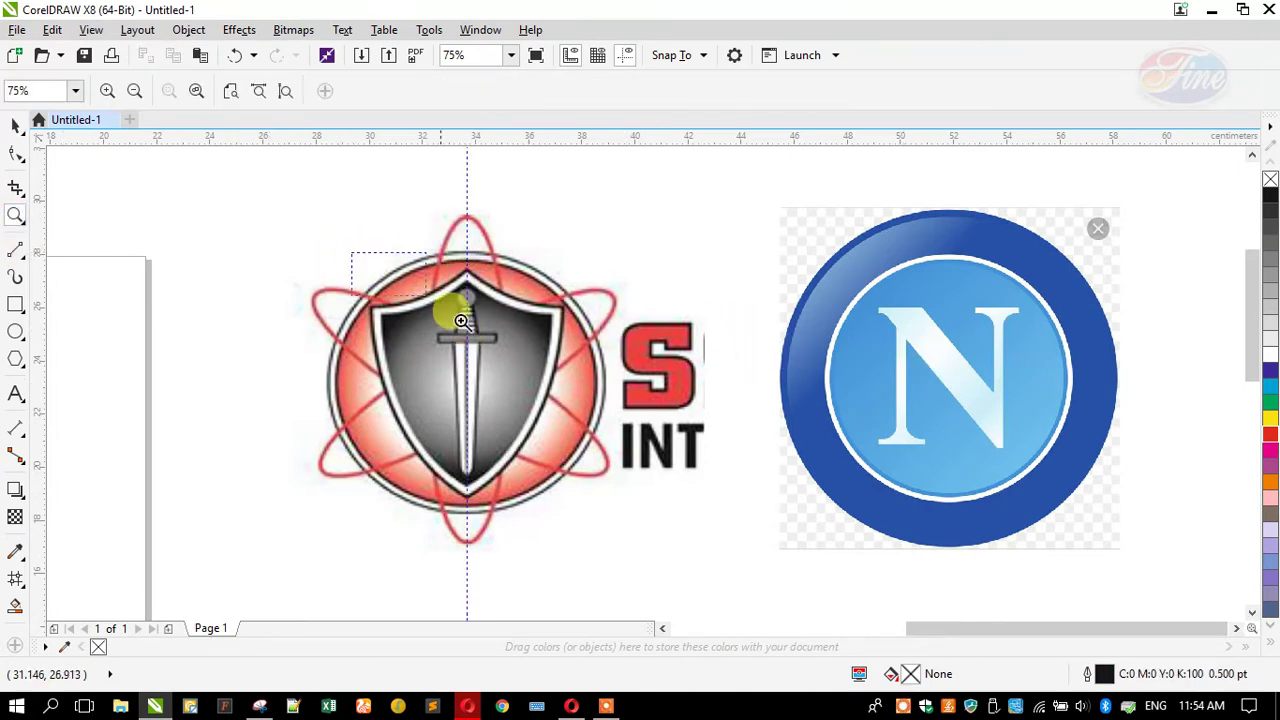
Trace the left half of the inner shield with a three-node Bézier line from its top tip through the left corner to the bottom tip
drag(357, 263, 543, 367)
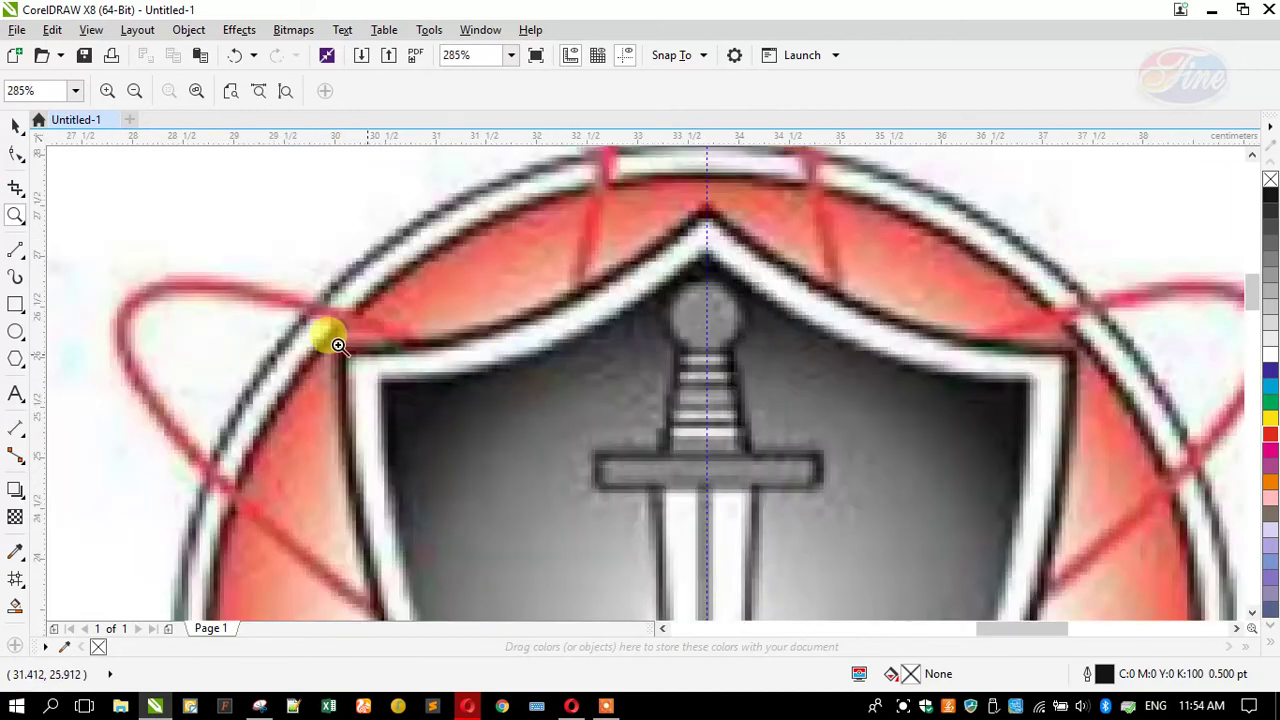
click(20, 252)
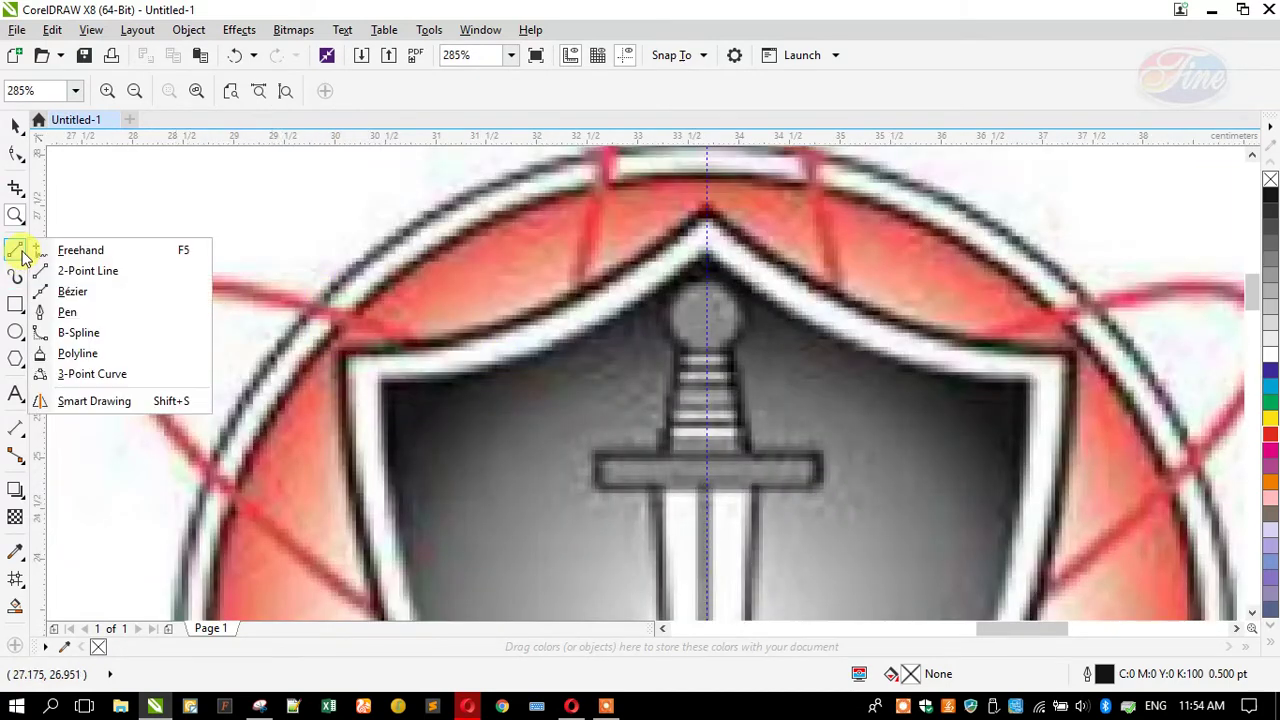
click(66, 291)
click(708, 243)
click(380, 377)
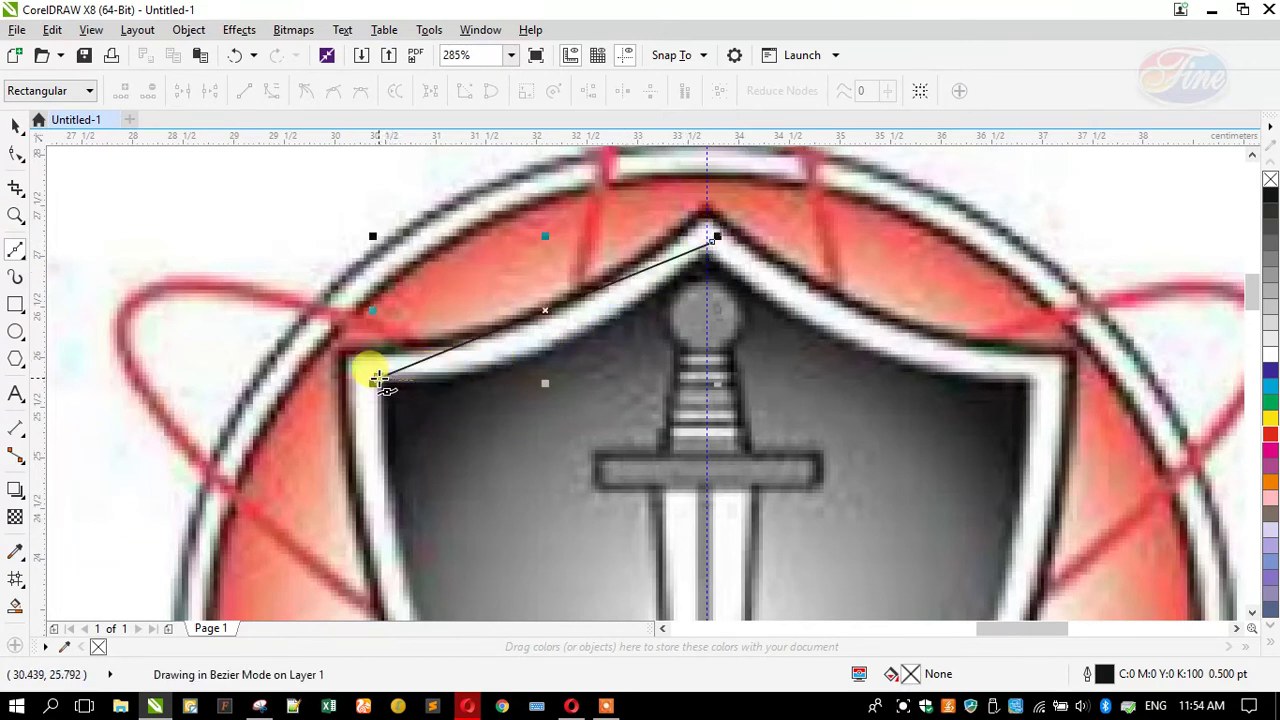
scroll(374, 266, down, 5)
scroll(490, 497, up, 8)
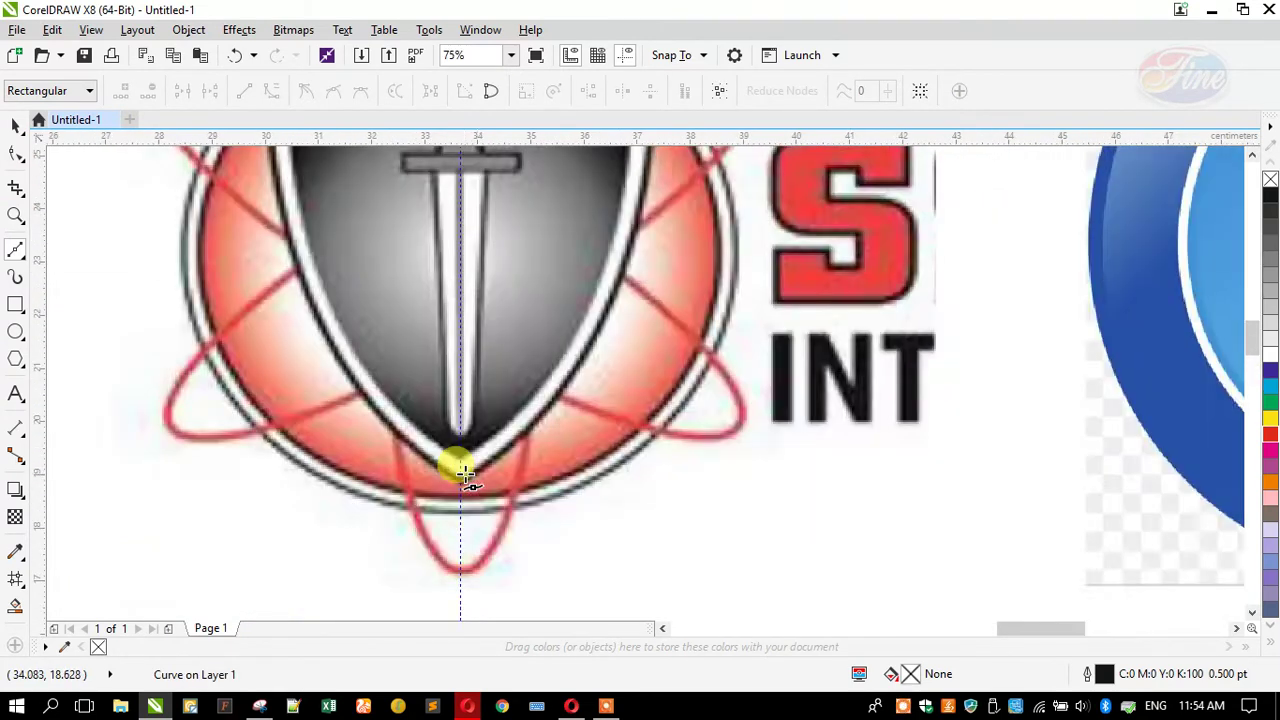
click(455, 428)
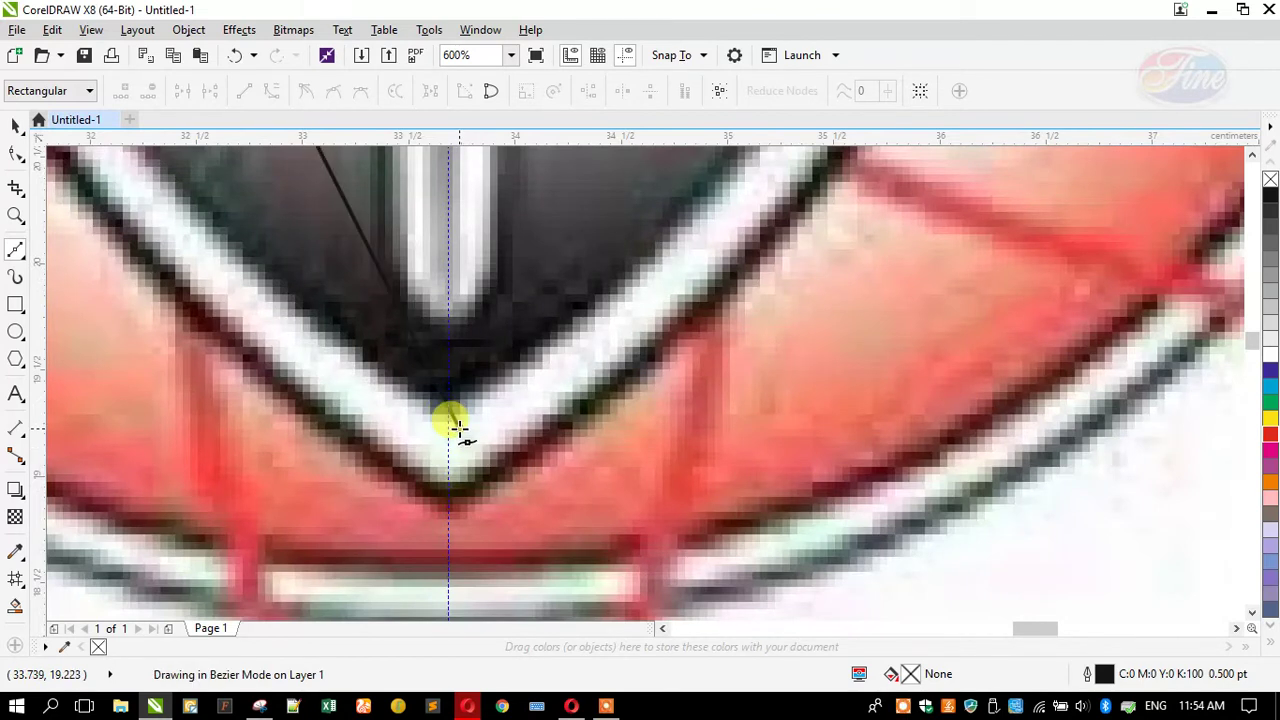
scroll(543, 451, down, 8)
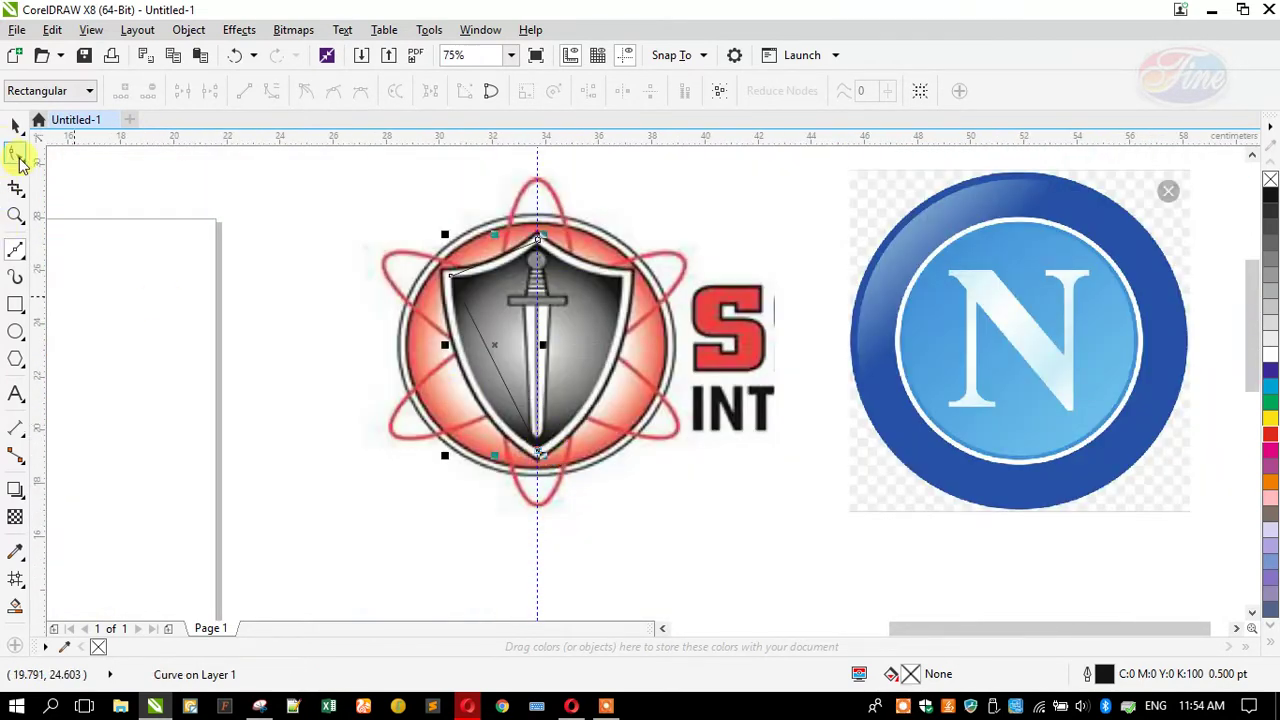
Bend both straight segments of the traced line with the Shape tool to follow the inner shield's curved left edge
click(16, 155)
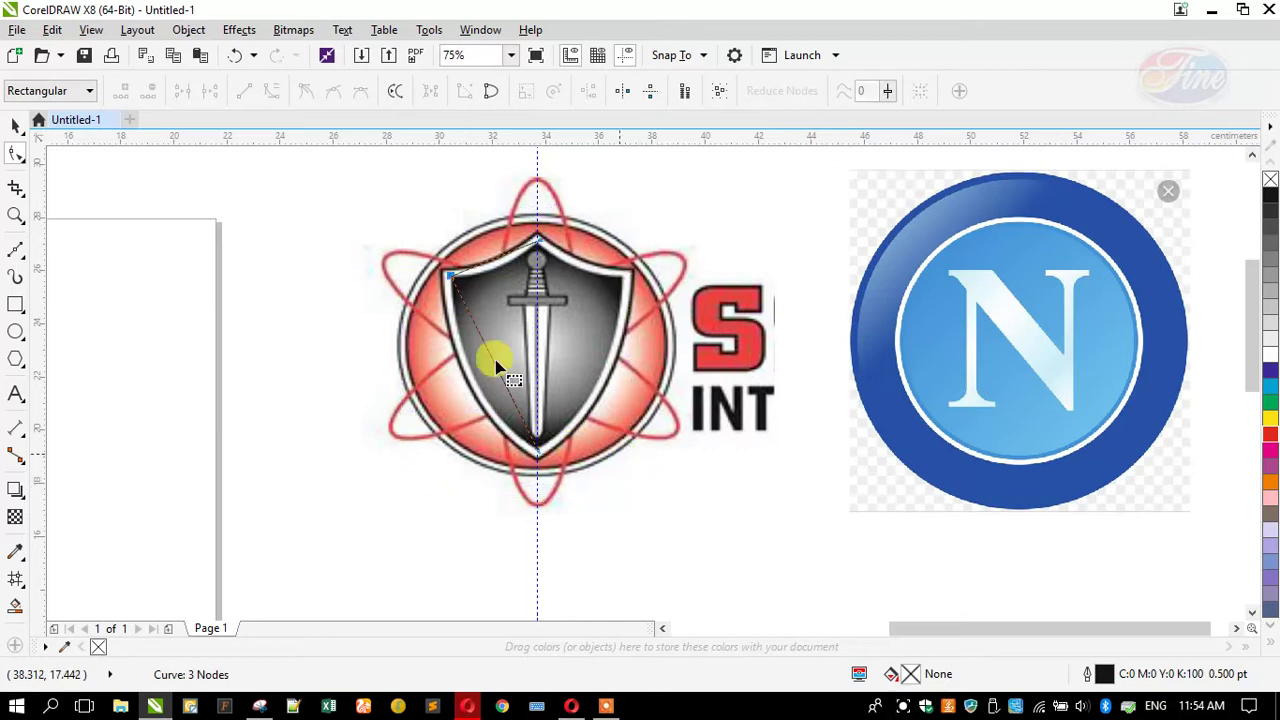
scroll(480, 232, up, 5)
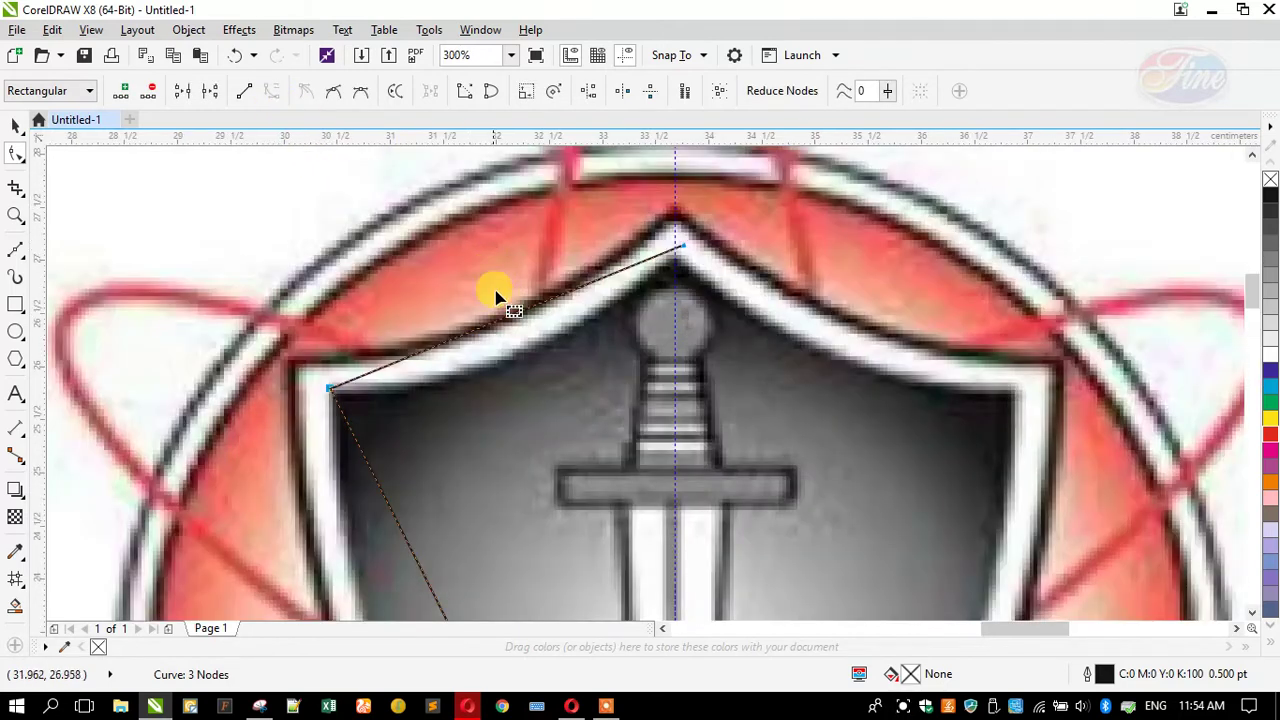
drag(507, 320, 569, 234)
scroll(569, 234, down, 3)
scroll(551, 318, up, 2)
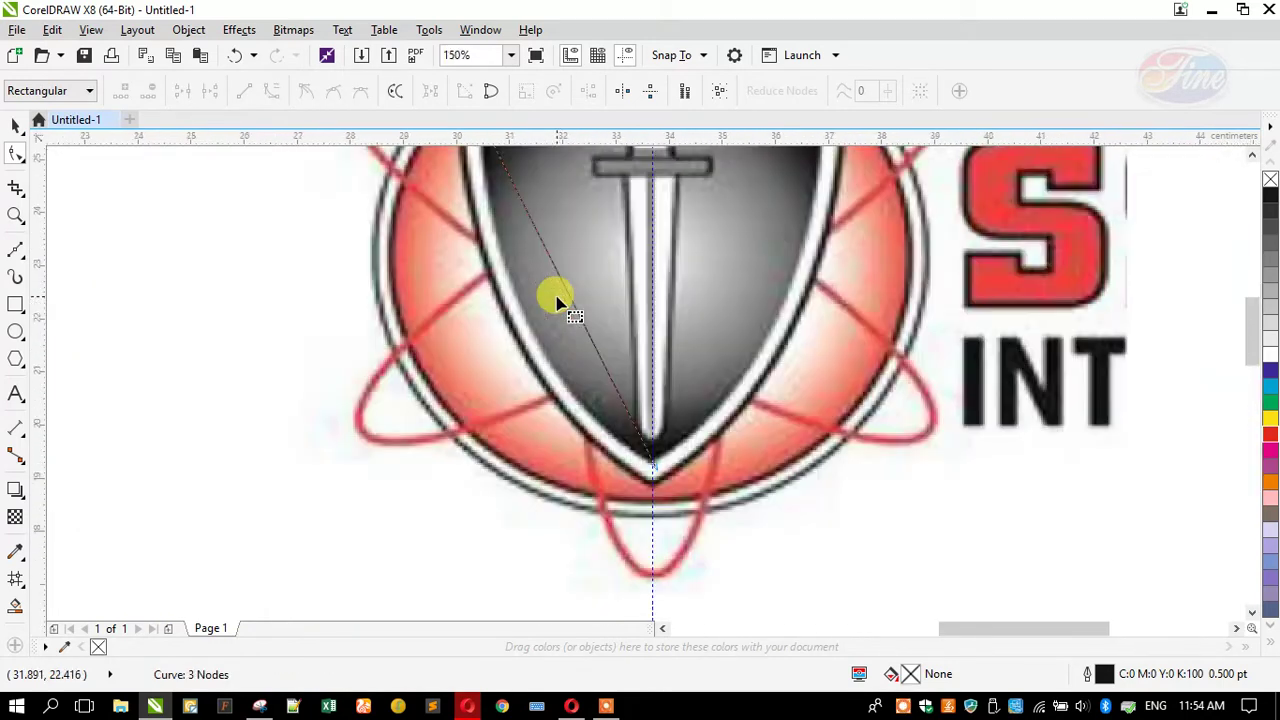
drag(565, 292, 540, 350)
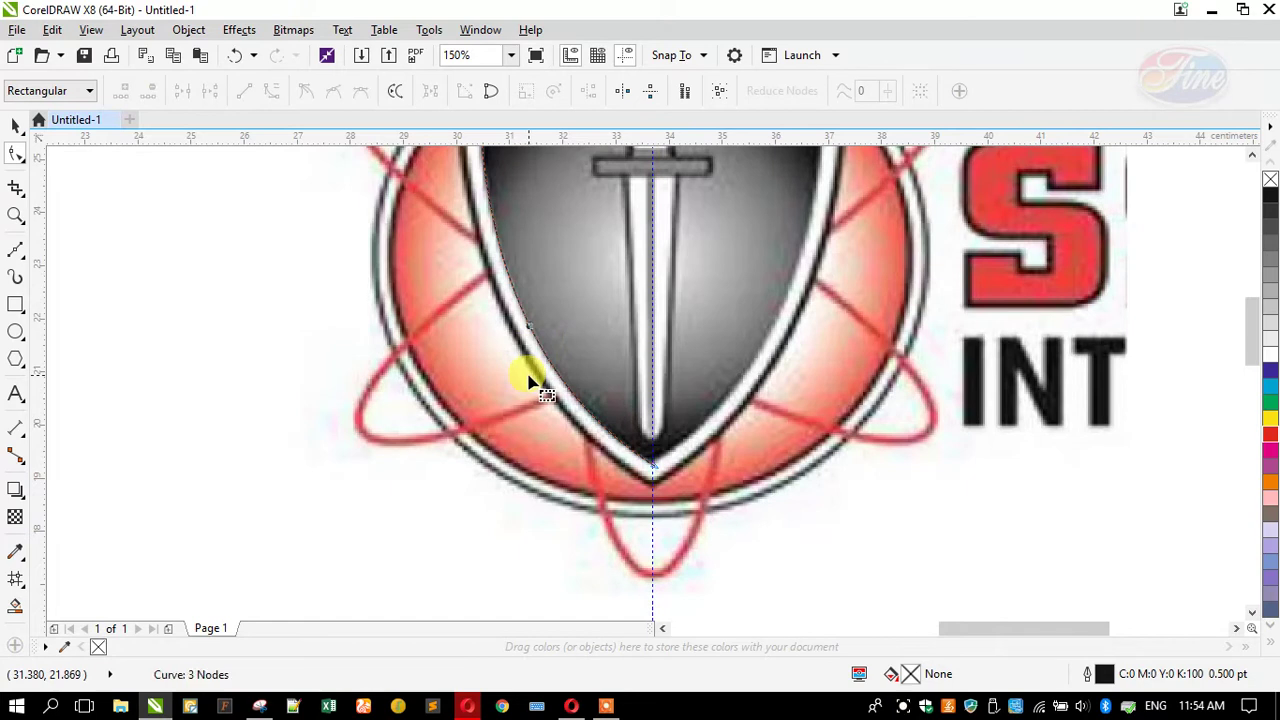
scroll(525, 300, down, 1)
scroll(543, 251, up, 1)
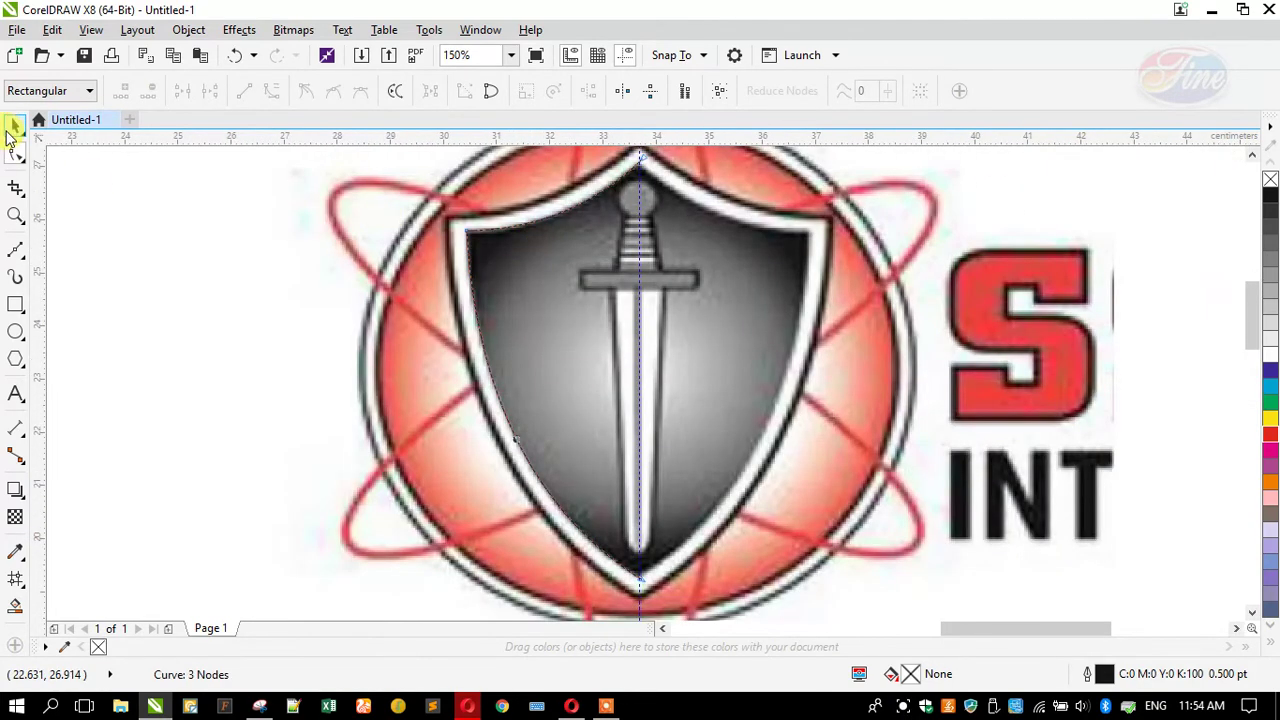
scroll(500, 250, down, 2)
key(Escape)
Draw a rectangle about 1.98 by 12.81 cm on the right of the guideline, covering the traced curve's overshooting ends
scroll(480, 250, up, 5)
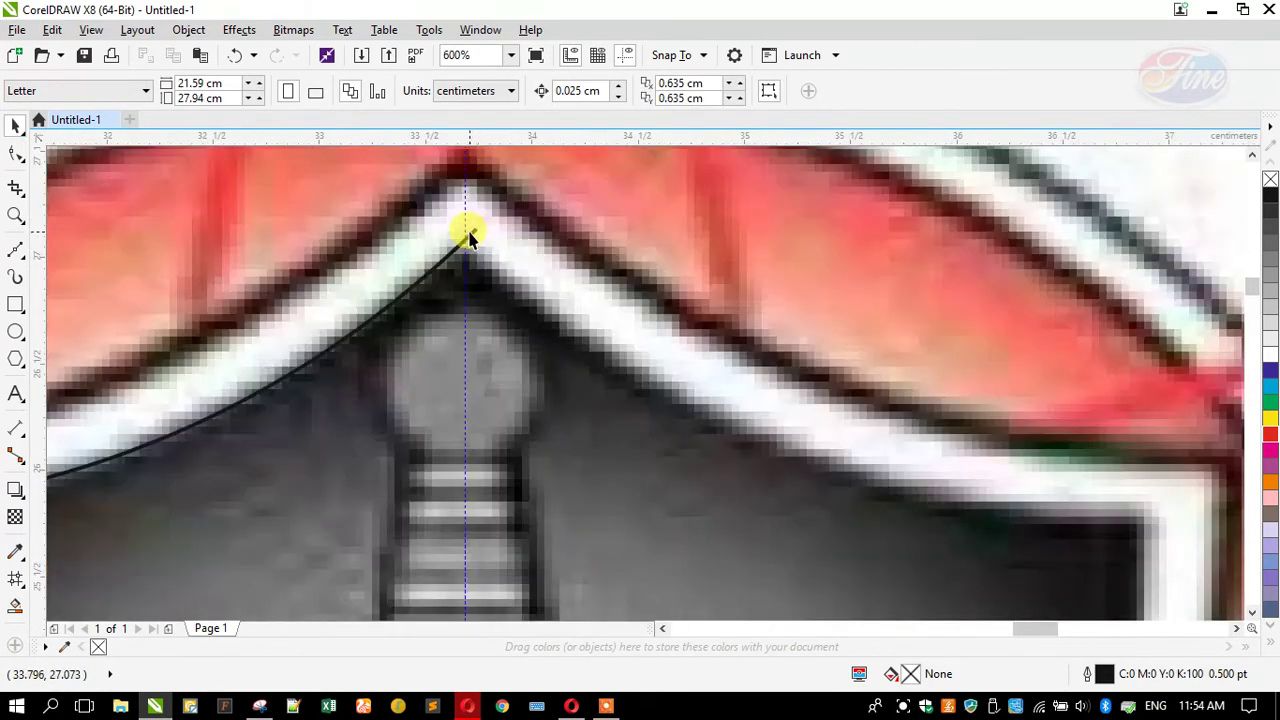
scroll(472, 235, down, 4)
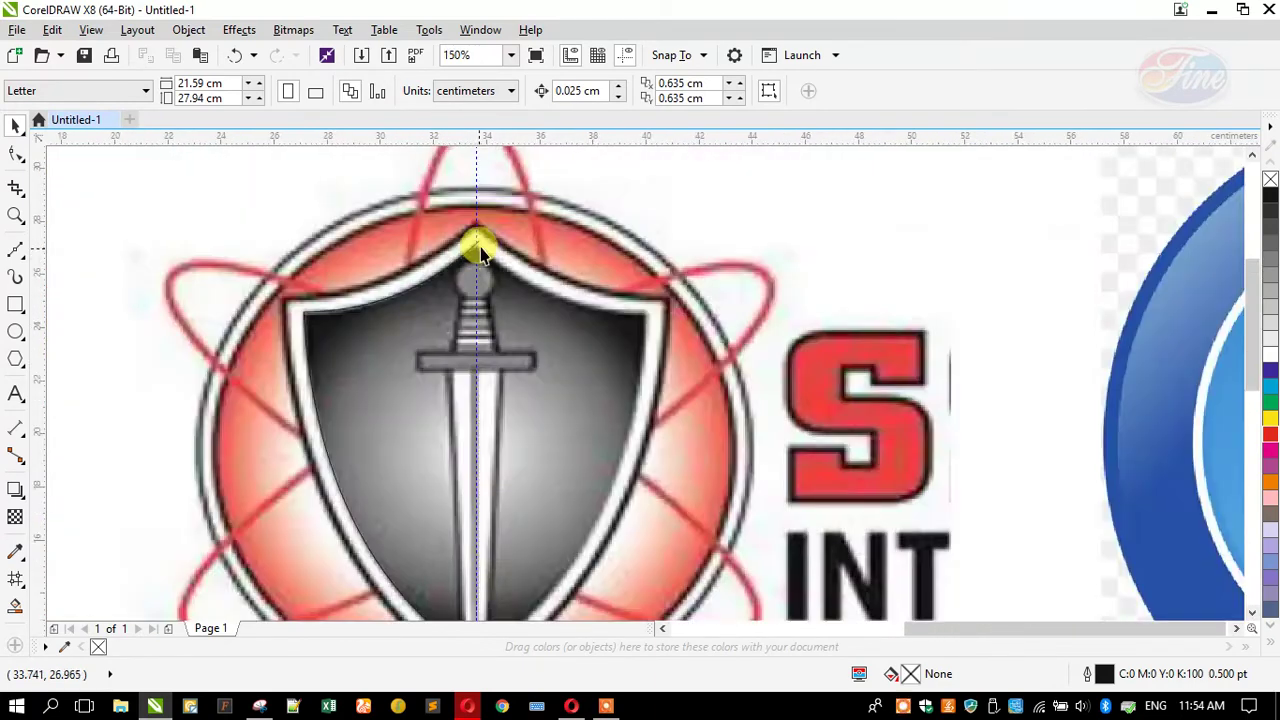
scroll(497, 495, up, 4)
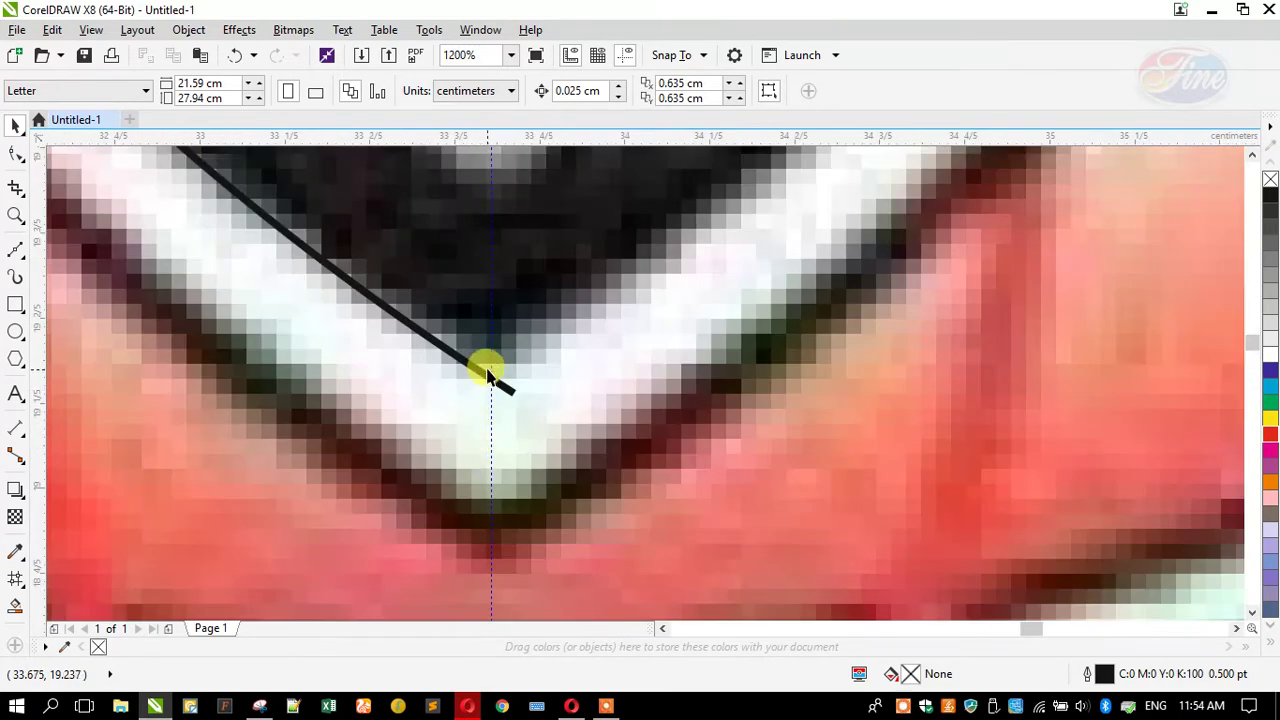
scroll(488, 373, down, 5)
scroll(497, 253, up, 3)
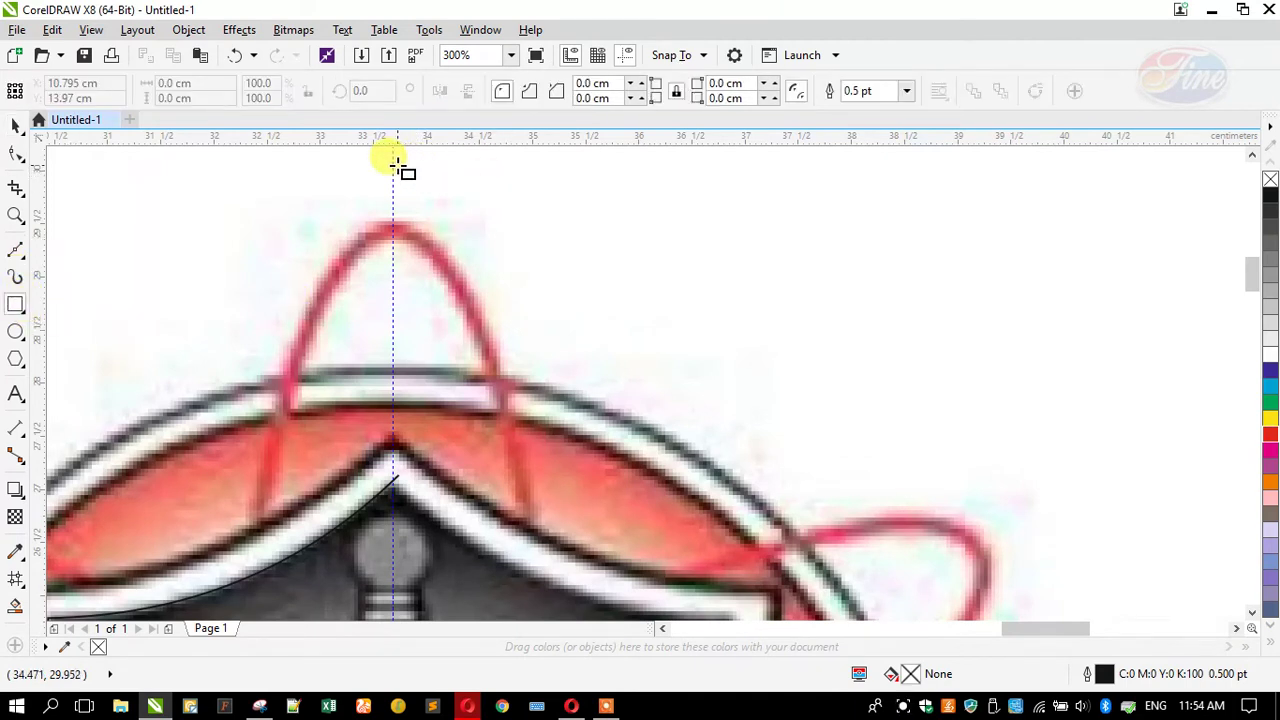
drag(393, 163, 607, 436)
scroll(499, 242, down, 4)
drag(560, 206, 590, 548)
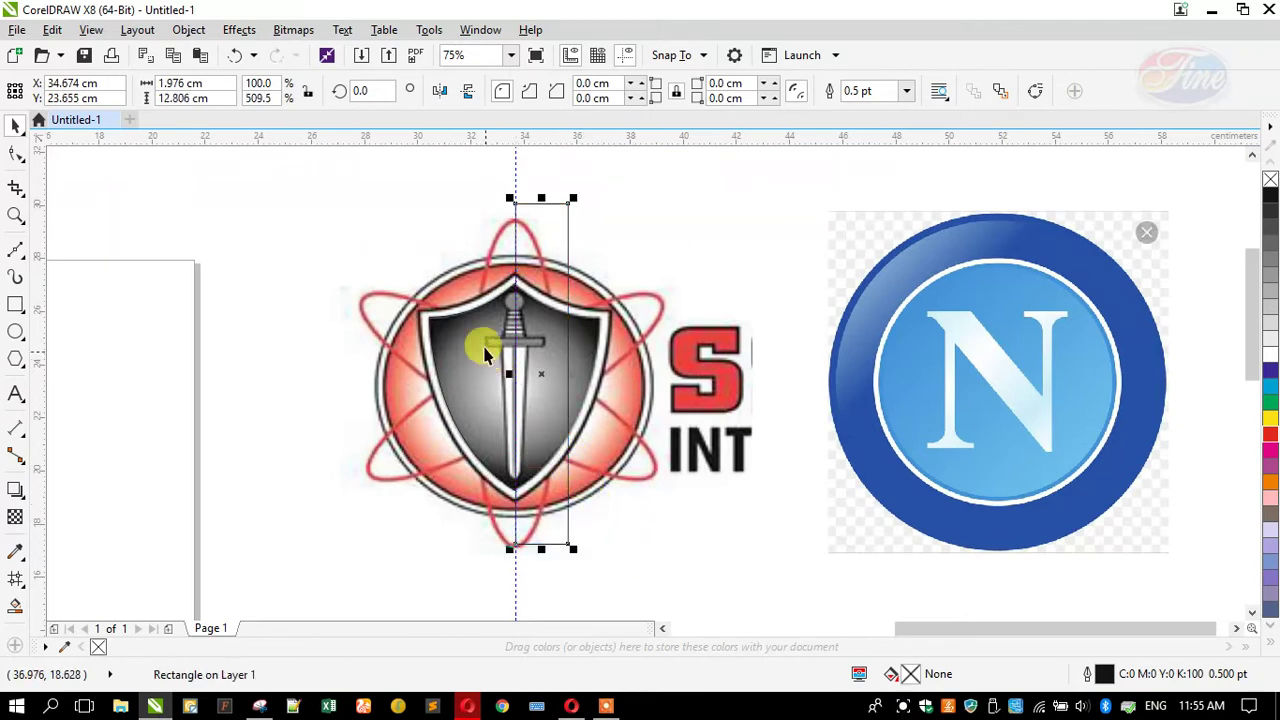
Trim the half-shield curve with the rectangle and delete the rectangle
scroll(472, 290, up, 4)
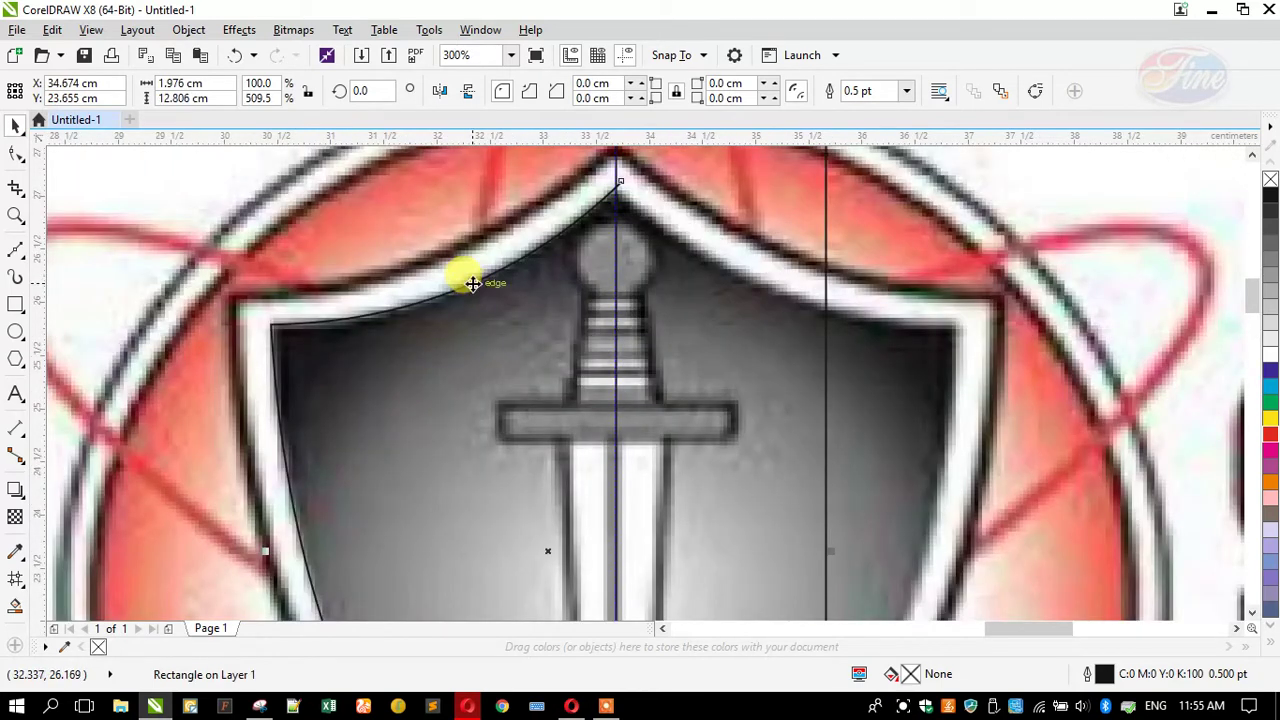
shift+click(472, 283)
click(563, 91)
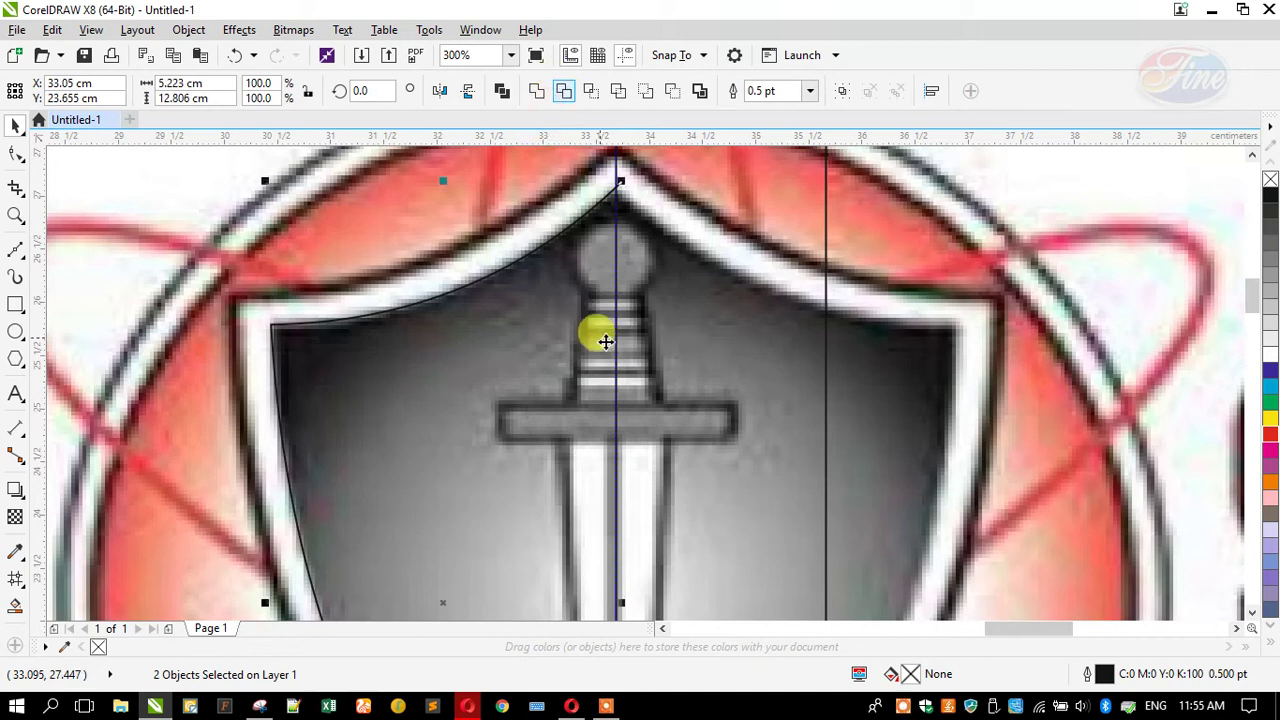
scroll(591, 337, down, 6)
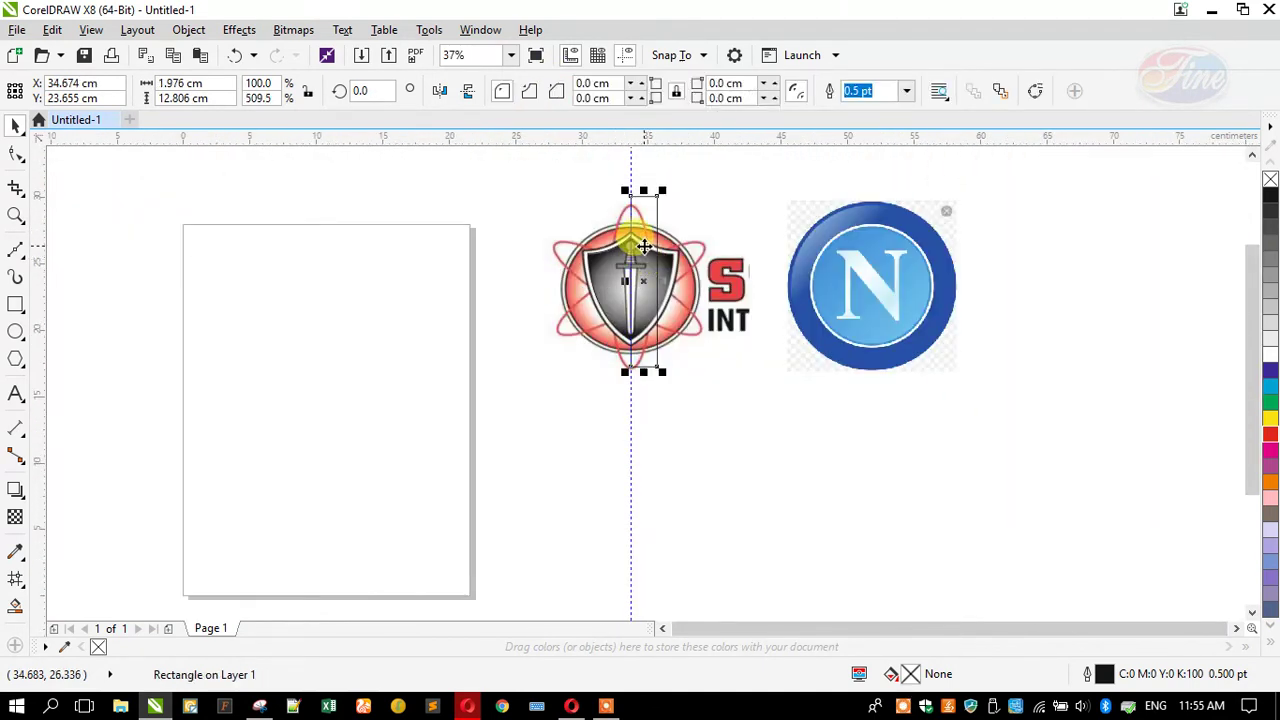
key(Delete)
Mirror a copy of the half-shield curve to the right and move both halves off the logo onto the page's right edge
click(571, 277)
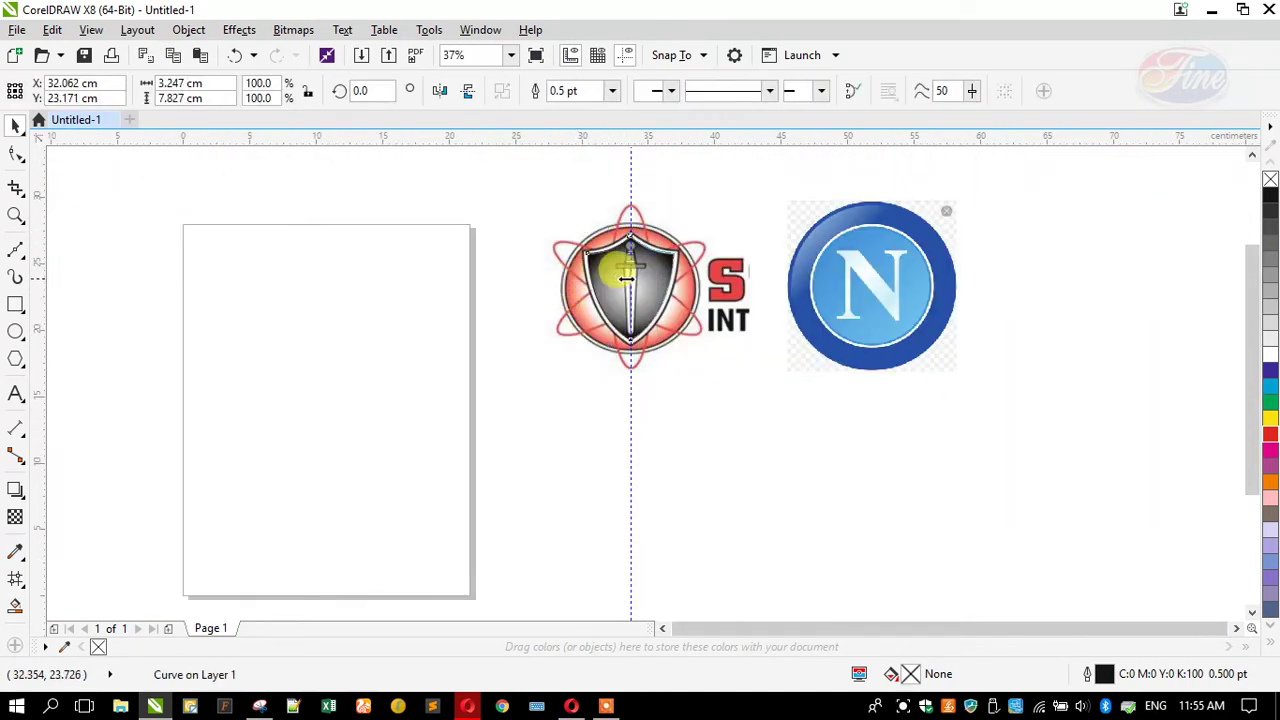
shift+click(600, 257)
drag(600, 257, 450, 256)
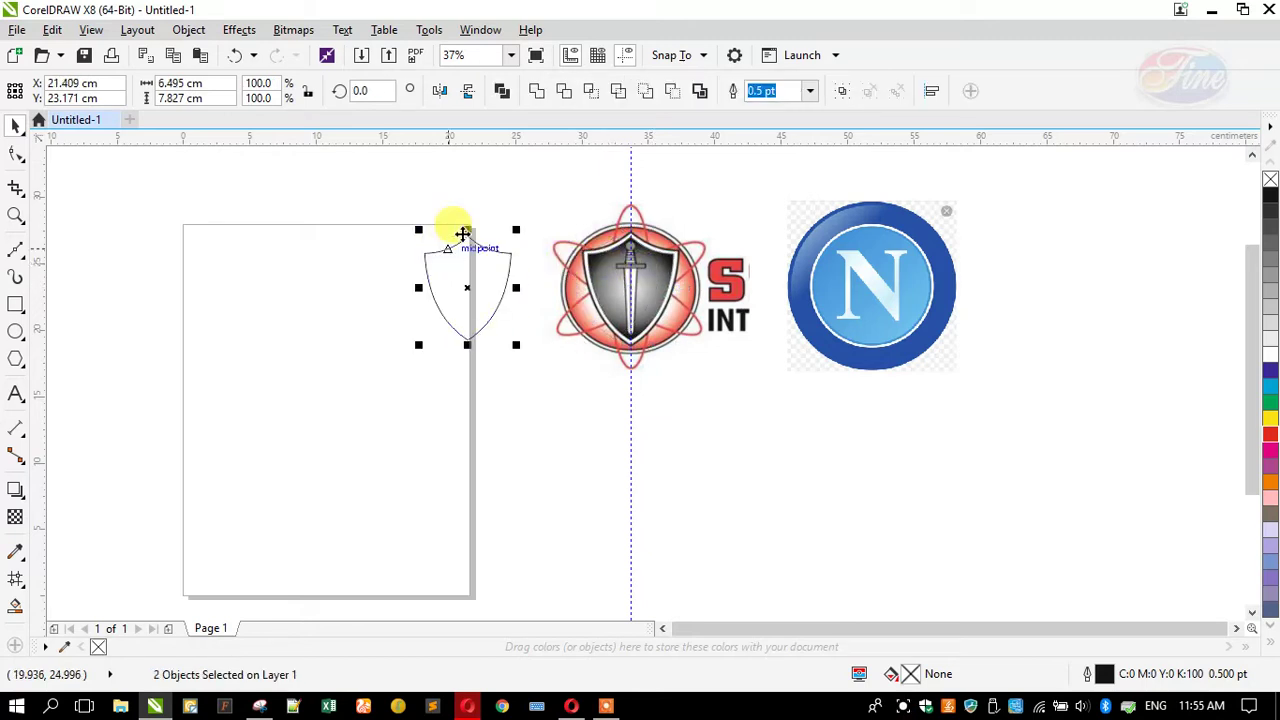
Combine the two shield halves into one curve with a blue fill (C:100 M:100 Y:0 K:0) and no outline
click(14, 213)
drag(391, 201, 774, 382)
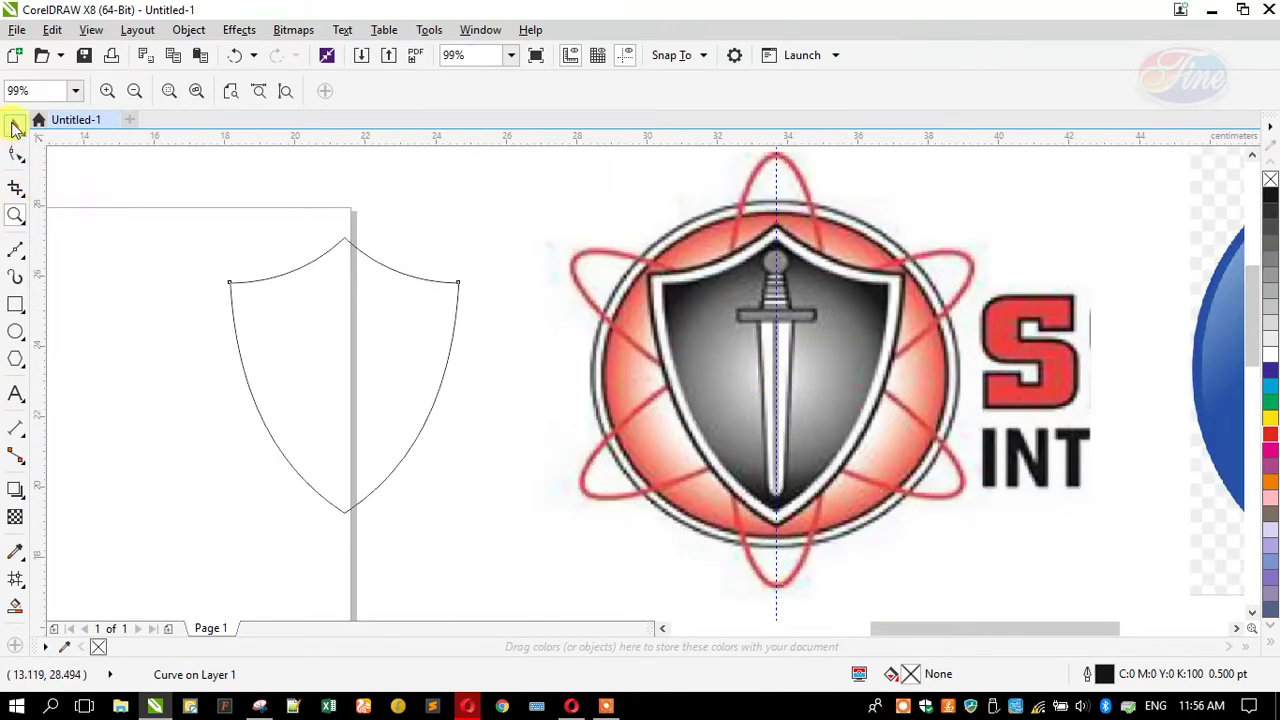
click(14, 127)
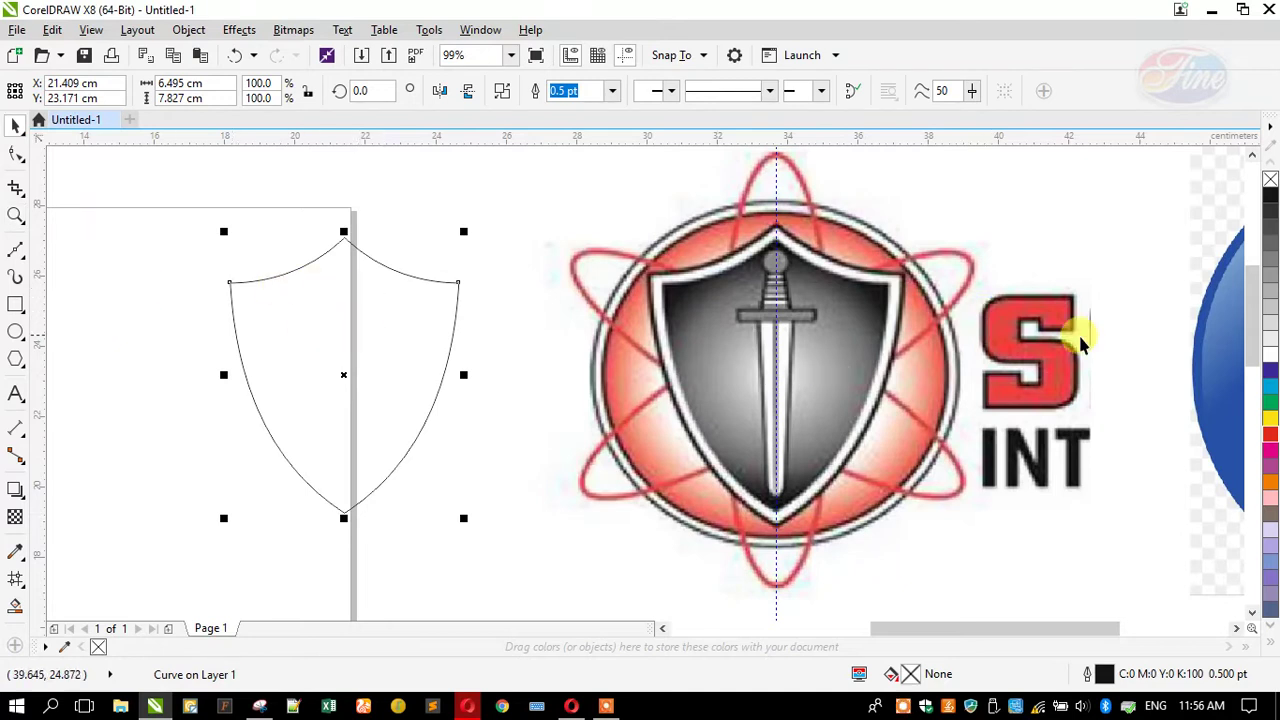
right_click(1269, 181)
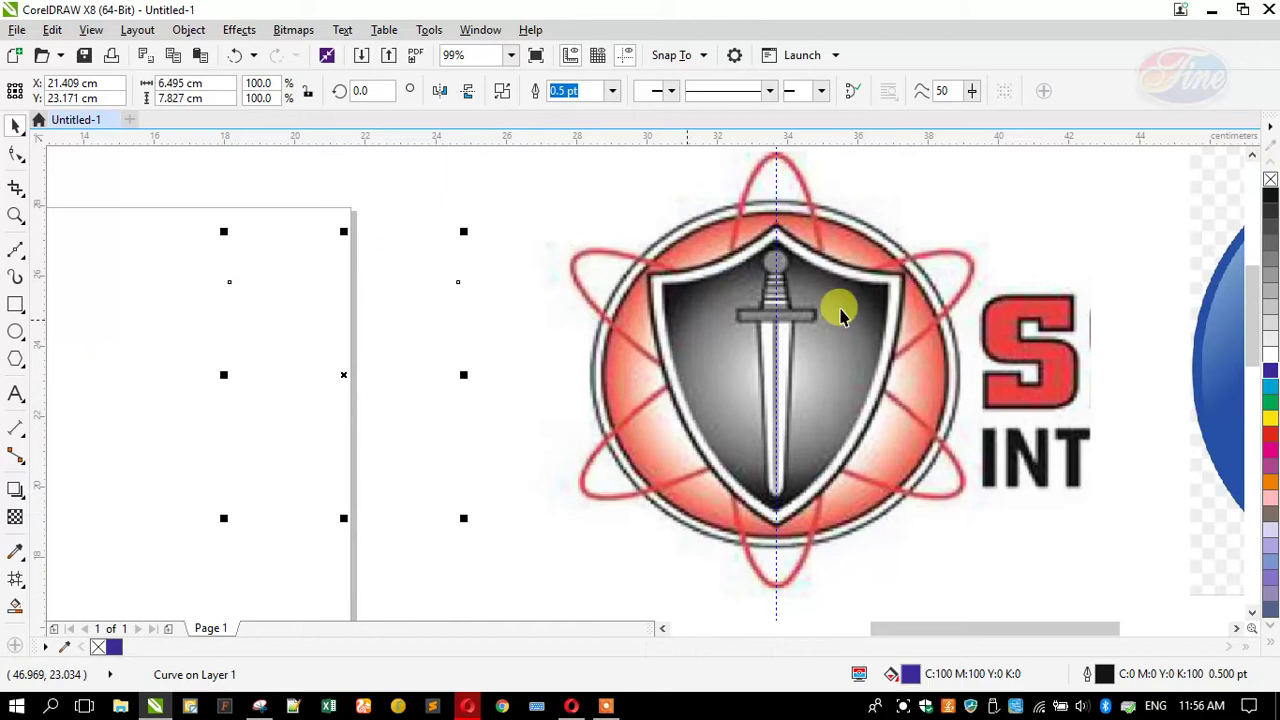
right_click(1272, 372)
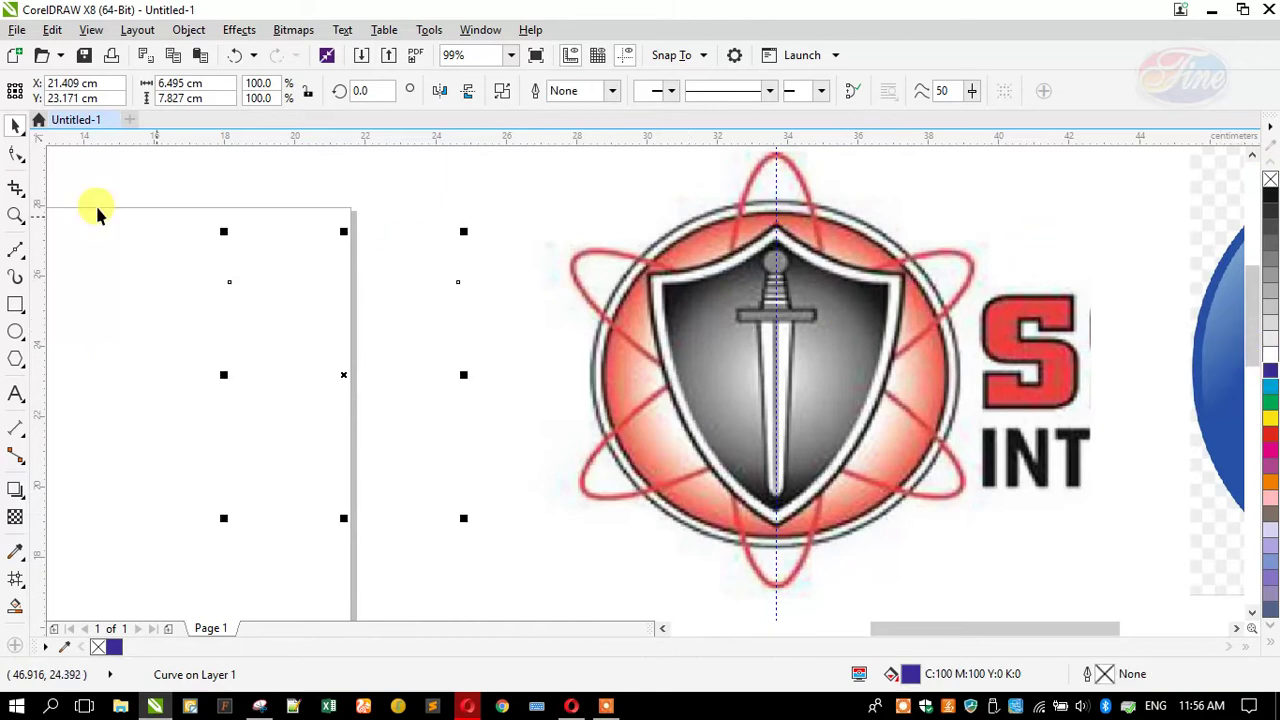
Close the gap between the two end nodes at the shield curve's top tip with a straight line
click(15, 153)
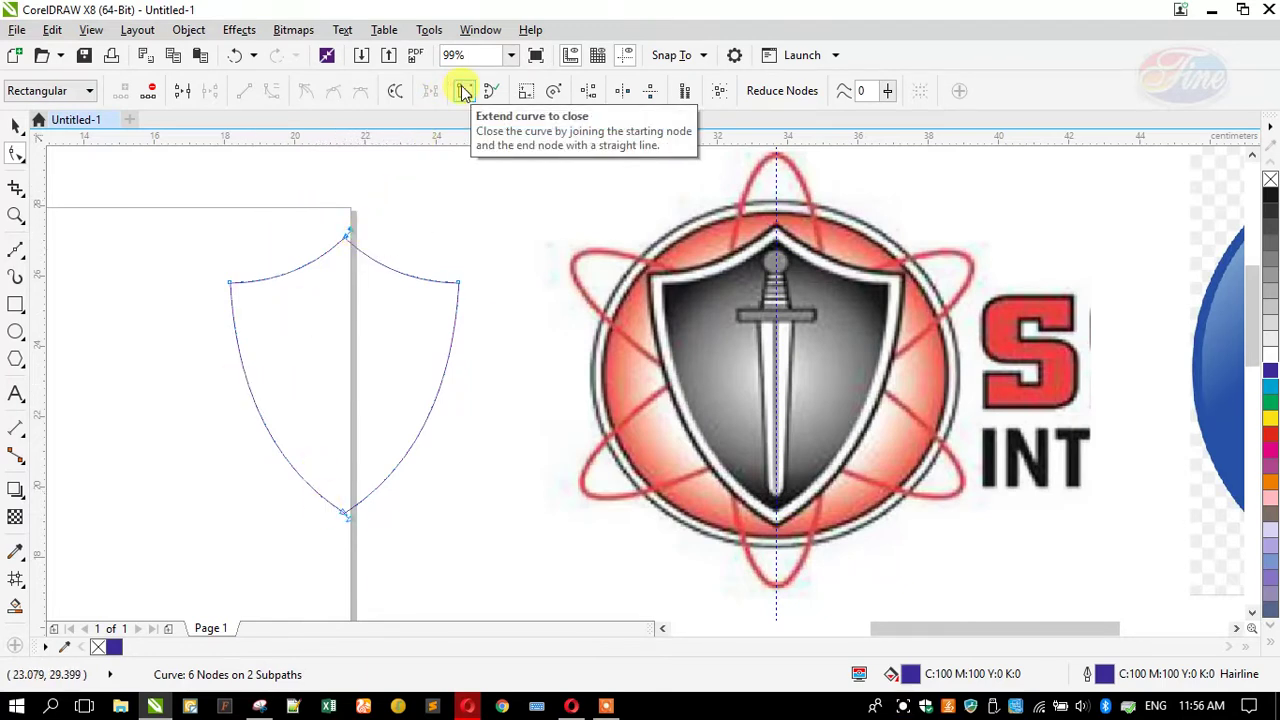
scroll(323, 243, up, 5)
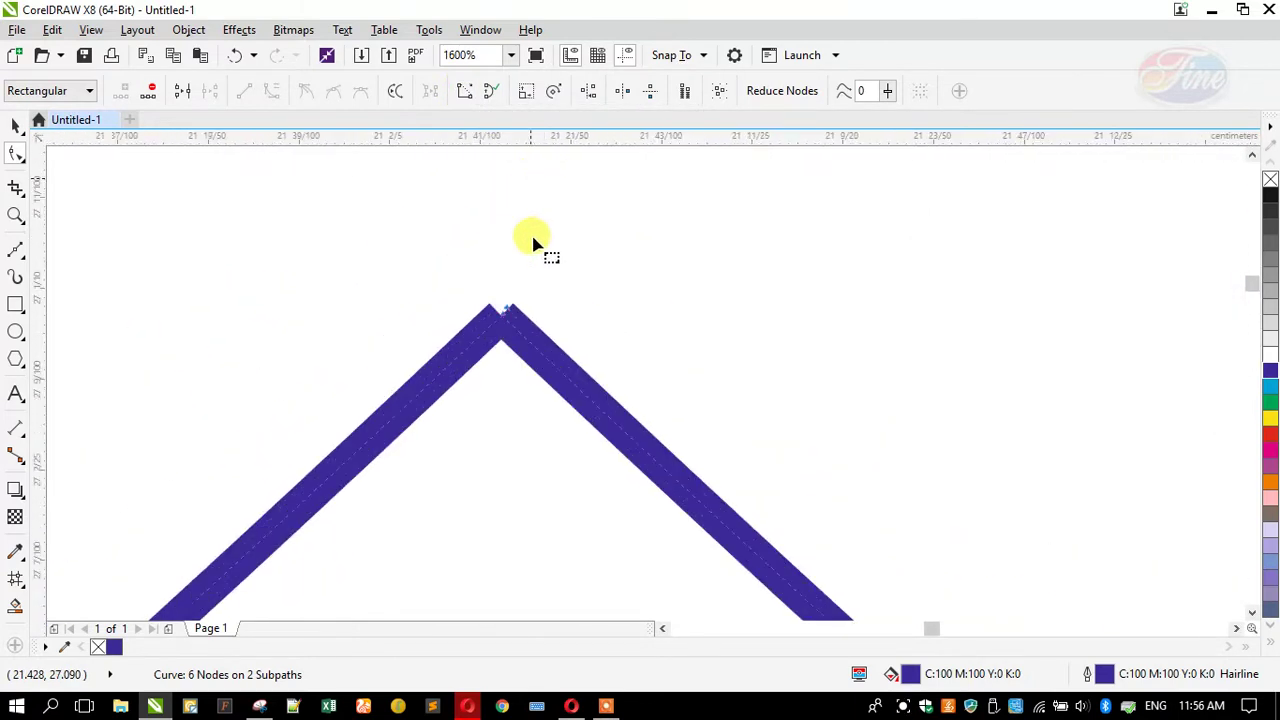
scroll(465, 415, up, 6)
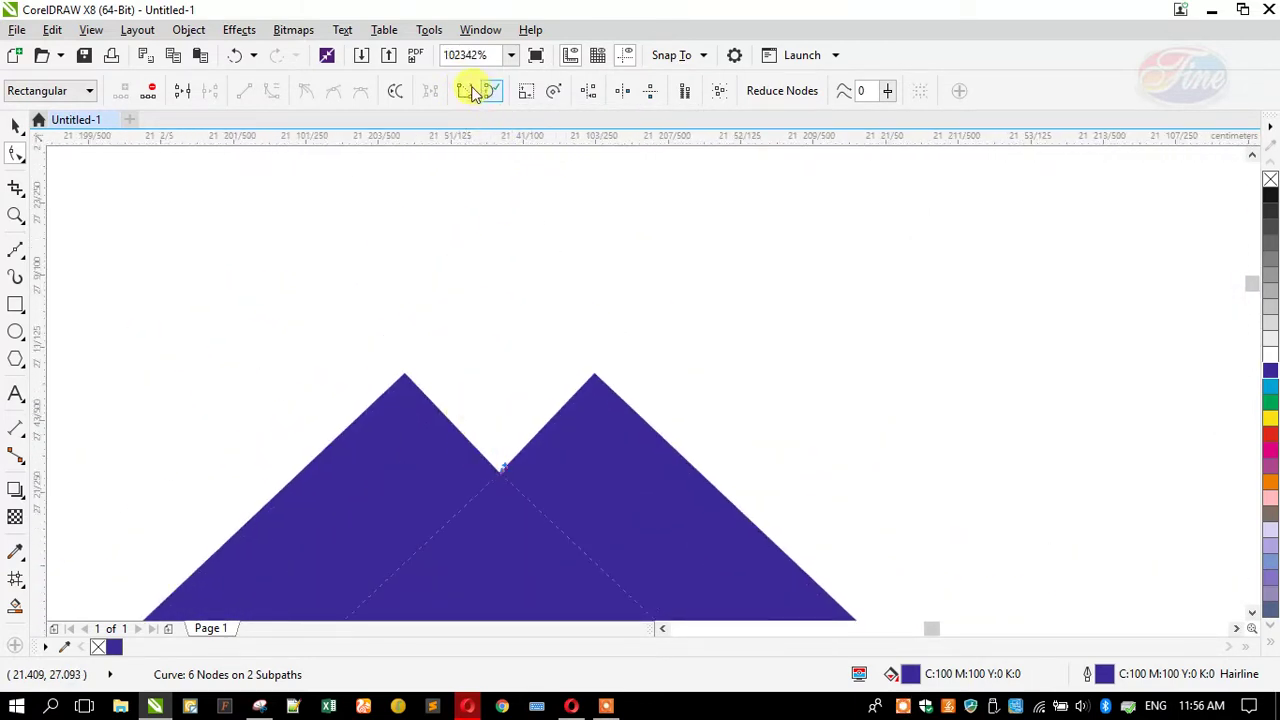
scroll(351, 286, down, 1)
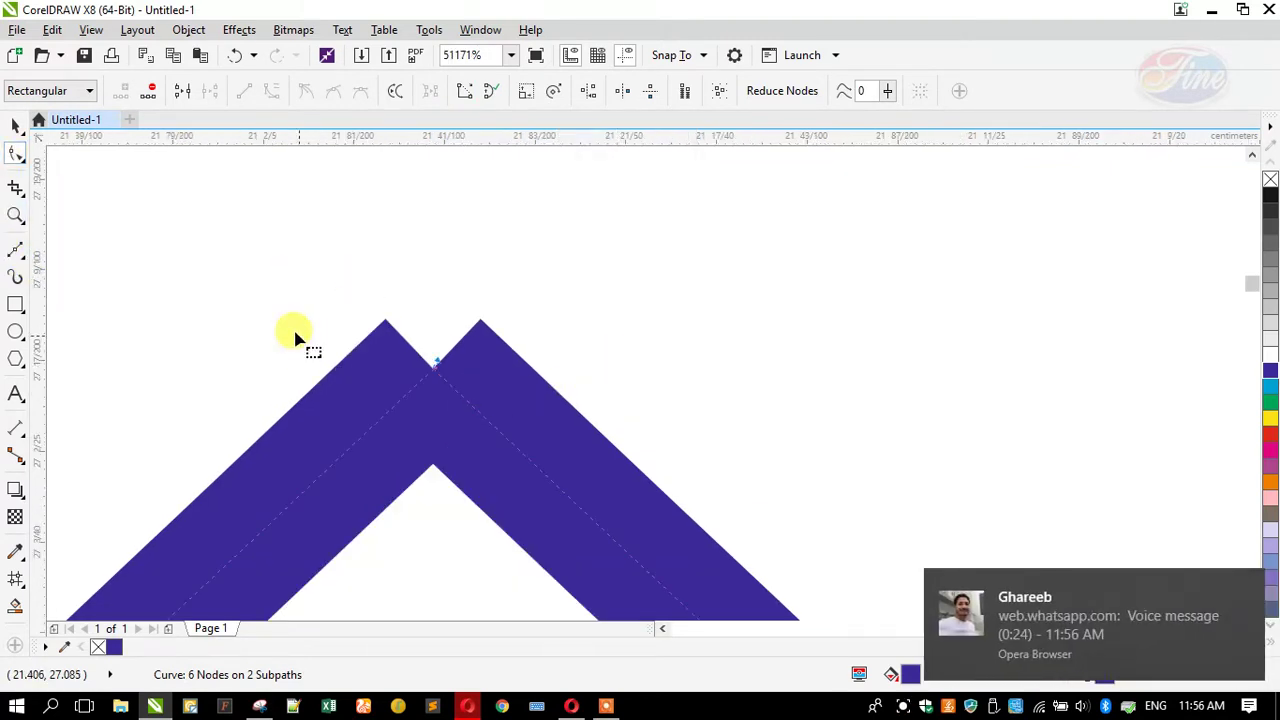
click(266, 296)
click(537, 460)
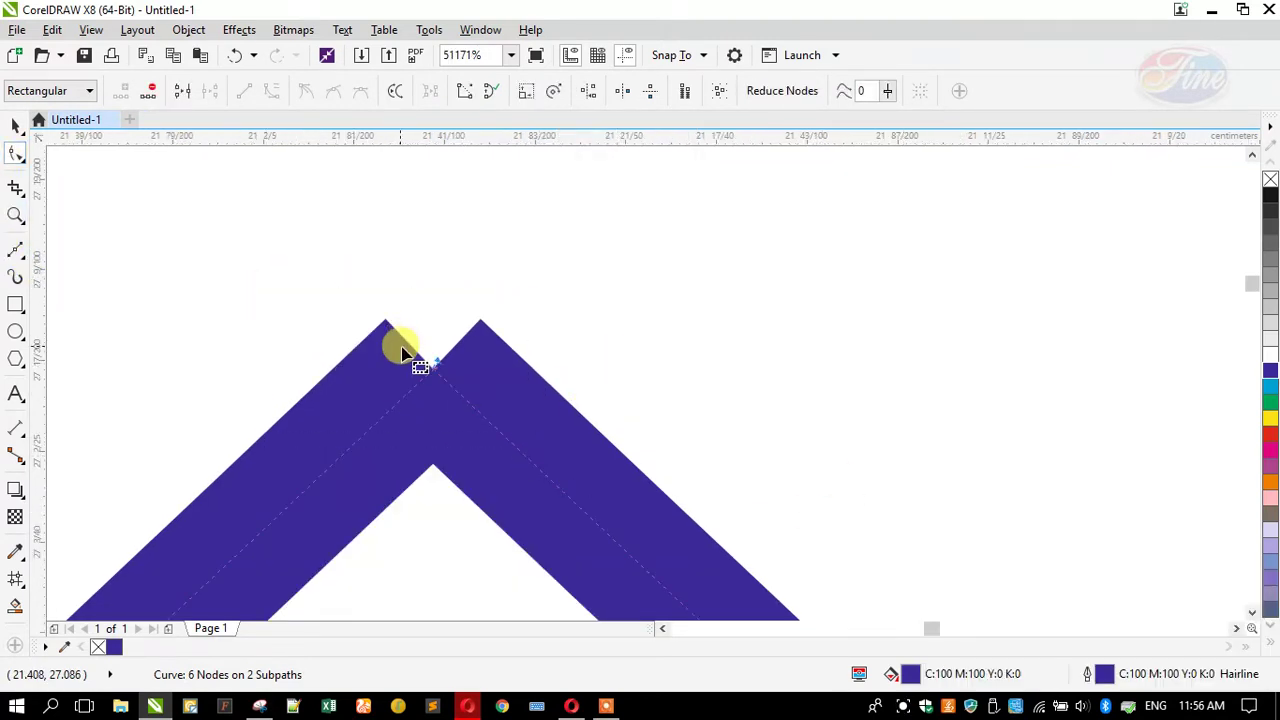
click(463, 95)
scroll(428, 235, down, 3)
scroll(430, 236, down, 6)
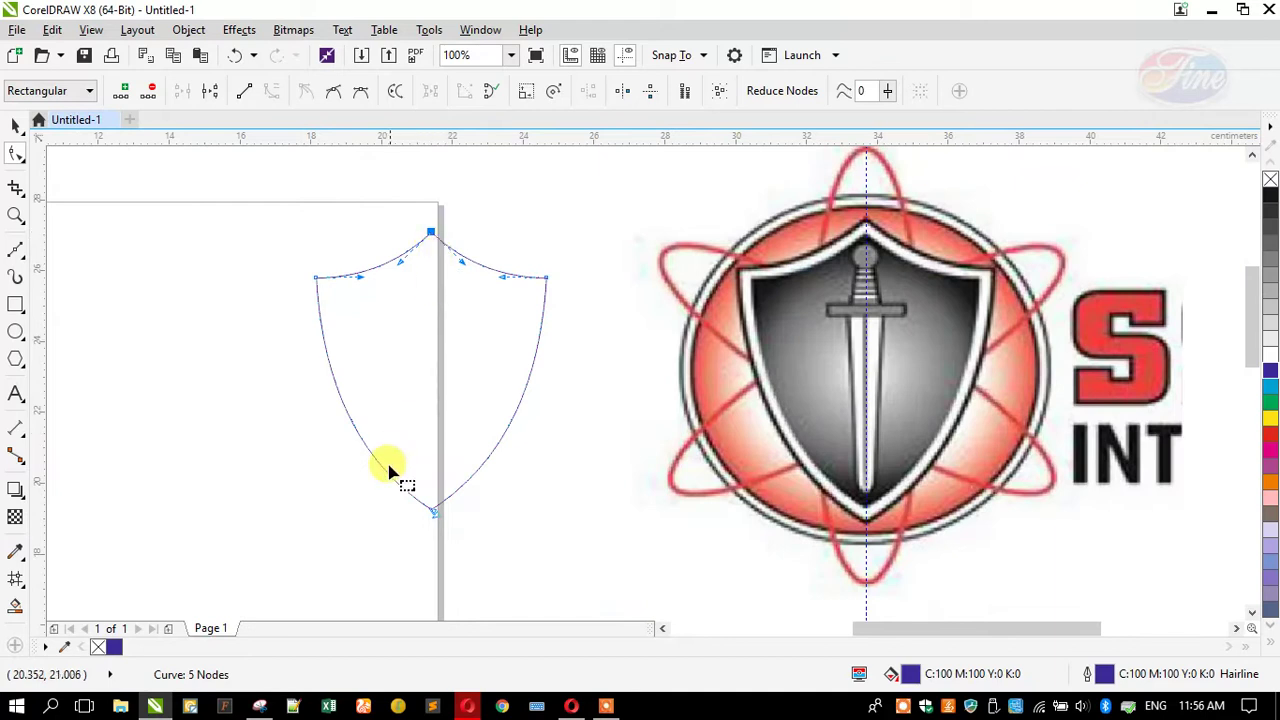
Join the two end nodes at the shield's bottom tip with a straight line to close the curve
scroll(440, 520, up, 5)
drag(414, 423, 632, 147)
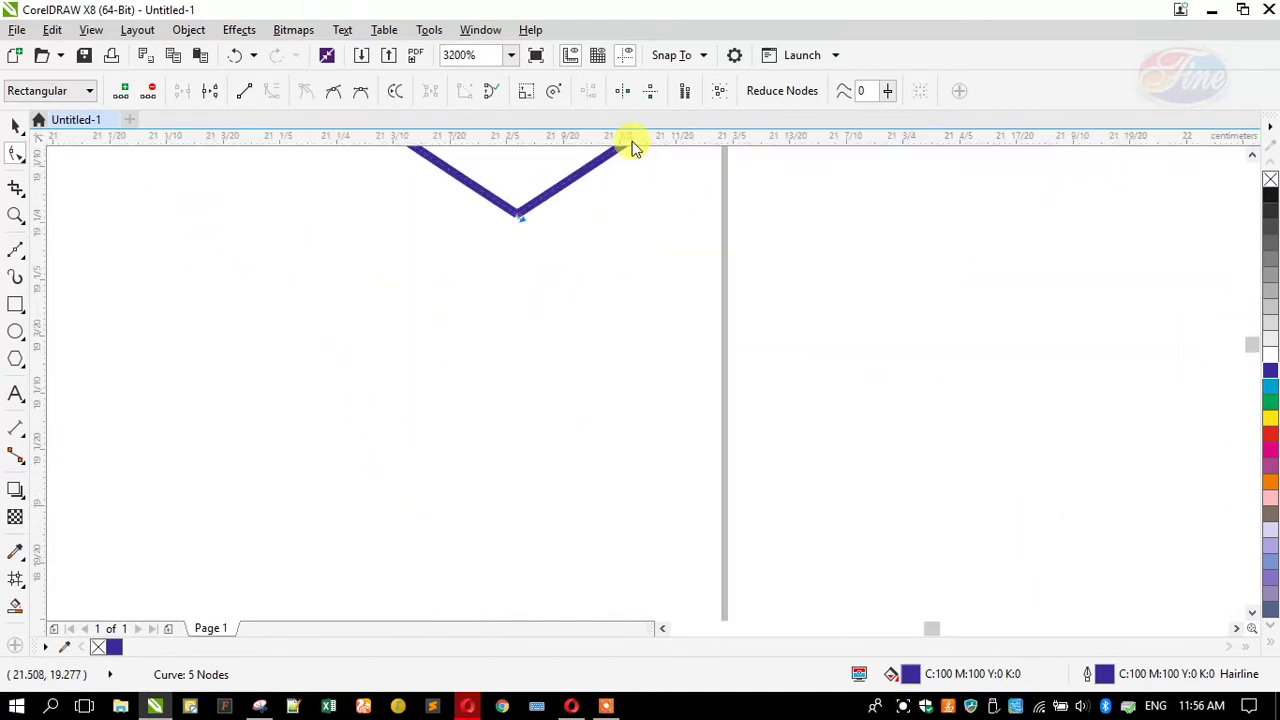
scroll(512, 200, up, 5)
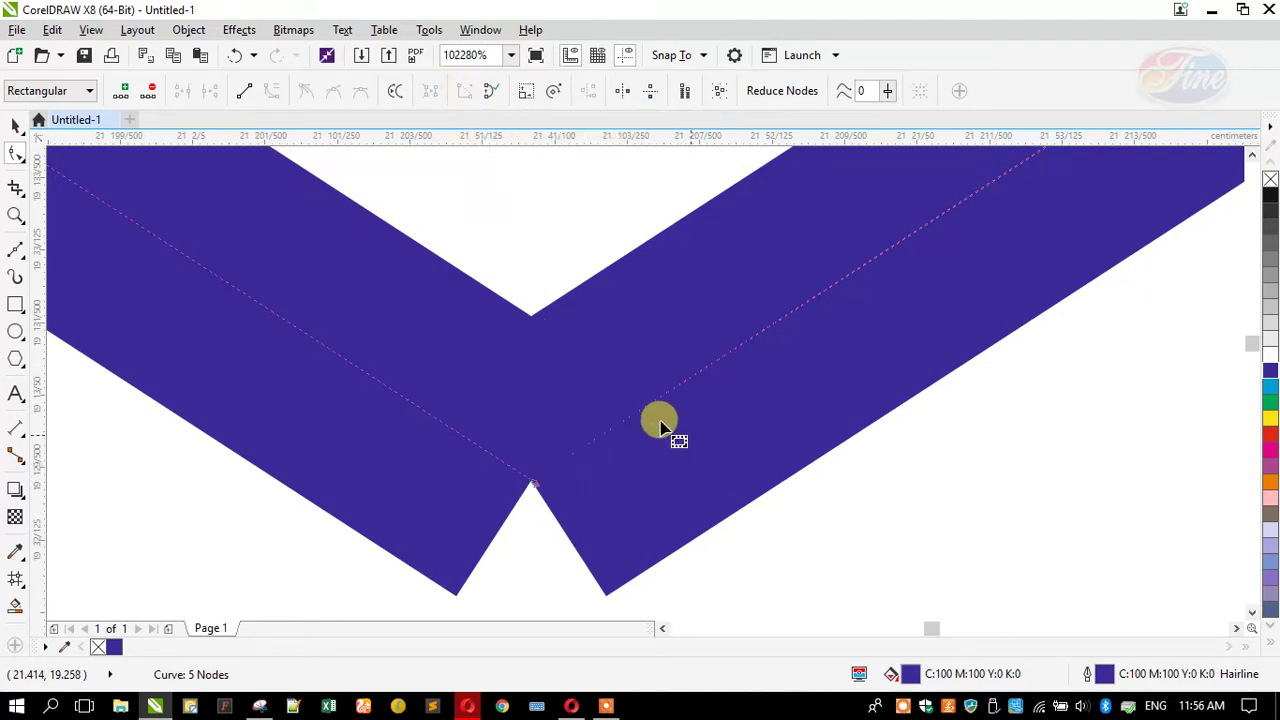
scroll(497, 430, down, 5)
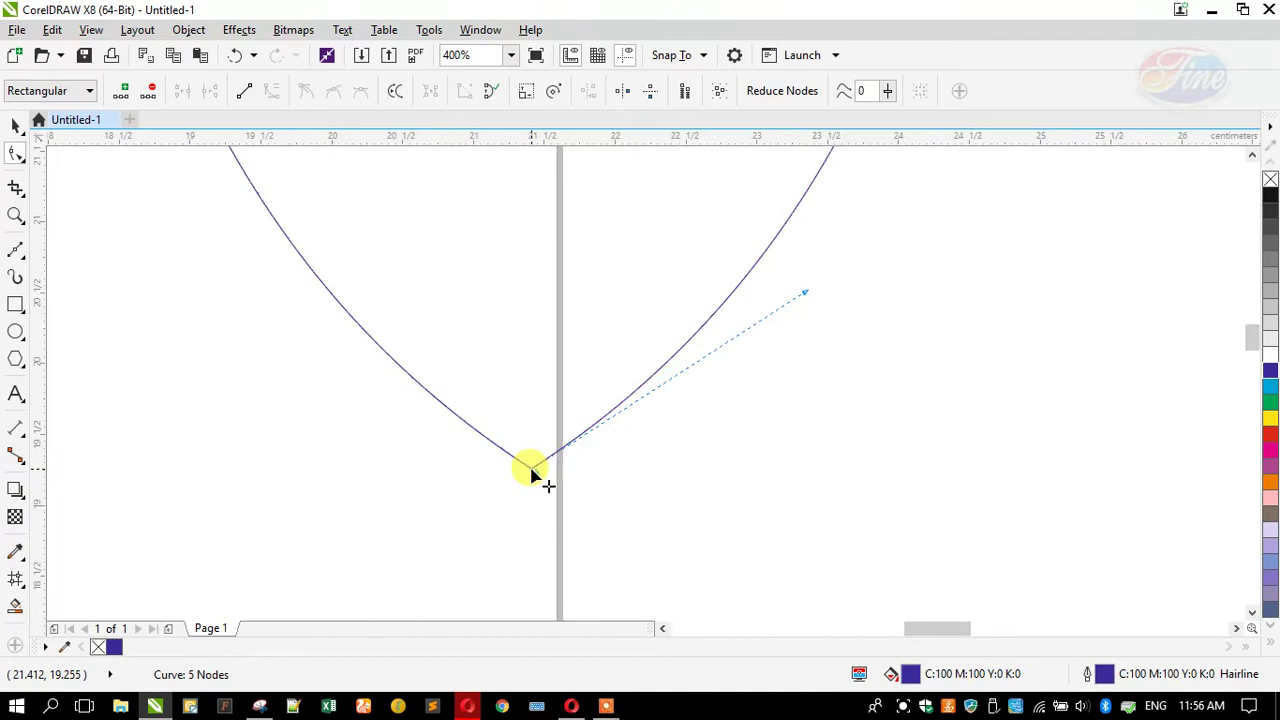
scroll(535, 478, down, 1)
drag(455, 443, 619, 487)
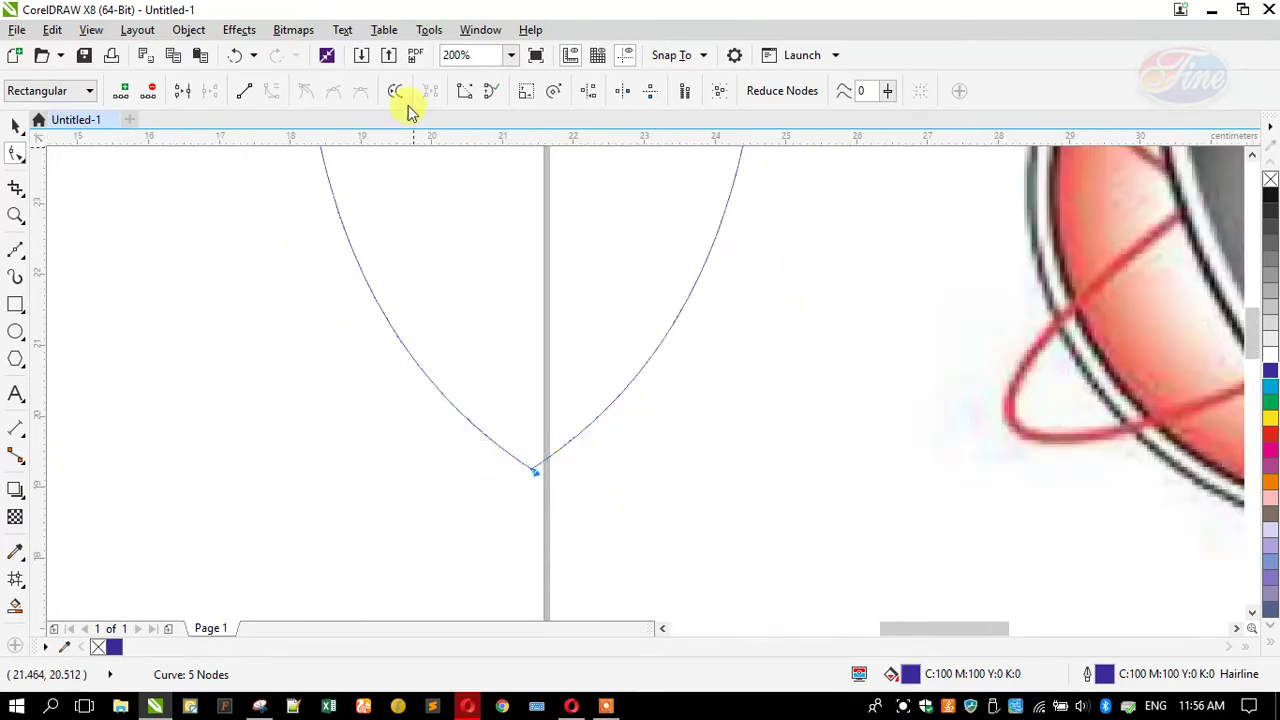
click(464, 91)
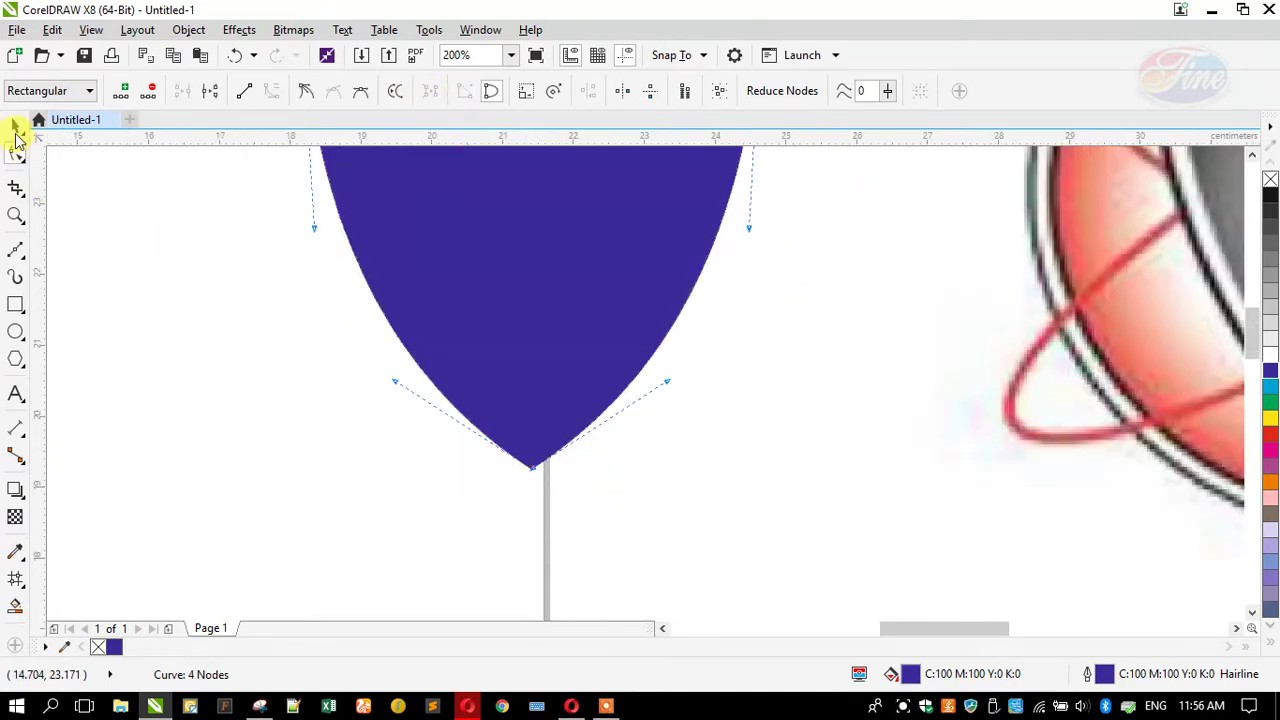
click(16, 125)
Add a one-step outside contour to the blue shield
scroll(514, 251, down, 3)
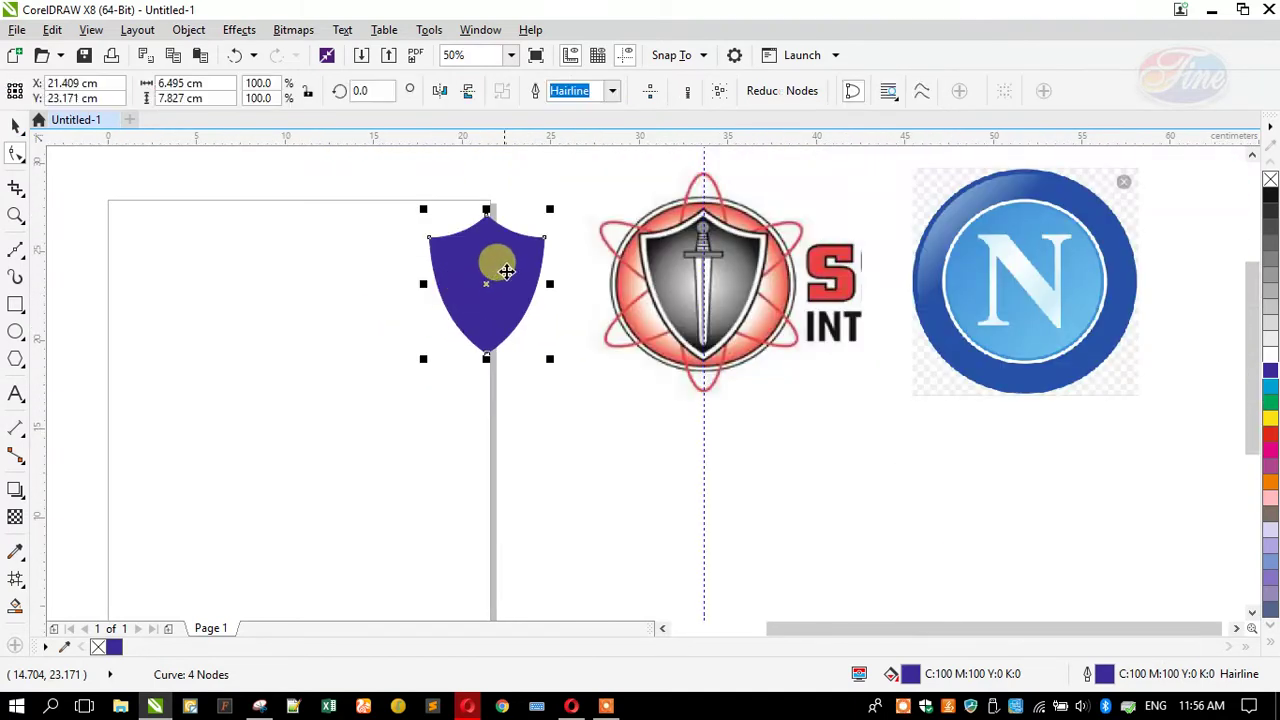
scroll(500, 250, up, 1)
scroll(510, 235, up, 2)
scroll(451, 263, down, 1)
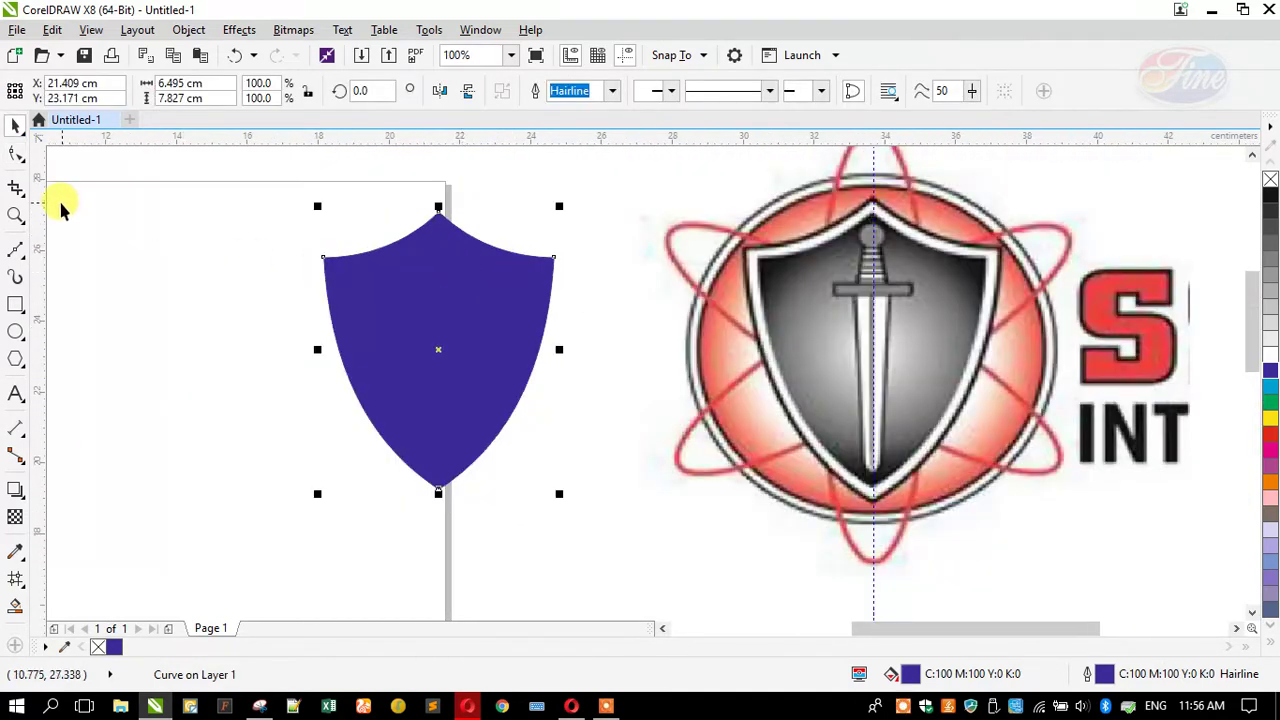
click(16, 217)
drag(246, 180, 1066, 536)
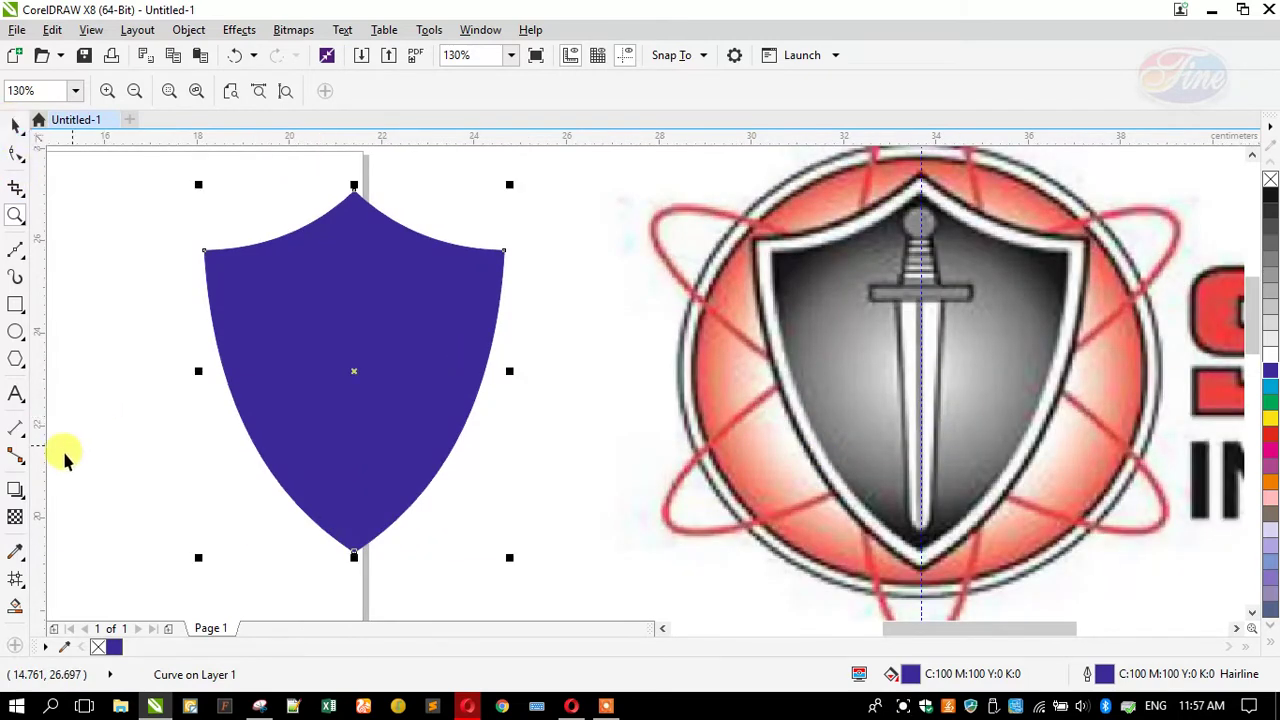
key(space)
drag(15, 490, 85, 522)
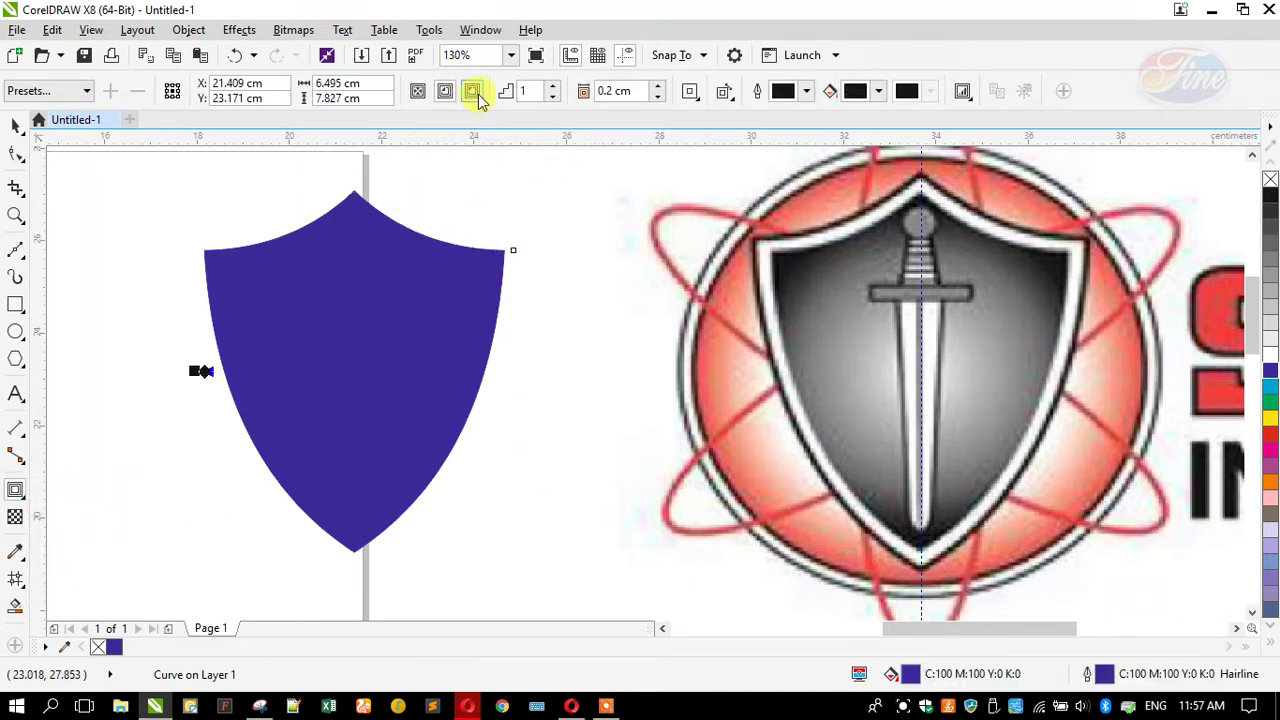
click(474, 93)
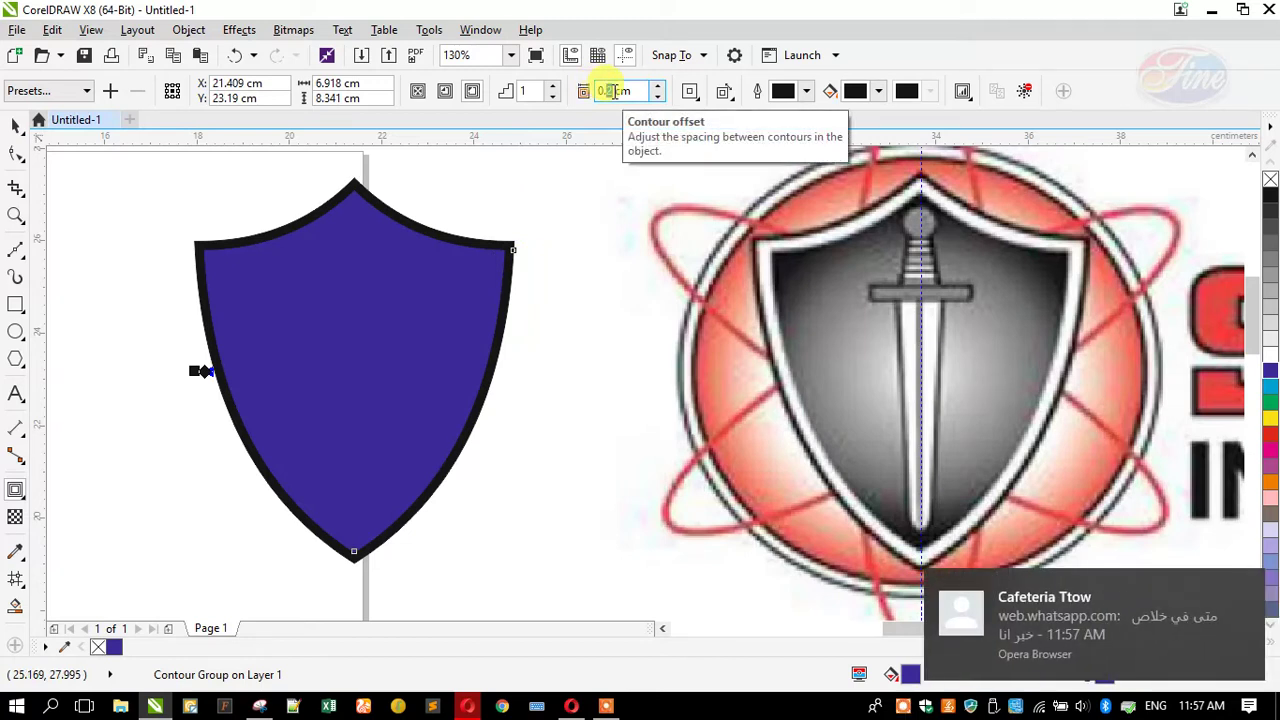
Set the shield's contour offset to 0.25 cm
click(613, 91)
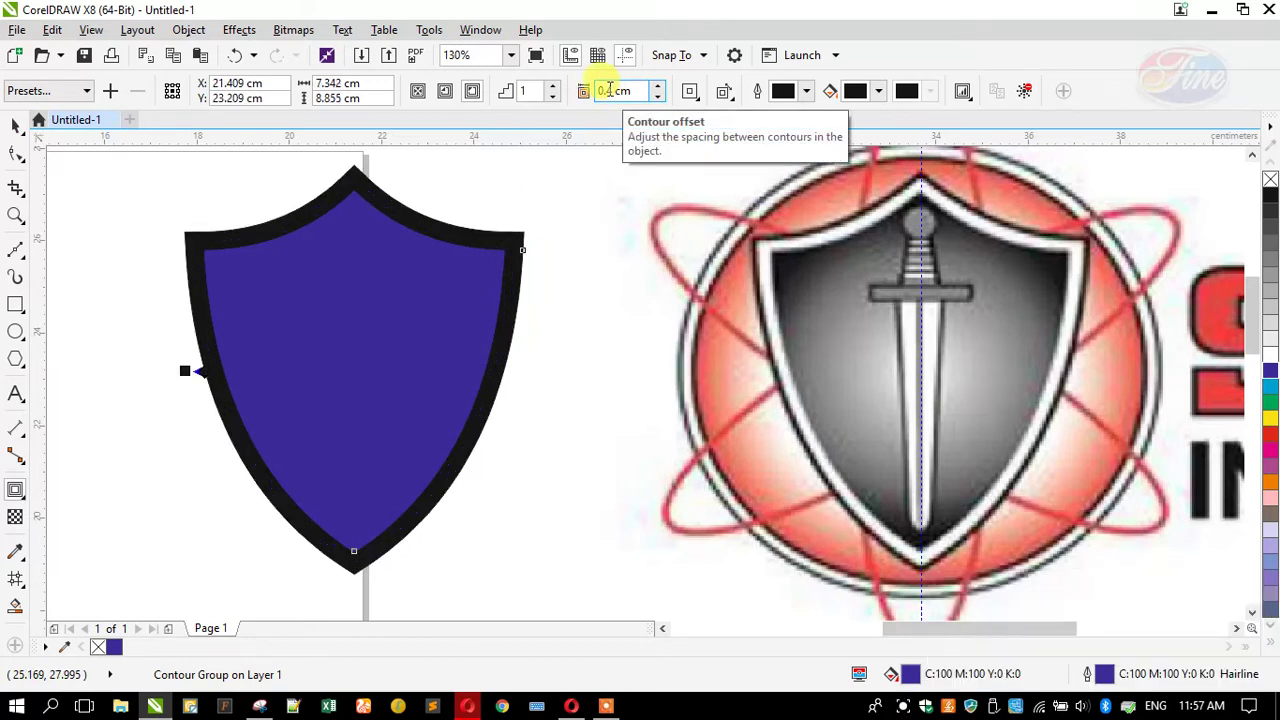
key(BackSpace)
text(3)
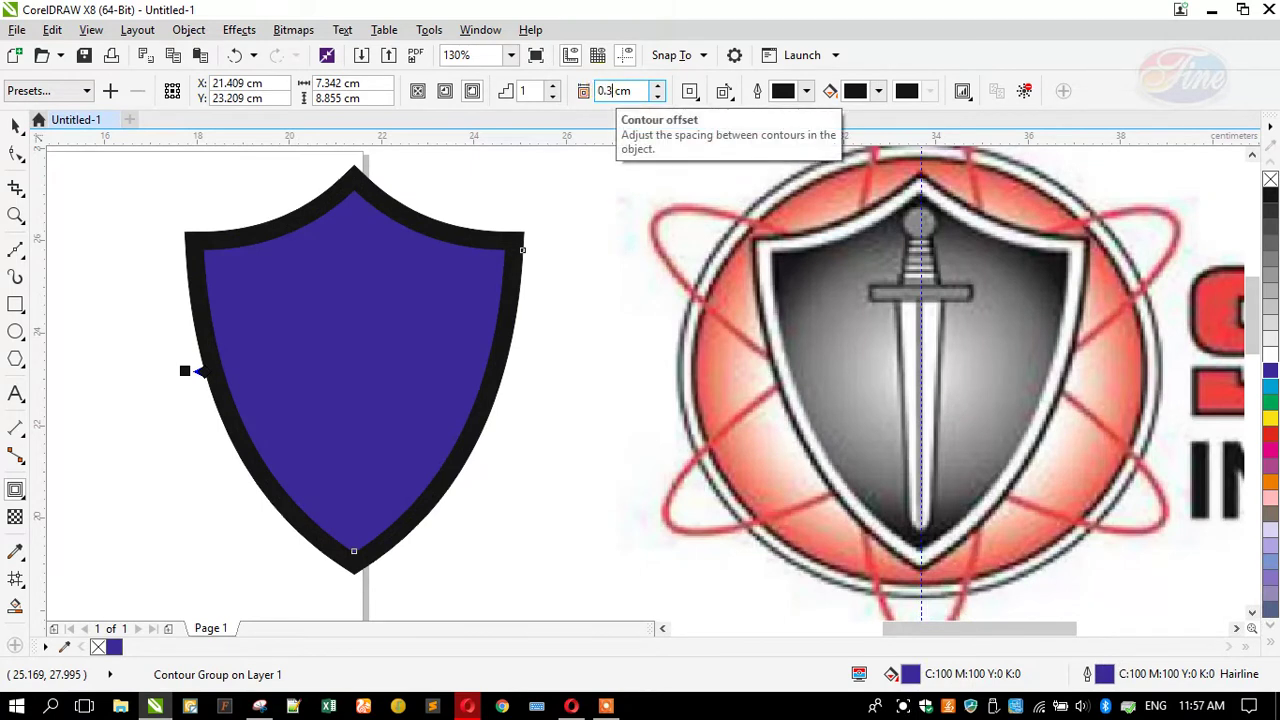
key(Return)
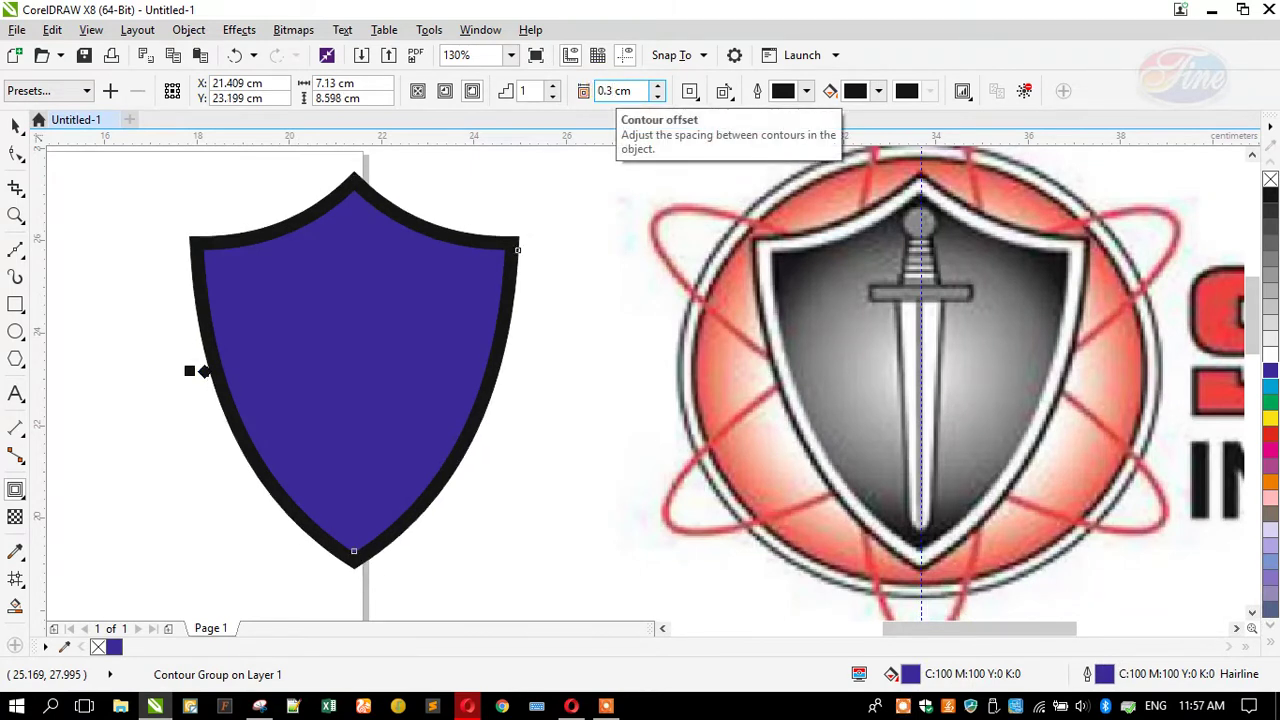
click(610, 91)
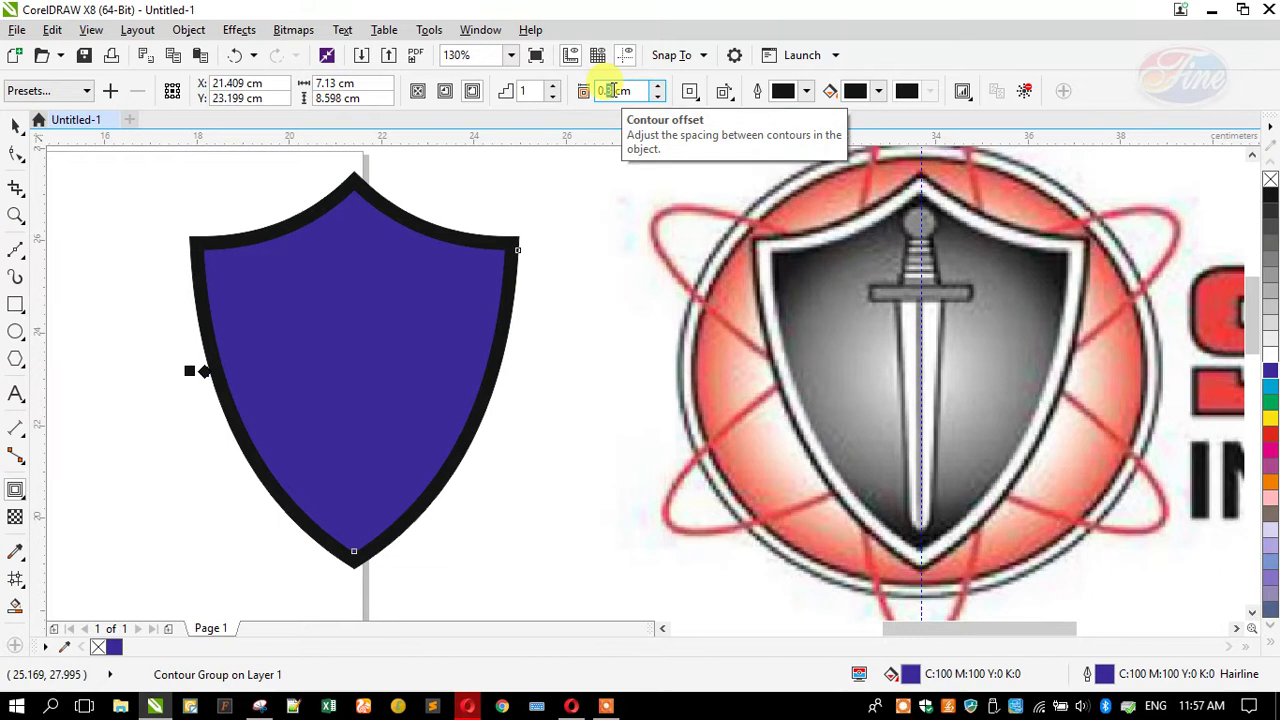
key(Return)
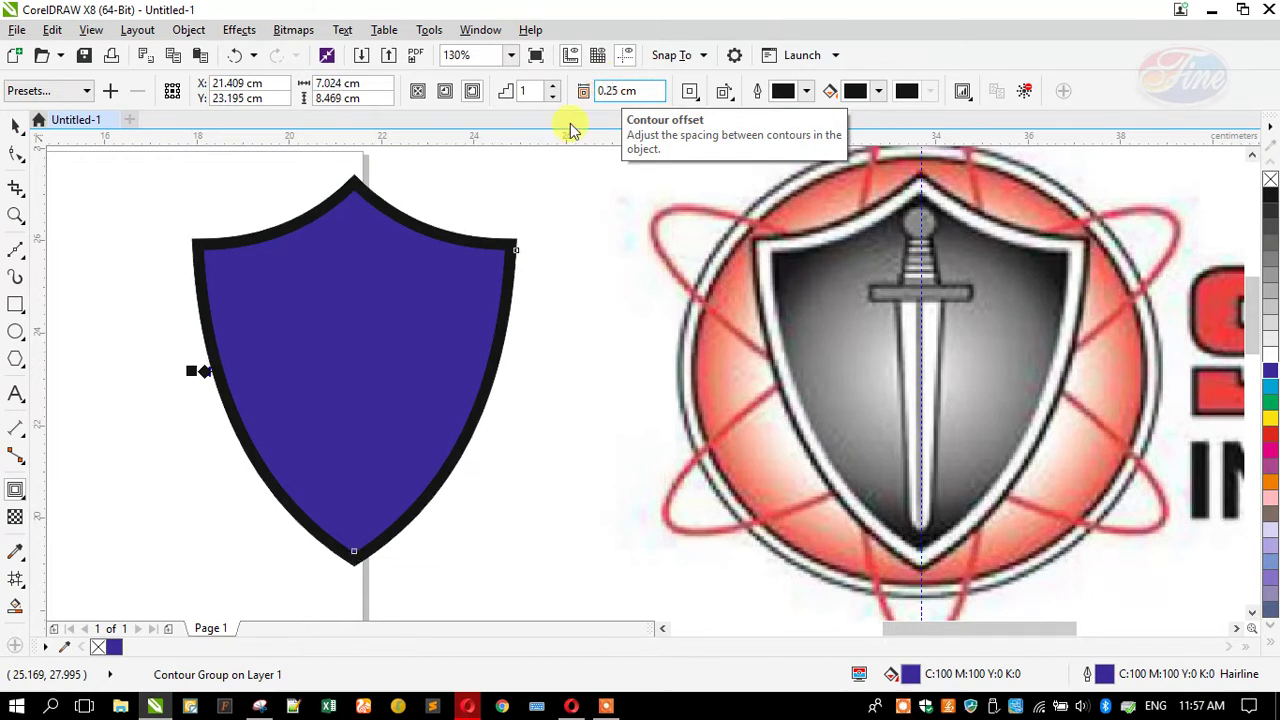
Break the shield's contour group apart into separate shapes and clear the selection
click(188, 29)
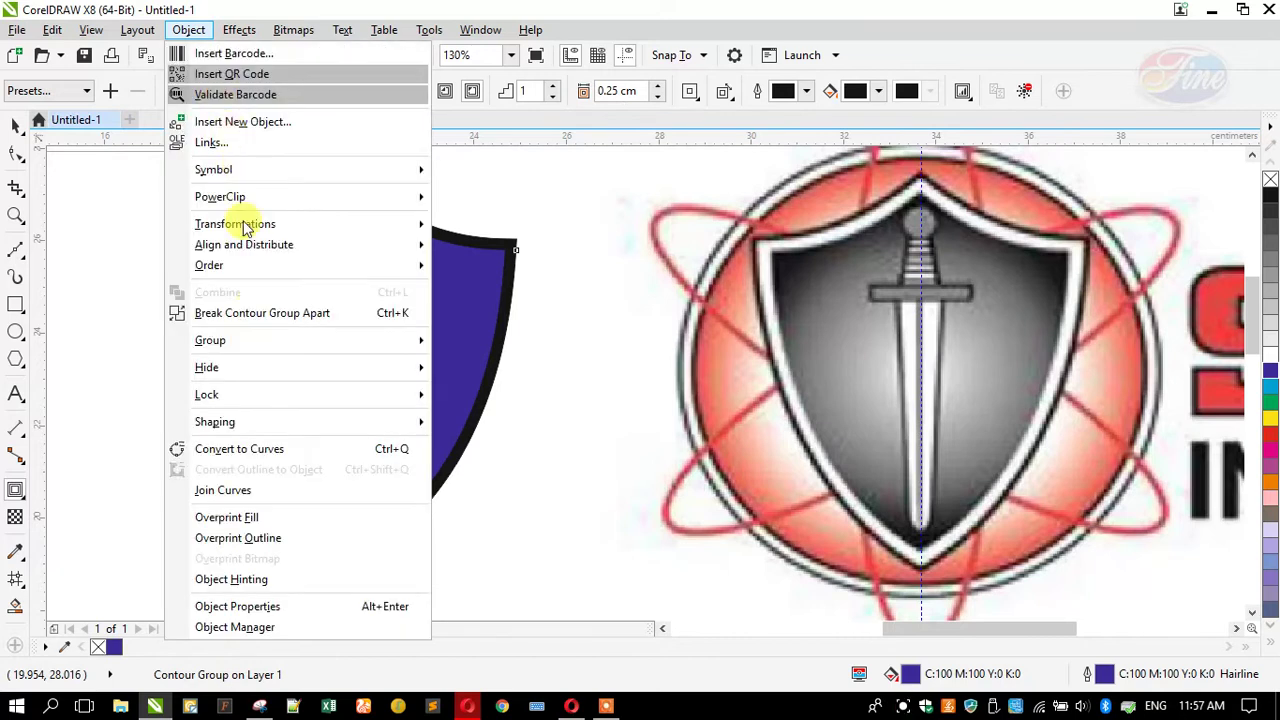
click(251, 309)
click(15, 125)
click(104, 244)
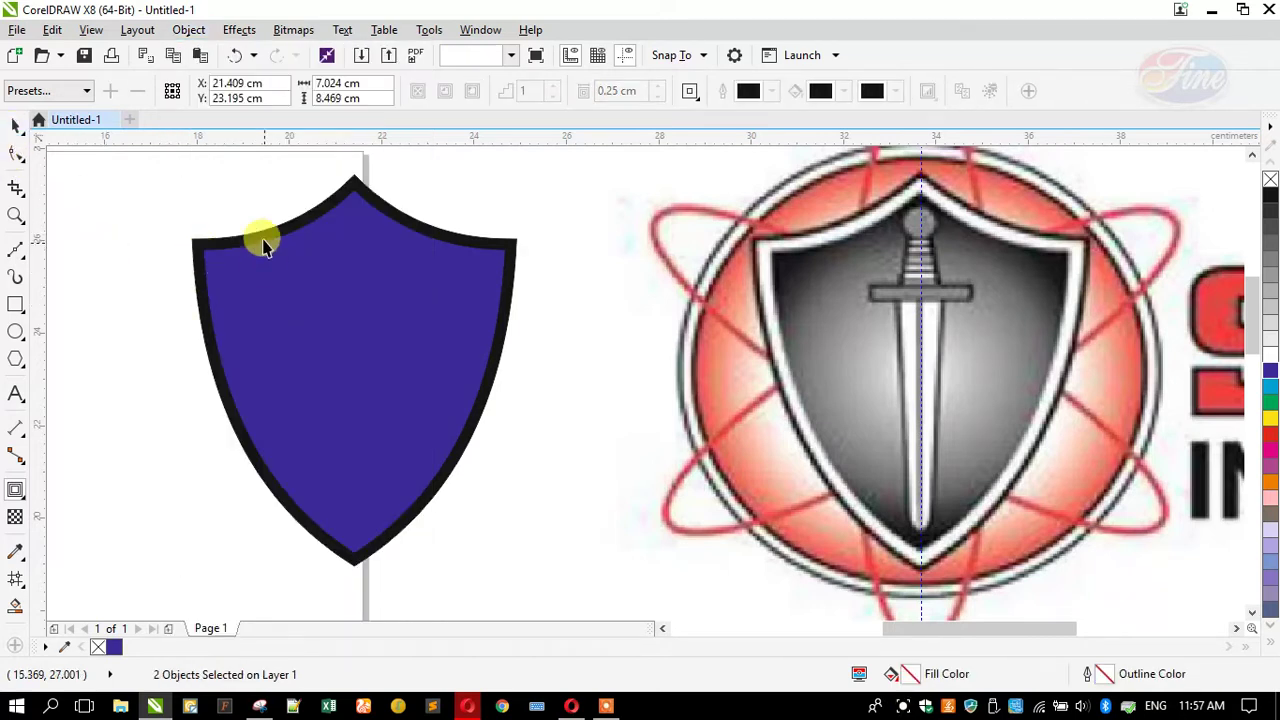
Add an outside contour with a 0.13 cm offset to the black outer shield and give that shield a white outline
click(265, 245)
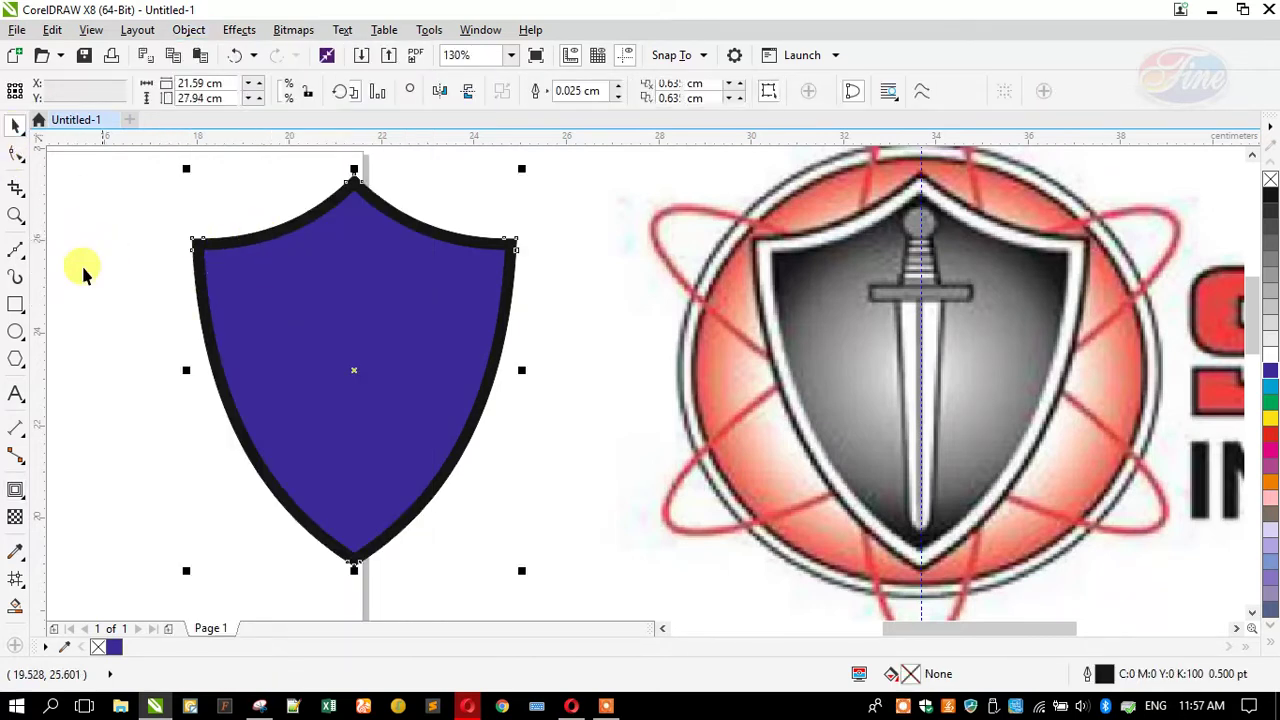
click(15, 490)
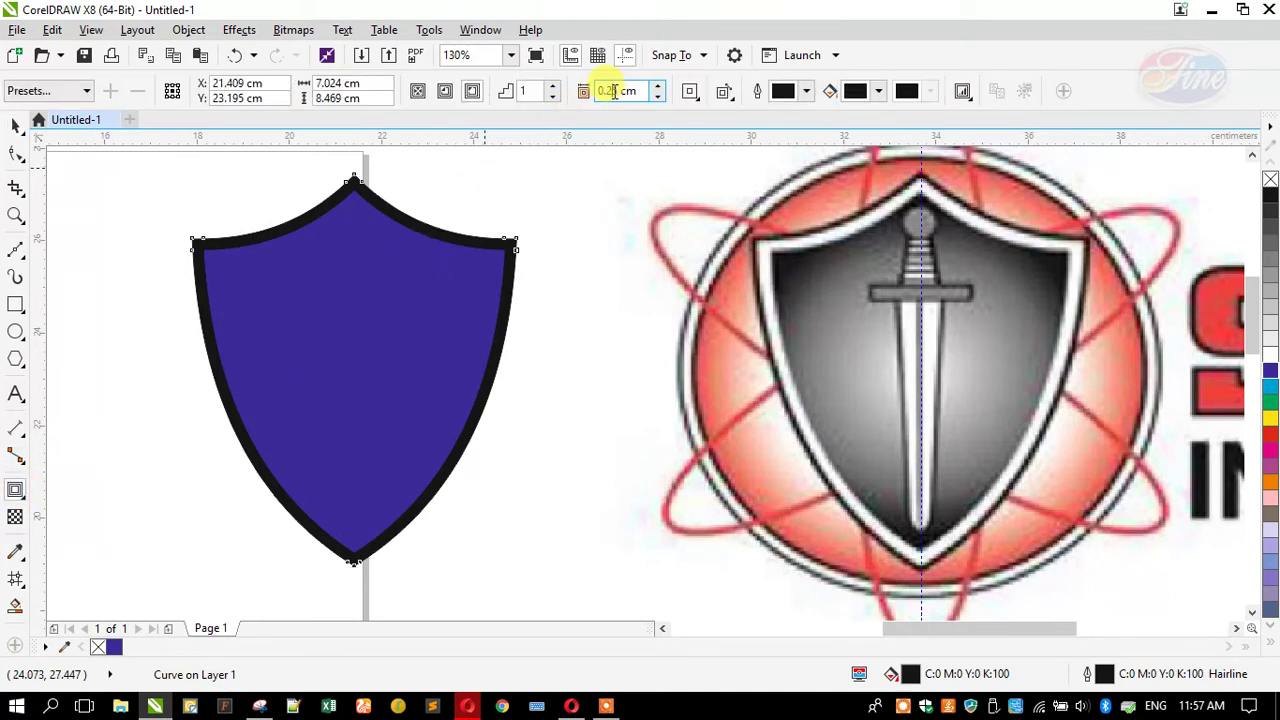
double_click(607, 90)
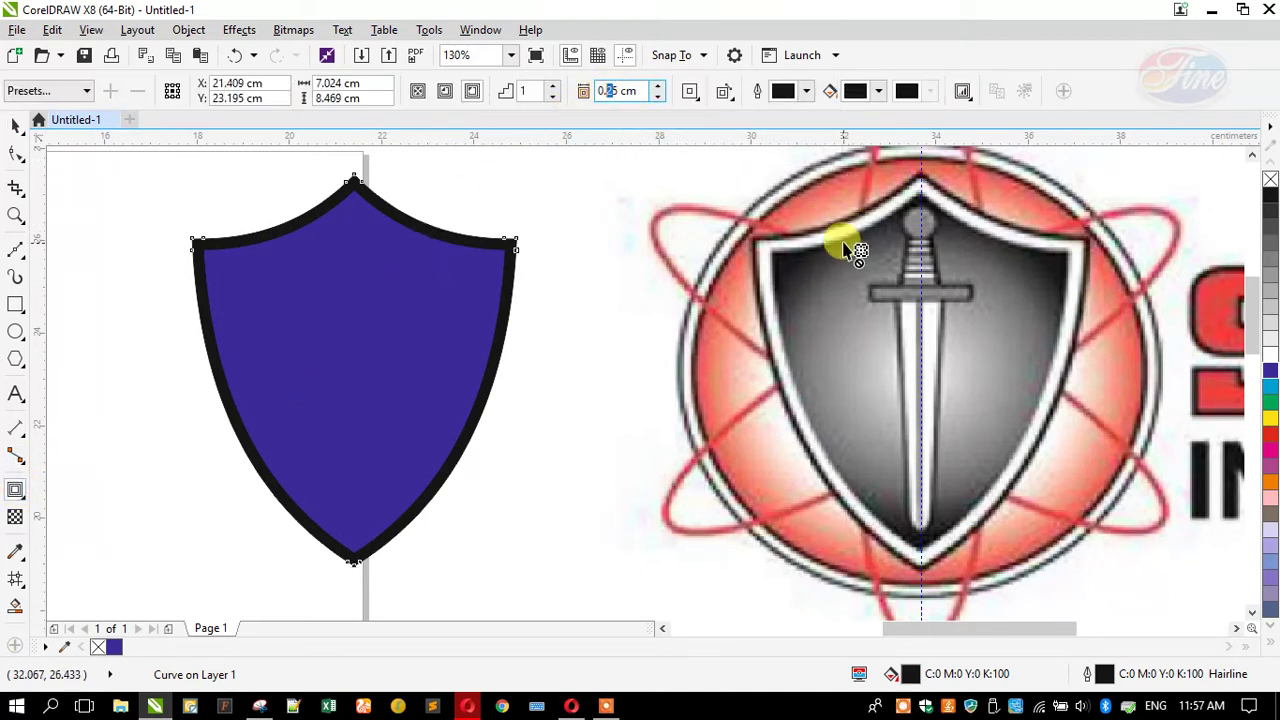
text(0.15)
key(Return)
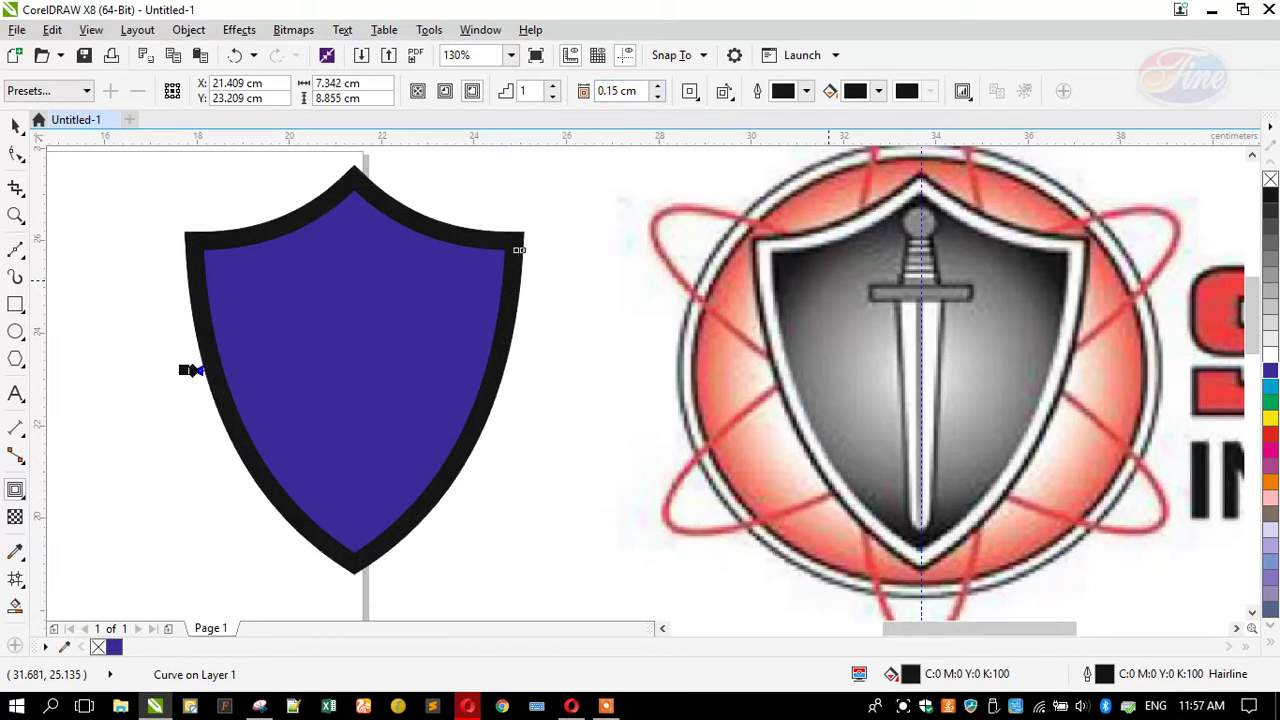
right_click(1268, 354)
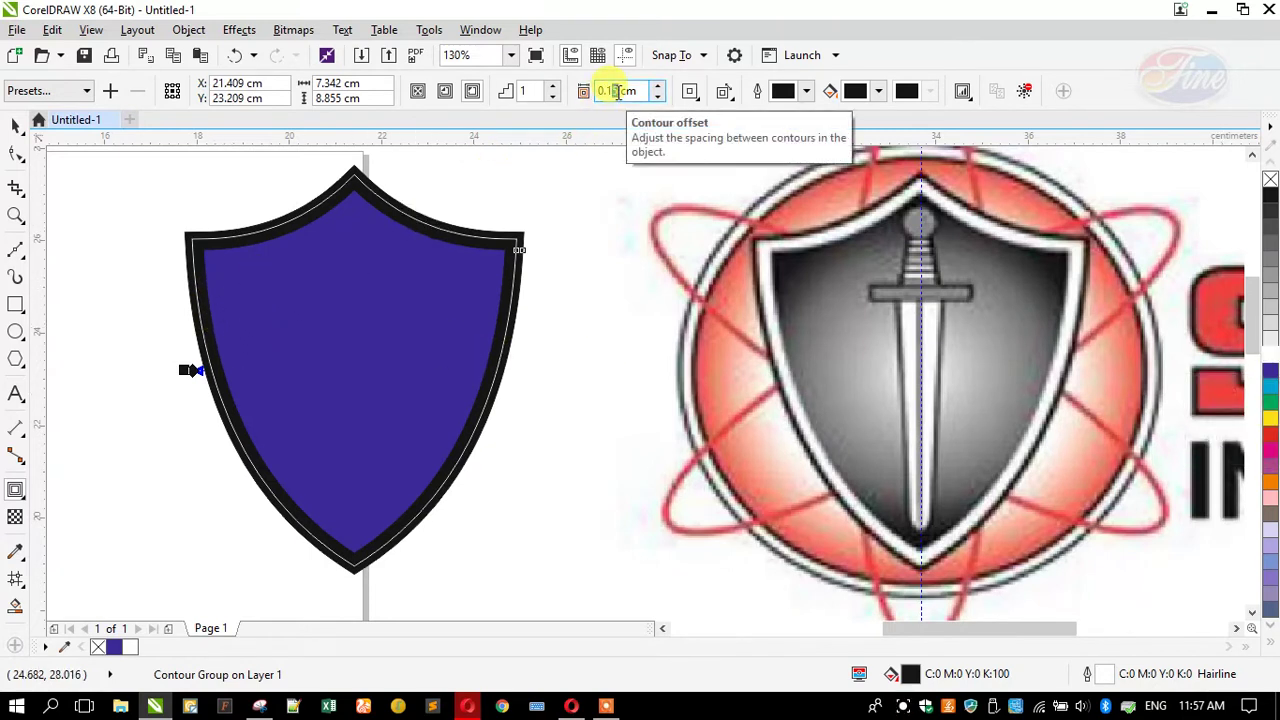
key(Return)
Break the black shield's new contour group apart
click(15, 127)
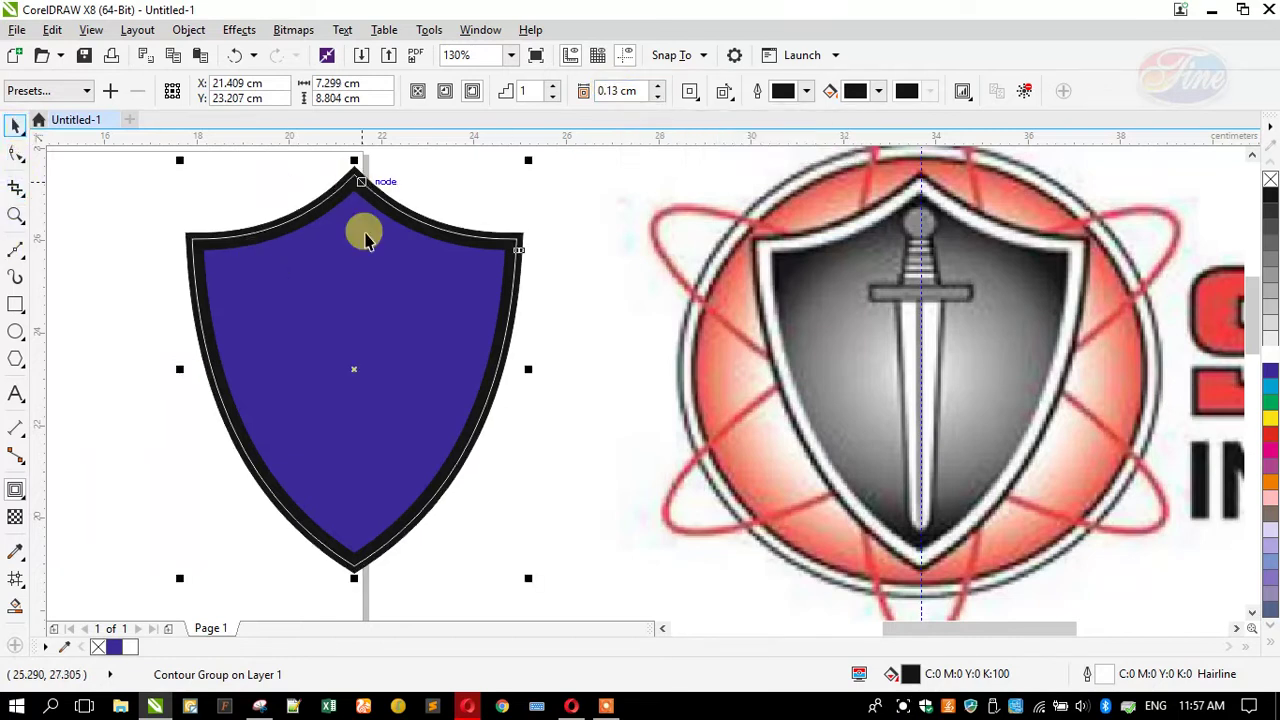
click(188, 29)
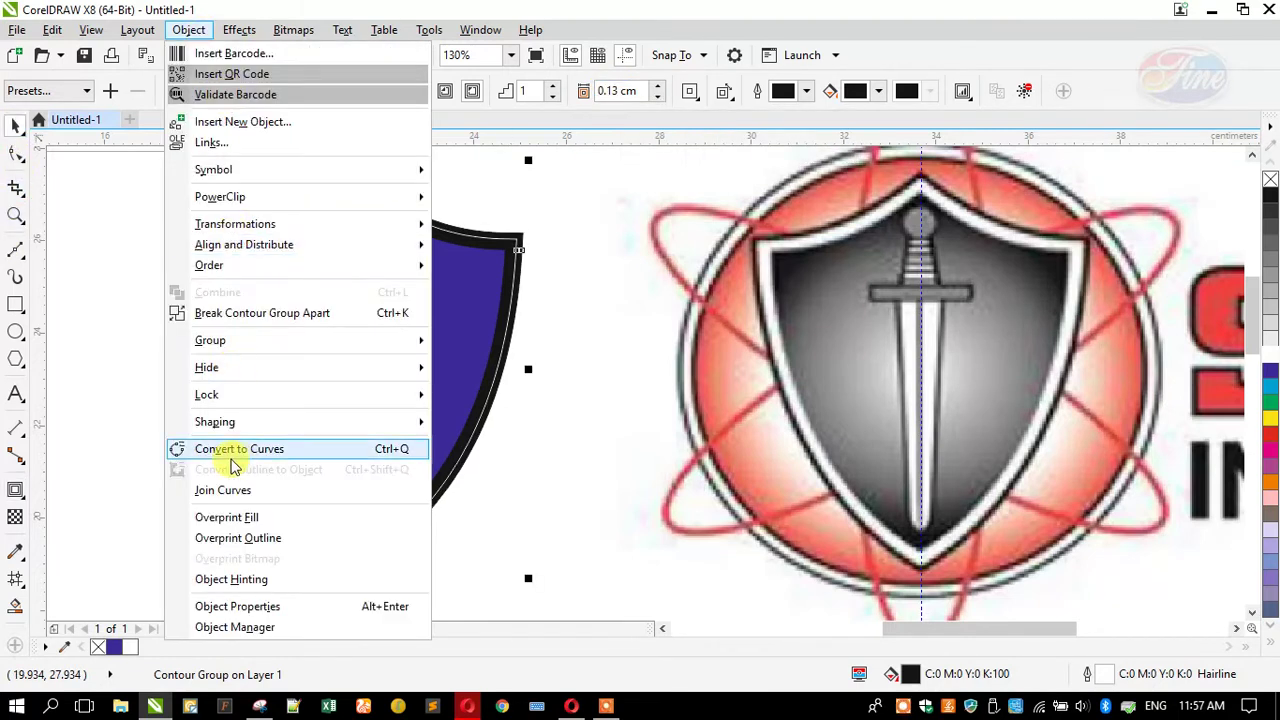
click(200, 313)
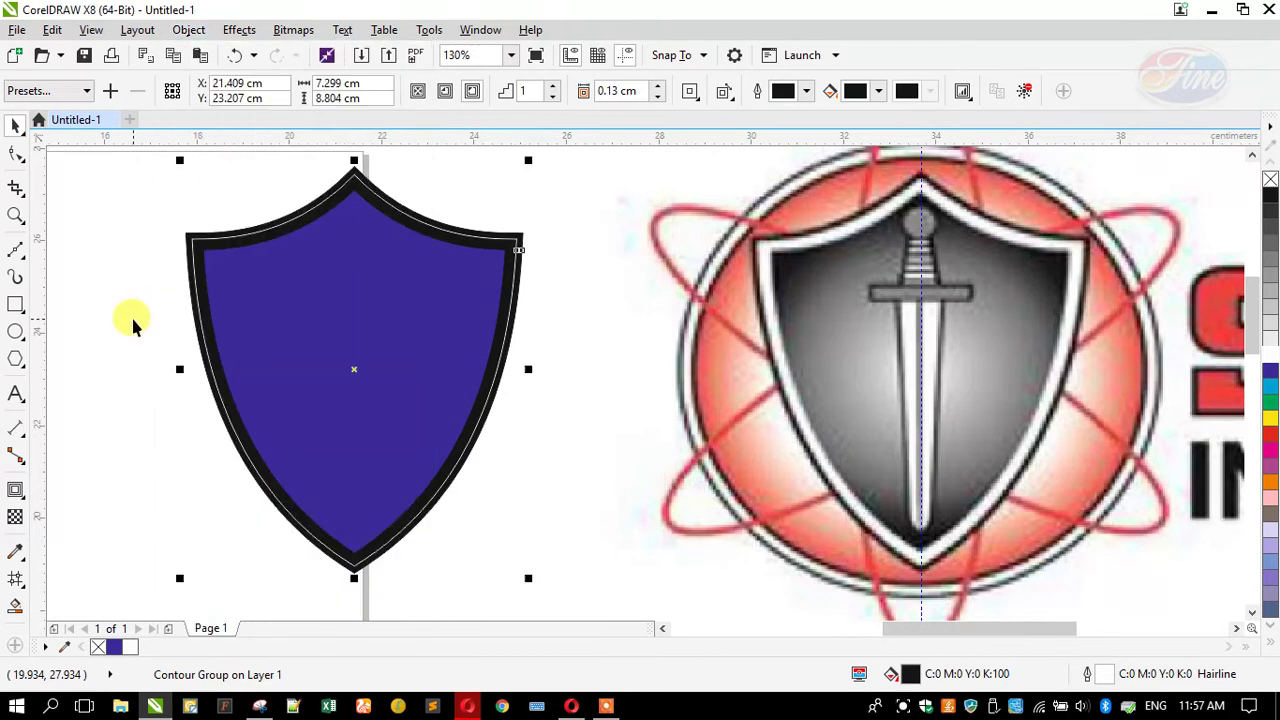
Fill the middle shield shape with white
click(214, 243)
click(1267, 360)
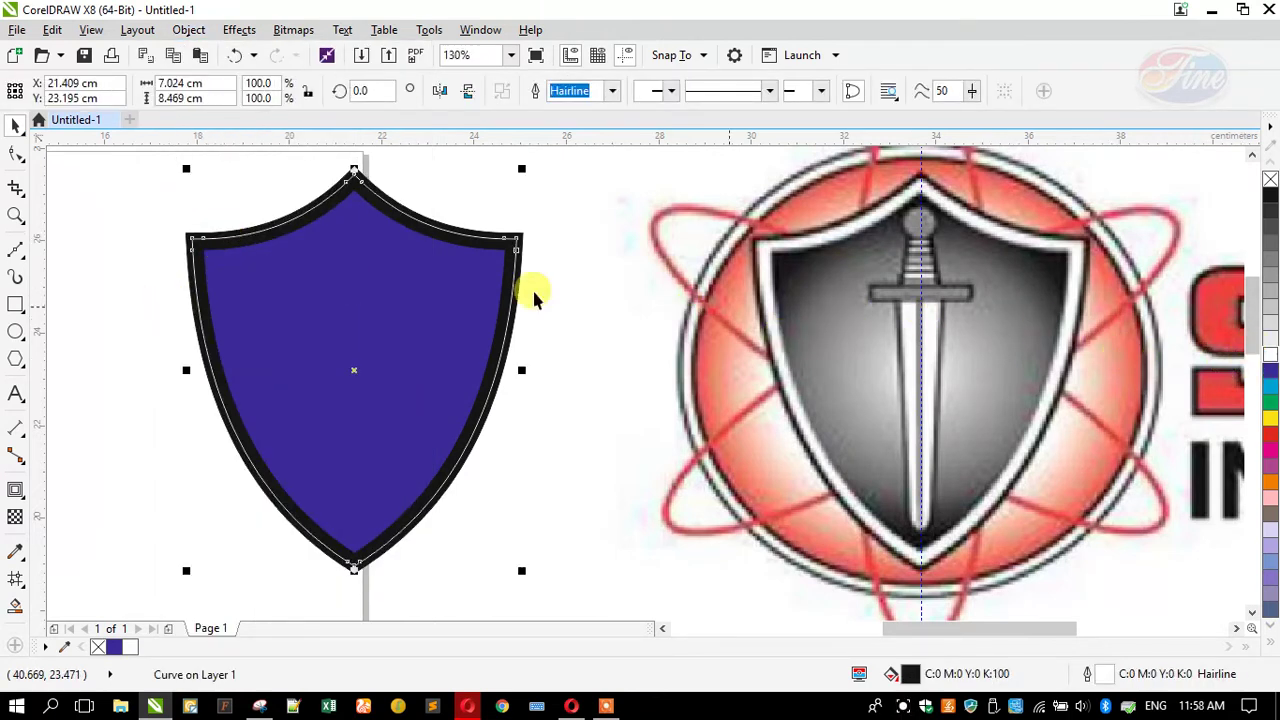
key(Escape)
Fill the outermost shield shape with the same blue as the inner shield and select all three shield shapes
click(230, 240)
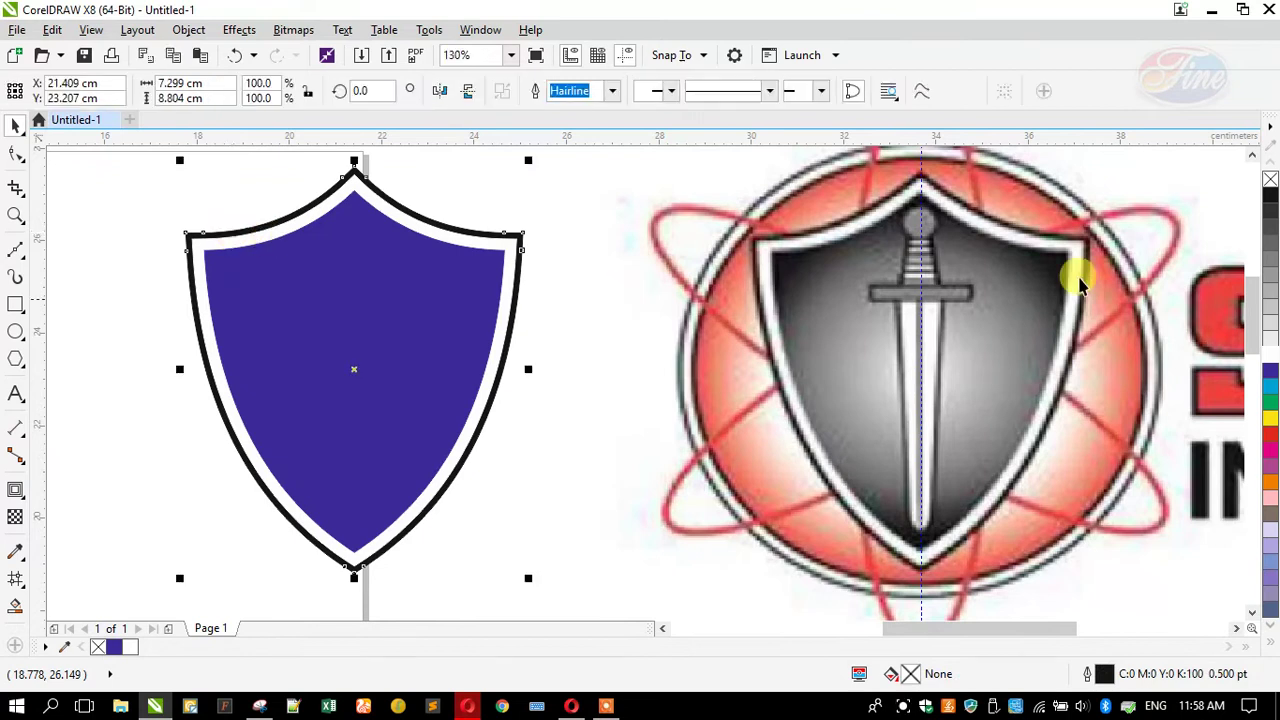
click(1272, 372)
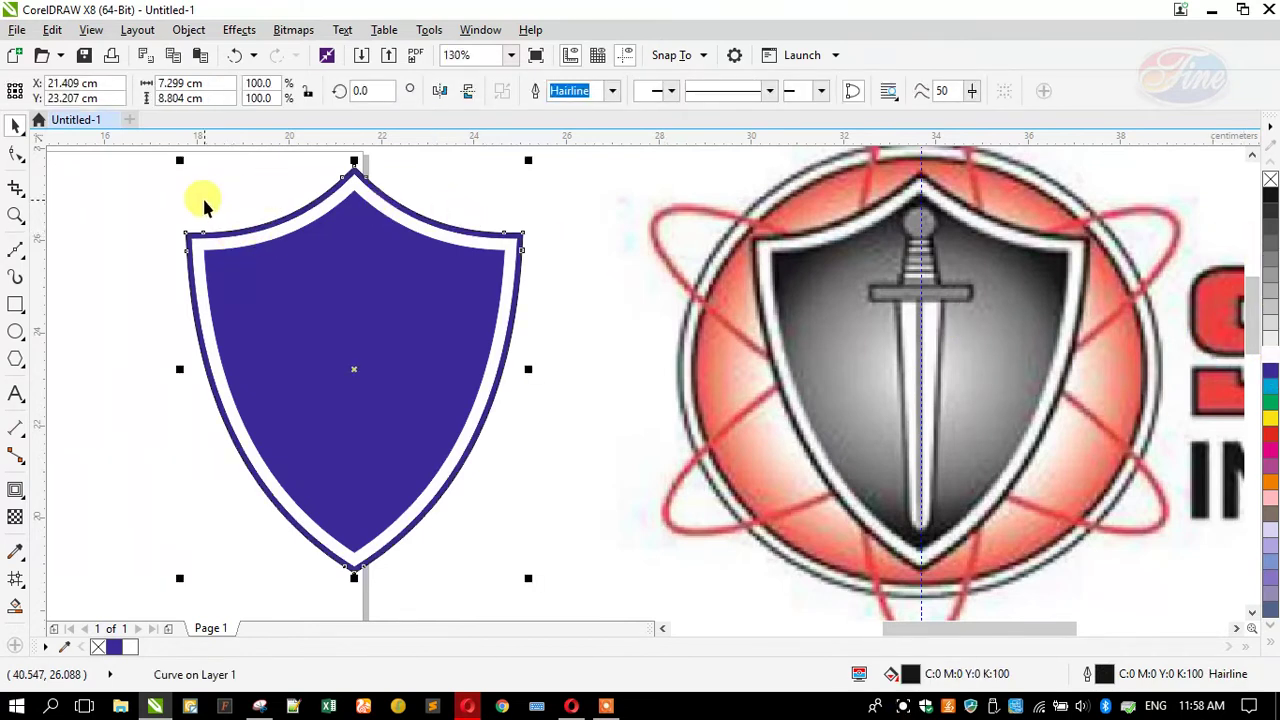
scroll(206, 200, down, 2)
click(291, 289)
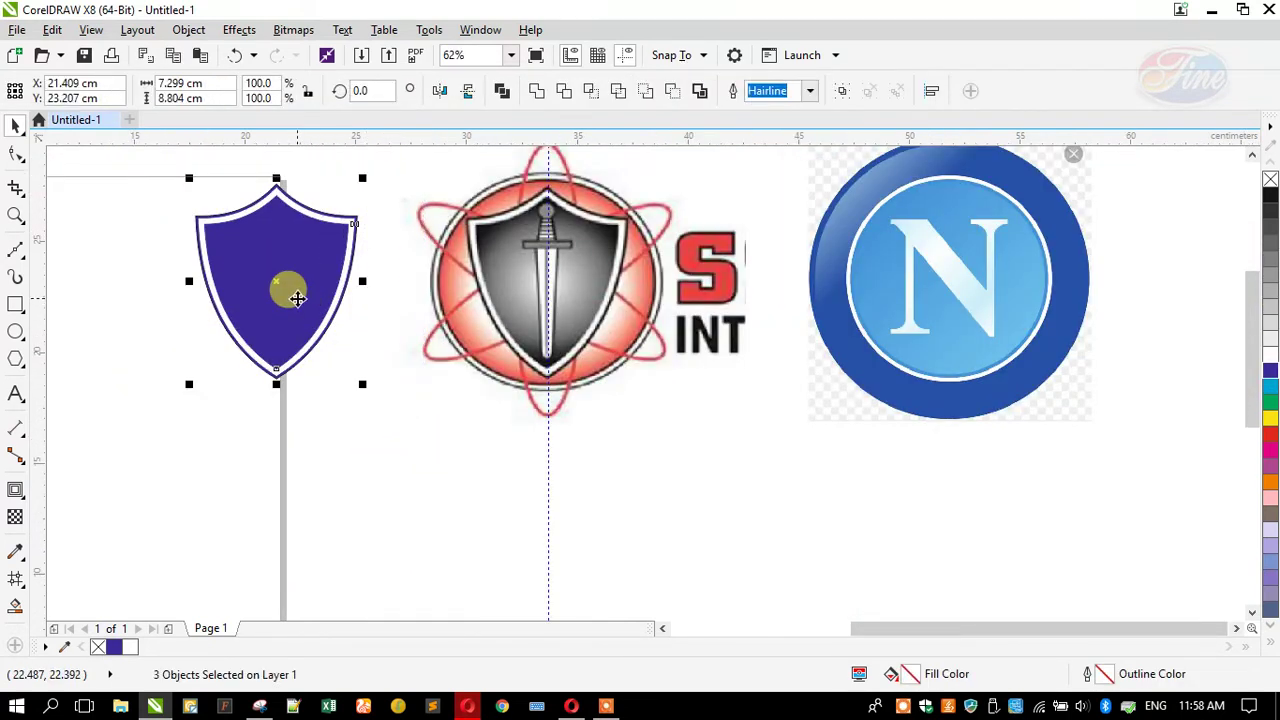
Move the three-part shield beyond the circular N logo and delete the sword-and-shield reference image
scroll(232, 287, down, 1)
drag(232, 287, 703, 287)
click(410, 287)
key(Delete)
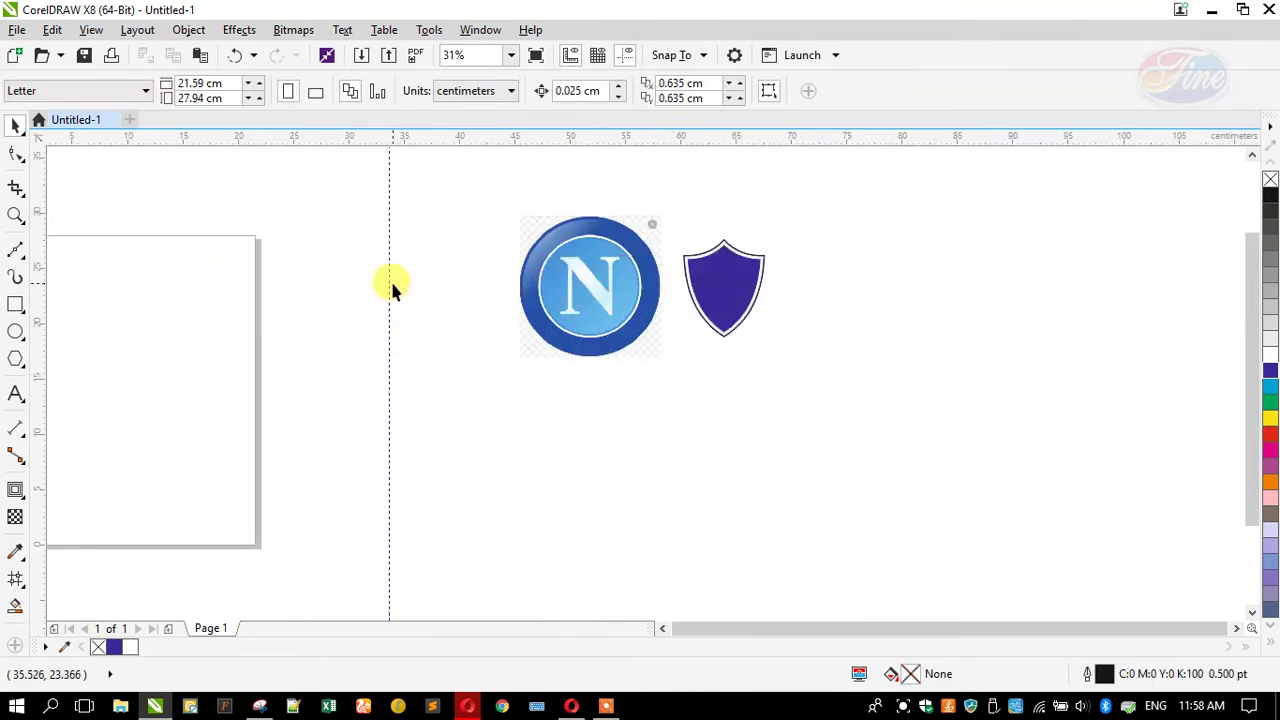
scroll(615, 284, up, 1)
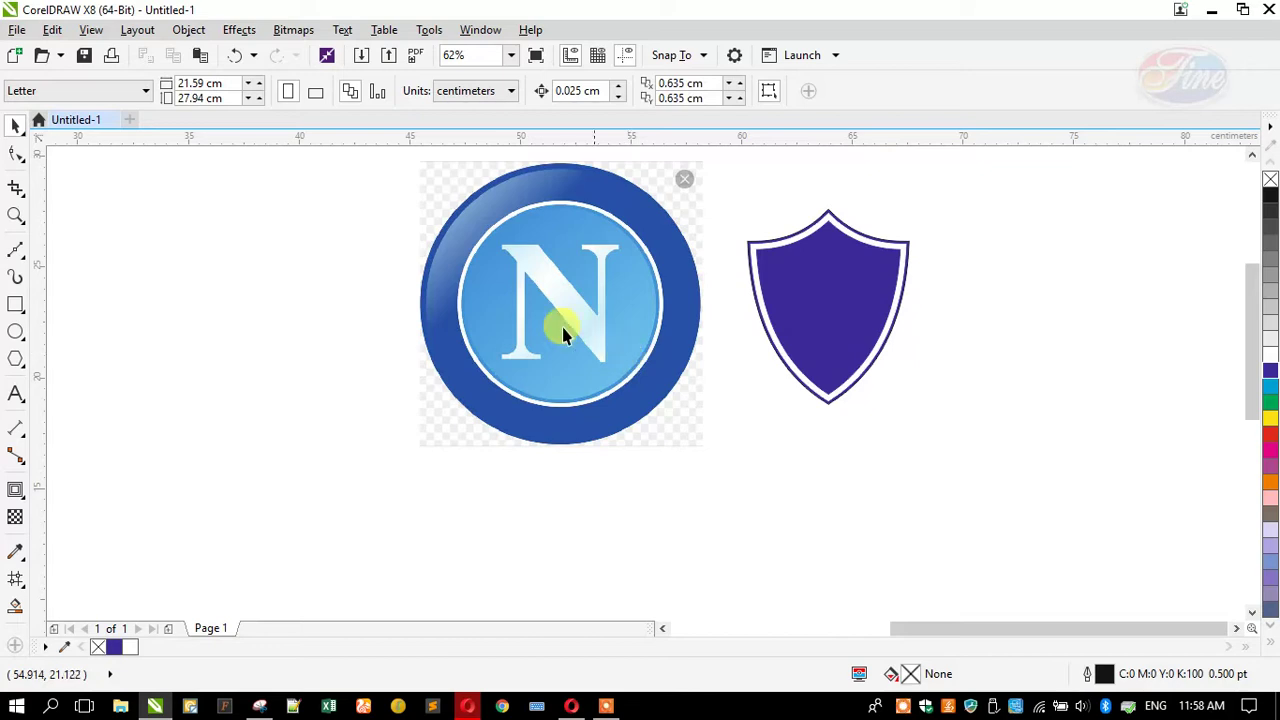
Add the letter N in bold Times New Roman beside the circular logo and scale it to about 5.77 x 5.71 cm
click(15, 394)
click(300, 312)
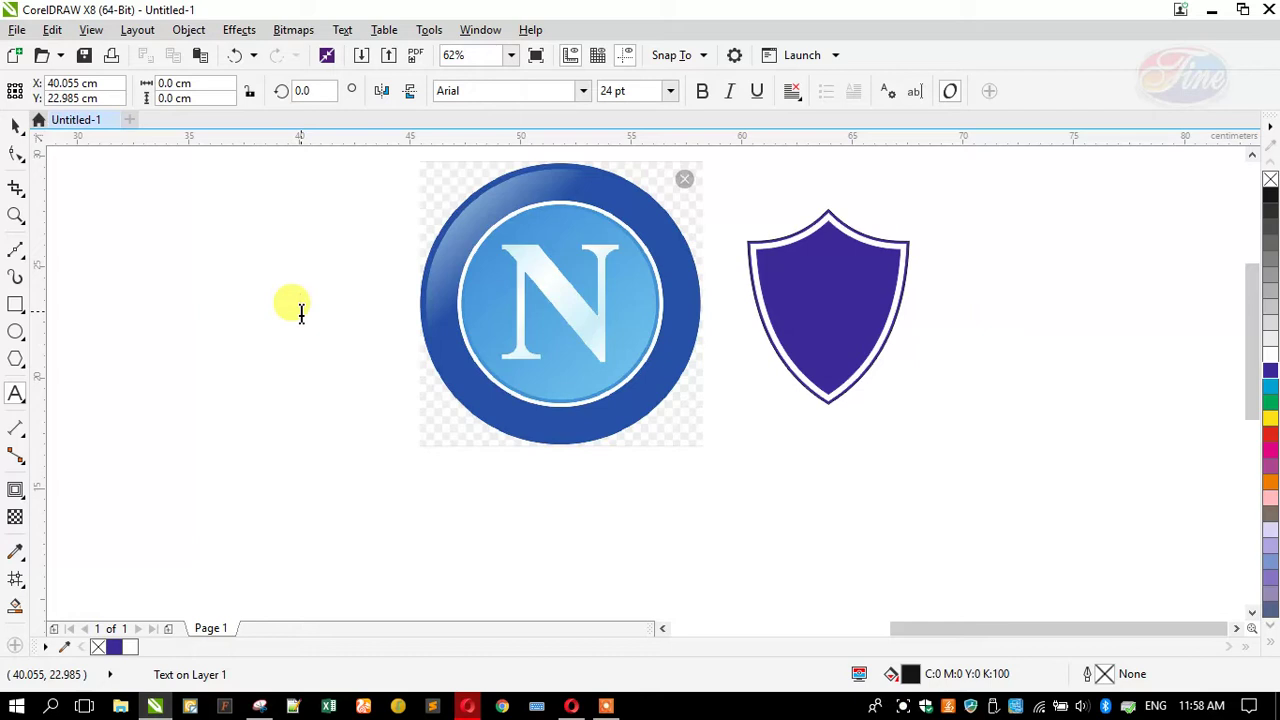
text(N)
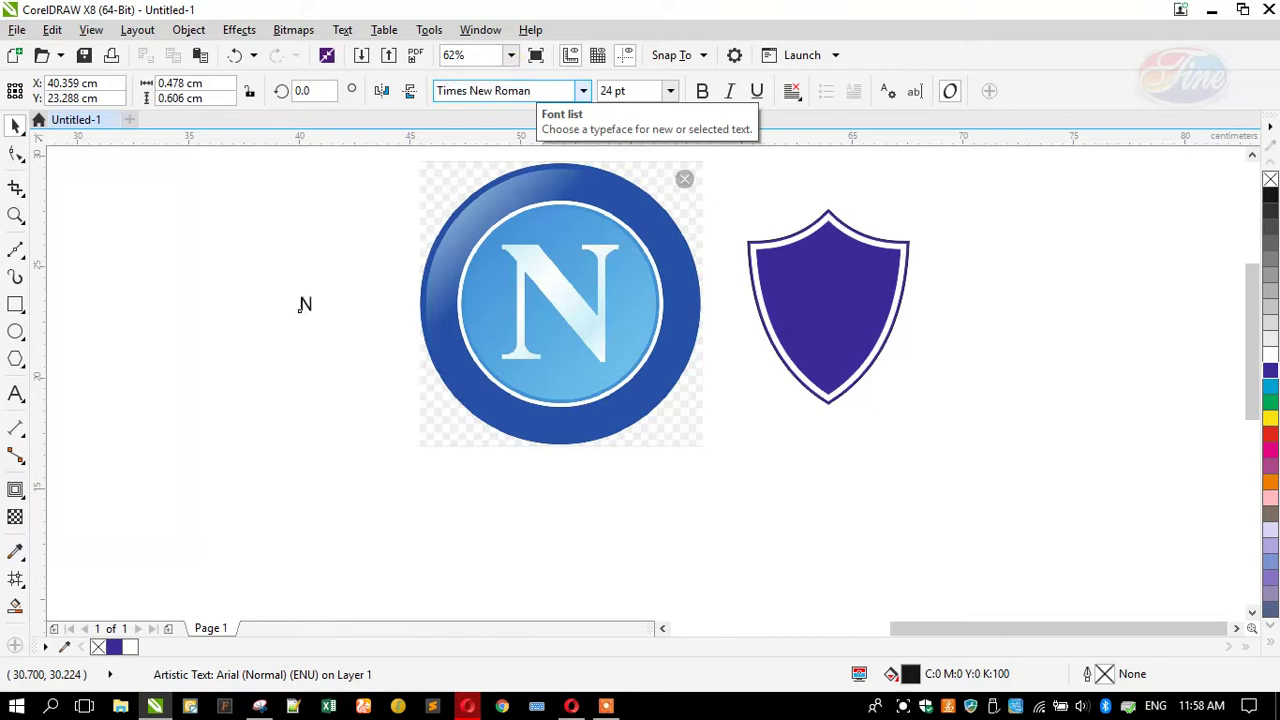
key(Return)
click(700, 93)
drag(292, 319, 218, 385)
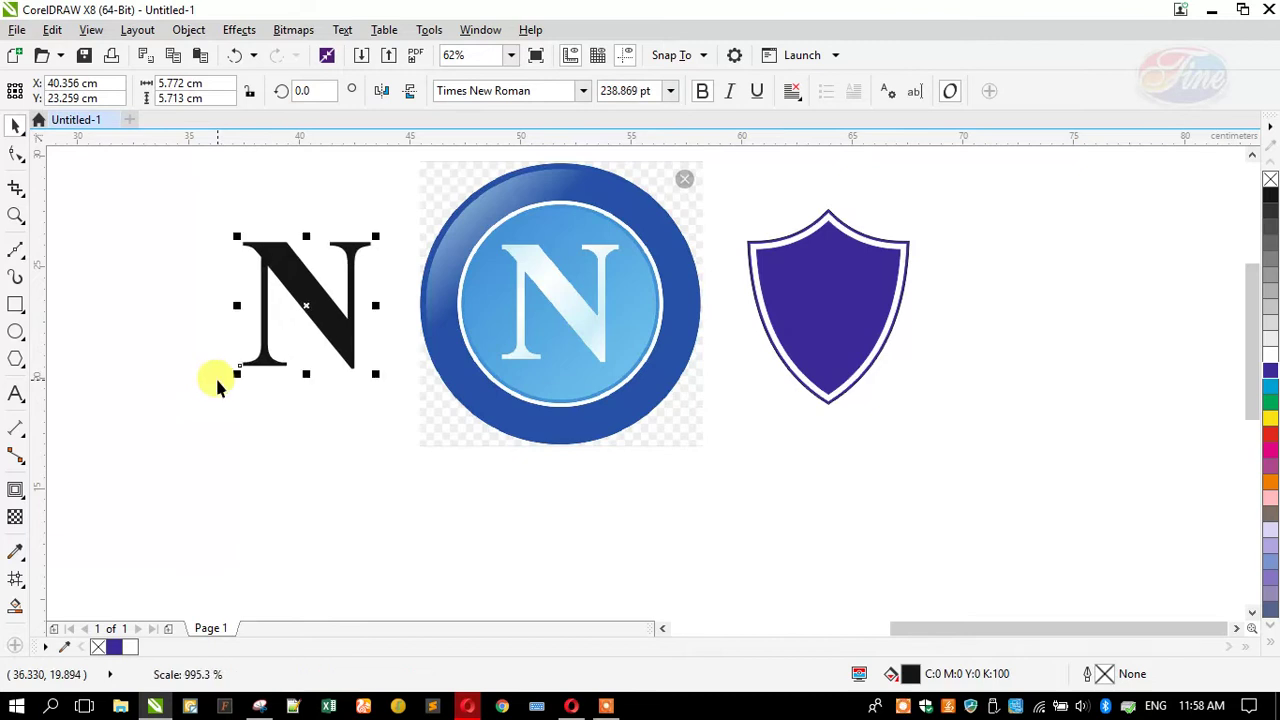
Lay the black N over the circular logo's letter to compare their shapes
drag(314, 288, 567, 292)
scroll(580, 300, up, 4)
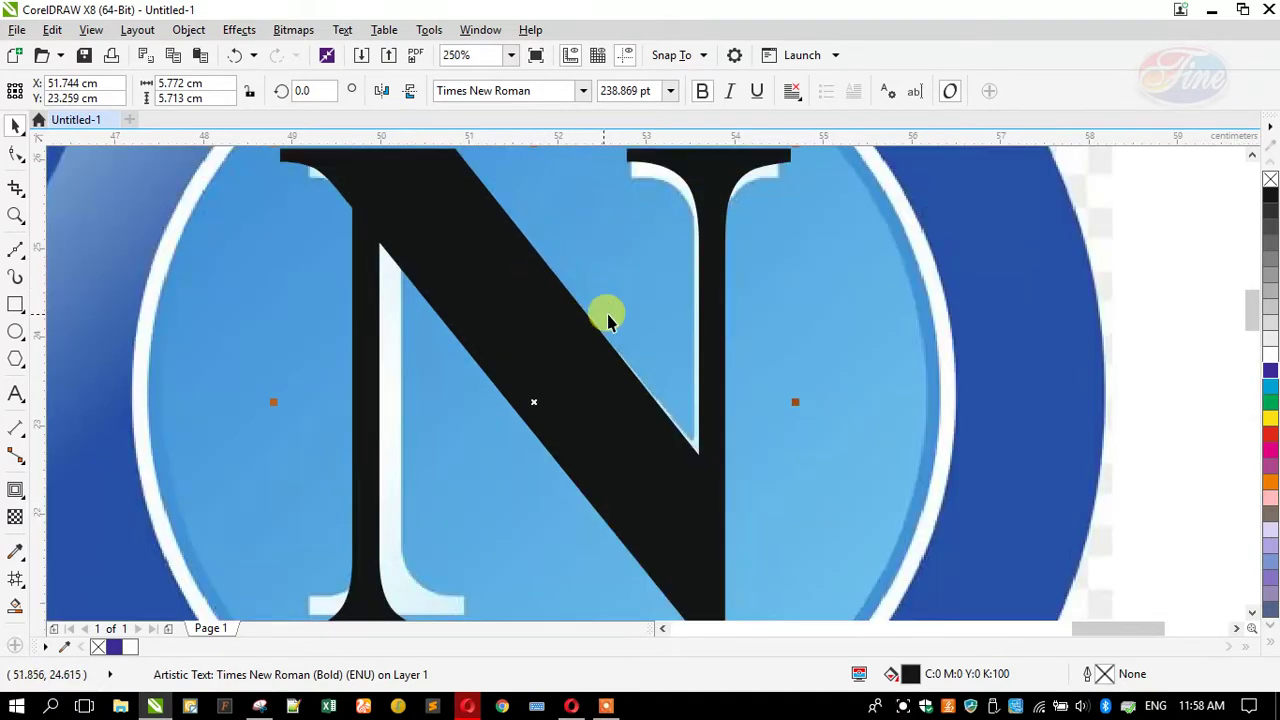
scroll(608, 320, down, 2)
drag(537, 286, 574, 314)
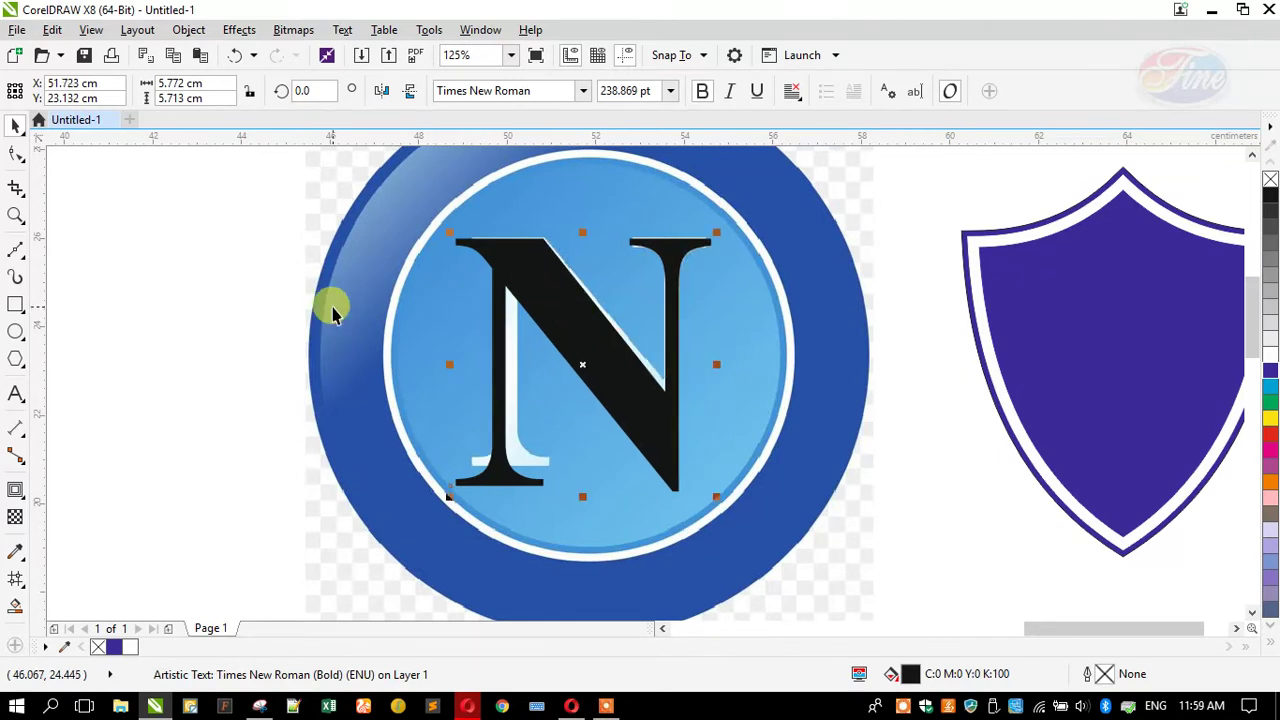
Move the black N onto the blue shield
scroll(333, 313, down, 2)
drag(429, 300, 717, 313)
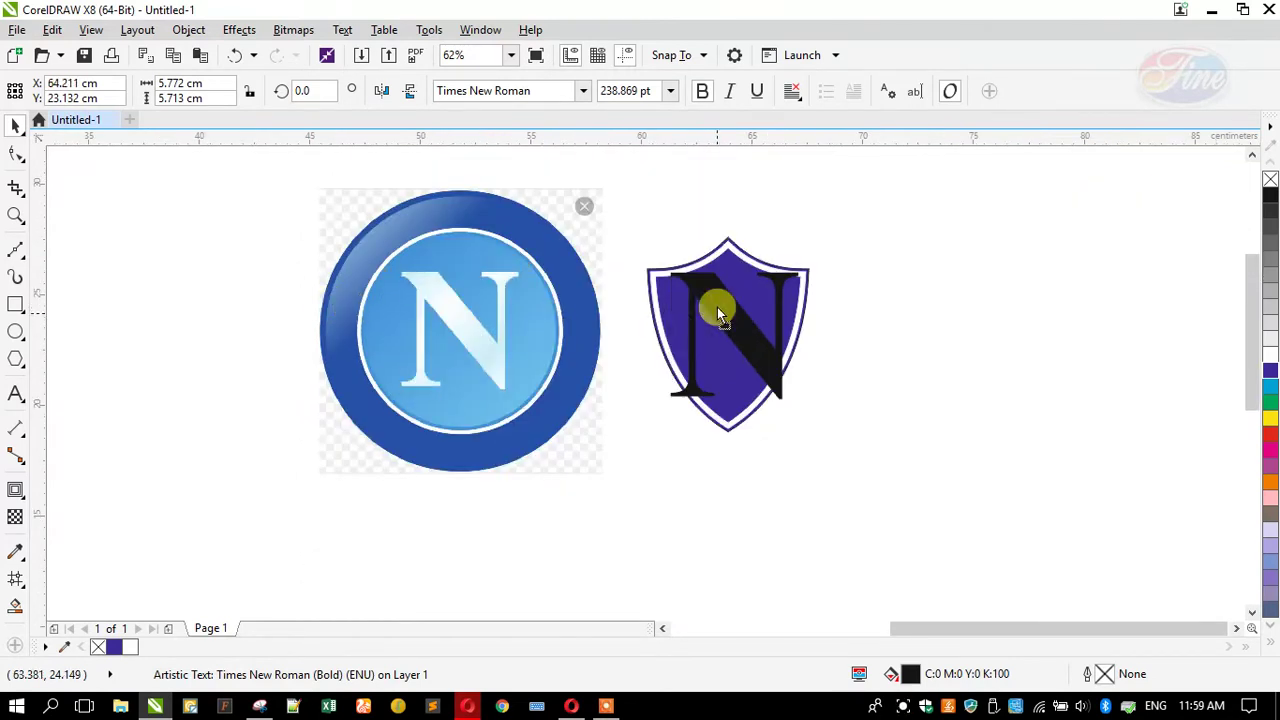
scroll(745, 293, up, 2)
shift+click(685, 275)
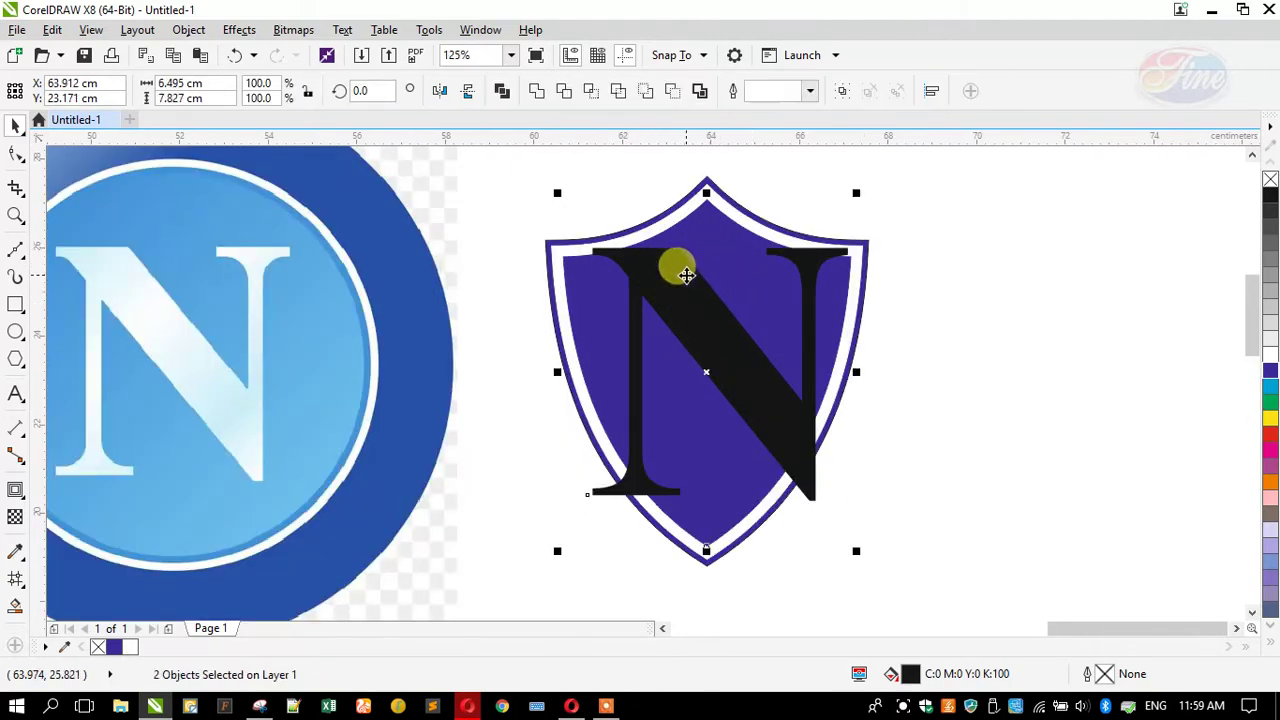
click(685, 275)
click(571, 223)
click(648, 265)
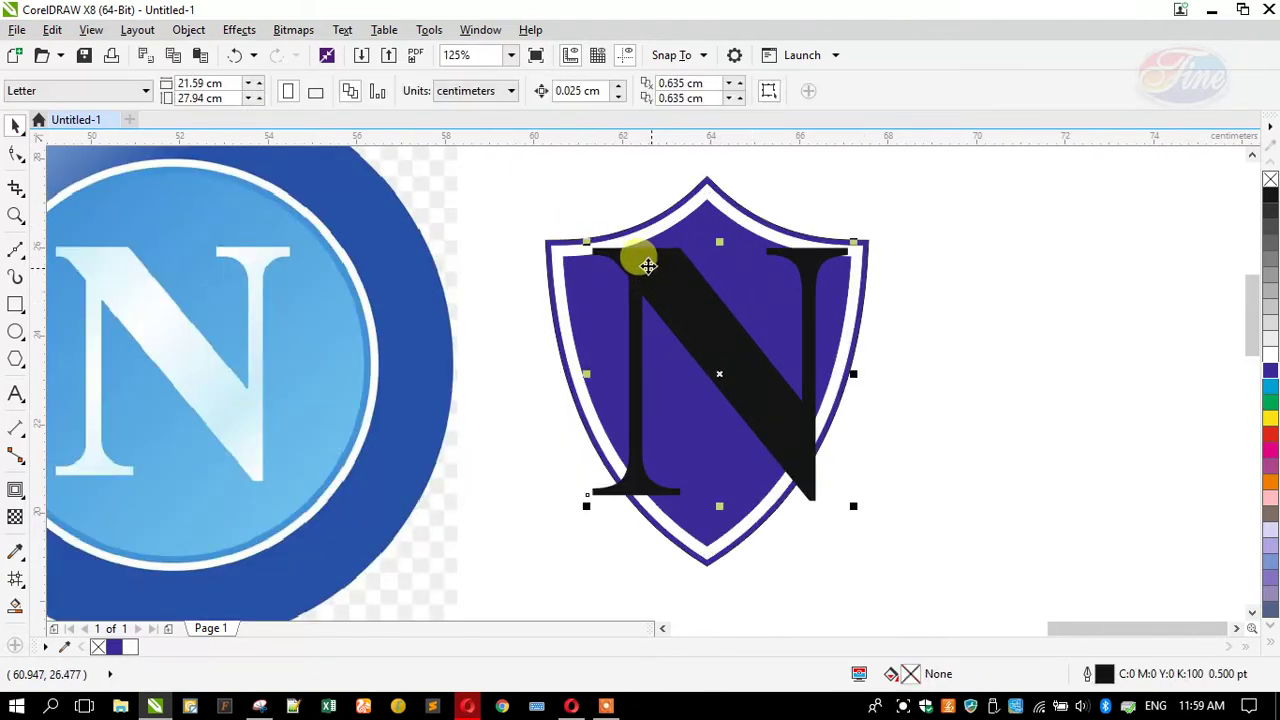
Convert the N text to curves and centre it horizontally on the shield
click(280, 303)
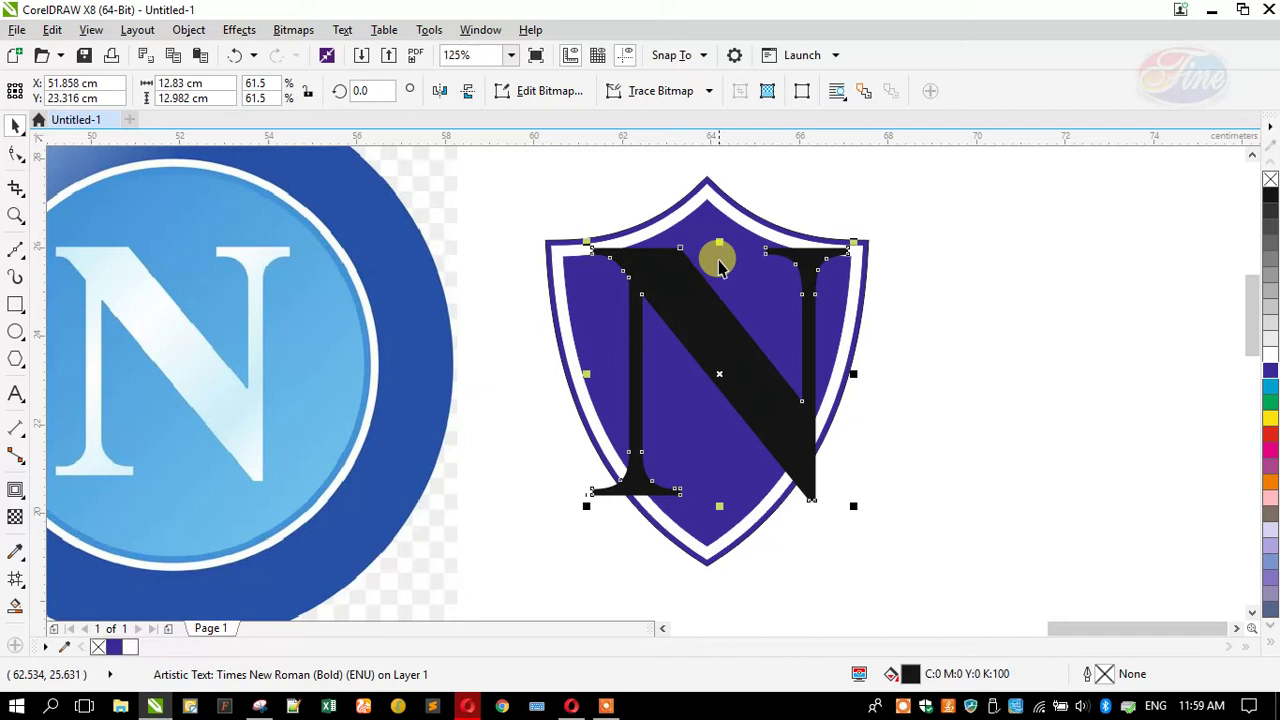
key(ctrl+q)
shift+click(548, 290)
key(c)
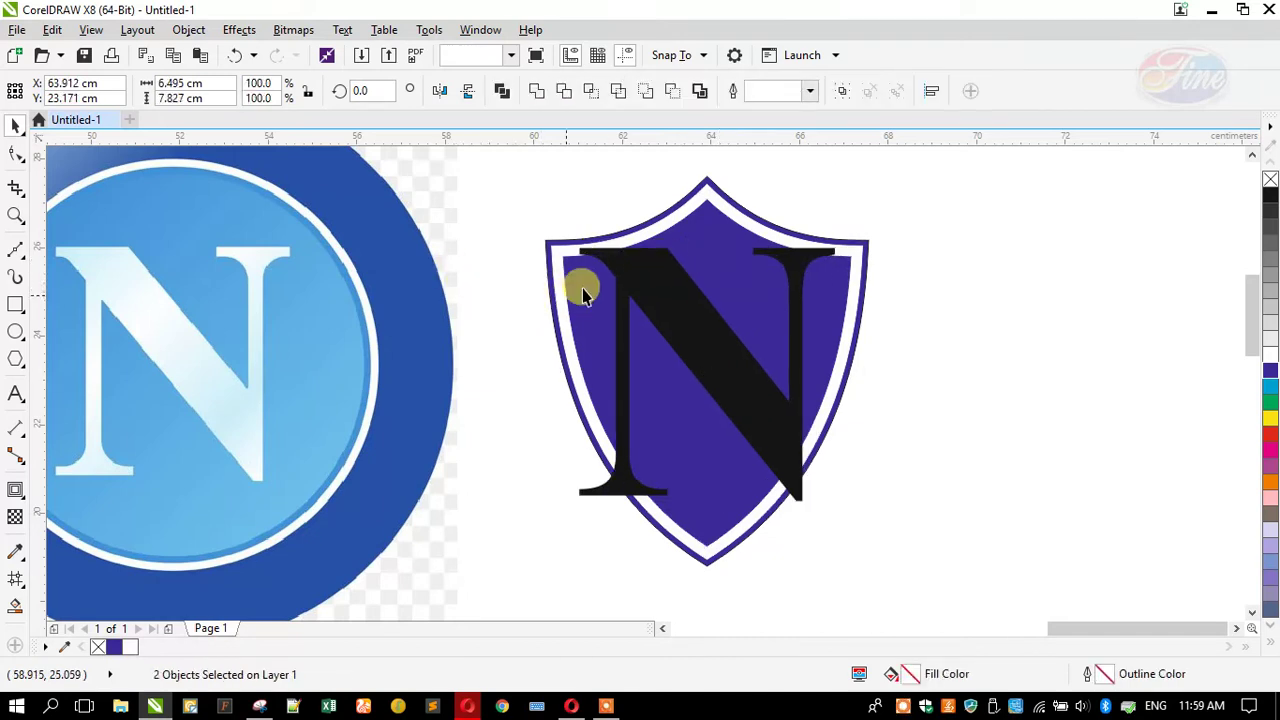
Scale the N down about its centre to about 4.69 x 4.64 cm and fill it with white
click(571, 251)
drag(565, 240, 595, 257)
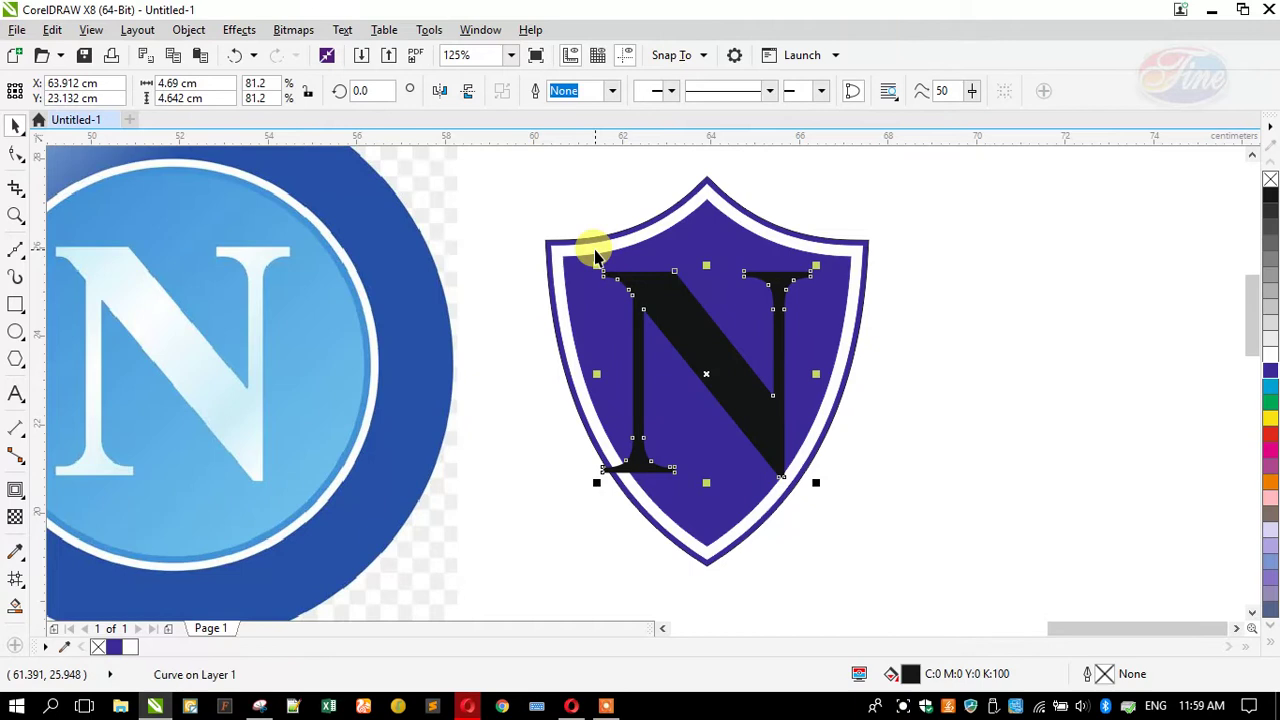
click(1270, 355)
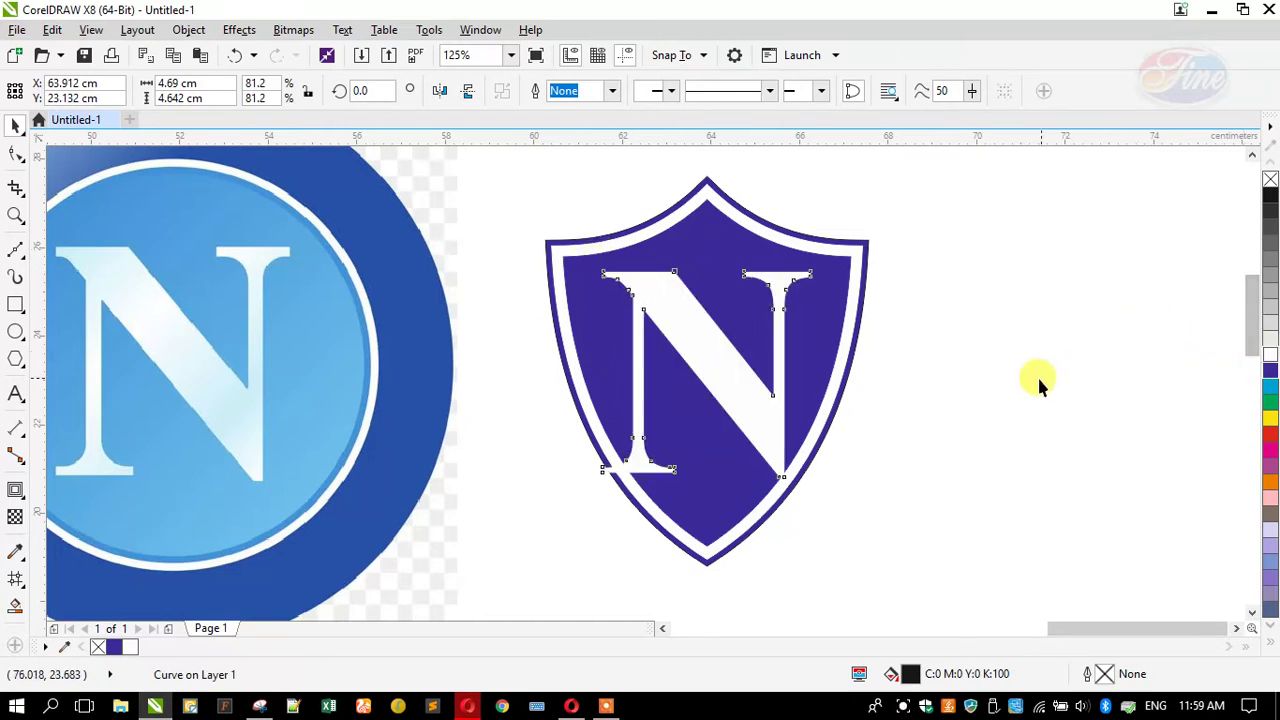
Shift the white N slightly up and to the right within the shield
click(506, 352)
click(666, 313)
drag(666, 313, 664, 303)
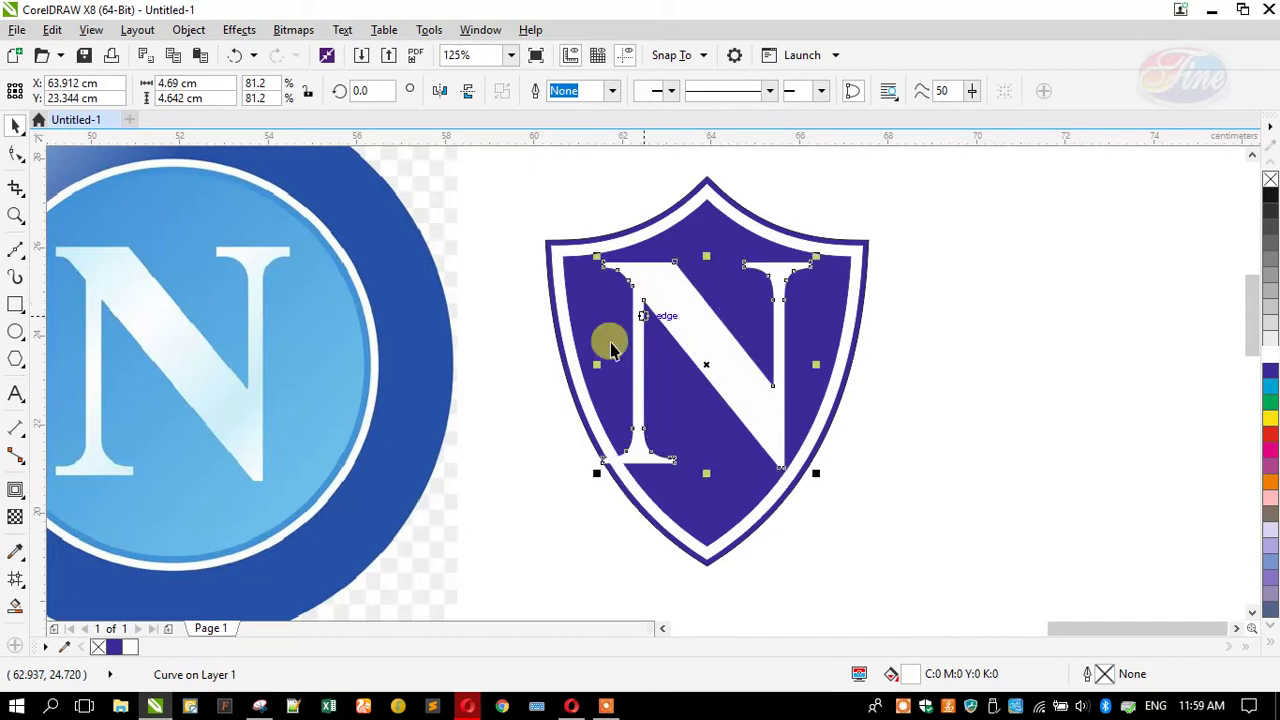
click(527, 415)
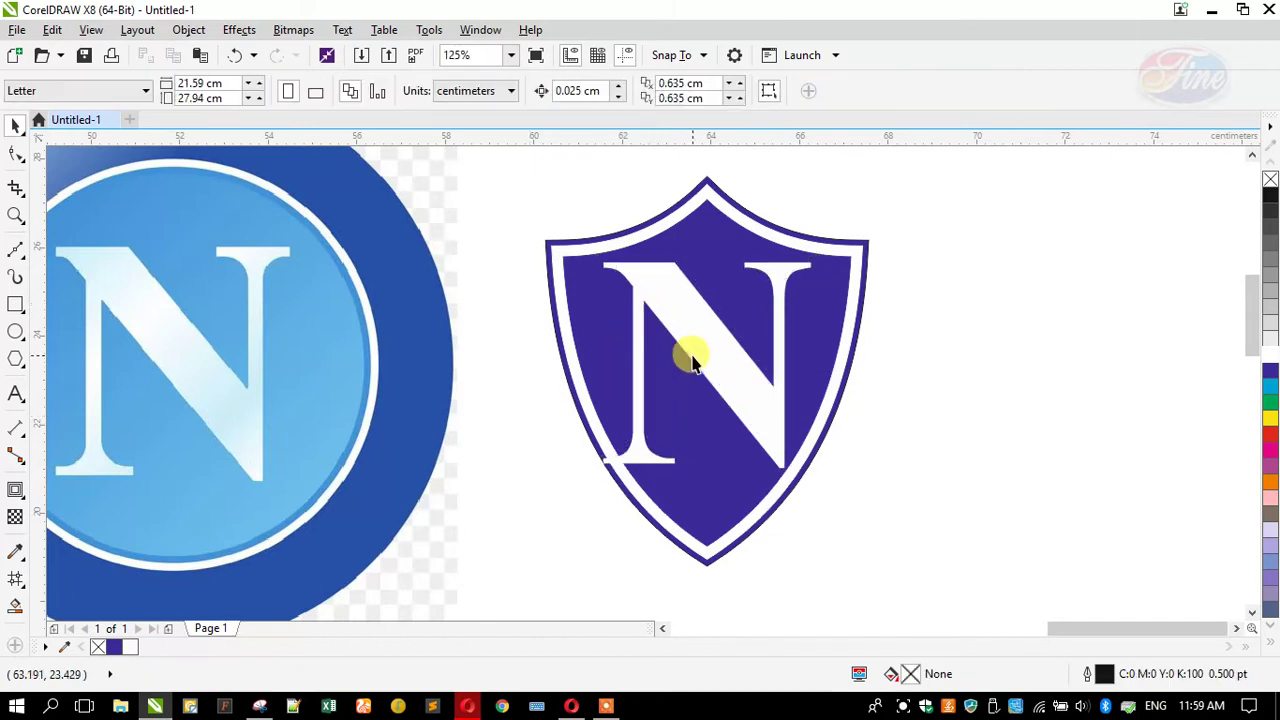
drag(698, 362, 700, 362)
click(516, 318)
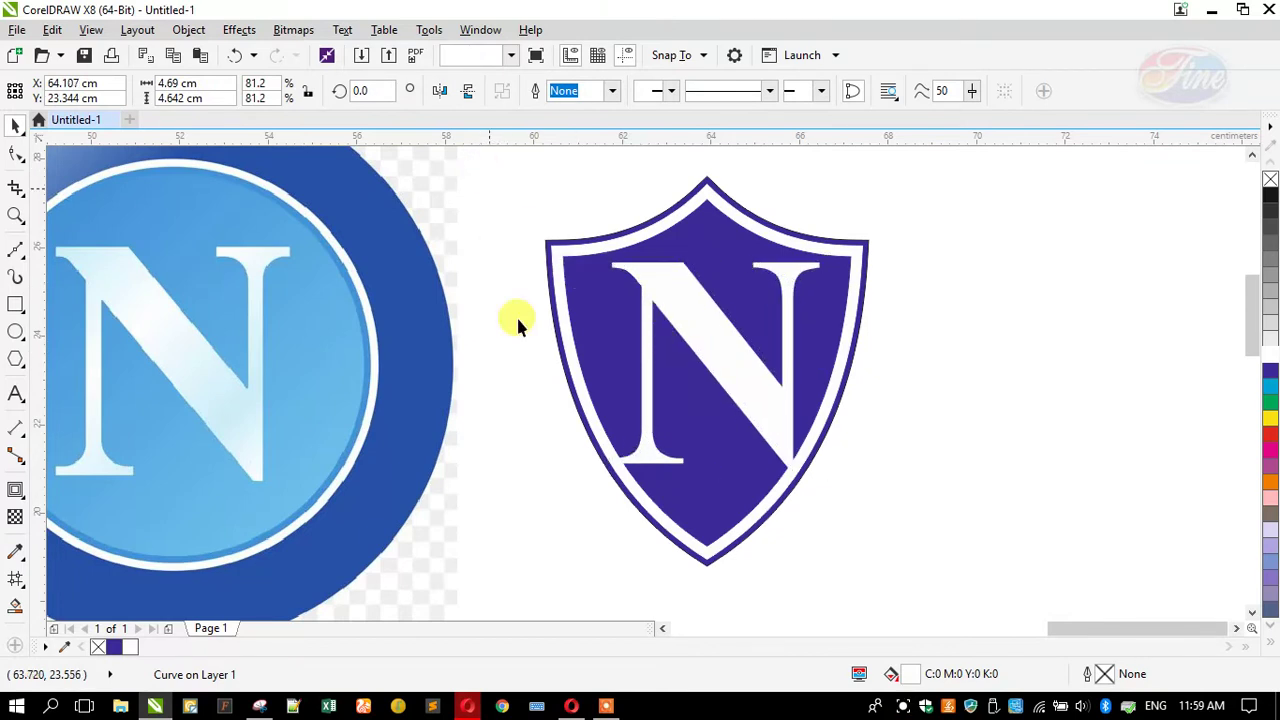
Enlarge the white N to about 5.2 x 5.14 cm so its serifs overlap the shield's white border
scroll(560, 362, down, 3)
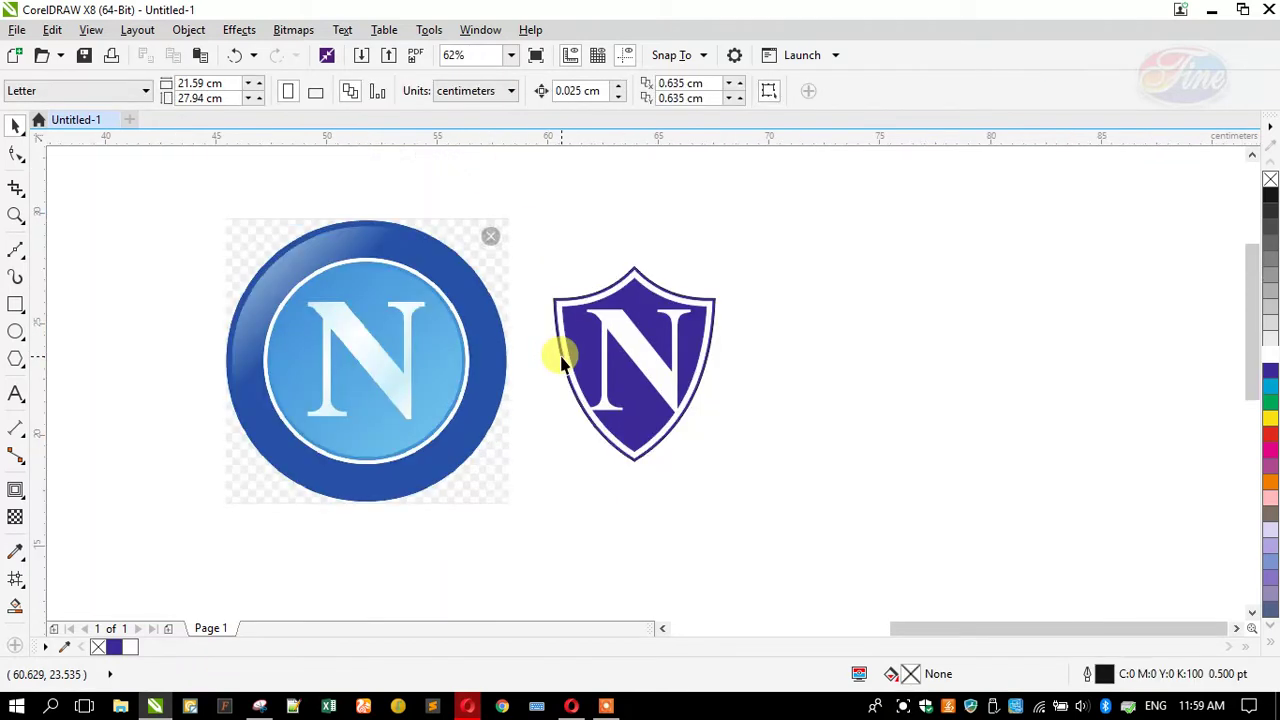
click(614, 322)
scroll(606, 320, up, 4)
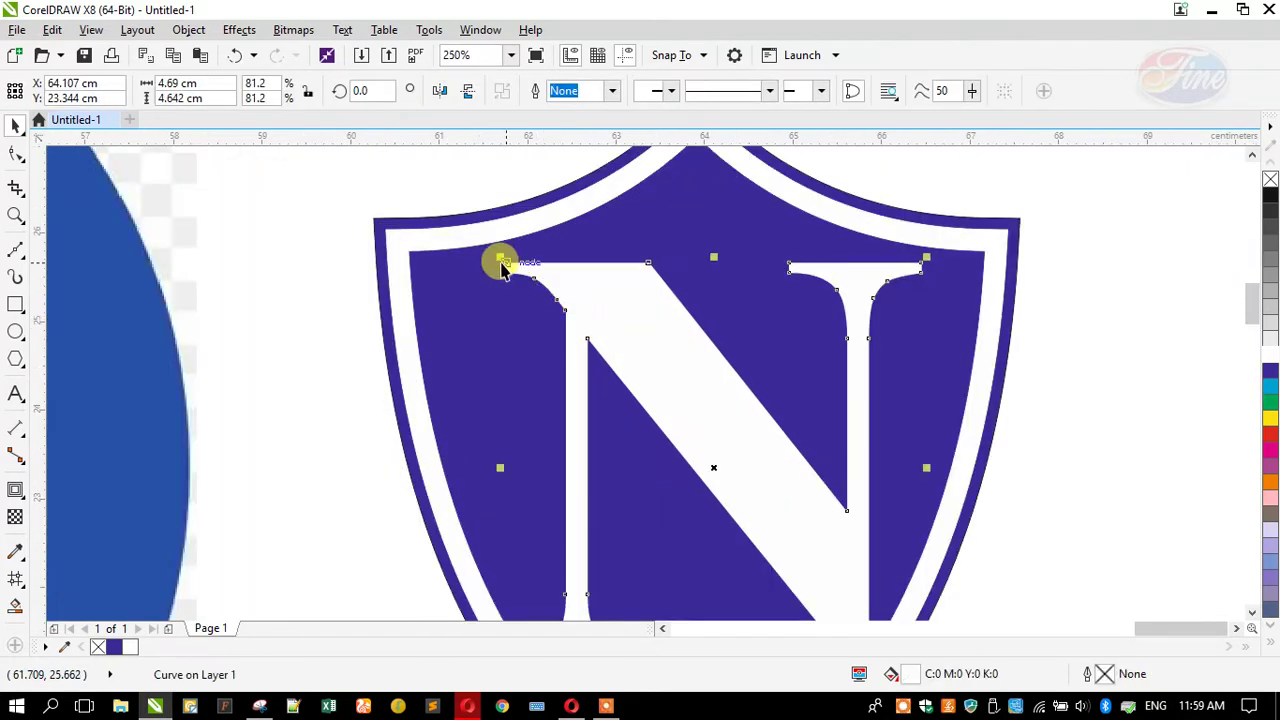
drag(476, 242, 451, 229)
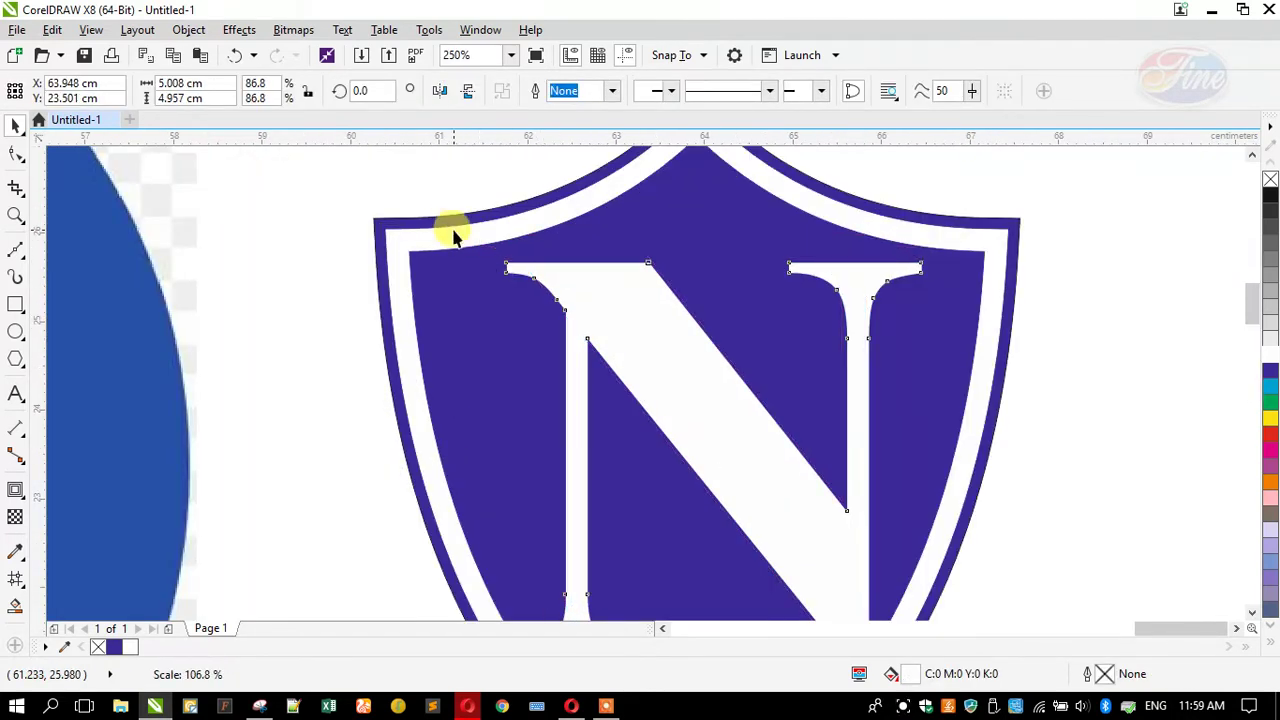
scroll(575, 242, down, 2)
click(449, 195)
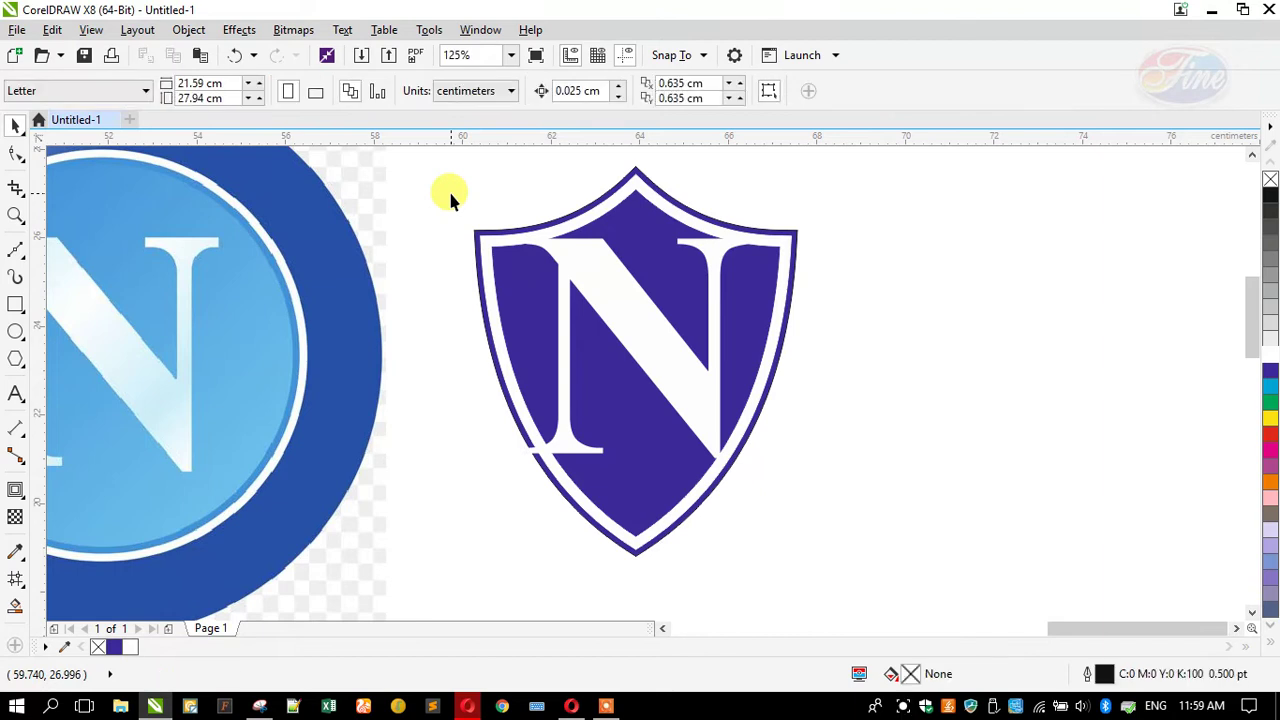
click(606, 294)
drag(516, 460, 503, 477)
click(473, 393)
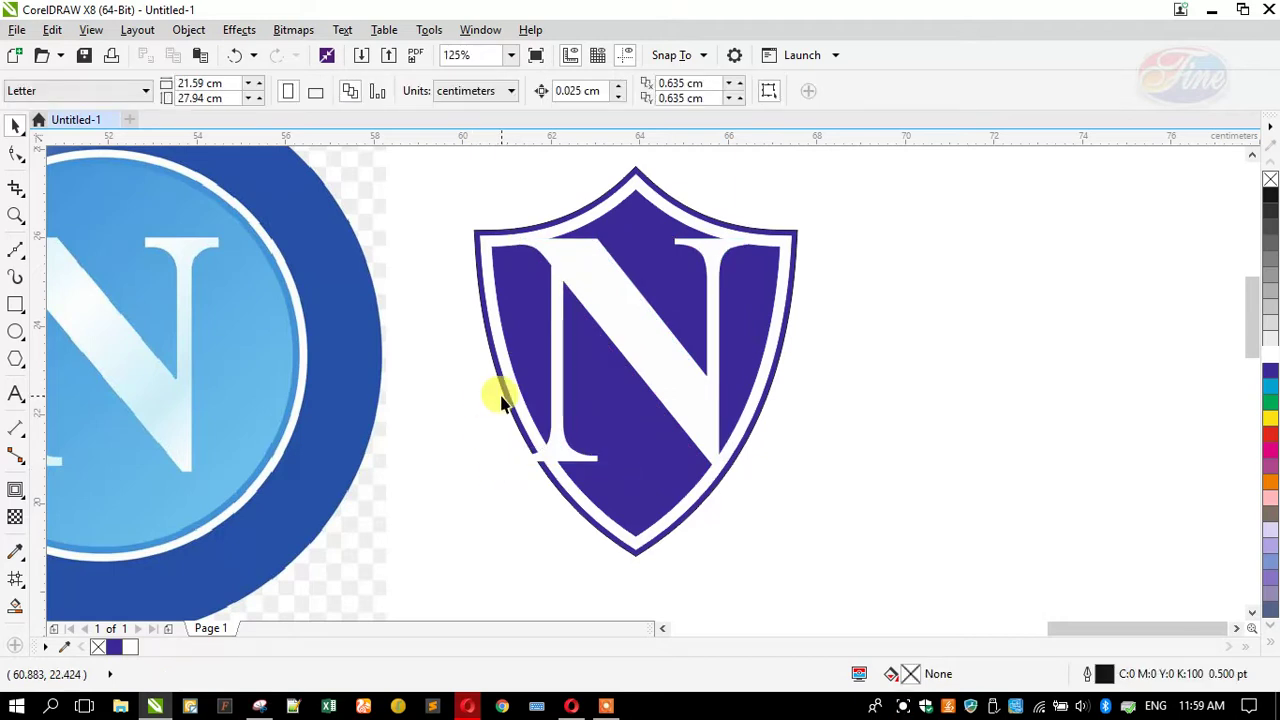
Try to PowerClip the white N inside the inner blue shield and undo the clipping
click(598, 284)
right_click(598, 284)
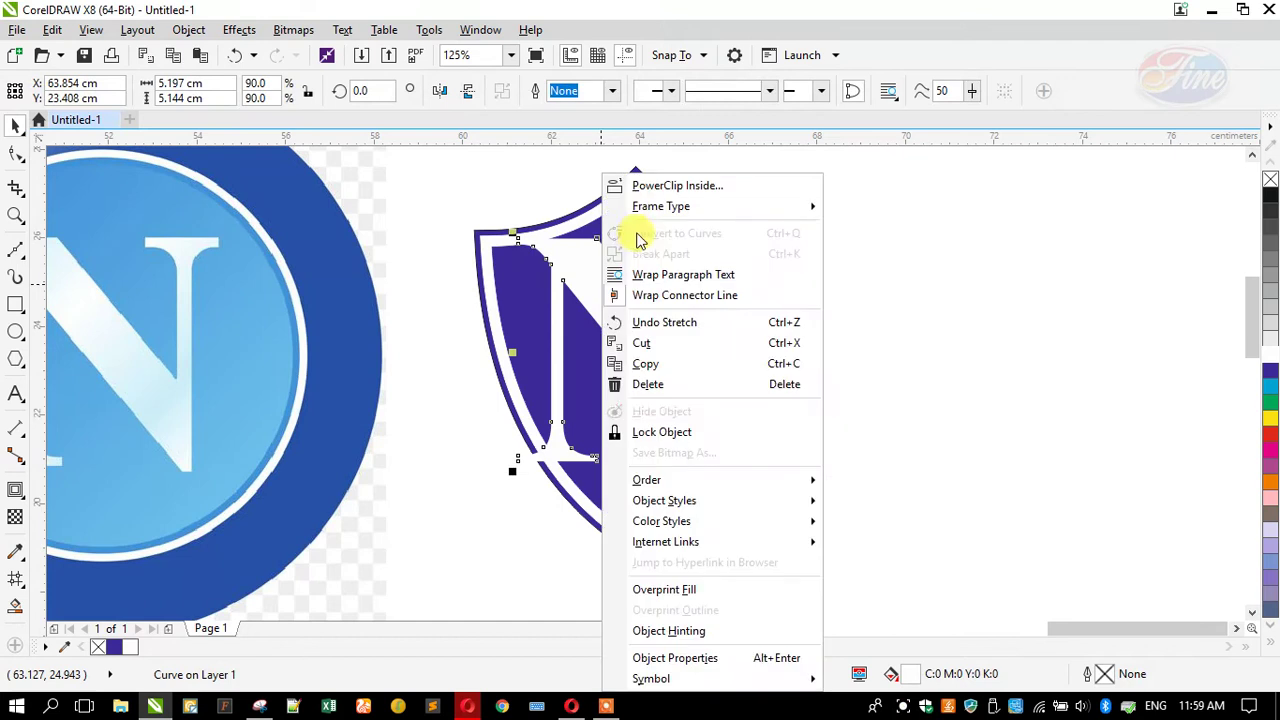
key(Escape)
click(864, 322)
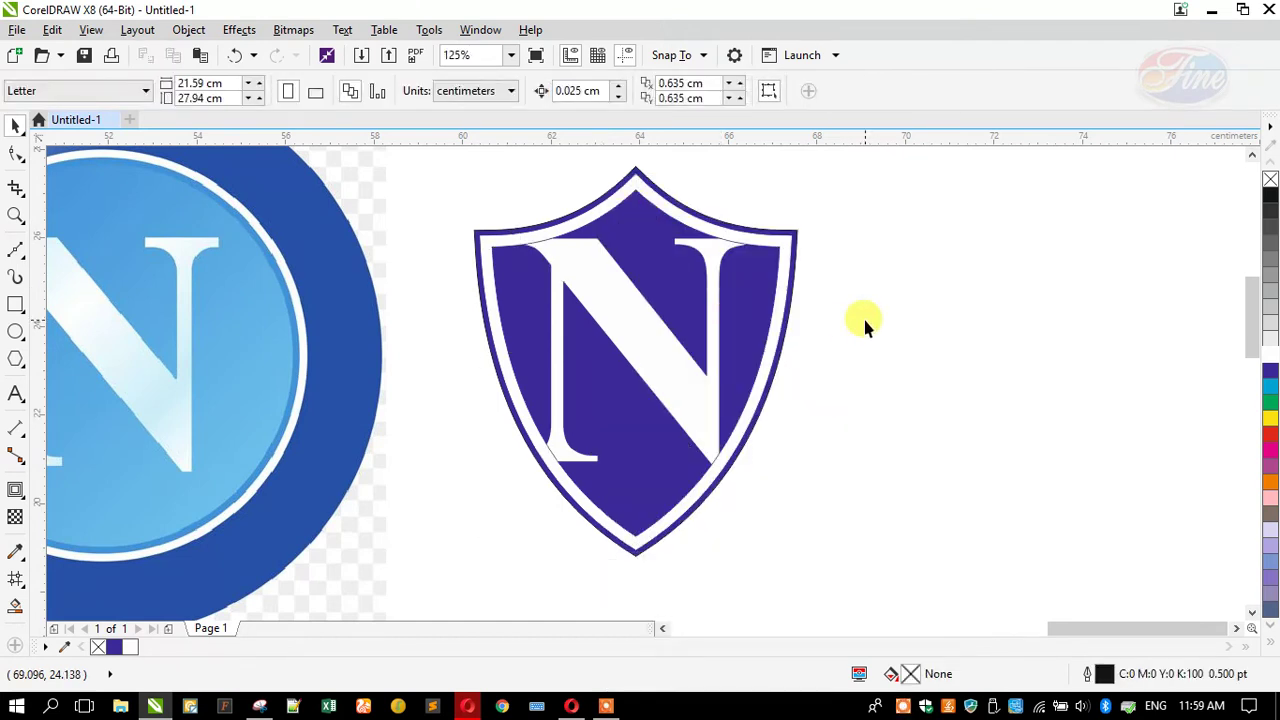
key(ctrl+z)
click(864, 322)
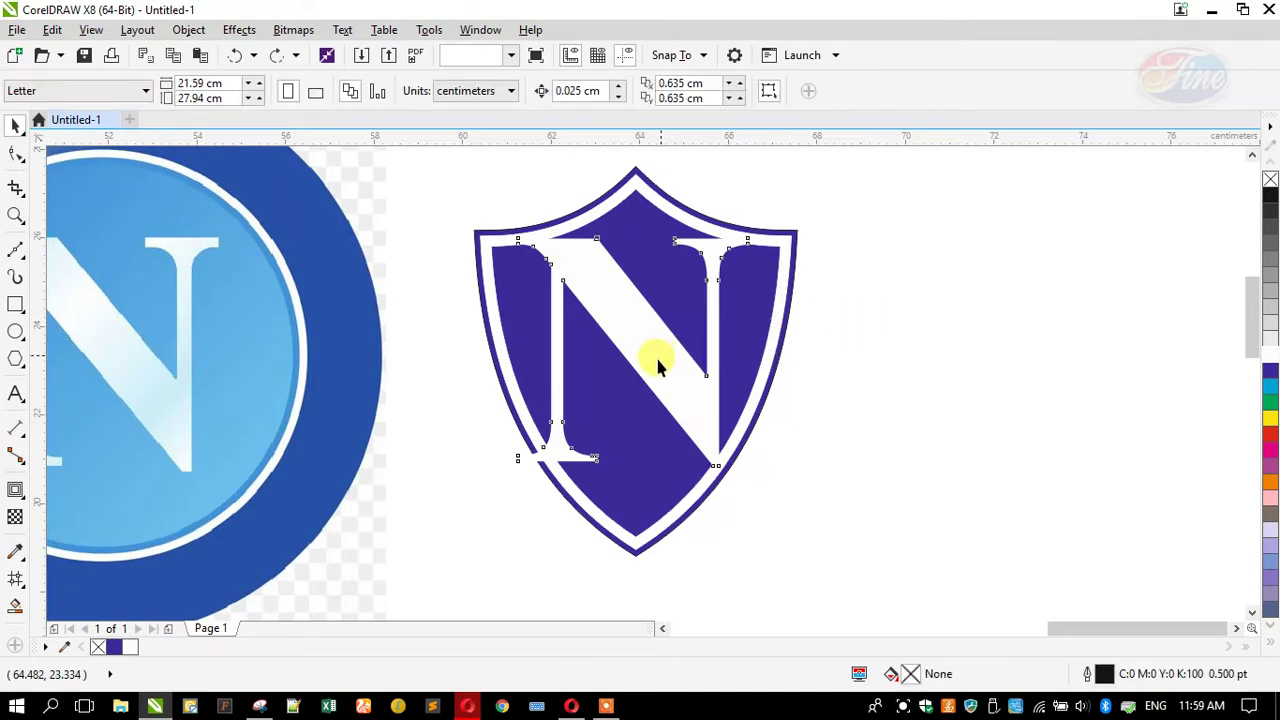
Scale the white N down about its centre to about 4.43 x 4.38 cm
click(548, 462)
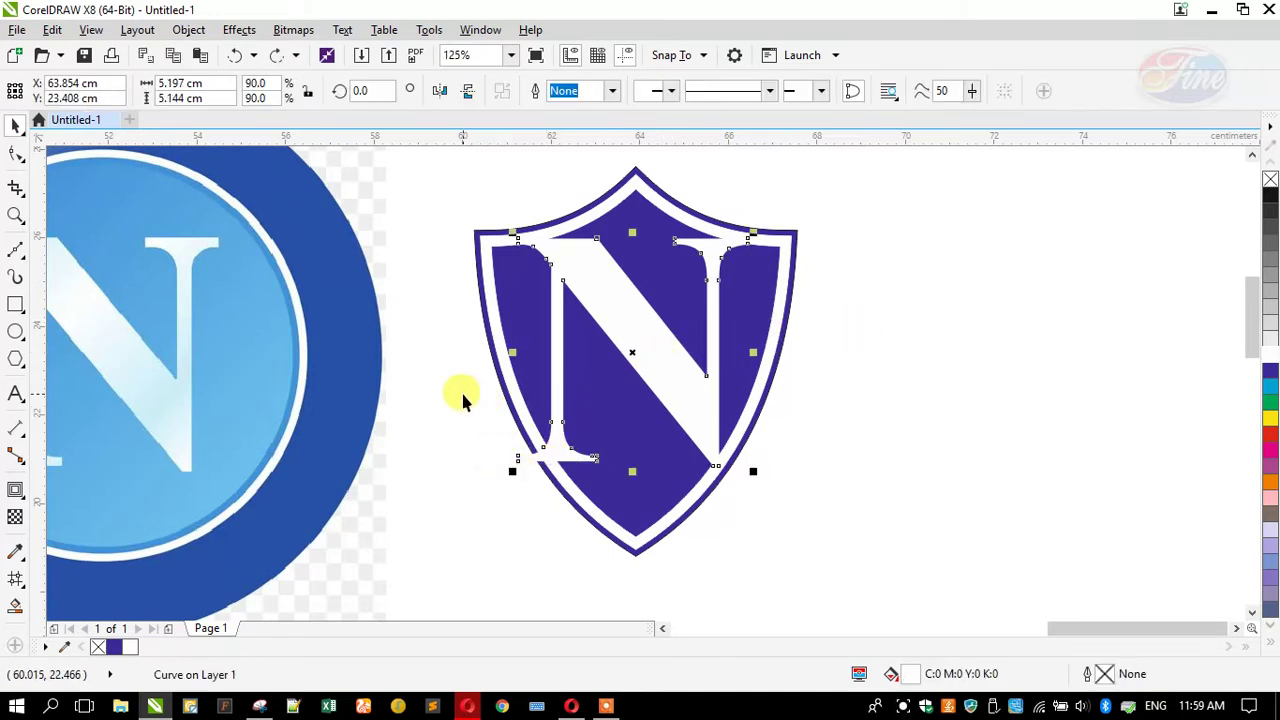
click(686, 338)
click(648, 344)
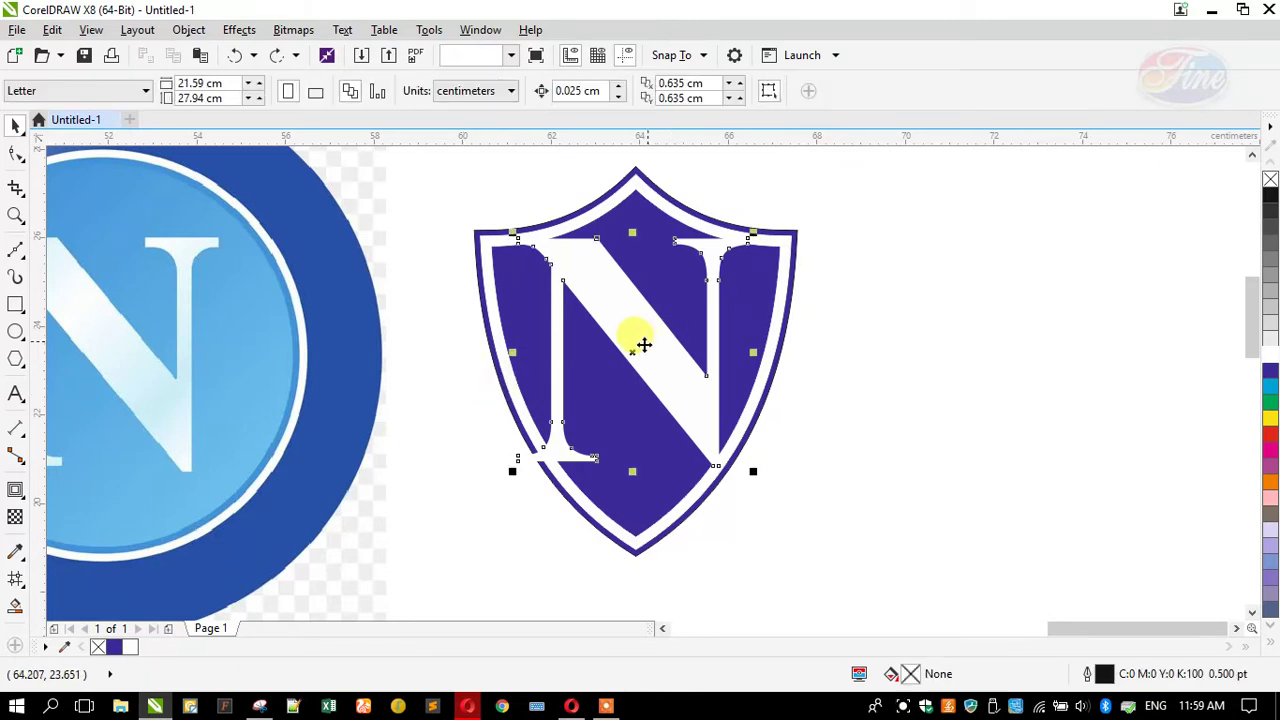
drag(505, 458, 531, 467)
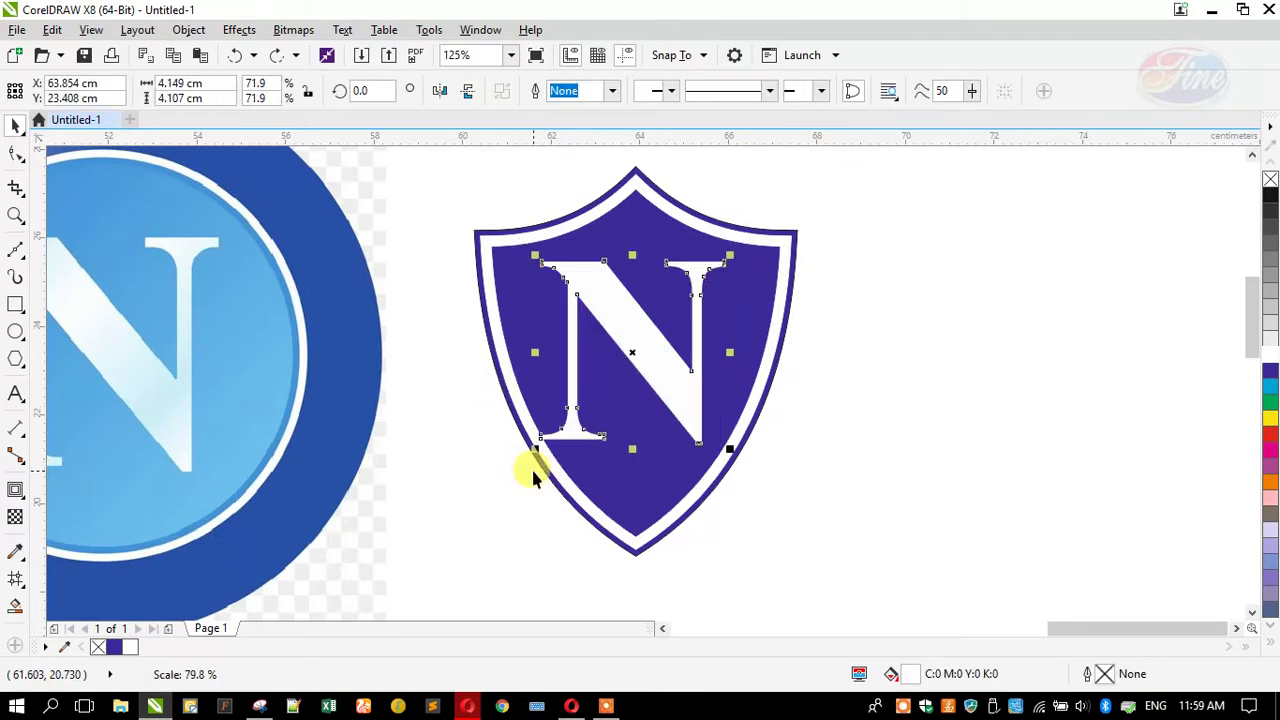
drag(738, 258, 748, 260)
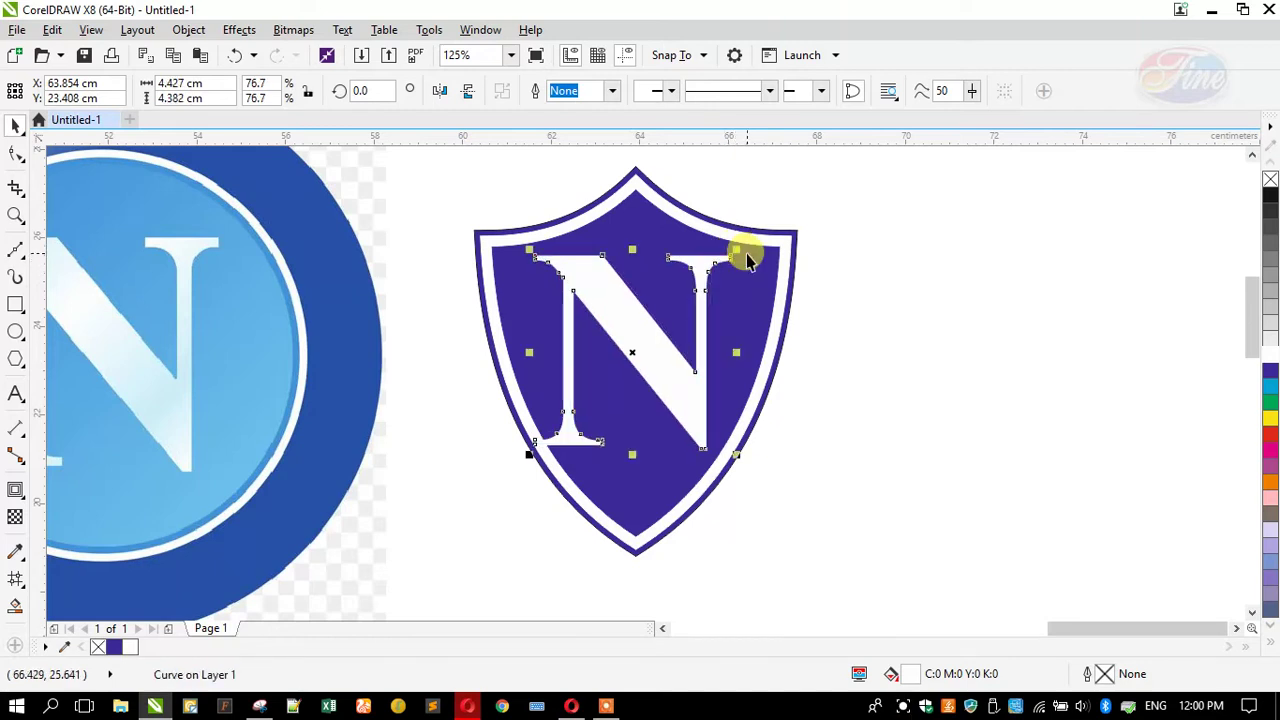
click(471, 514)
click(535, 300)
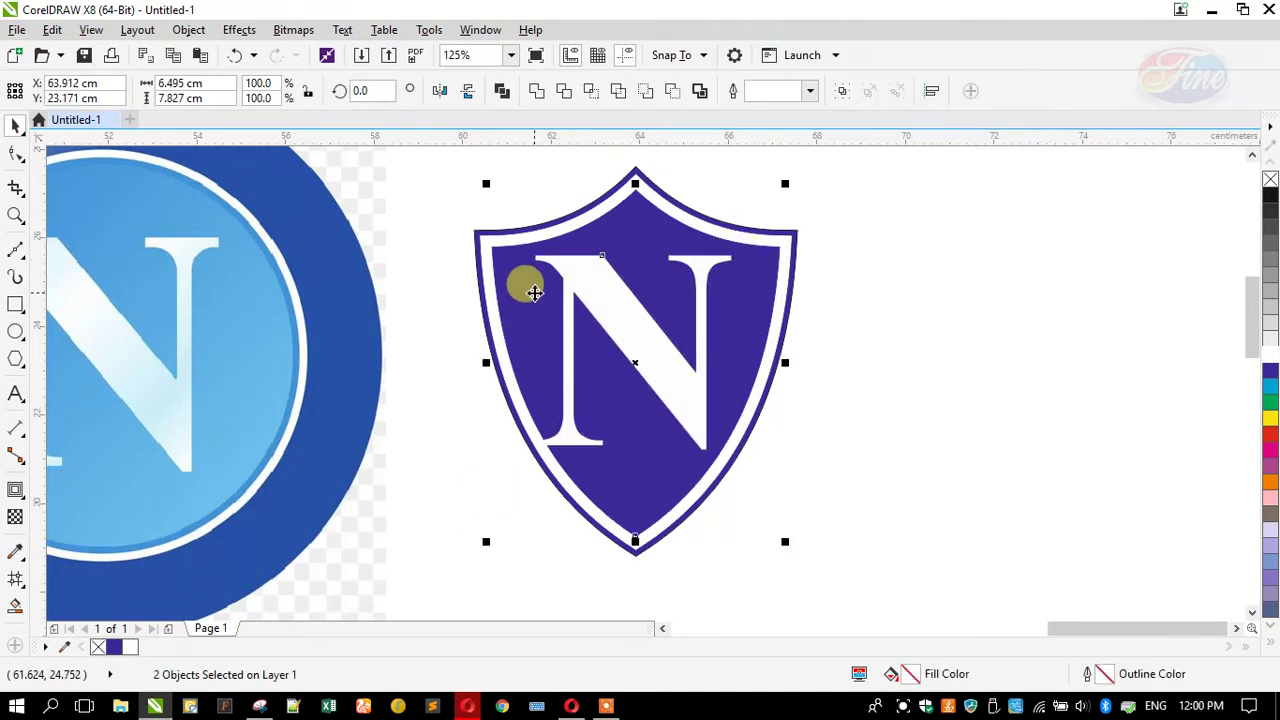
key(x)
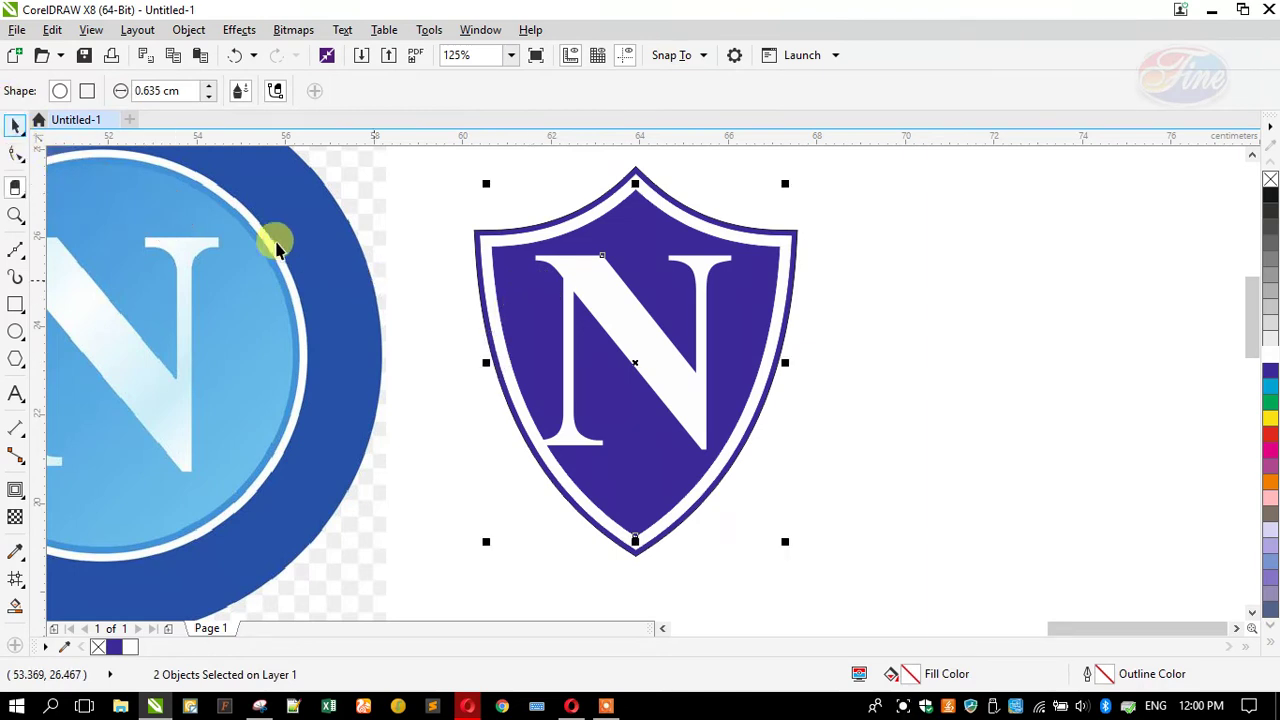
key(space)
key(Escape)
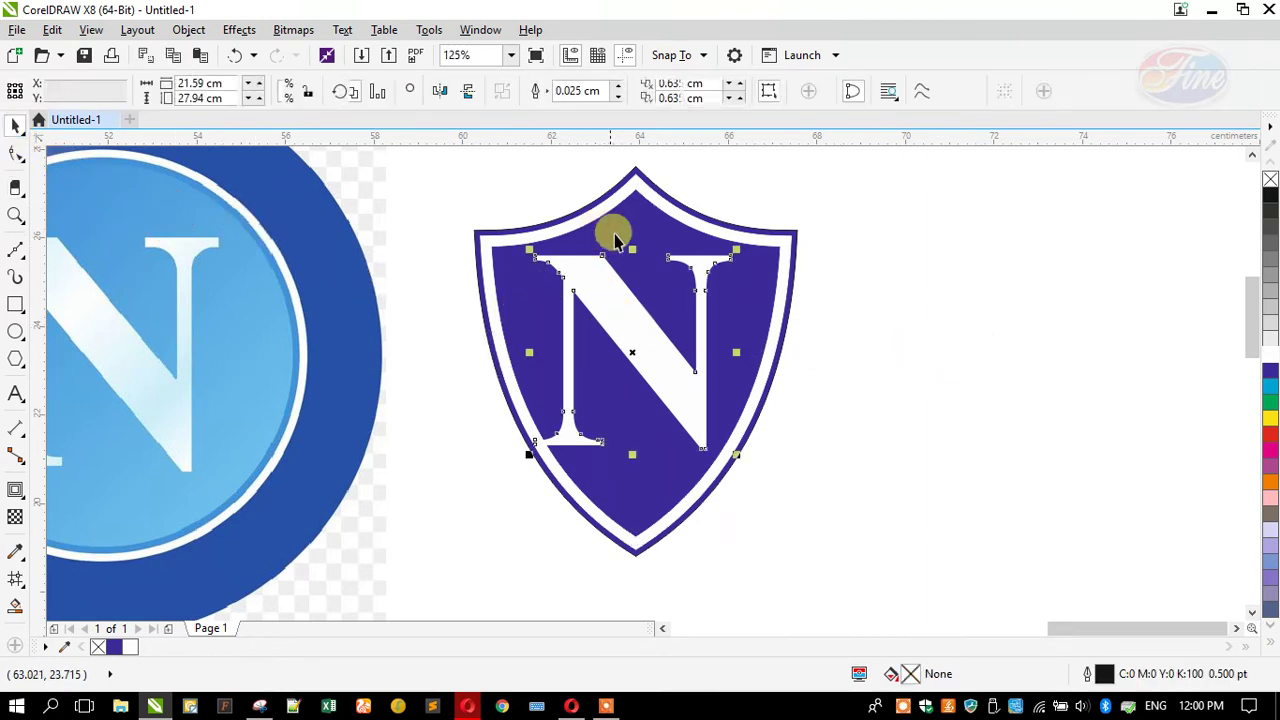
Centre the N horizontally on the shield and reduce its height to about 3.96 cm from the lower edge
click(609, 229)
shift+click(609, 229)
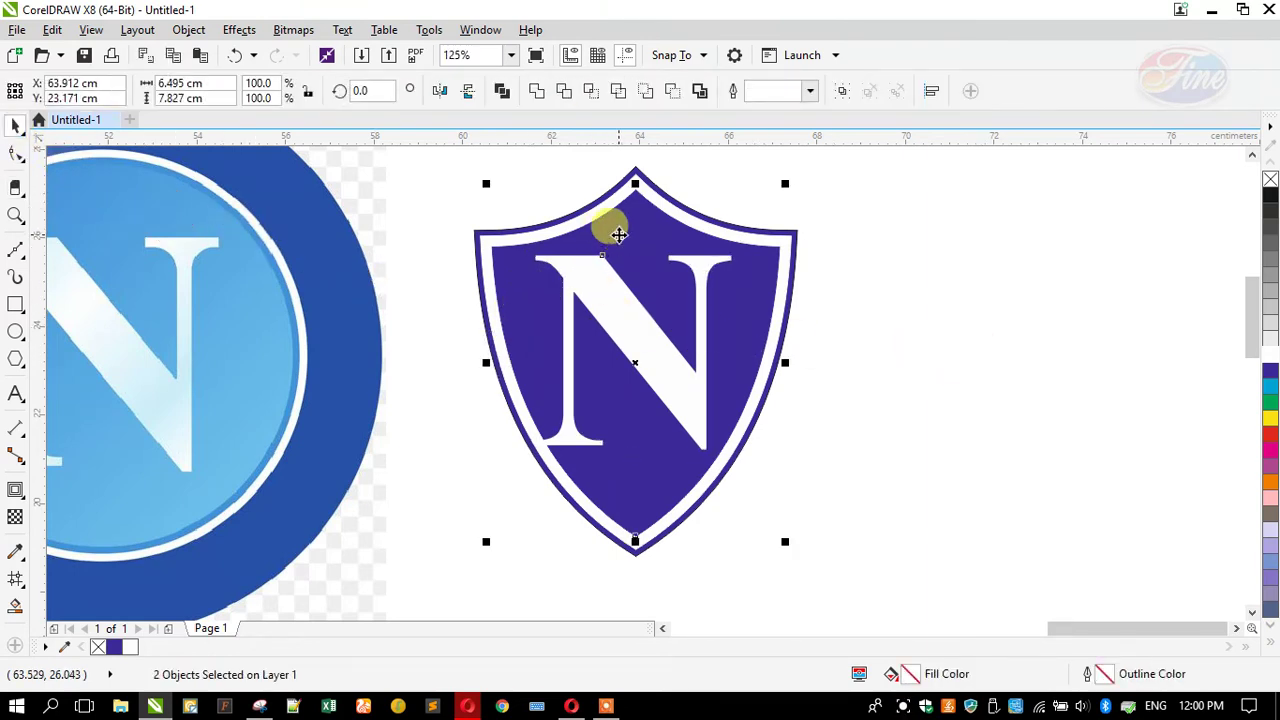
click(643, 362)
drag(634, 453, 645, 440)
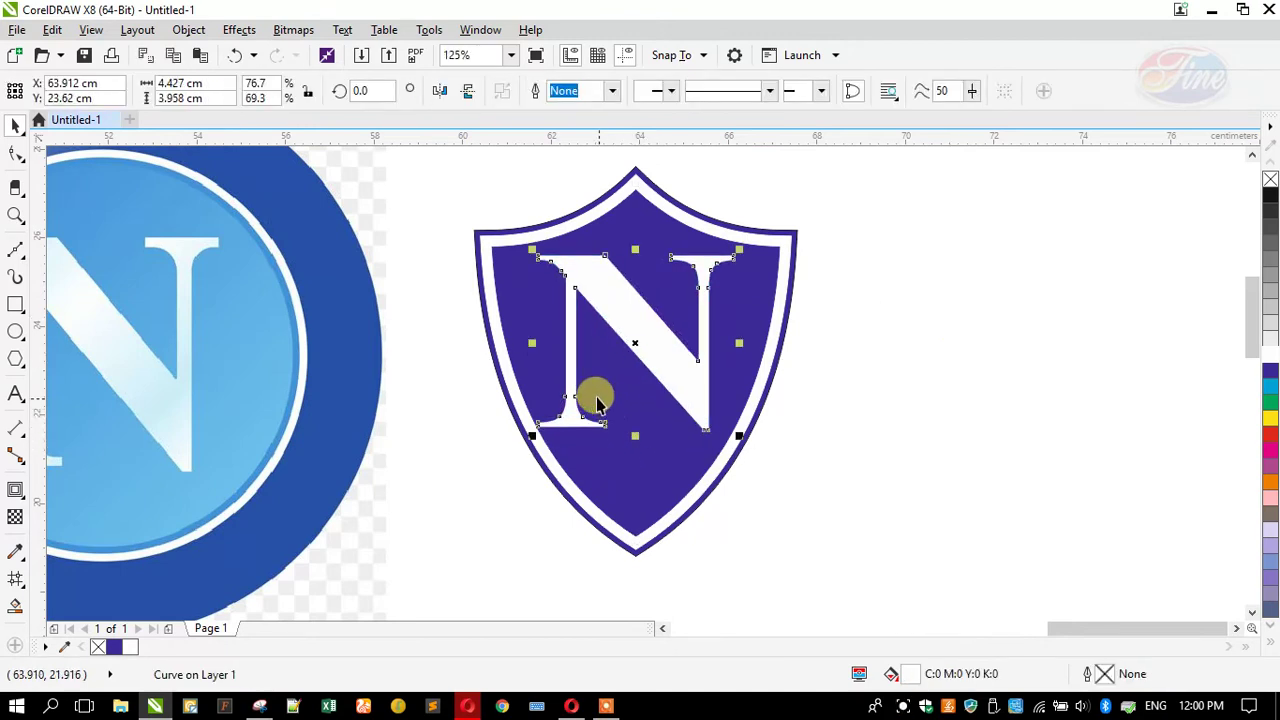
Narrow the white N slightly, keeping it centred horizontally on the shield
drag(528, 343, 524, 337)
click(523, 342)
click(443, 433)
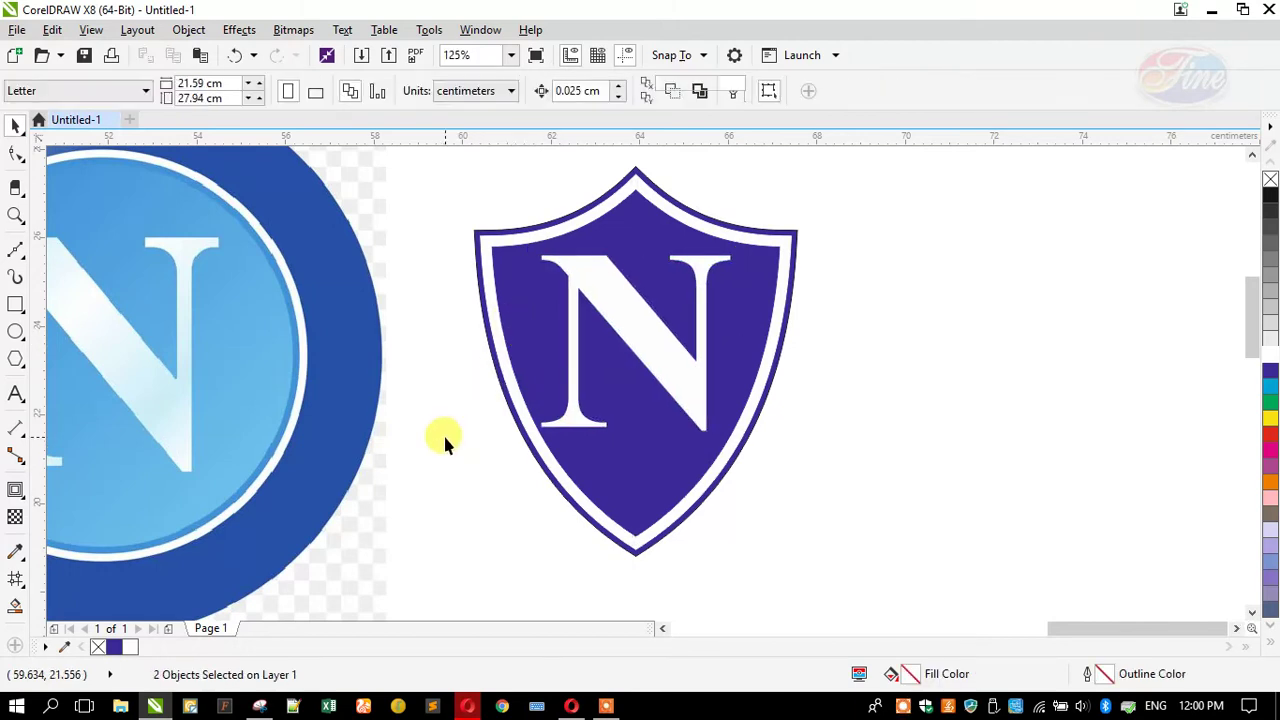
Scale the white N up about its centre to about 4.48 x 4.16 cm
click(677, 400)
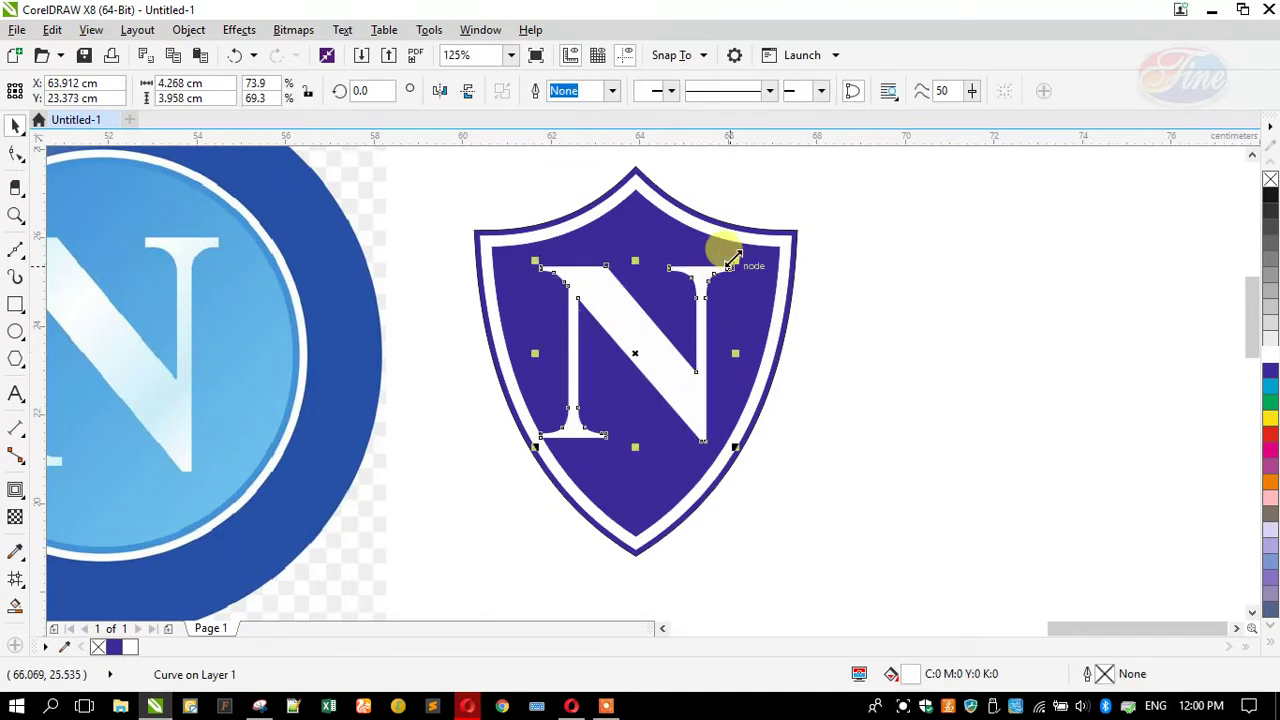
drag(735, 261, 889, 249)
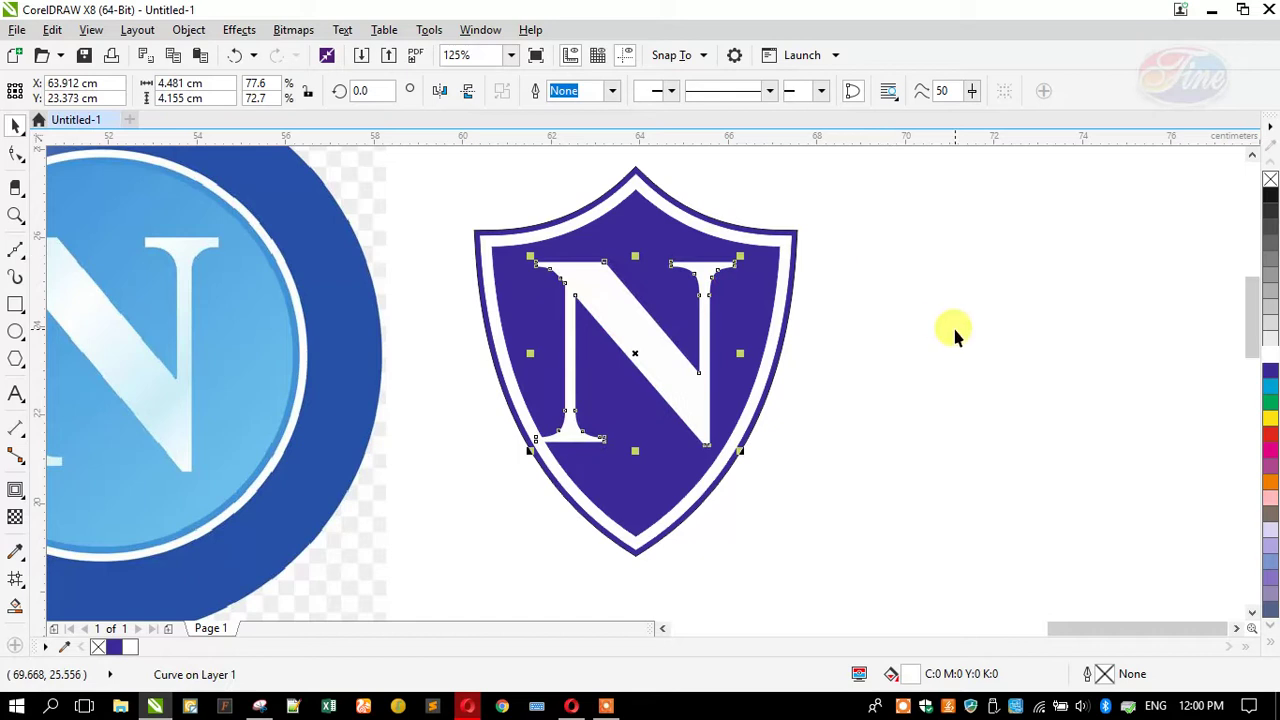
click(439, 448)
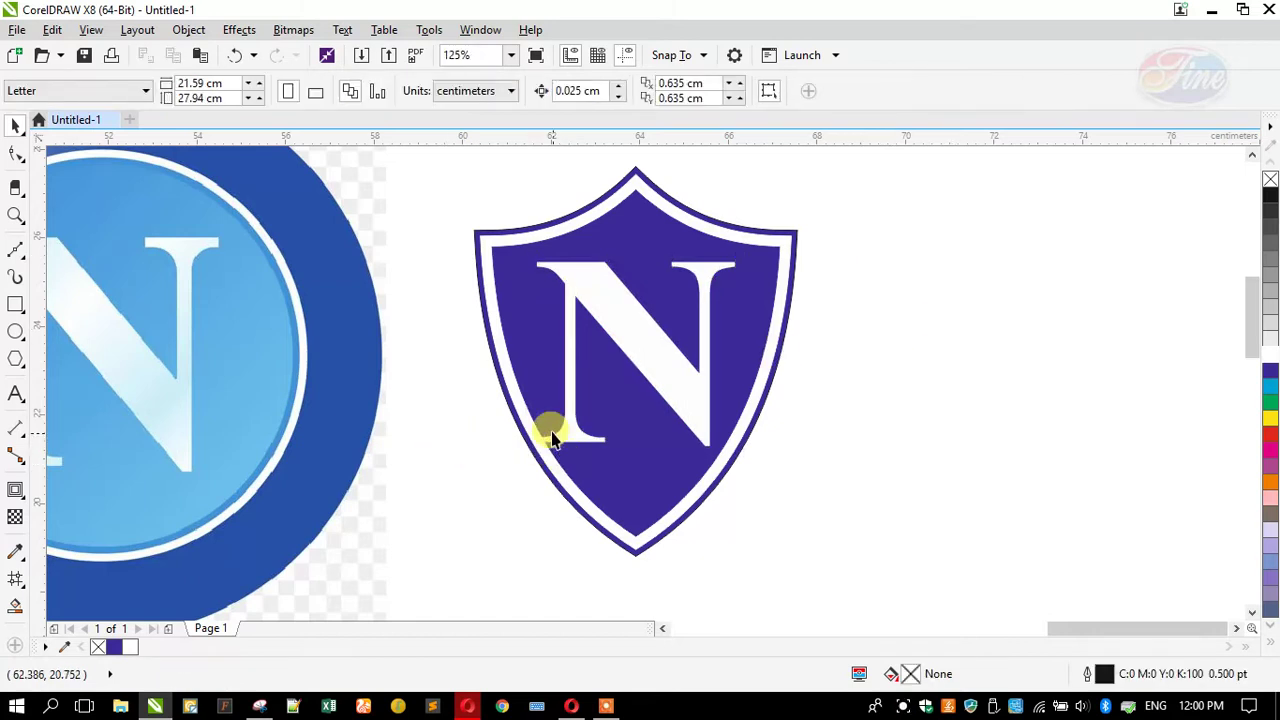
Move the complete shield logo away from the circular logo and place a duplicate beside it
scroll(549, 324, down, 2)
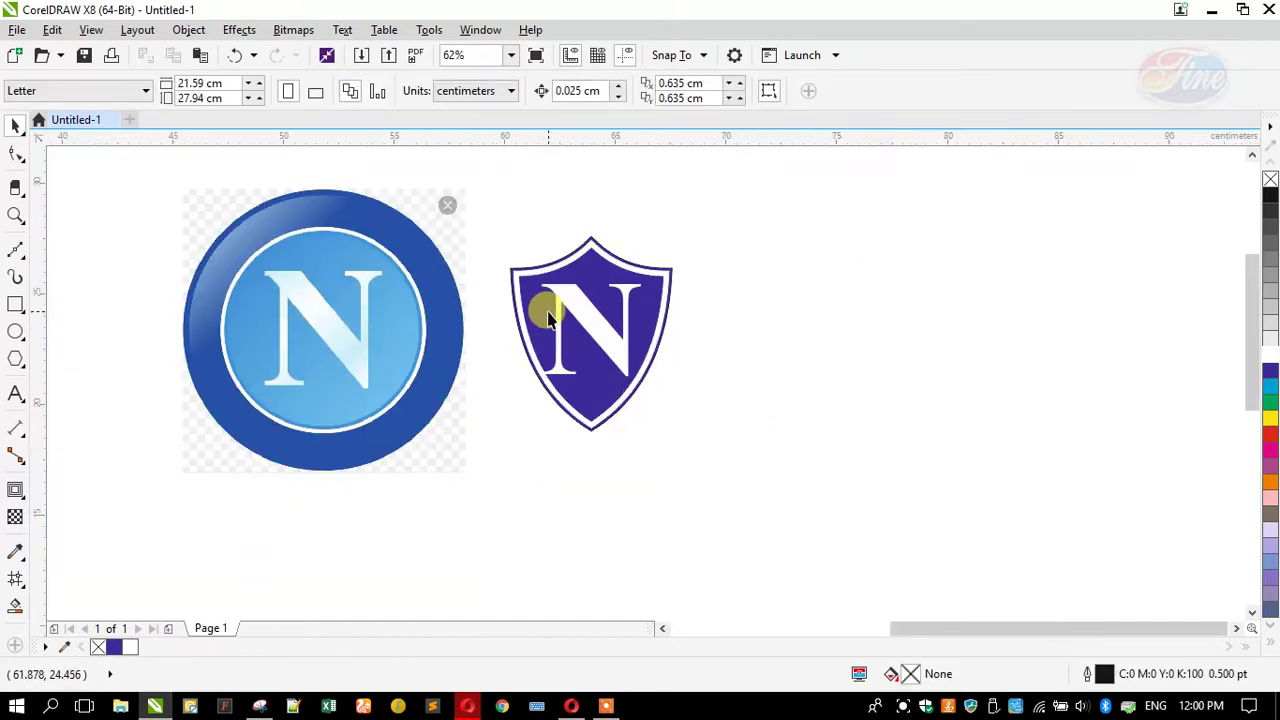
drag(613, 342, 460, 467)
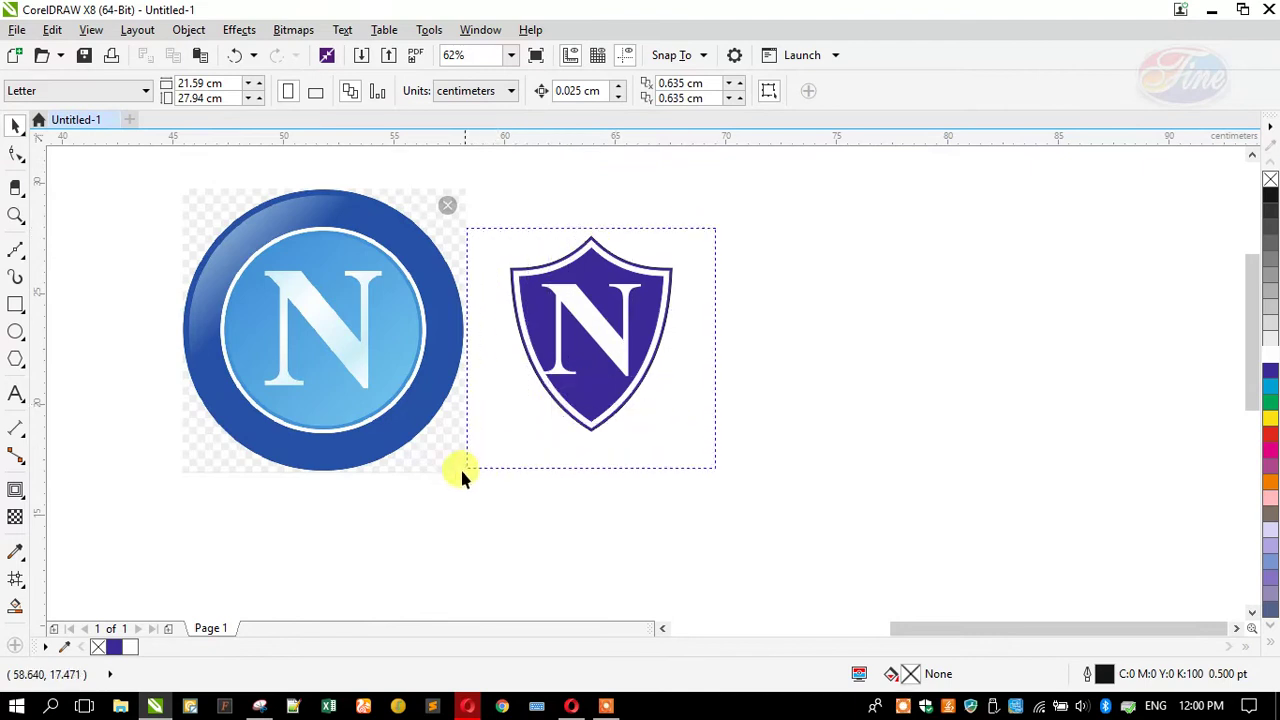
drag(629, 357, 741, 358)
right_click(741, 358)
click(570, 409)
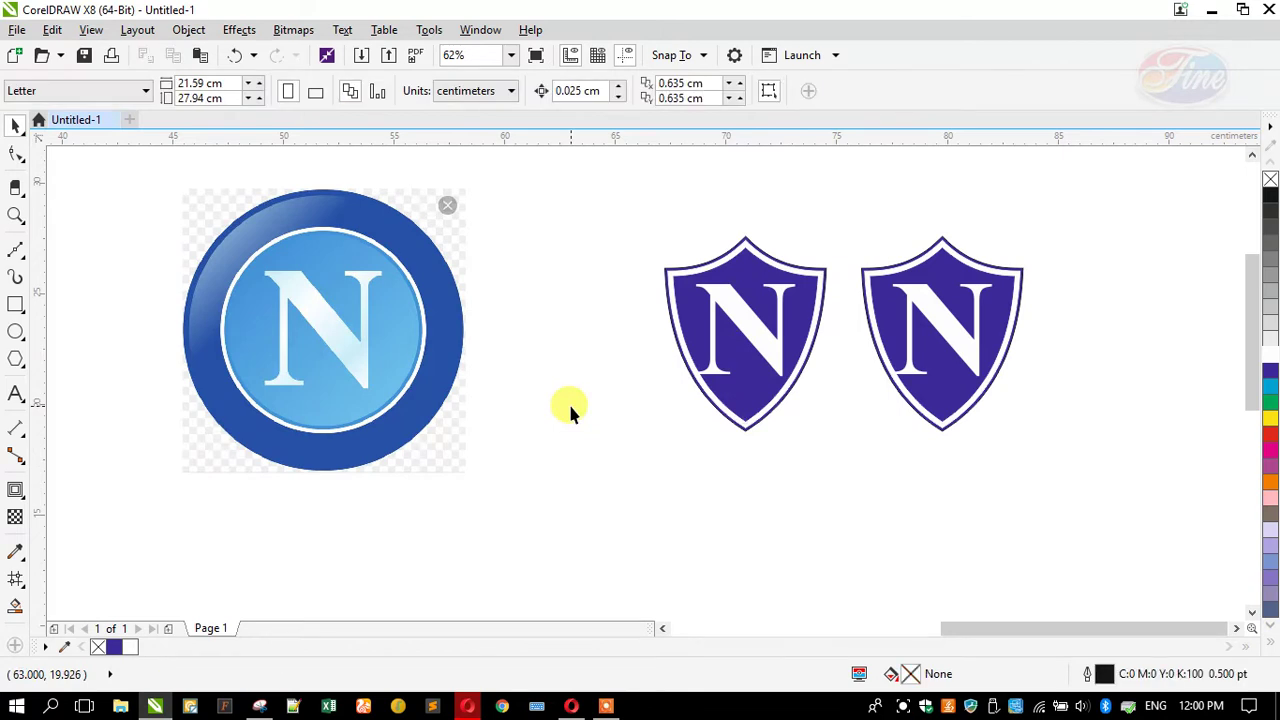
Fill the inner shield of the logo copy nearest the circular logo with white
click(748, 298)
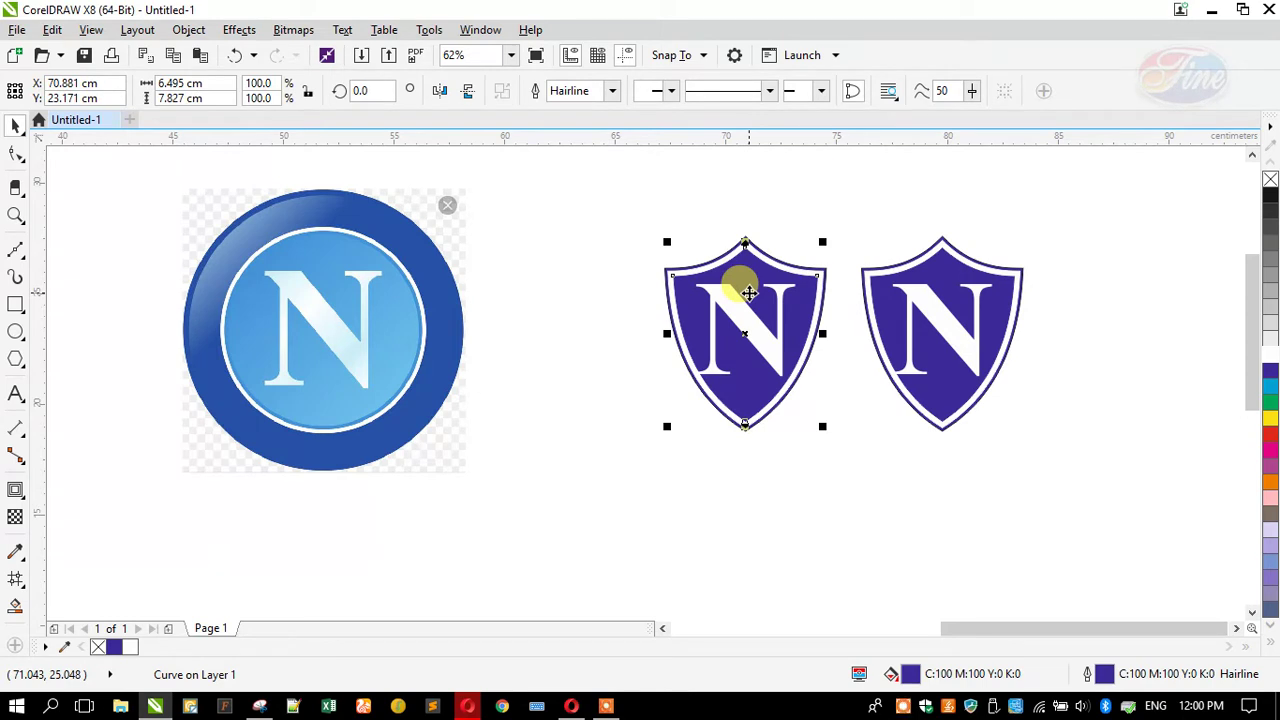
click(580, 318)
click(756, 279)
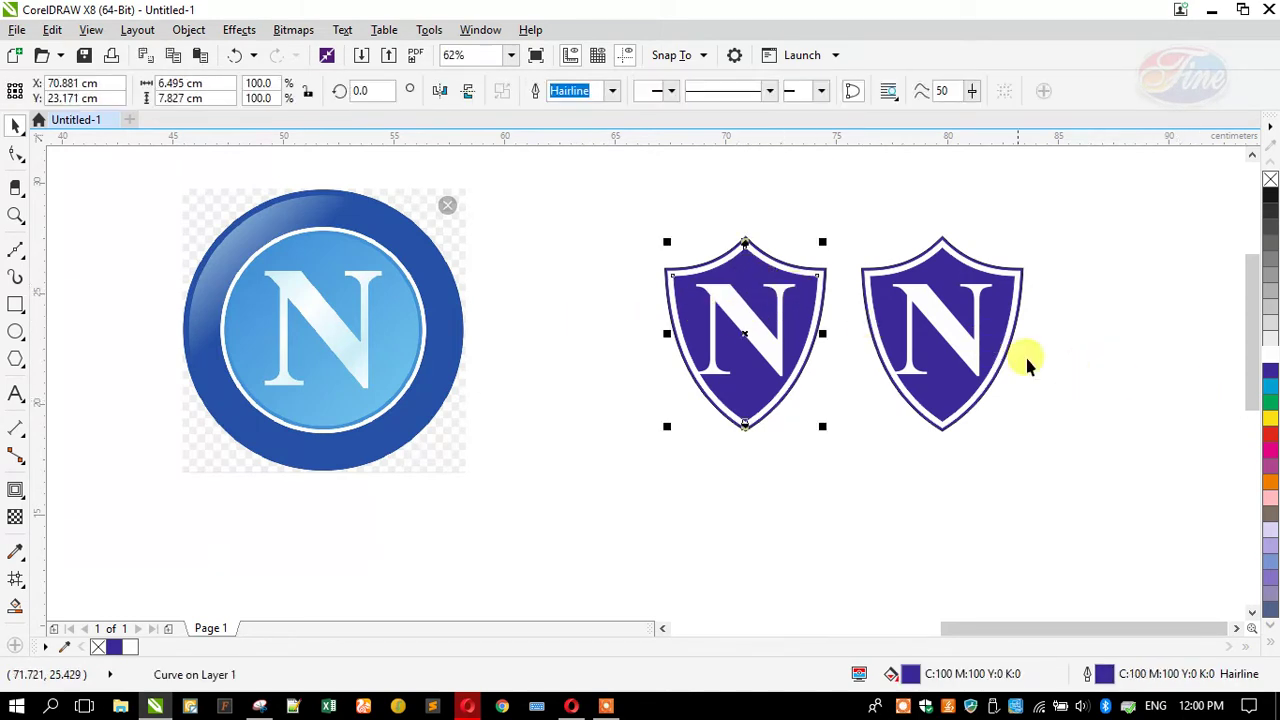
drag(1271, 360, 757, 337)
Fill that copy's N with the RGB palette colour Gold (#CC9933)
click(757, 337)
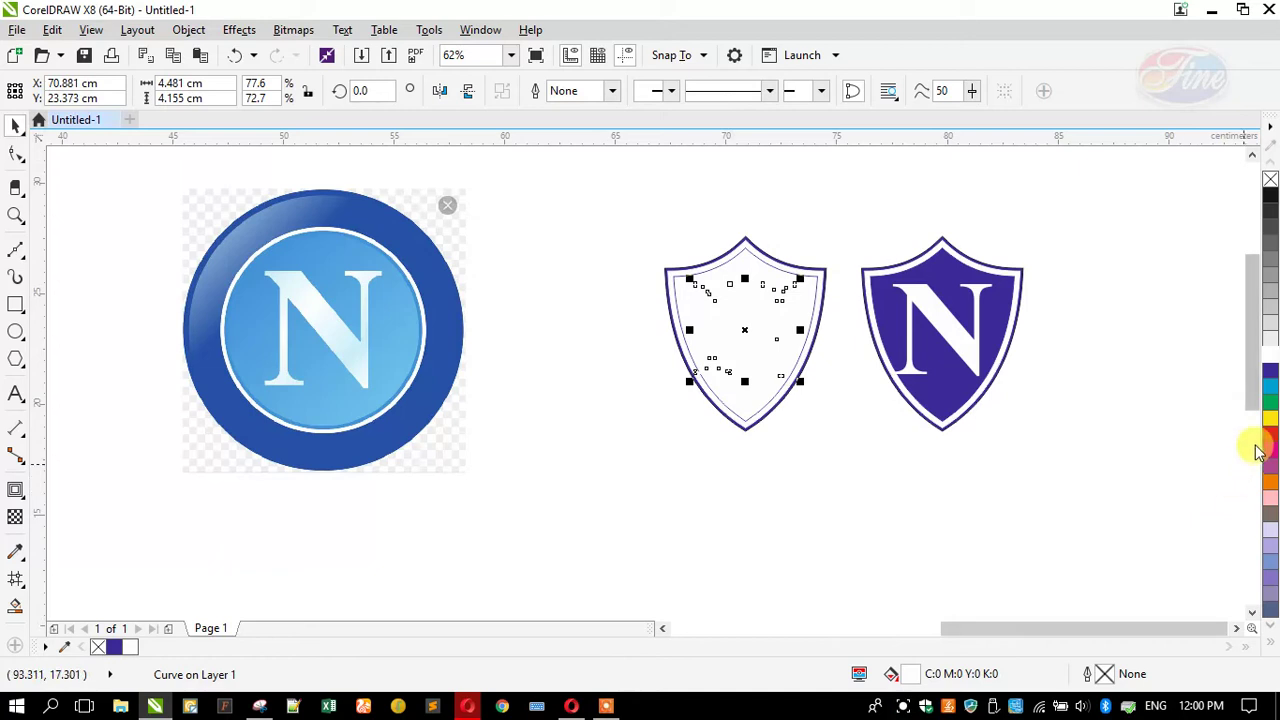
drag(948, 655, 912, 677)
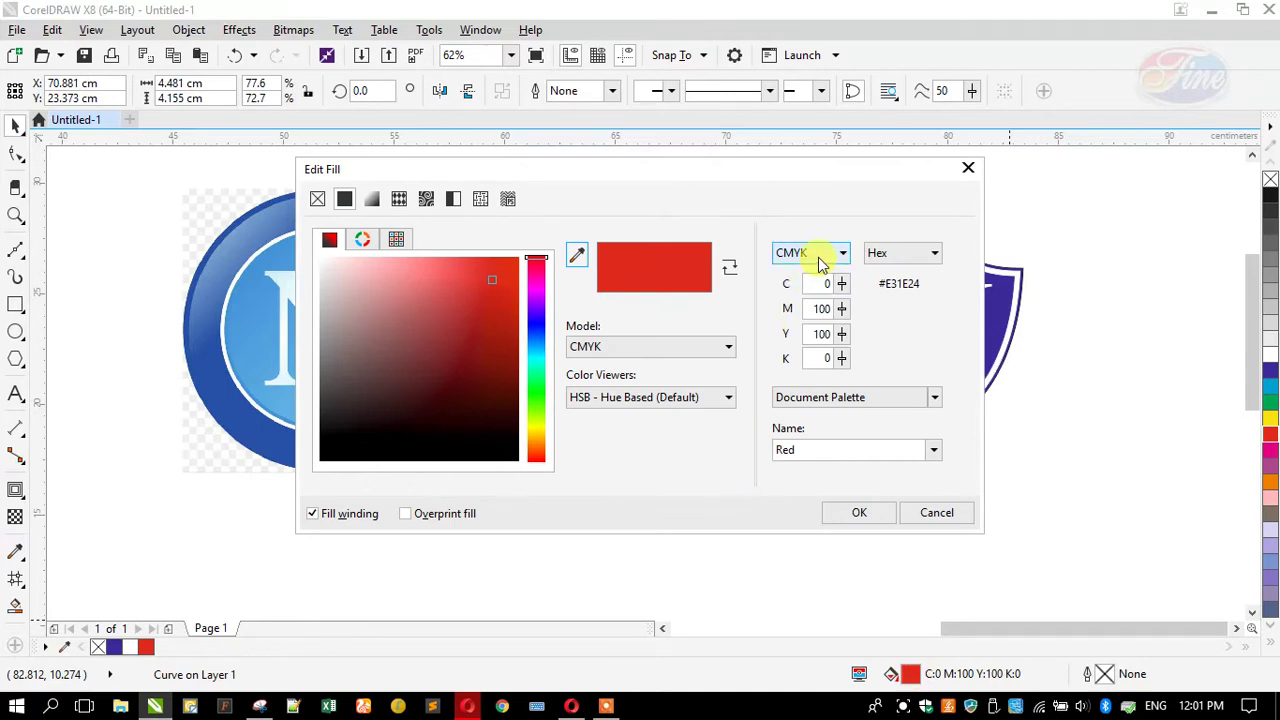
click(820, 262)
click(803, 301)
click(818, 450)
text(gold)
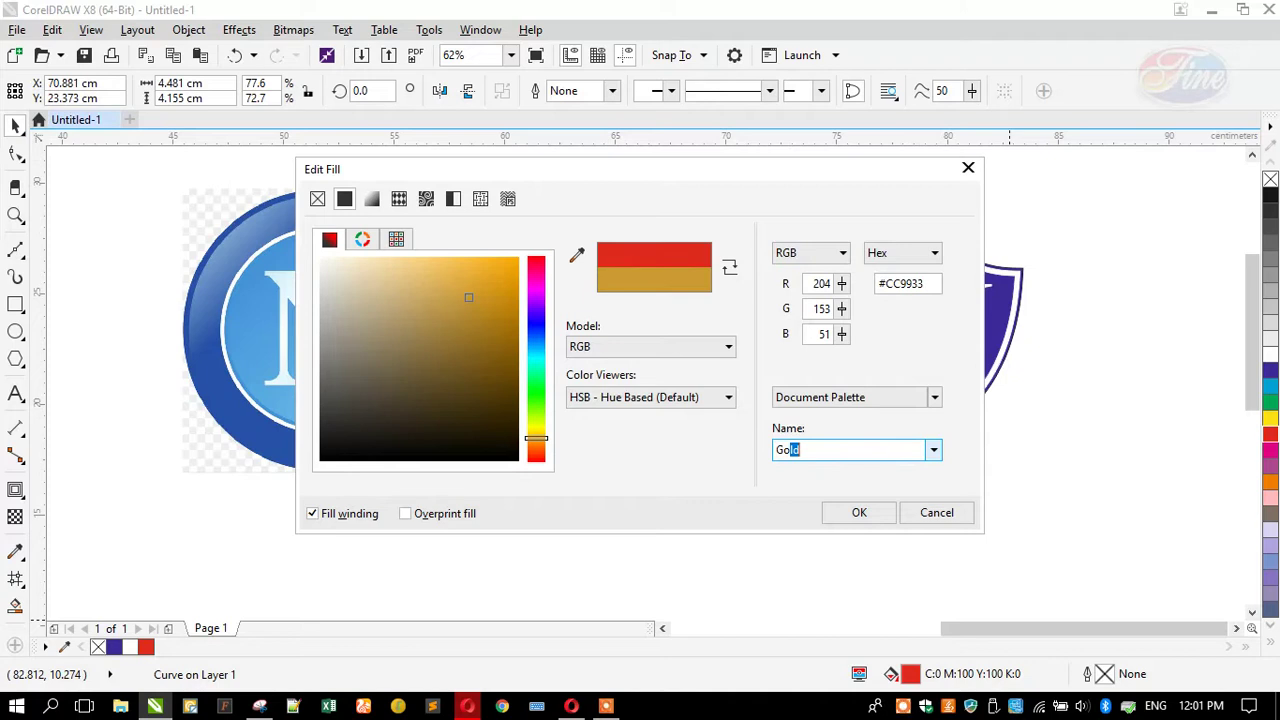
key(Return)
scroll(751, 277, up, 2)
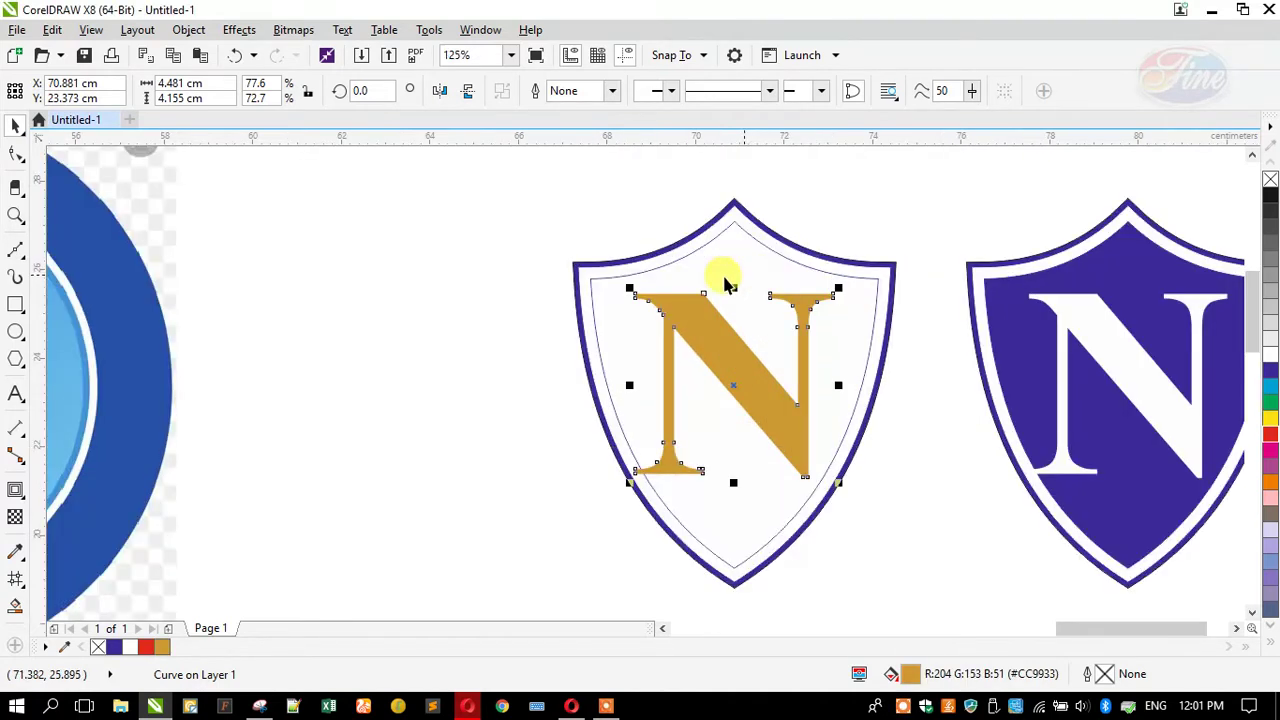
Fill the white border band with the same gold and remove the outlines from the inner shield and the band
click(631, 265)
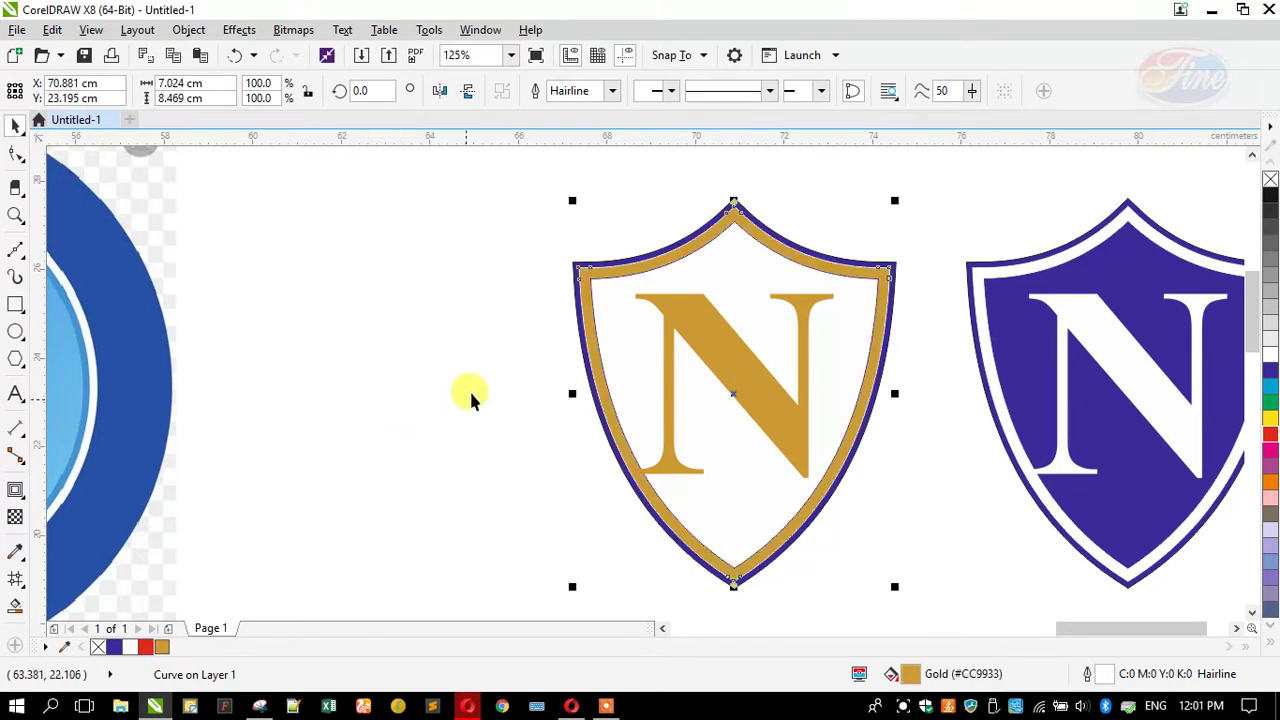
click(608, 303)
drag(1270, 180, 744, 224)
key(Escape)
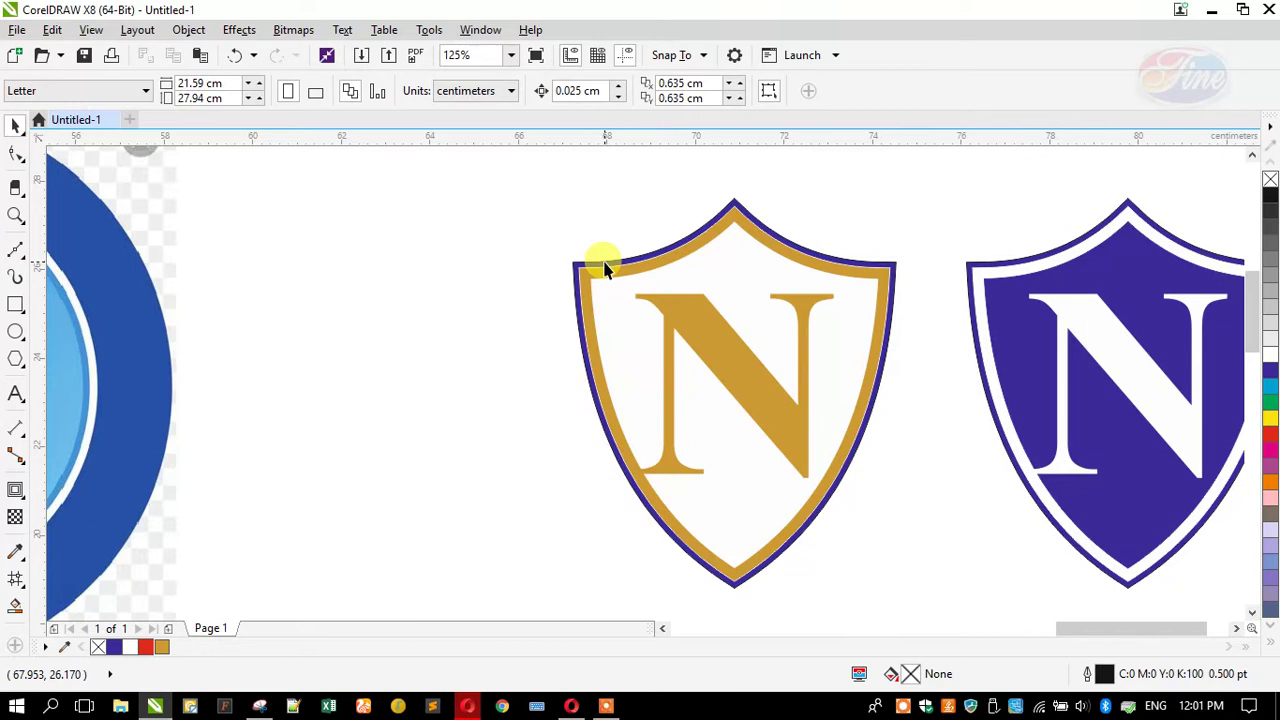
click(603, 276)
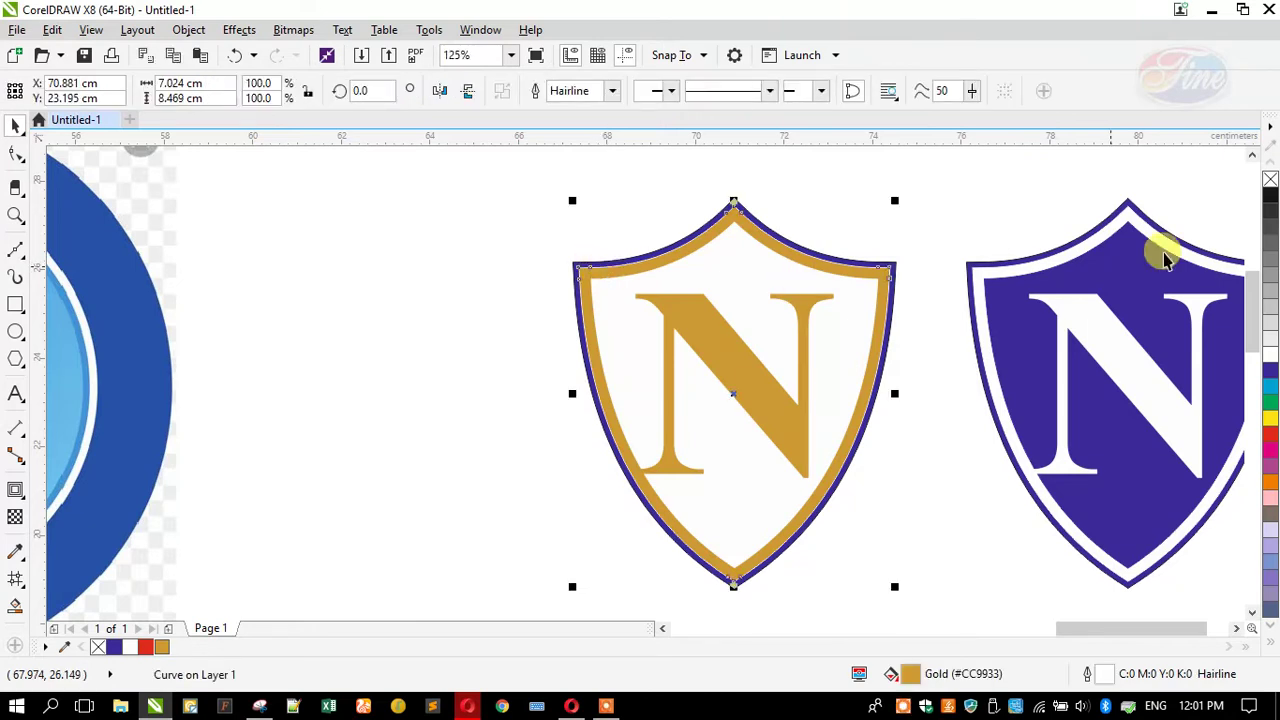
drag(1270, 185, 686, 222)
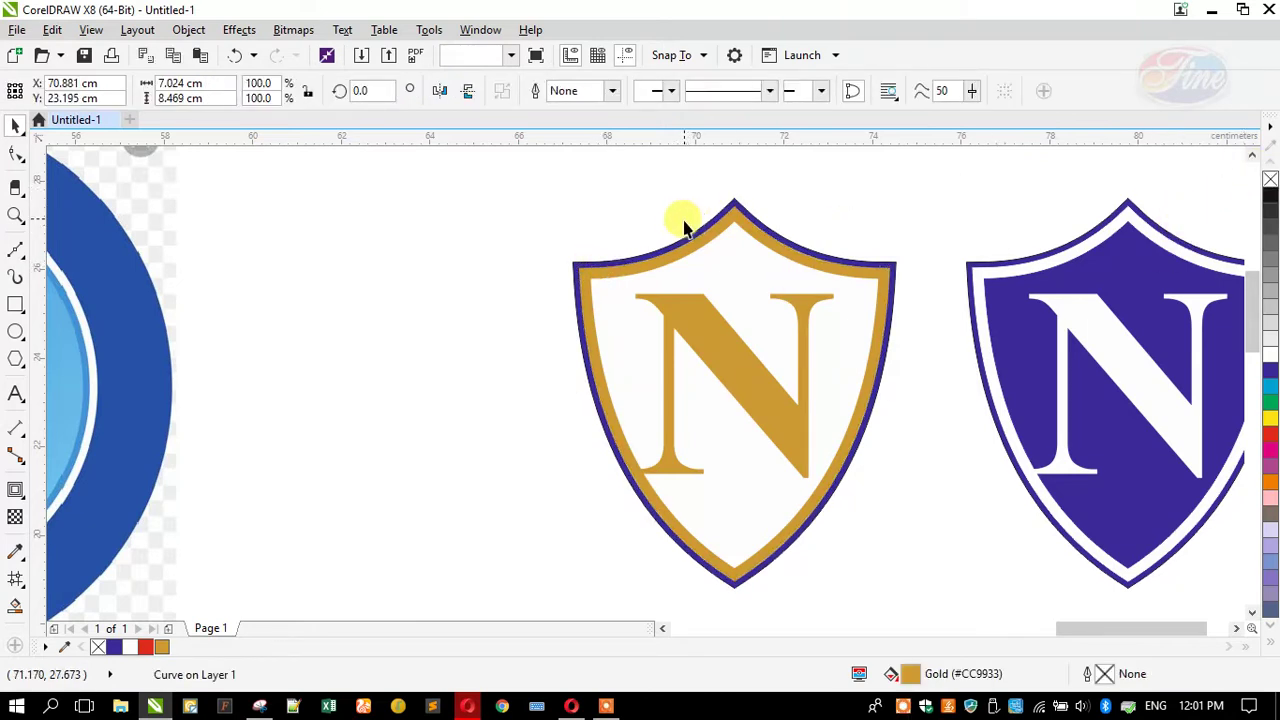
key(Escape)
Fill the outermost shield border with red and remove its outline
click(676, 246)
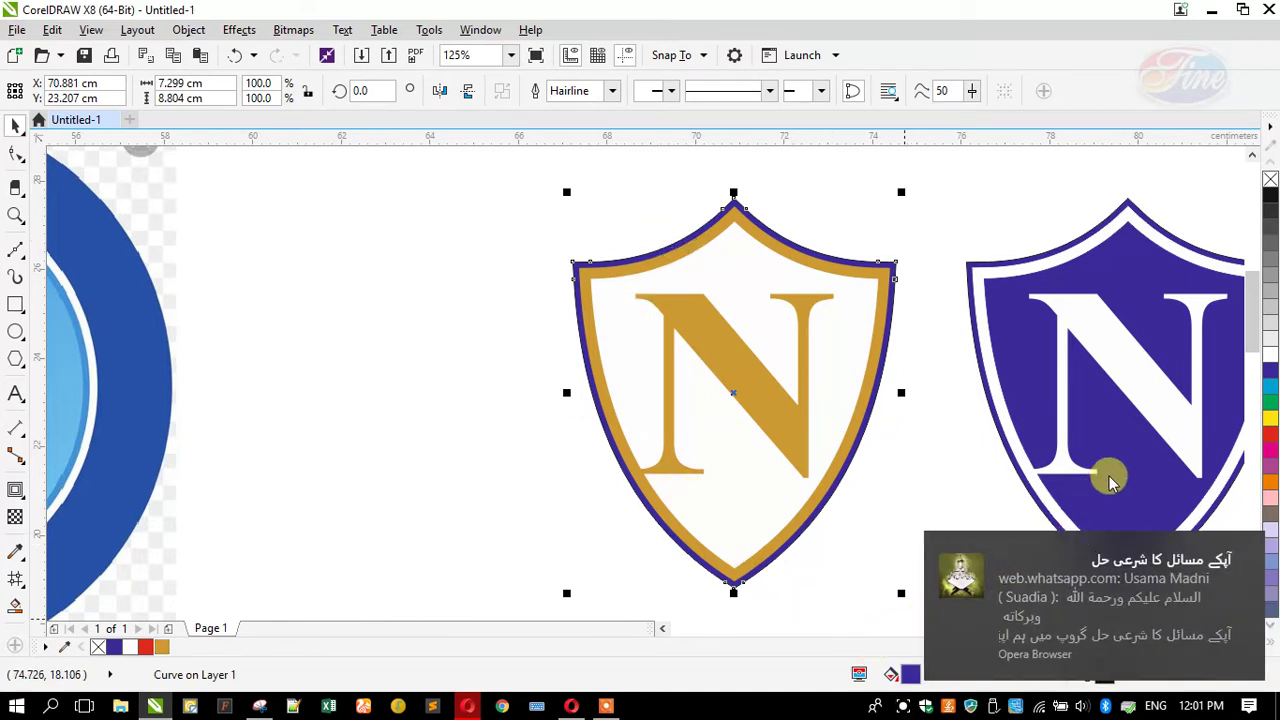
click(1000, 455)
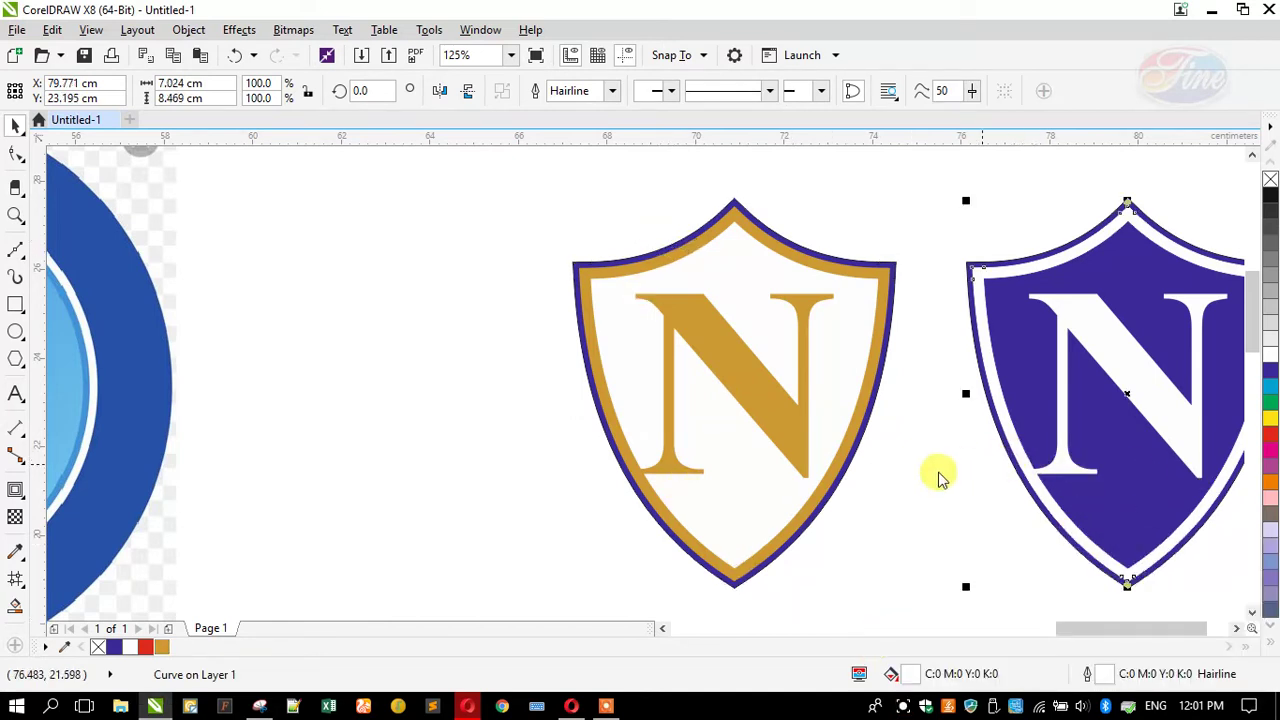
click(879, 397)
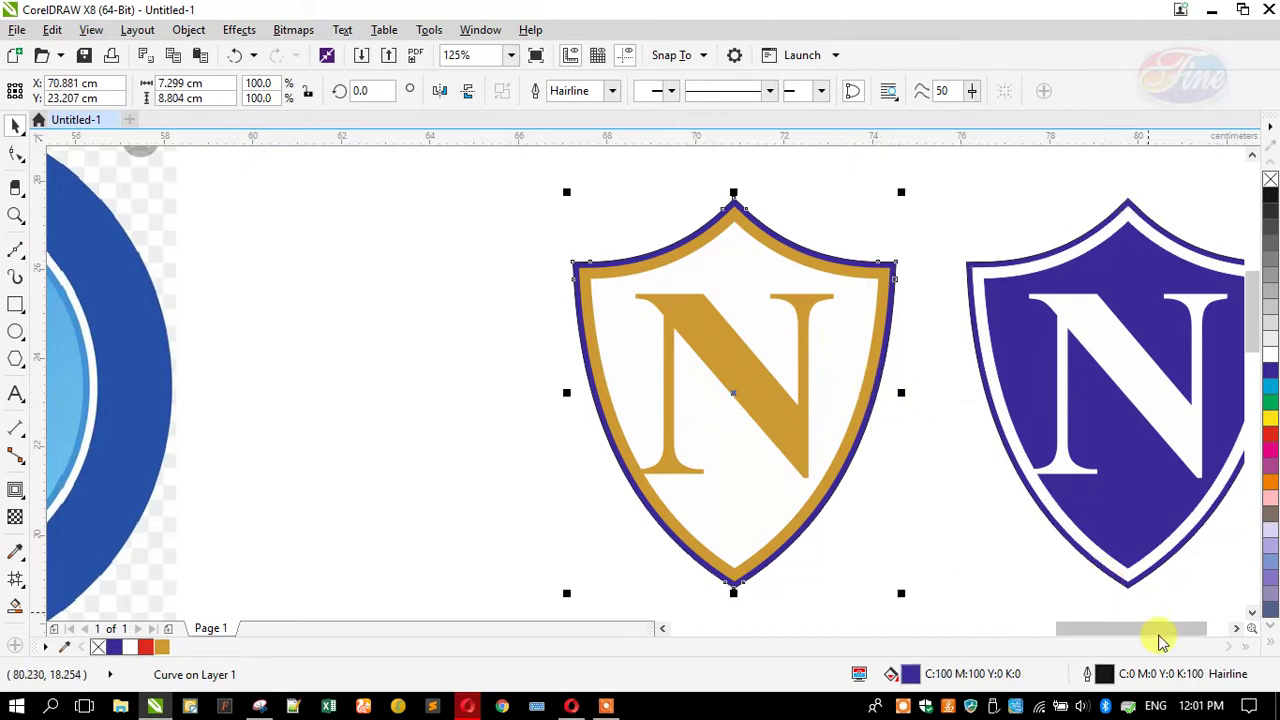
right_click(1268, 438)
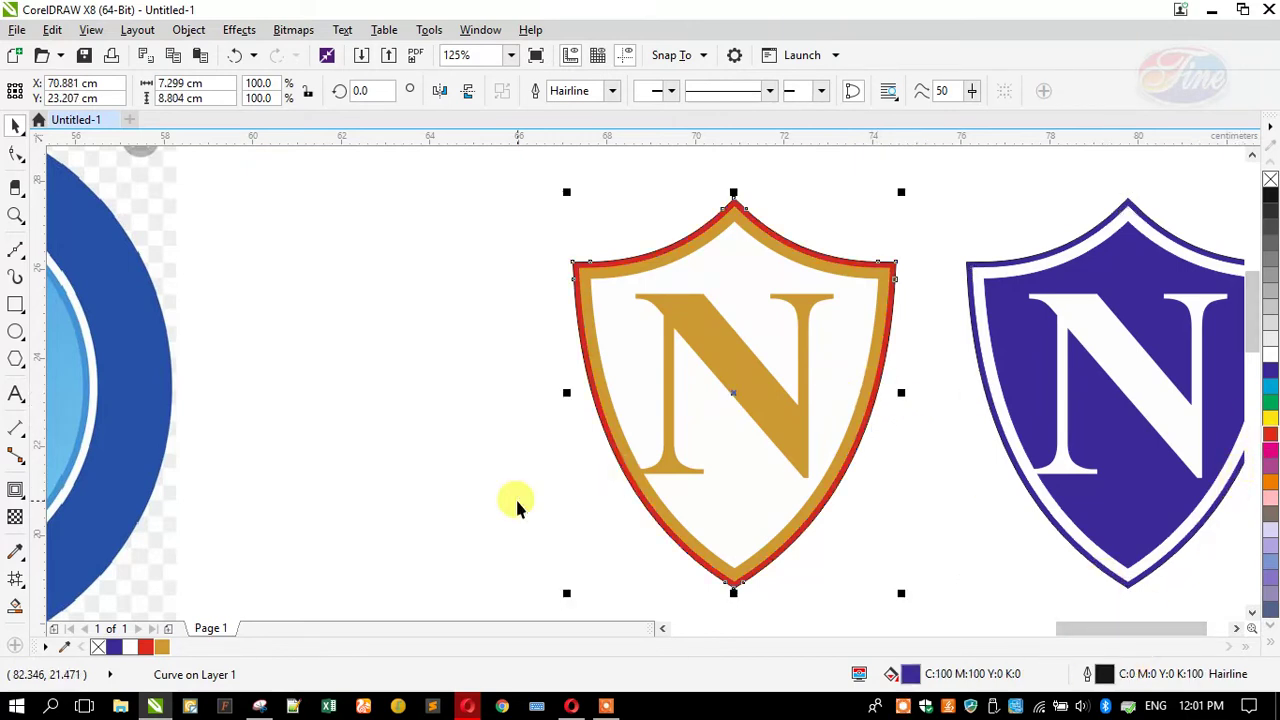
right_click(1268, 179)
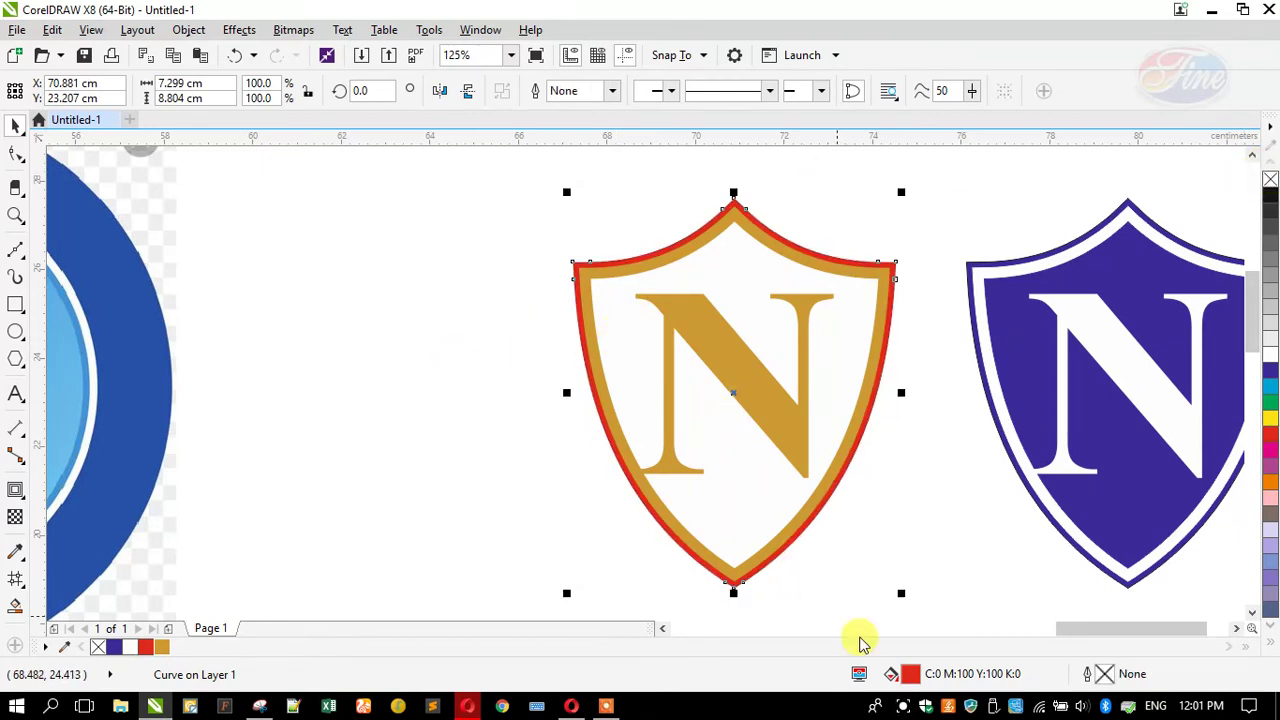
Darken the outermost border's fill to a deep red, C7 M100 Y100 K35
double_click(908, 675)
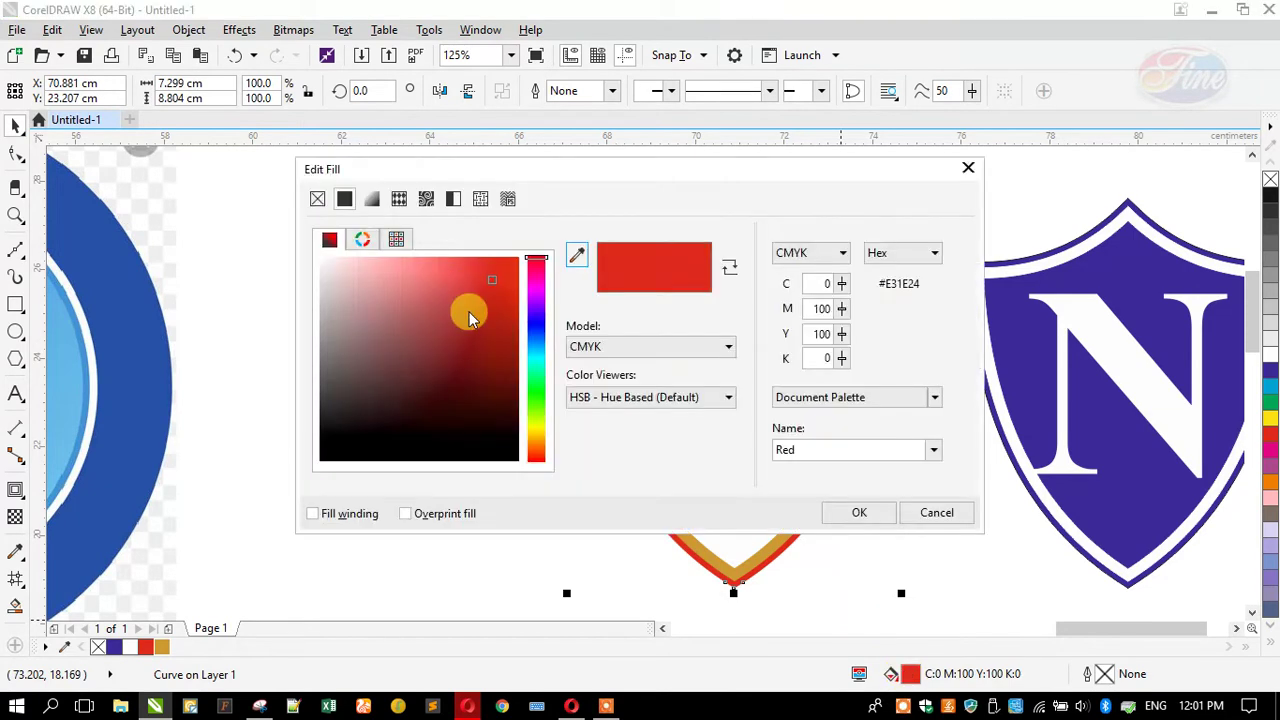
drag(495, 330, 510, 340)
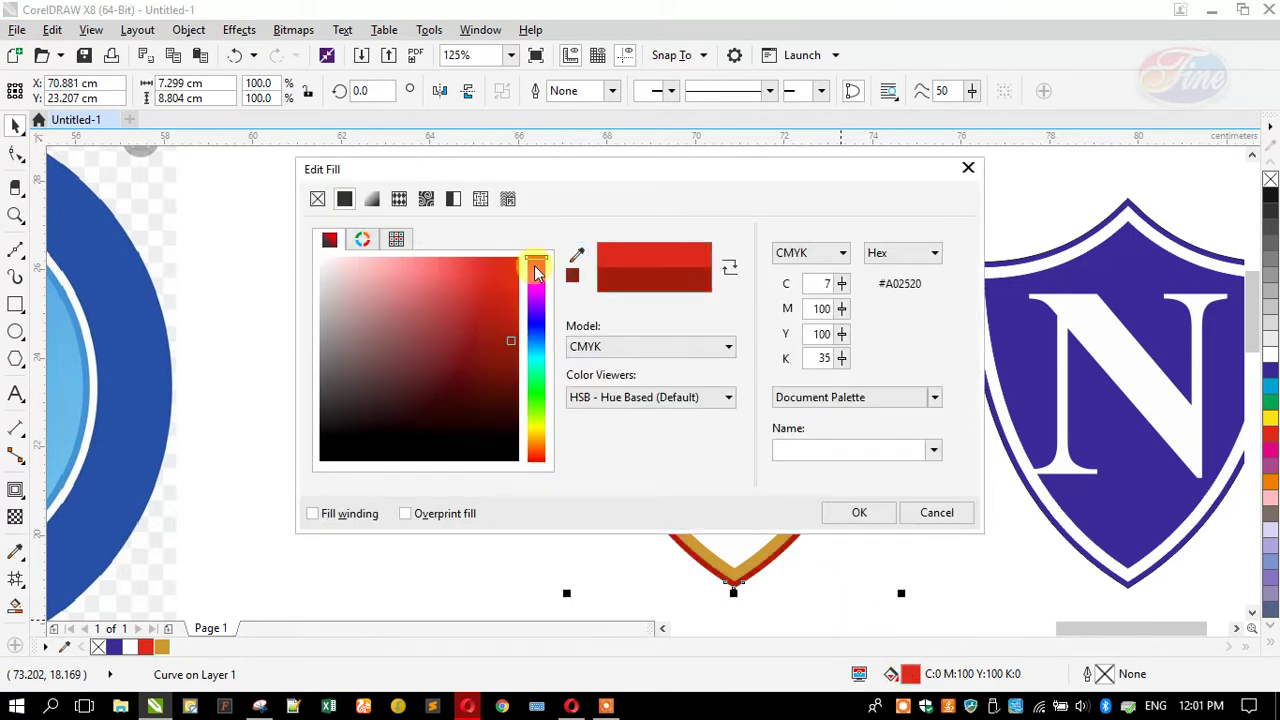
drag(555, 177, 490, 232)
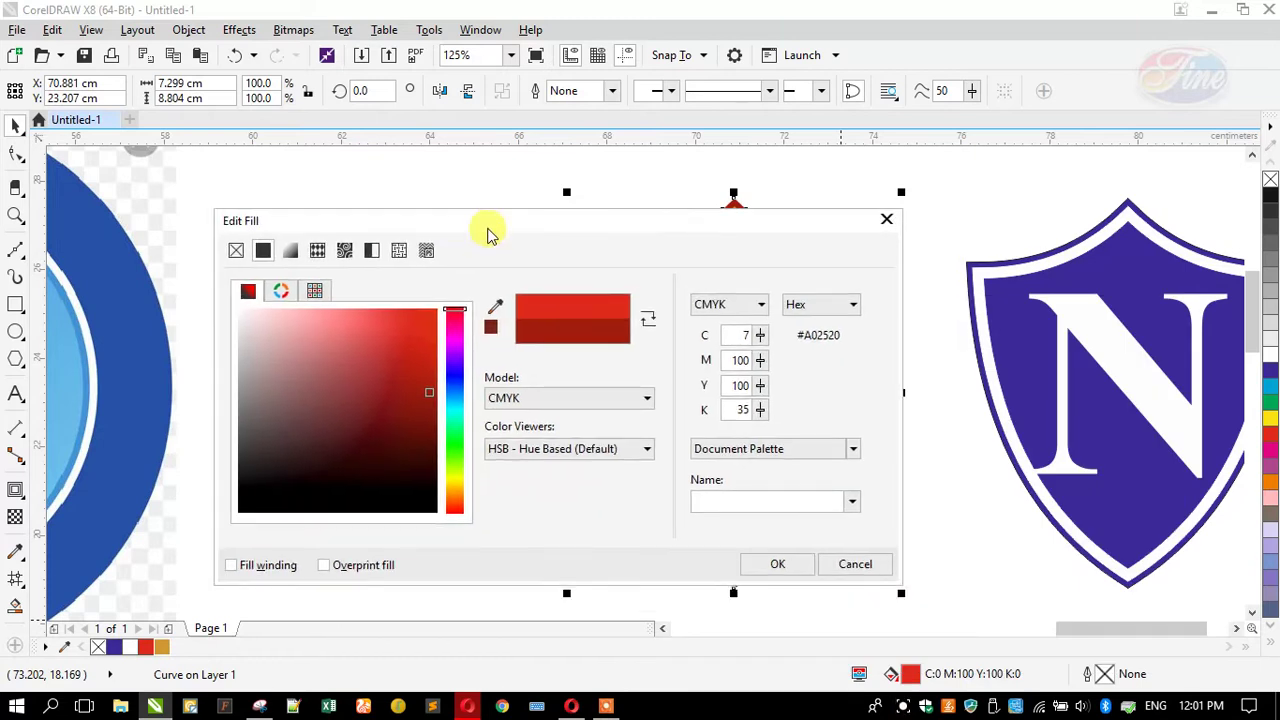
click(779, 565)
Fill the inner shield behind the gold N with the same deep red, C7 M100 Y100 K35
click(611, 328)
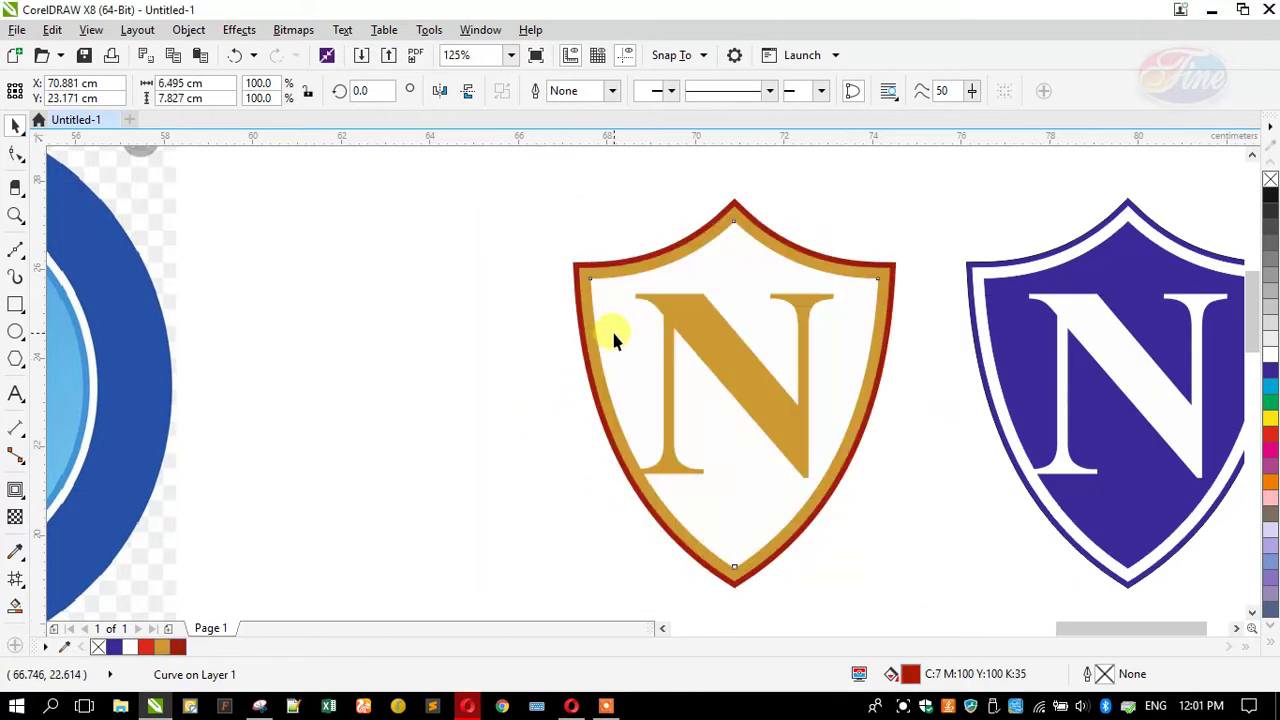
click(406, 485)
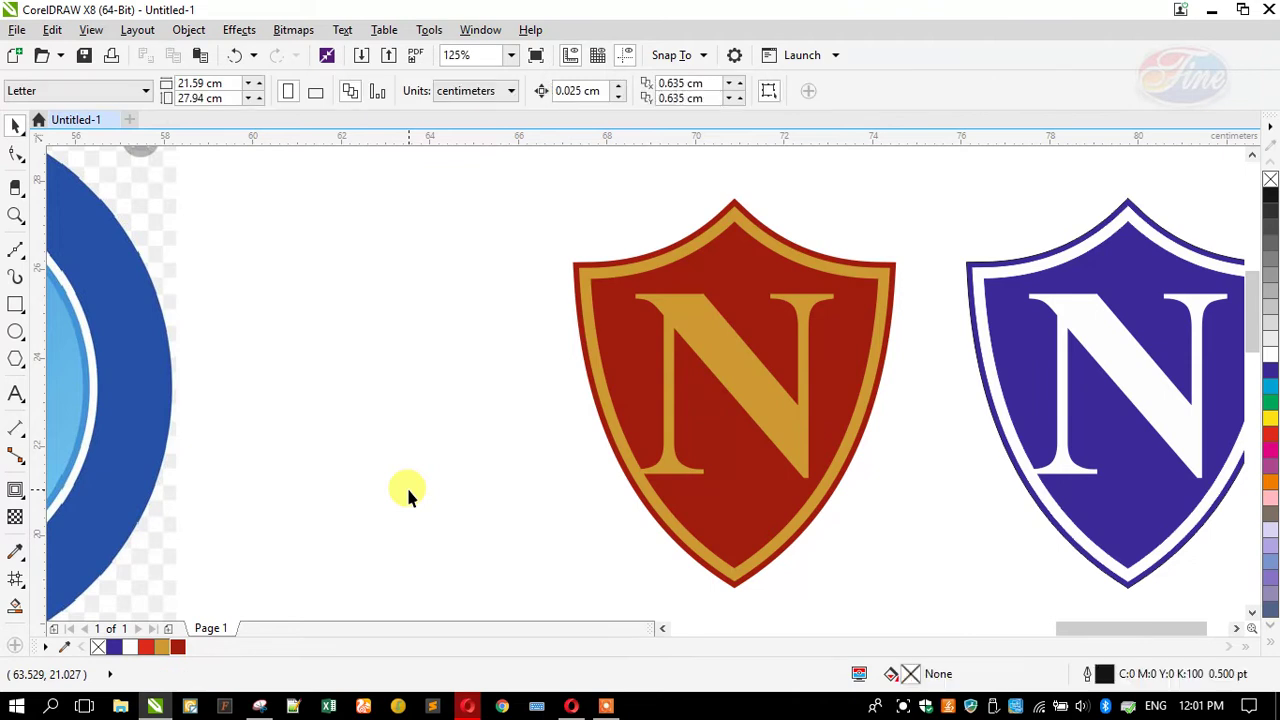
click(640, 363)
click(474, 378)
click(633, 345)
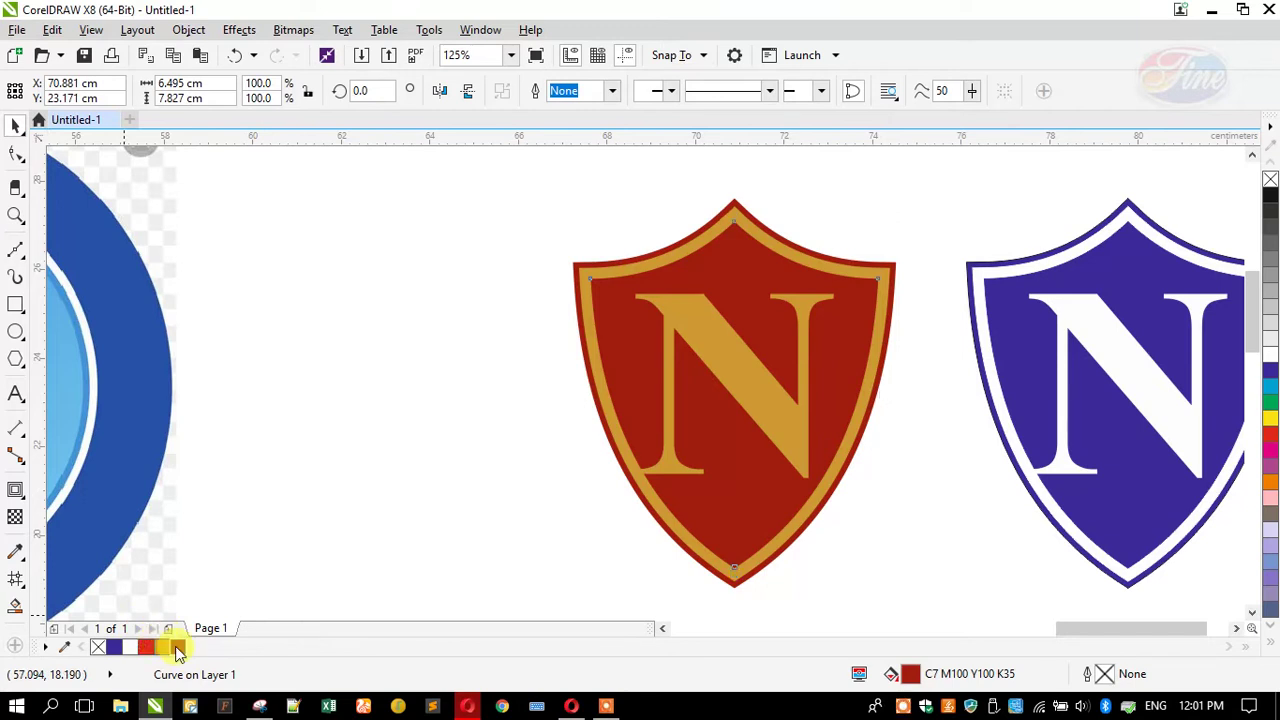
double_click(176, 647)
click(723, 597)
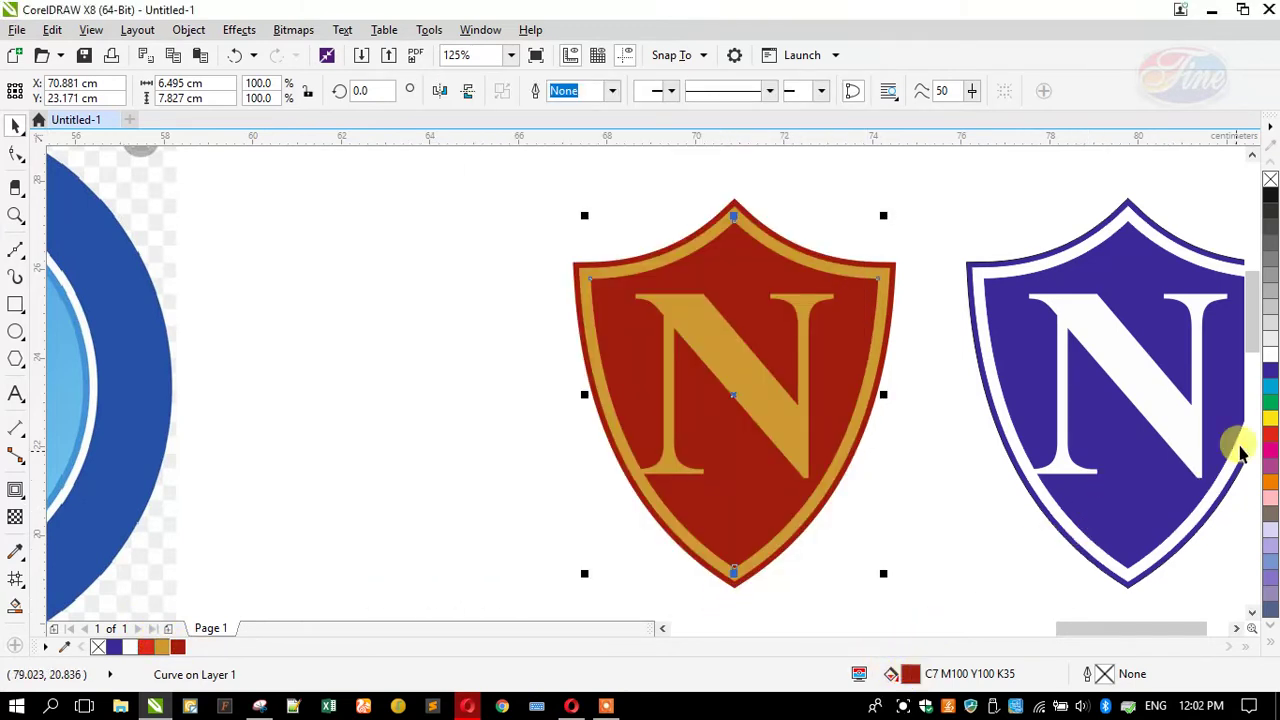
Try lightening the inner shield by mixing in white and restore its deep red fill
ctrl+click(1269, 360)
ctrl+click(1270, 360)
ctrl+click(1270, 360)
ctrl+click(1270, 360)
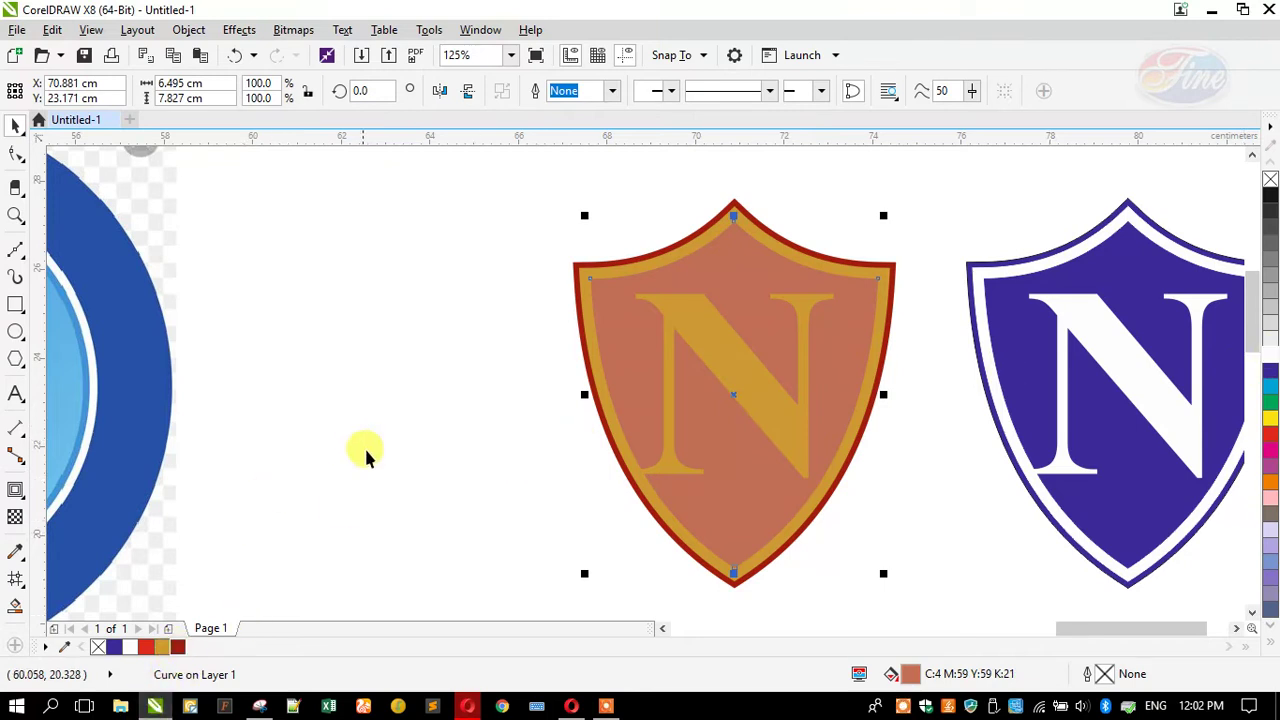
click(180, 647)
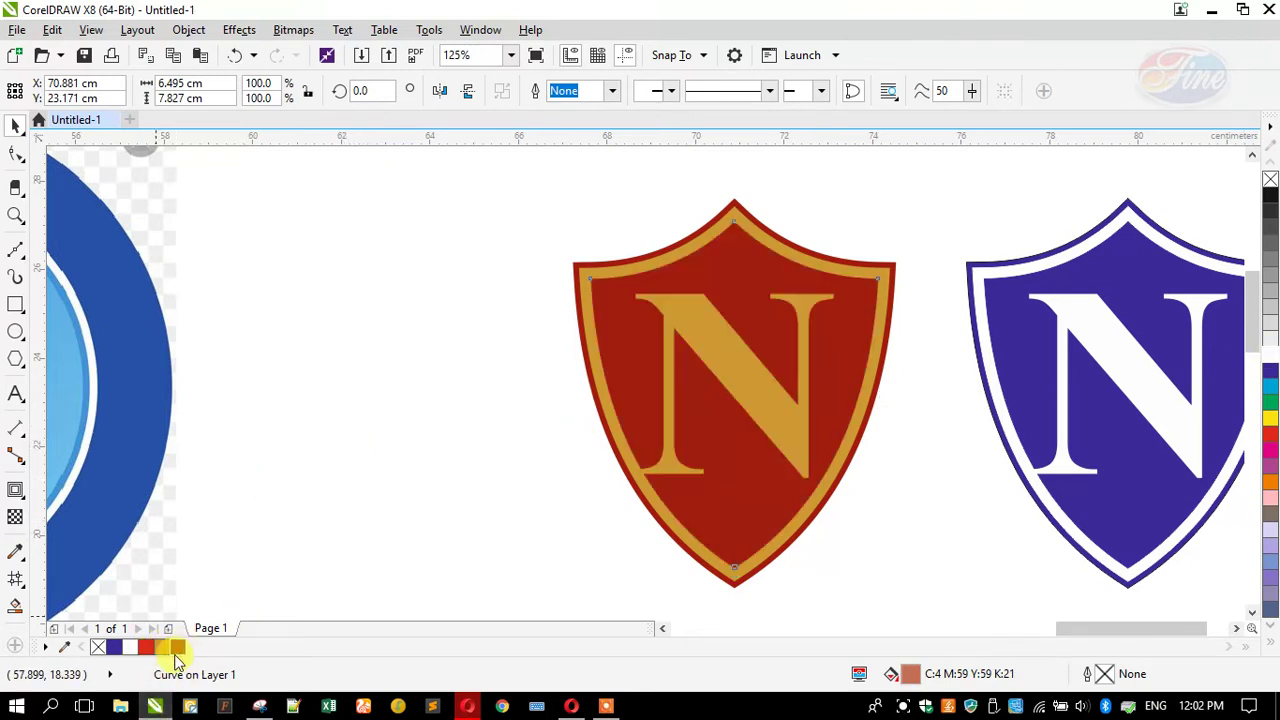
click(381, 464)
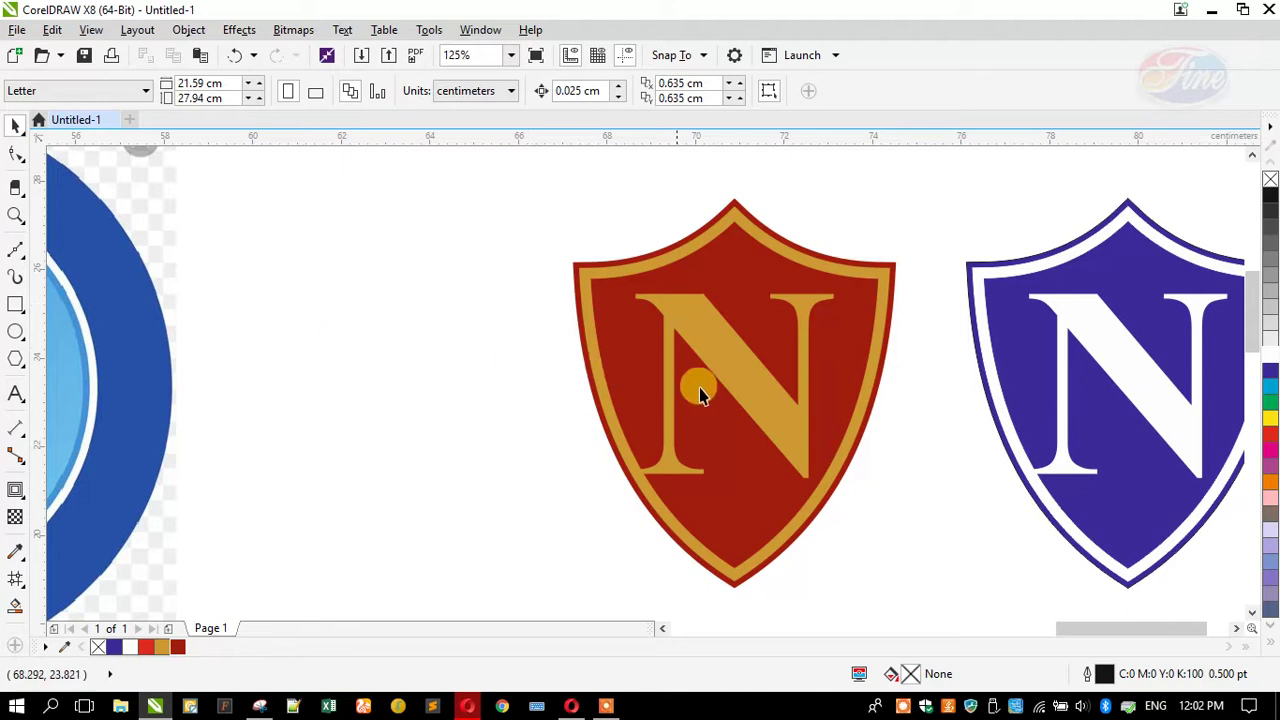
Duplicate the gold N slightly to the right and down, and fill the duplicate with black as a shadow
click(730, 393)
scroll(800, 463, up, 2)
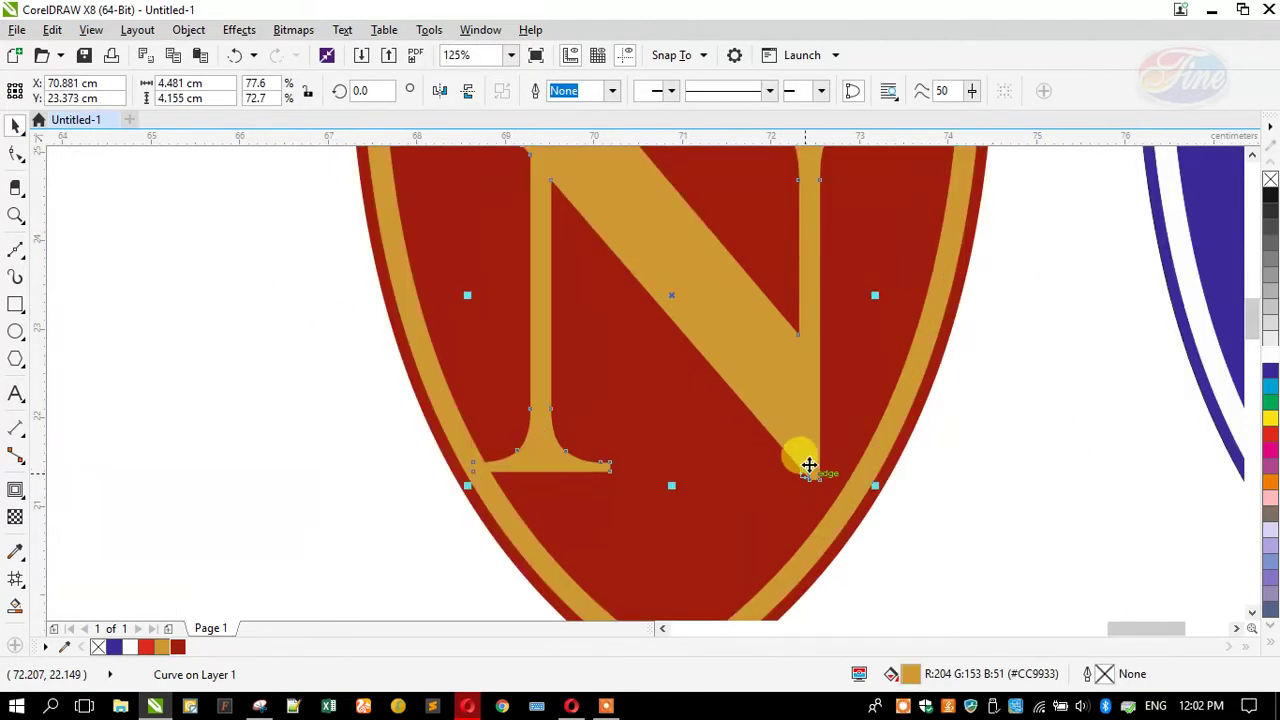
drag(802, 429, 812, 440)
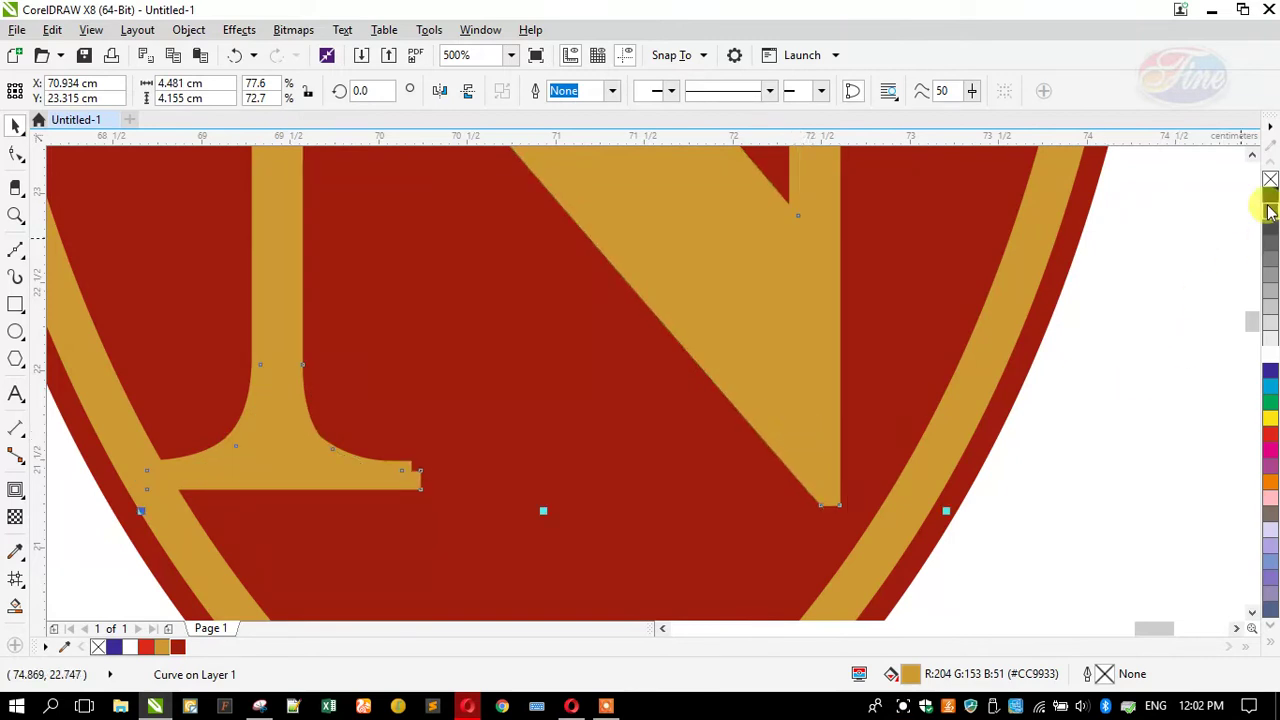
click(1269, 200)
scroll(680, 377, down, 2)
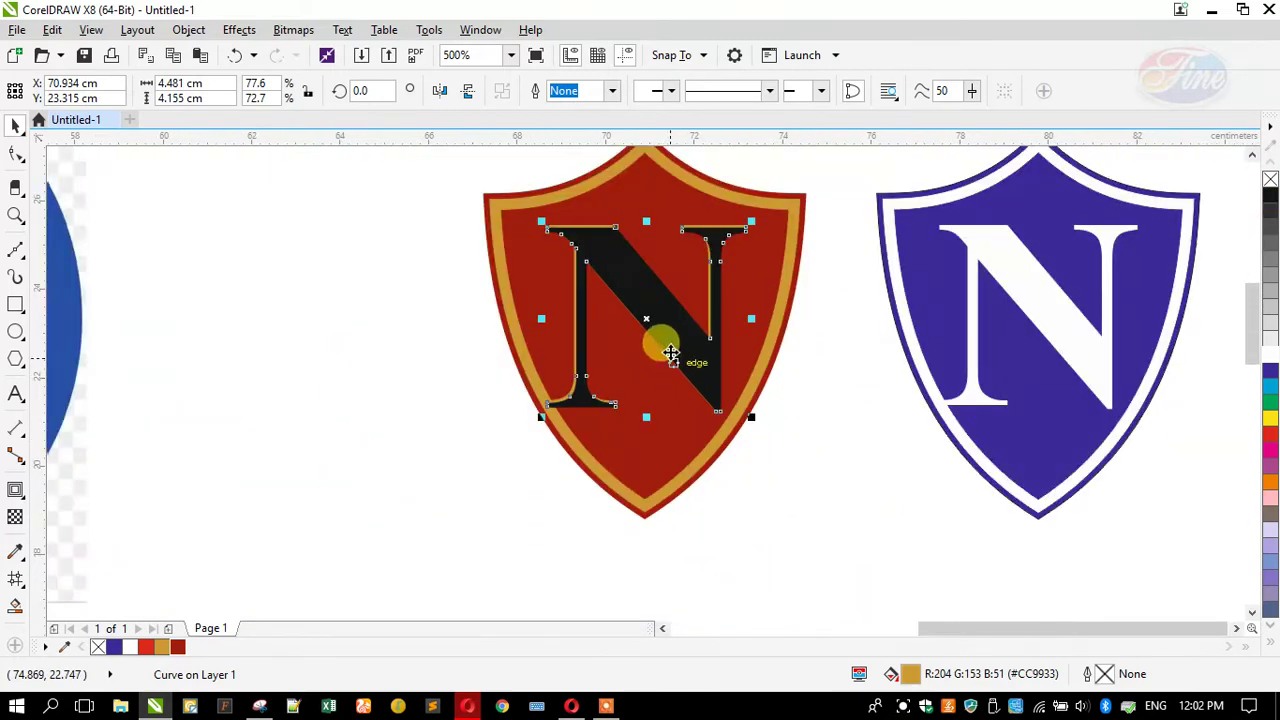
scroll(585, 230, up, 3)
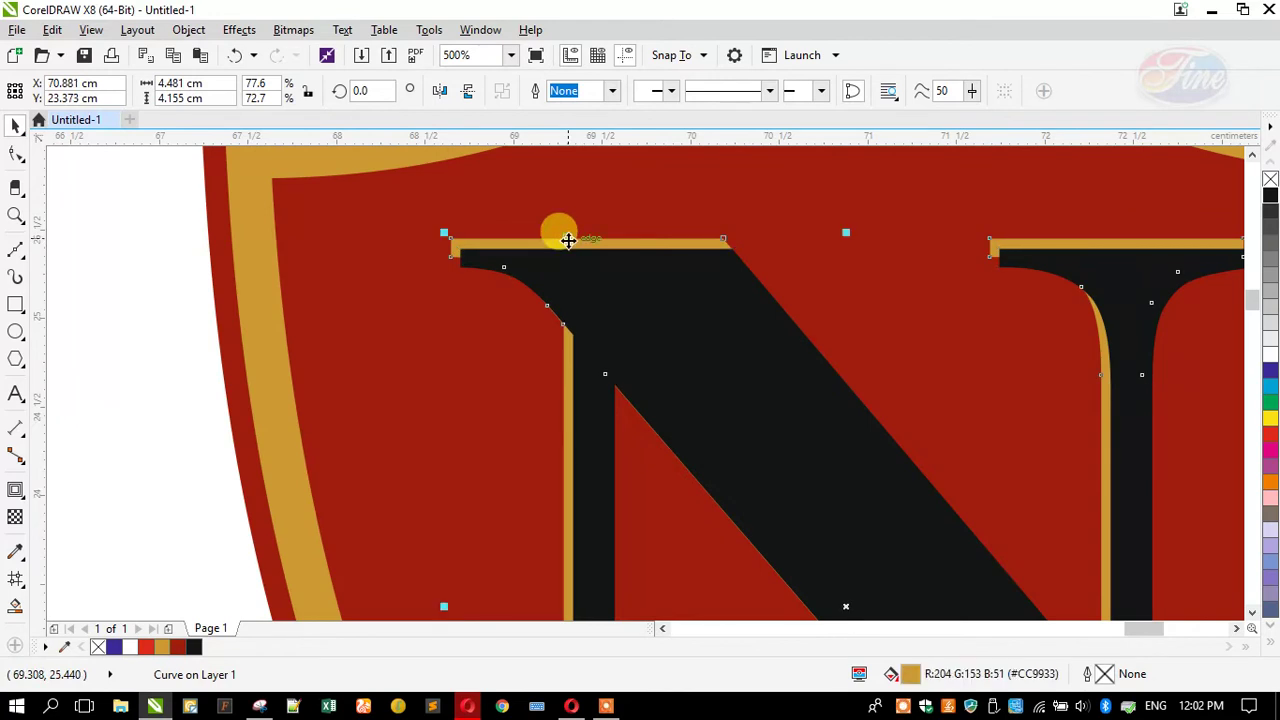
Send the black duplicate N behind the gold N so it sits as a shadow
key(ctrl+Page_Down)
scroll(510, 232, down, 2)
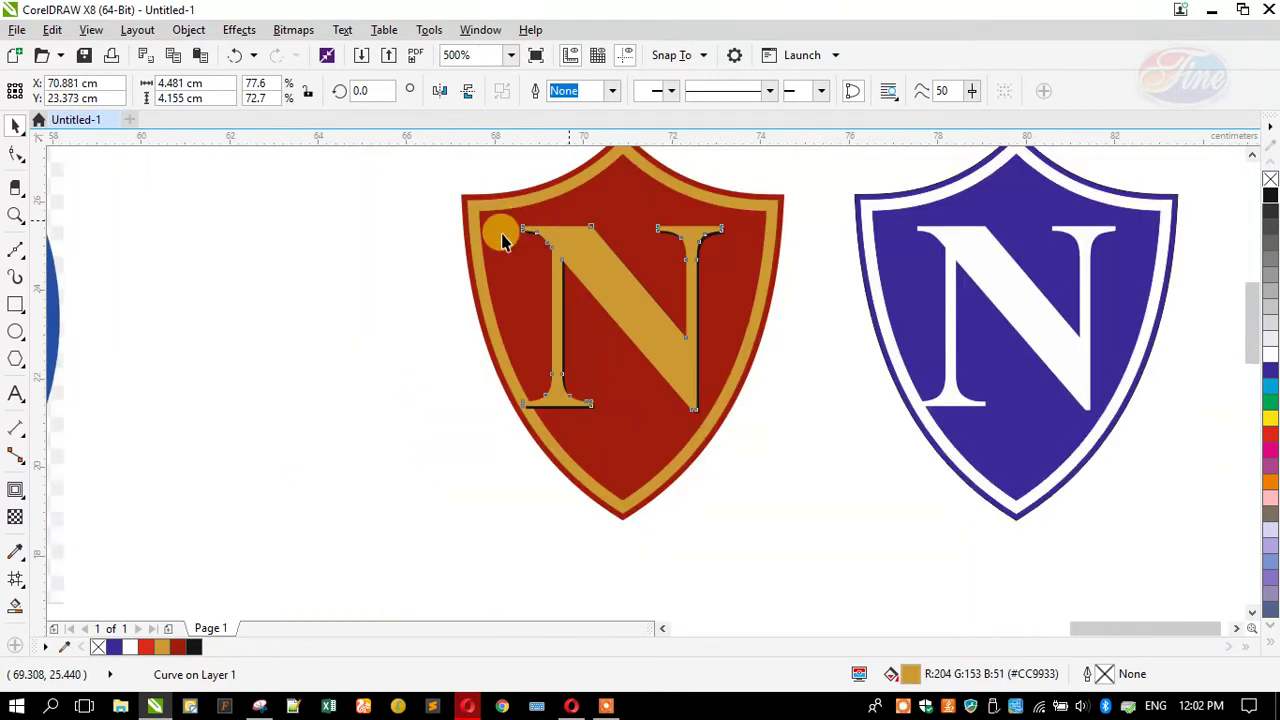
key(Escape)
scroll(560, 236, up, 3)
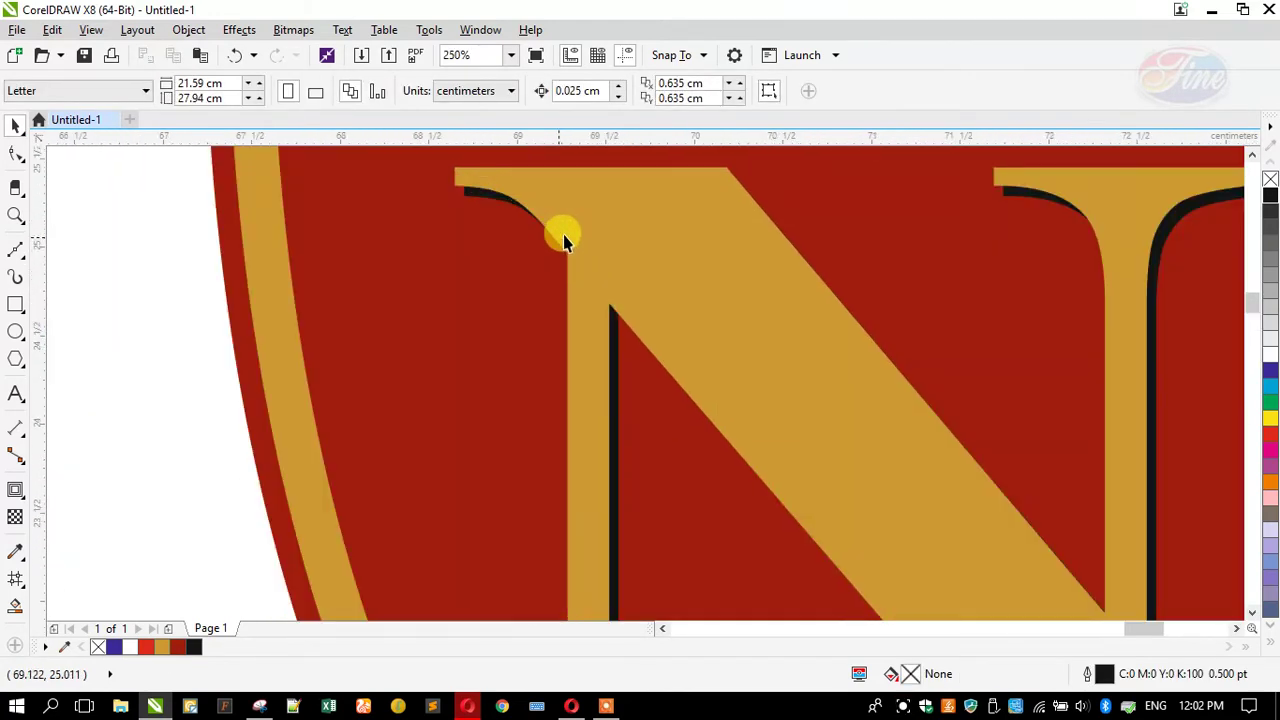
scroll(632, 262, up, 2)
scroll(632, 262, down, 2)
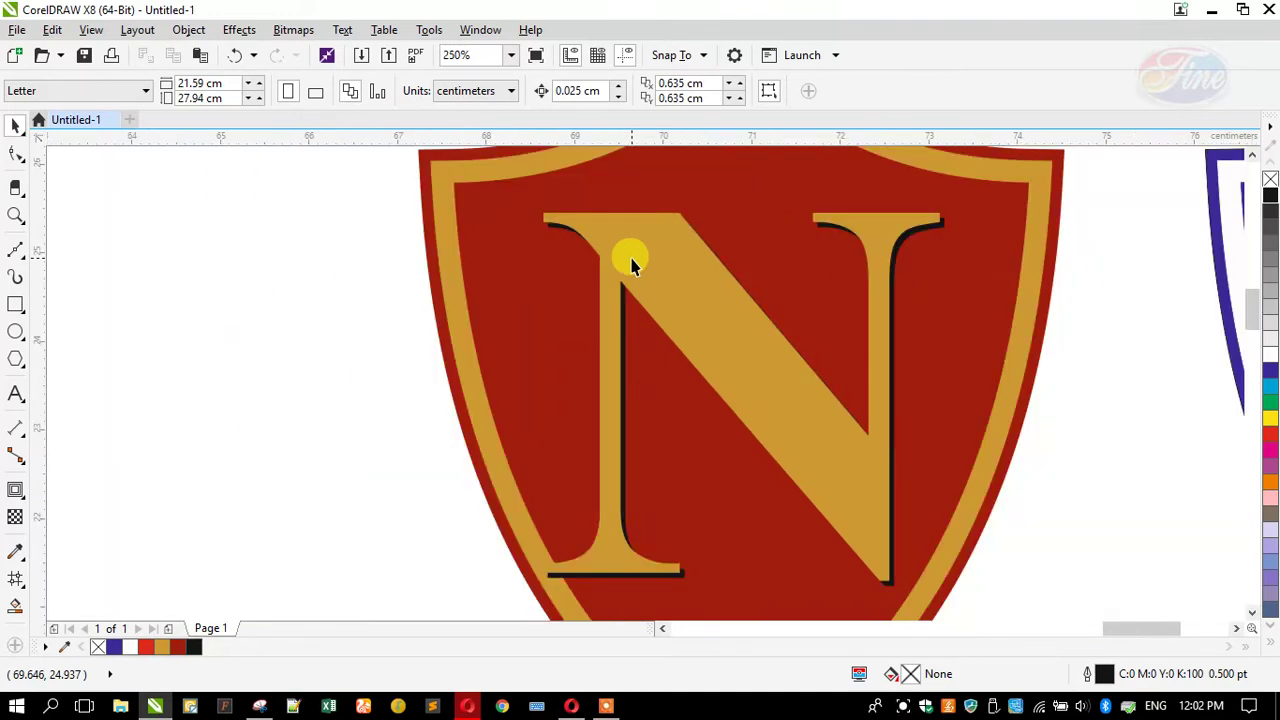
scroll(660, 550, up, 3)
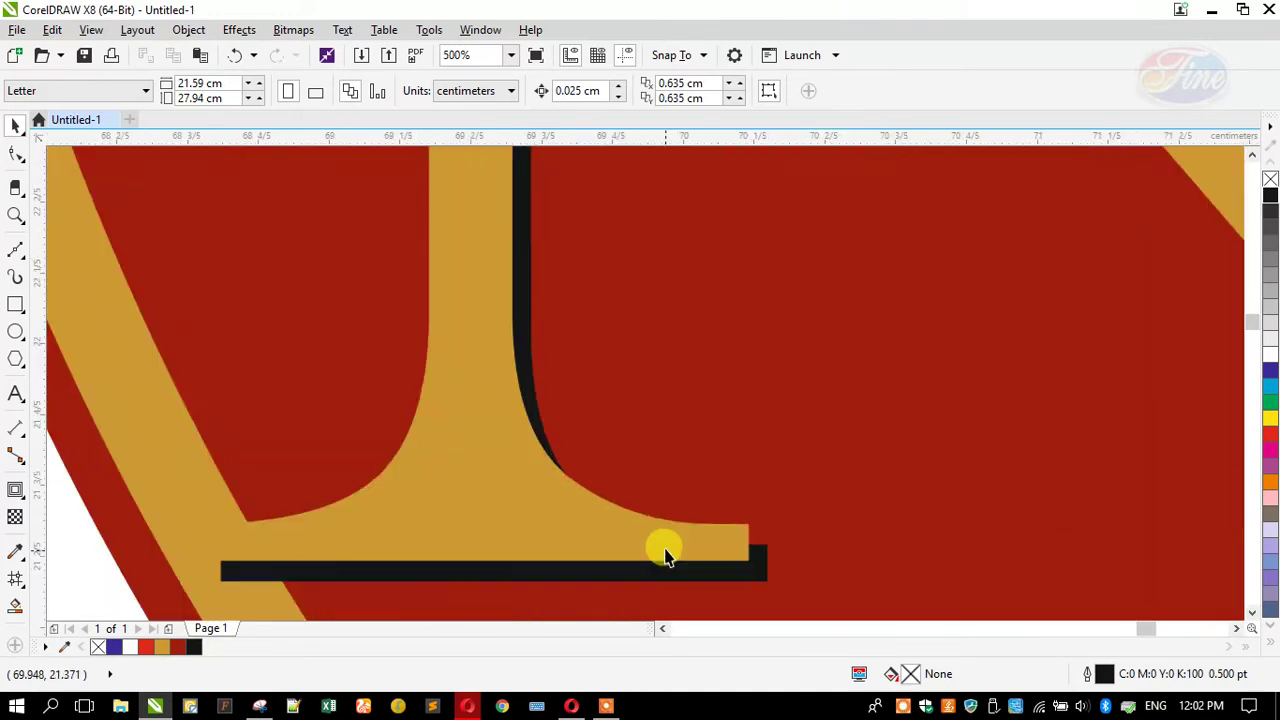
Try nudging the gold N slightly up and to the left and undo the move
click(658, 540)
click(658, 545)
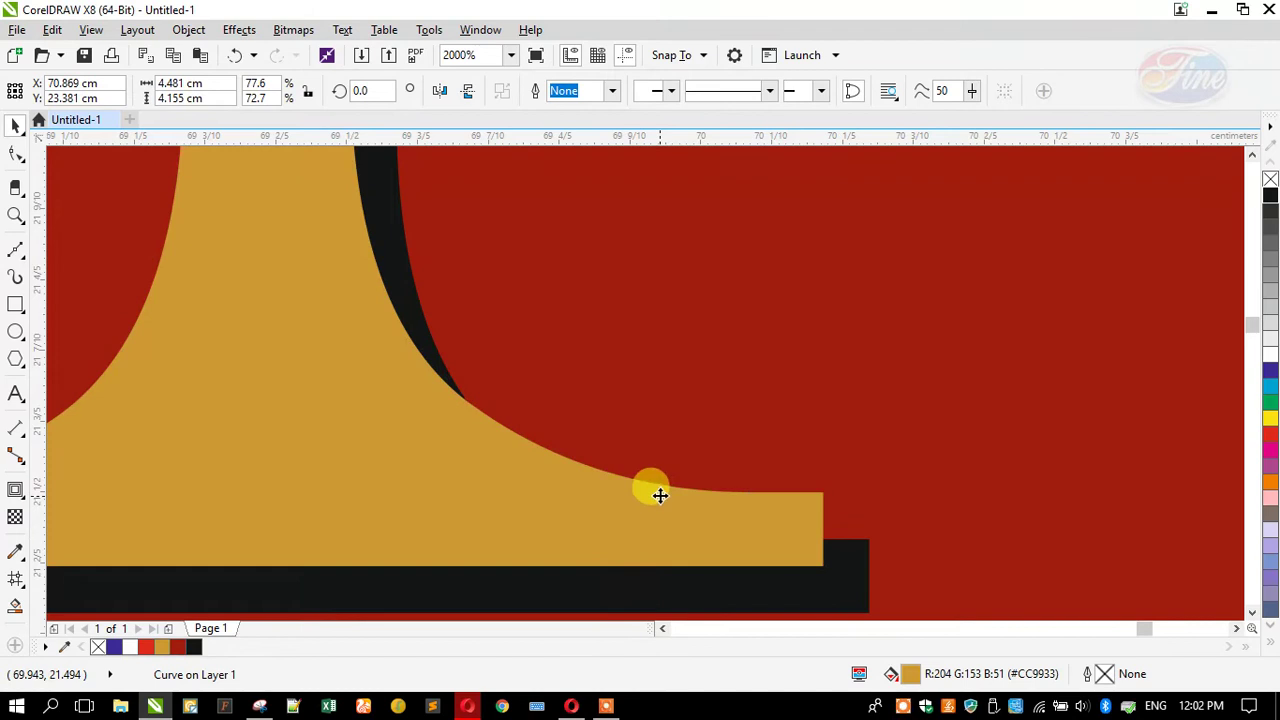
scroll(660, 495, down, 3)
scroll(680, 486, up, 3)
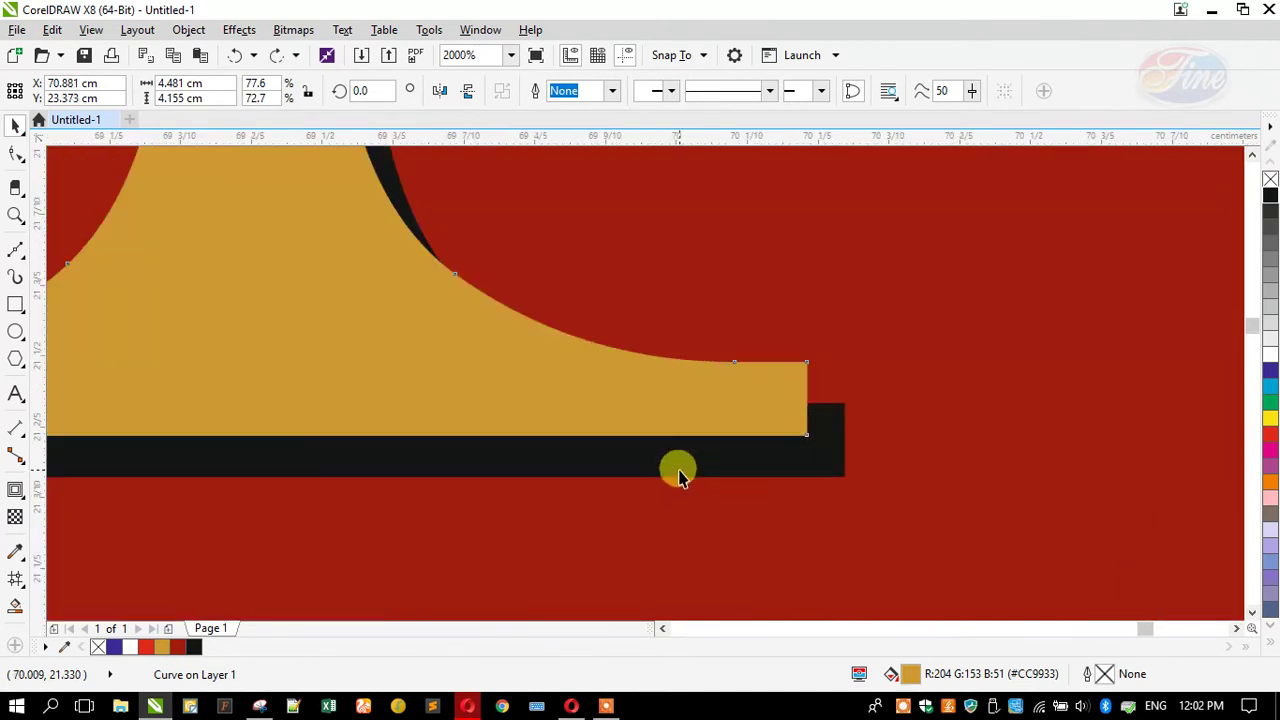
Duplicate the black shadow N up and to the left over the gold N, offset slightly from the gold edges
click(678, 470)
scroll(670, 475, down, 3)
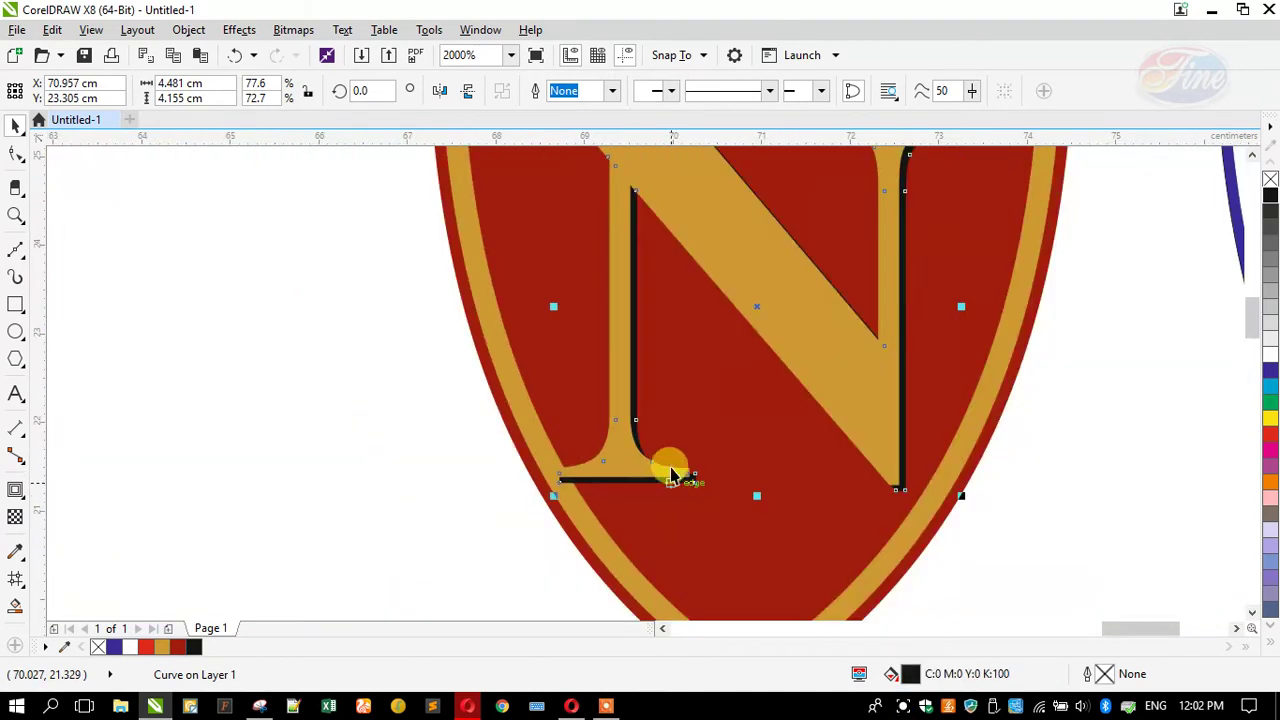
scroll(674, 414, down, 4)
scroll(720, 330, up, 3)
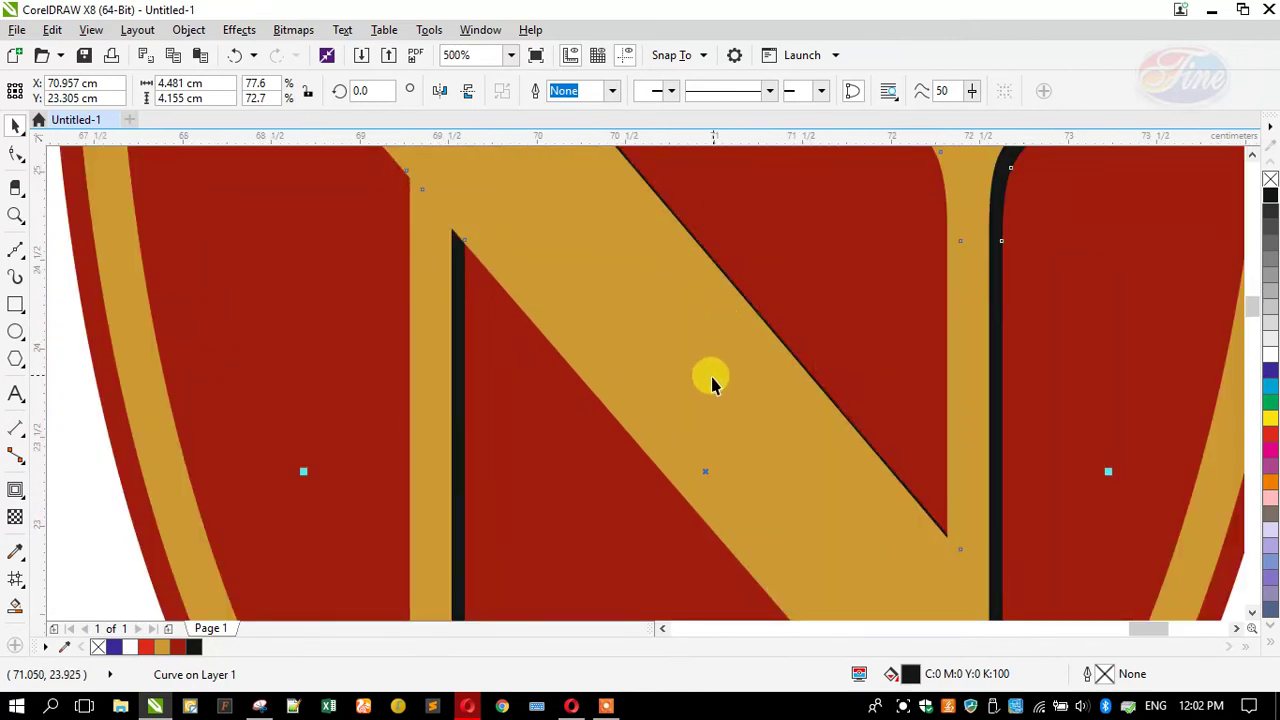
scroll(712, 383, down, 1)
drag(712, 423, 697, 409)
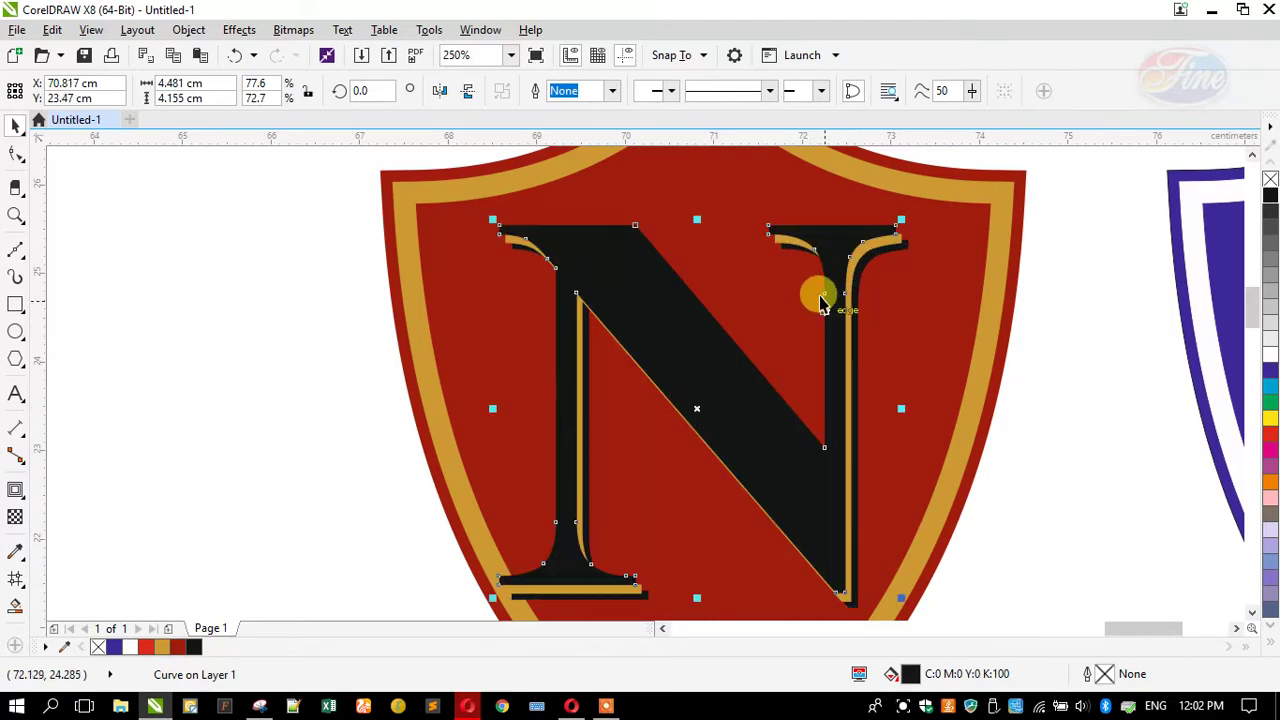
scroll(878, 225, up, 2)
scroll(877, 228, up, 1)
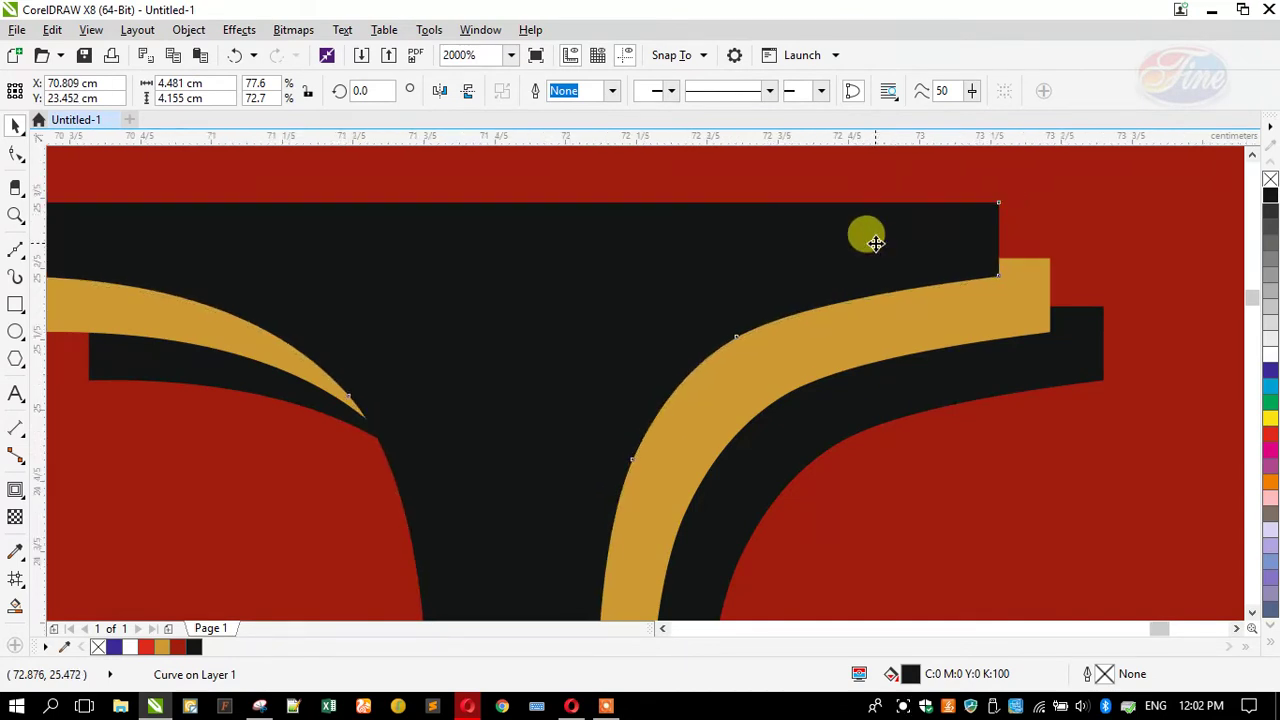
scroll(866, 237, down, 3)
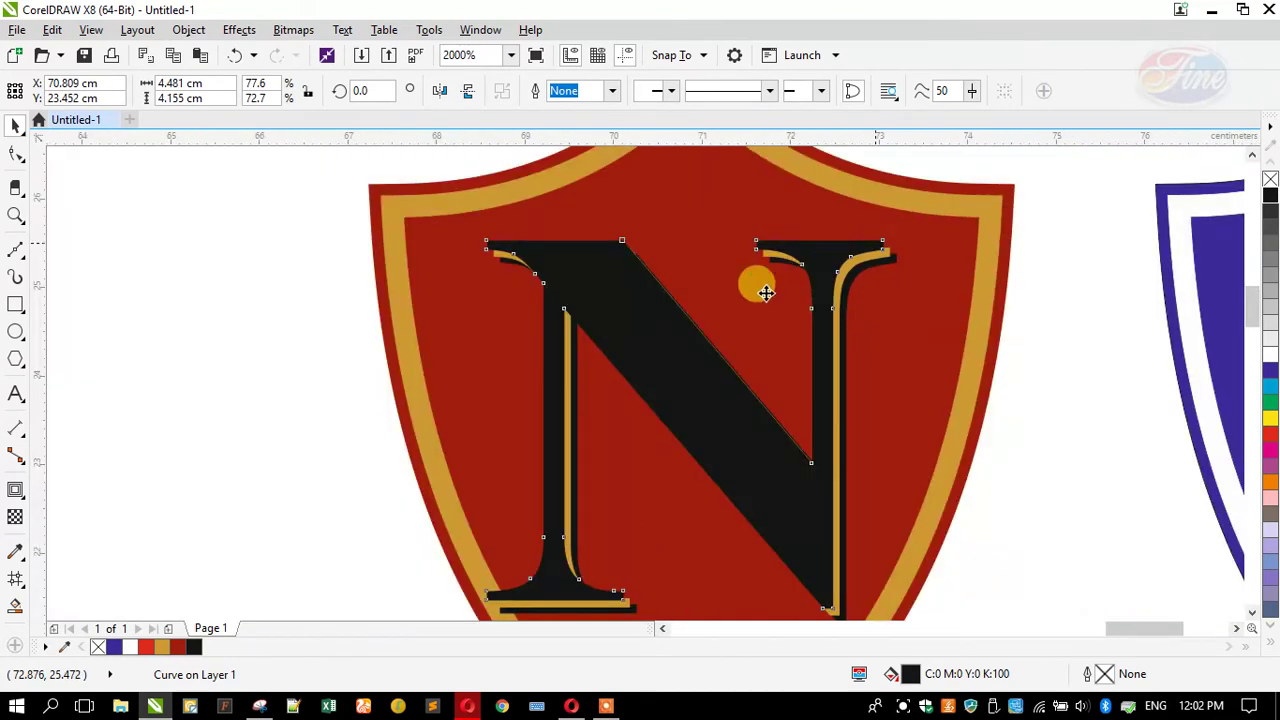
Apply a uniform transparency of 50 to the upper black N and fill it with white as a highlight
click(15, 520)
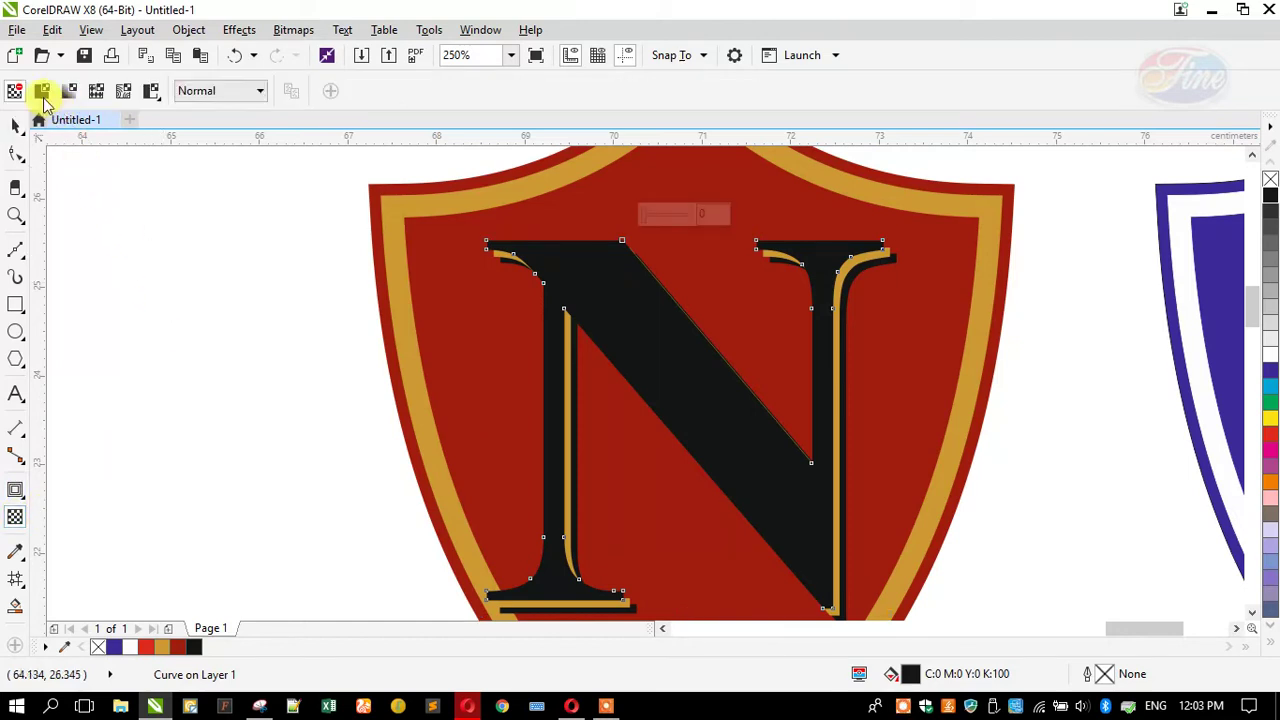
click(42, 91)
scroll(290, 195, down, 1)
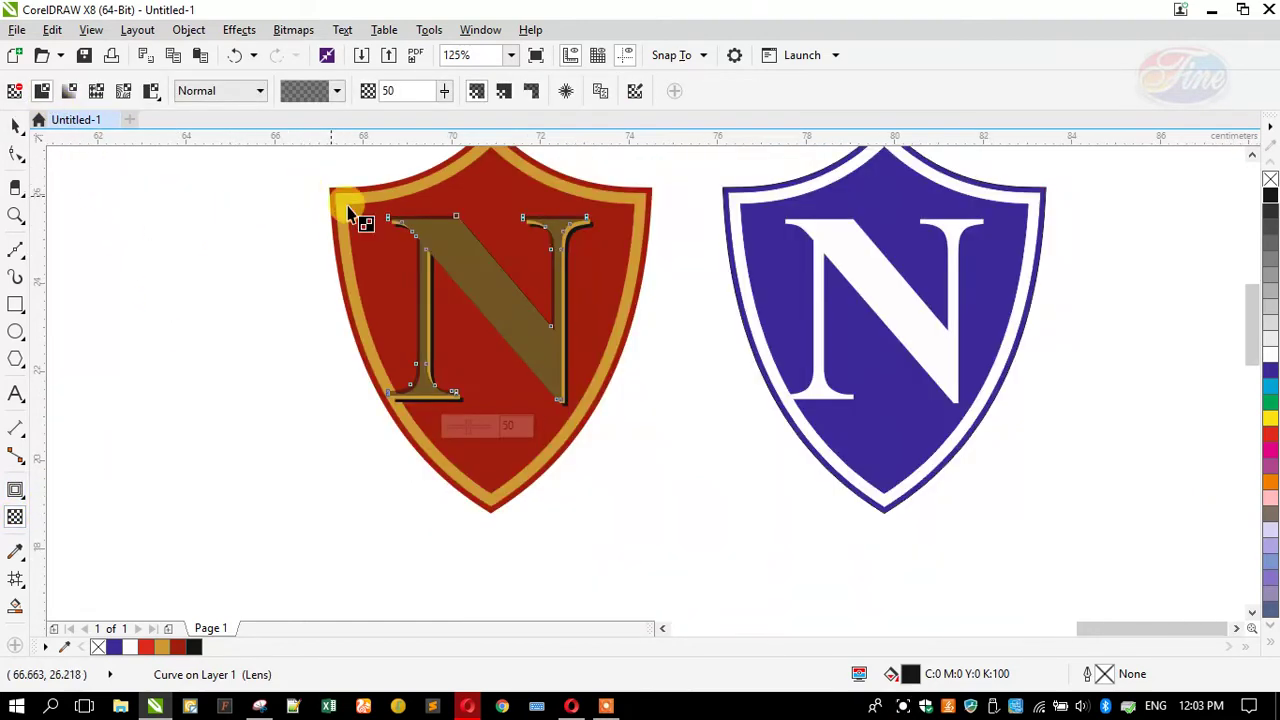
scroll(405, 255, up, 1)
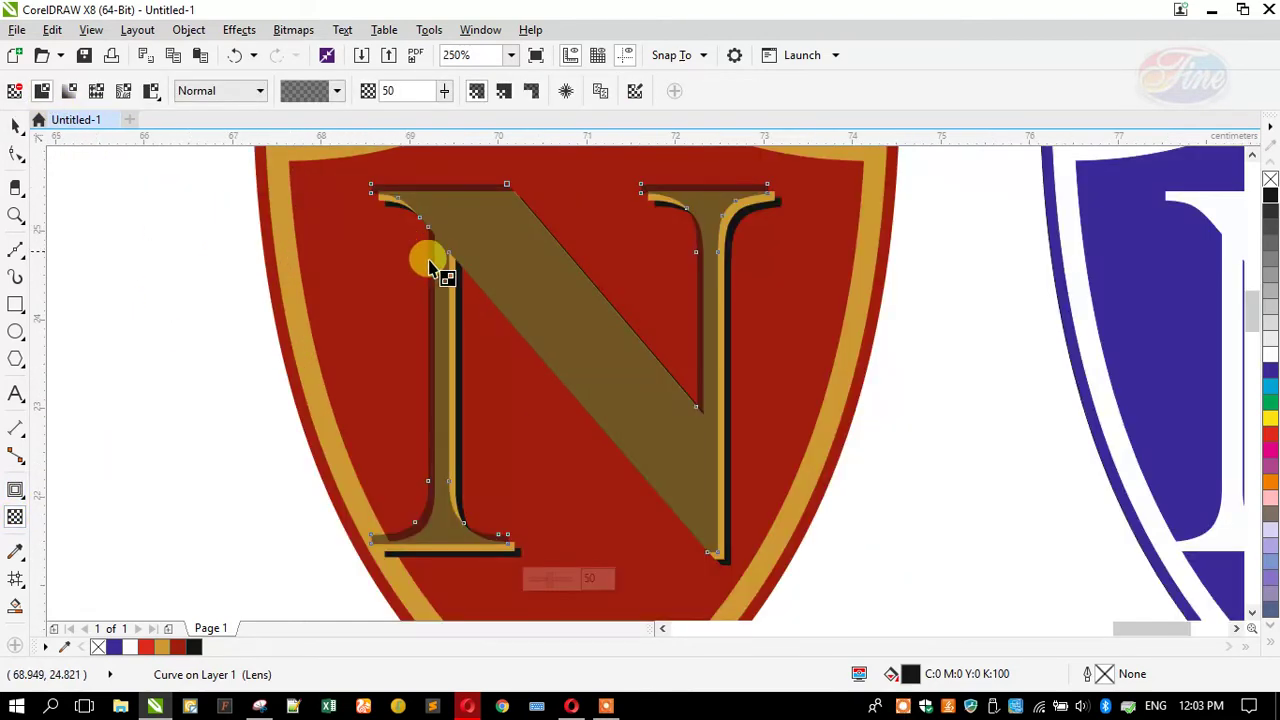
click(1268, 358)
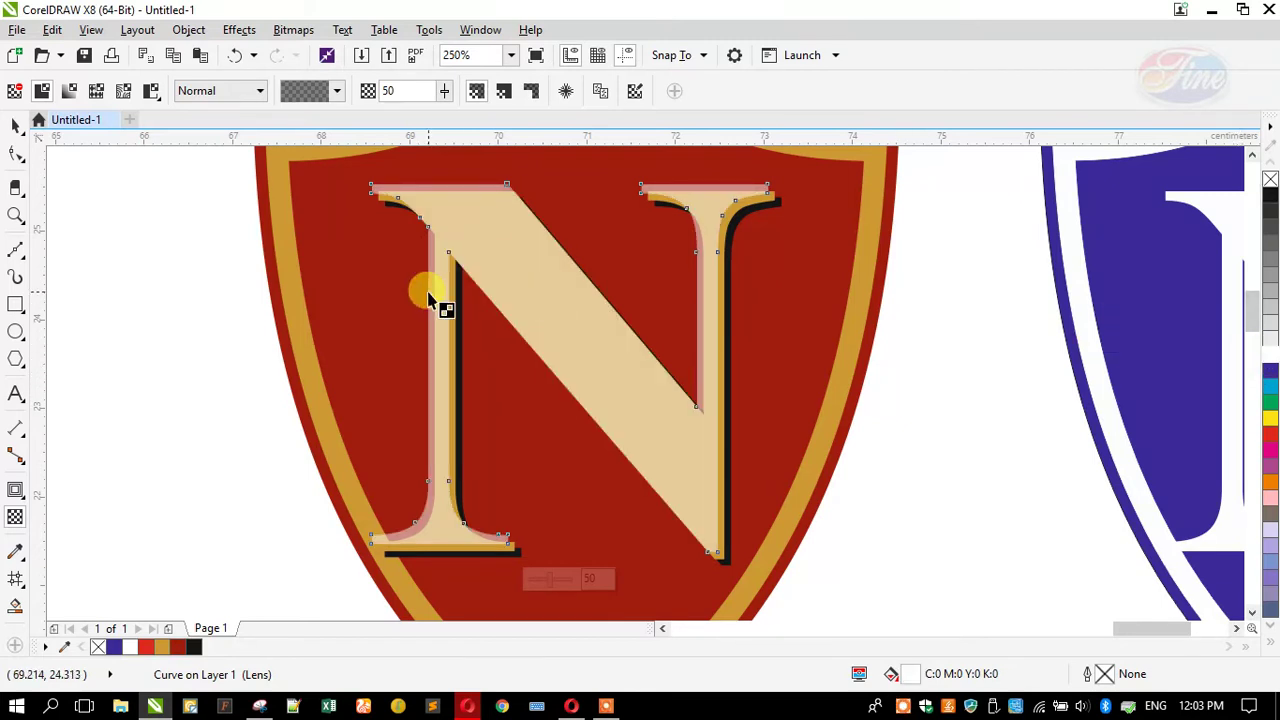
scroll(489, 311, down, 1)
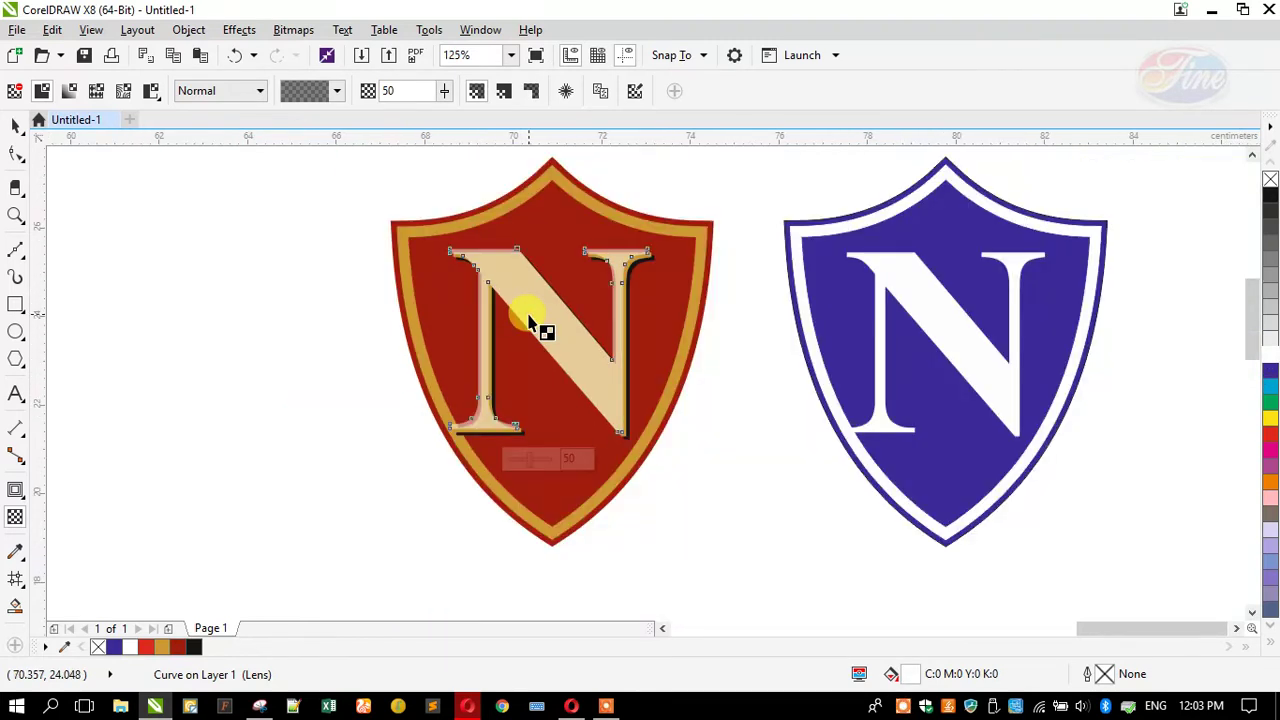
Set the white highlight N's uniform transparency to 80
click(15, 214)
drag(333, 199, 769, 482)
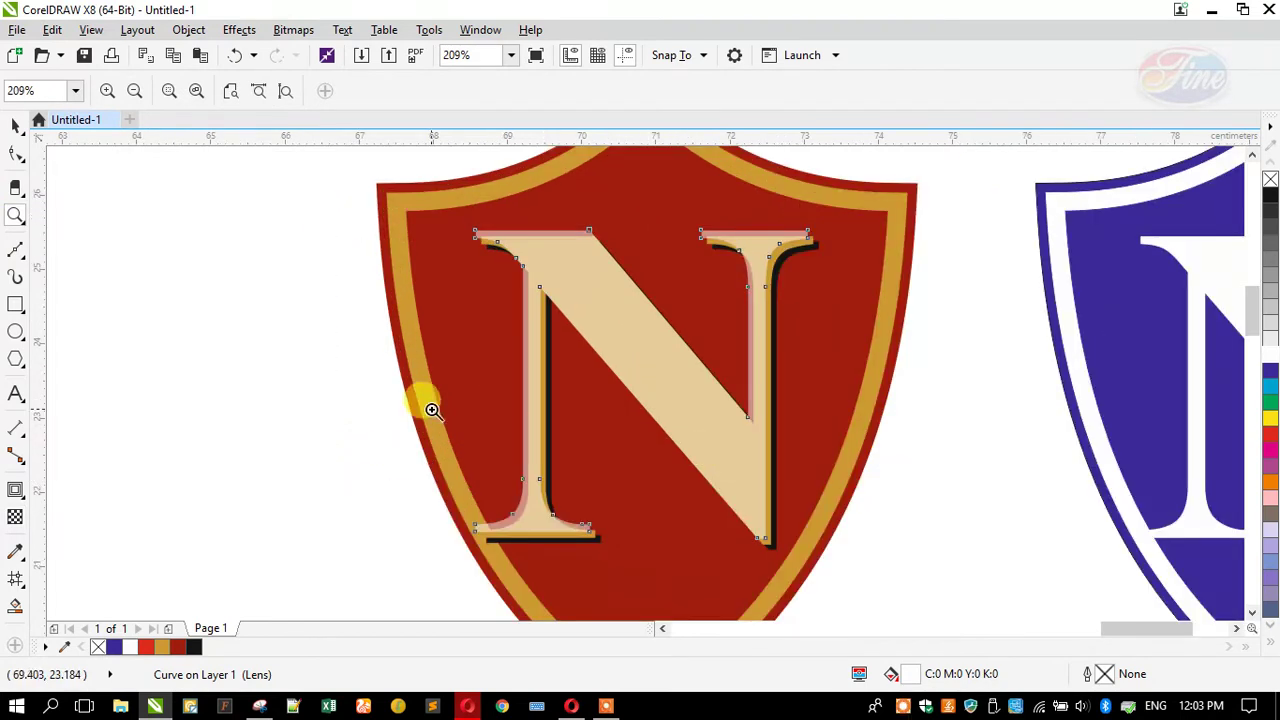
click(15, 516)
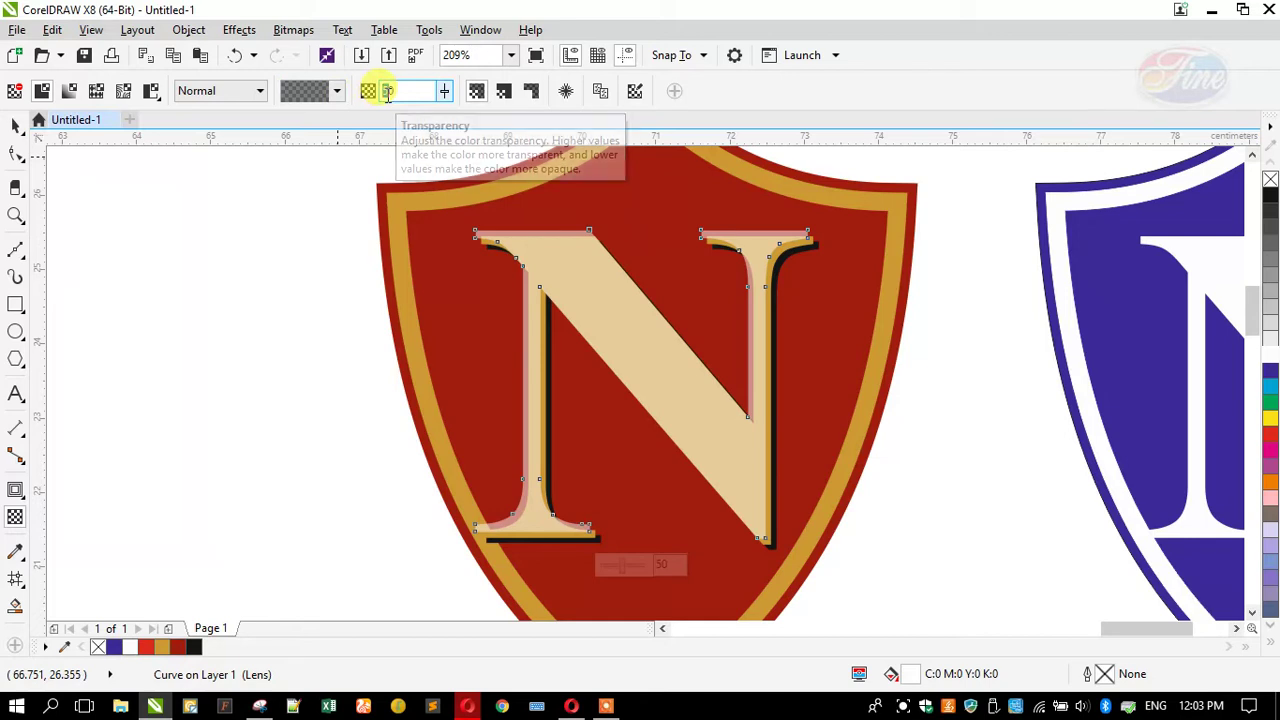
text(80)
key(Return)
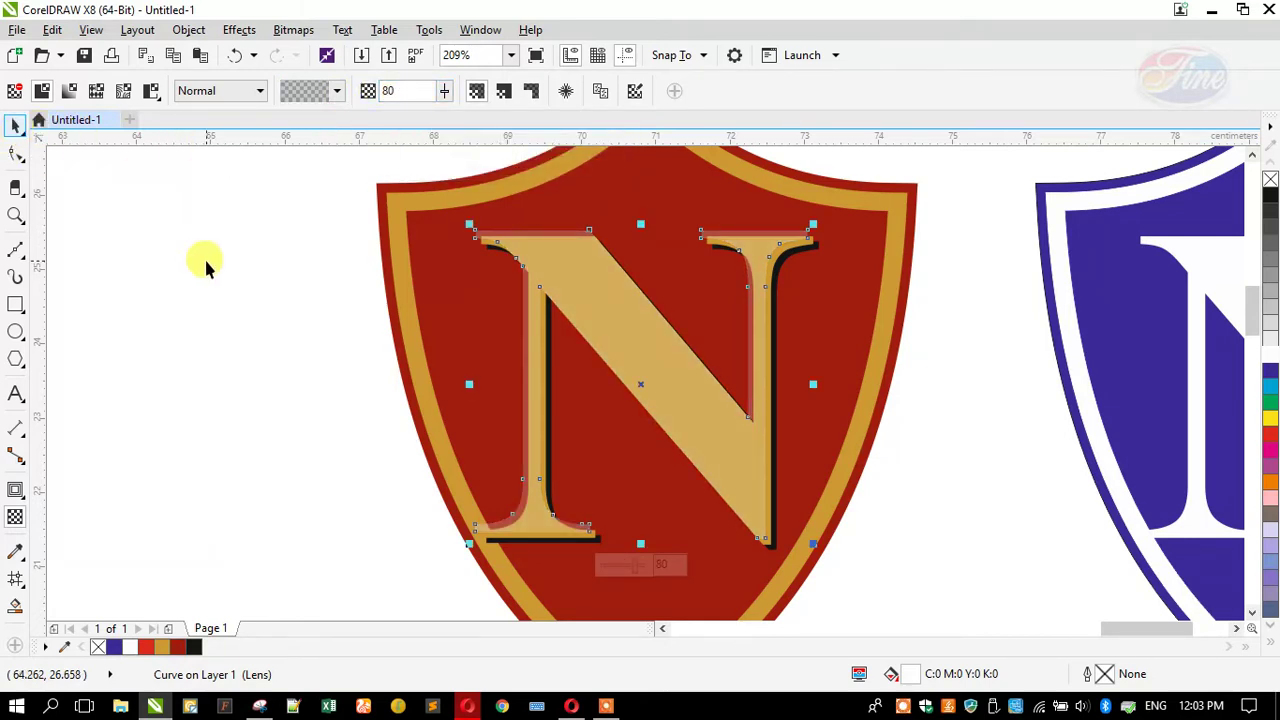
Delete the translucent white highlight N and the black shadow N from the red shield
scroll(666, 314, down, 3)
click(390, 316)
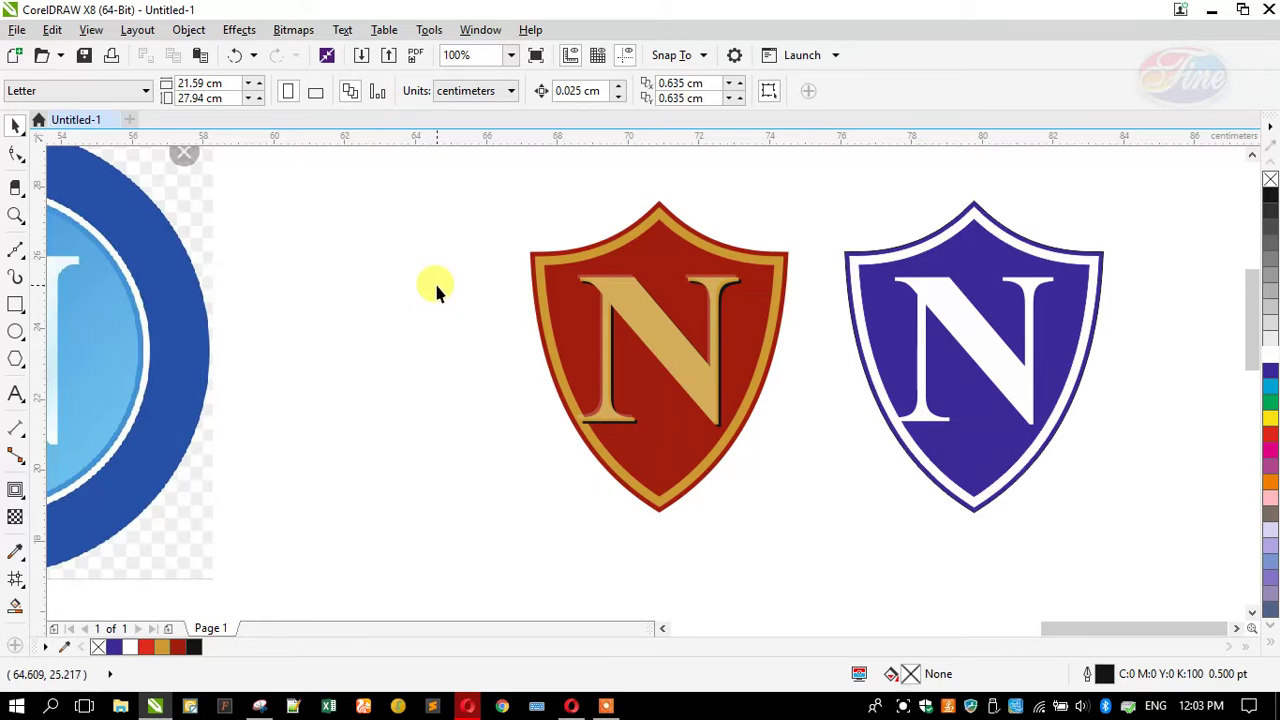
click(598, 289)
key(Escape)
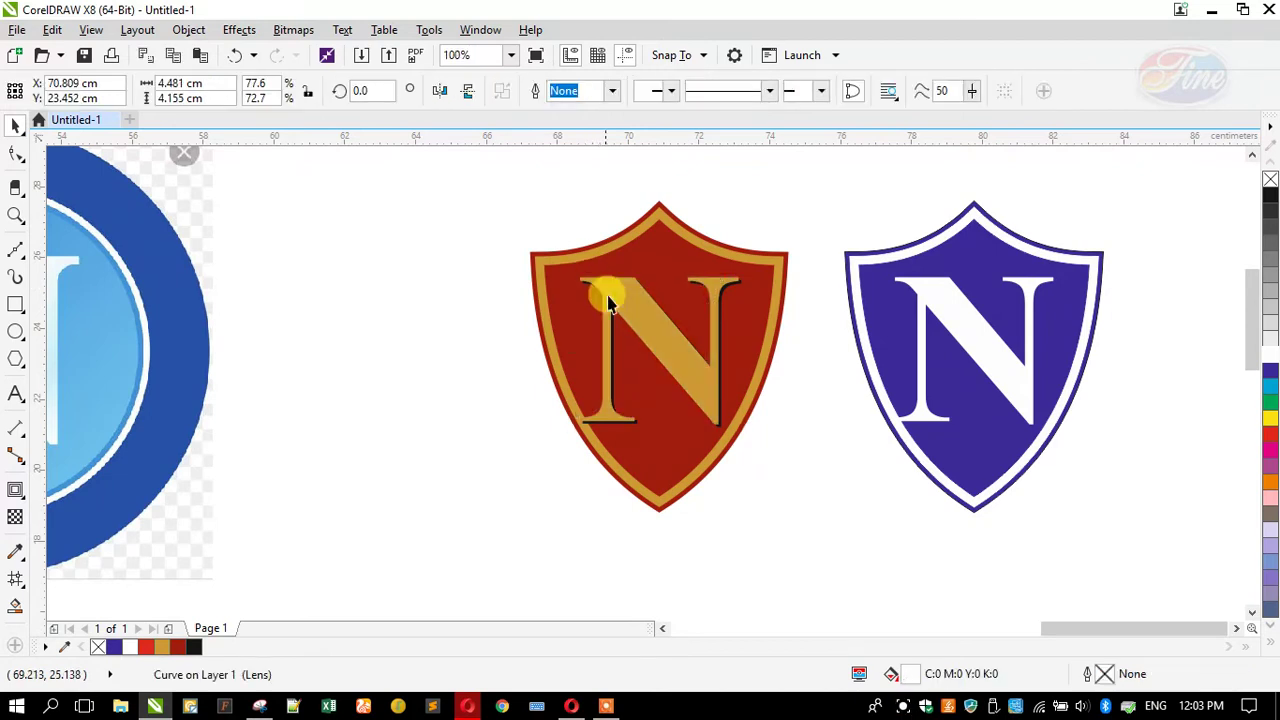
scroll(720, 430, up, 2)
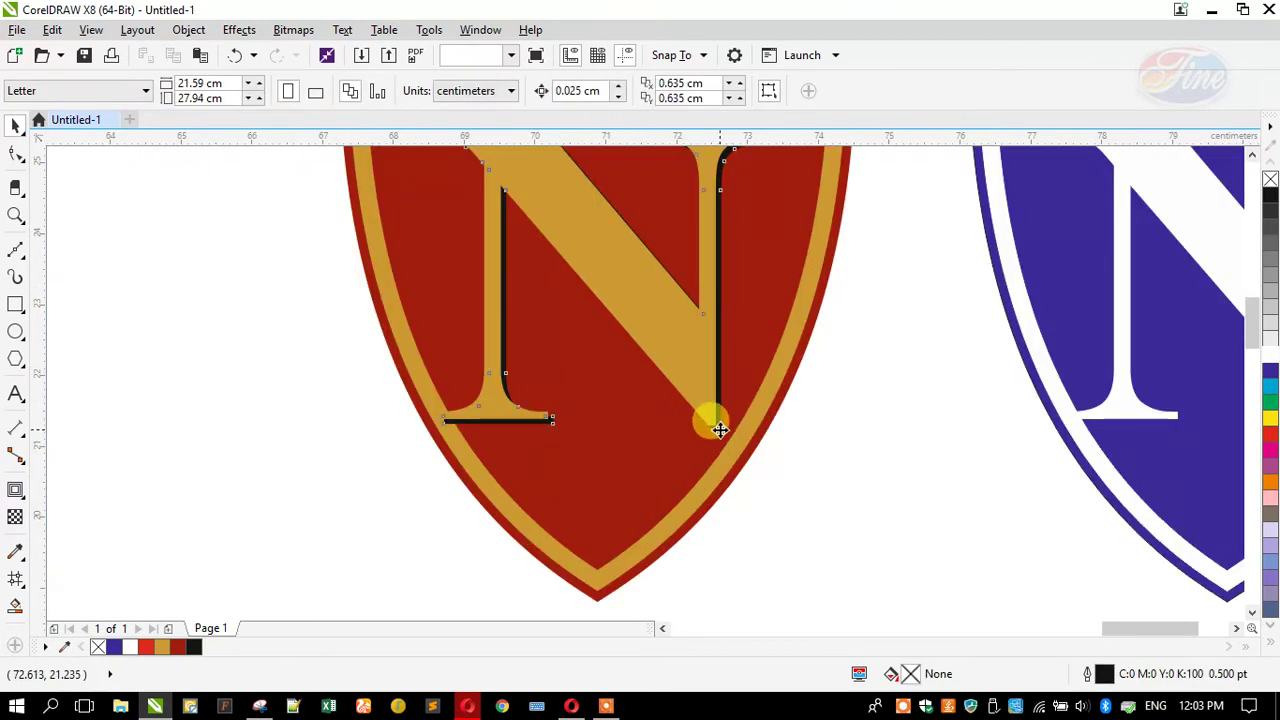
Fill the N and the gold border of the red shield with light gold, C0 M20 Y60 K20
click(578, 262)
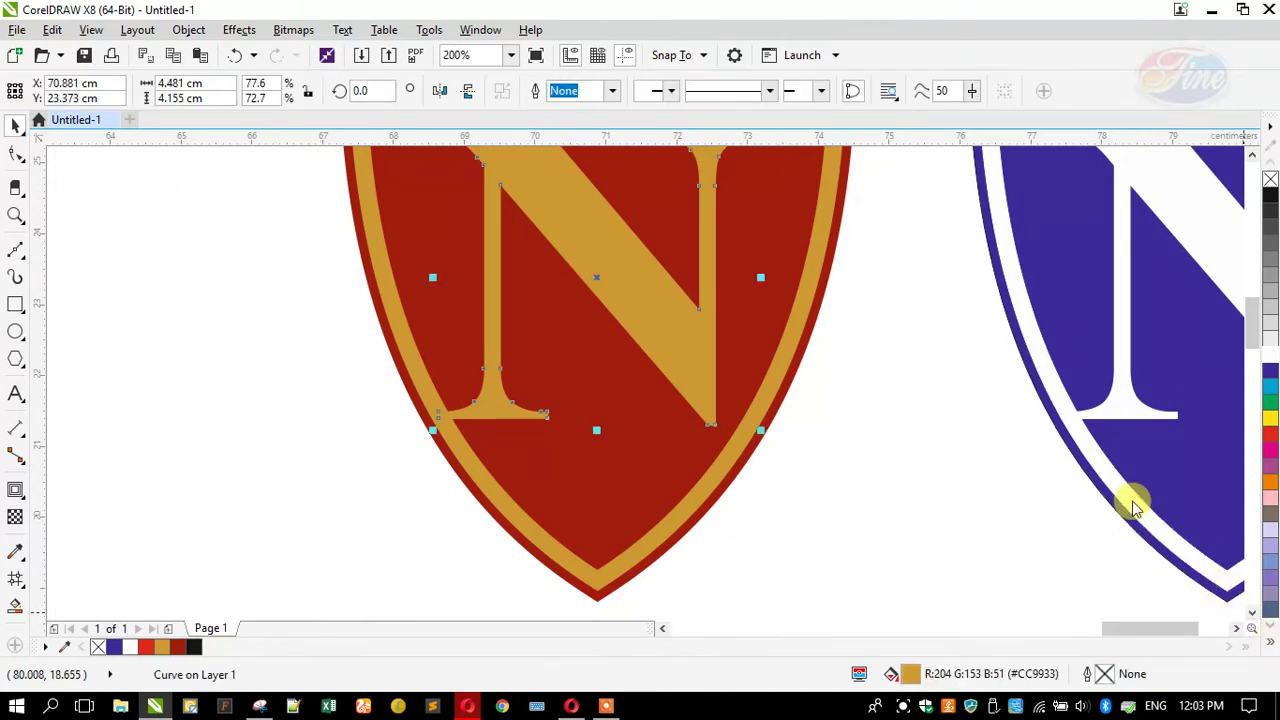
mouse_move(1200, 306)
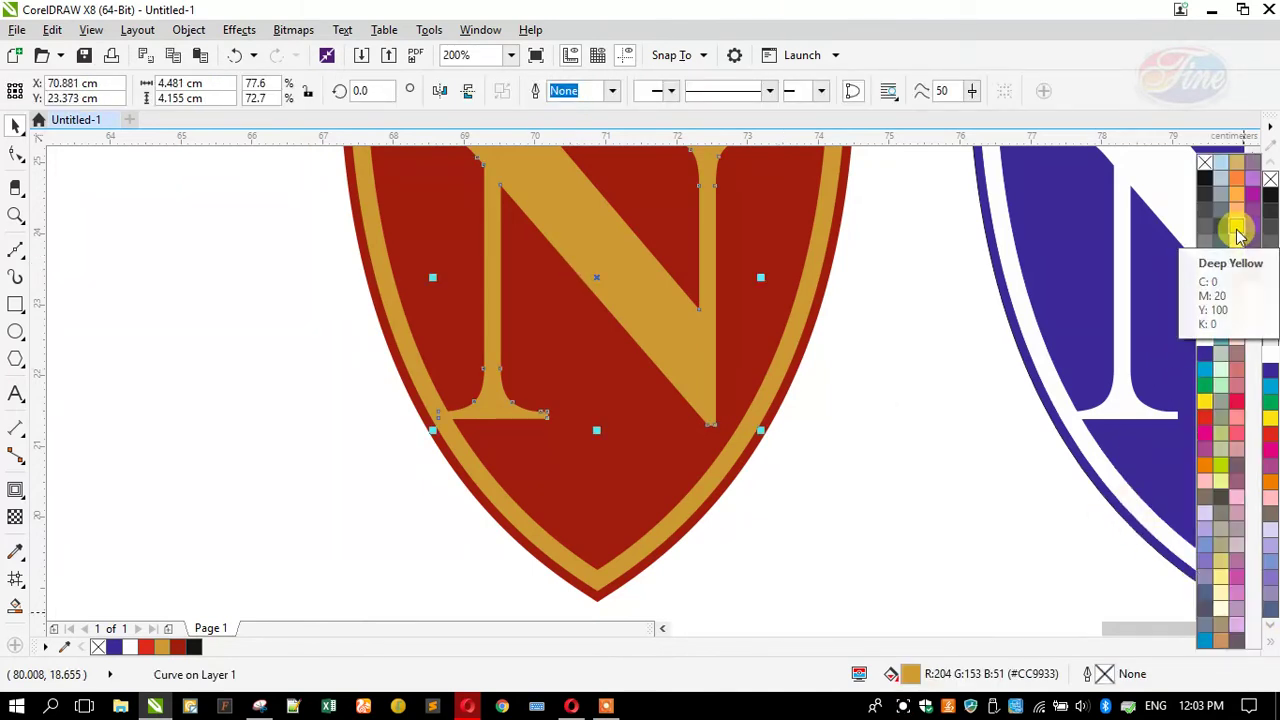
click(1215, 178)
click(652, 436)
click(500, 500)
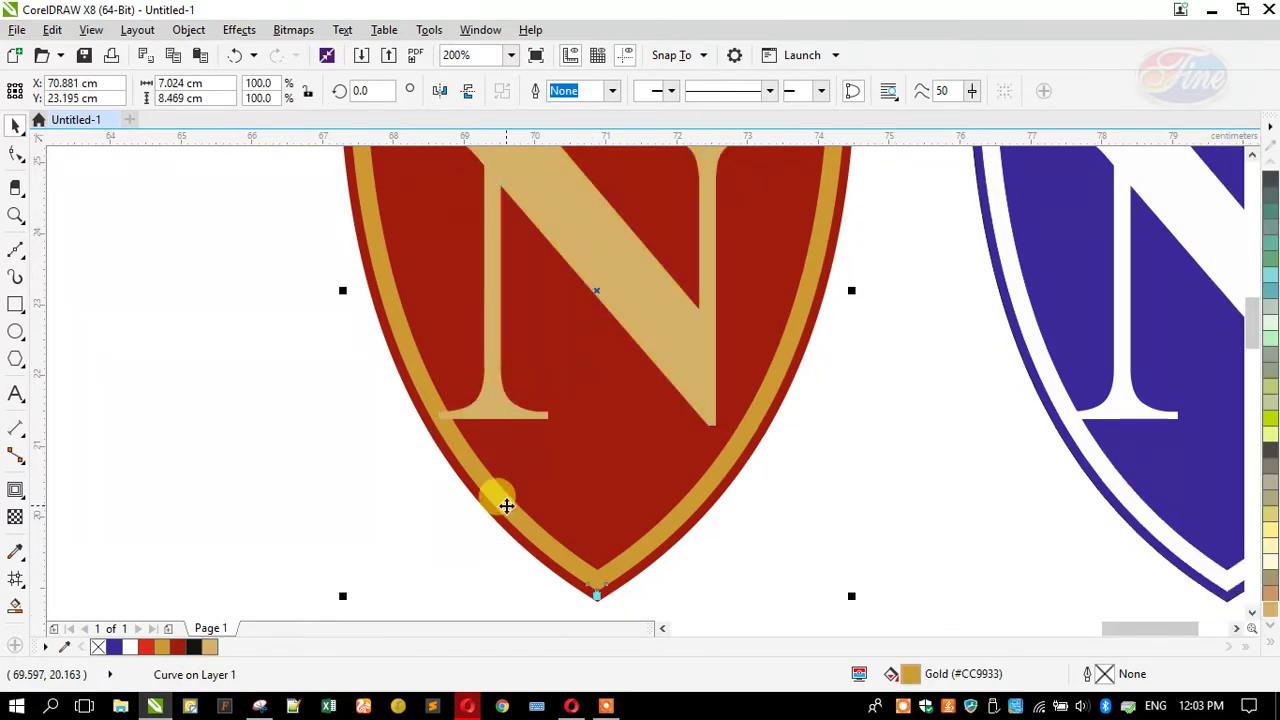
scroll(611, 423, down, 2)
scroll(626, 375, up, 1)
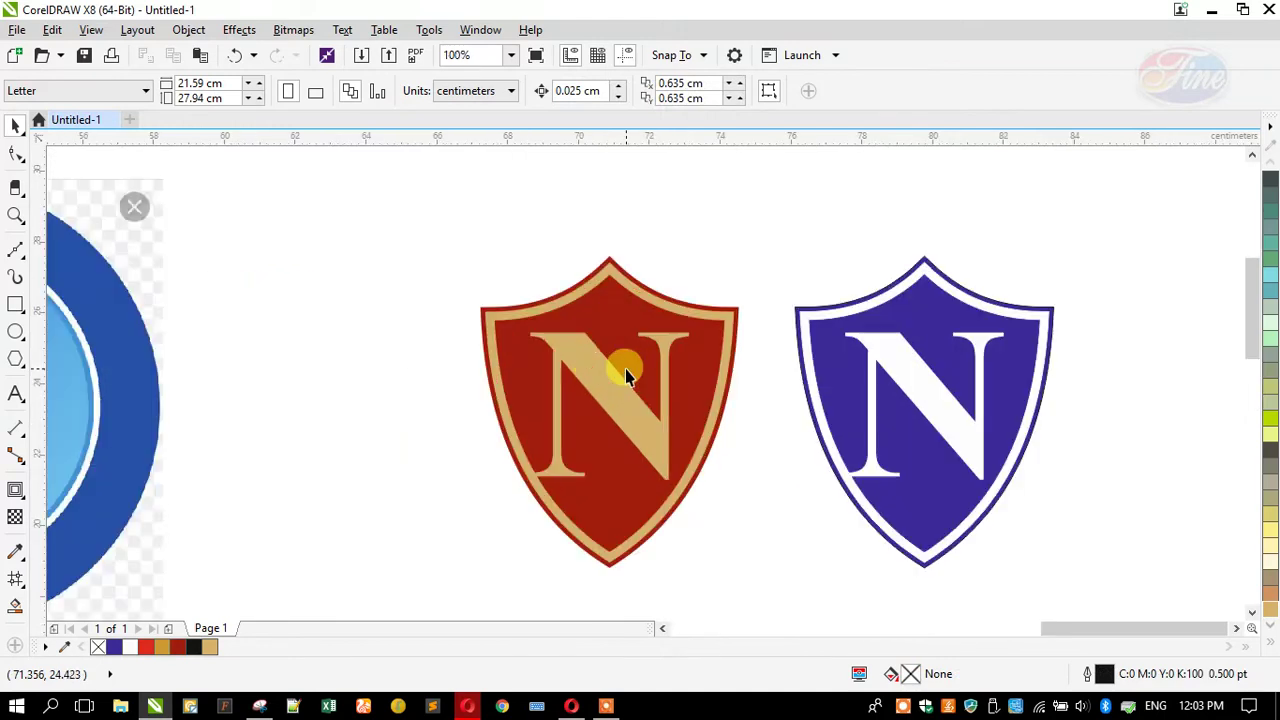
click(596, 300)
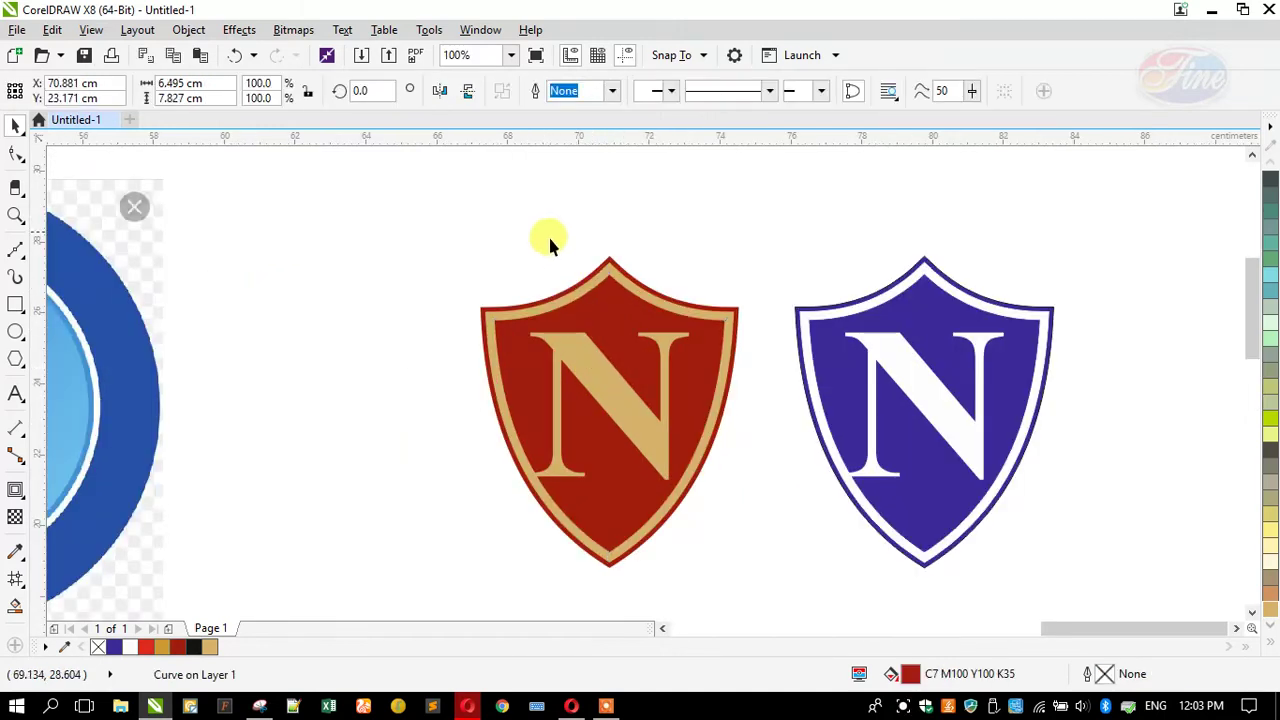
click(592, 331)
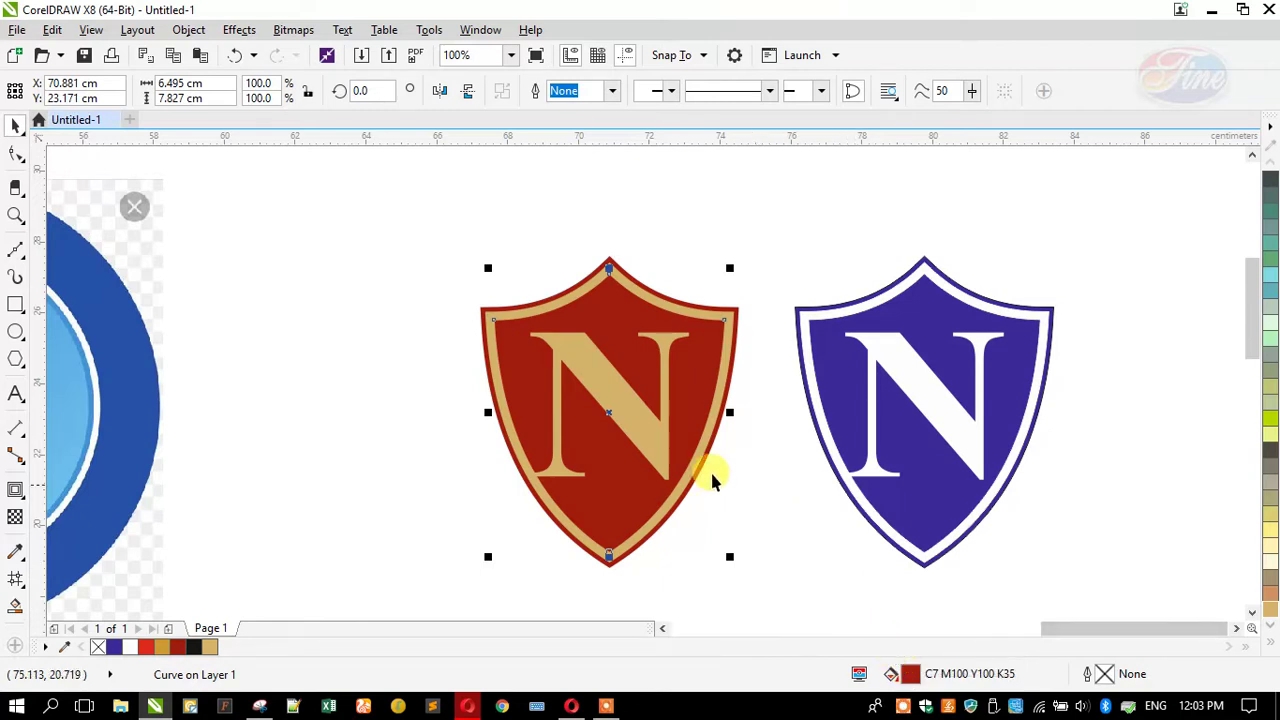
click(424, 300)
click(514, 334)
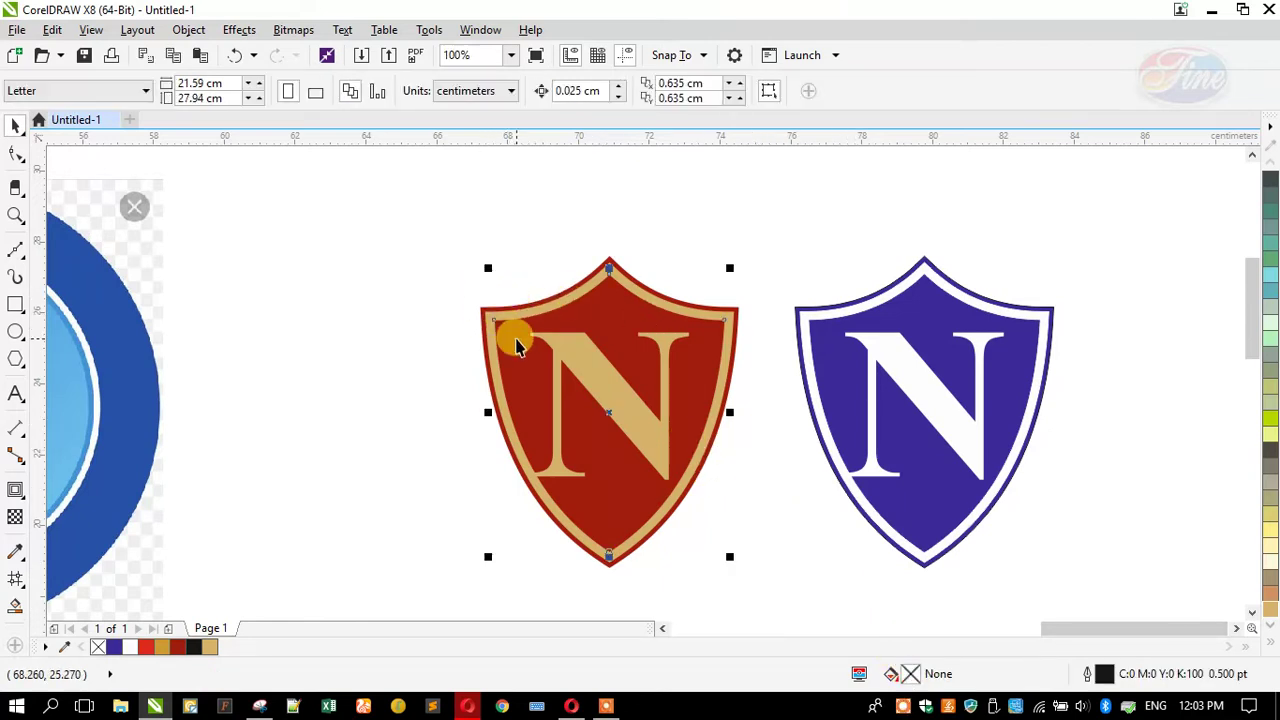
click(443, 337)
click(555, 348)
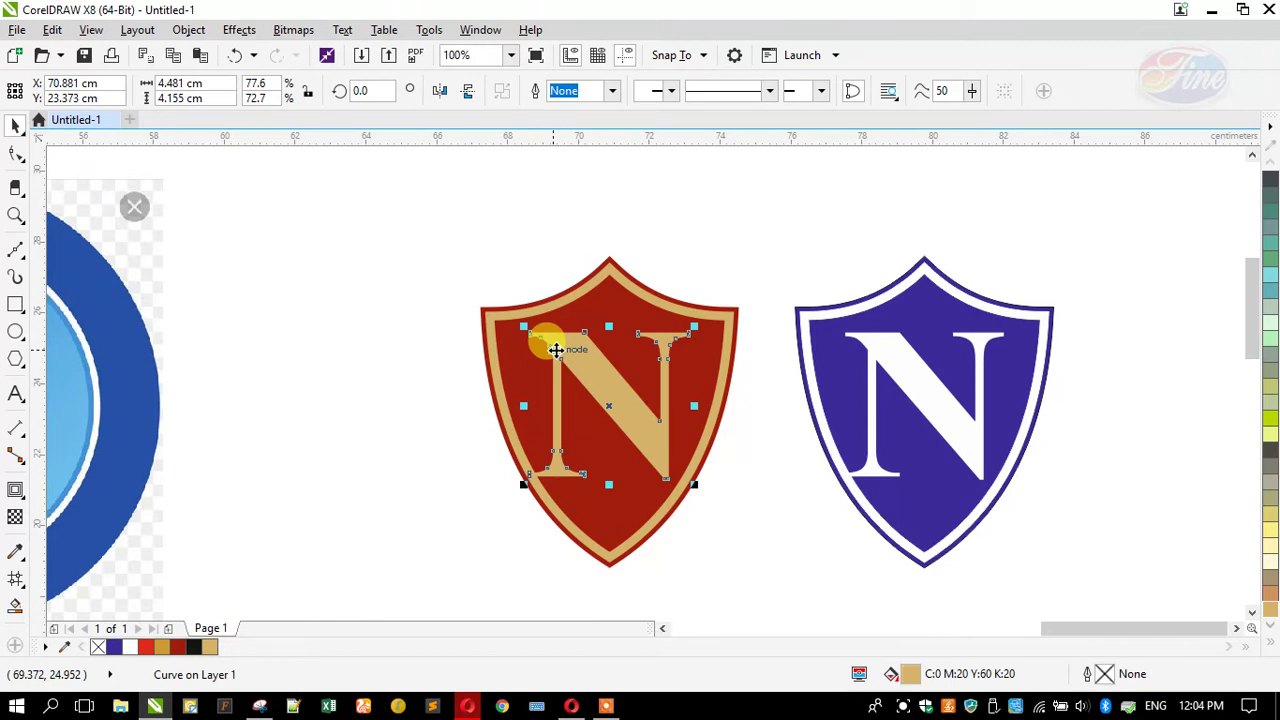
Move all four objects of the red and gold shield to the right side of the blue shield
drag(421, 209, 786, 589)
drag(643, 443, 500, 405)
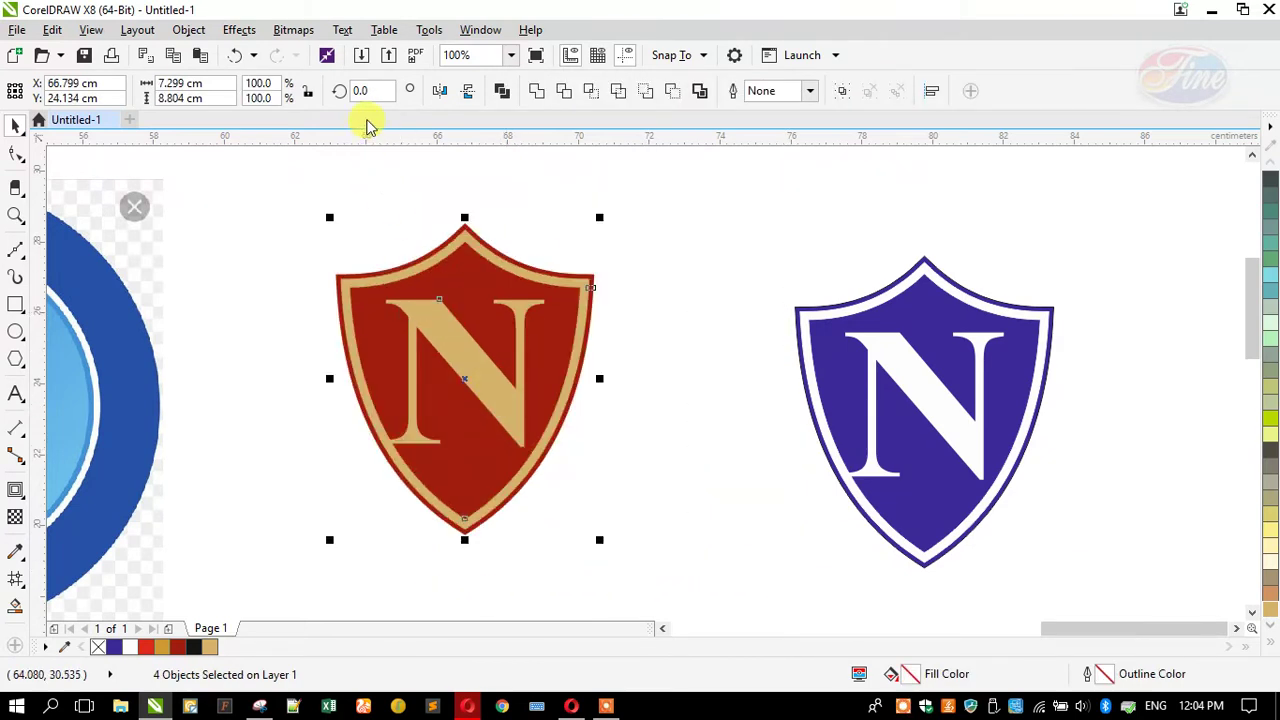
scroll(343, 266, down, 2)
drag(380, 294, 777, 309)
scroll(912, 284, up, 2)
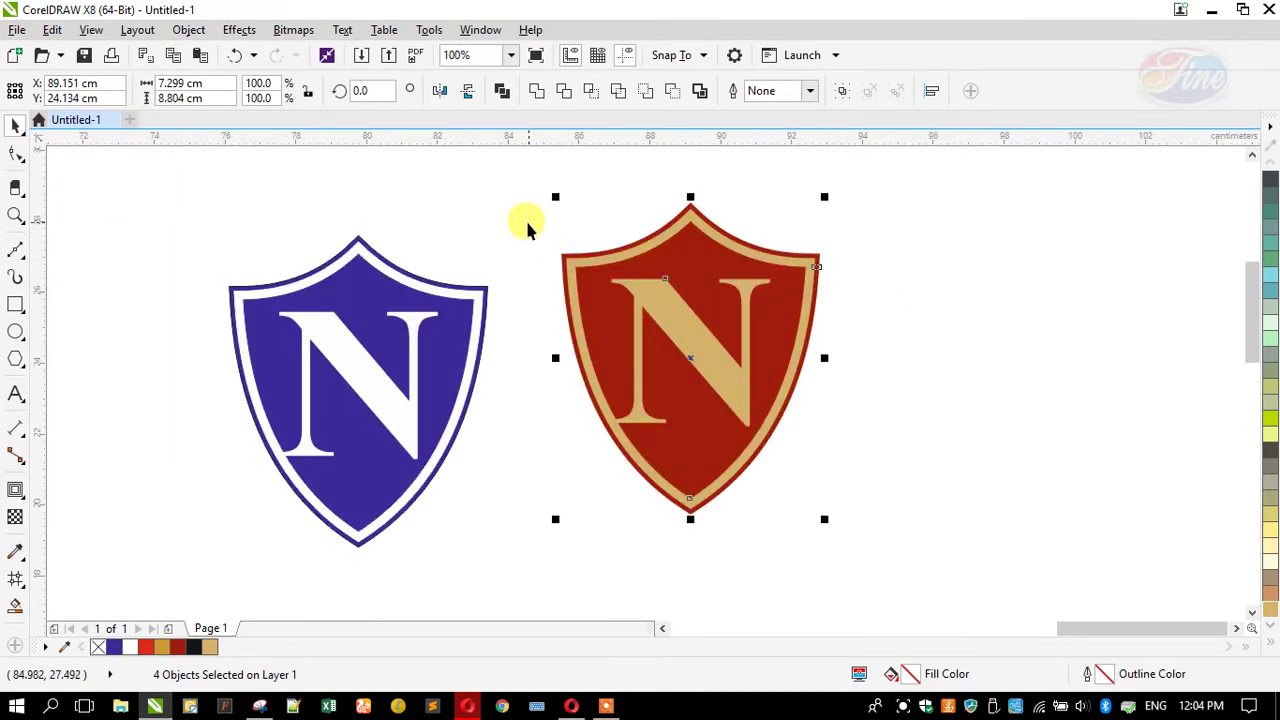
click(487, 224)
Draw a rectangle about 9.1 cm wide and 9.87 cm high around the red and gold shield
click(15, 304)
drag(534, 185, 857, 537)
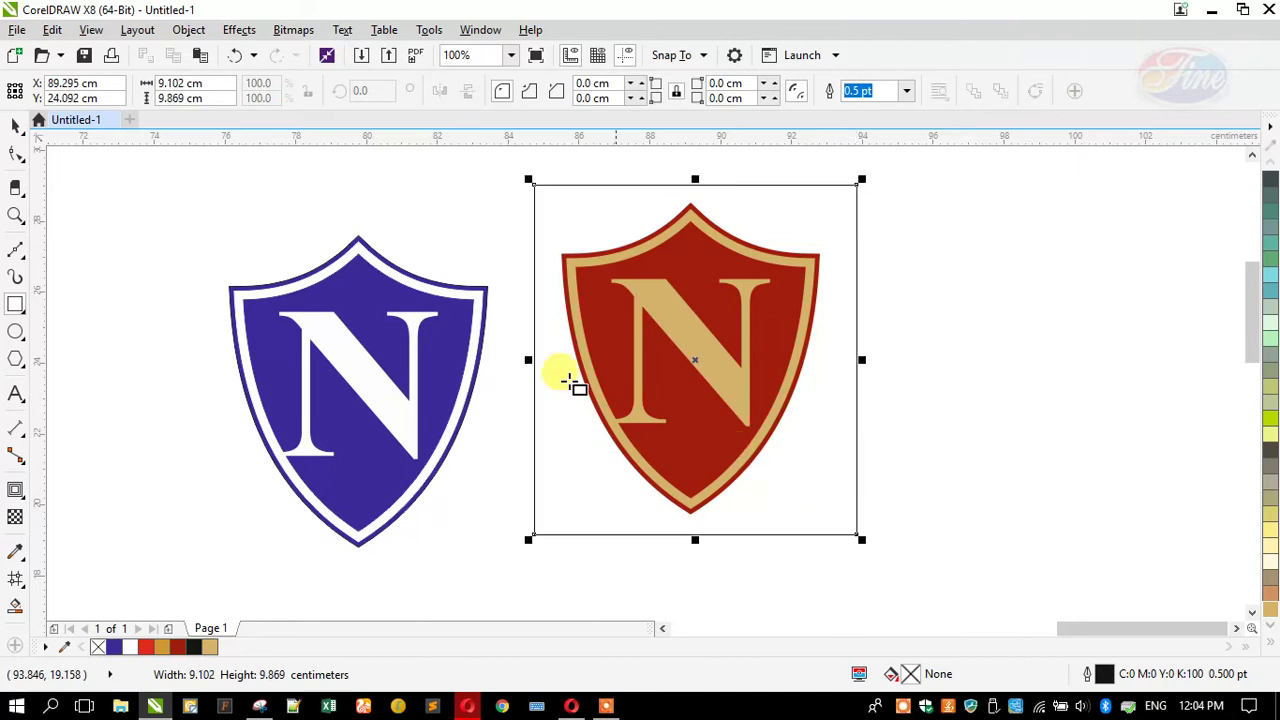
click(17, 124)
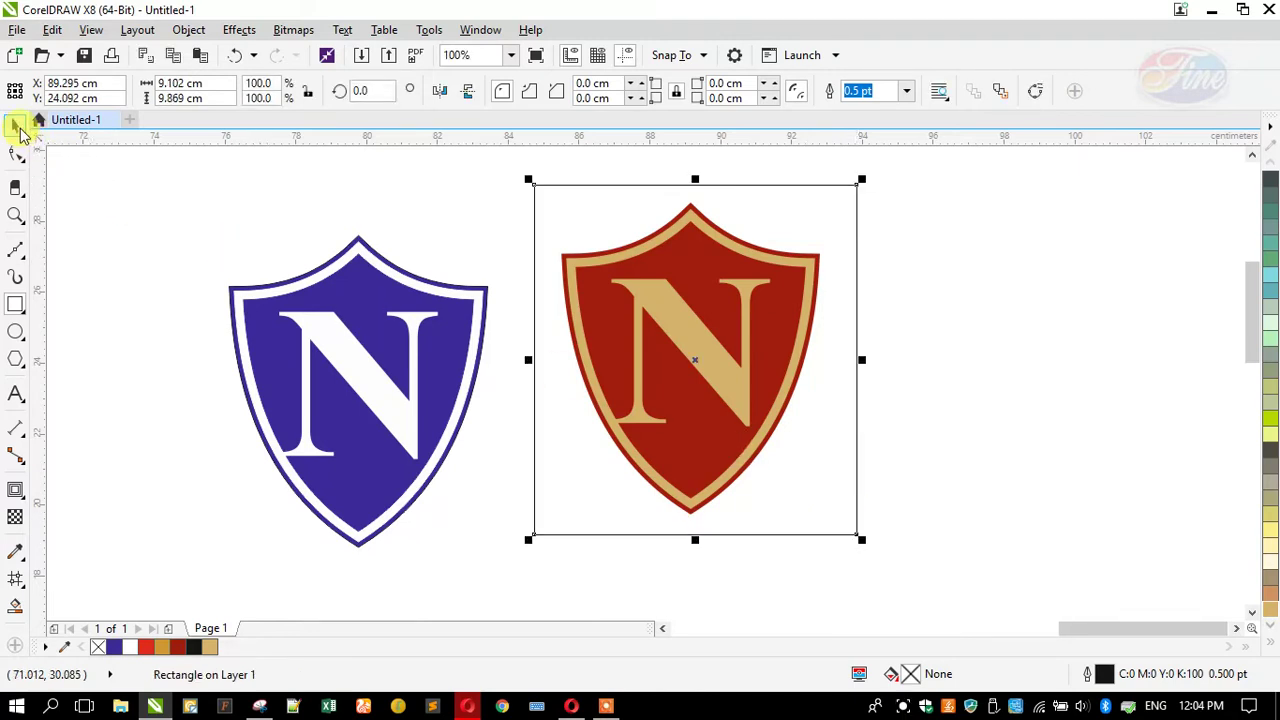
Group the four objects of the red and gold shield and centre the group within the surrounding rectangle
click(683, 418)
drag(502, 148, 835, 526)
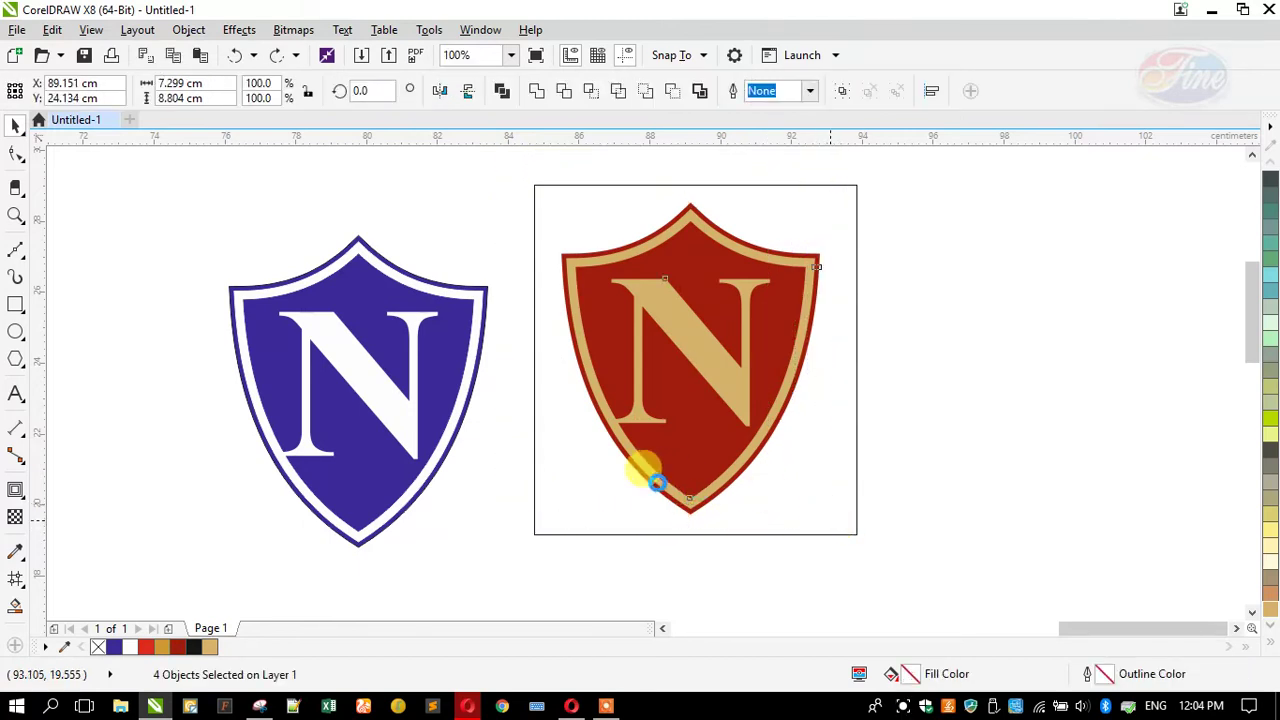
shift+click(594, 457)
key(e)
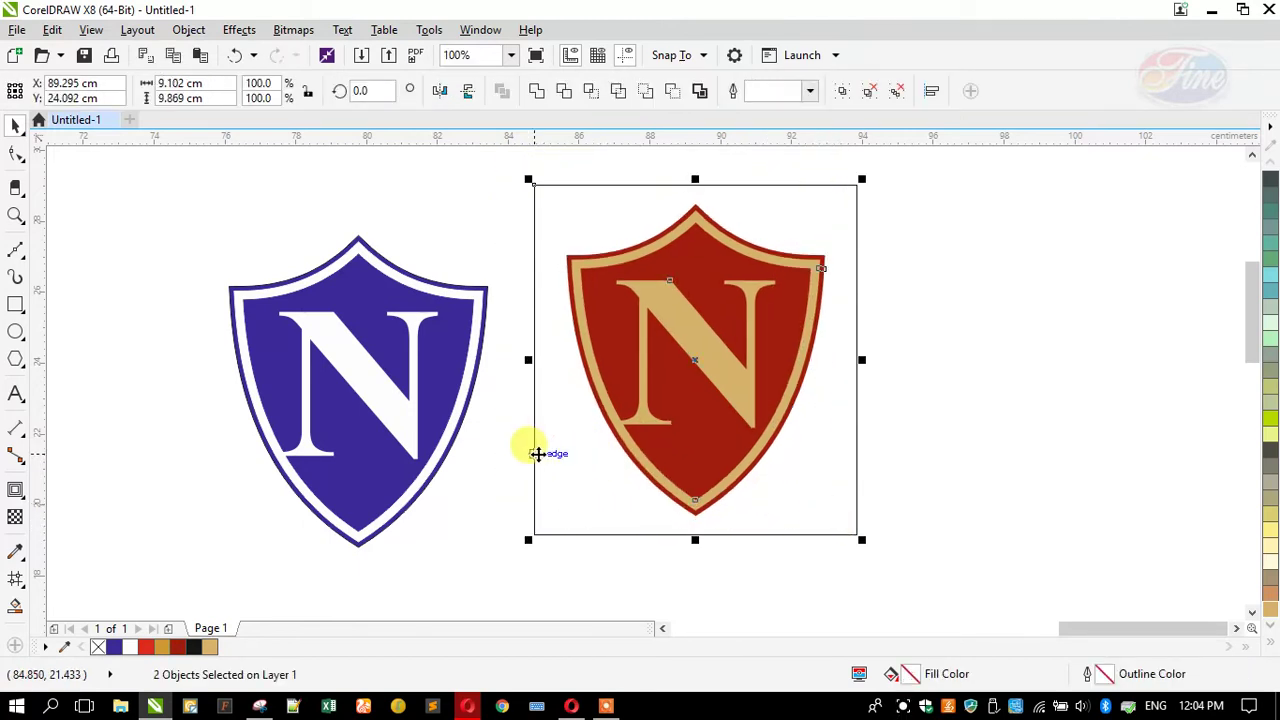
Give the rectangle around the red shield a white fill and white outline, and place it behind the shield
shift+click(766, 457)
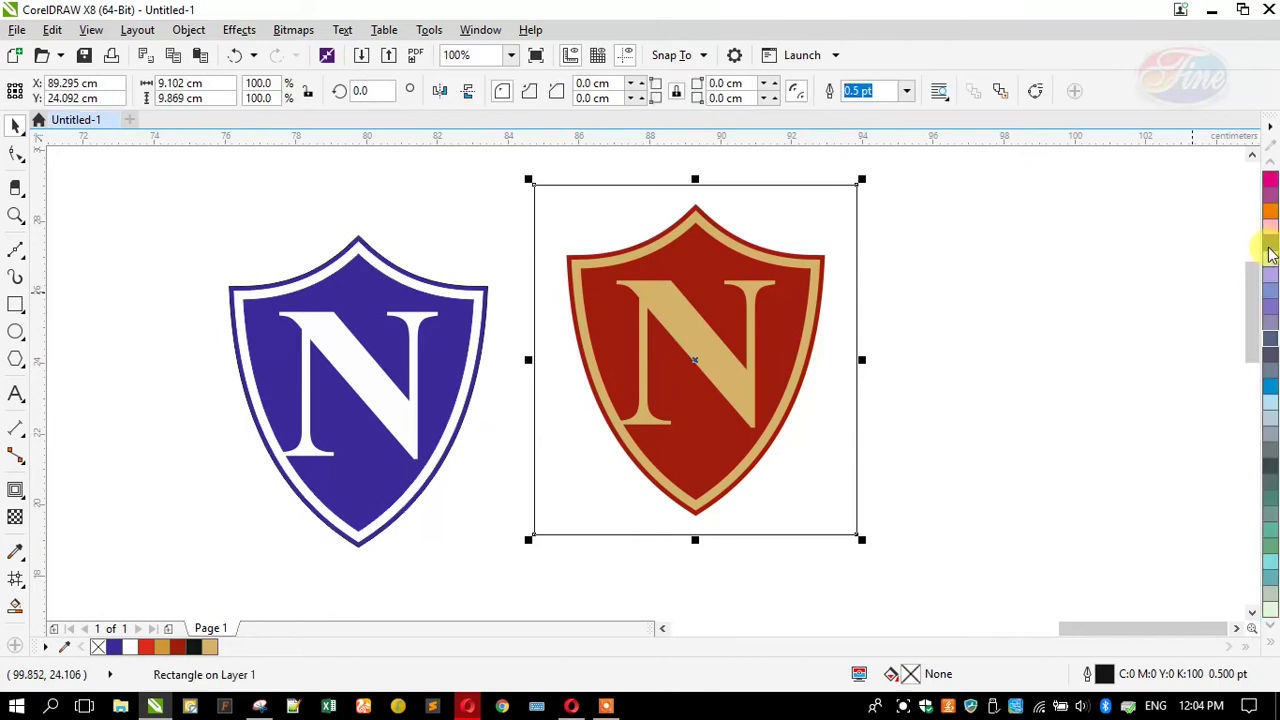
right_click(1270, 178)
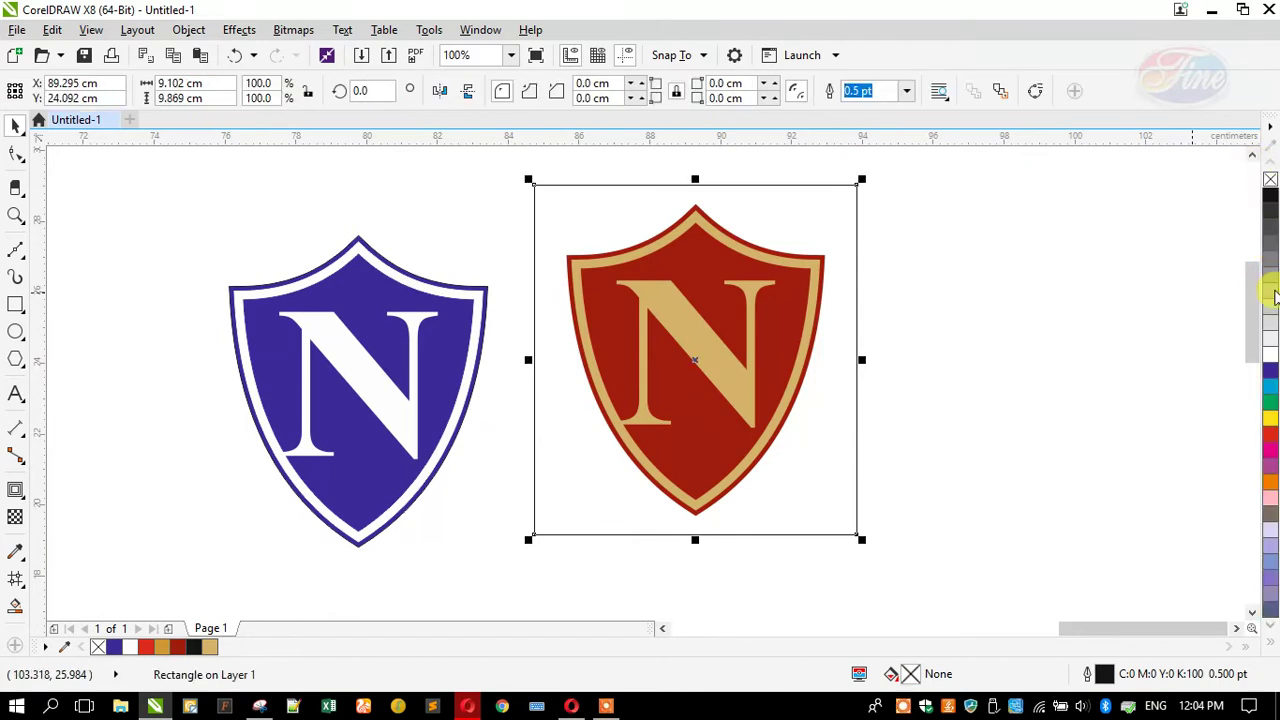
click(1268, 358)
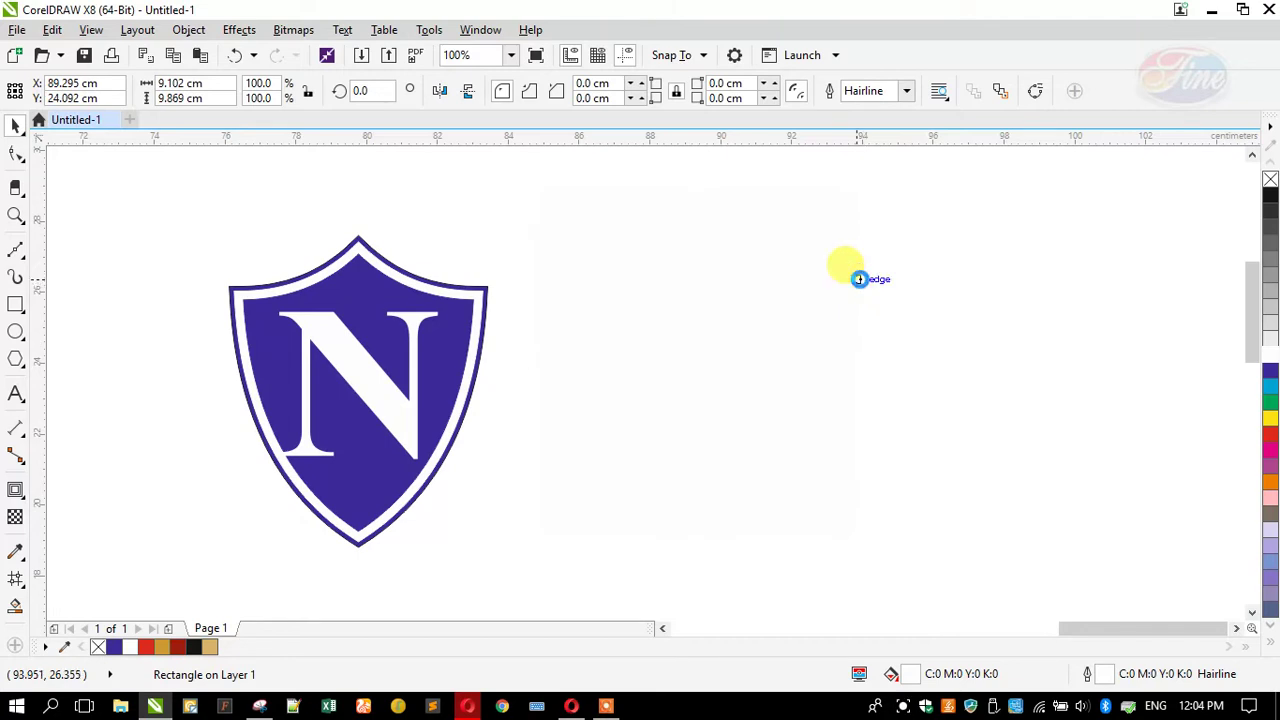
Convert the red shield and its white rectangle together into a 300 dpi CMYK bitmap with anti-aliasing and a transparent background
drag(494, 160, 998, 542)
click(293, 29)
click(311, 51)
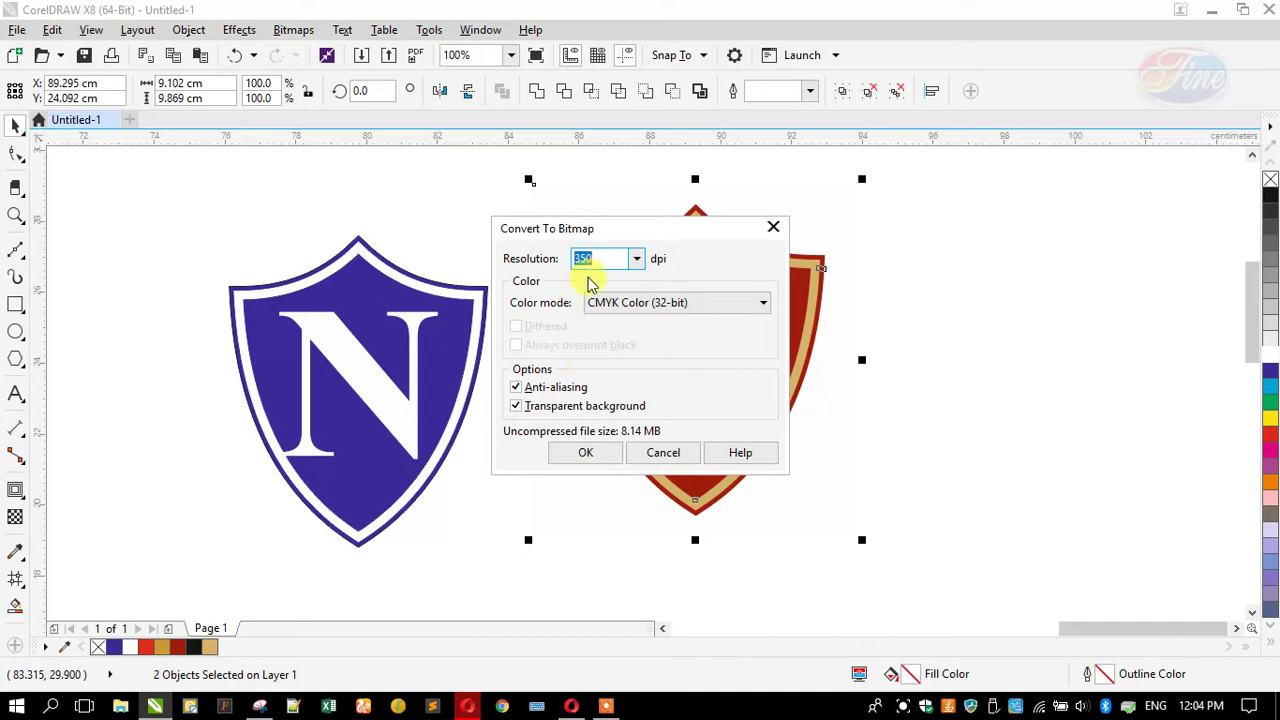
text(300)
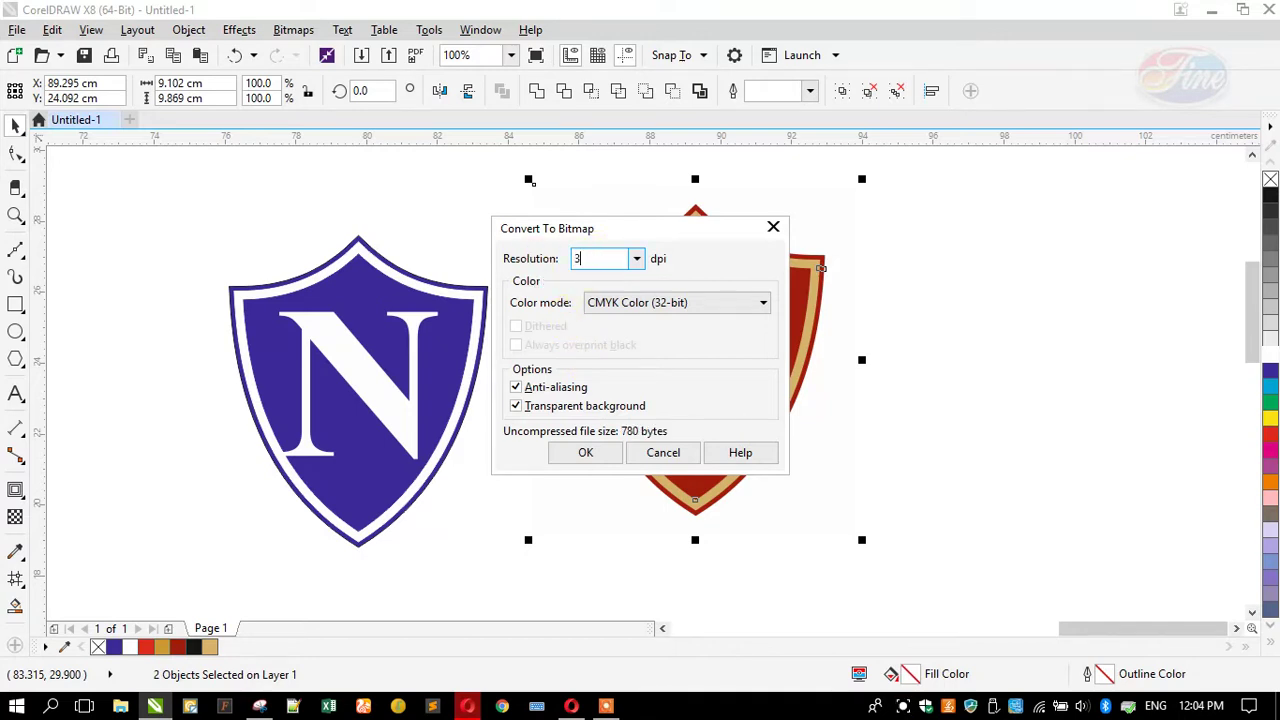
click(586, 452)
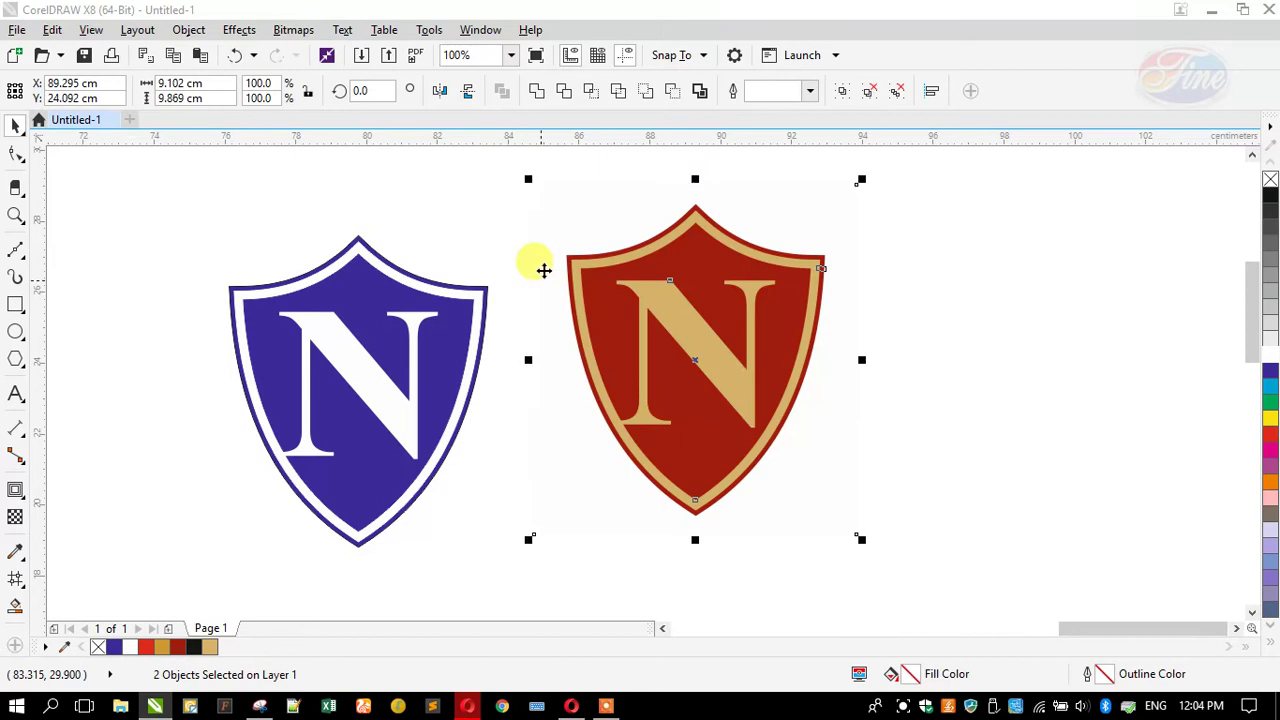
Open the red shield bitmap for editing in Corel PHOTO-PAINT and maximize its window
click(518, 95)
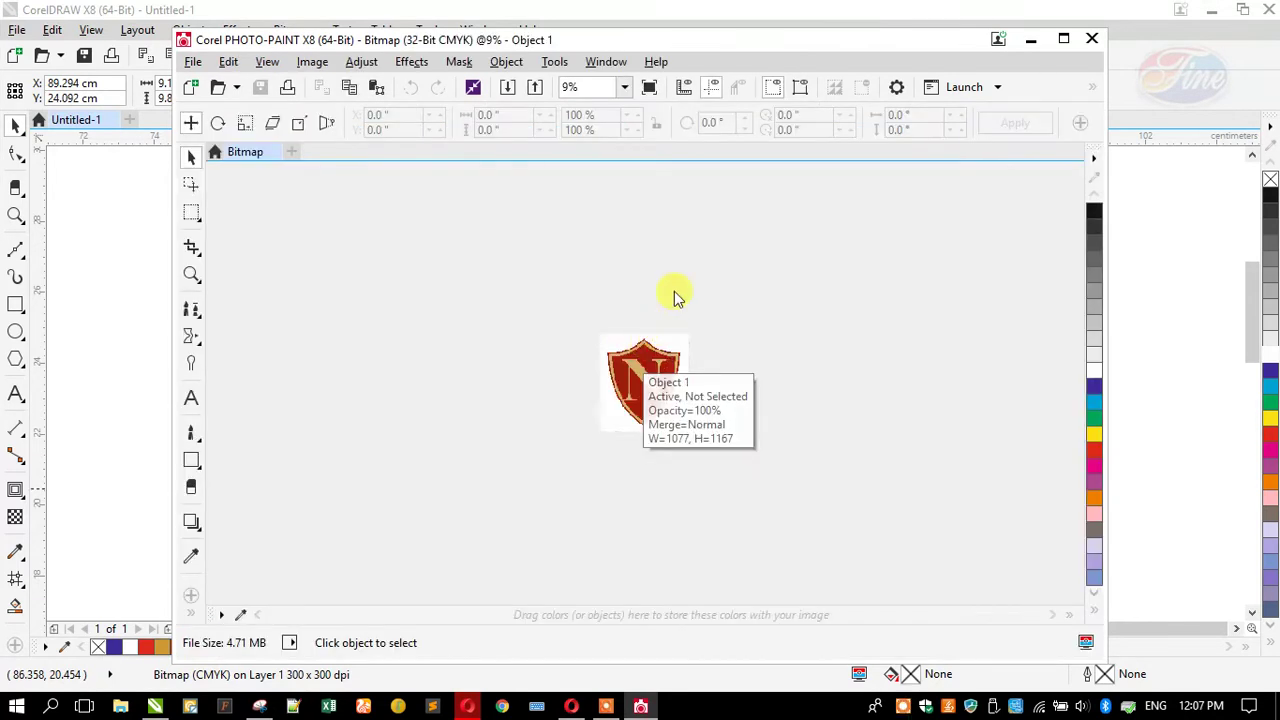
double_click(710, 42)
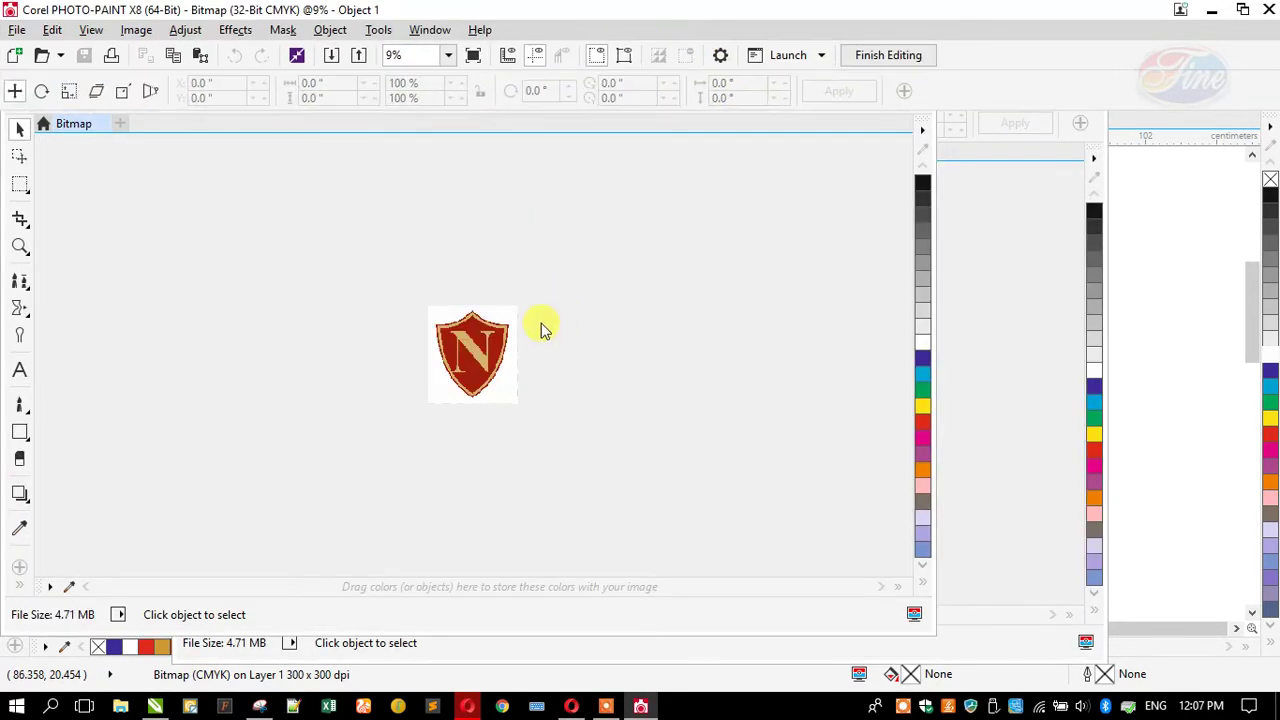
scroll(643, 375, up, 3)
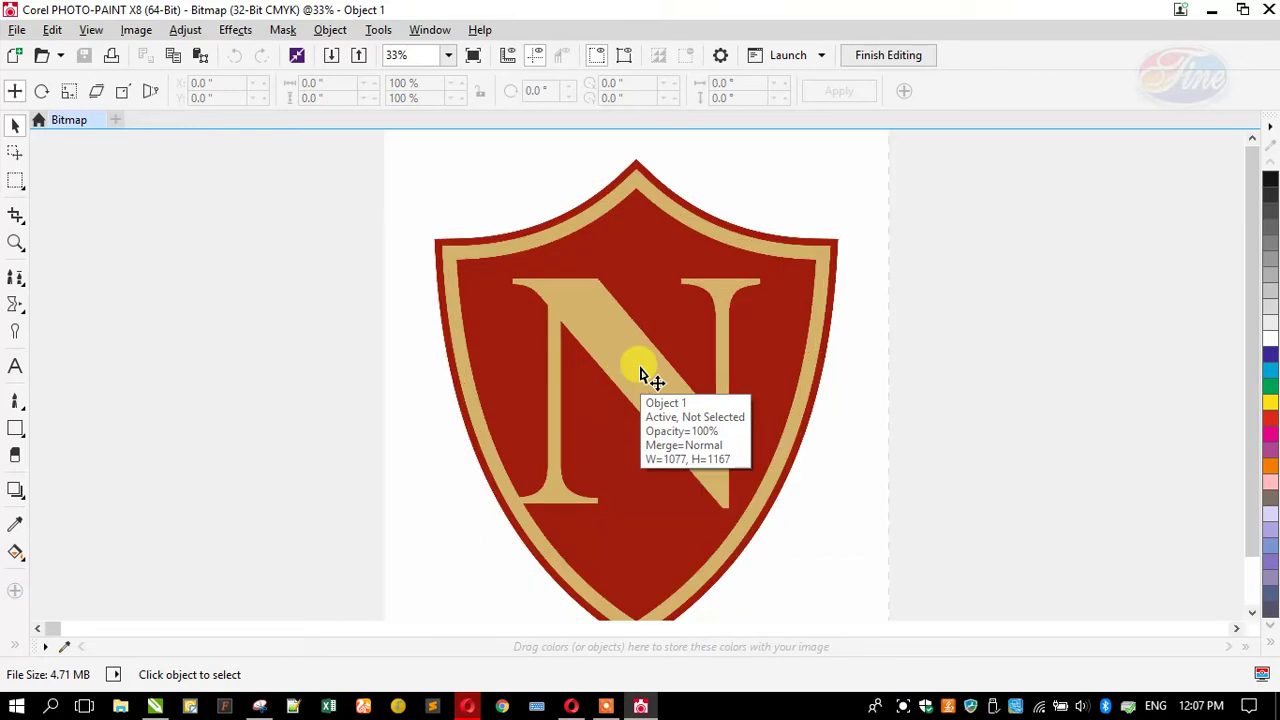
Start the Plastic texture effect on the shield bitmap and set its smoothness to 73
click(230, 36)
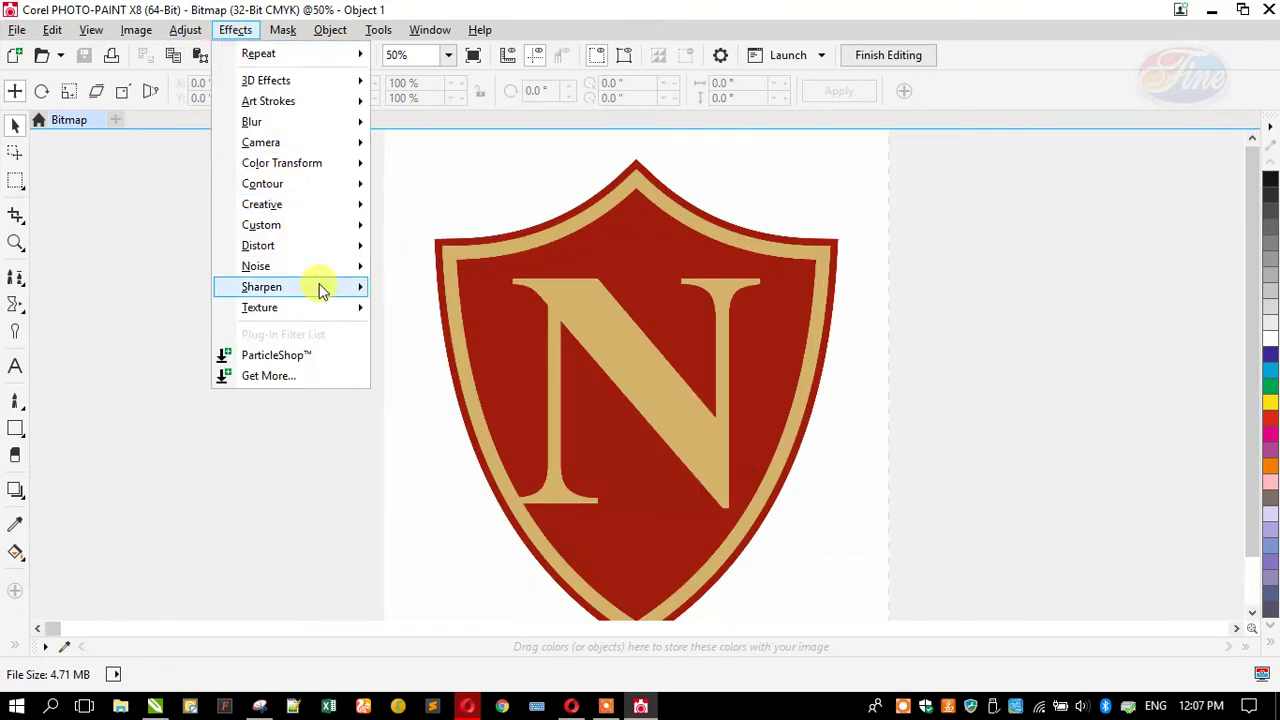
mouse_move(328, 316)
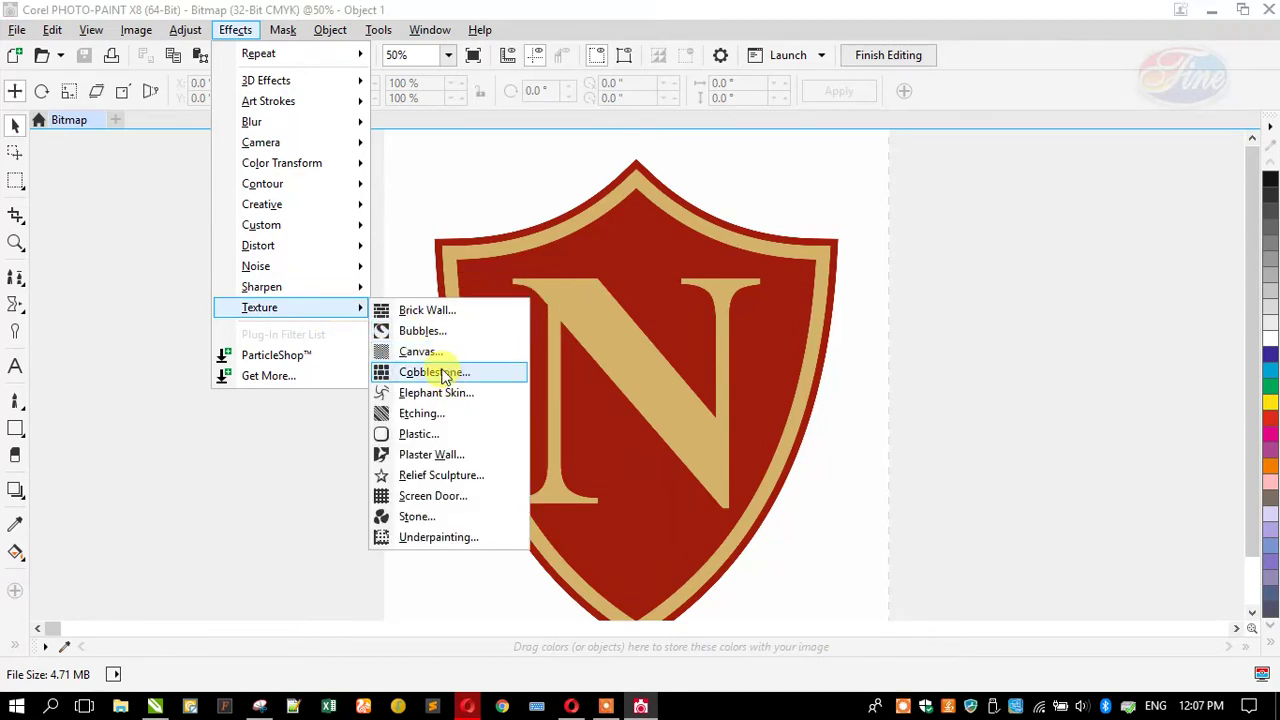
click(437, 428)
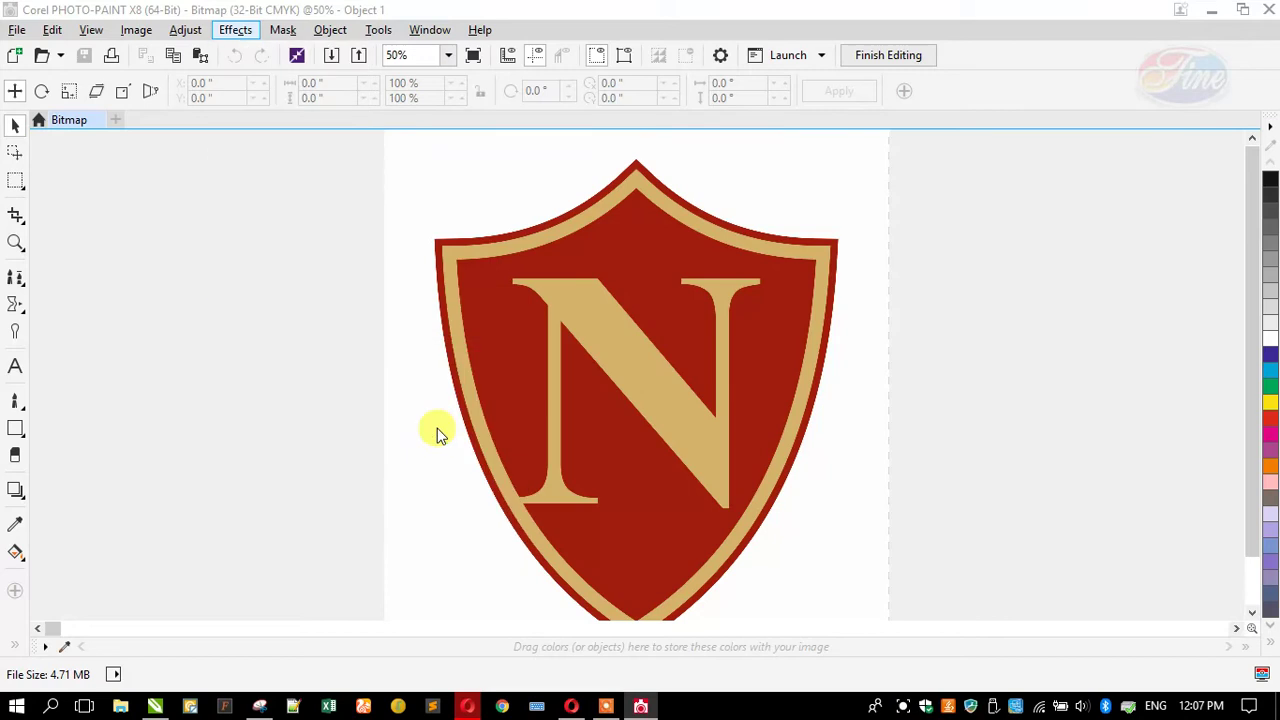
drag(474, 249, 140, 136)
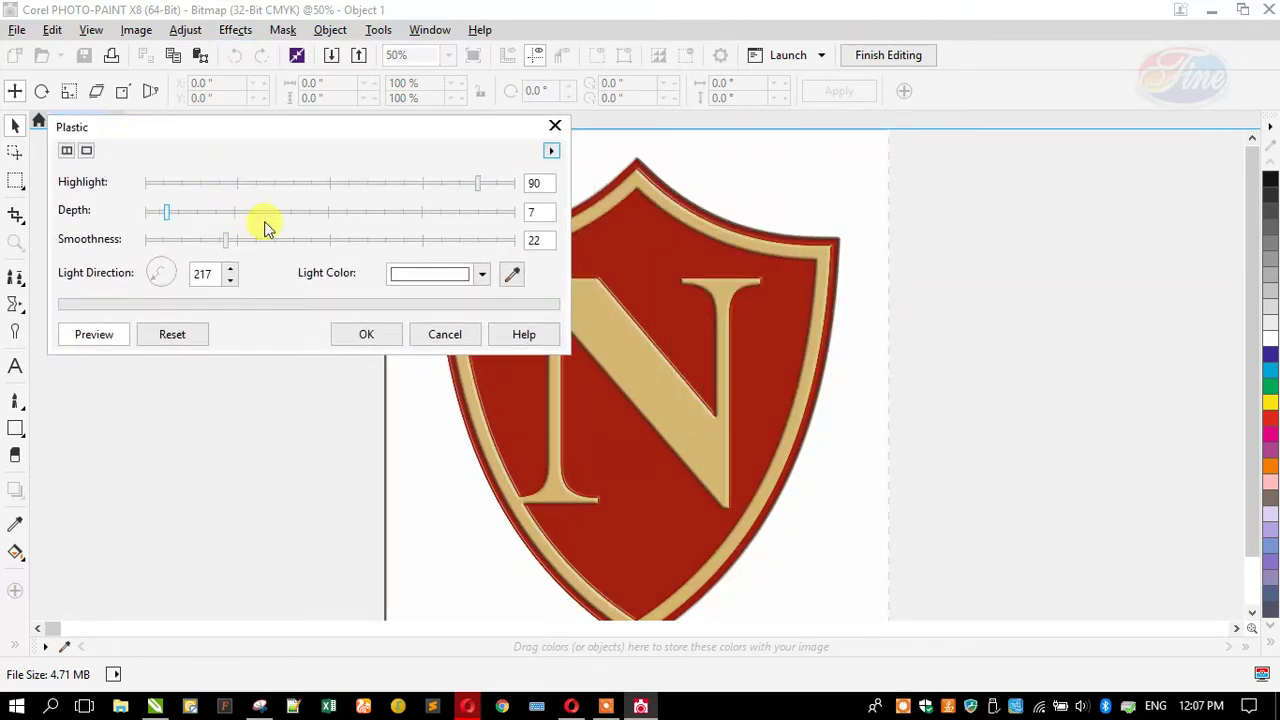
click(291, 243)
drag(291, 243, 331, 246)
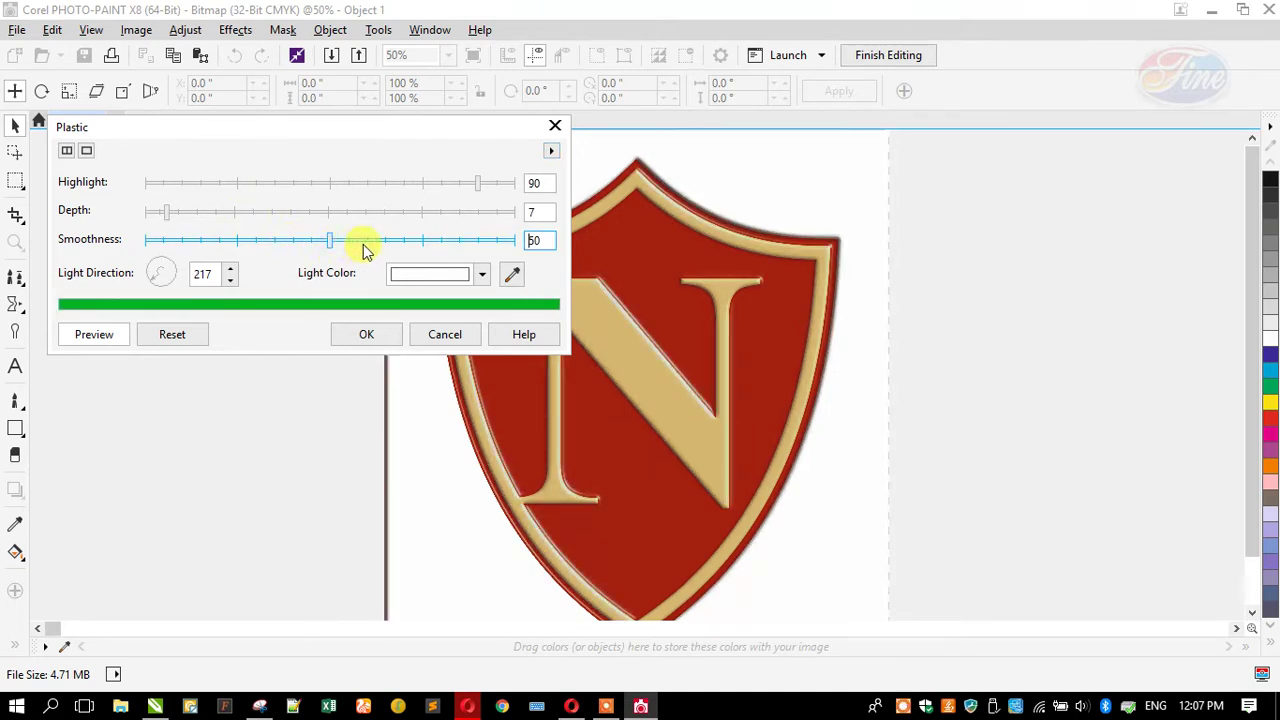
click(365, 243)
click(393, 244)
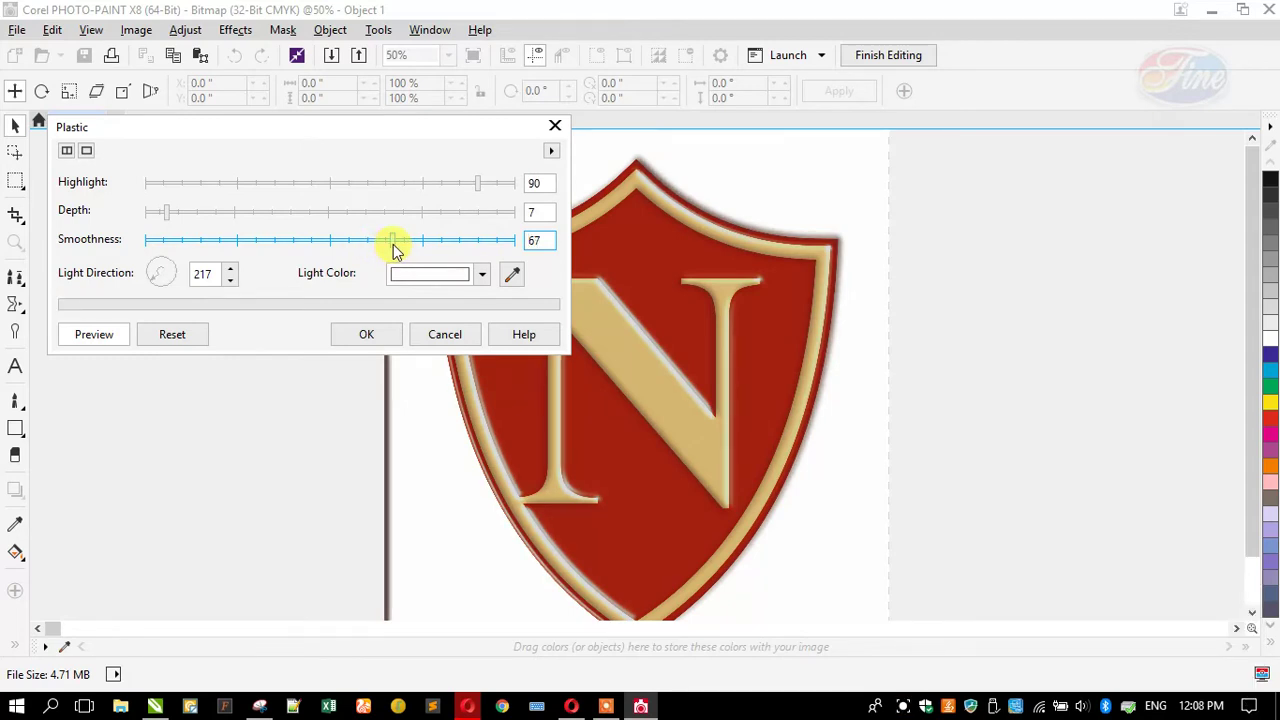
click(417, 244)
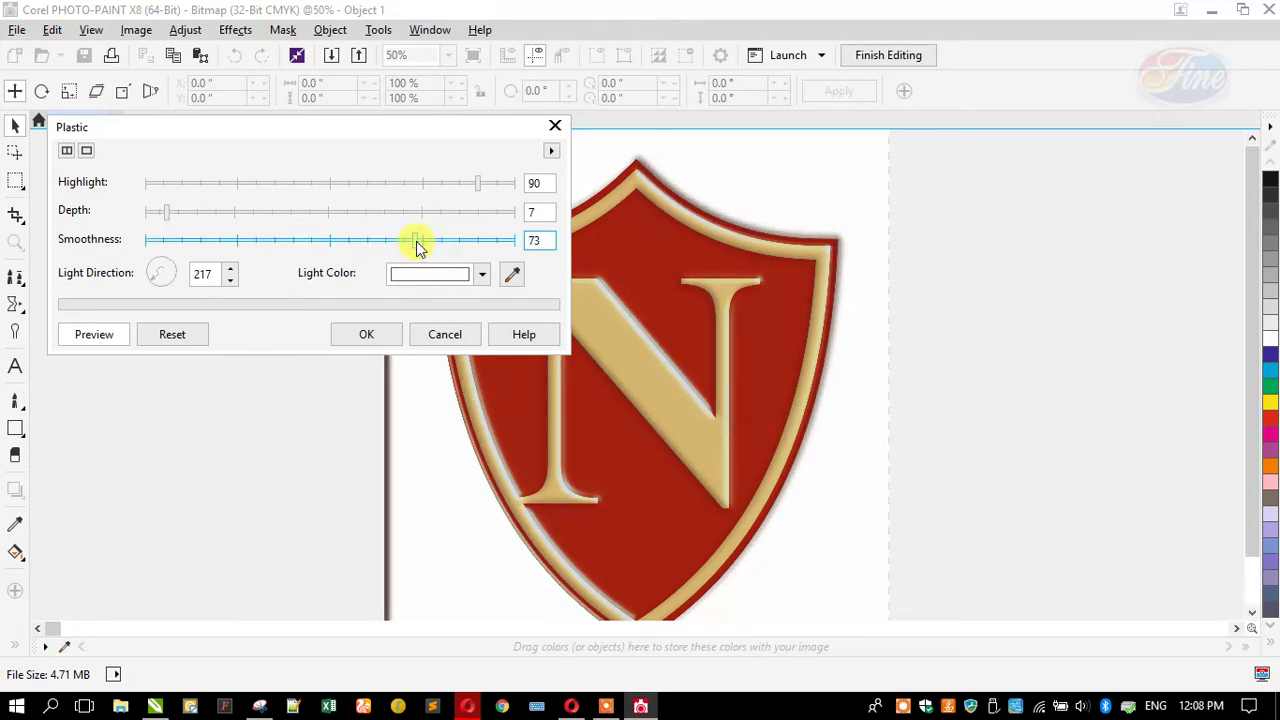
Set the Plastic effect's depth to 16, highlight to 79 and smoothness to 87
click(177, 213)
drag(190, 218, 203, 220)
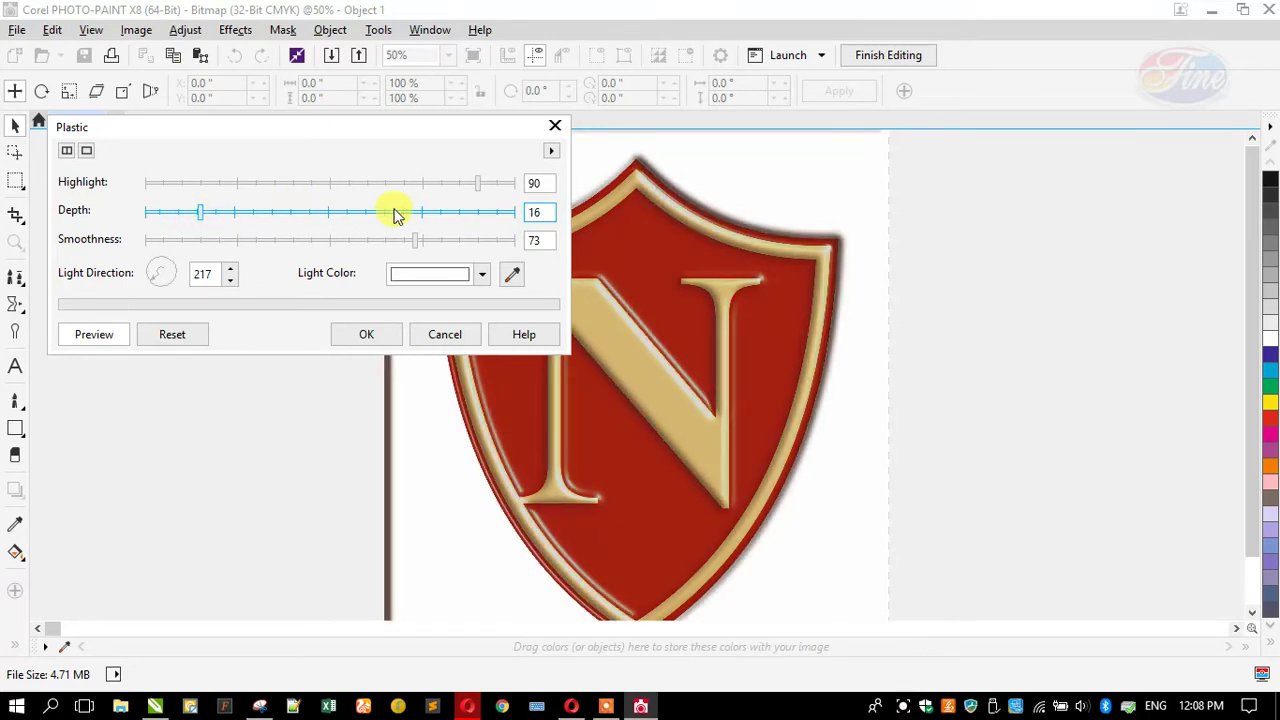
click(425, 186)
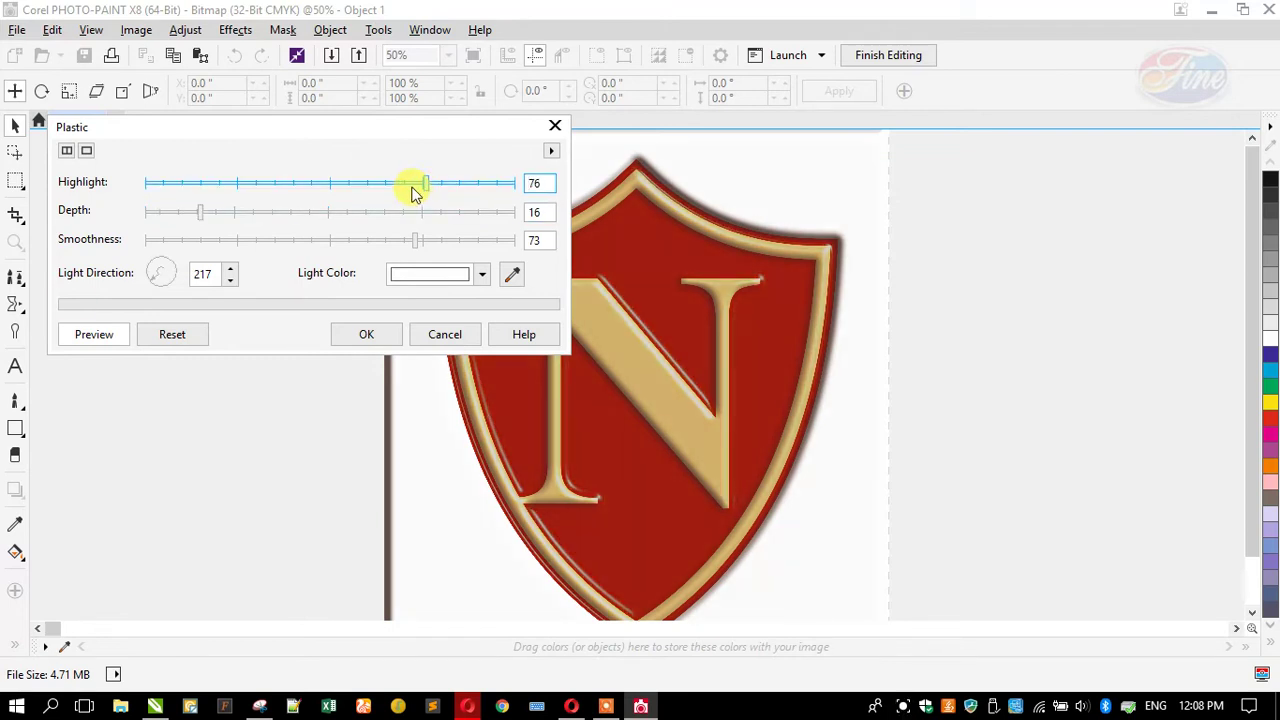
drag(417, 186, 442, 190)
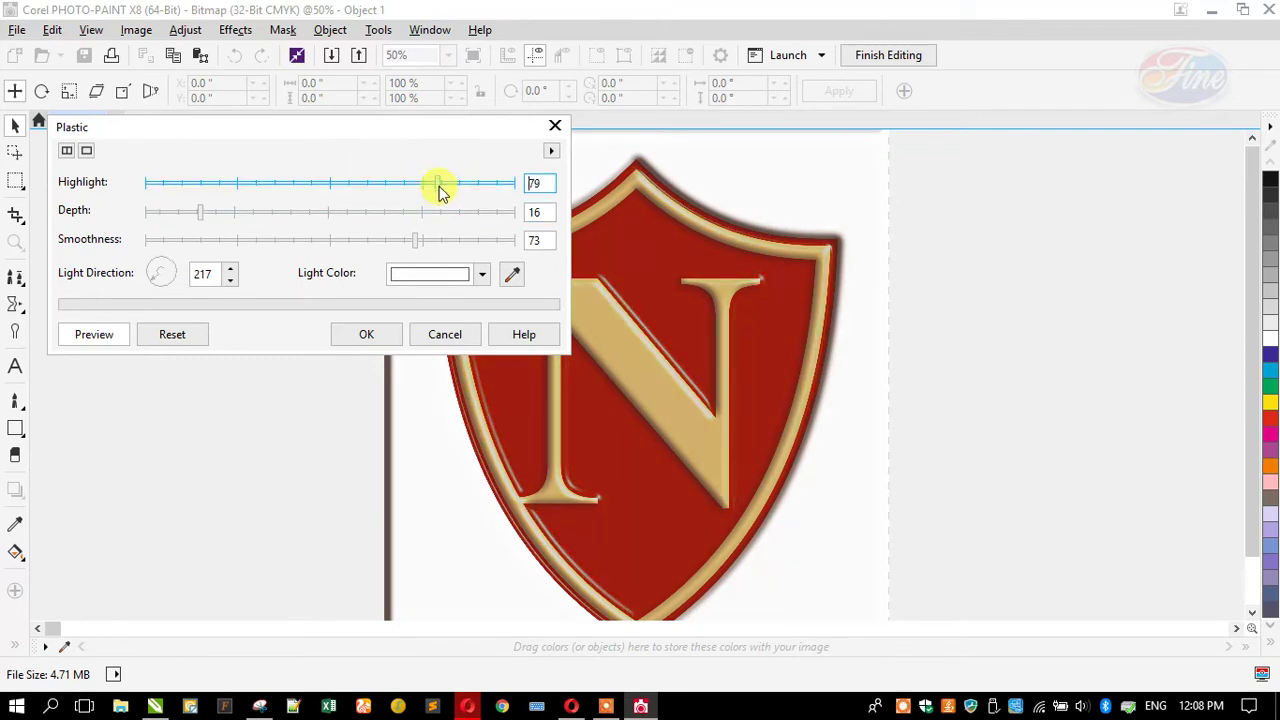
click(449, 244)
click(468, 244)
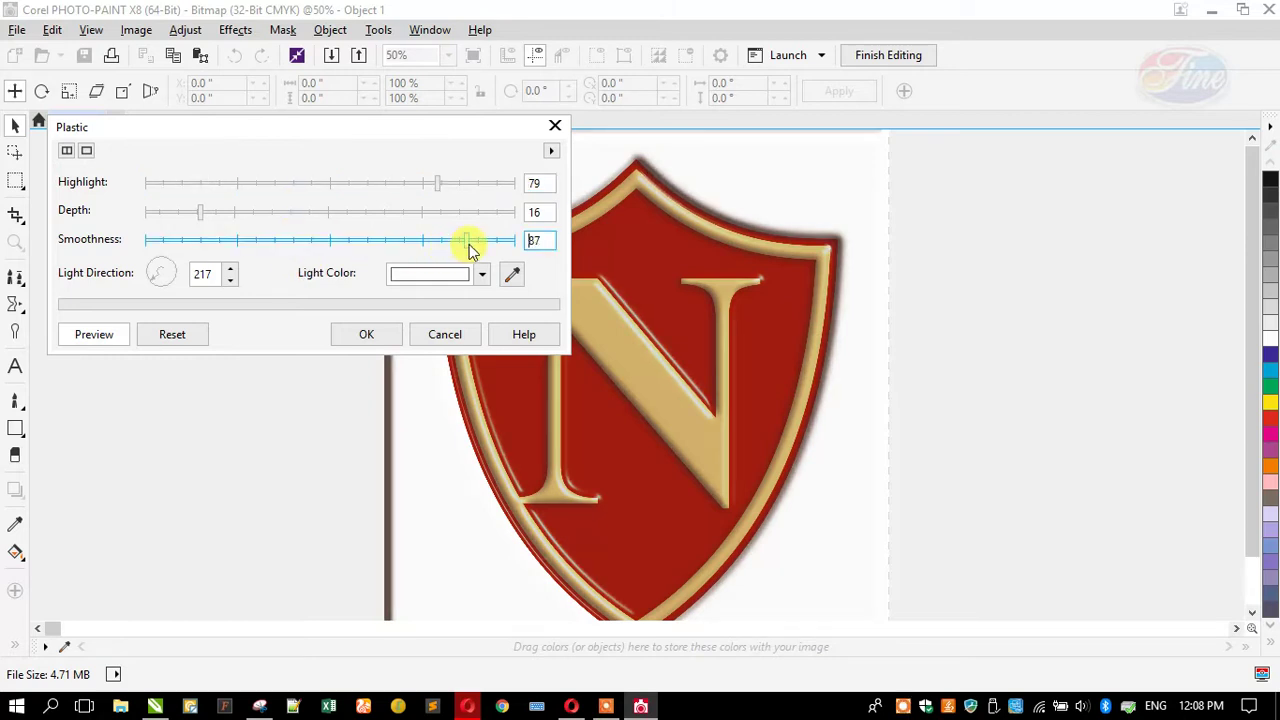
Set the Plastic effect's depth to 38, smoothness to 65 and highlight to 56
click(285, 212)
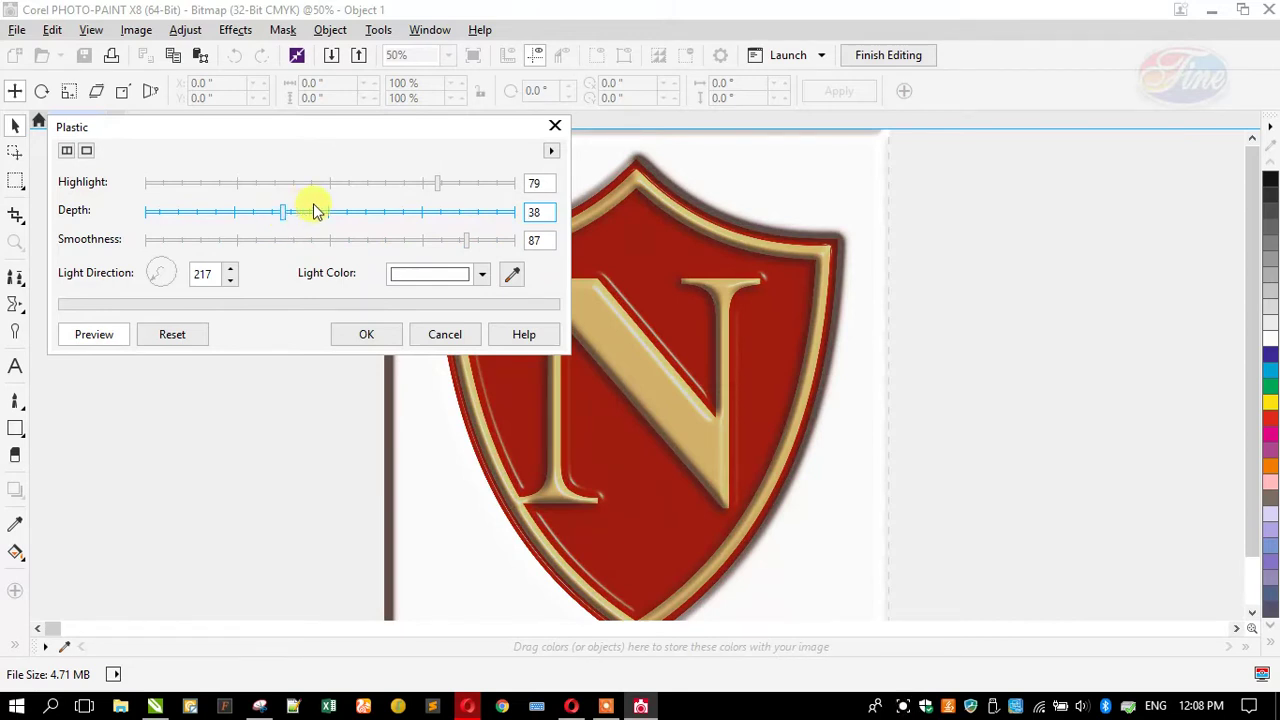
click(428, 244)
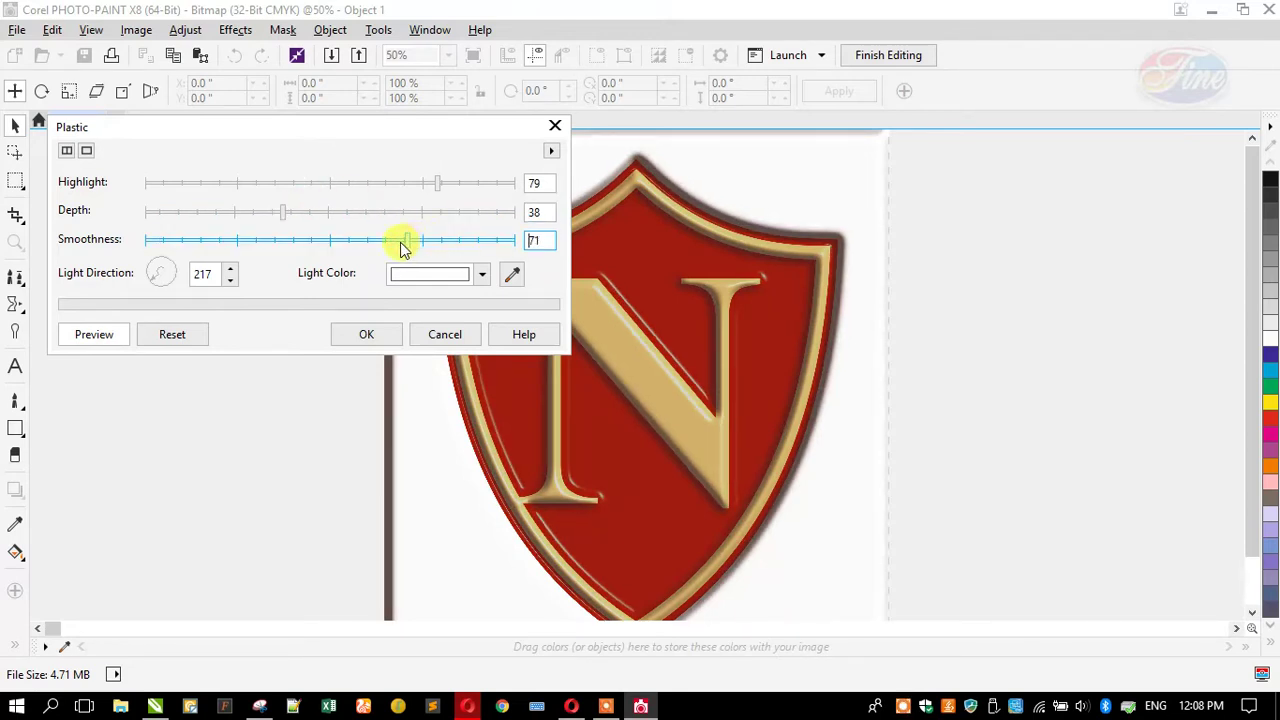
click(386, 242)
click(389, 185)
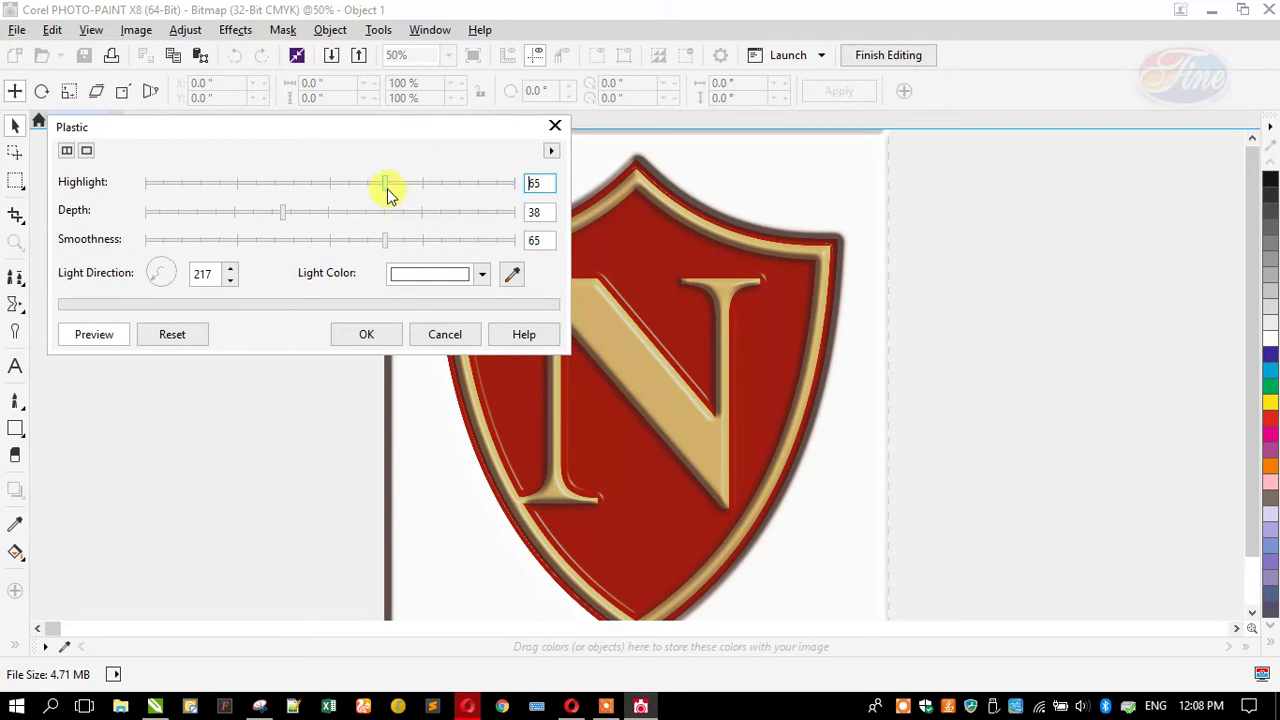
click(353, 186)
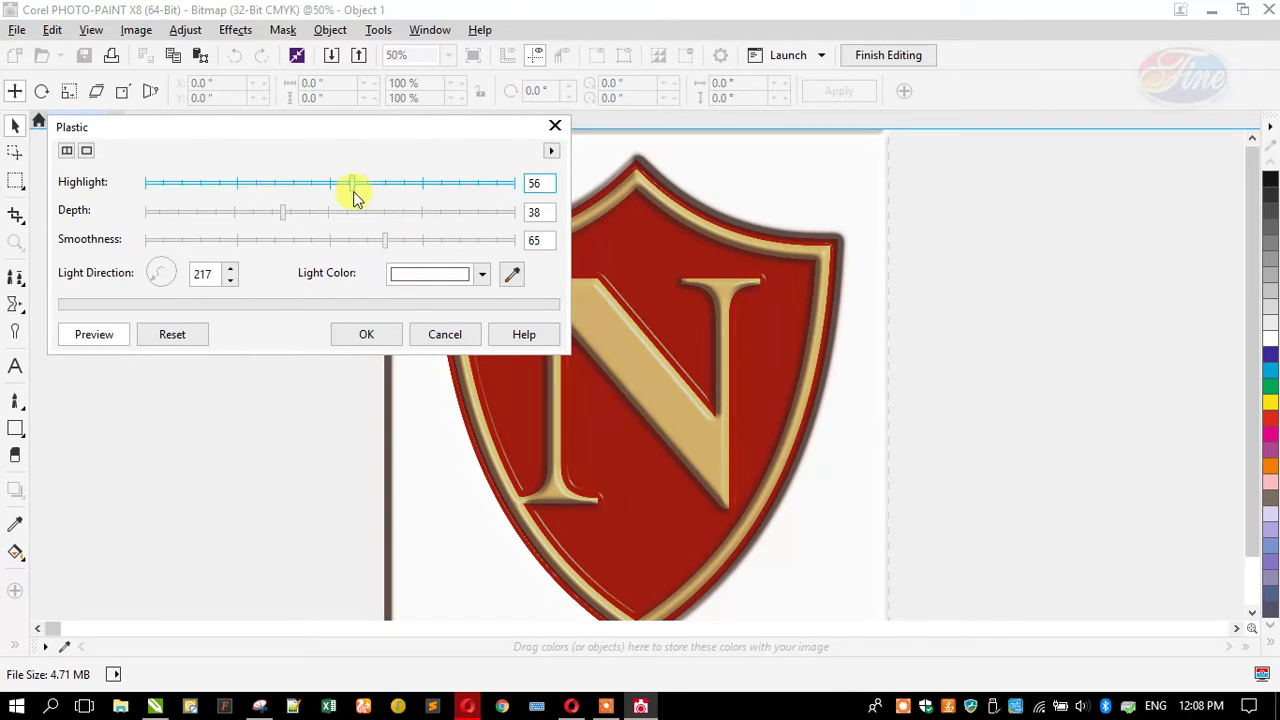
Set the Plastic effect's light direction to 147 and move the dialog clear of the shield
drag(284, 131, 800, 35)
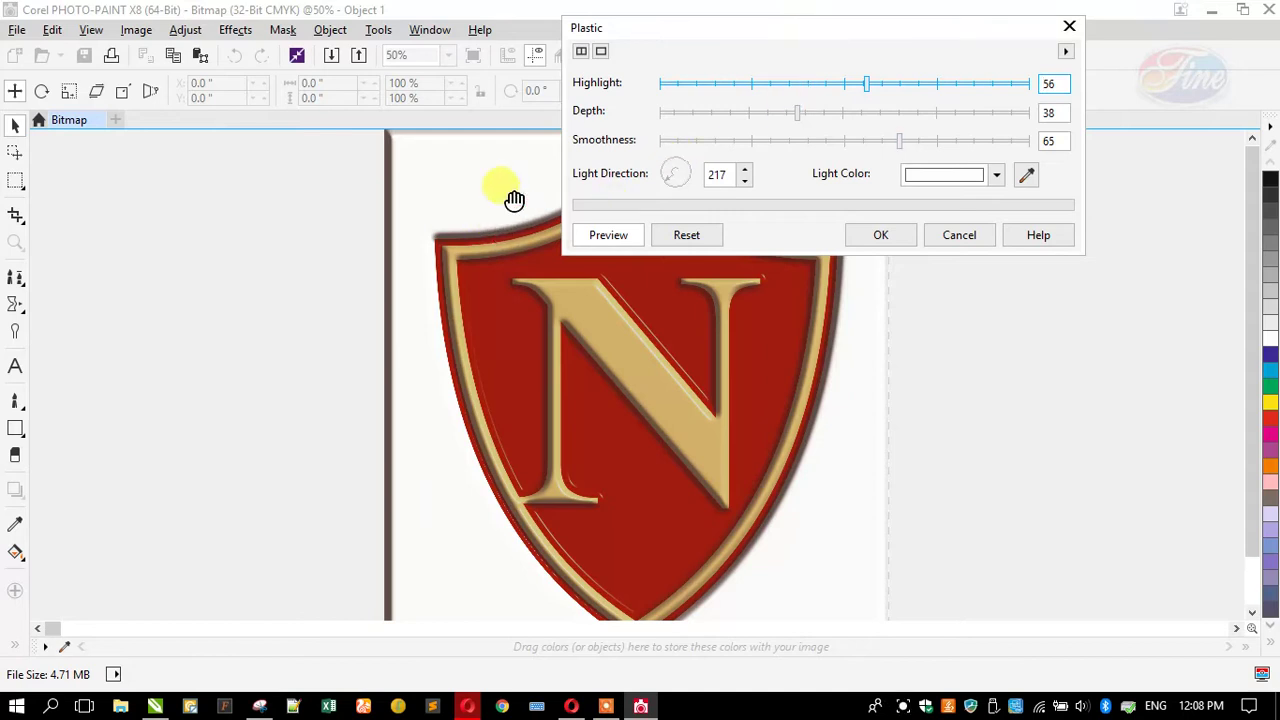
mouse_move(668, 188)
mouse_down()
mouse_move(688, 190)
mouse_move(657, 166)
mouse_up()
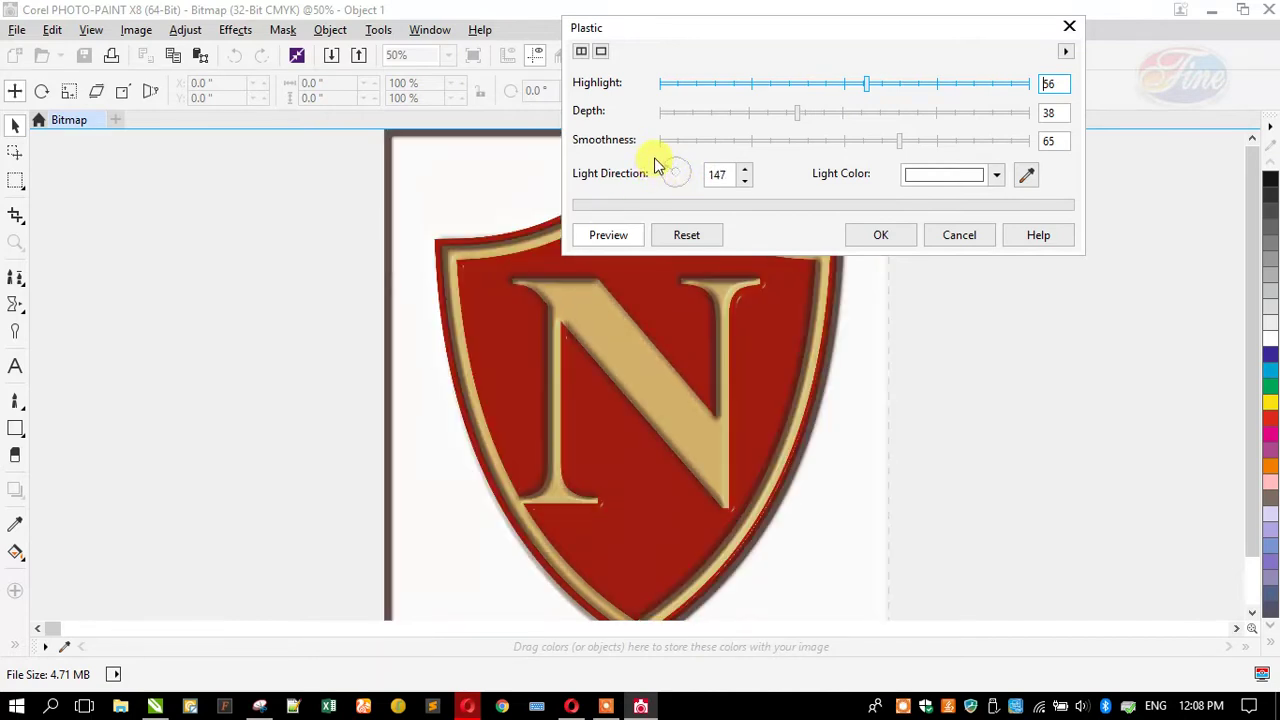
drag(700, 30, 211, 94)
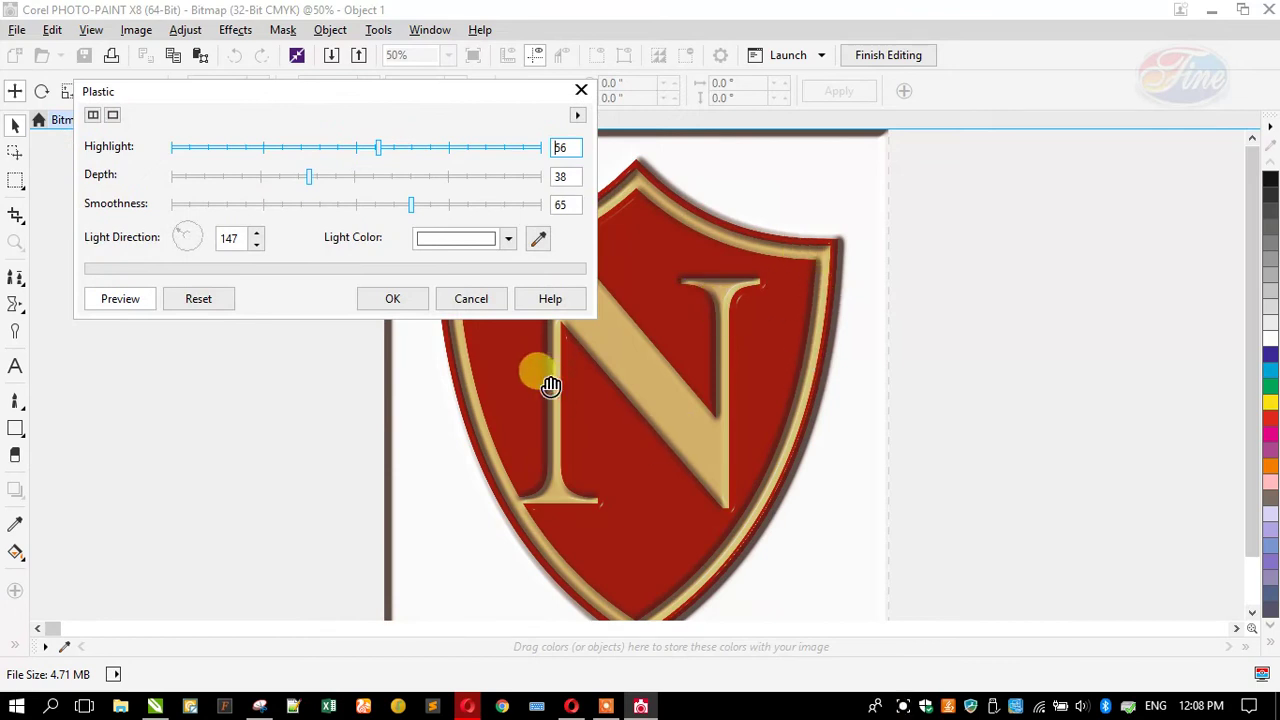
drag(383, 101, 317, 52)
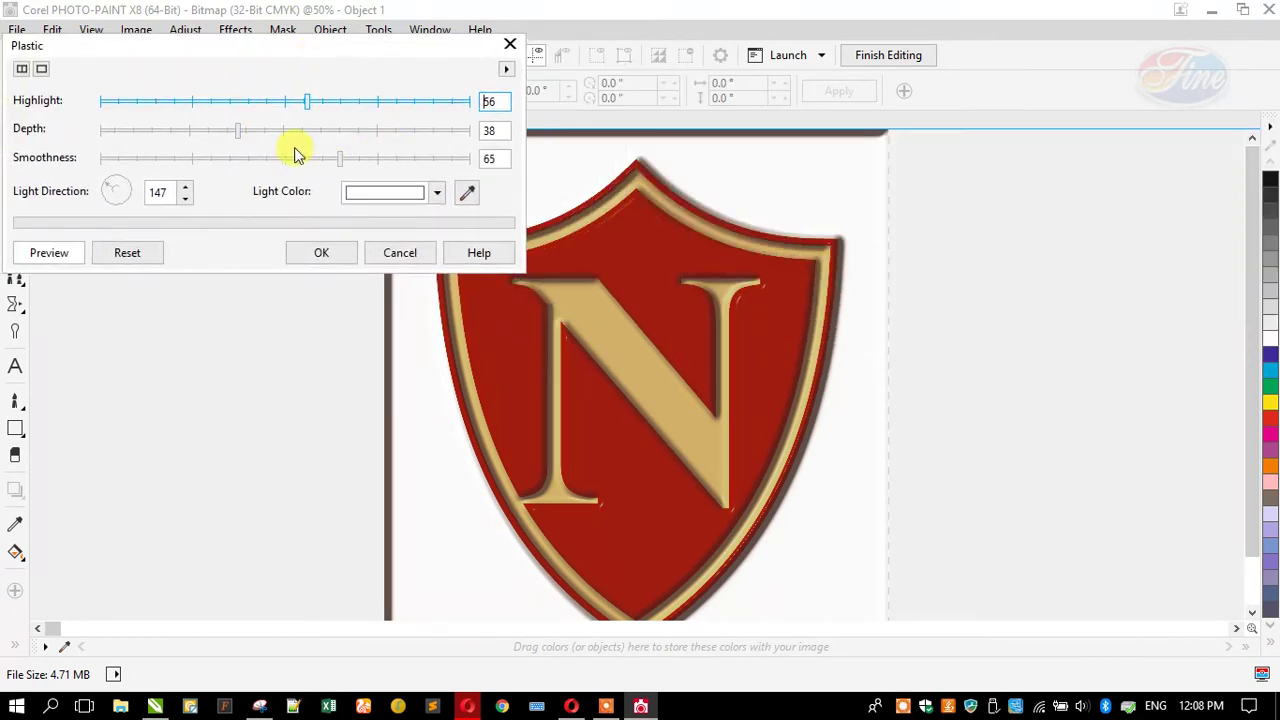
Raise the Plastic effect's highlight to 70 and its smoothness to 80
click(360, 104)
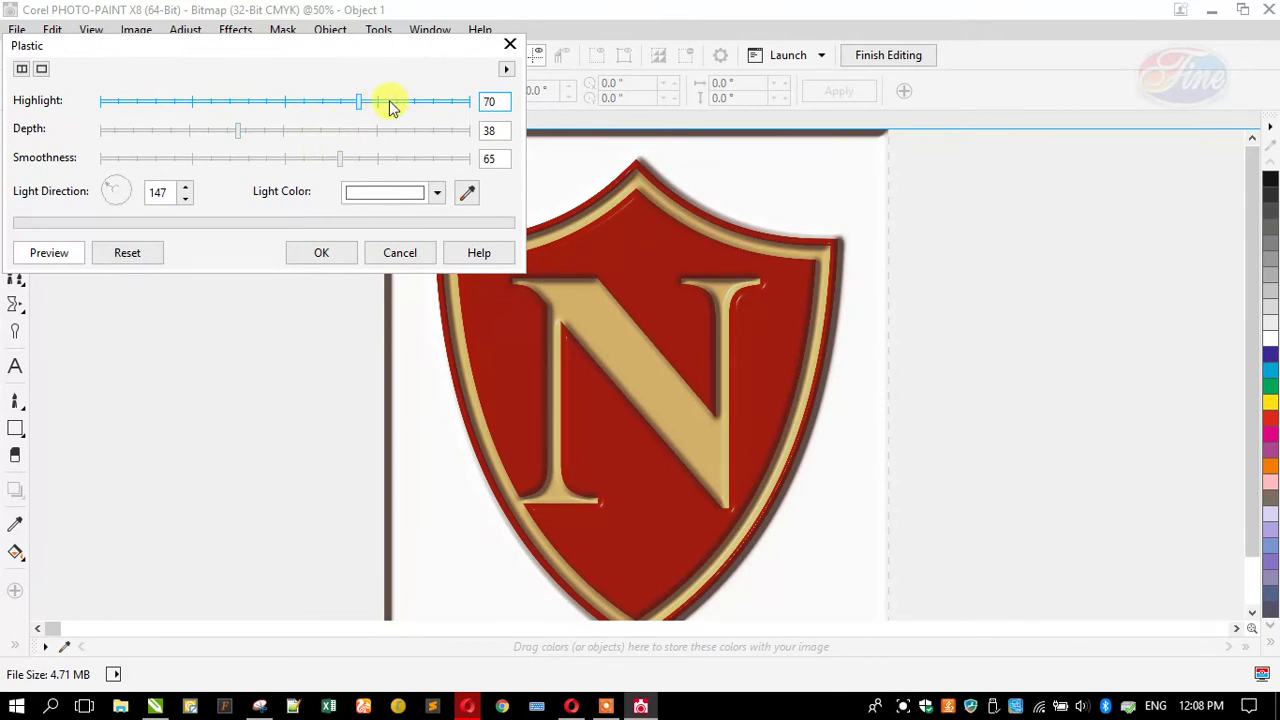
click(364, 160)
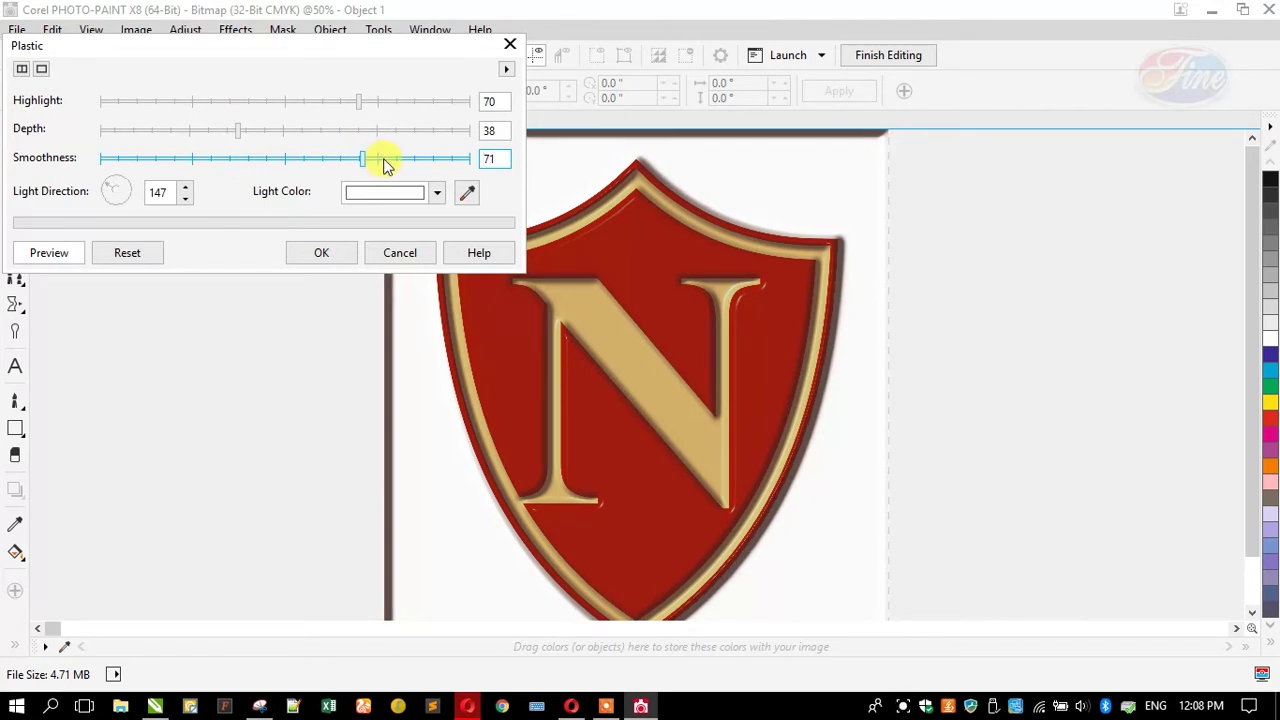
click(397, 162)
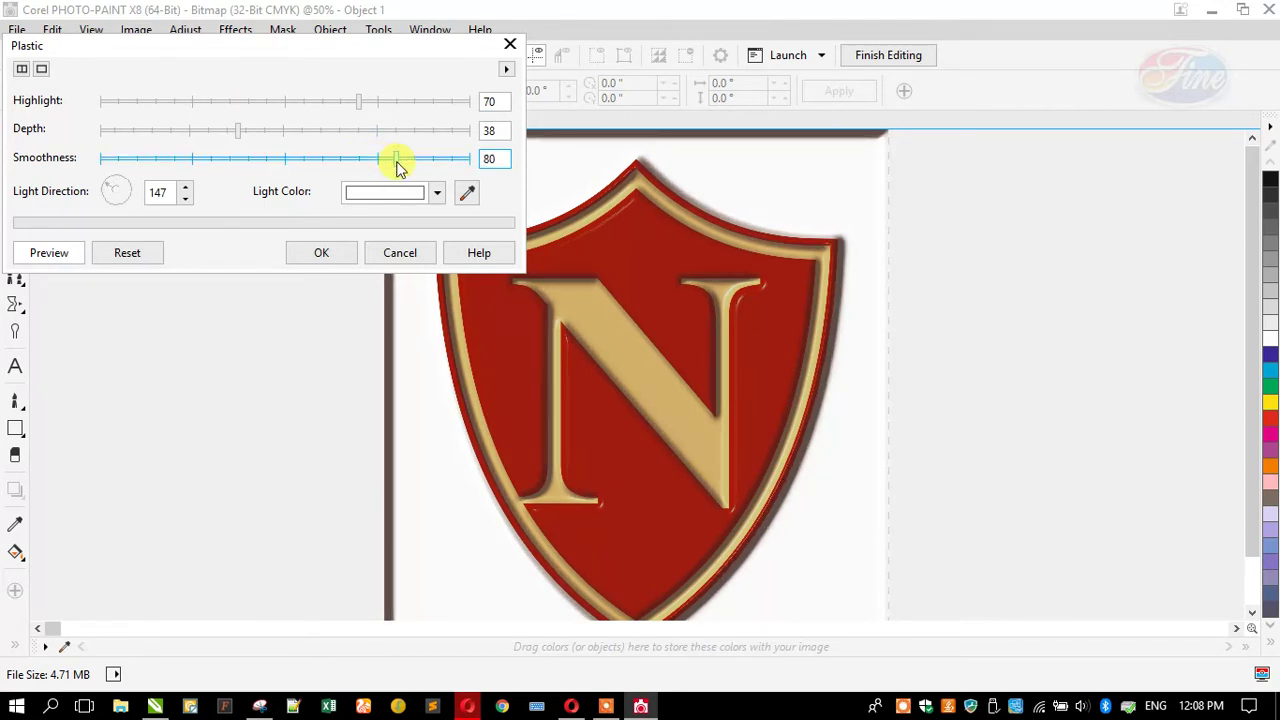
Reduce the Plastic effect's depth to about 22 and apply the effect to the shield bitmap
drag(238, 132, 181, 131)
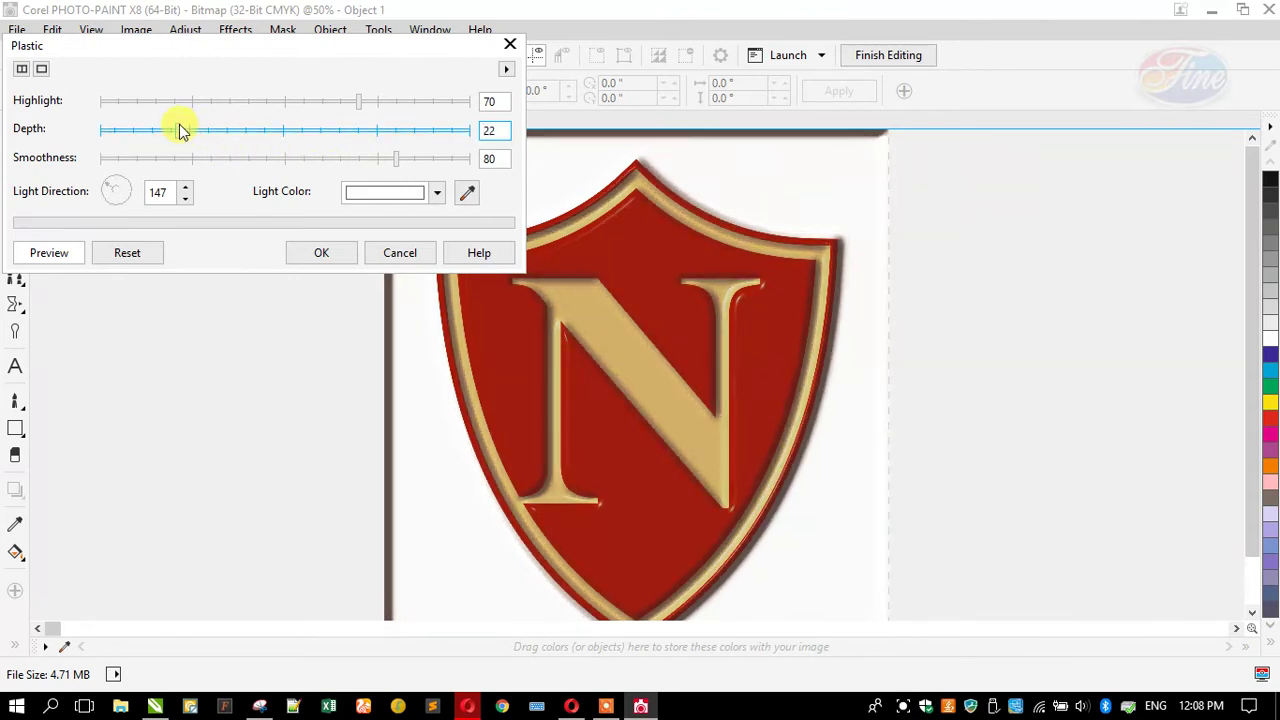
click(208, 131)
click(180, 137)
click(312, 251)
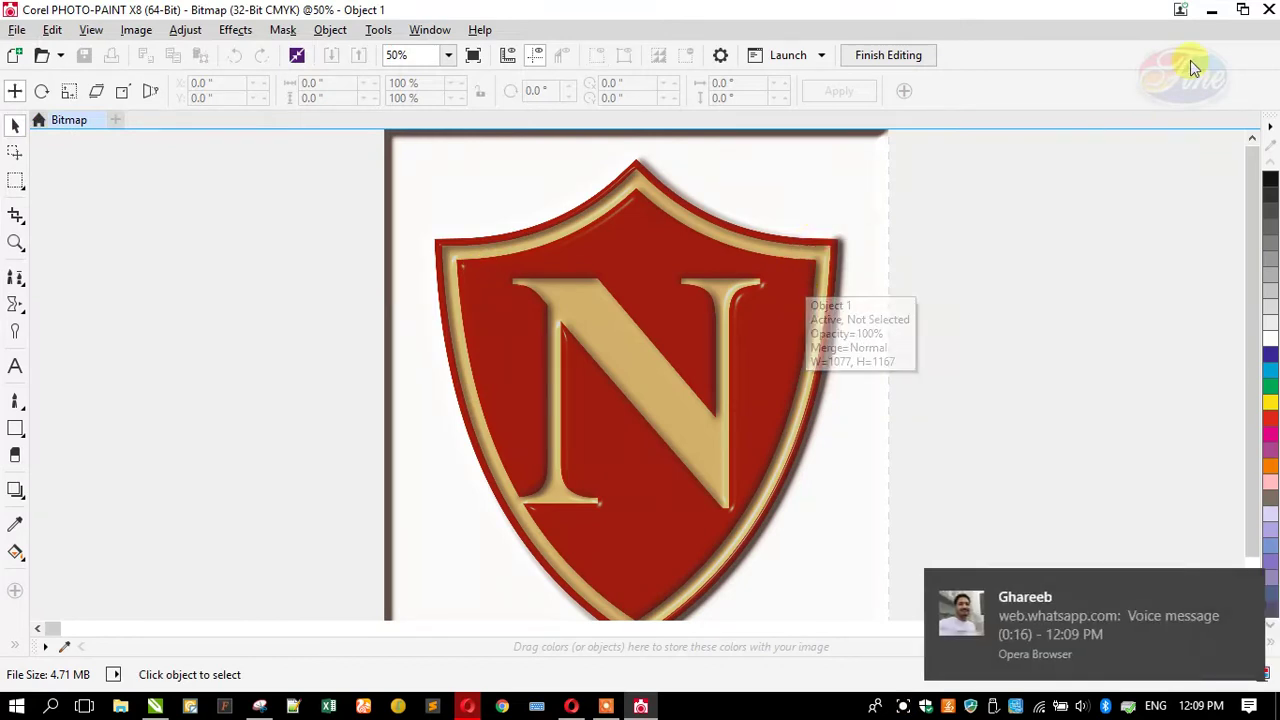
Close PHOTO-PAINT, saving the Plastic effect changes back to the shield bitmap in CorelDRAW
click(1266, 10)
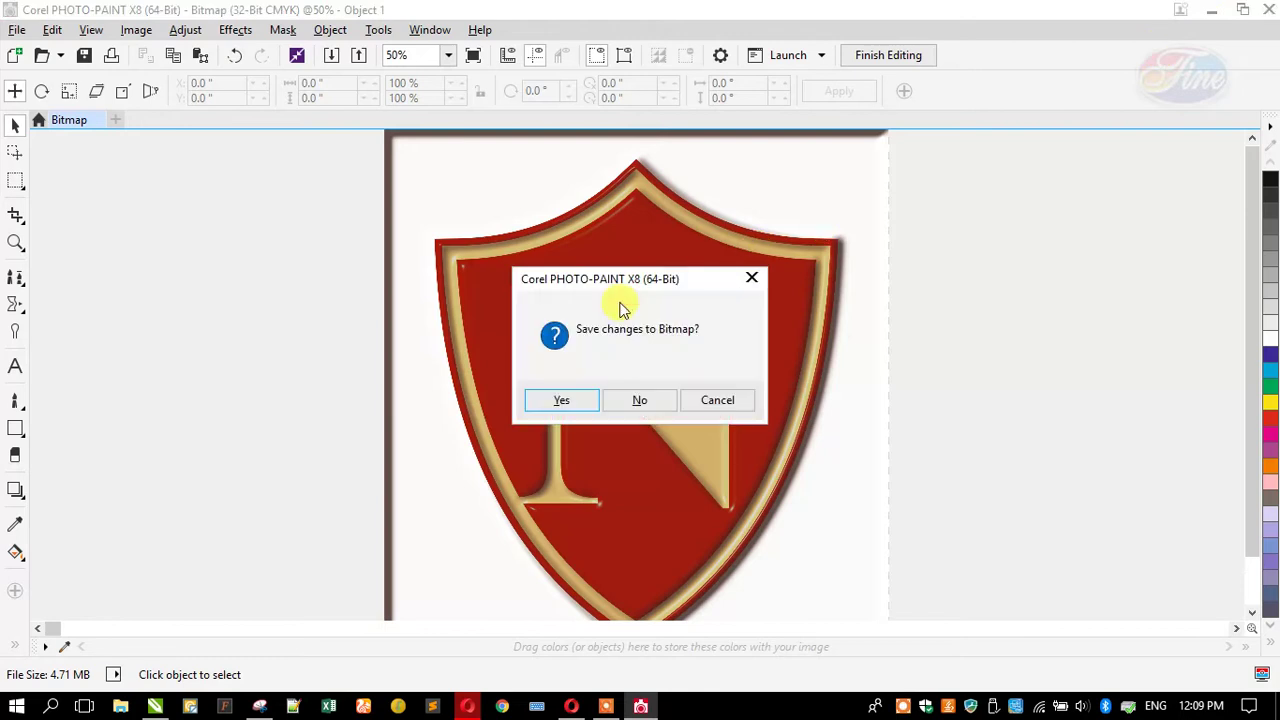
click(558, 398)
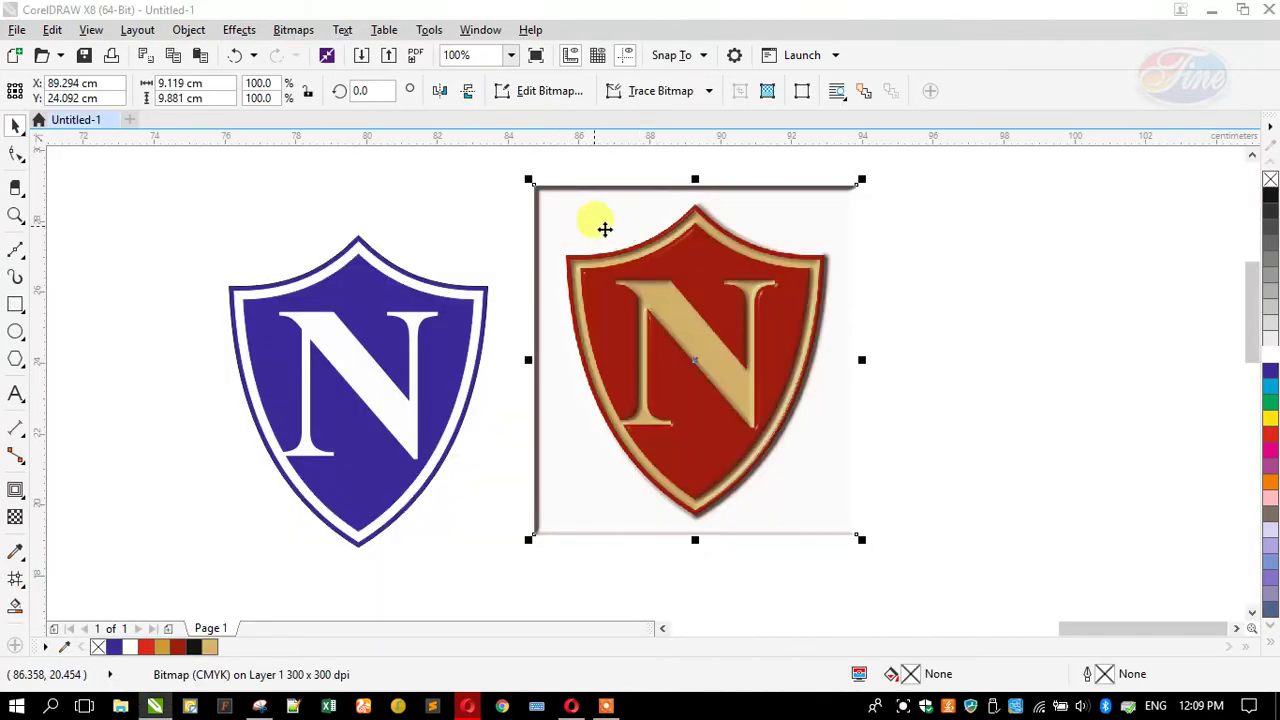
click(427, 190)
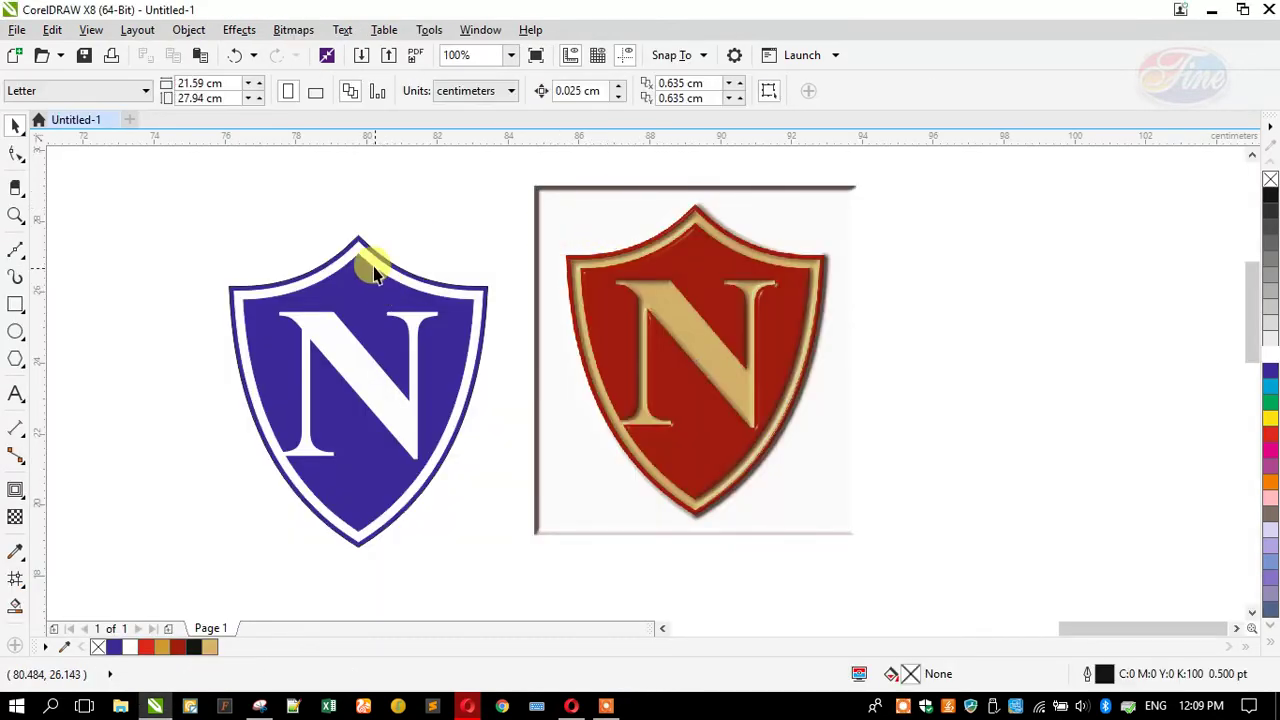
Place a copy of the blue logo's outer shield over the embossed bitmap, matching its upper tip to the bitmap's shield tip
drag(357, 243, 690, 208)
scroll(690, 210, up, 4)
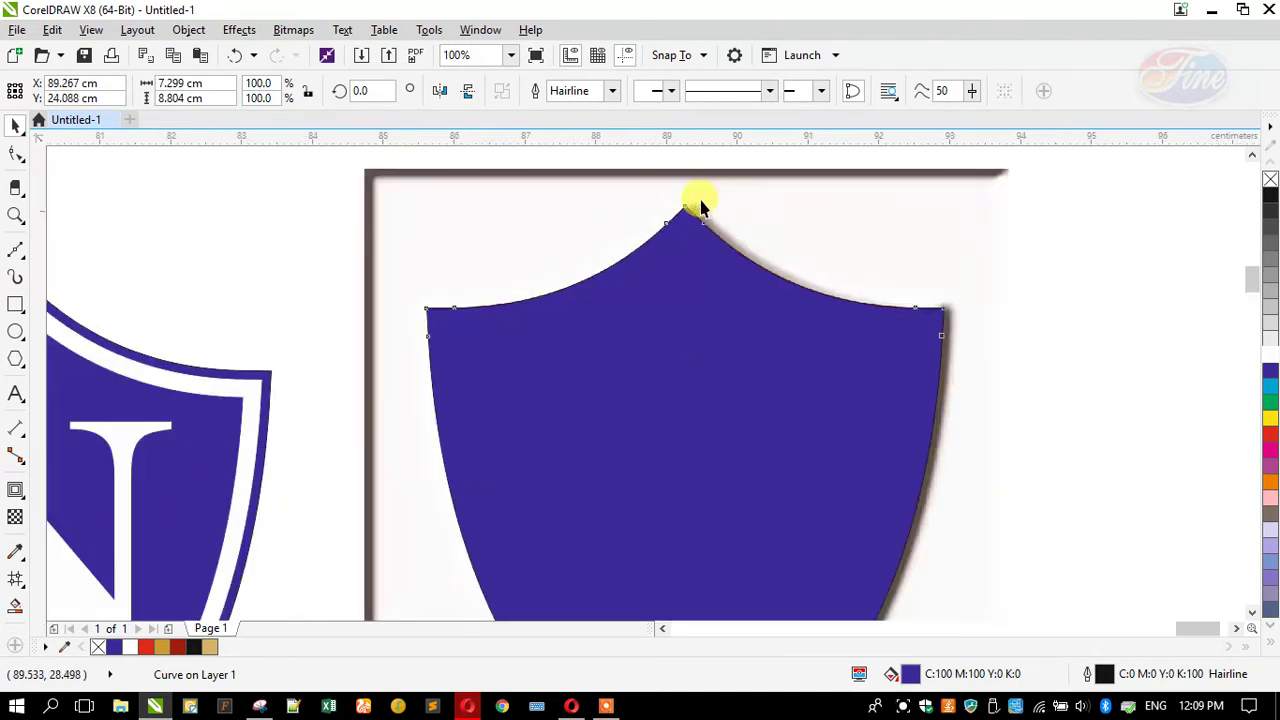
scroll(688, 232, up, 3)
drag(700, 243, 731, 246)
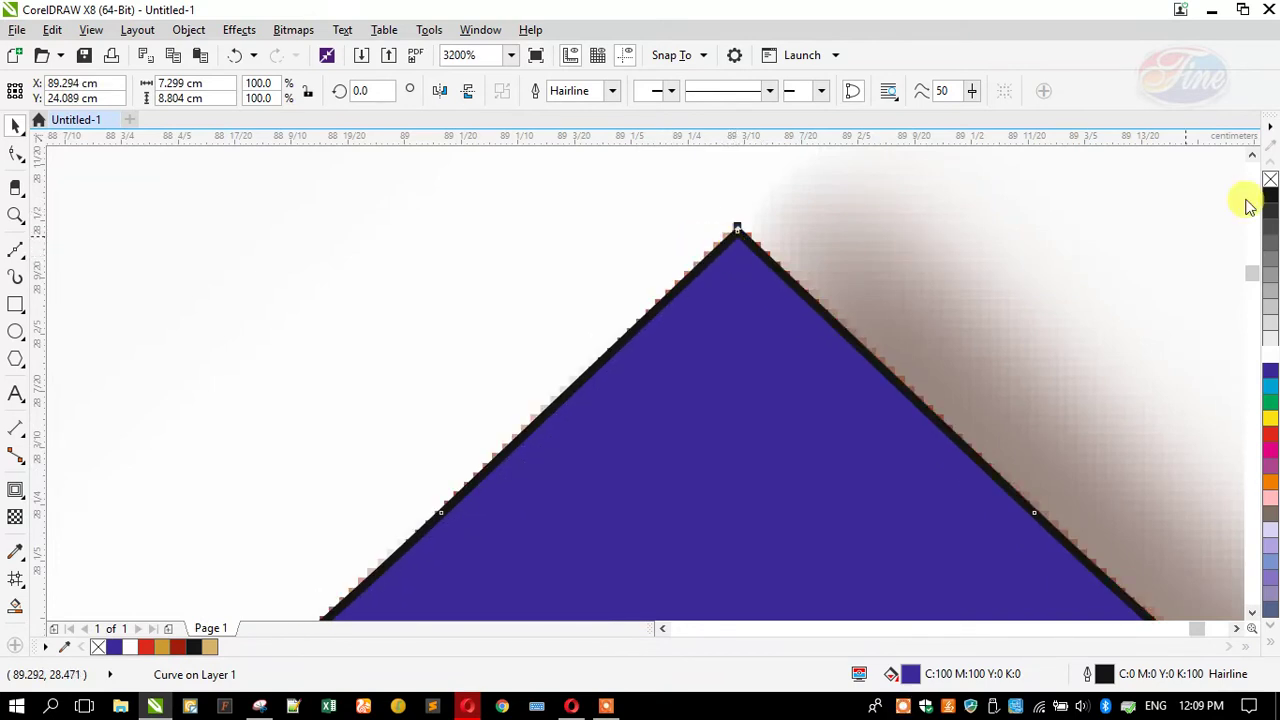
Remove the copied shield curve's fill and PowerClip the embossed bitmap inside it to cut away the rectangular background
click(1270, 179)
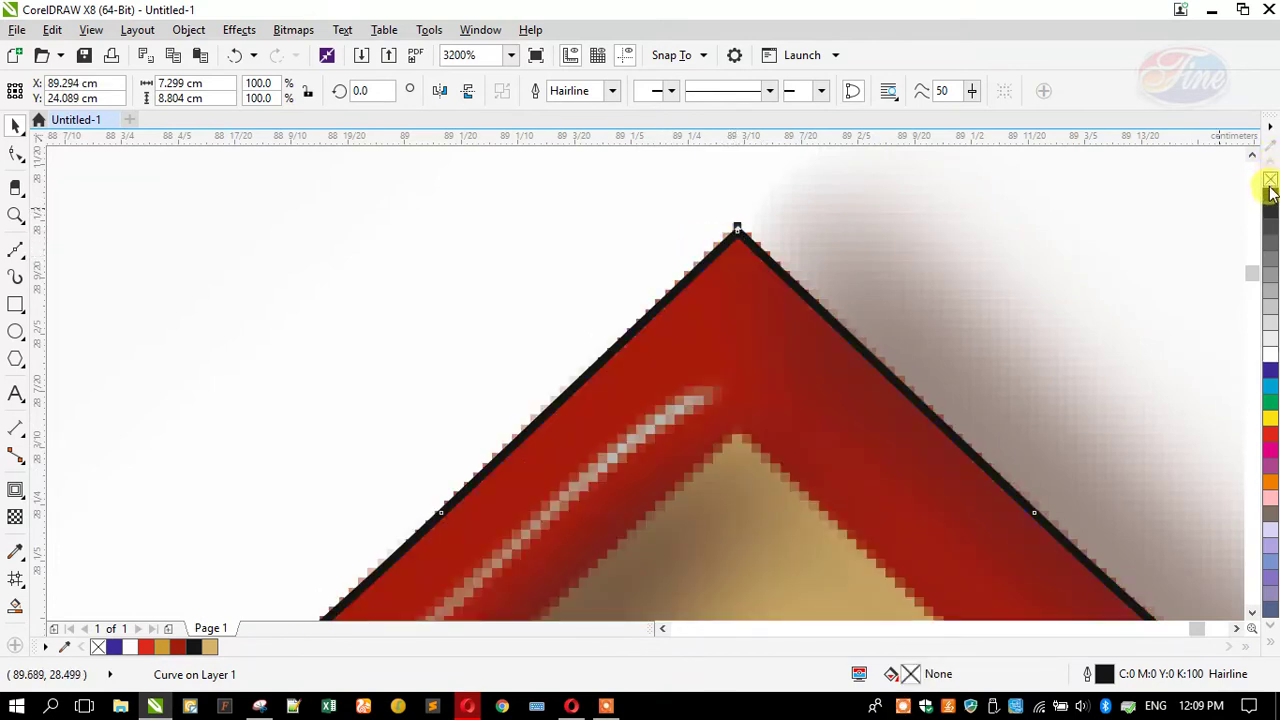
right_click(656, 210)
click(694, 143)
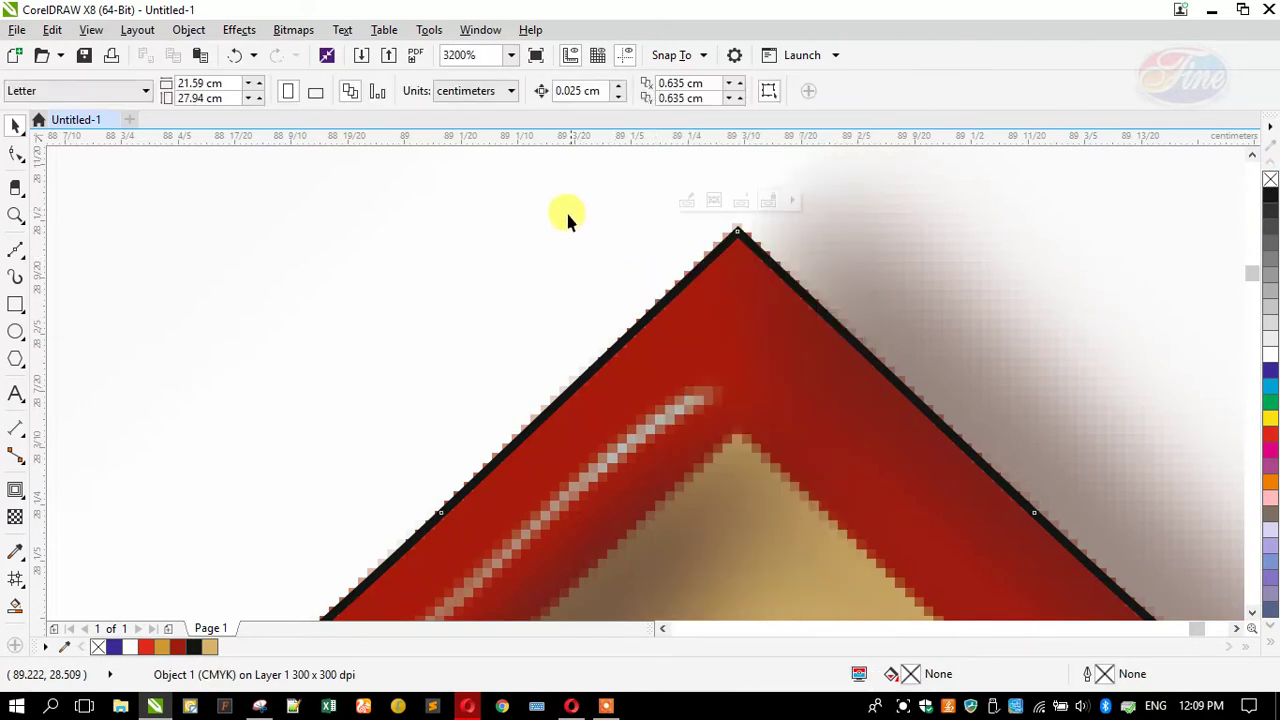
scroll(548, 190, down, 3)
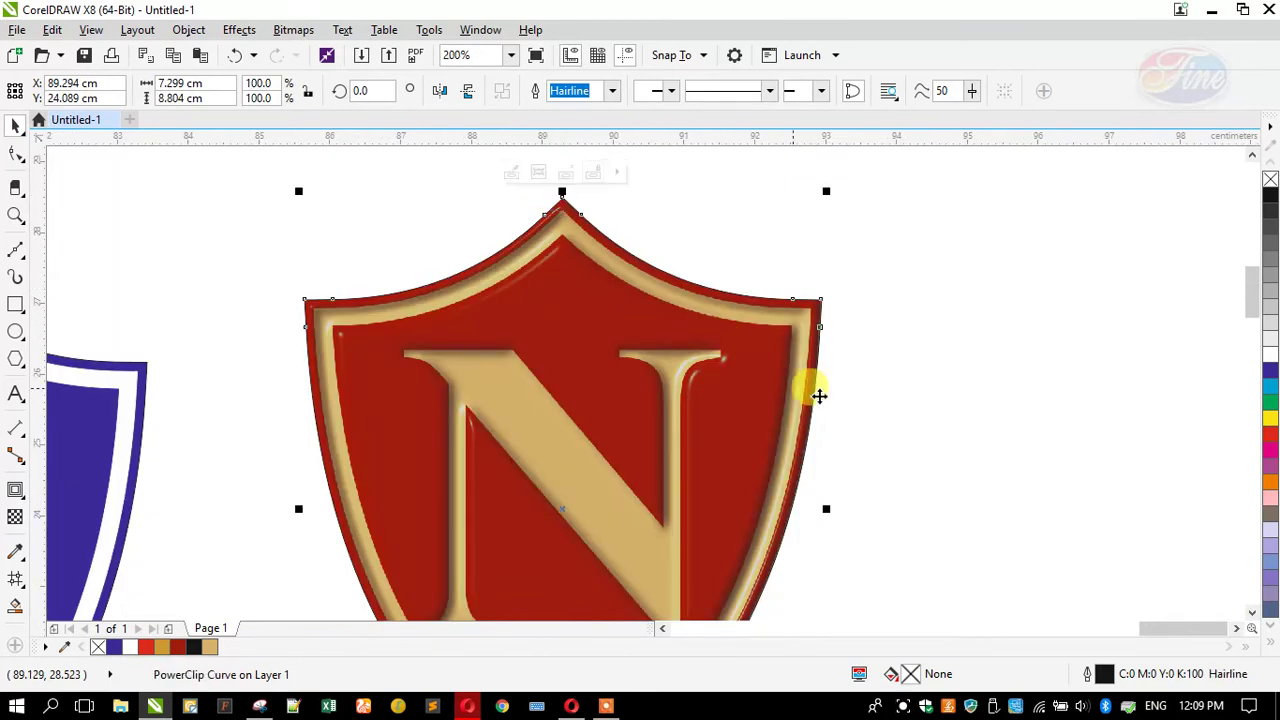
scroll(851, 343, down, 1)
scroll(726, 583, up, 5)
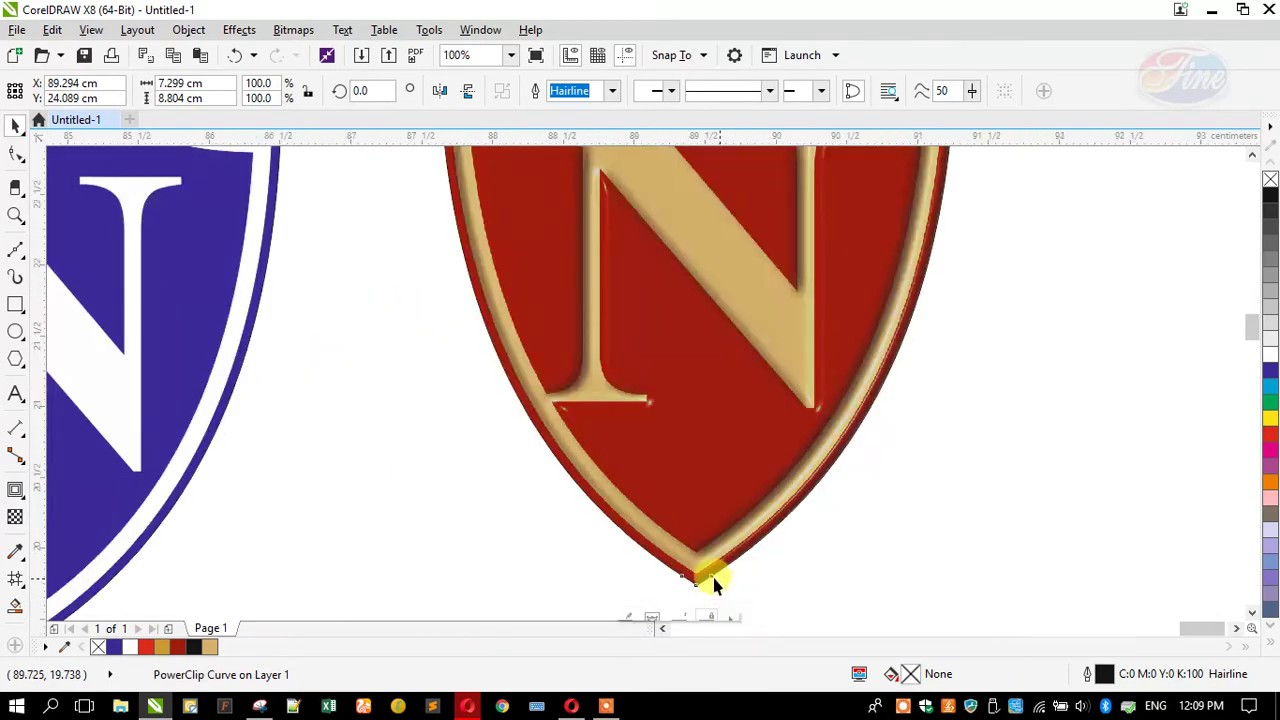
Give the clipped shield a dark red C7 M100 Y100 K35 fill without an outline and move it farther from the blue logo
scroll(662, 467, down, 2)
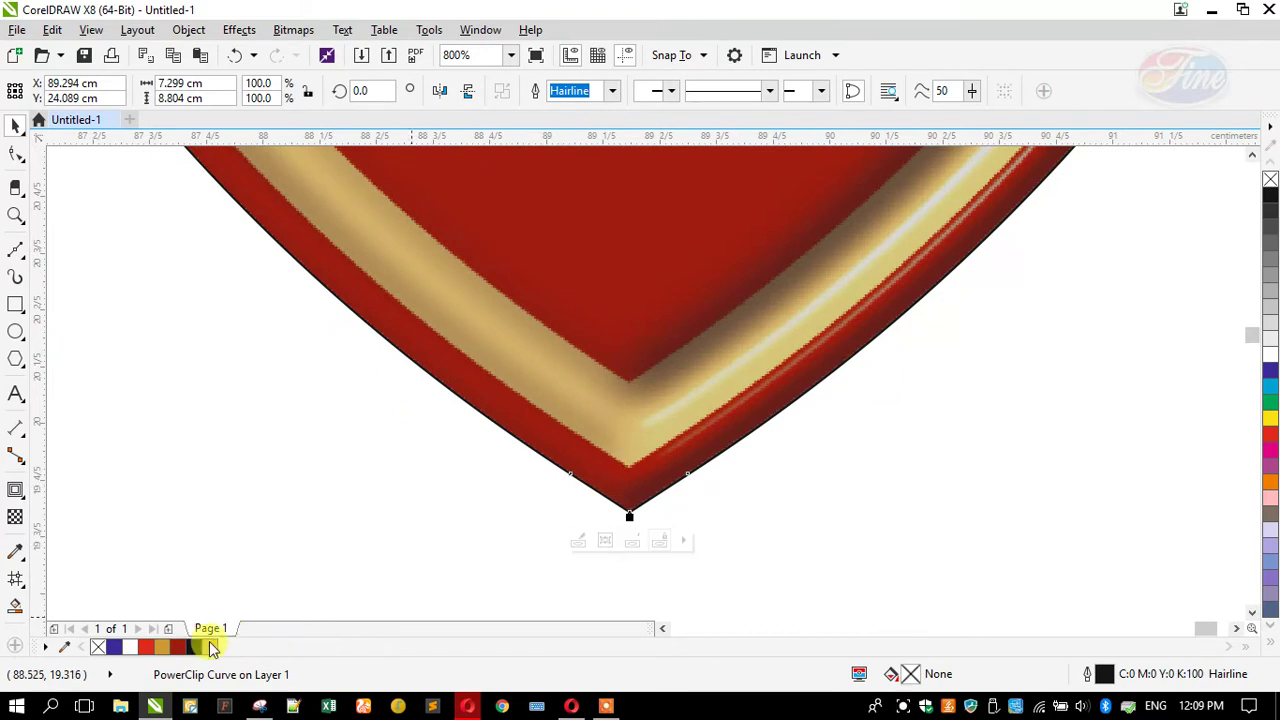
right_click(1270, 183)
scroll(706, 466, down, 3)
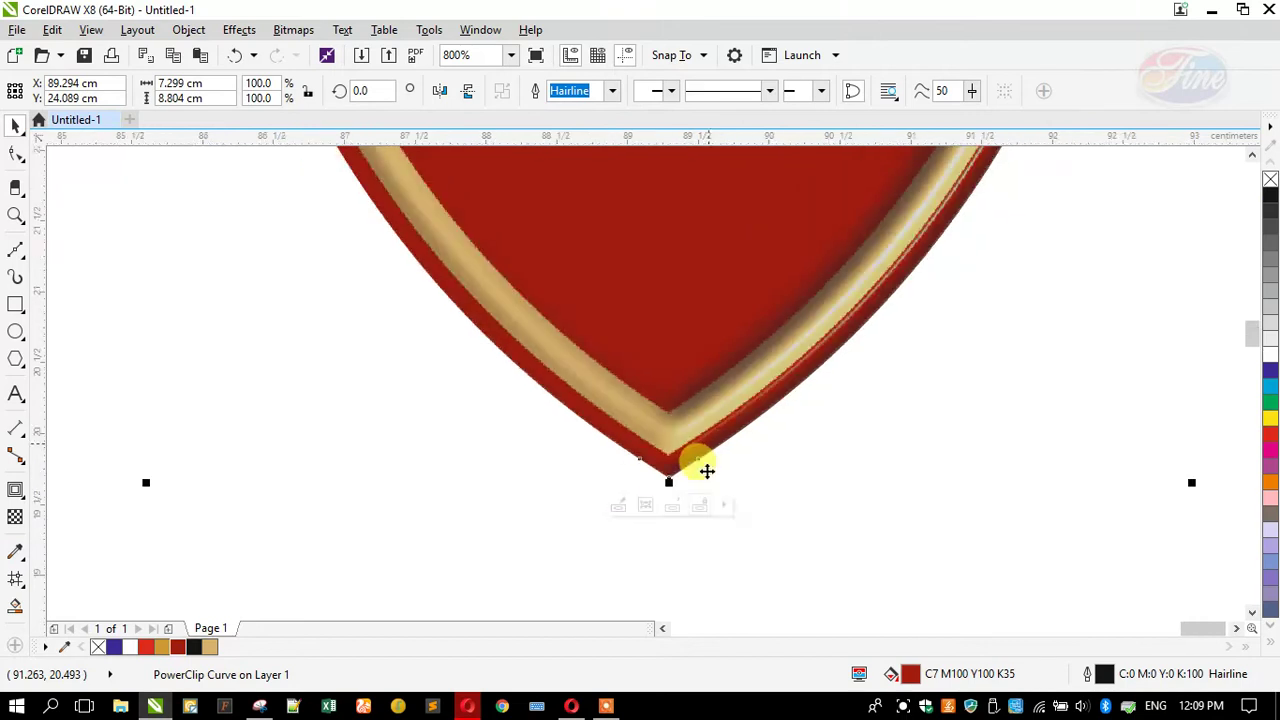
drag(697, 290, 804, 320)
click(665, 330)
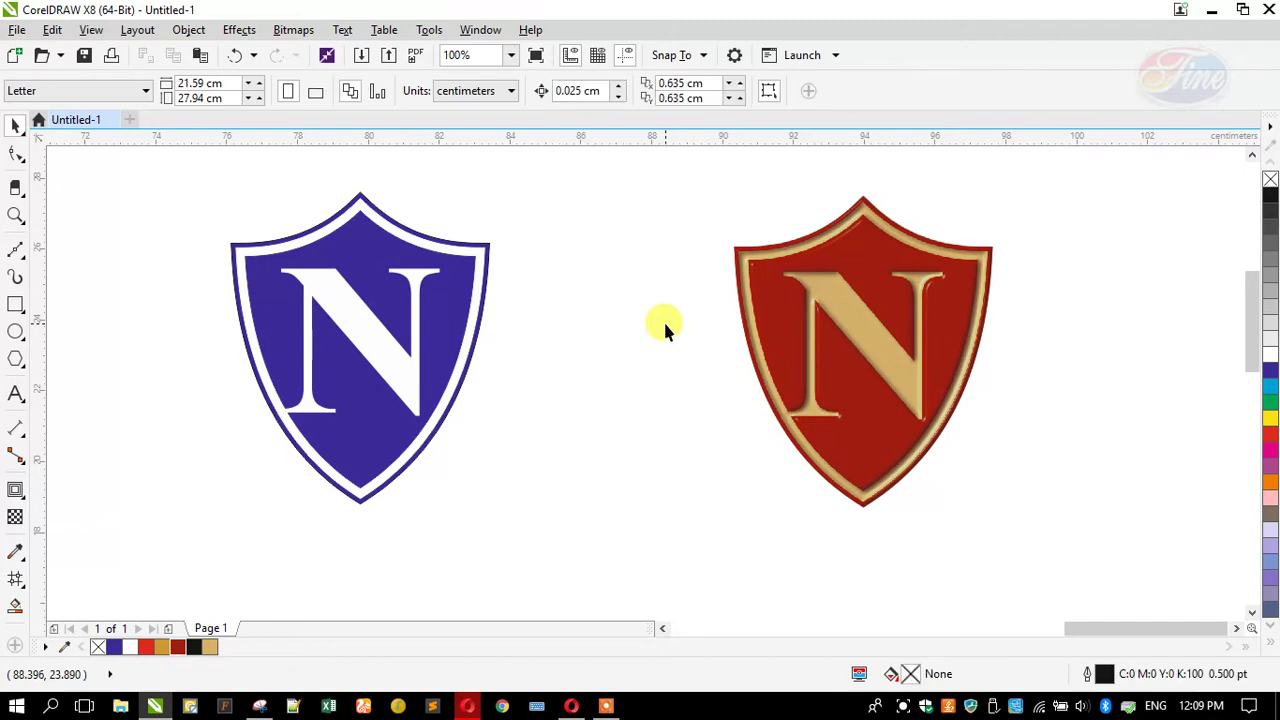
click(297, 238)
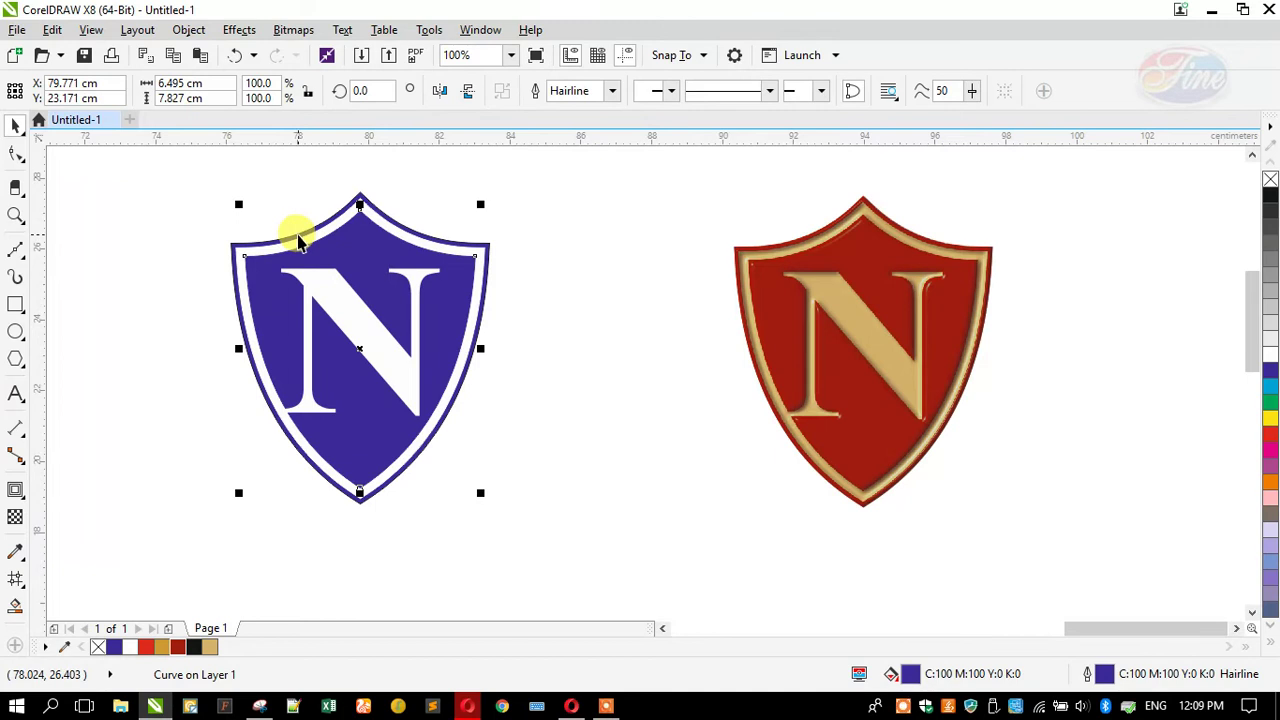
shift+click(274, 223)
scroll(449, 250, down, 2)
drag(307, 203, 550, 407)
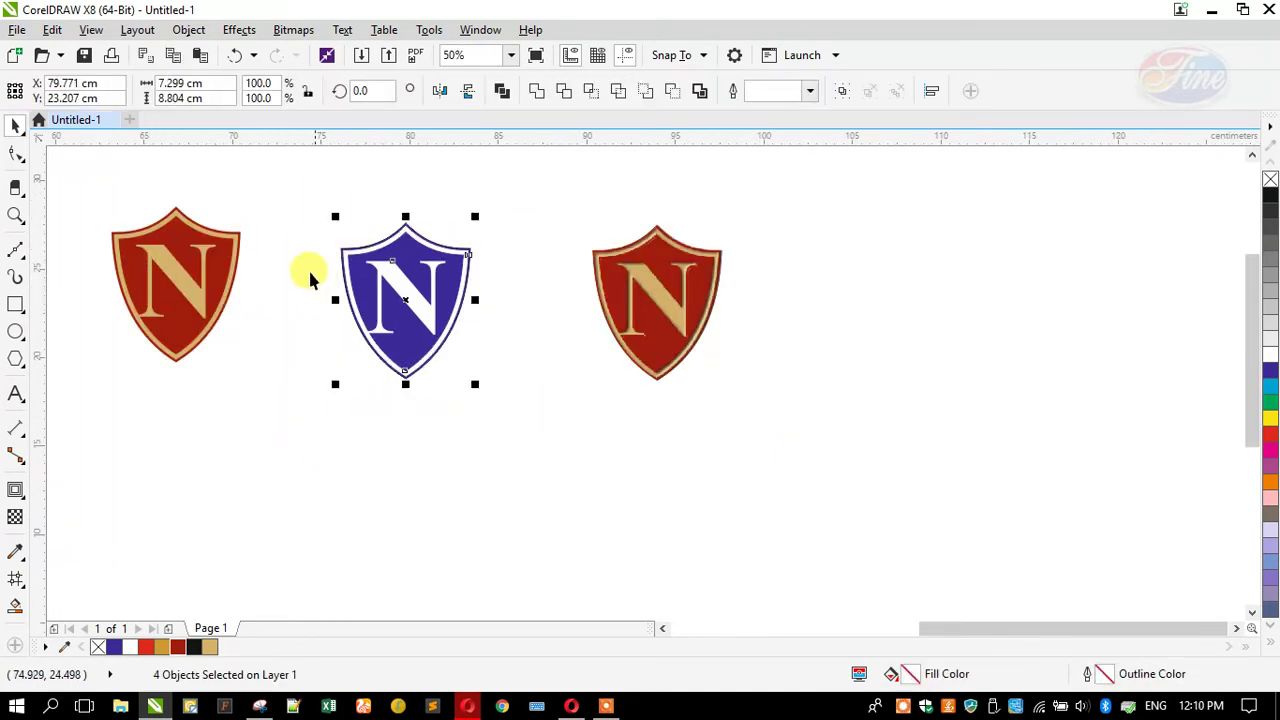
Place a copy of the flat red and gold logo beside the embossed shield and align it horizontally with that shield
drag(274, 190, 57, 387)
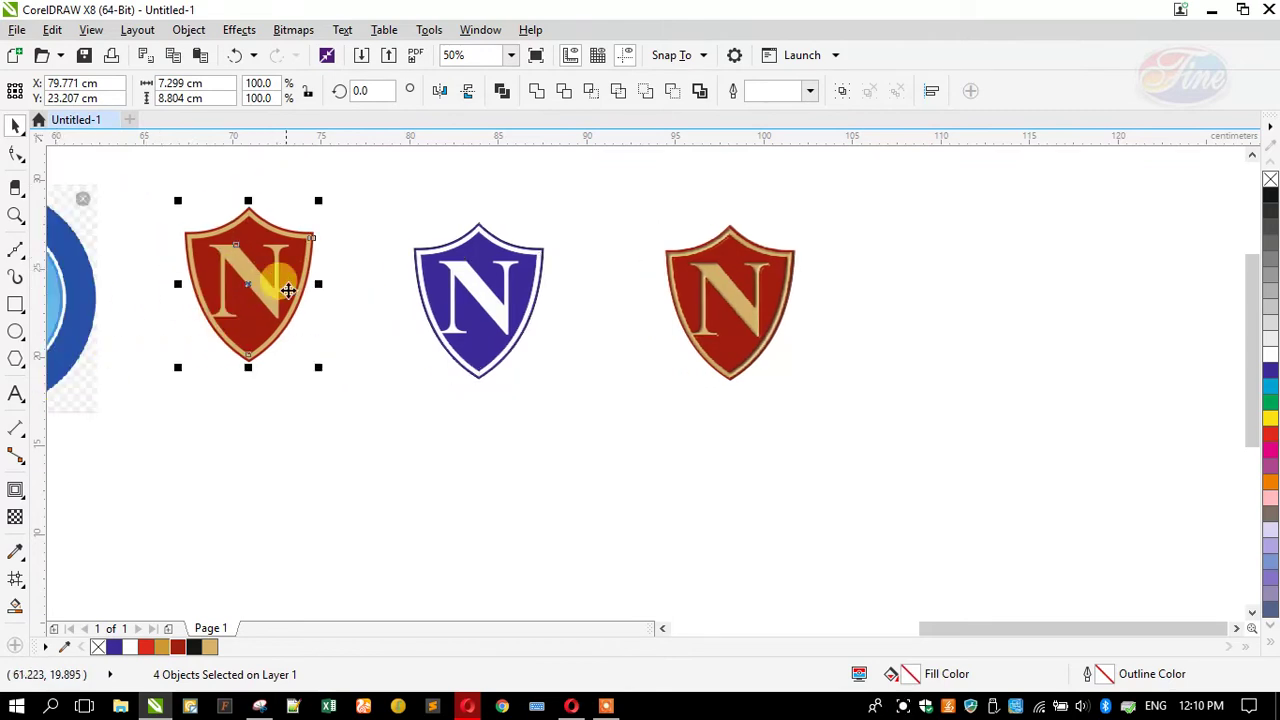
drag(294, 277, 920, 300)
shift+click(749, 277)
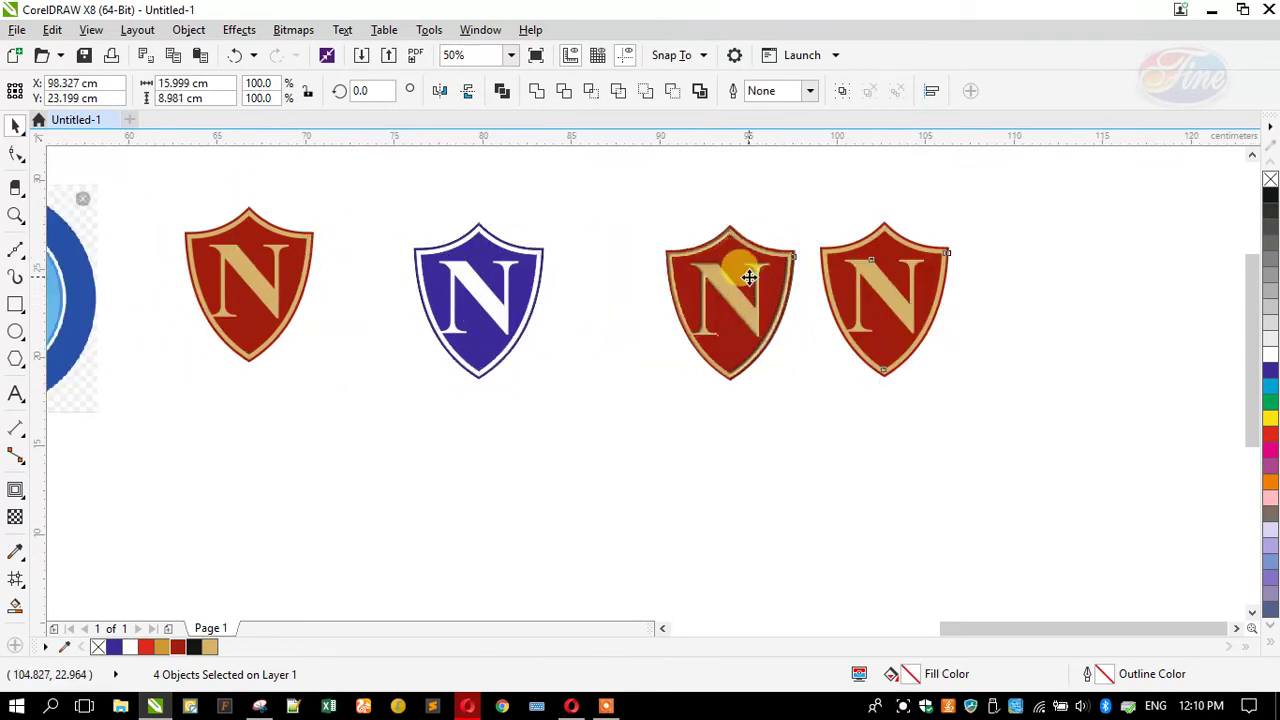
click(999, 270)
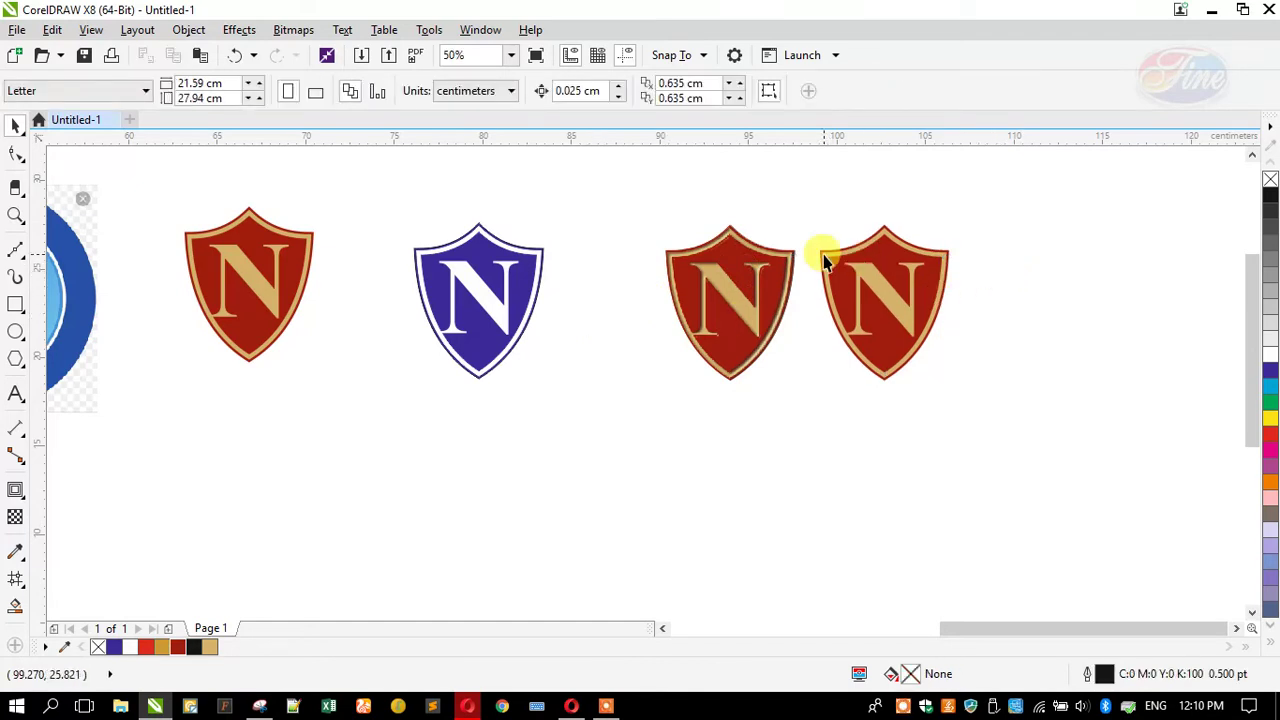
Try a bright red M100 Y100 fill on the outer and inner shields of the copied flat logo
scroll(940, 268, up, 2)
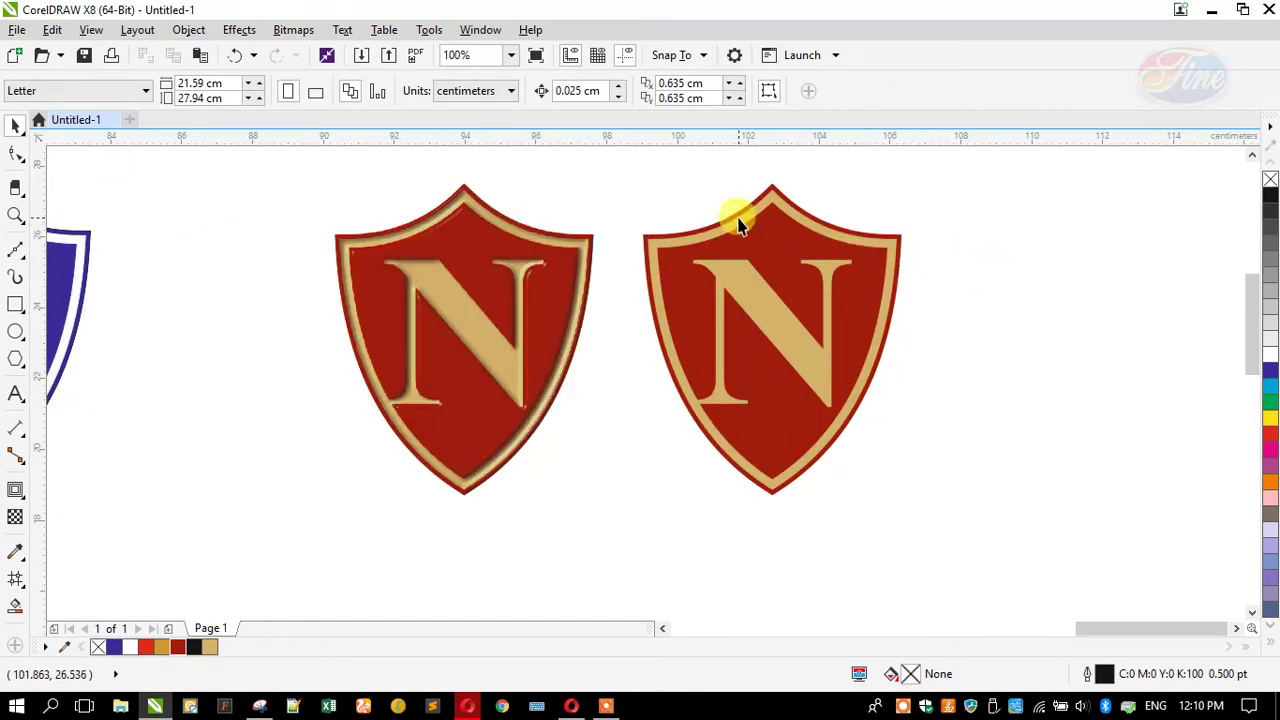
click(733, 222)
click(610, 92)
click(643, 238)
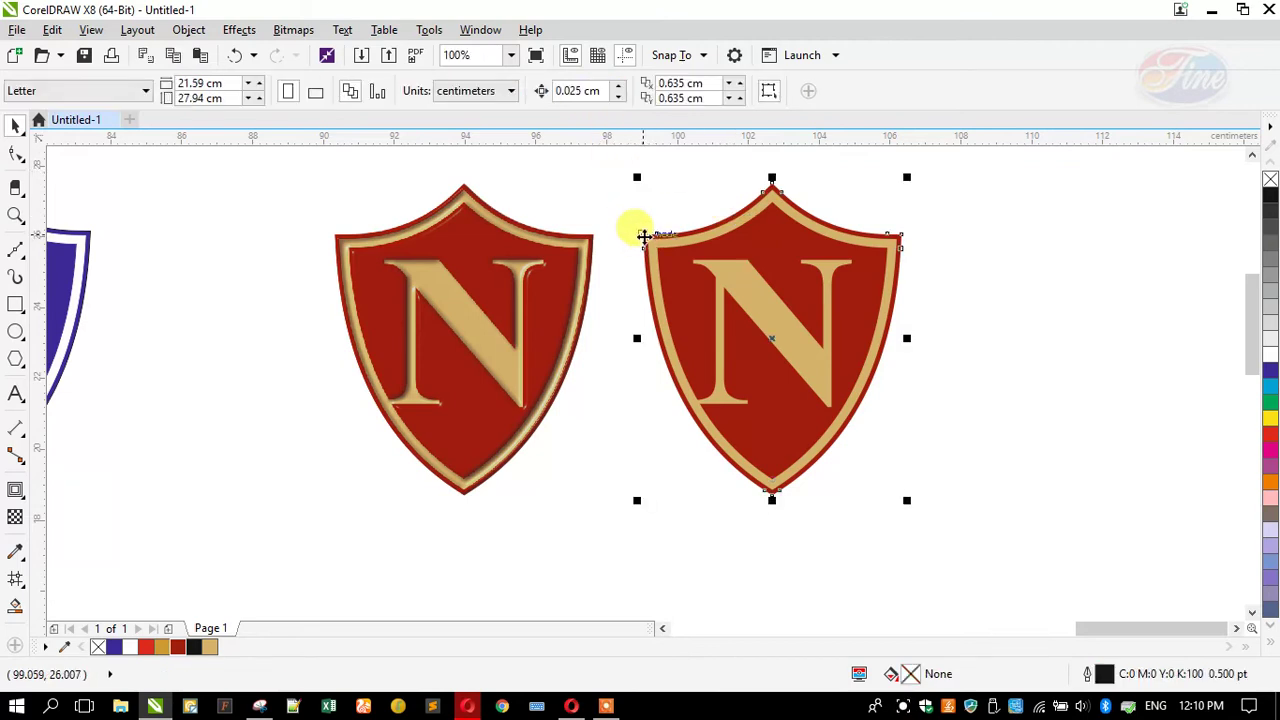
right_click(1268, 440)
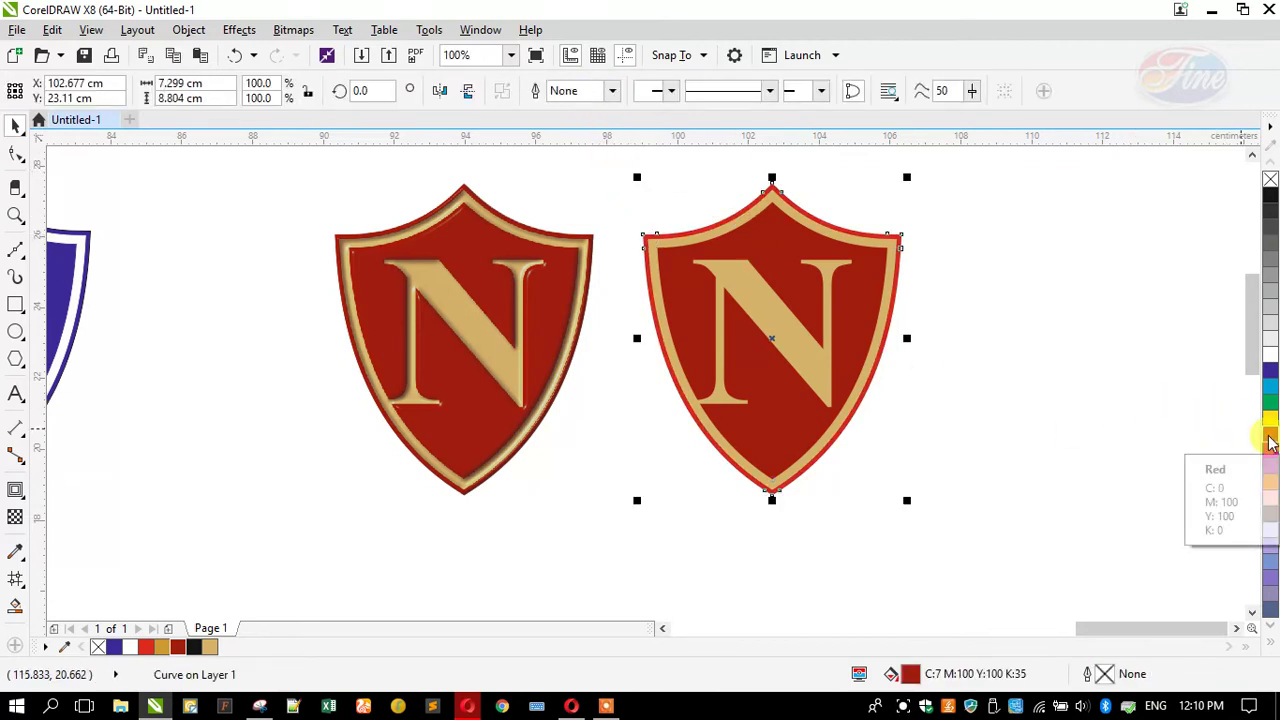
click(790, 275)
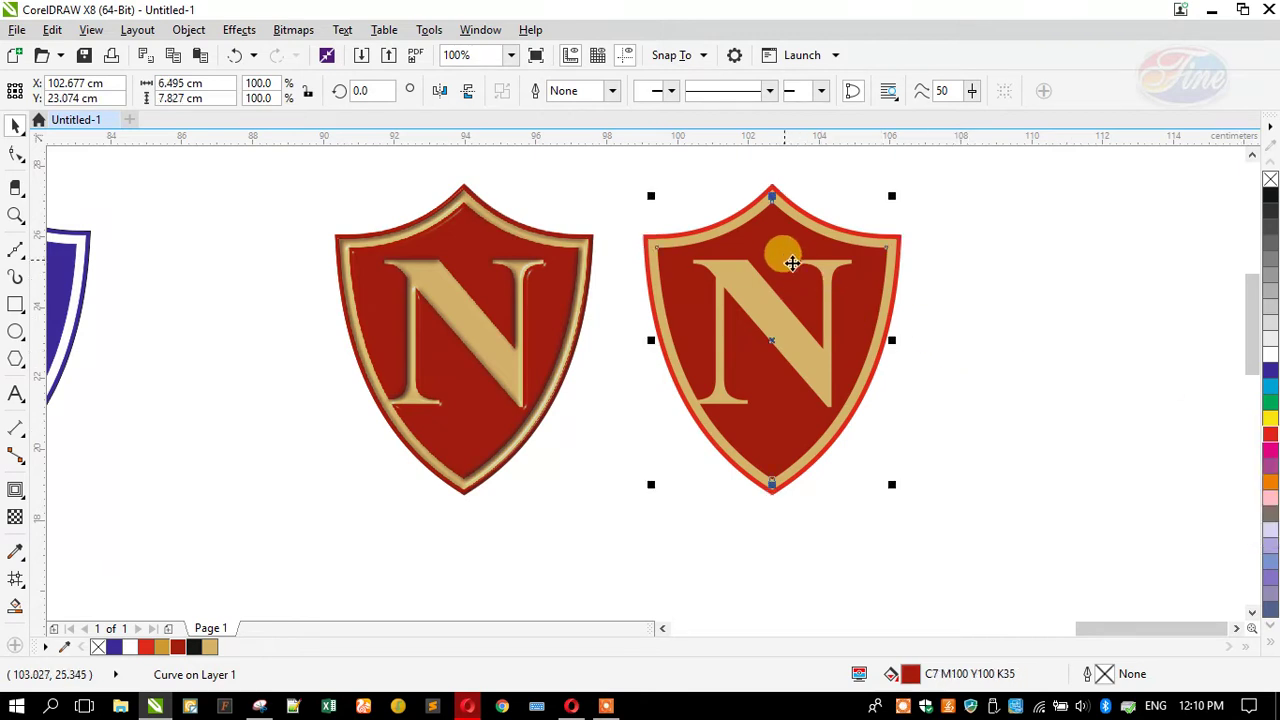
click(1268, 434)
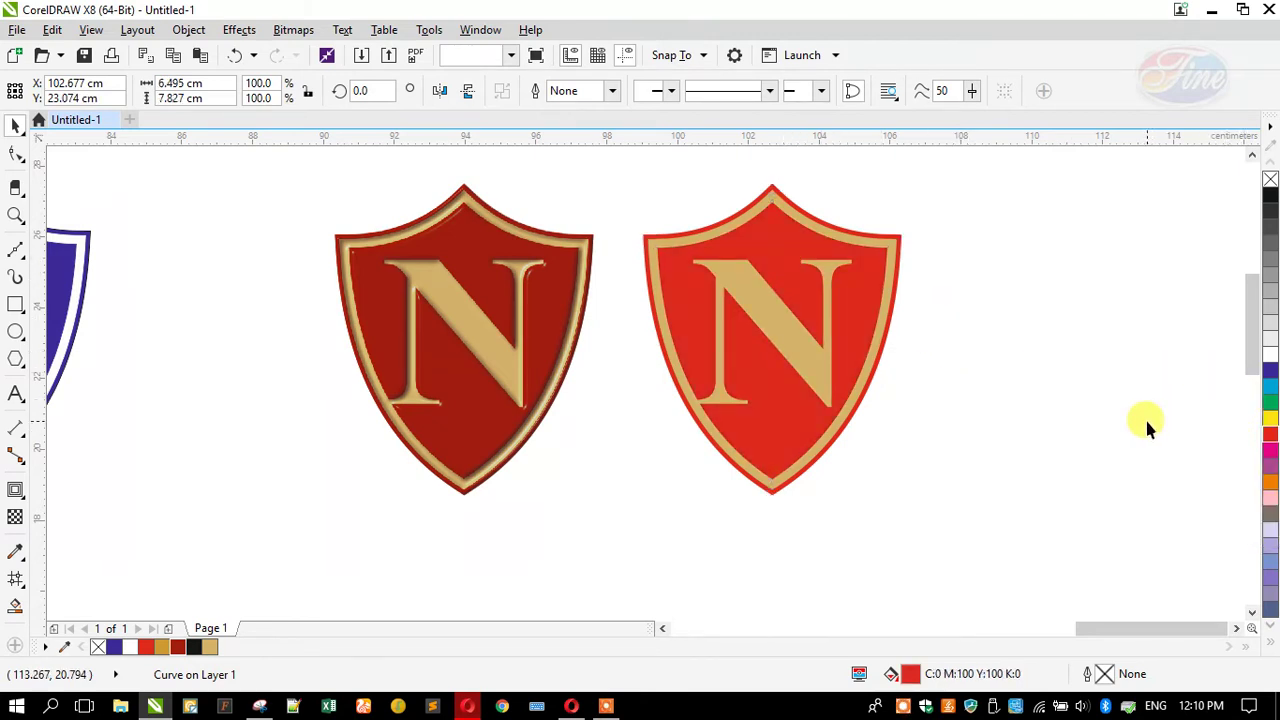
click(1146, 426)
Undo both bright red fills on the copied flat logo
key(ctrl+z)
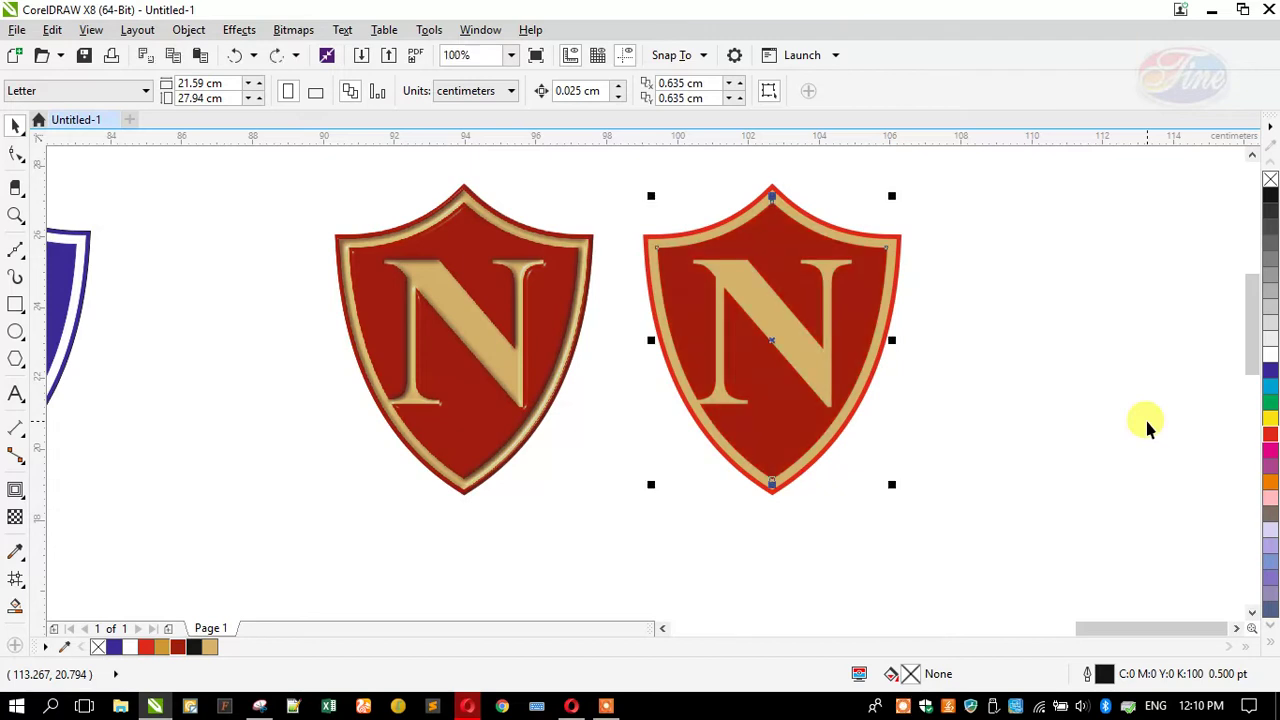
key(ctrl+z)
click(928, 378)
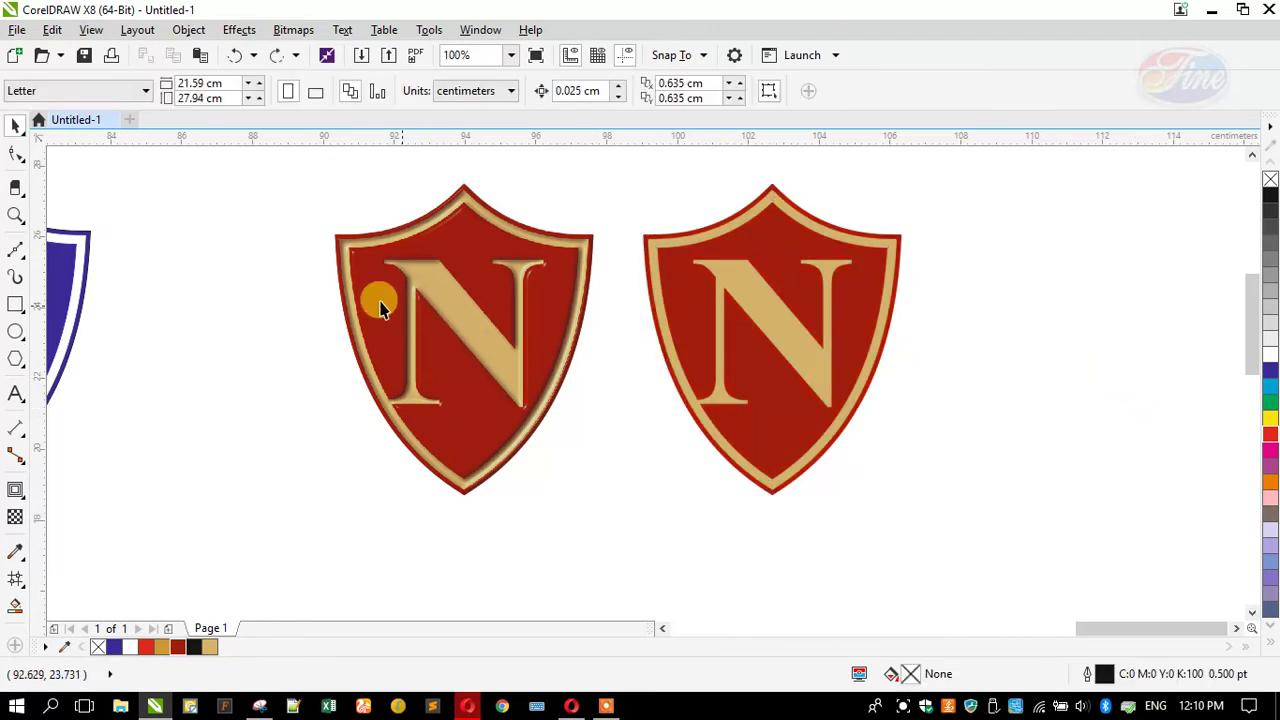
Draw an ellipse about 10.7 by 9.4 cm overlapping the upper parts of the embossed and flat shields
click(15, 333)
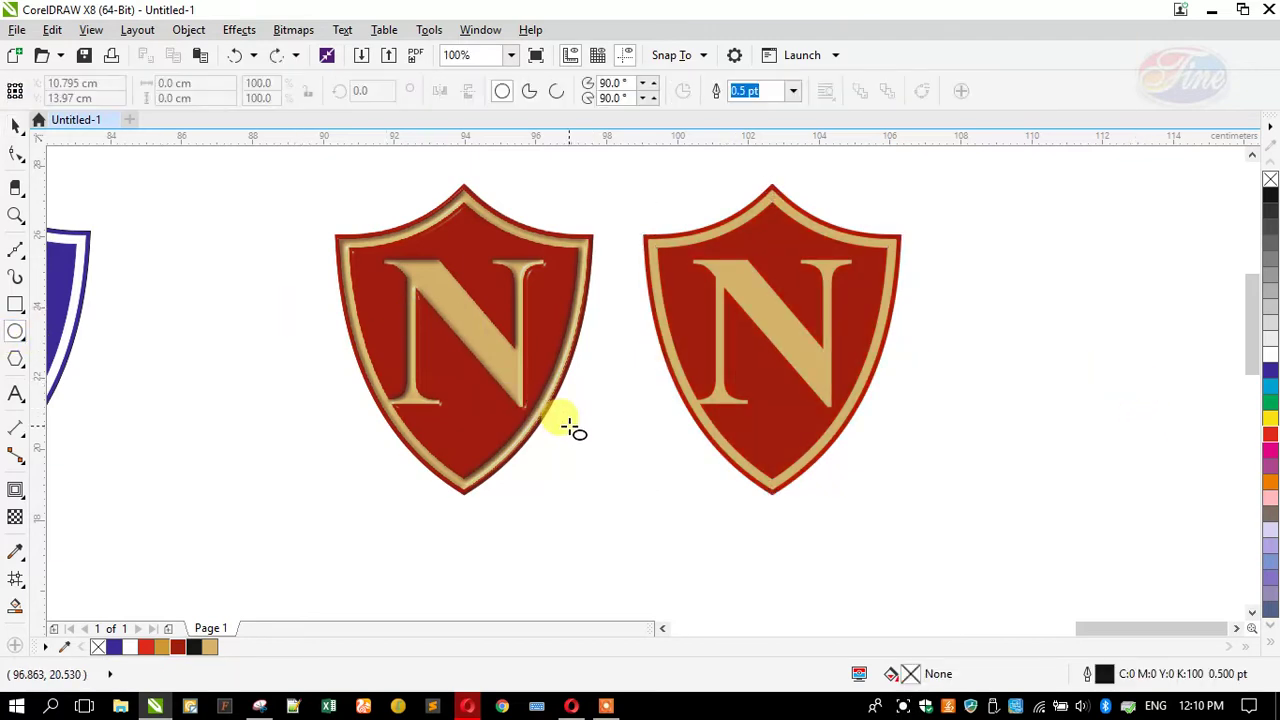
scroll(569, 429, down, 1)
drag(552, 236, 741, 404)
scroll(737, 410, up, 1)
click(15, 125)
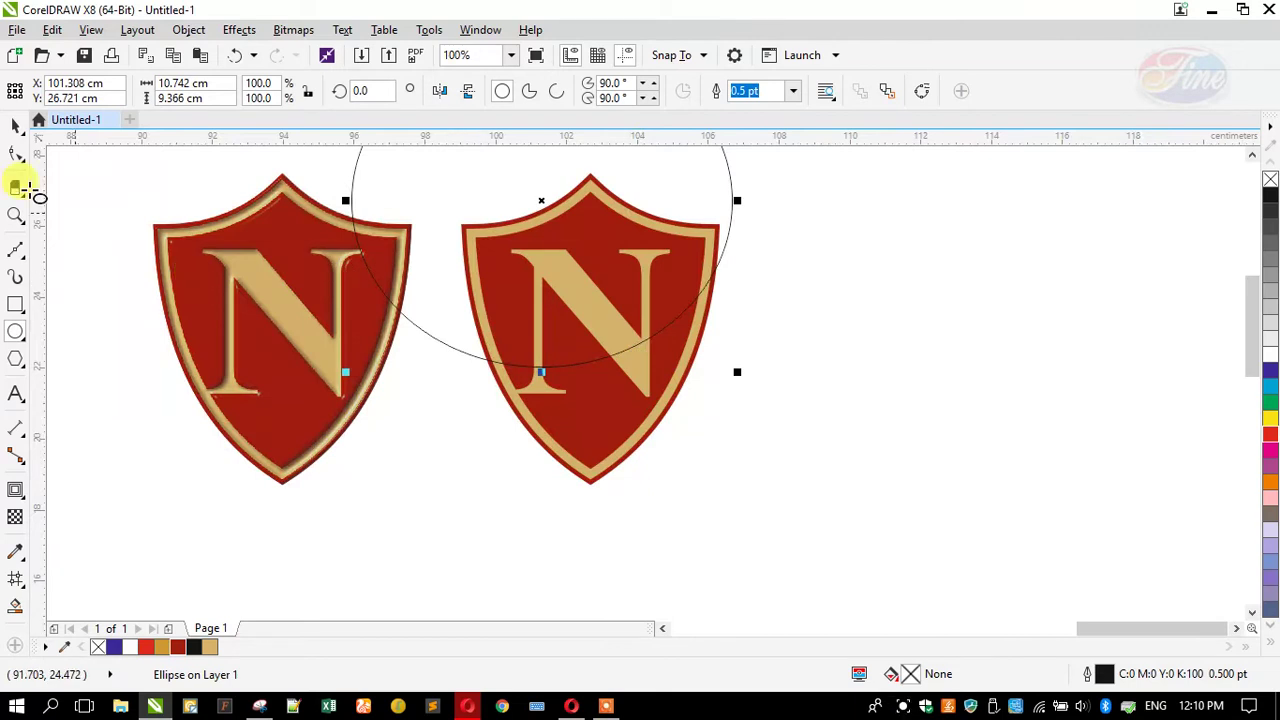
Make two copies of the ellipse, each offset about 1.5 cm farther towards the embossed shield, so the three arcs fan out
drag(443, 191, 393, 241)
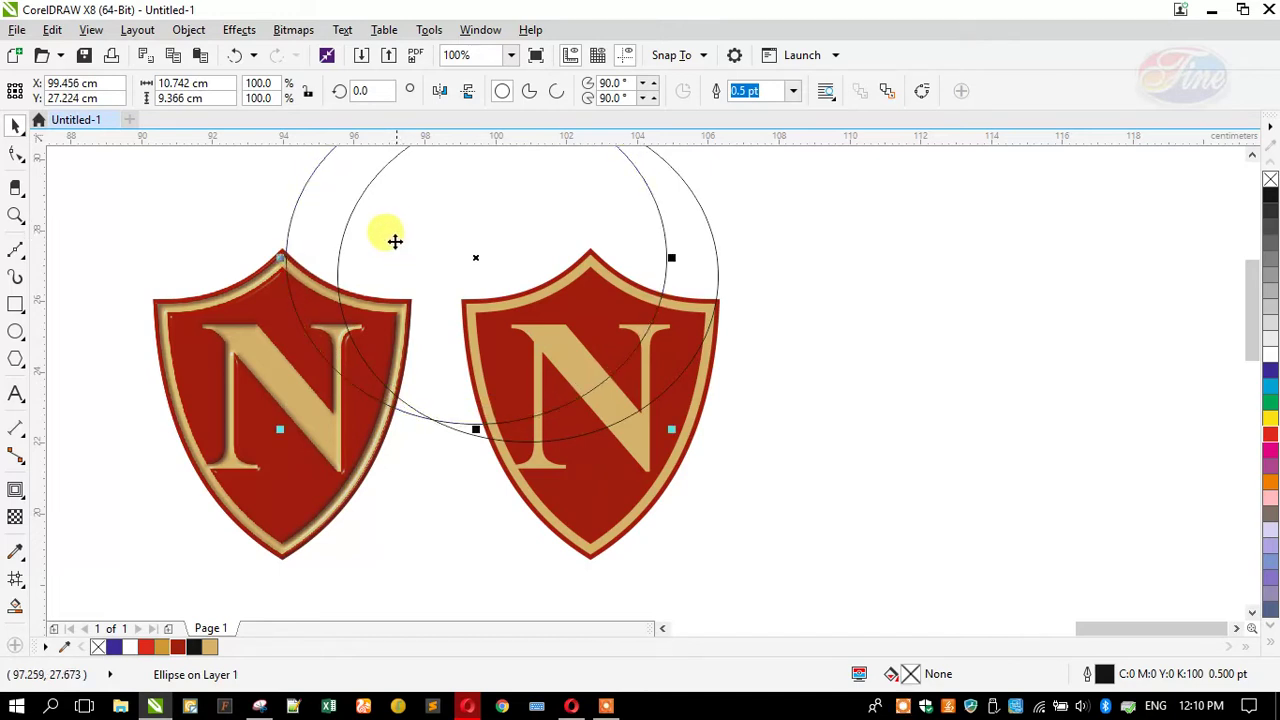
drag(332, 205, 280, 212)
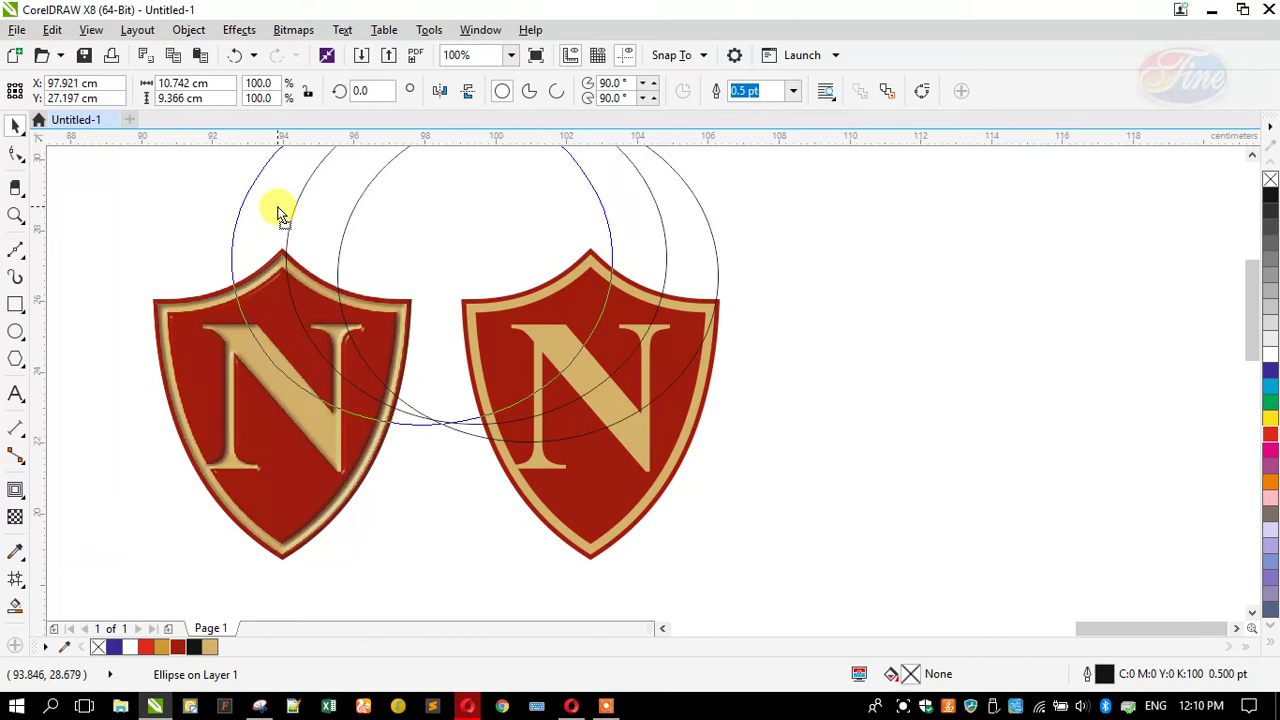
drag(280, 212, 286, 214)
Select all three ellipses and move them down together so their arcs cross the flat shield
shift+click(669, 194)
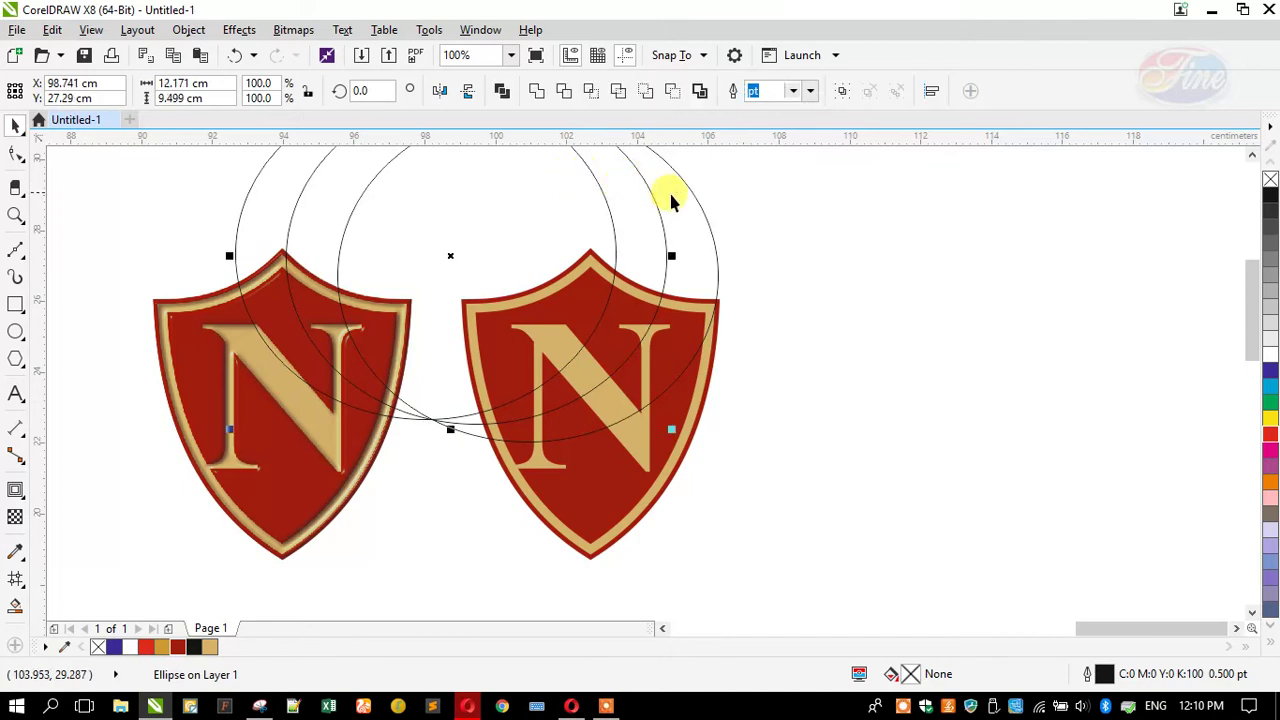
shift+click(677, 200)
drag(677, 200, 694, 227)
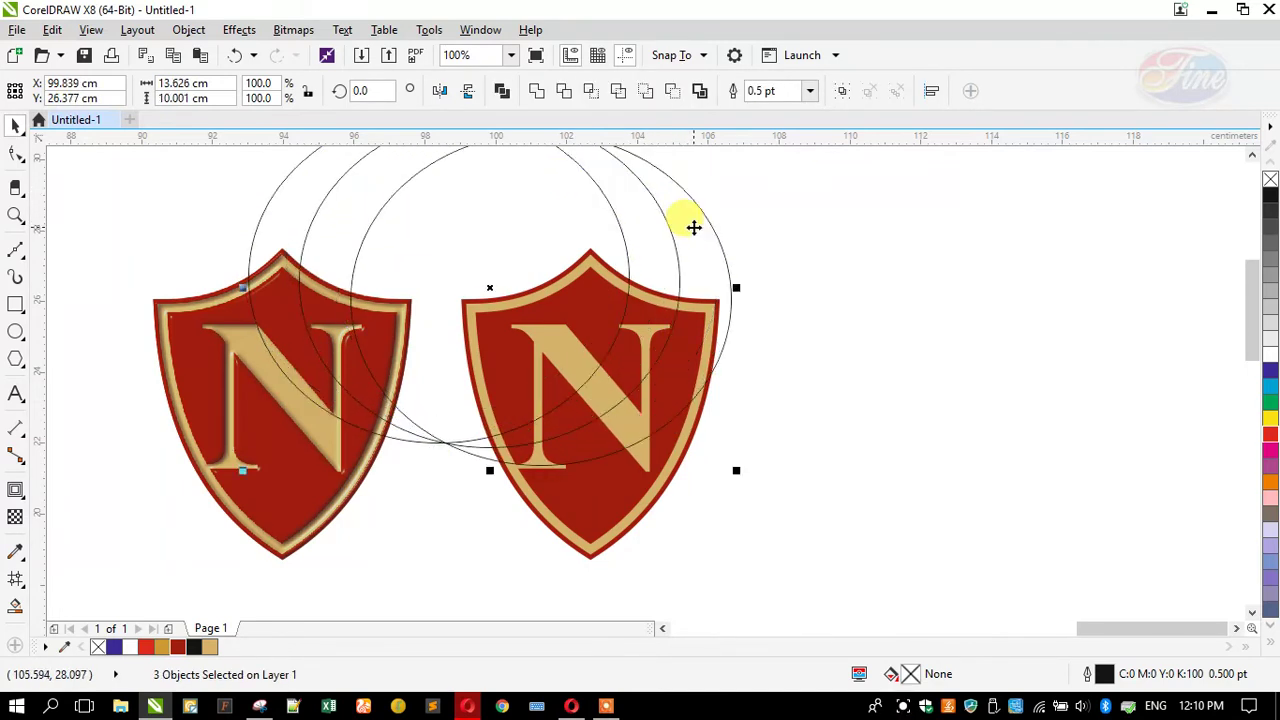
mouse_move(692, 226)
mouse_down()
mouse_move(697, 238)
mouse_move(687, 229)
mouse_up()
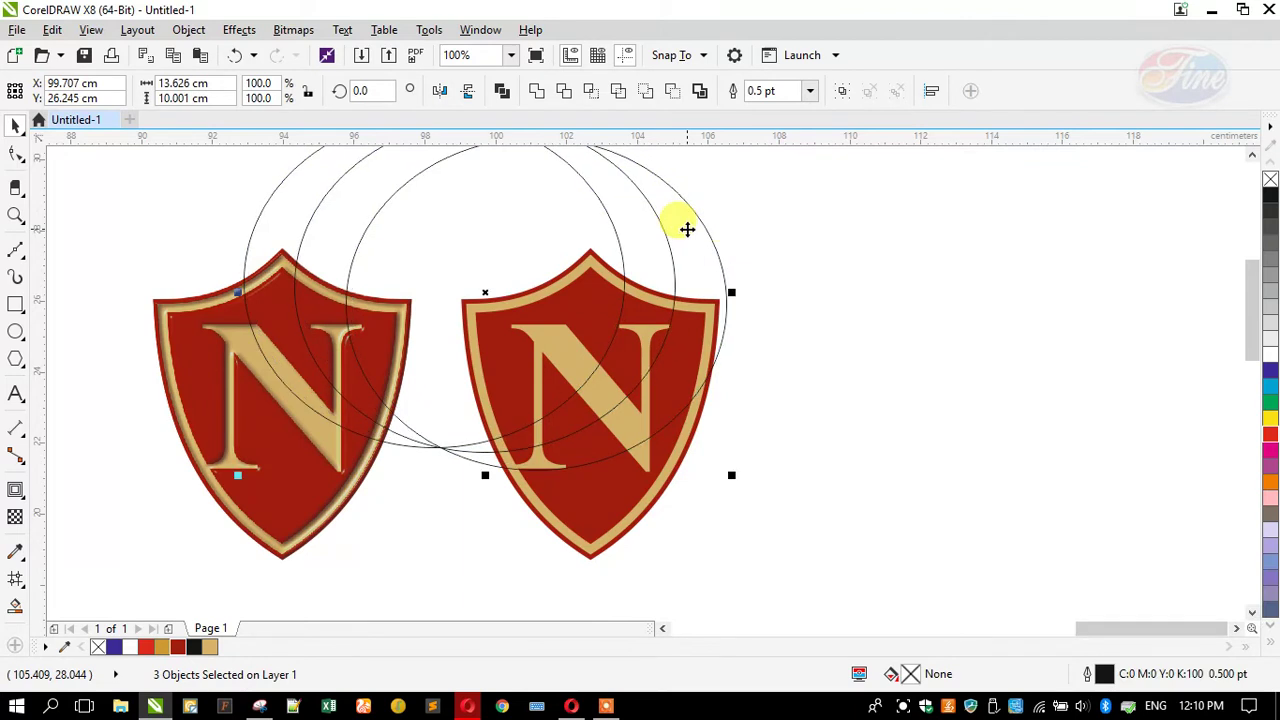
Intersect the rightmost ellipse with the flat logo's outer shield and remove that ellipse
click(797, 216)
click(695, 234)
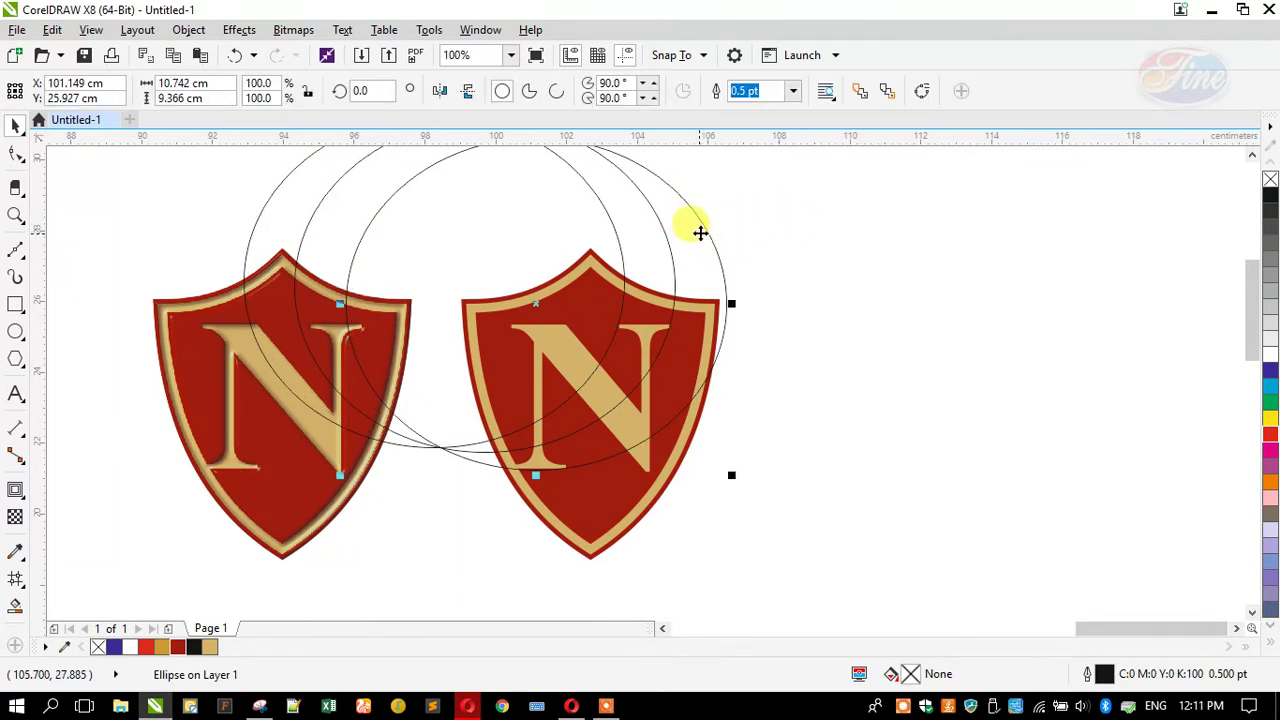
shift+click(590, 566)
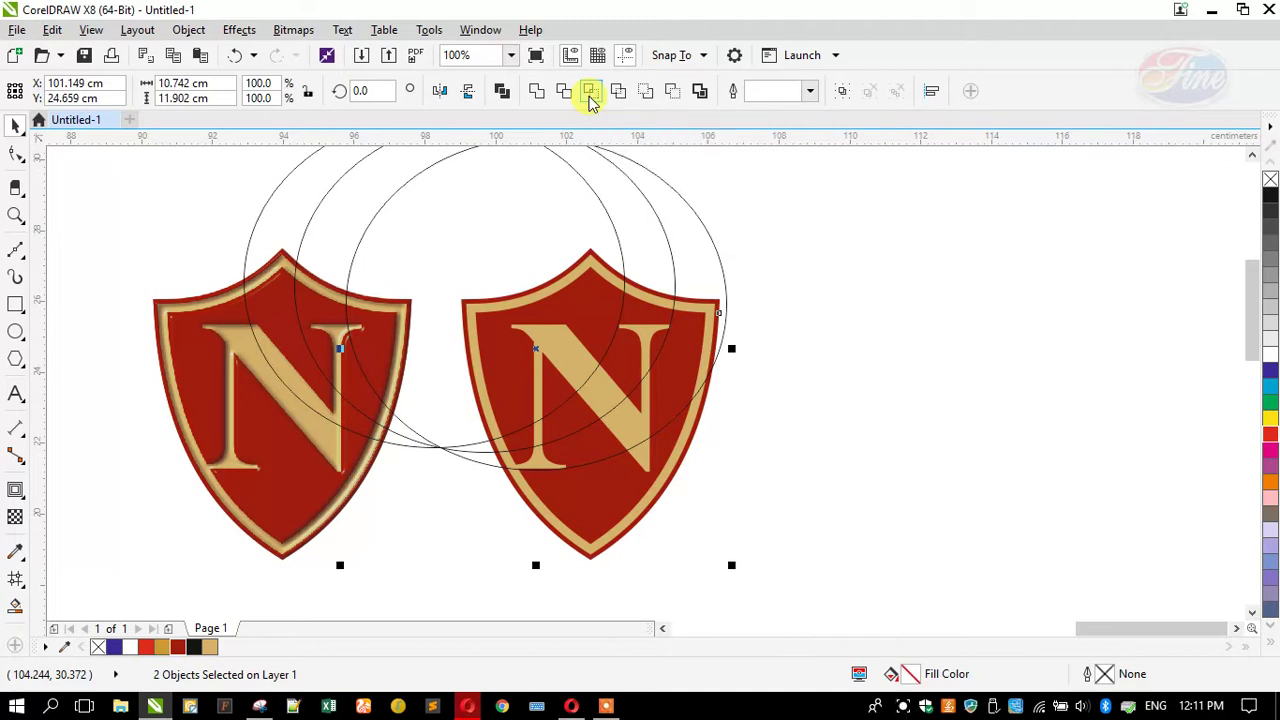
click(668, 218)
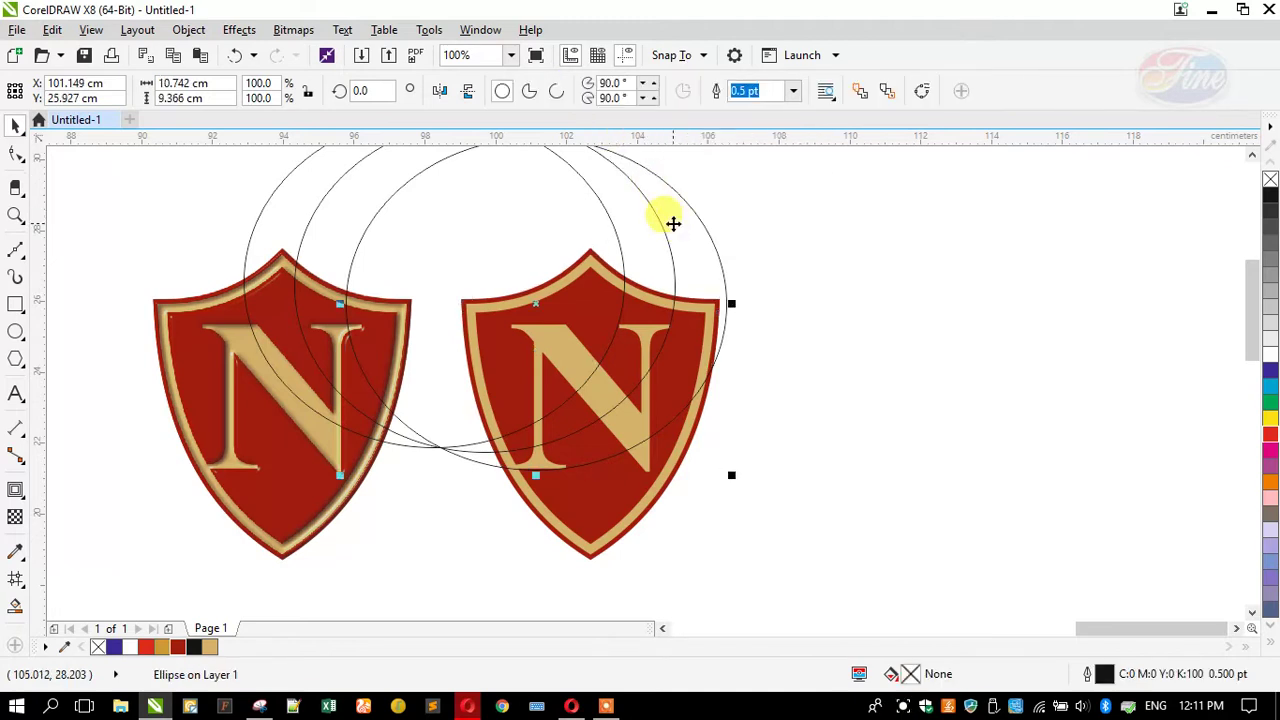
drag(651, 229, 600, 212)
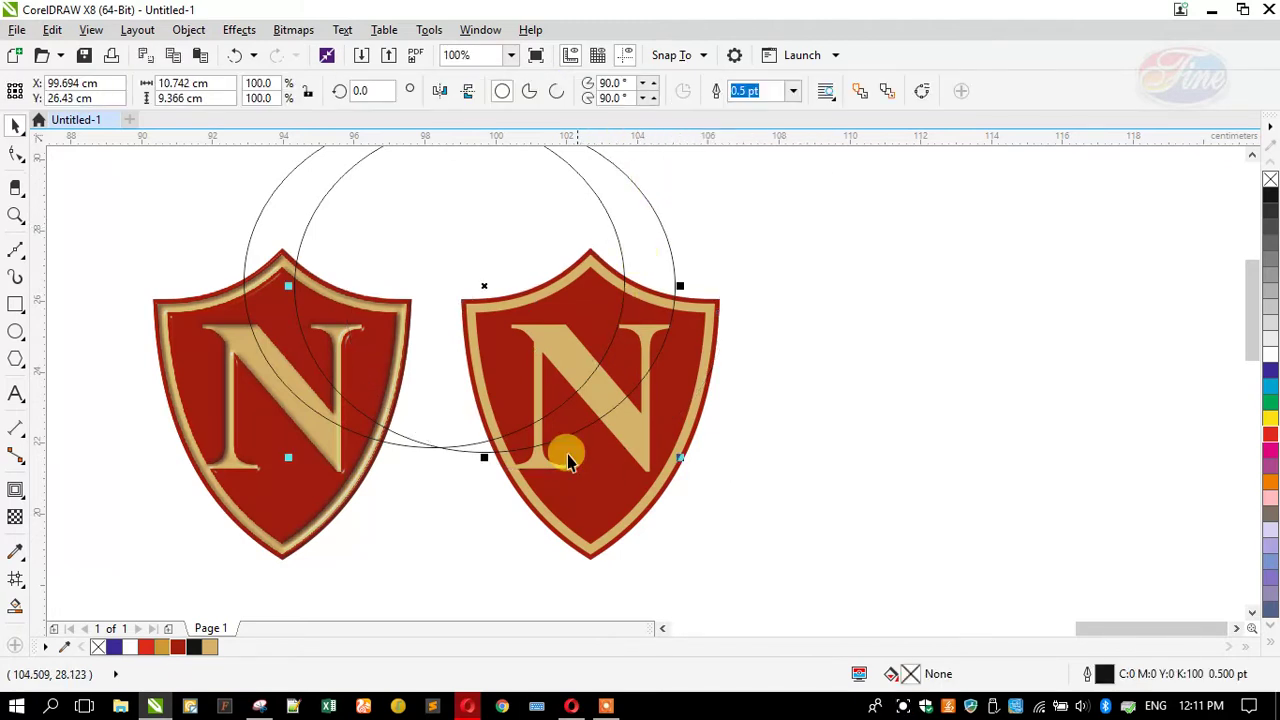
Intersect each of the two remaining ellipses with the flat logo's outer shield and remove both ellipses
shift+click(590, 565)
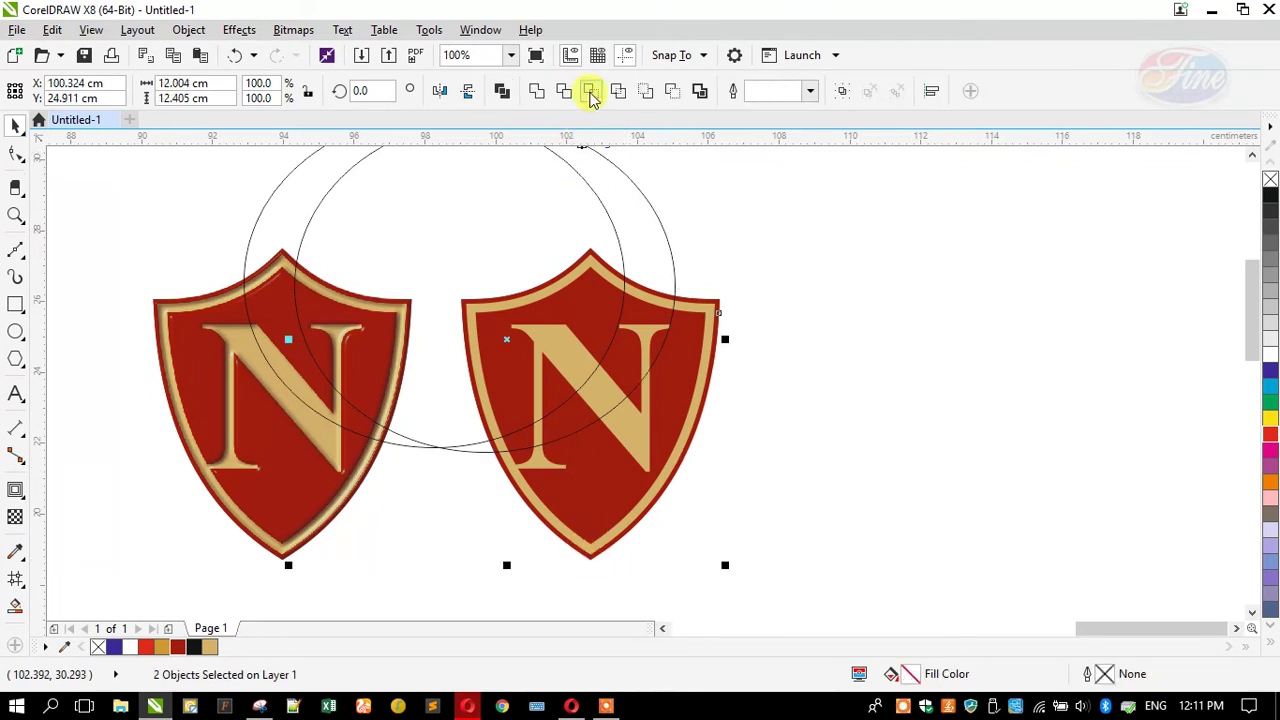
click(633, 210)
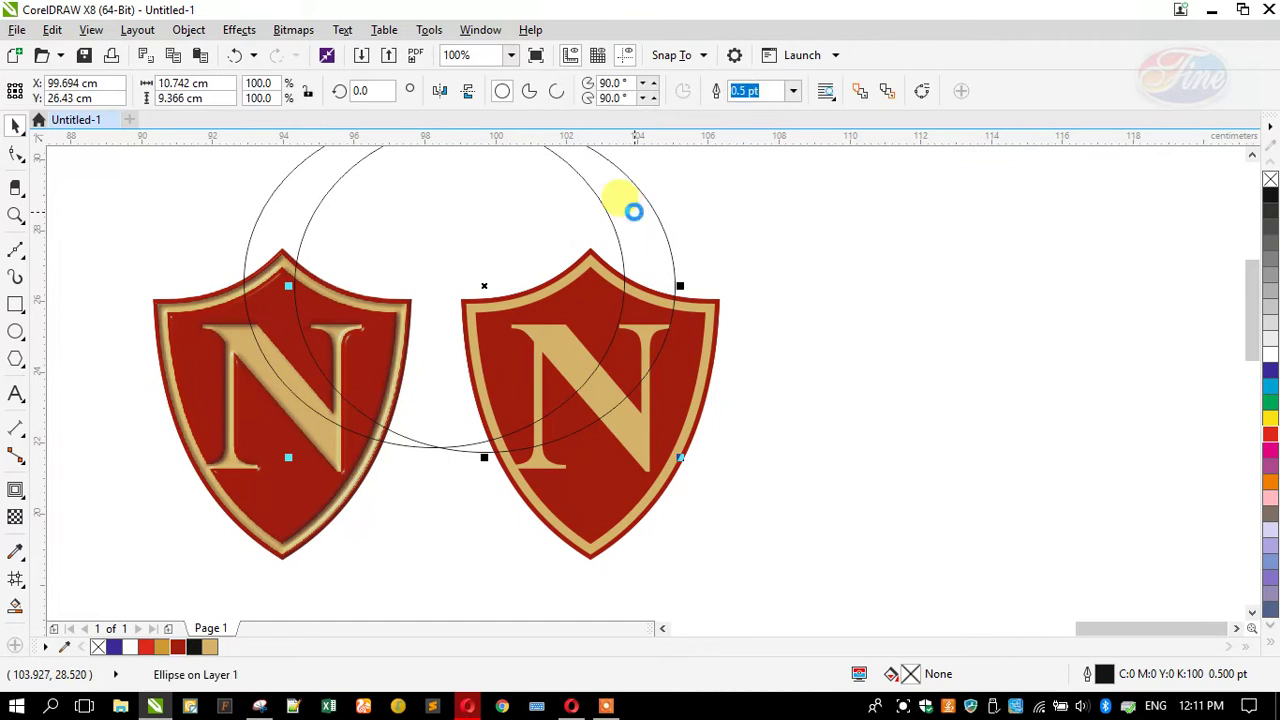
drag(631, 209, 543, 229)
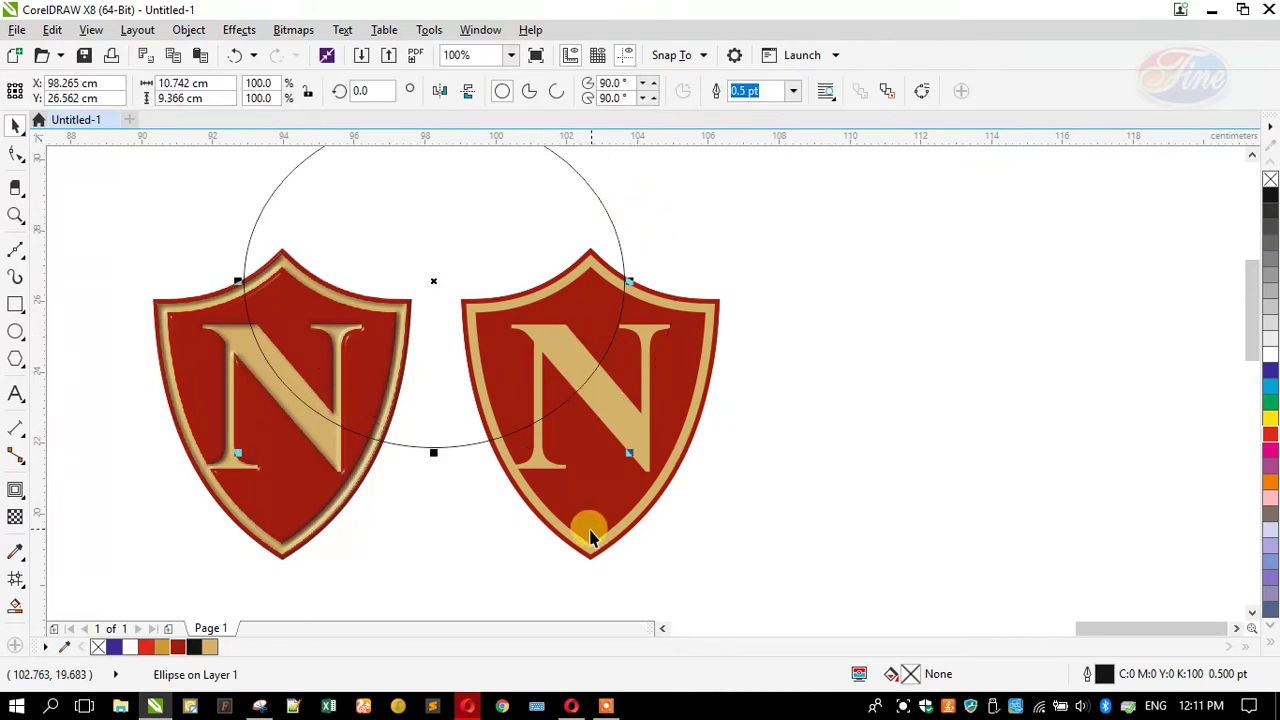
shift+click(590, 565)
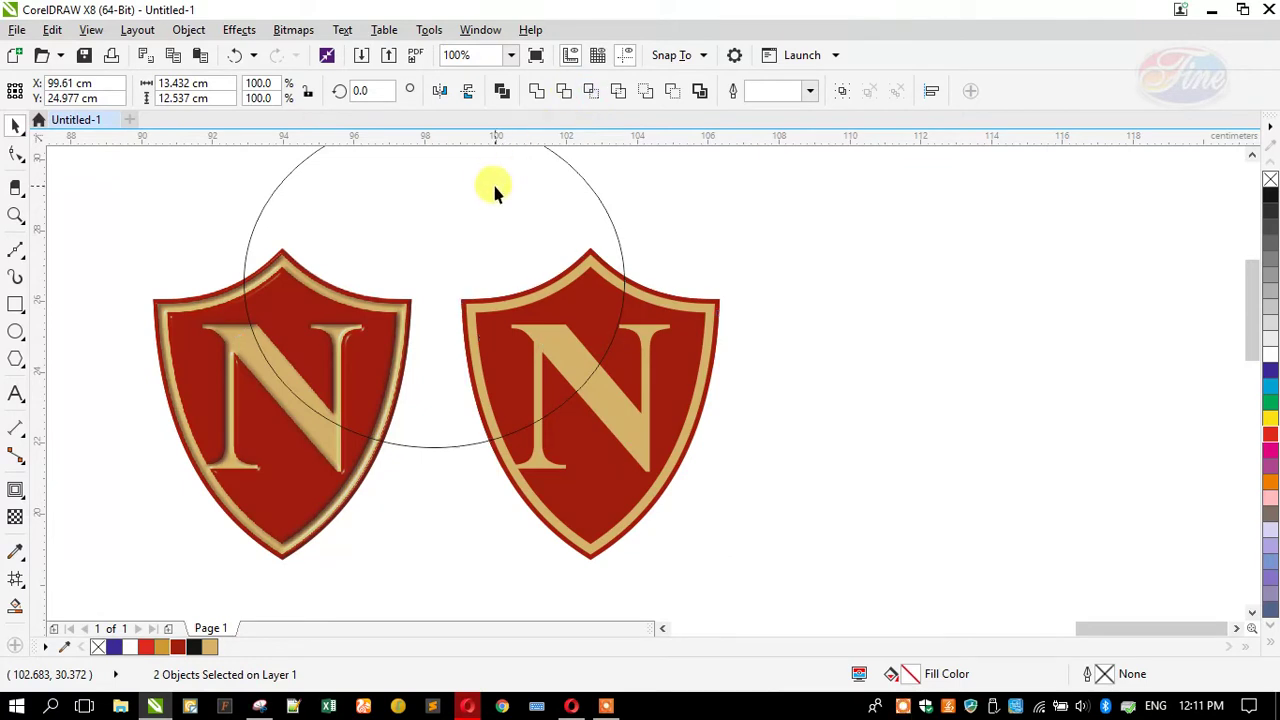
key(Delete)
Fill the largest intersection piece on the flat shield with cyan and send it behind the logo
scroll(573, 272, up, 2)
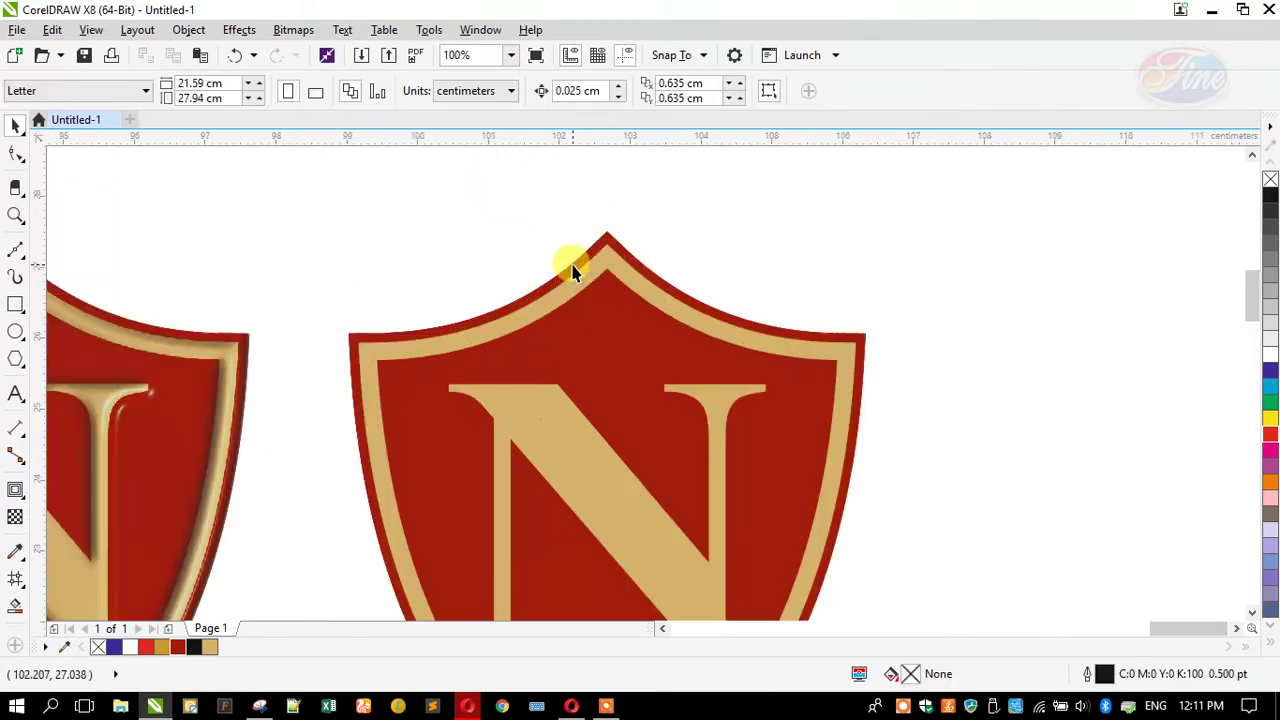
click(573, 272)
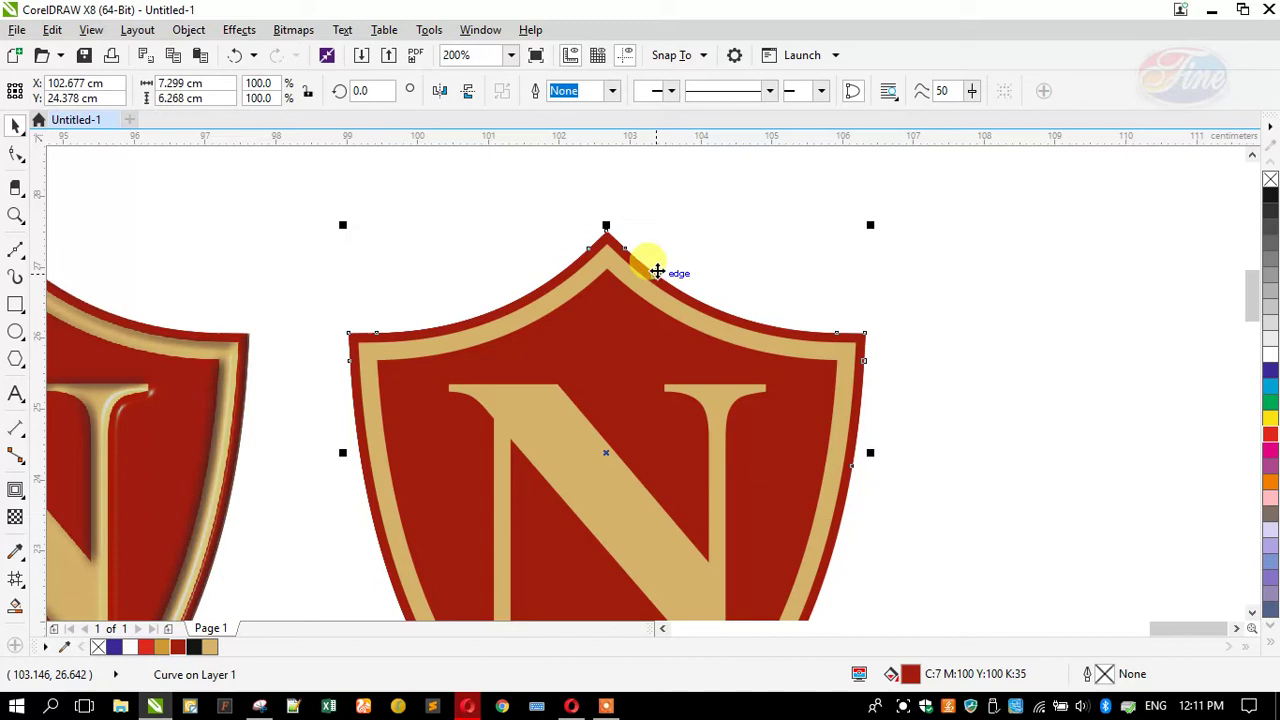
scroll(657, 268, down, 2)
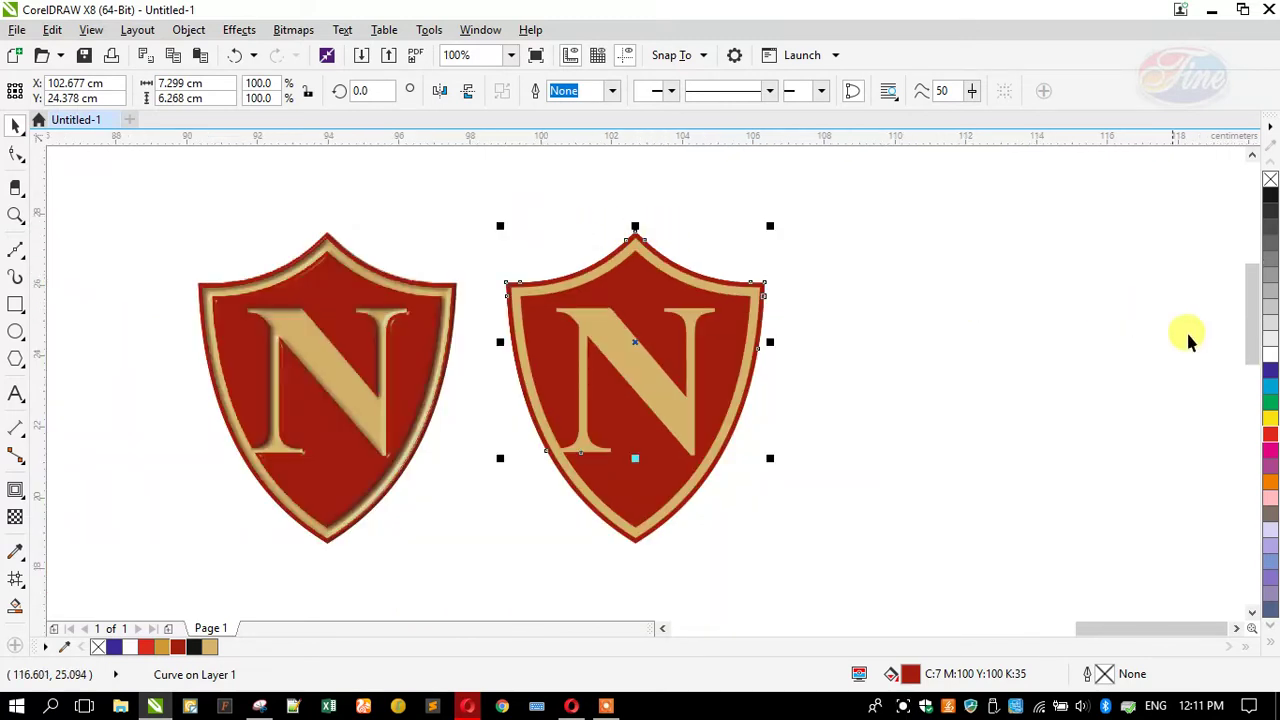
click(1269, 355)
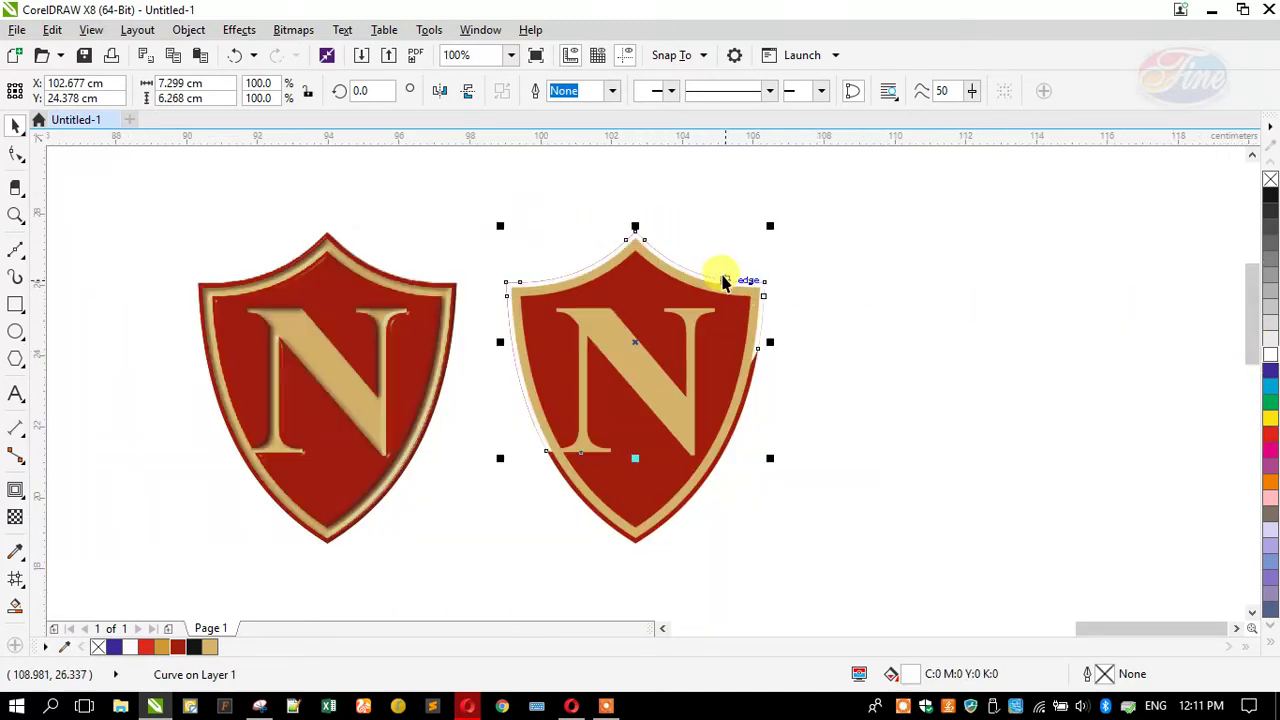
scroll(645, 268, up, 2)
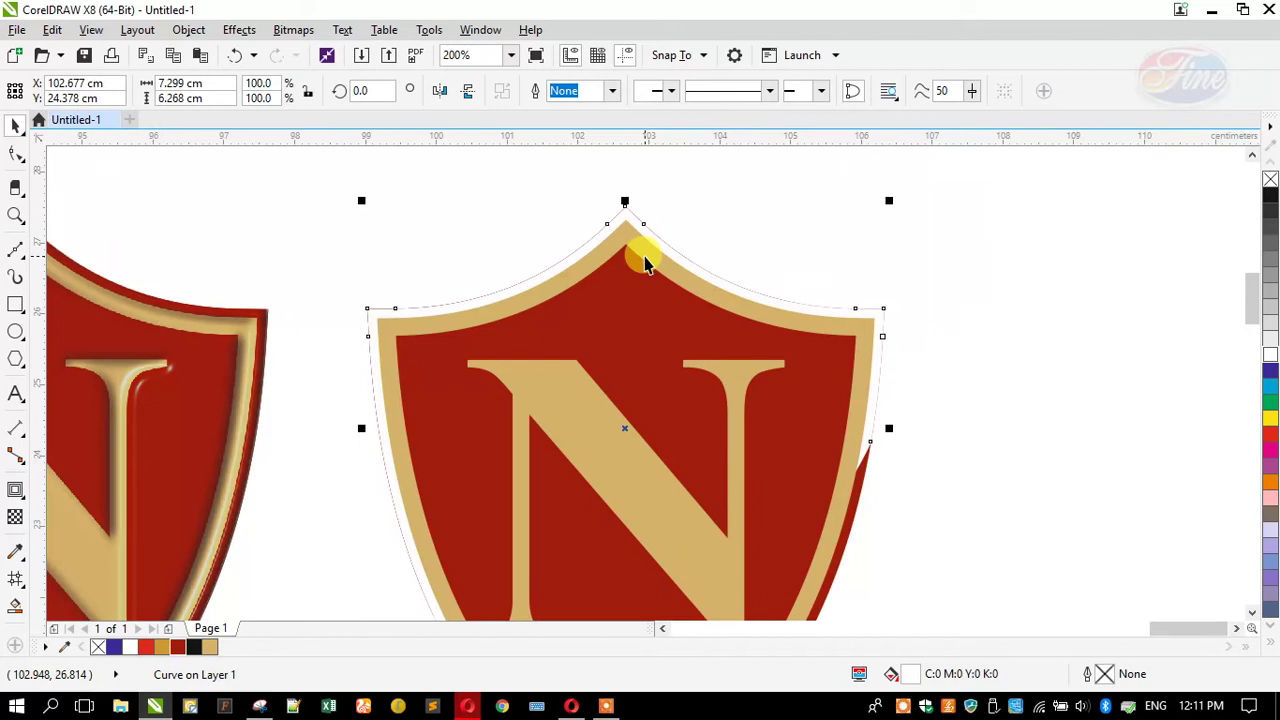
click(1270, 385)
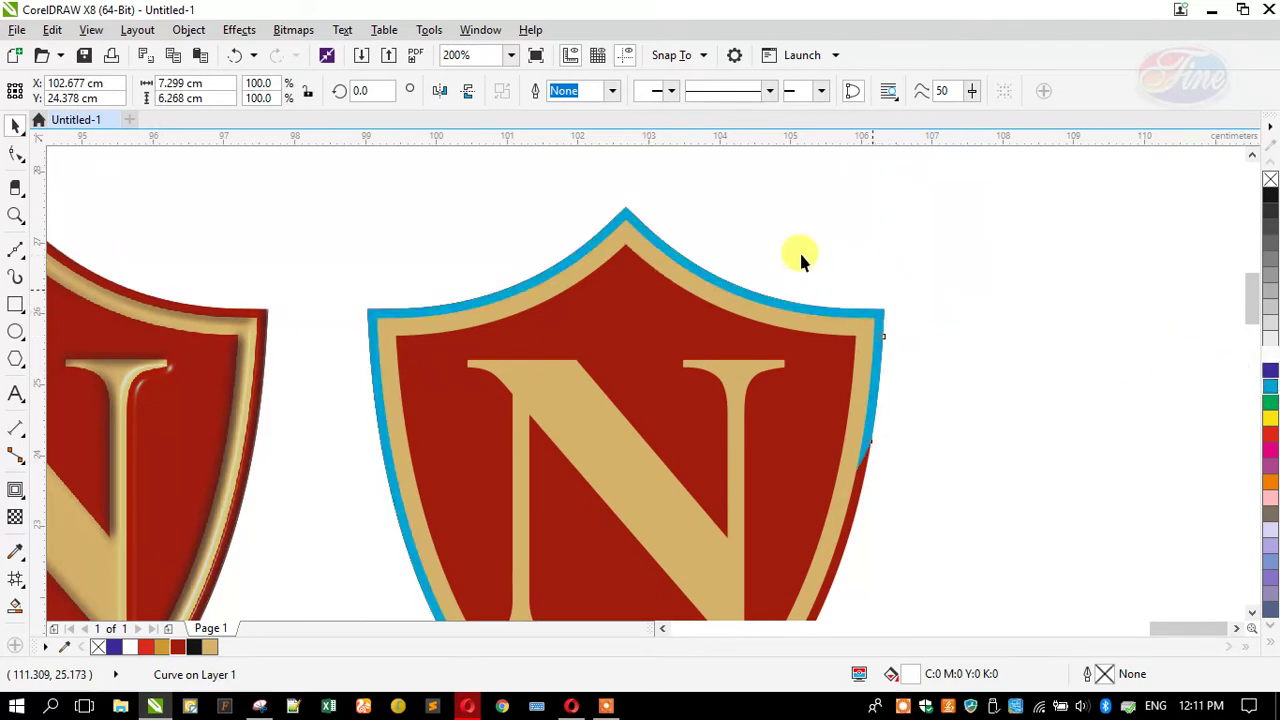
key(ctrl+Page_Down)
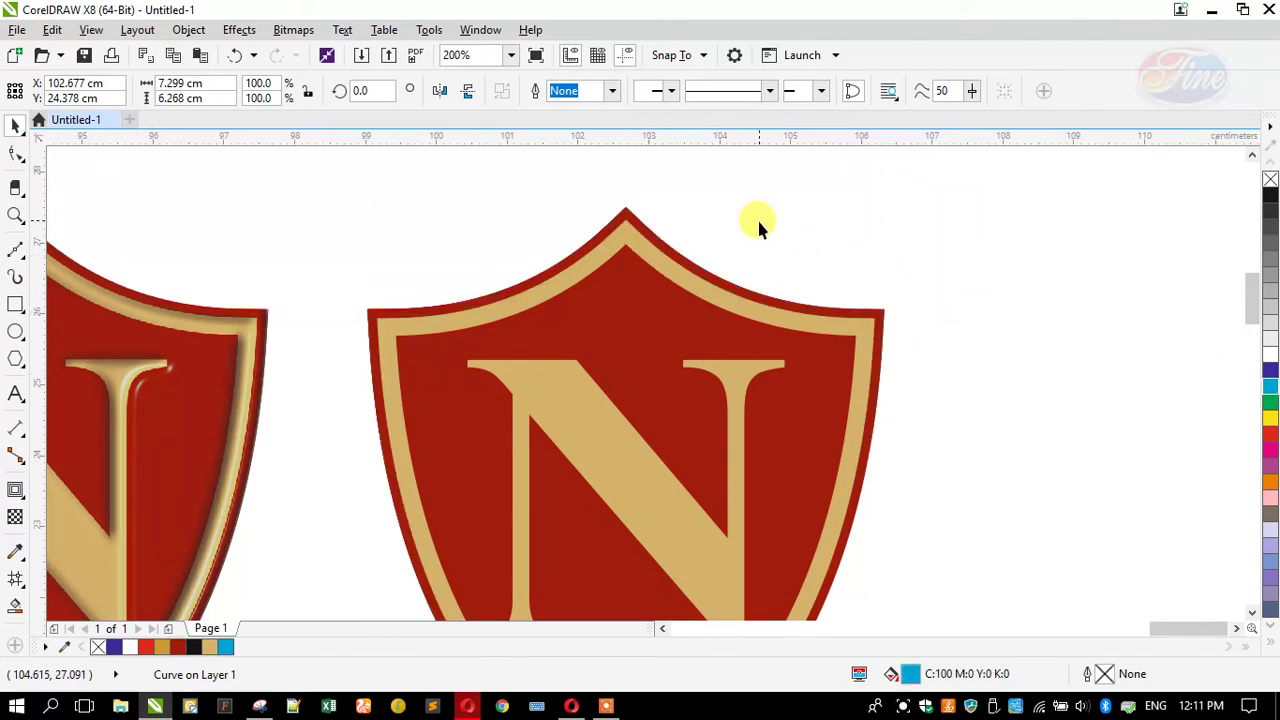
Fill the middle intersection piece blue and the smallest one white, sending both behind the logo
click(757, 217)
click(753, 293)
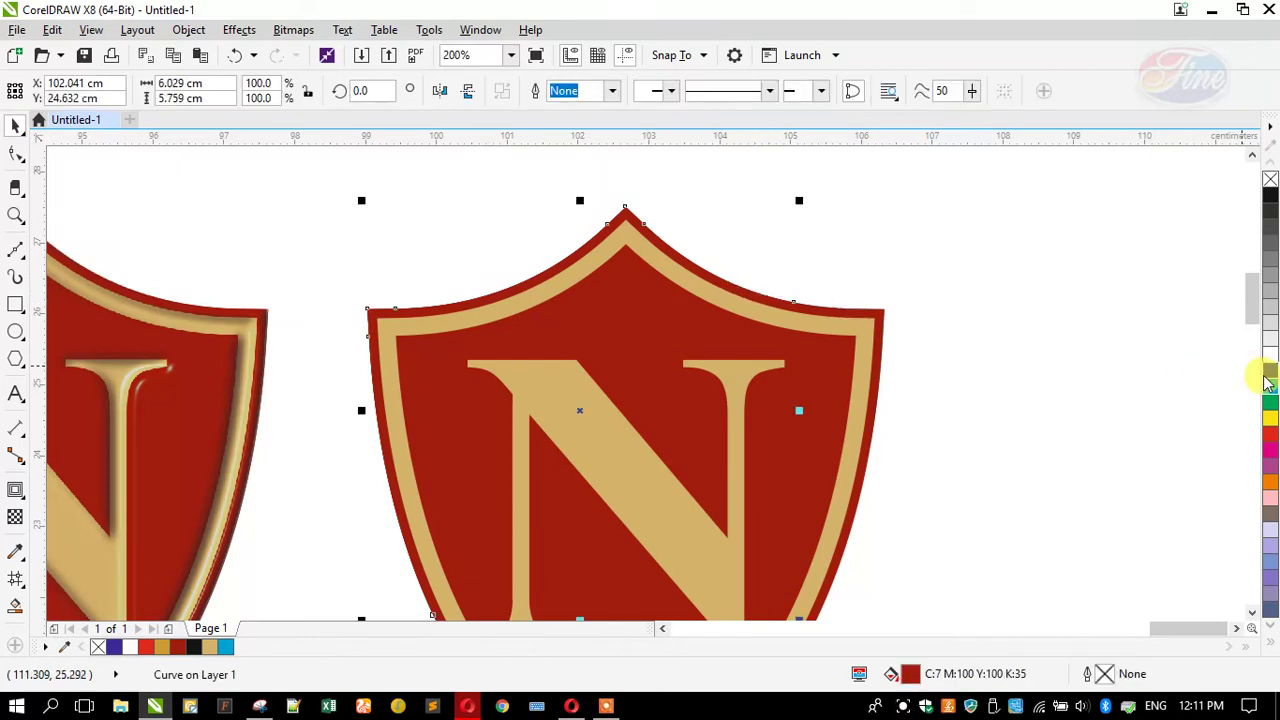
click(687, 238)
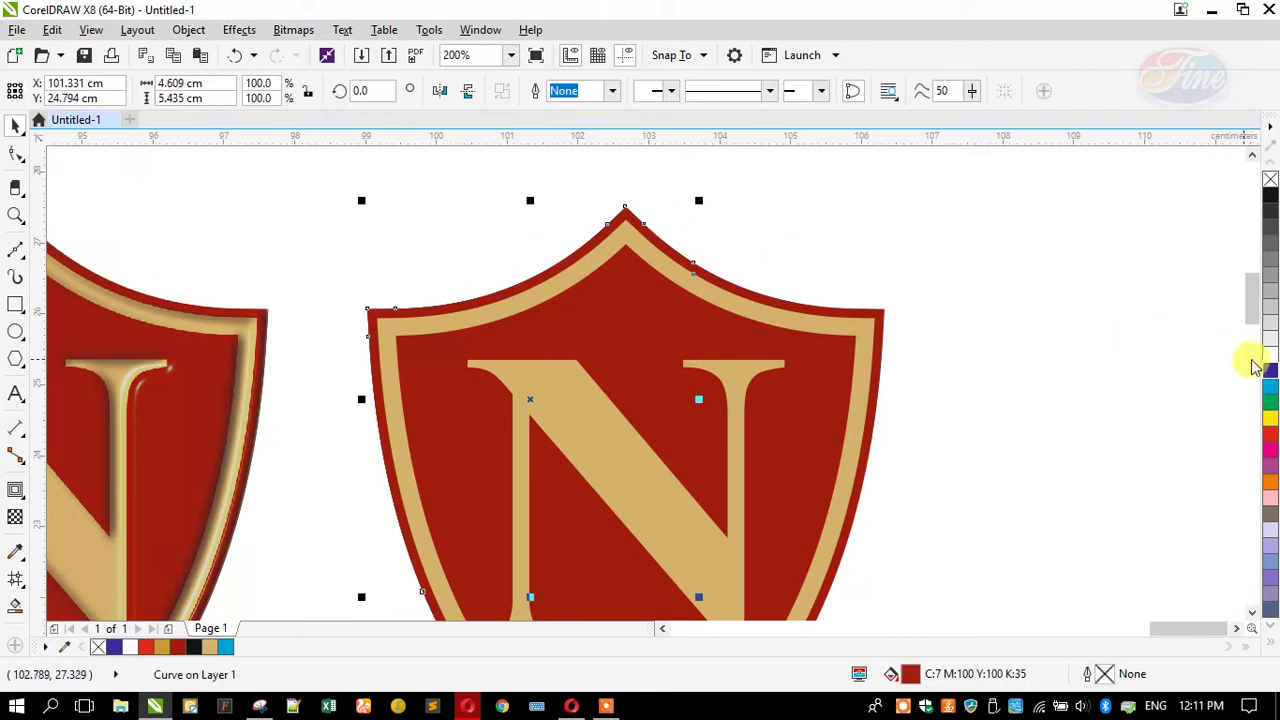
click(828, 325)
key(shift+Page_Down)
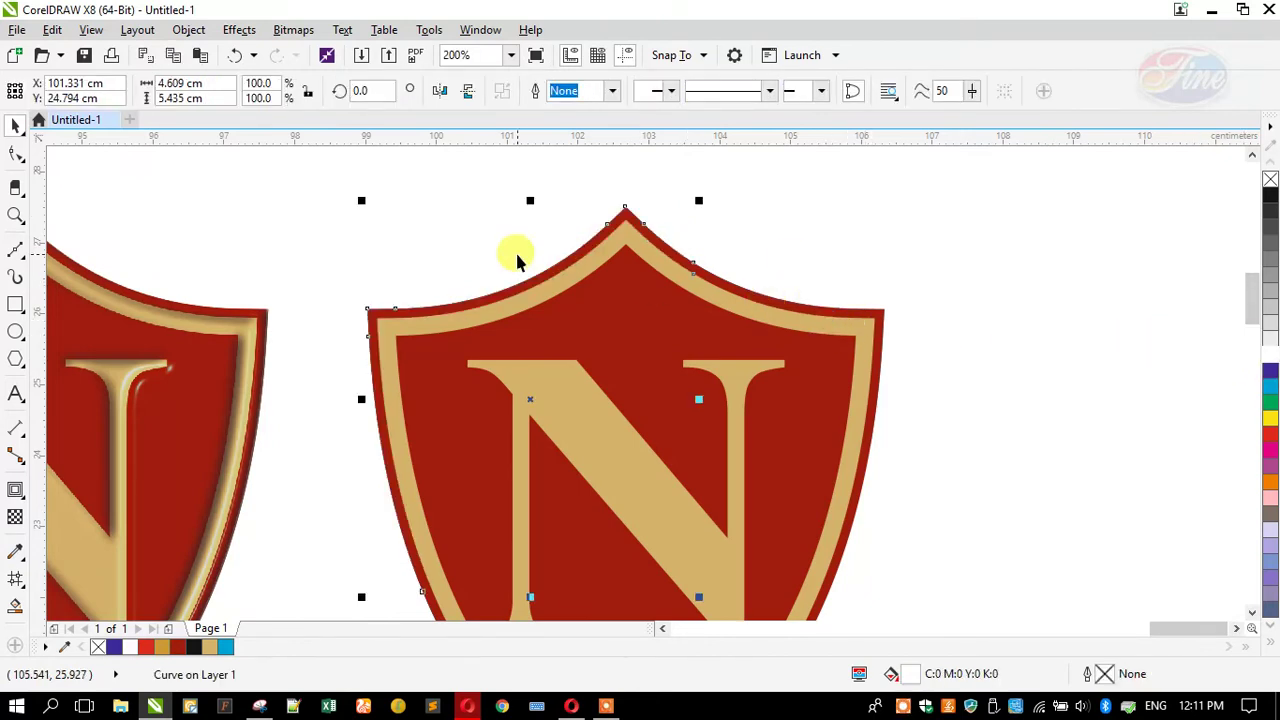
Send the flat logo's red outer shield behind the coloured pieces and place the cyan piece behind the blue one
click(715, 275)
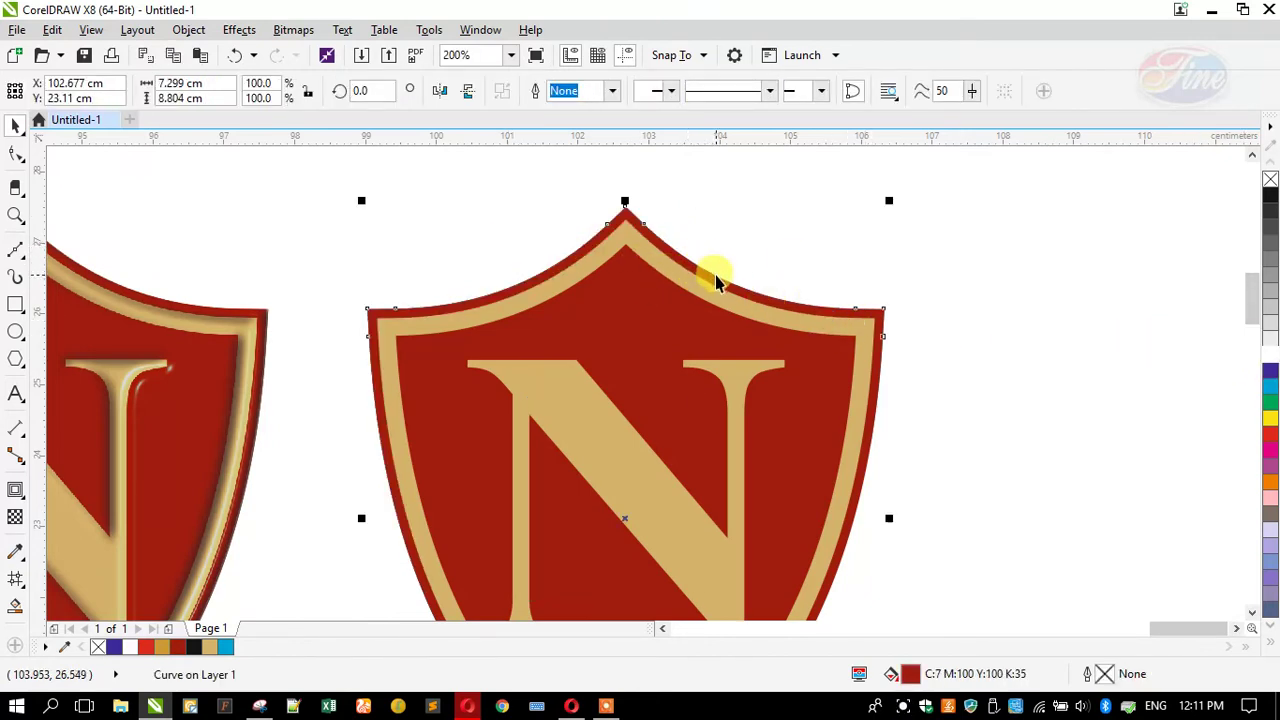
drag(715, 275, 716, 275)
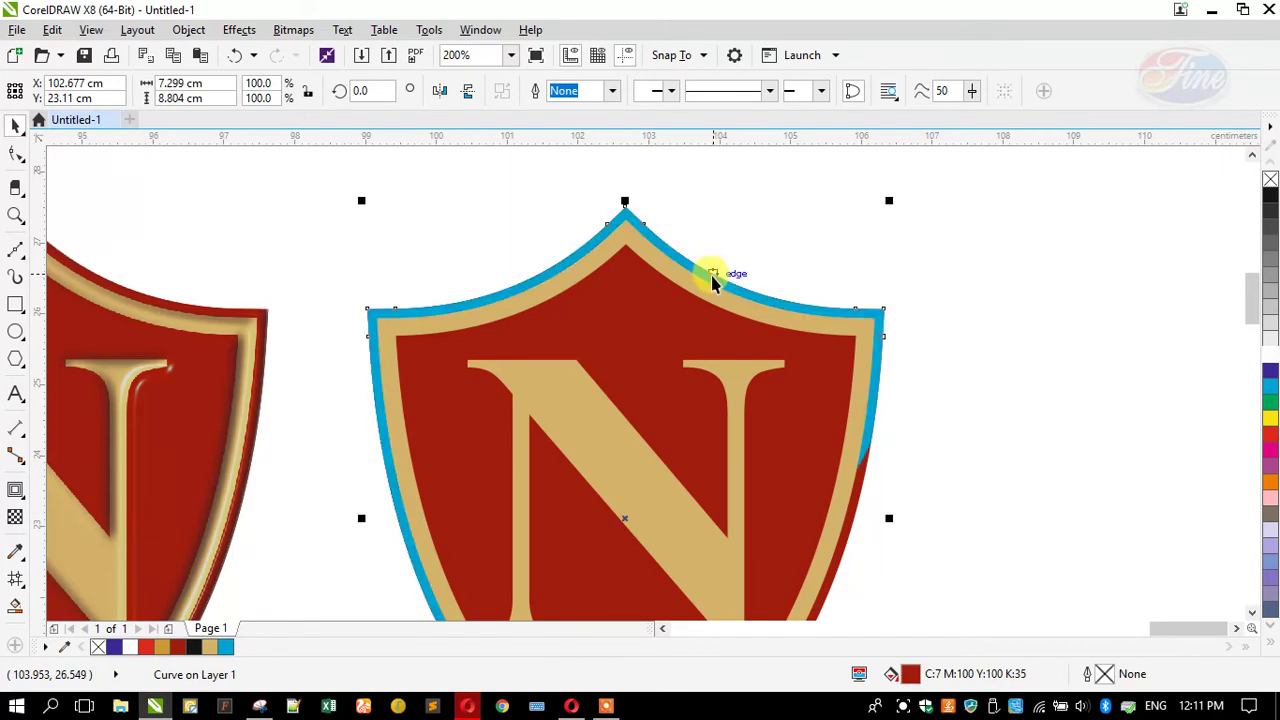
click(729, 289)
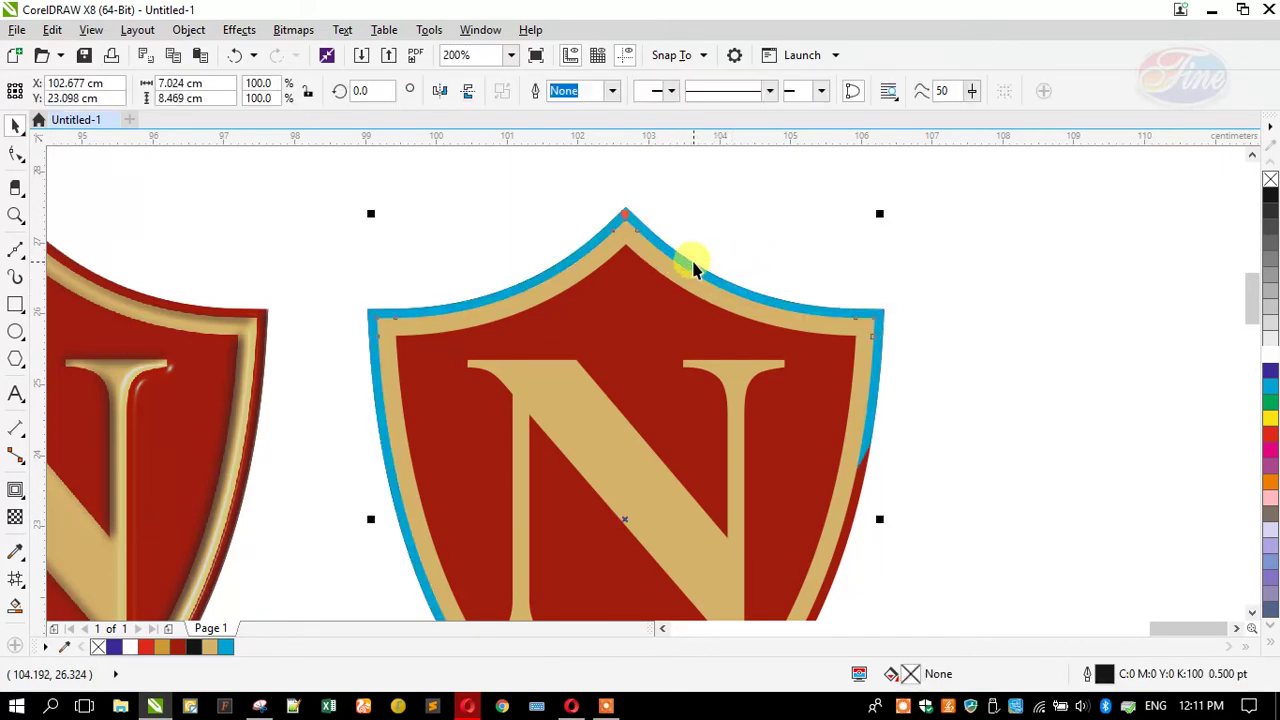
click(694, 266)
click(870, 302)
click(733, 268)
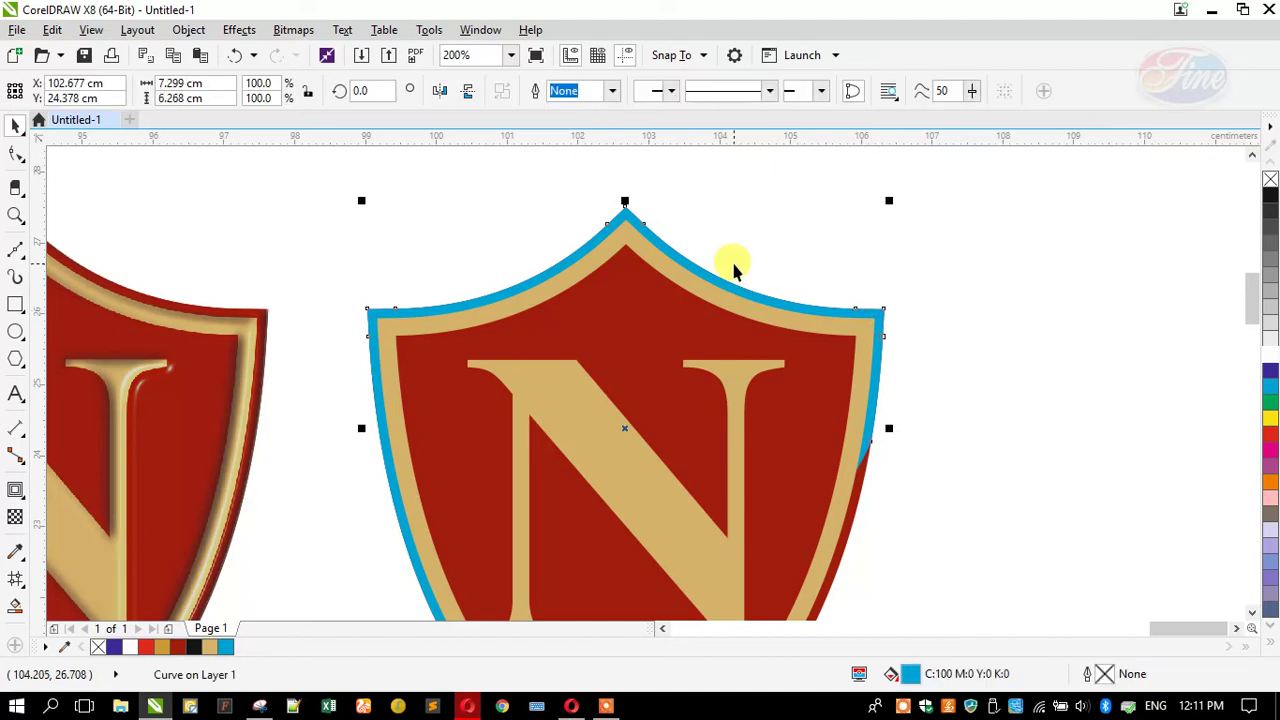
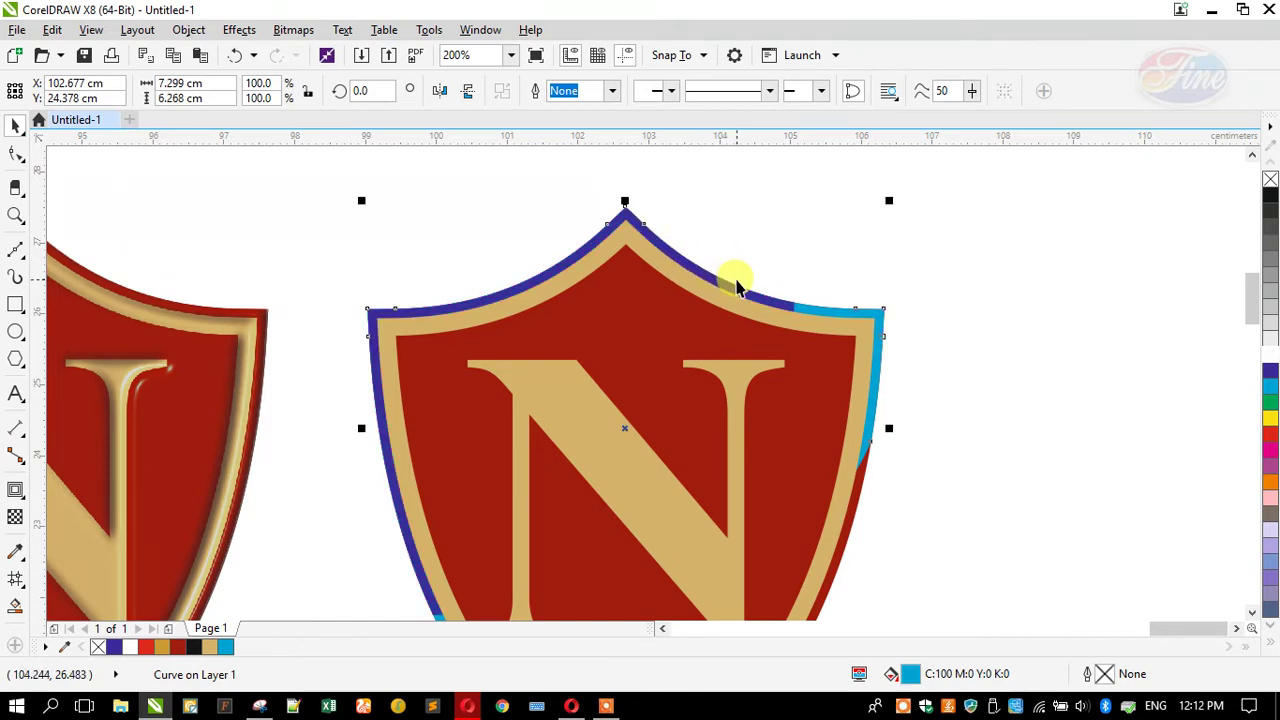
Try to uncover the hidden white piece by alternately sending the blue and cyan pieces to the back
alt+click(626, 212)
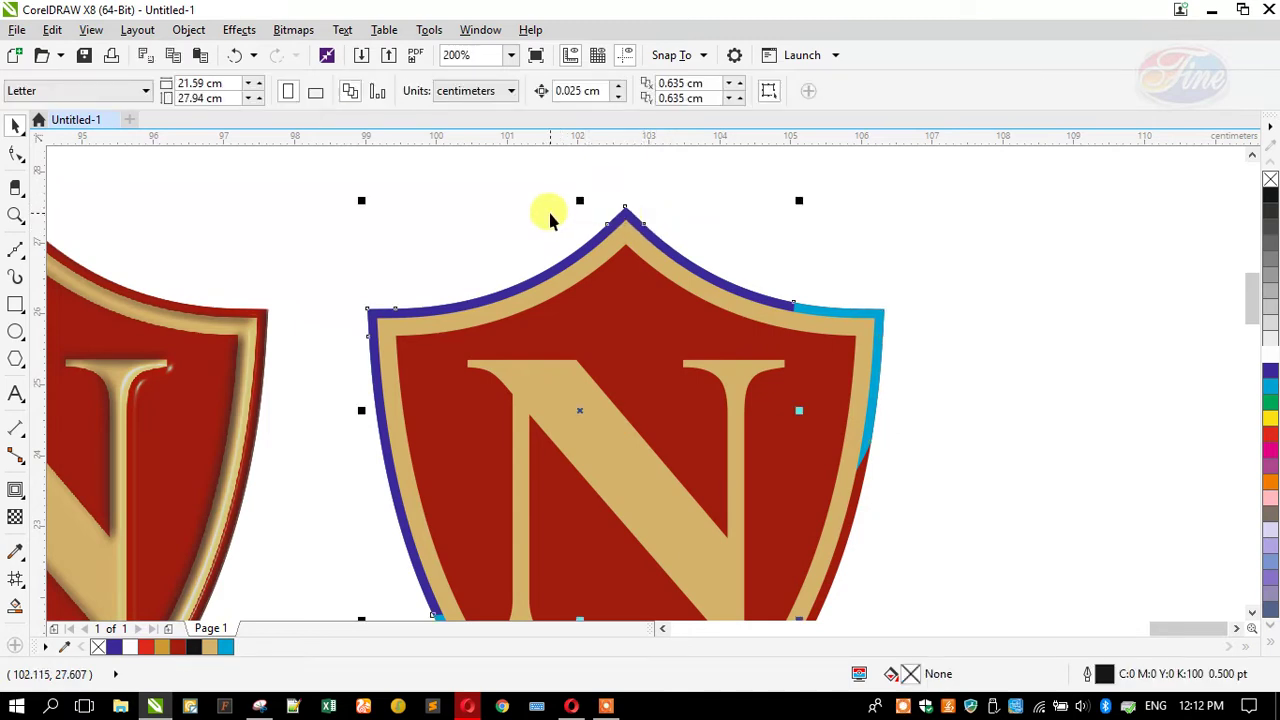
key(shift+Page_Up)
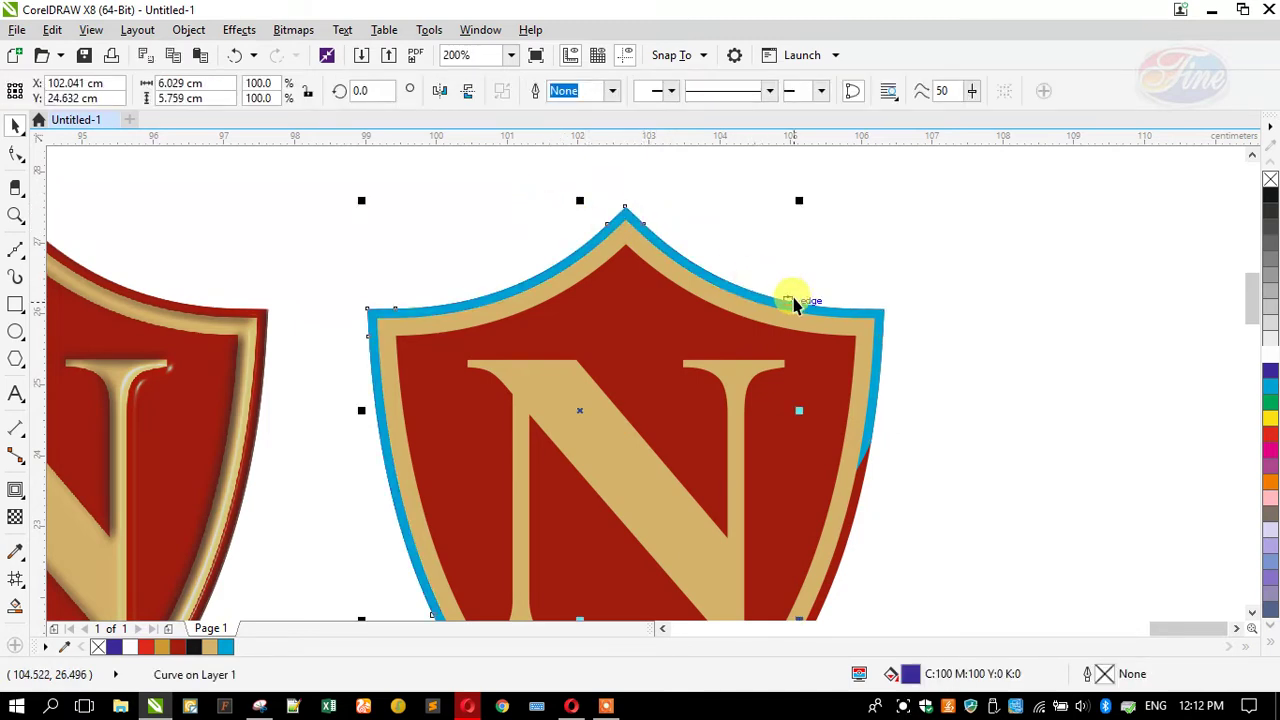
click(855, 304)
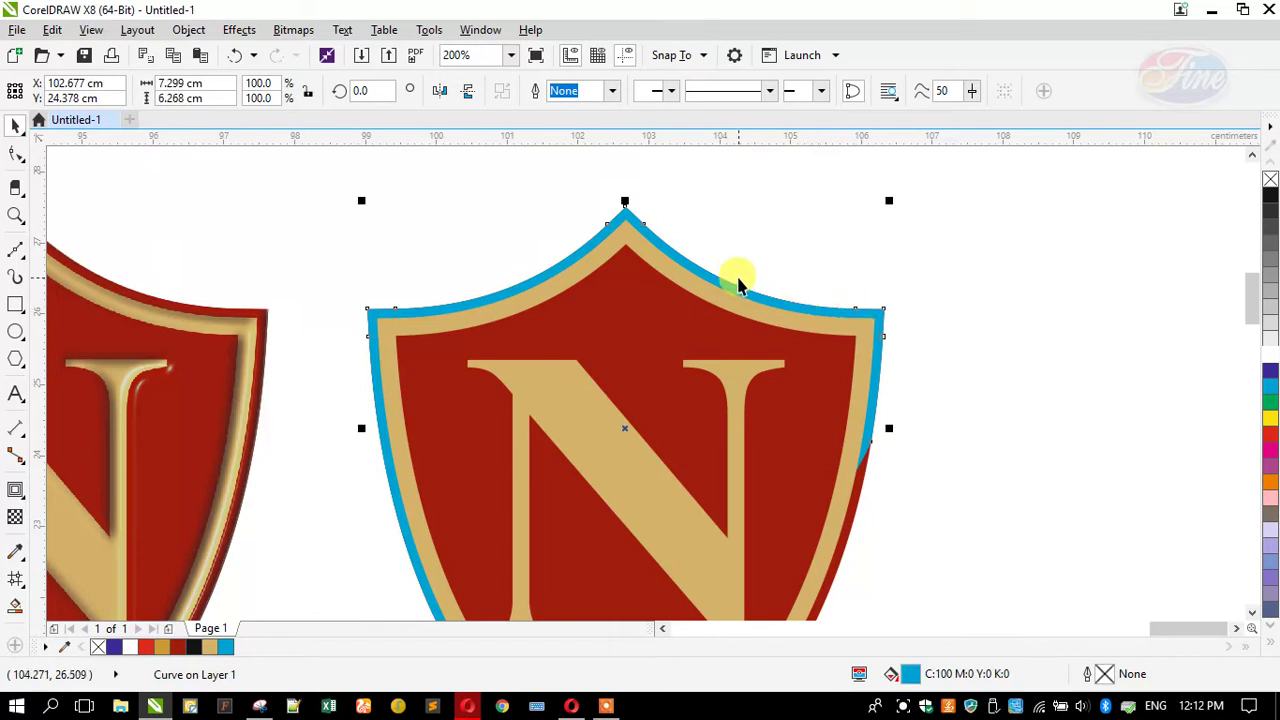
key(shift+Page_Up)
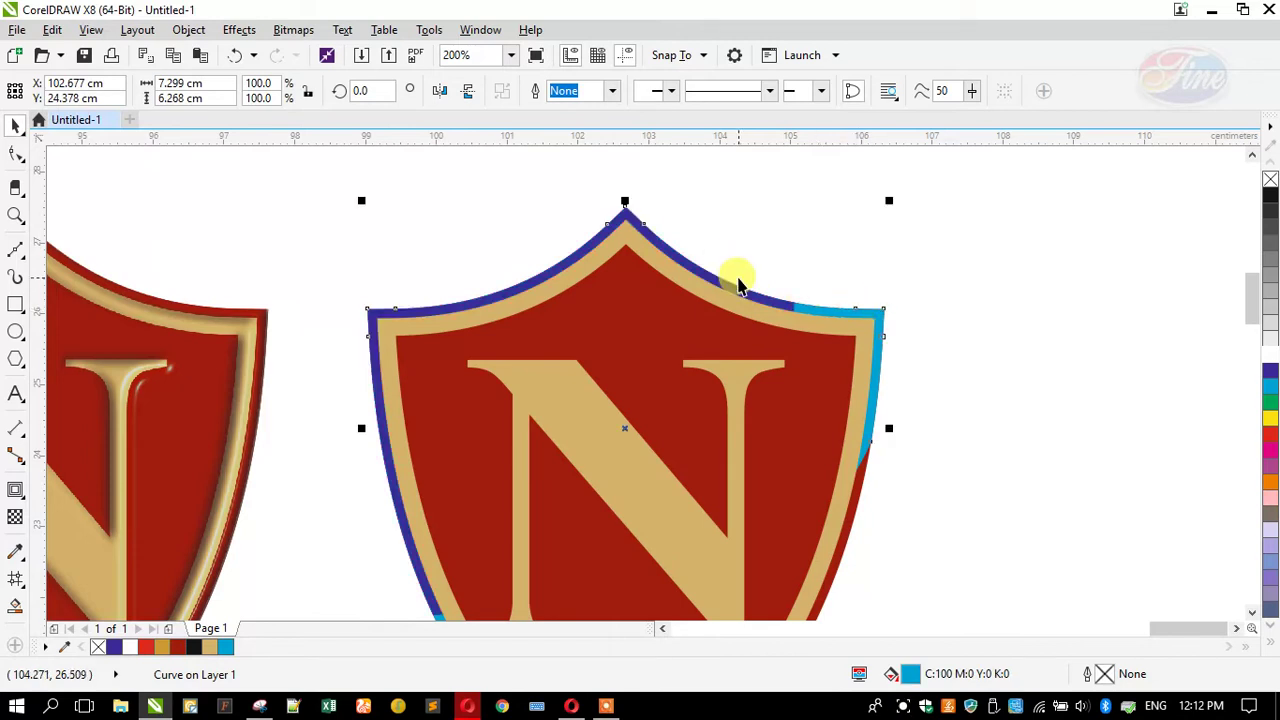
click(674, 246)
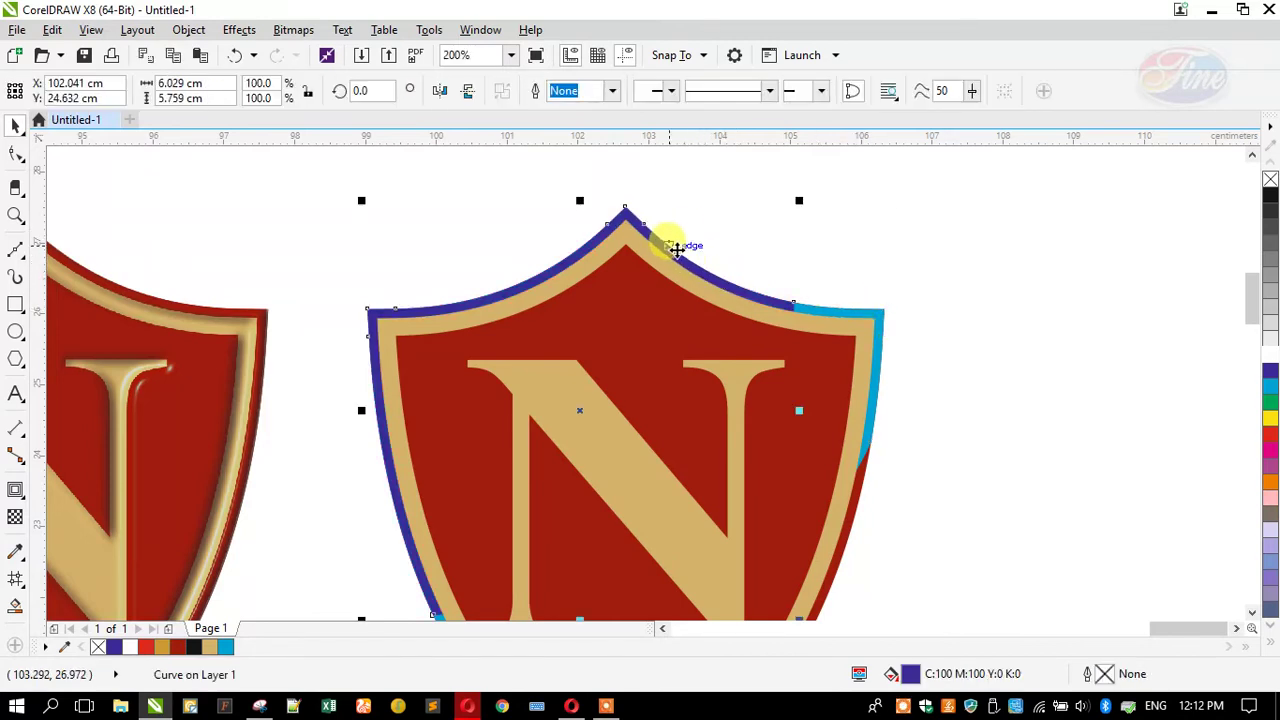
click(569, 205)
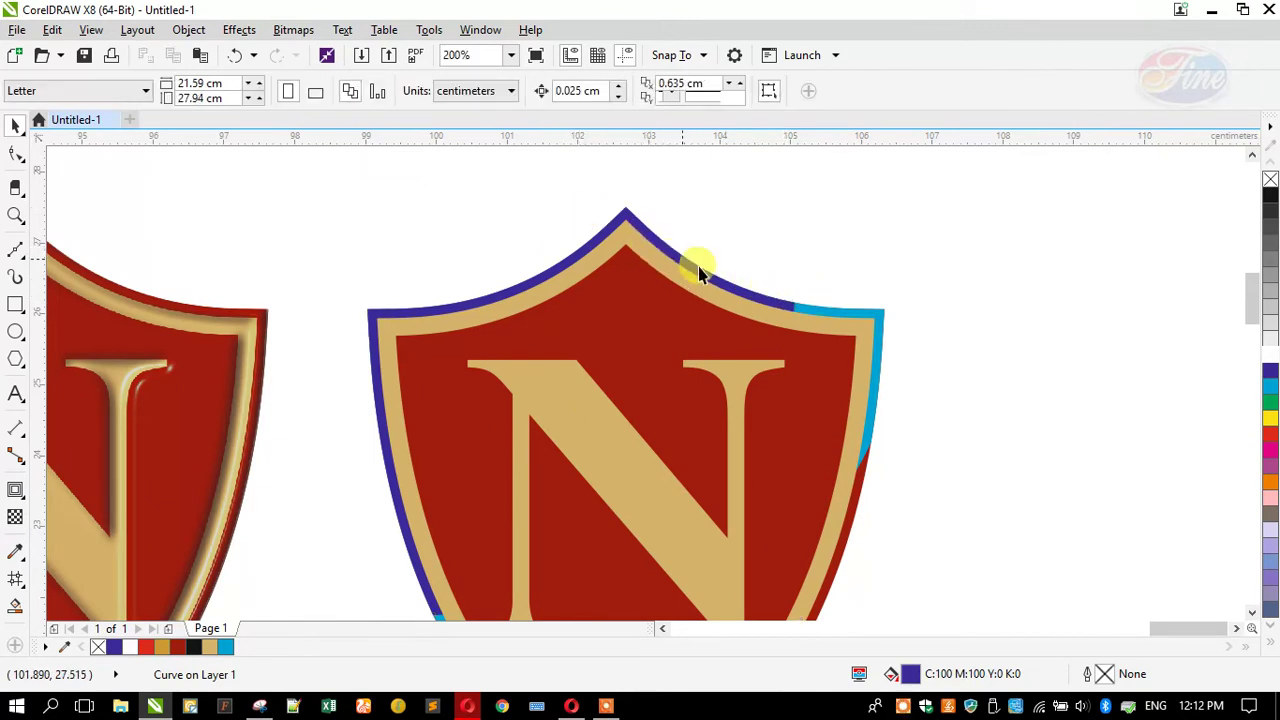
click(730, 293)
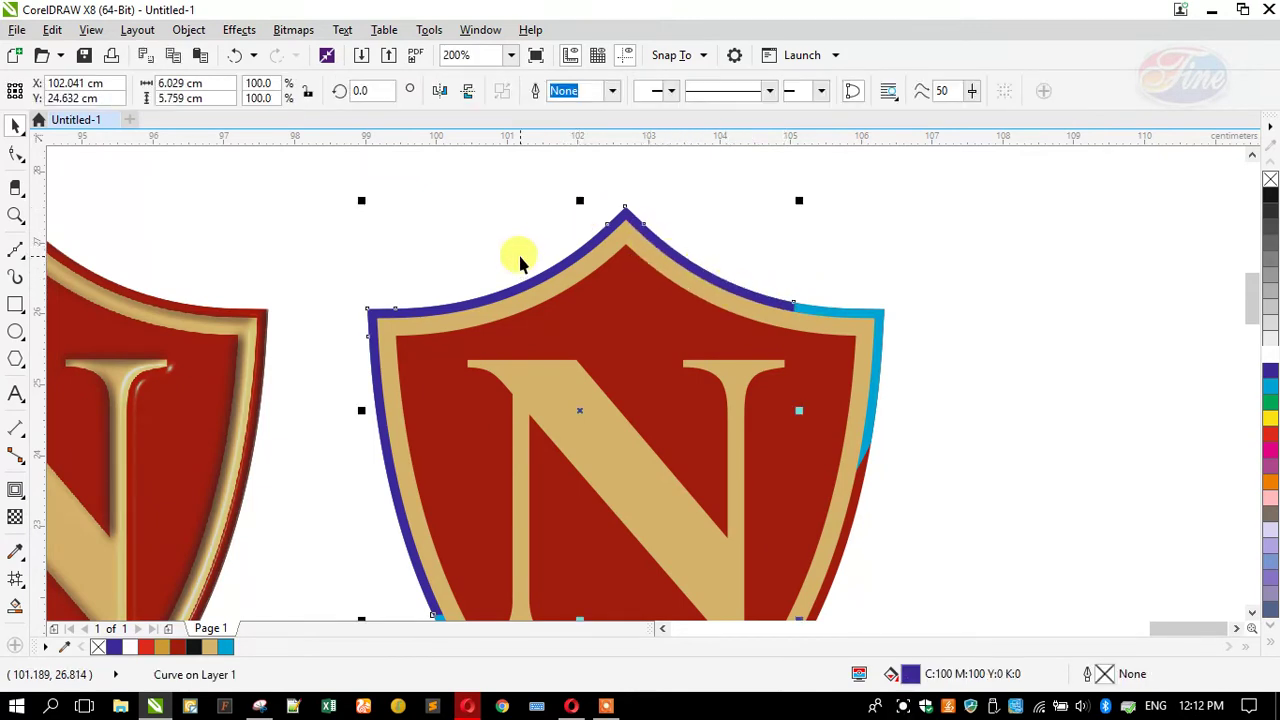
key(ctrl+z)
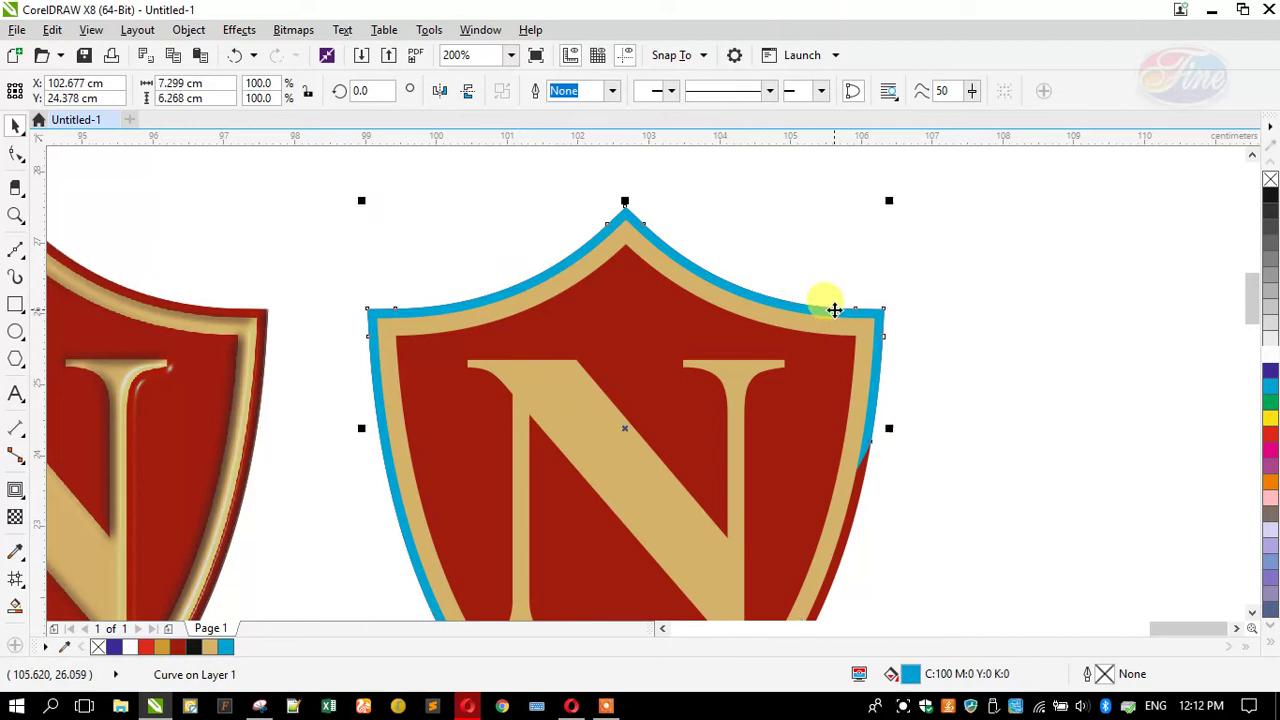
key(ctrl+shift+z)
click(780, 251)
click(766, 300)
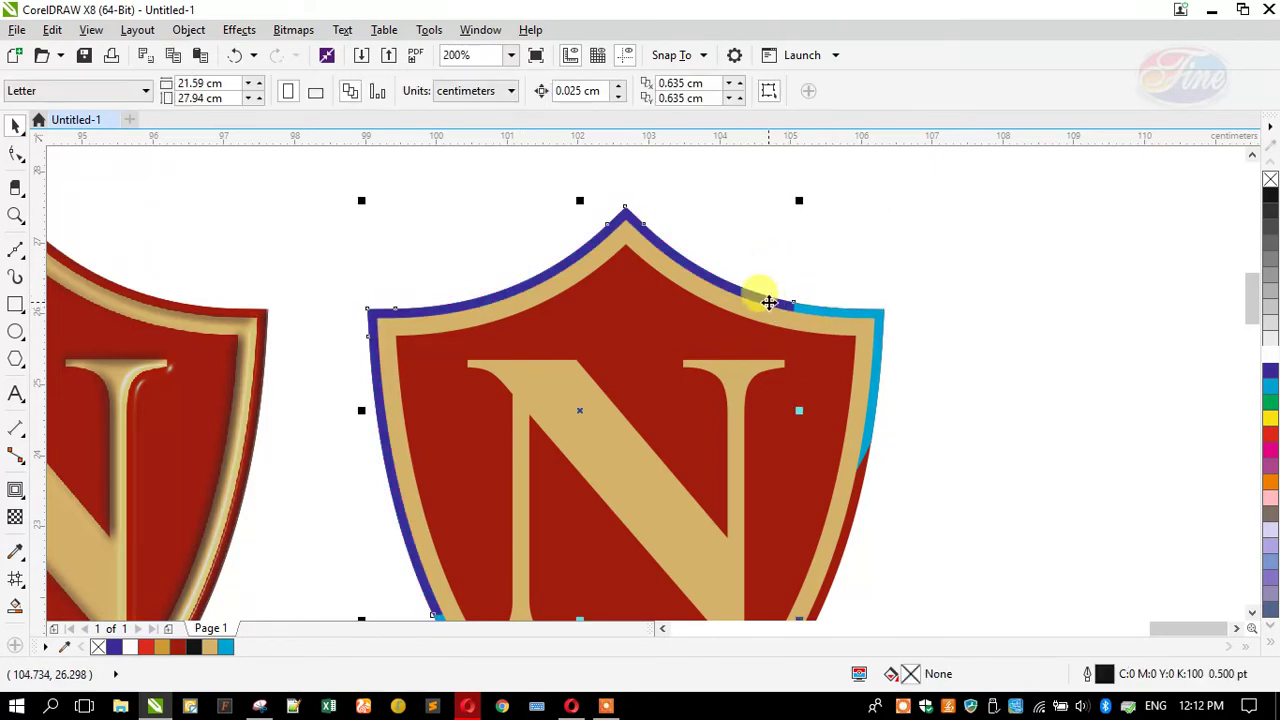
key(ctrl+z)
click(851, 277)
click(877, 317)
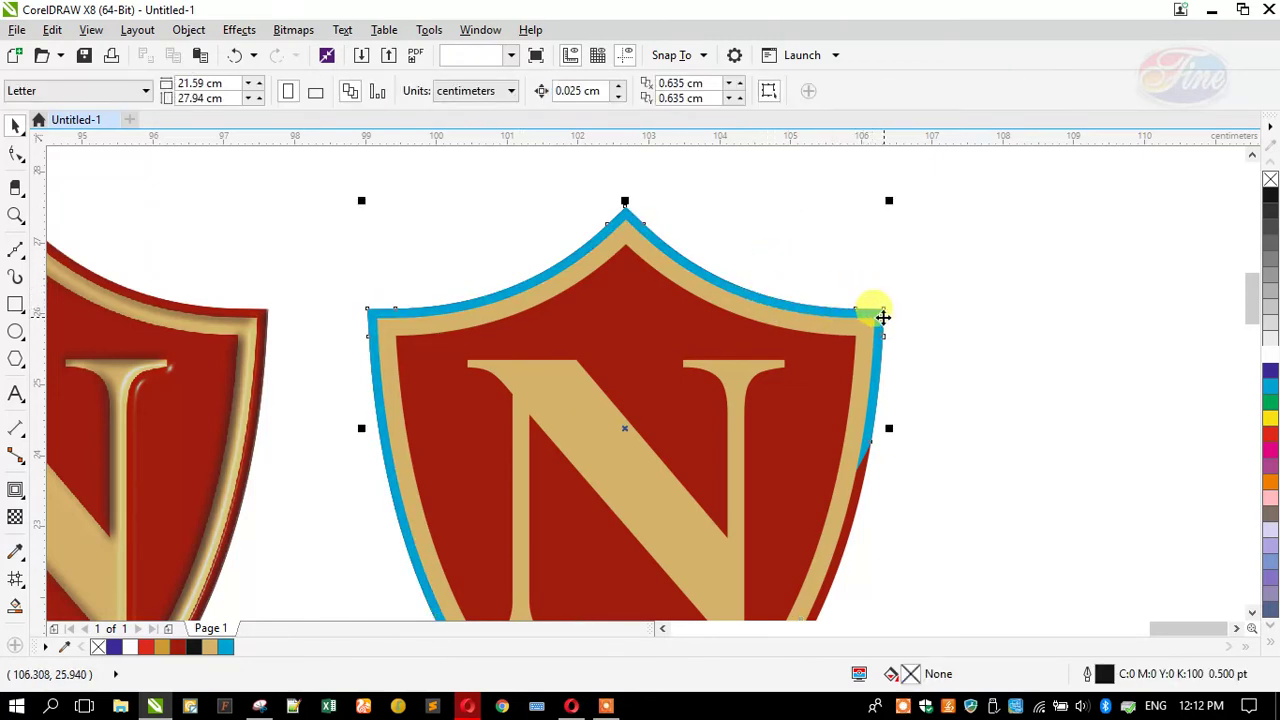
key(ctrl+shift+z)
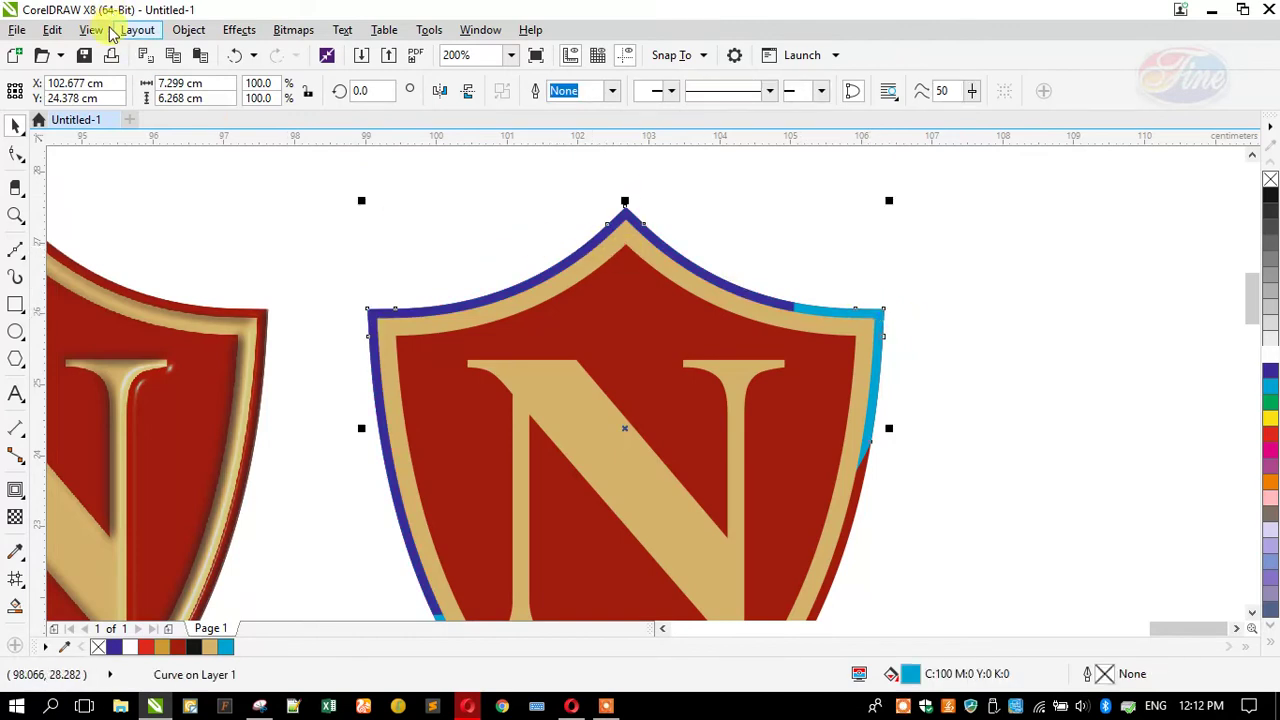
Select the smallest, white intersection piece in Simple Wireframe view and bring it to the front, returning to Enhanced view
click(91, 29)
click(129, 52)
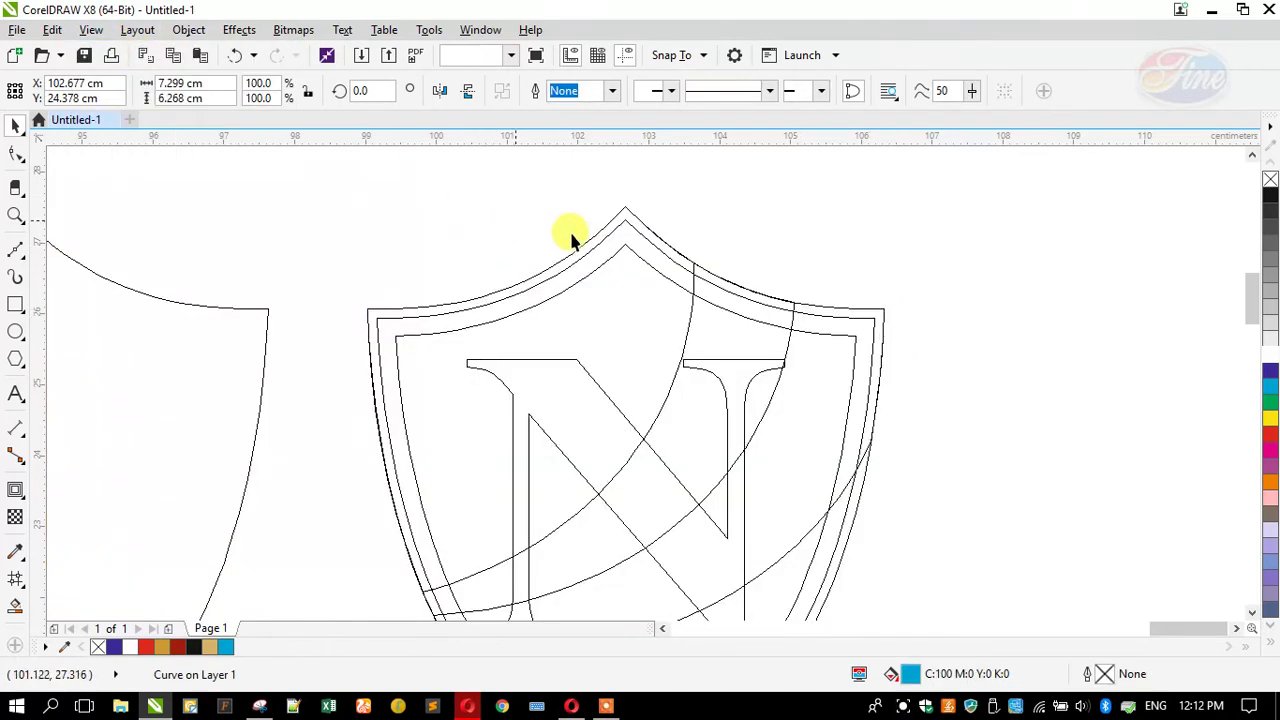
click(690, 297)
click(692, 296)
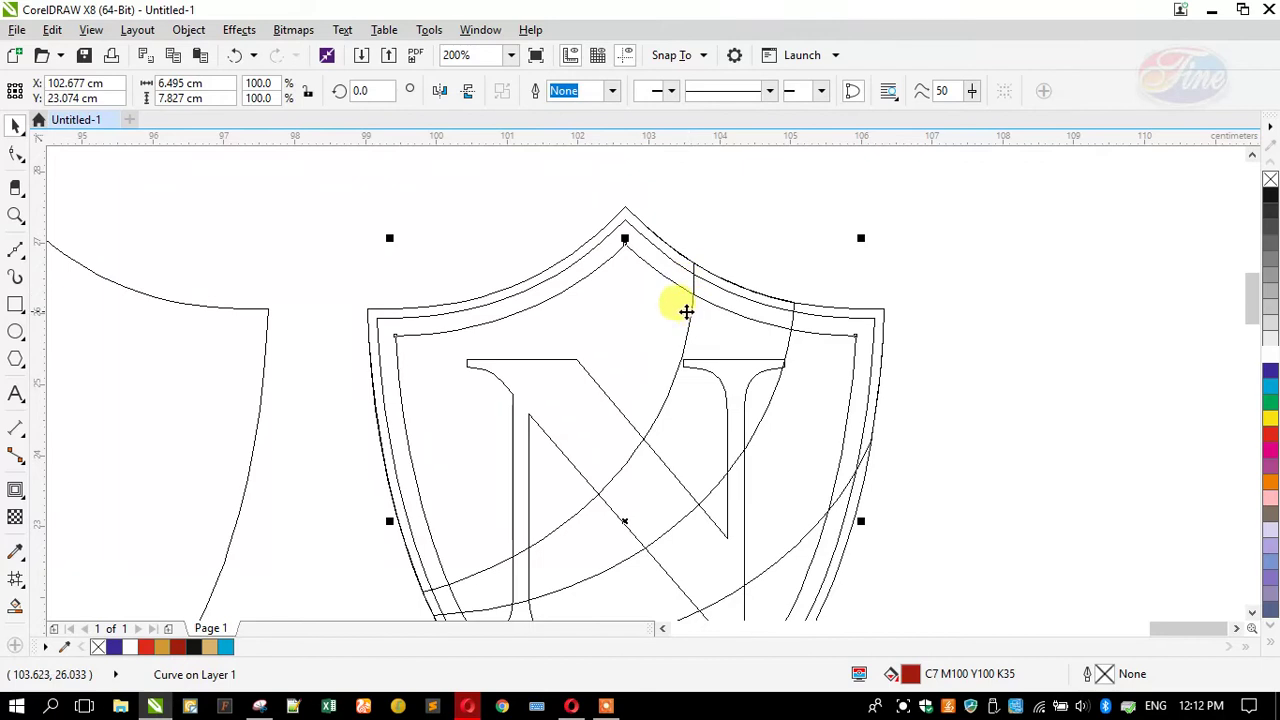
click(691, 315)
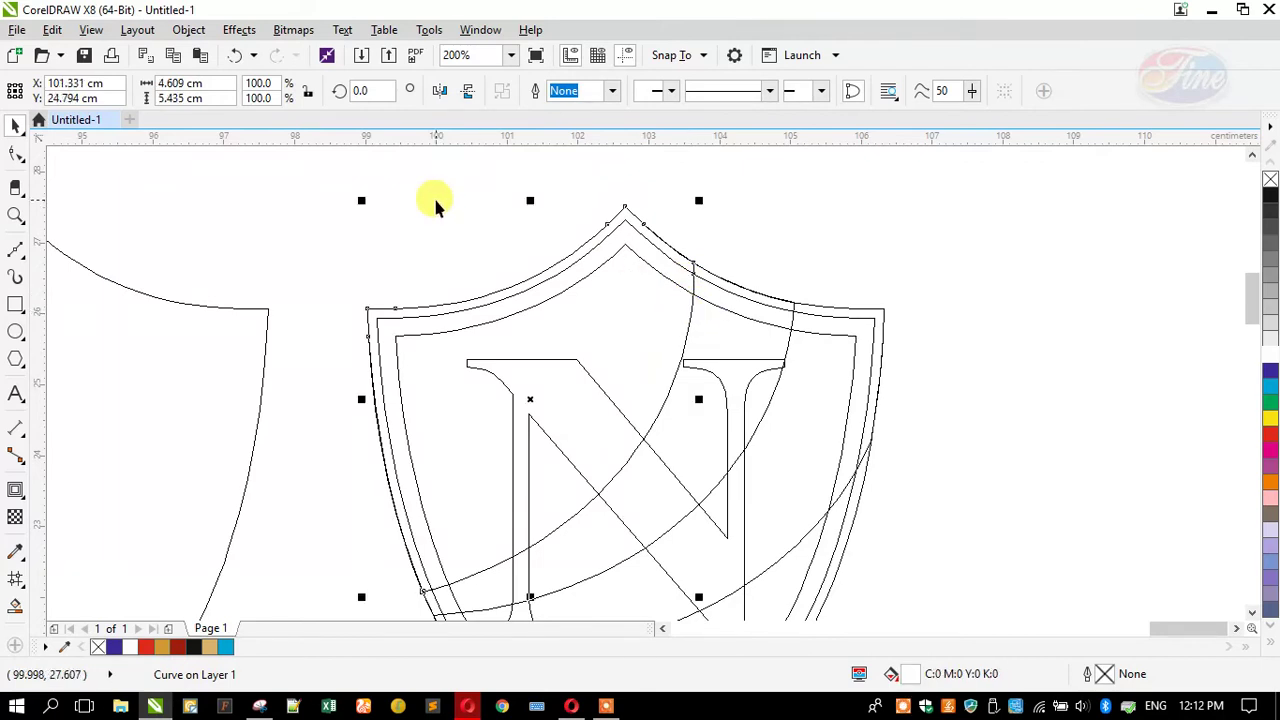
click(91, 30)
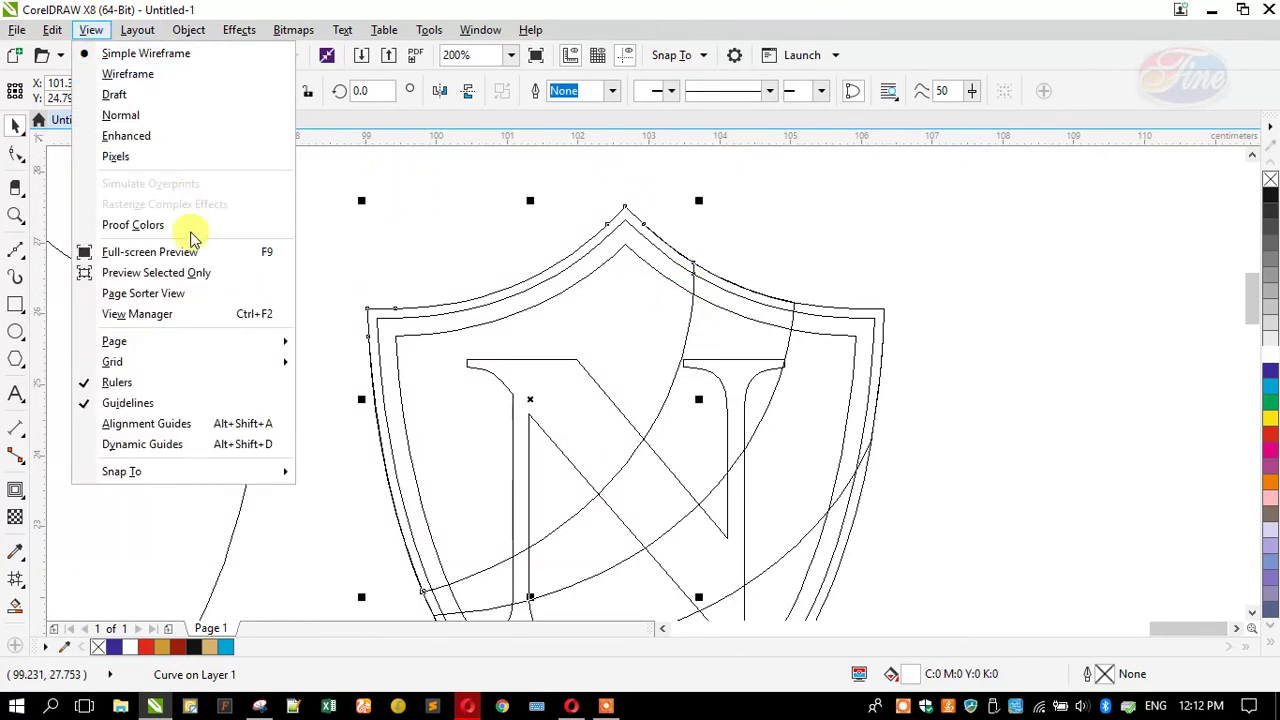
click(152, 137)
click(477, 222)
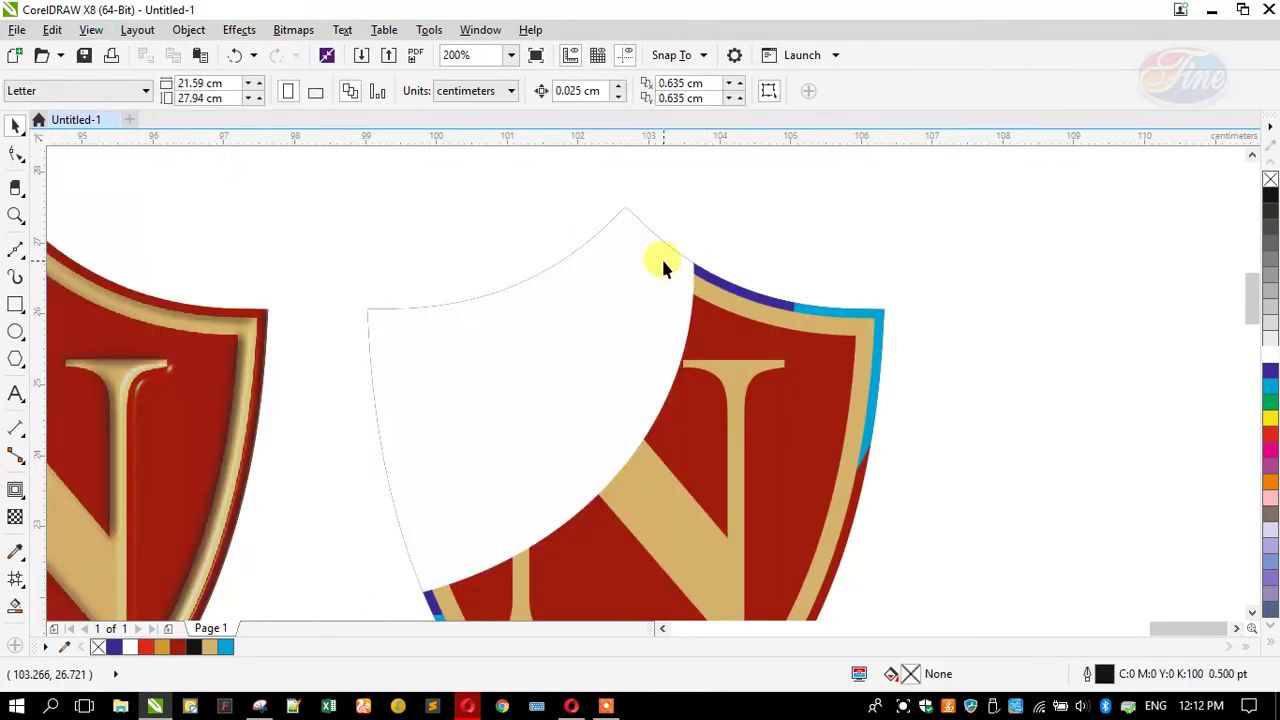
Fill all three intersection shine pieces on the flat logo white
click(714, 277)
shift+click(837, 292)
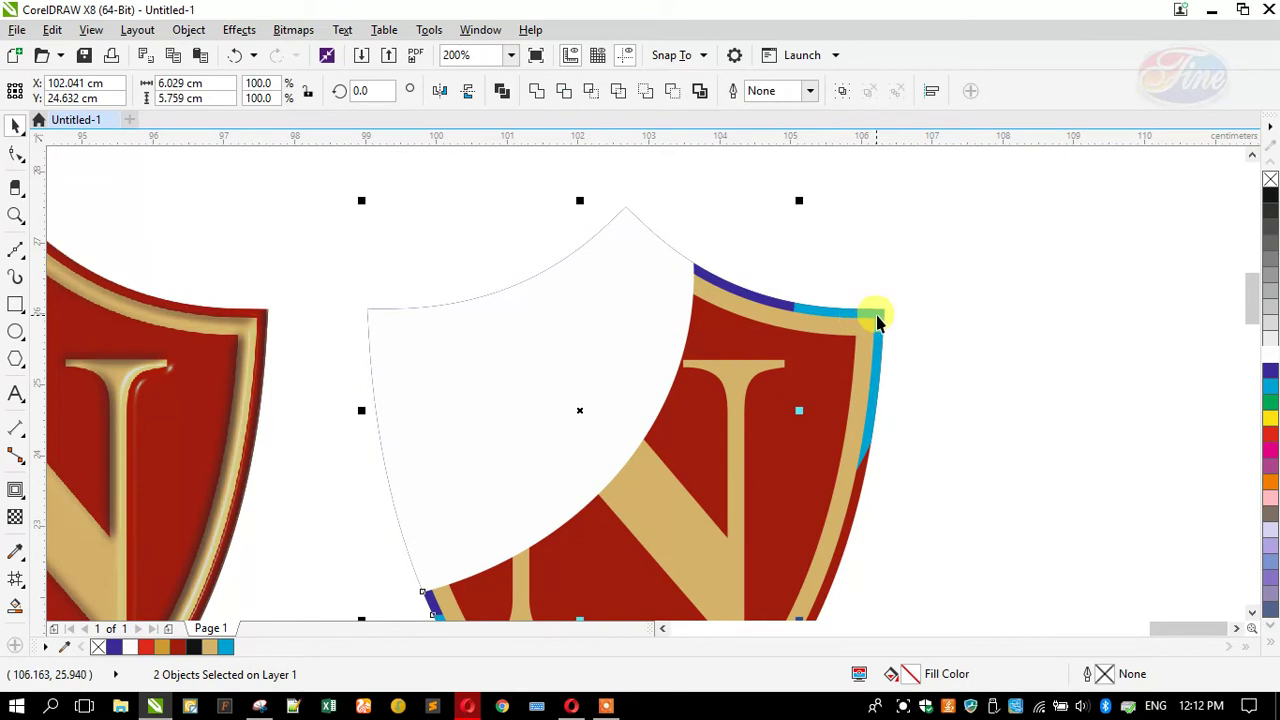
shift+click(866, 305)
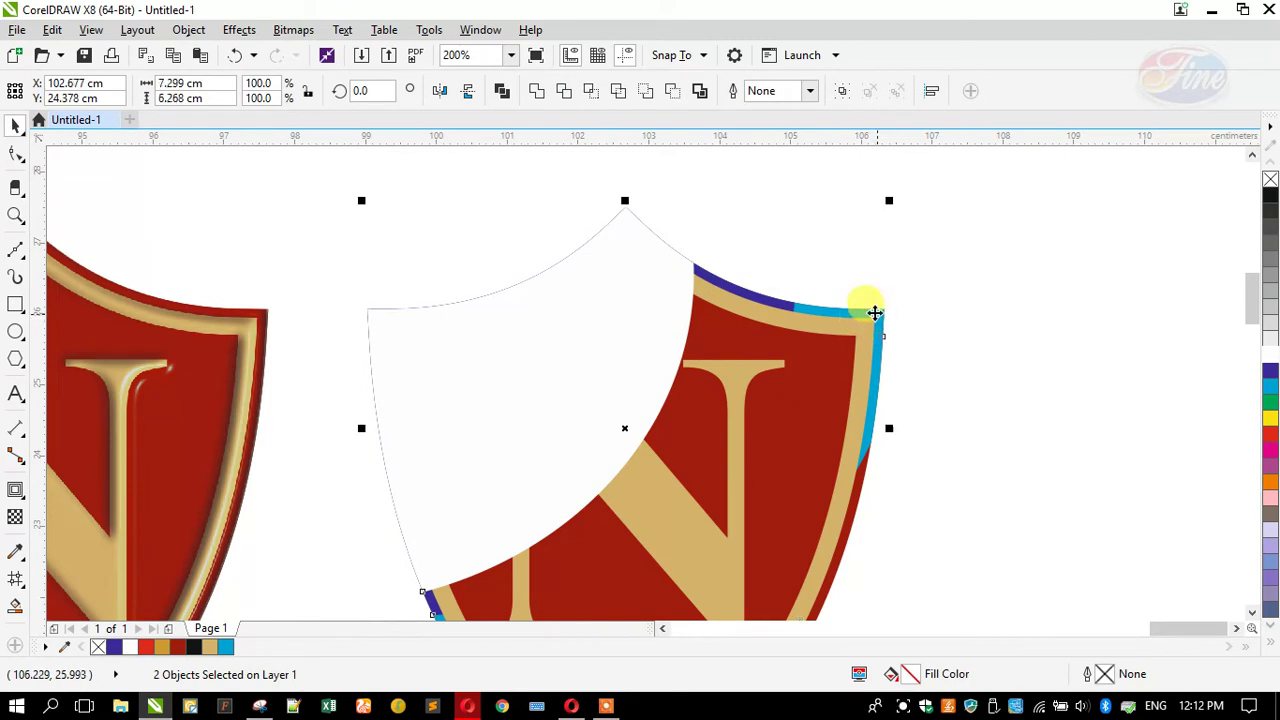
click(1270, 360)
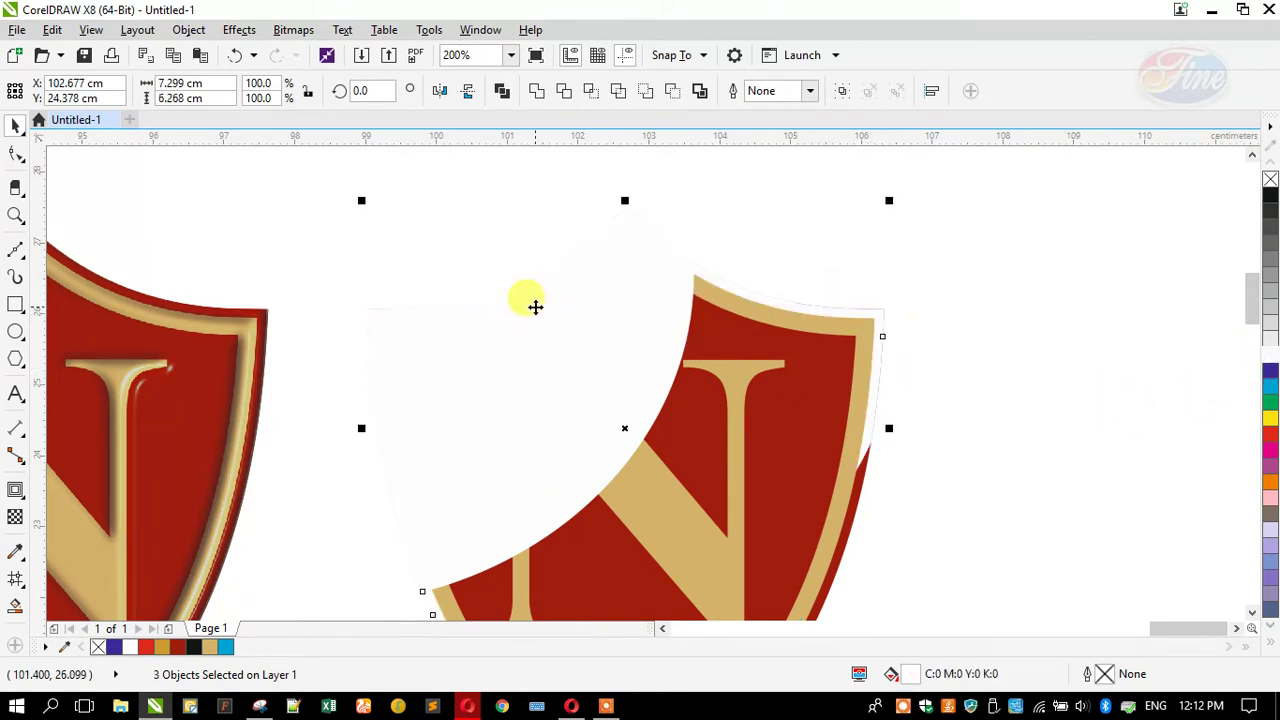
Apply a diagonal linear transparency to the white shine pieces, fading from beyond the shield's upper left towards its lower right edge
scroll(540, 300, down, 1)
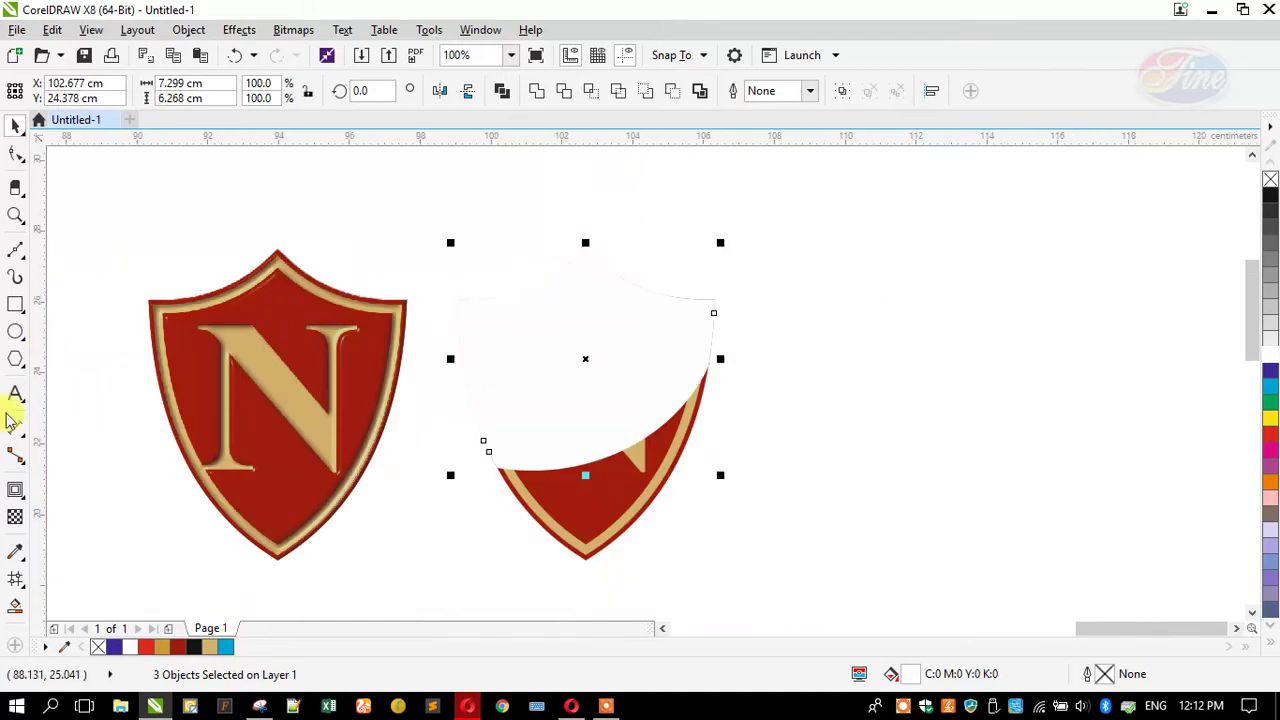
click(15, 517)
drag(444, 194, 636, 492)
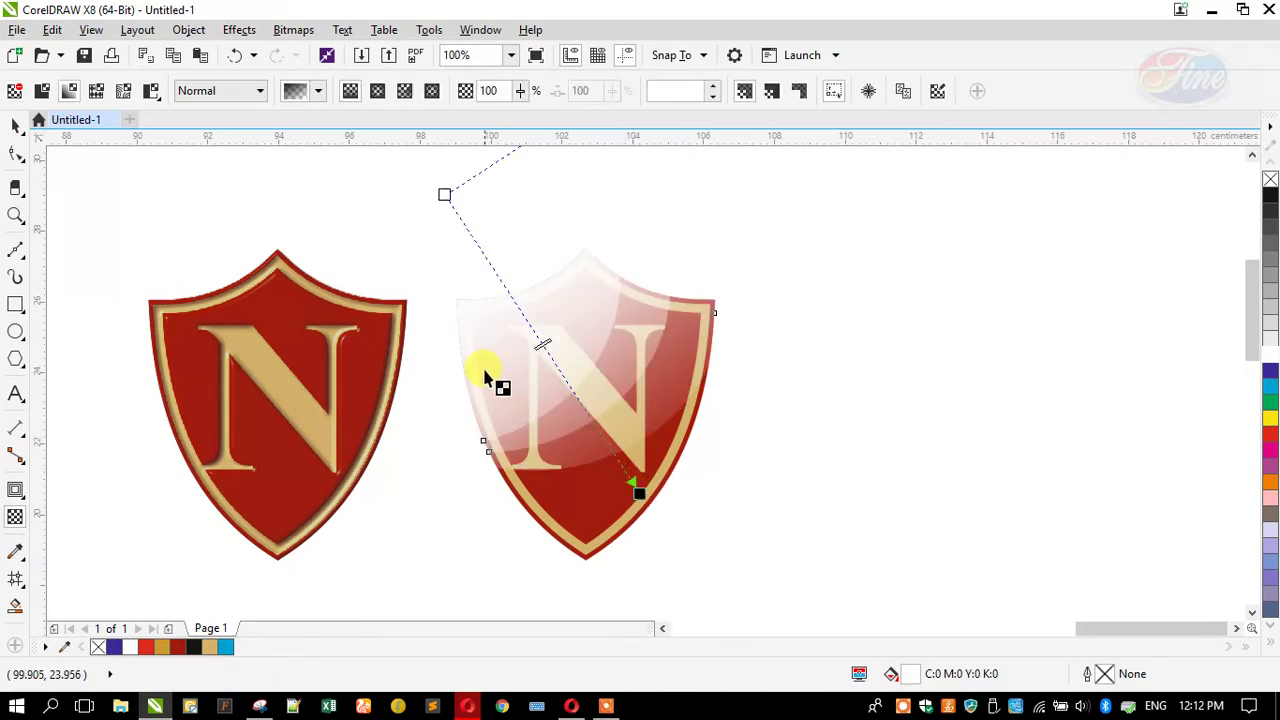
scroll(586, 423, down, 2)
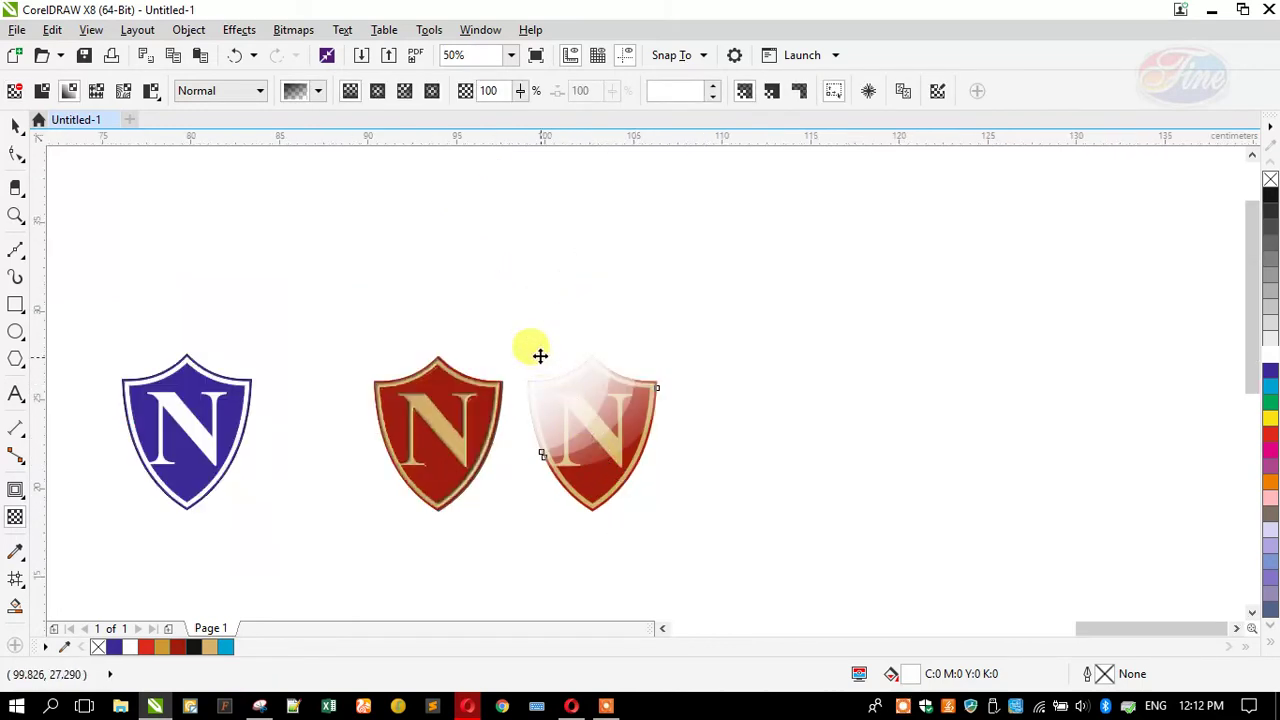
scroll(515, 313, up, 2)
drag(503, 300, 423, 208)
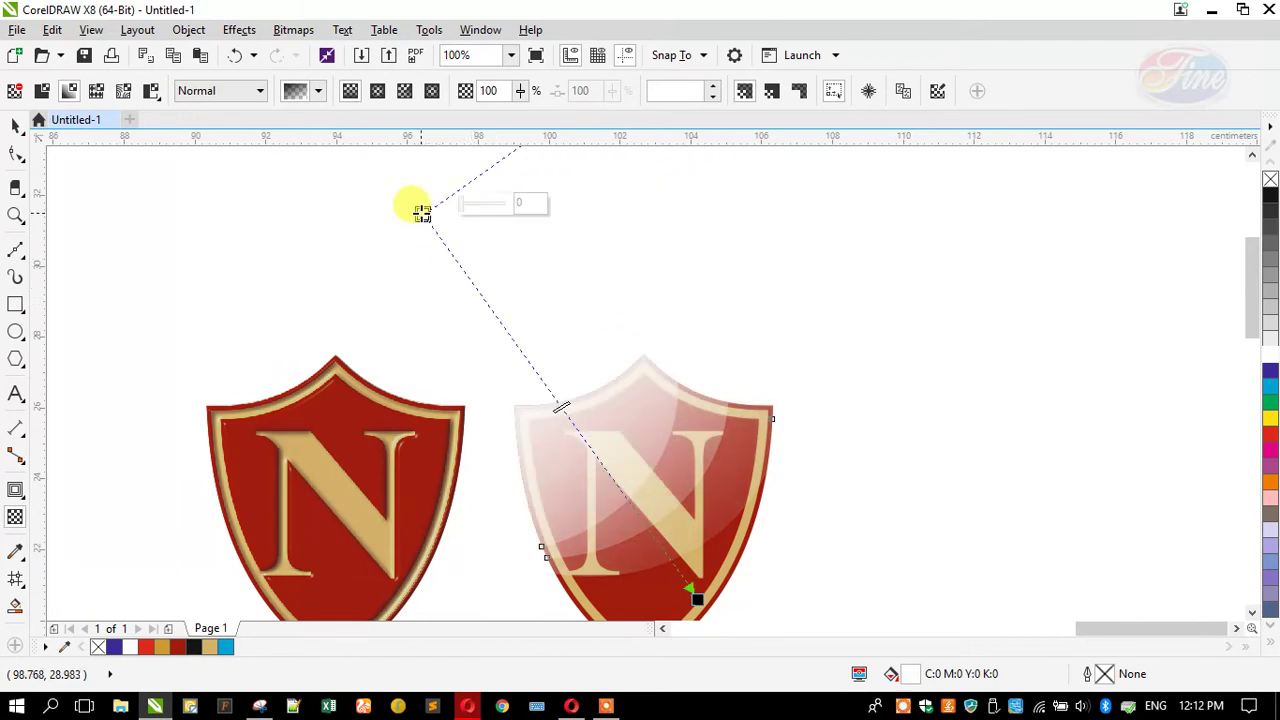
Soften the shine by stretching its transparency gradient farther up and left and ending it just below the shield's lower left edge
scroll(503, 280, down, 1)
drag(597, 433, 608, 520)
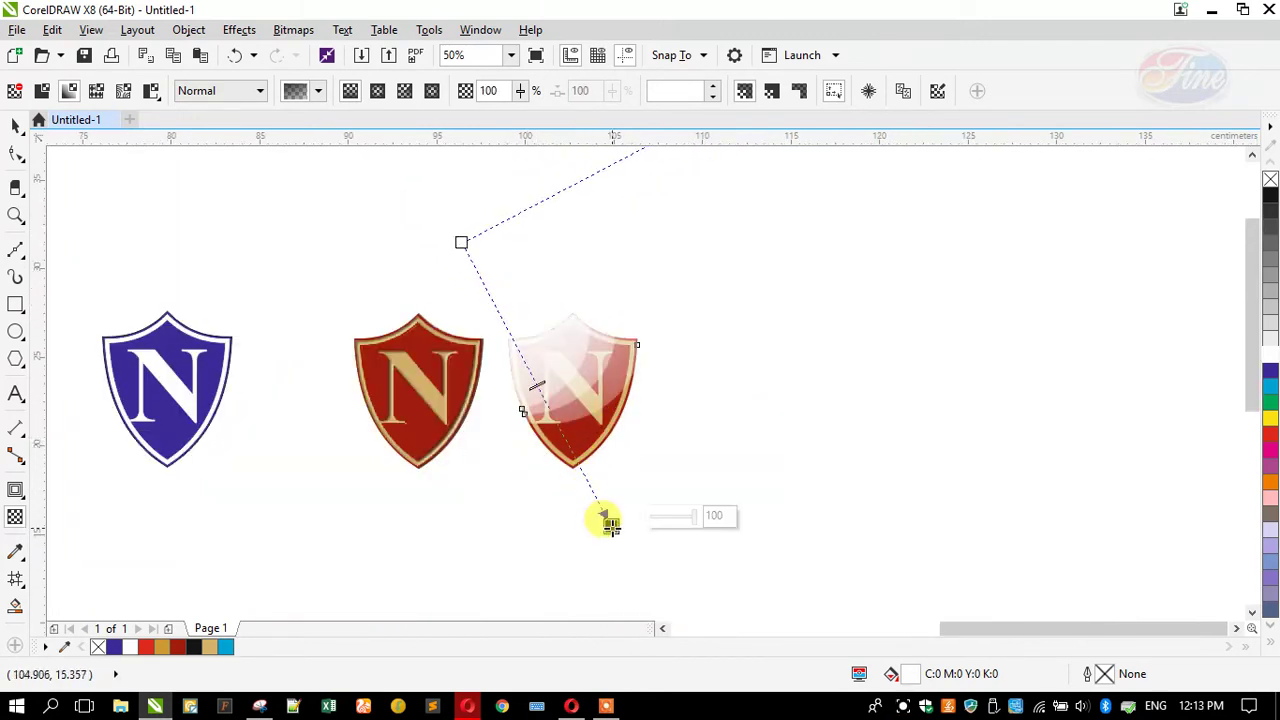
drag(455, 245, 384, 165)
drag(607, 521, 563, 452)
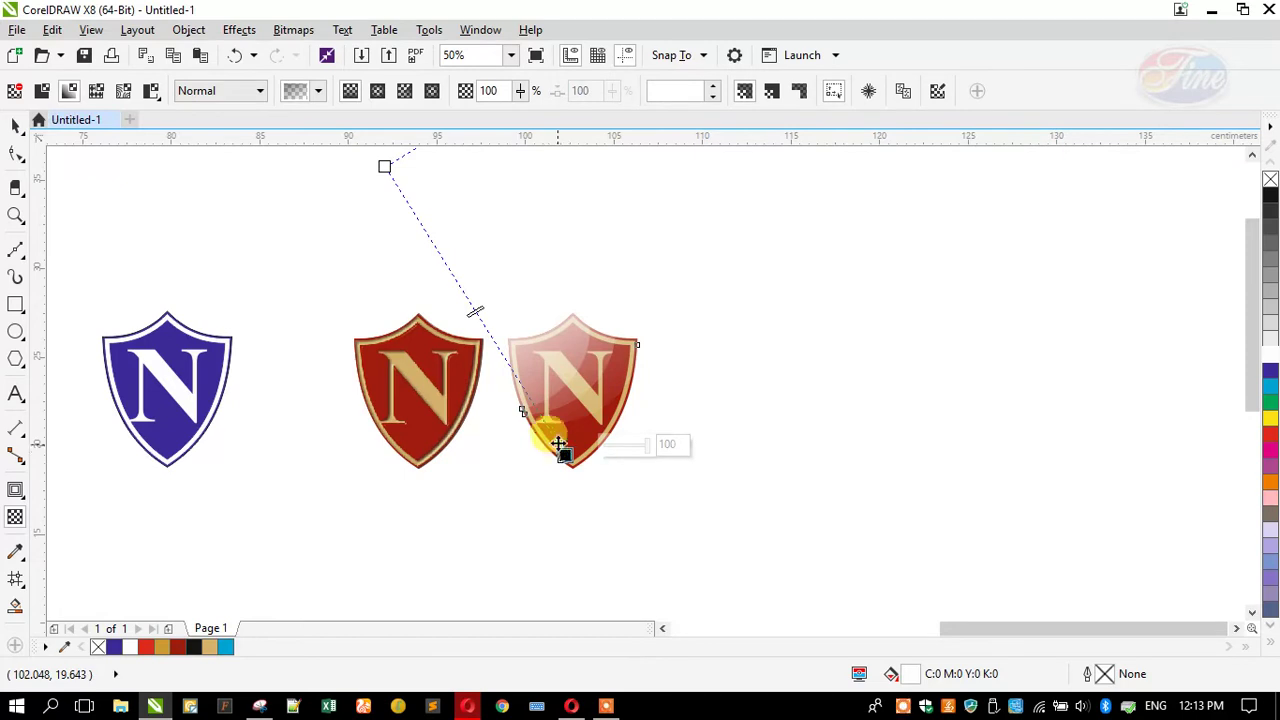
scroll(545, 400, up, 2)
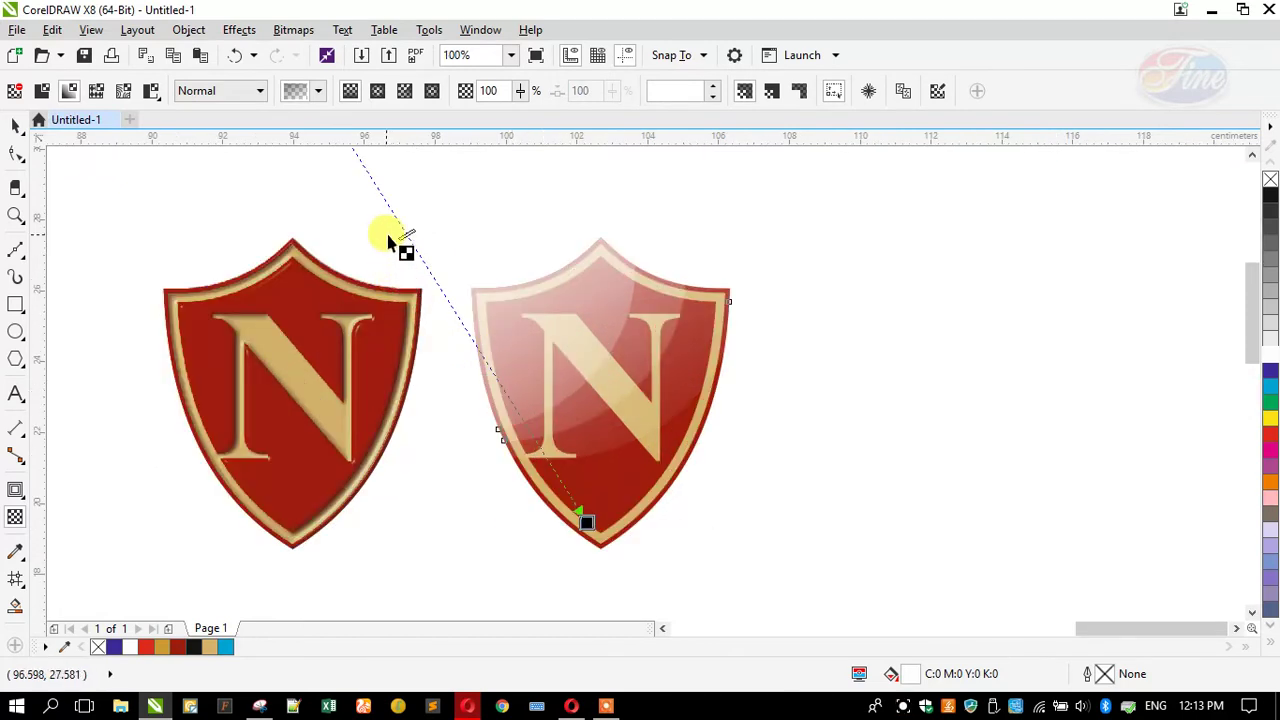
drag(369, 184, 371, 186)
mouse_move(586, 521)
mouse_down()
mouse_move(543, 486)
mouse_move(500, 514)
mouse_move(477, 494)
mouse_move(497, 527)
mouse_move(458, 449)
mouse_move(523, 554)
mouse_up()
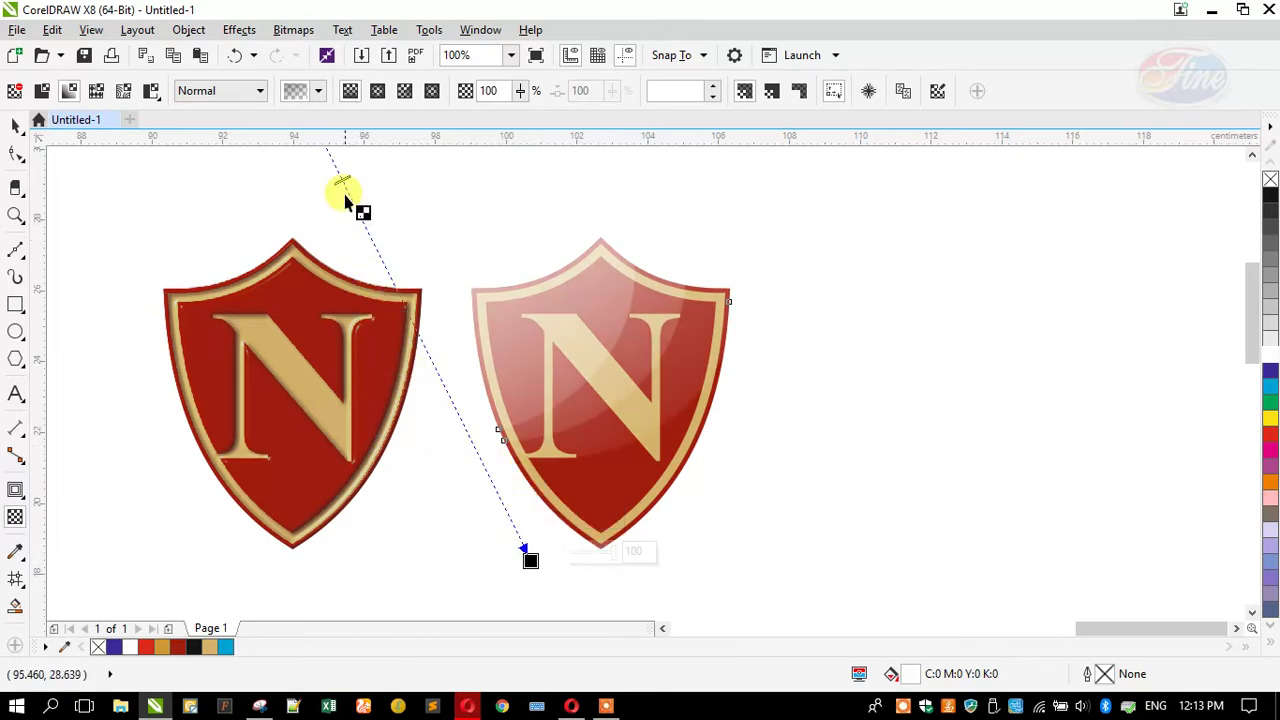
Fine-tune the end point of the shine's transparency gradient near the shield's lower tip and deselect the pieces
scroll(508, 423, down, 1)
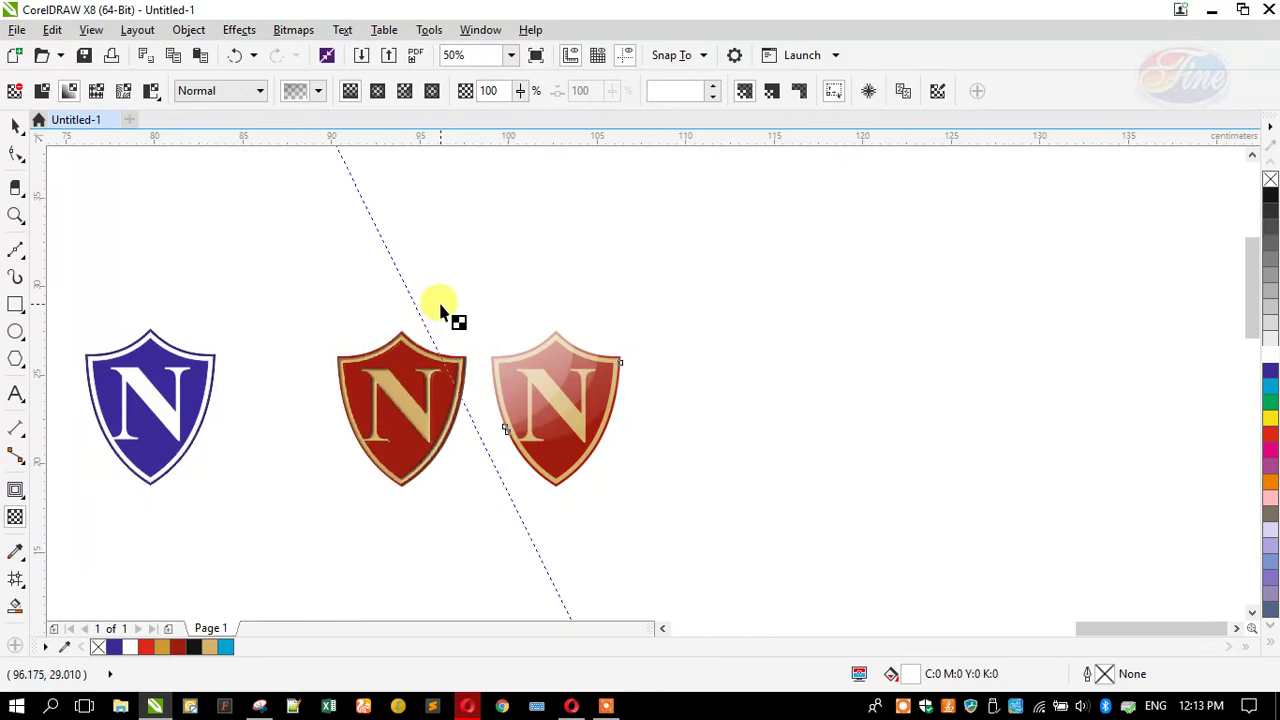
scroll(443, 309, up, 1)
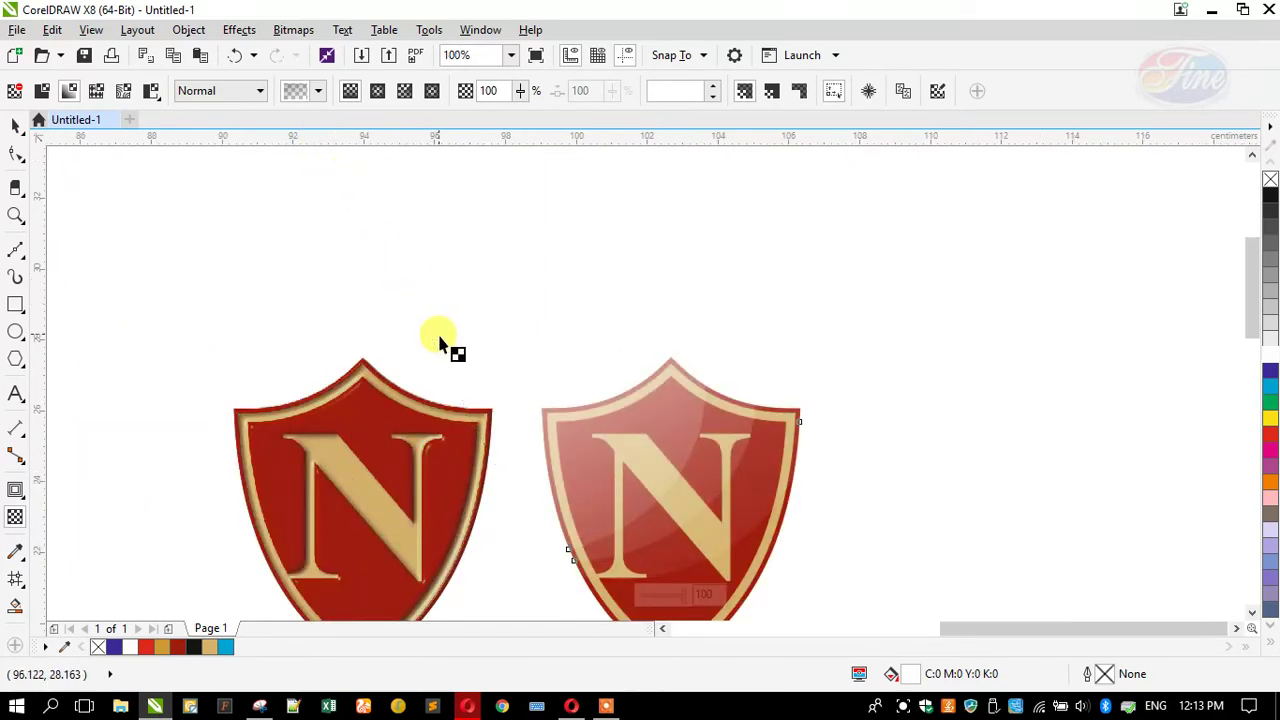
scroll(449, 349, down, 1)
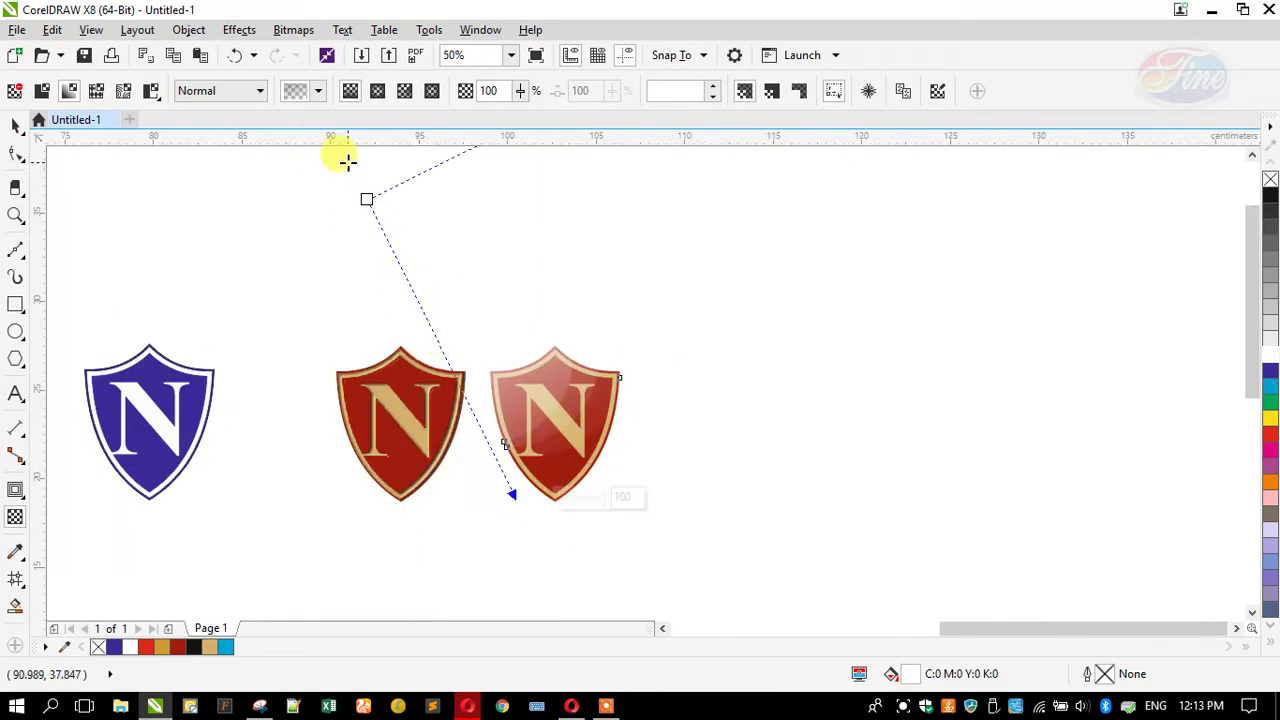
scroll(520, 500, up, 1)
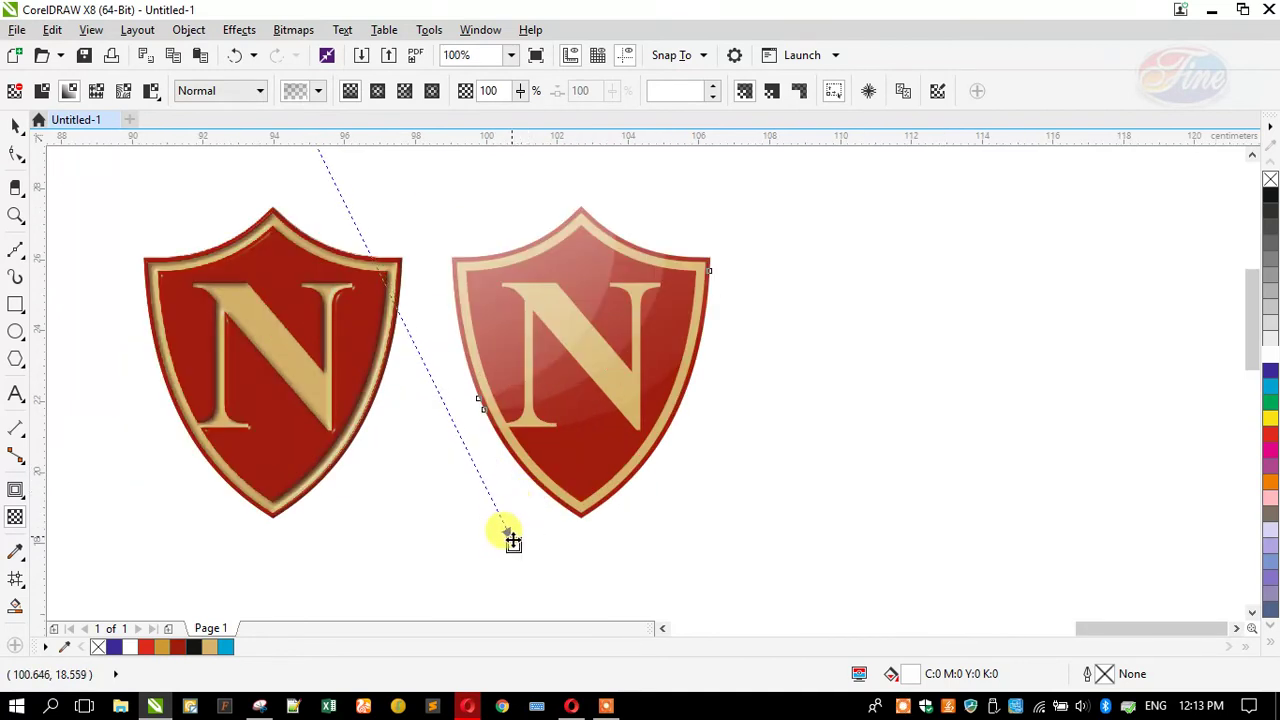
drag(512, 540, 598, 520)
click(15, 215)
drag(136, 172, 880, 557)
click(15, 125)
key(Escape)
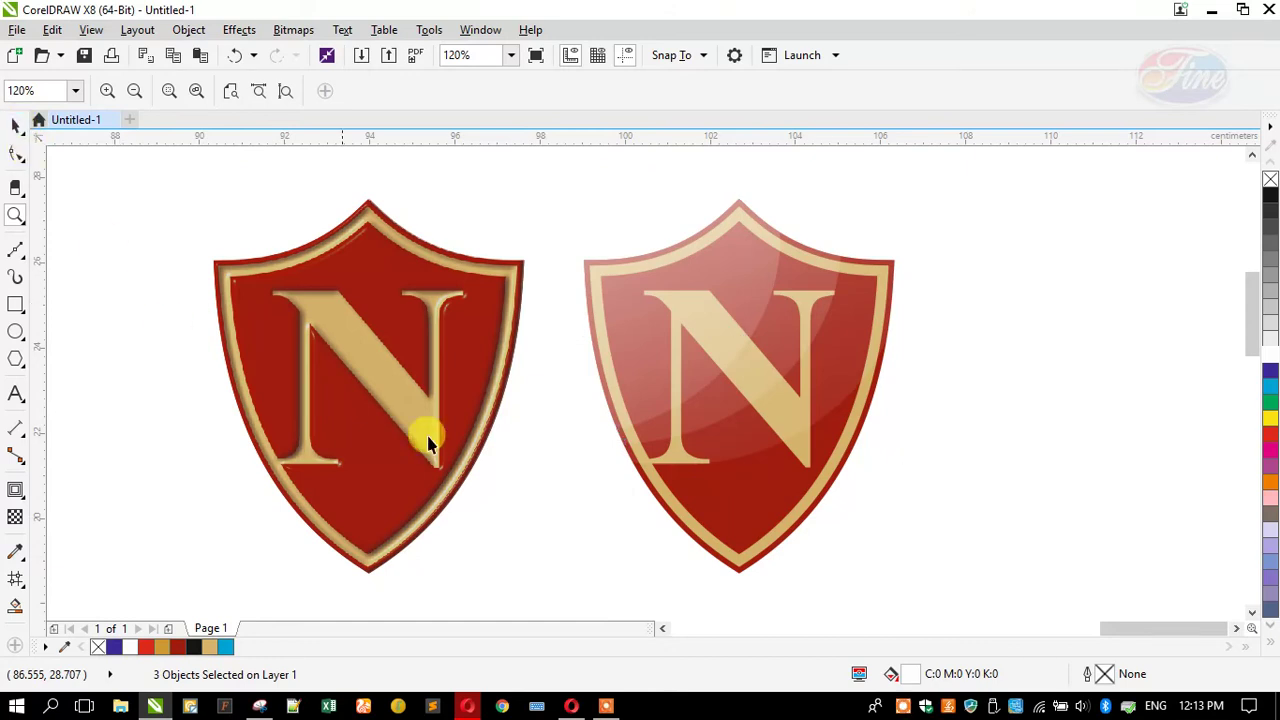
Add a drop shadow to the gold N on the glossy logo, cast down and right from its centre
click(808, 457)
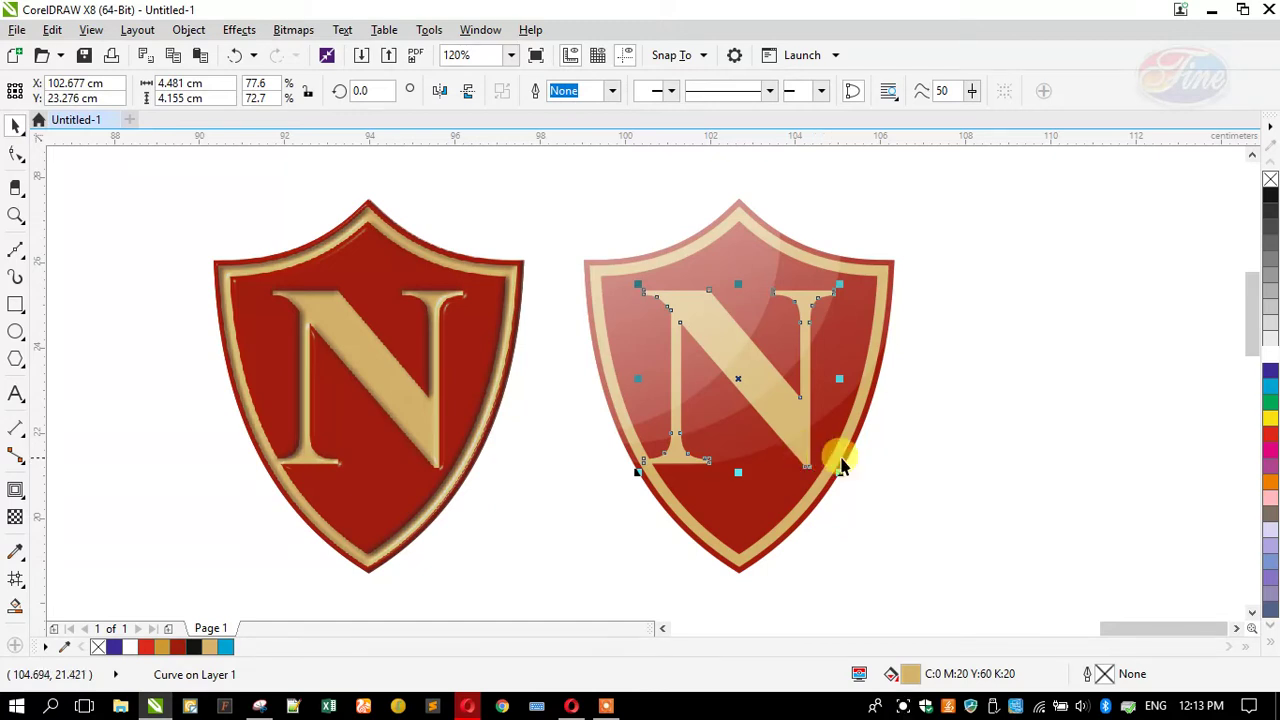
click(16, 490)
click(40, 490)
drag(748, 391, 804, 442)
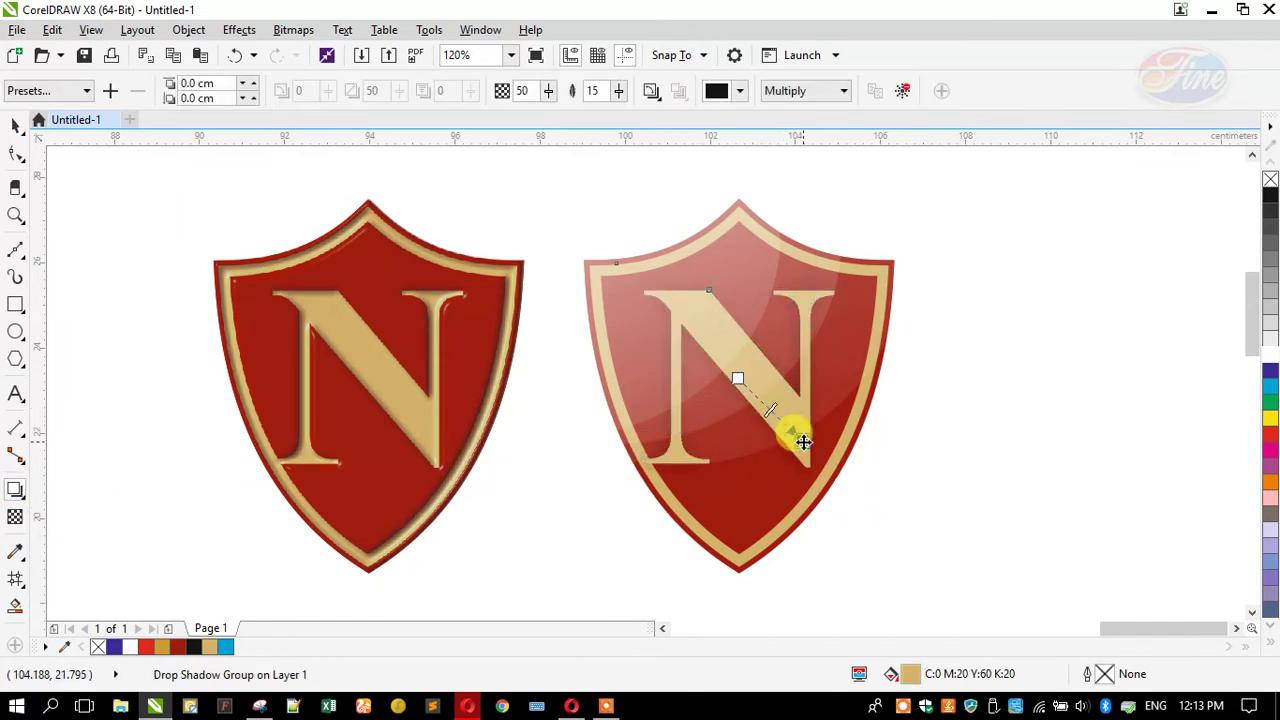
scroll(814, 451, up, 3)
drag(848, 322, 865, 485)
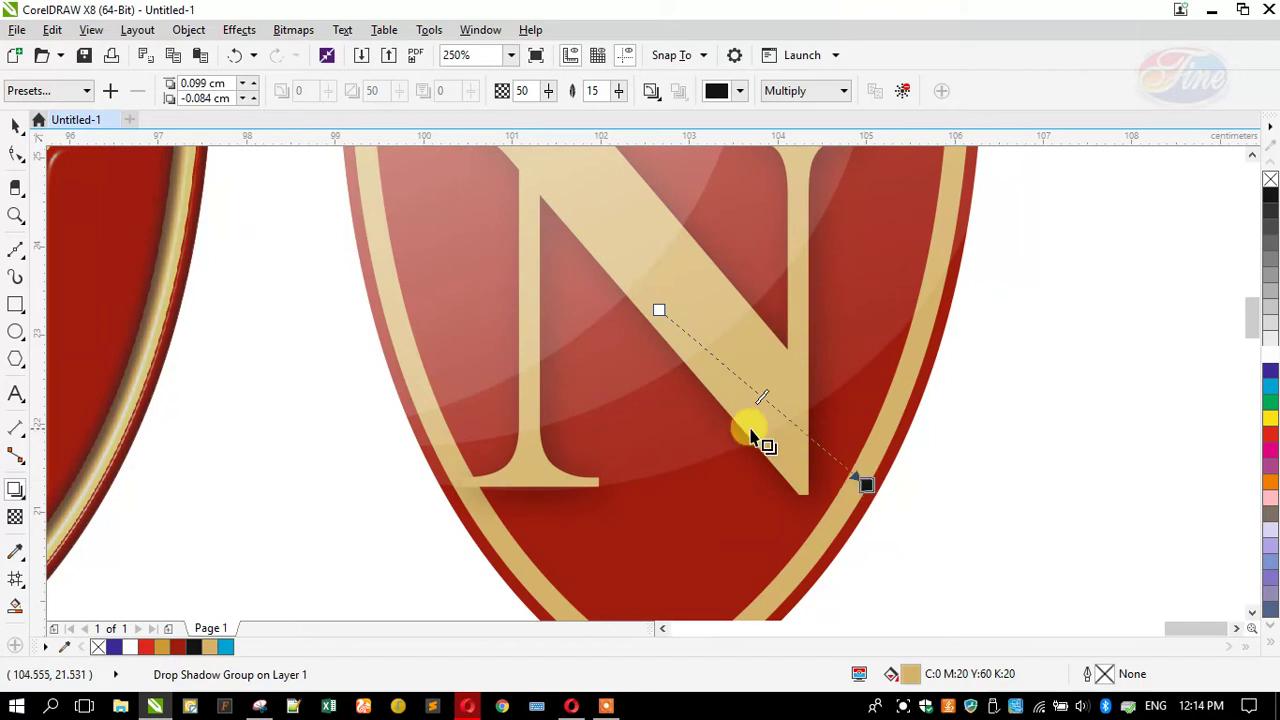
Try casting the N's drop shadow in perspective from the base of the letter
scroll(750, 435, down, 2)
drag(700, 491, 717, 323)
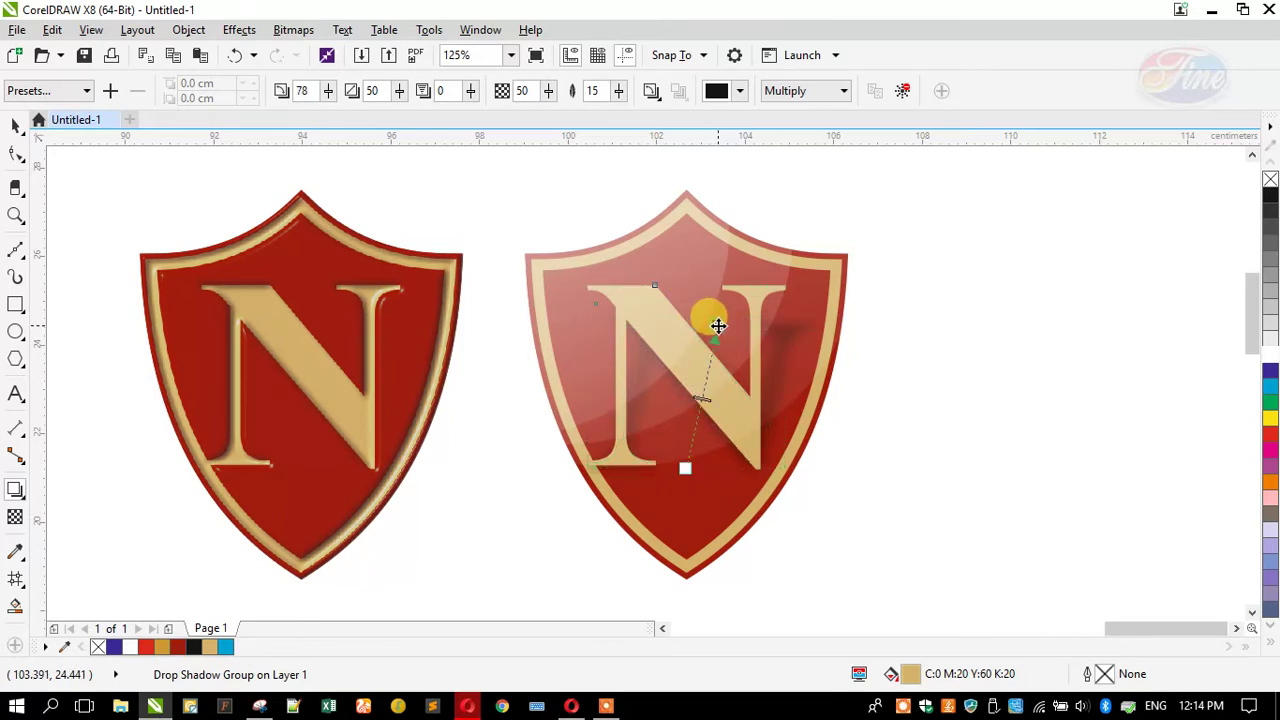
scroll(751, 429, down, 1)
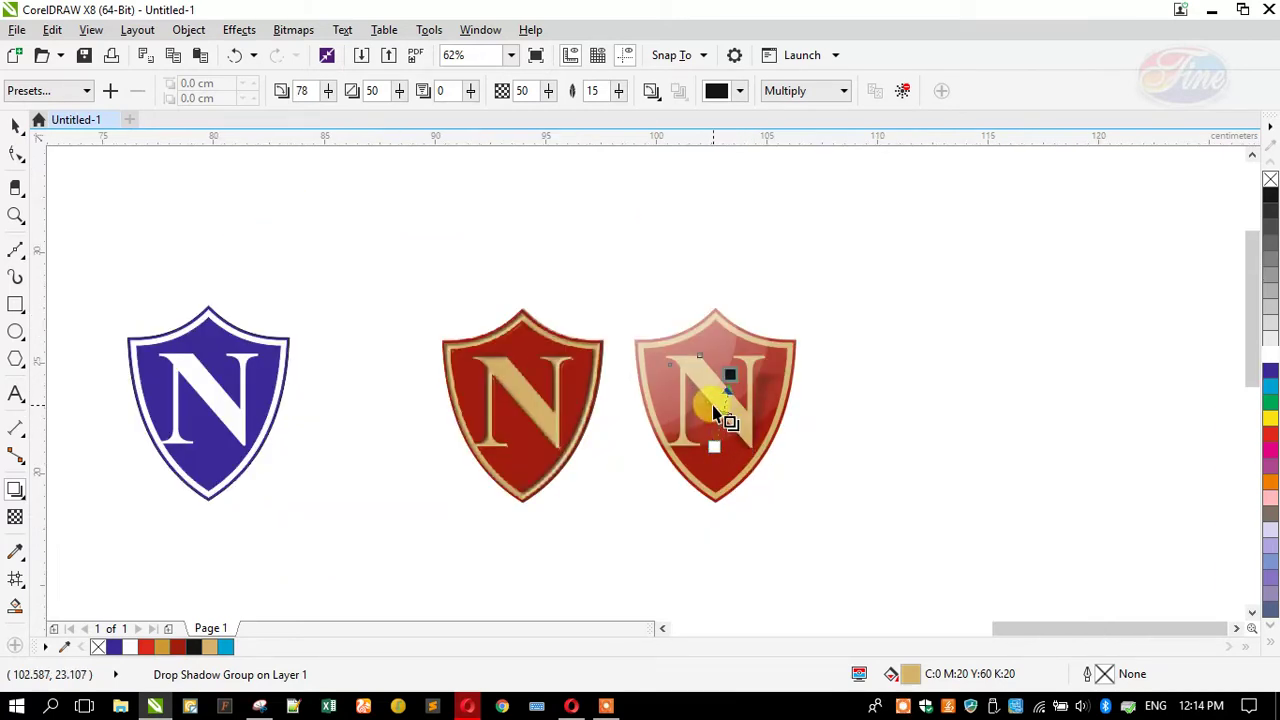
scroll(735, 440, up, 1)
Cast the N's shadow from its centre again, offset 0.27 cm horizontally and -0.308 cm vertically, and deselect it
drag(729, 400, 812, 505)
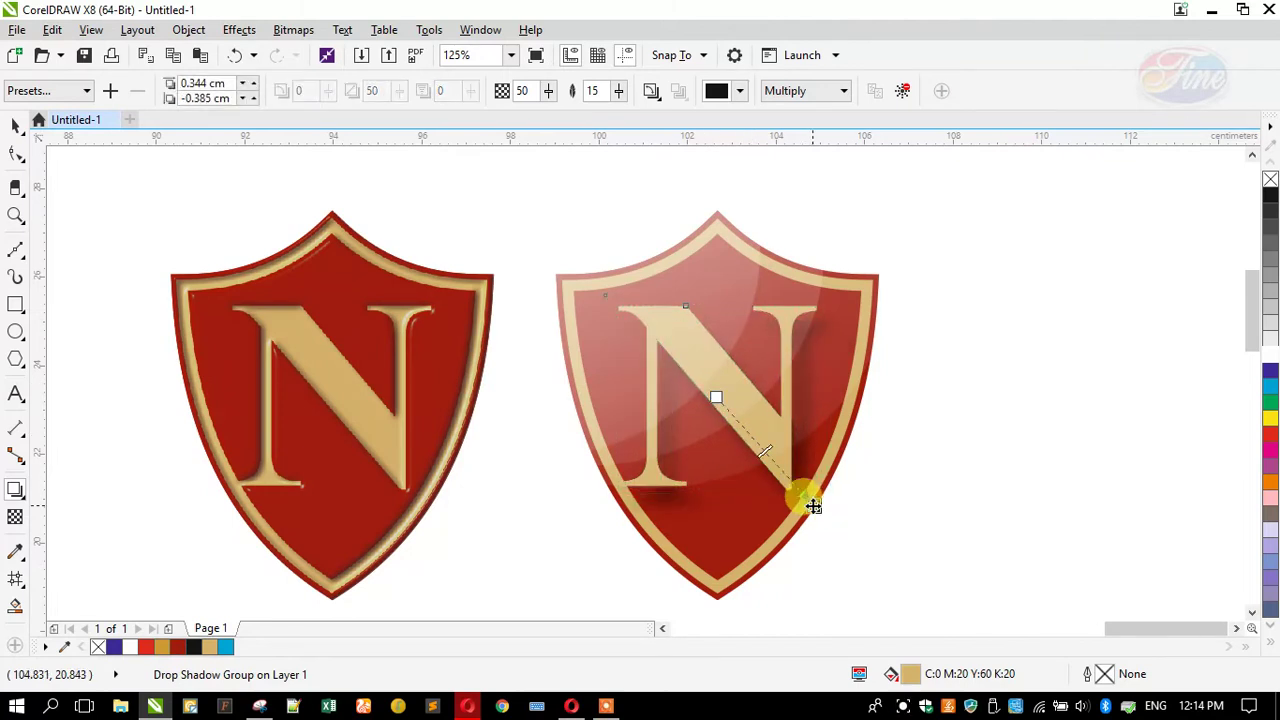
scroll(816, 507, up, 1)
drag(809, 505, 800, 500)
scroll(812, 495, down, 1)
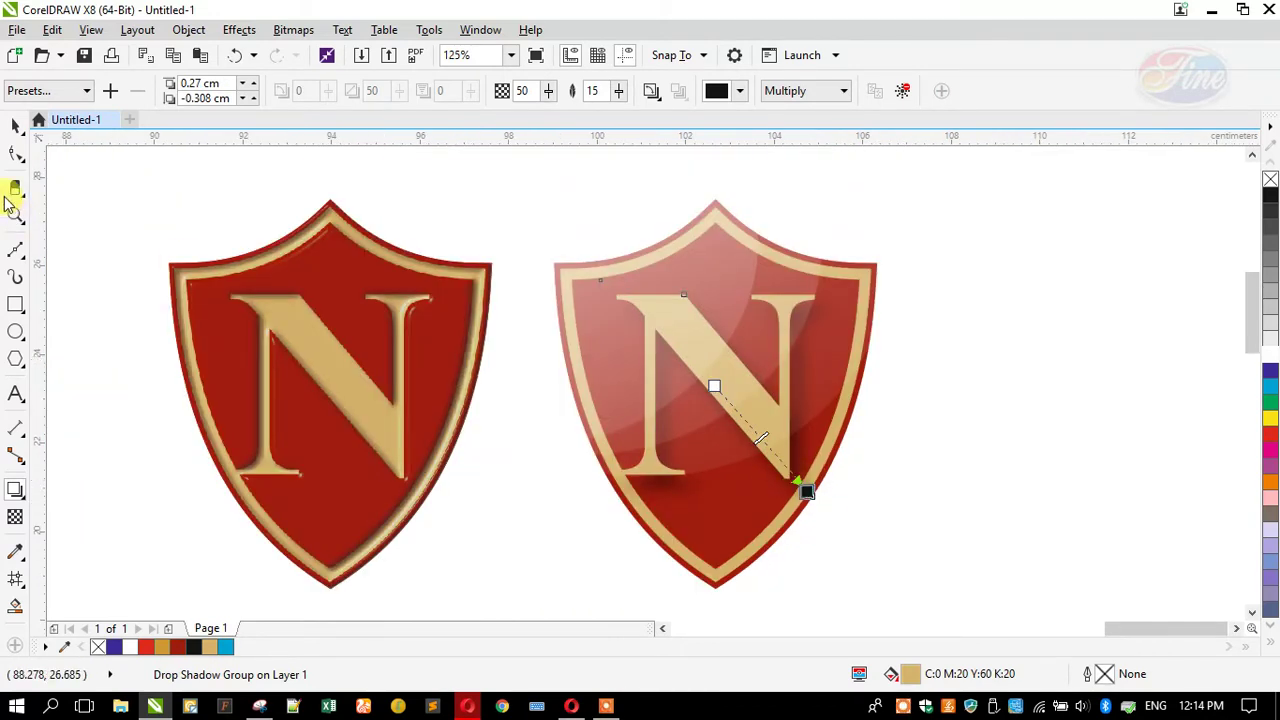
click(15, 127)
click(571, 471)
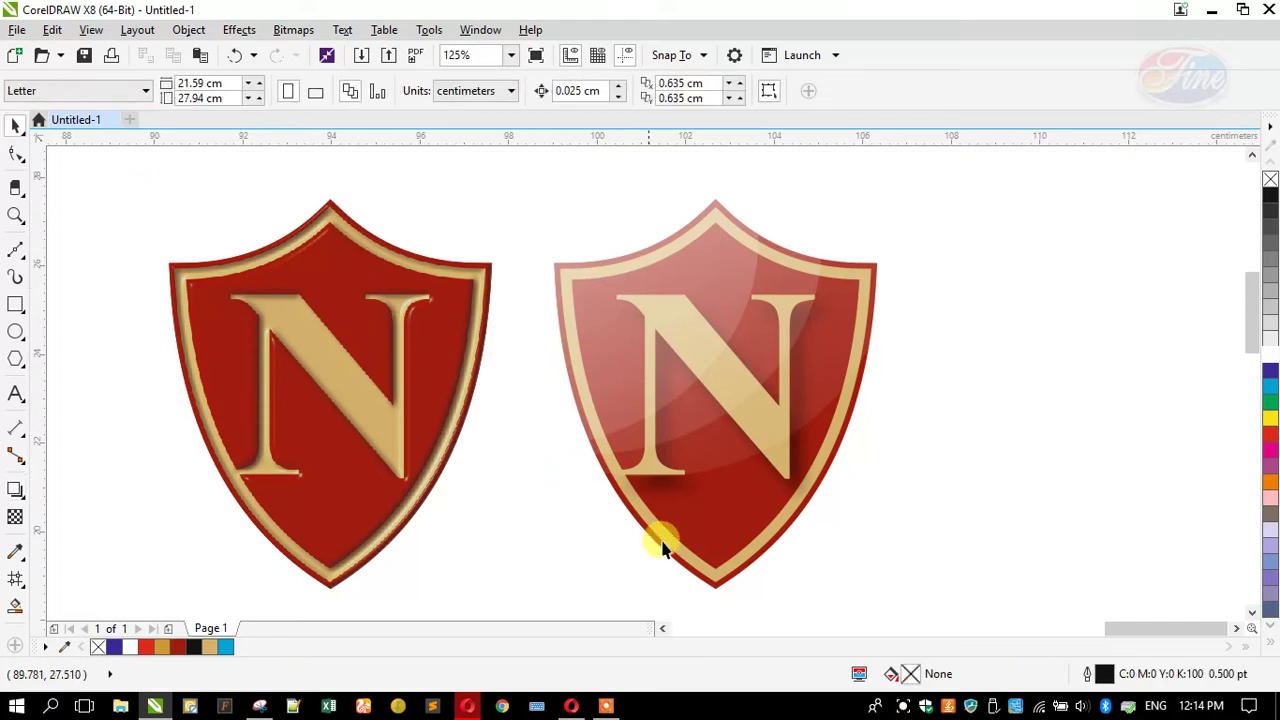
Try a drop shadow on the glossy logo's outer red shield and clear it
click(717, 592)
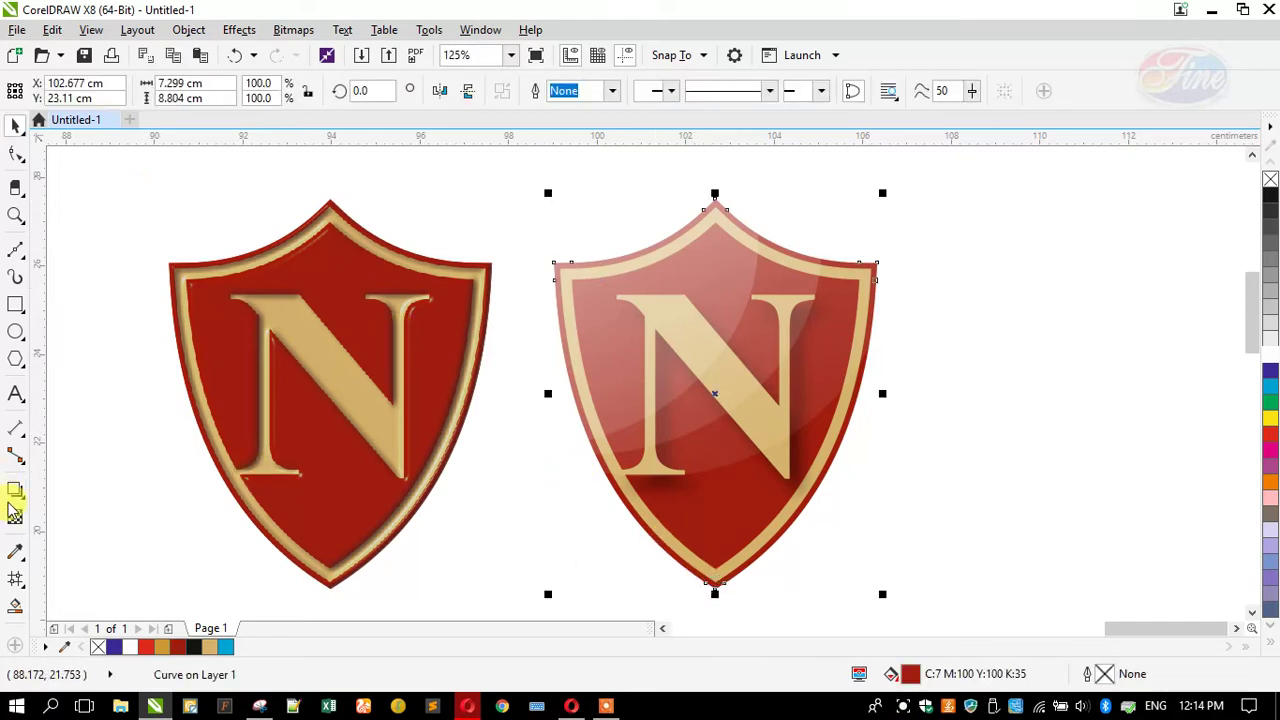
key(space)
drag(716, 455, 881, 592)
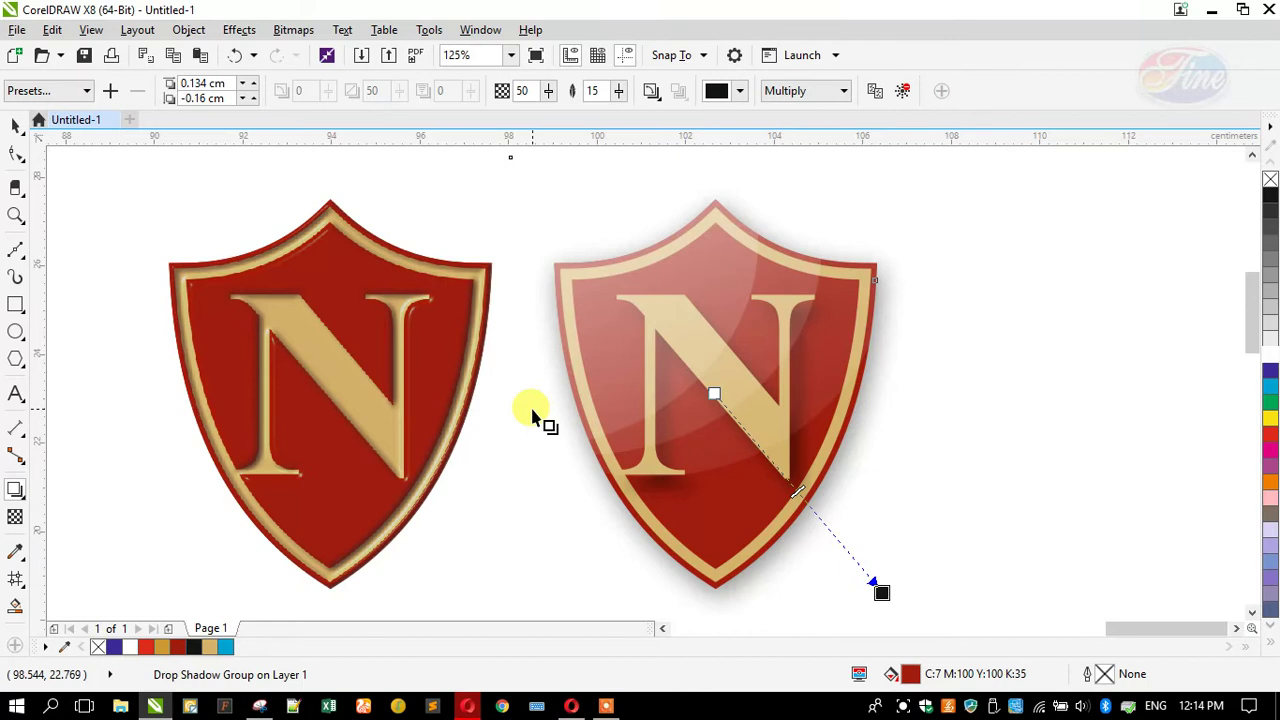
click(901, 100)
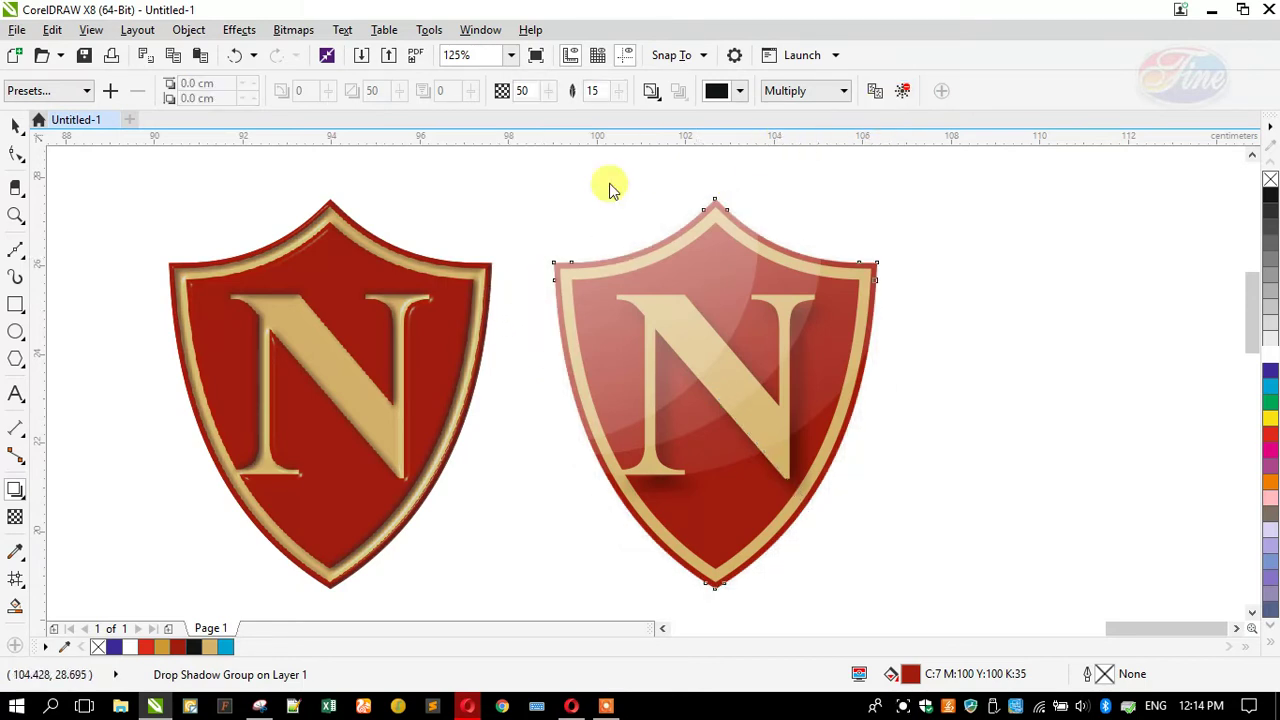
key(Escape)
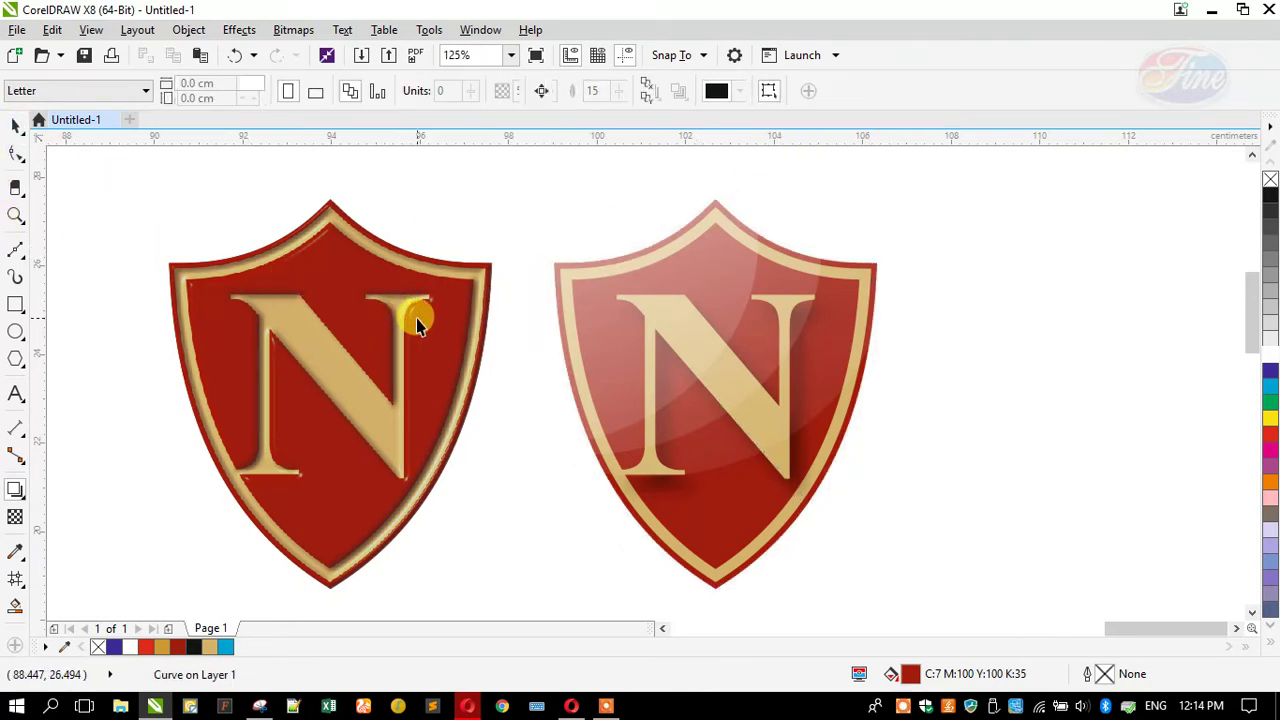
Place a copy of the plain flat red N shield to the right of the glossy logo
scroll(416, 318, down, 2)
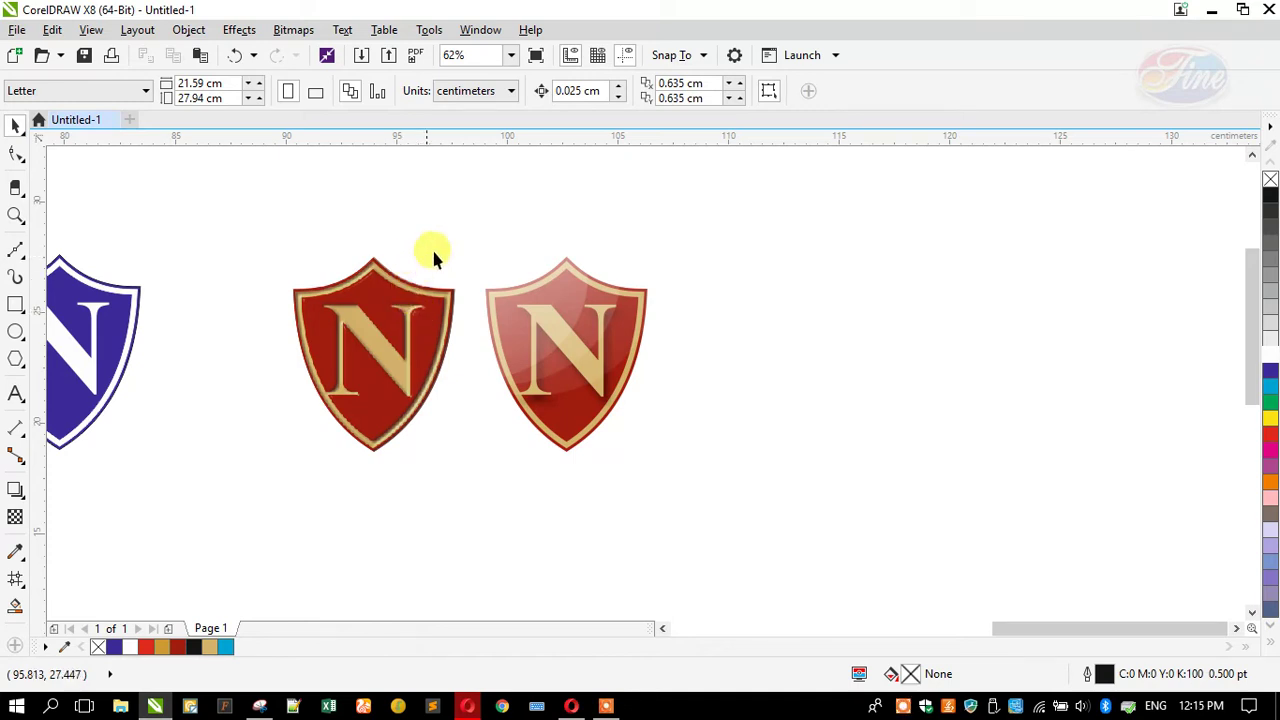
scroll(455, 236, down, 1)
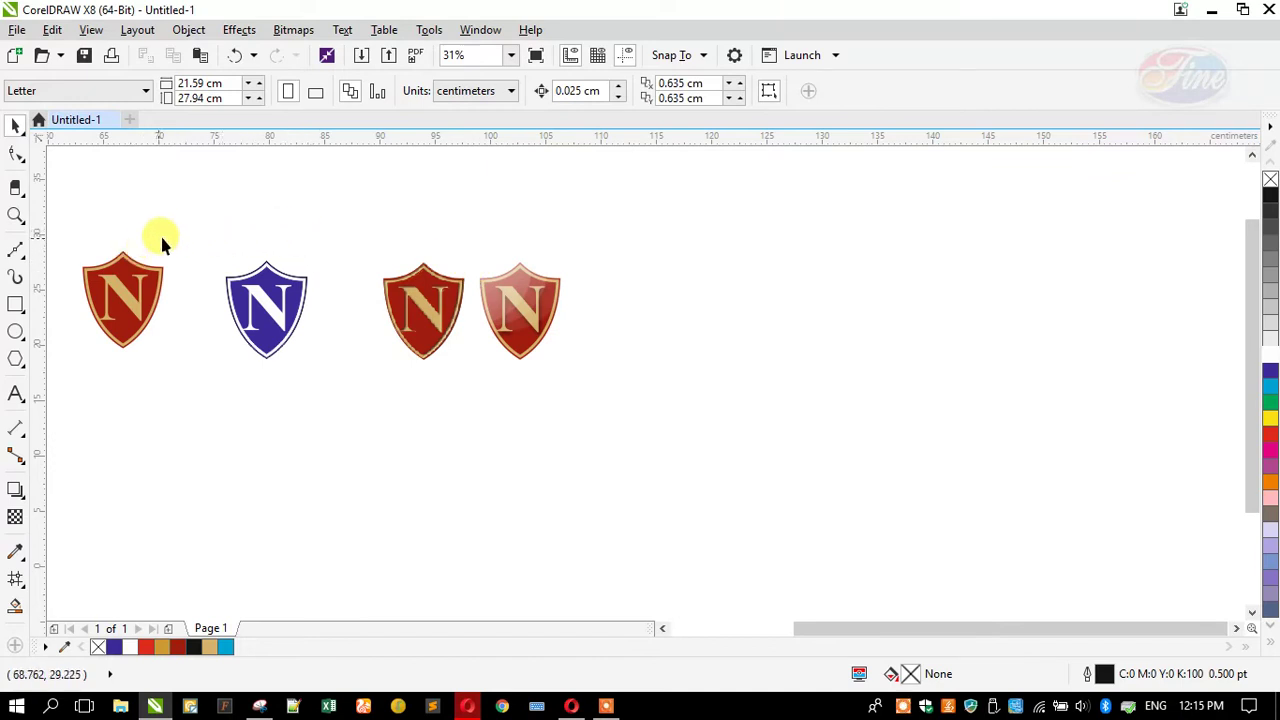
drag(56, 360, 50, 355)
drag(206, 305, 692, 306)
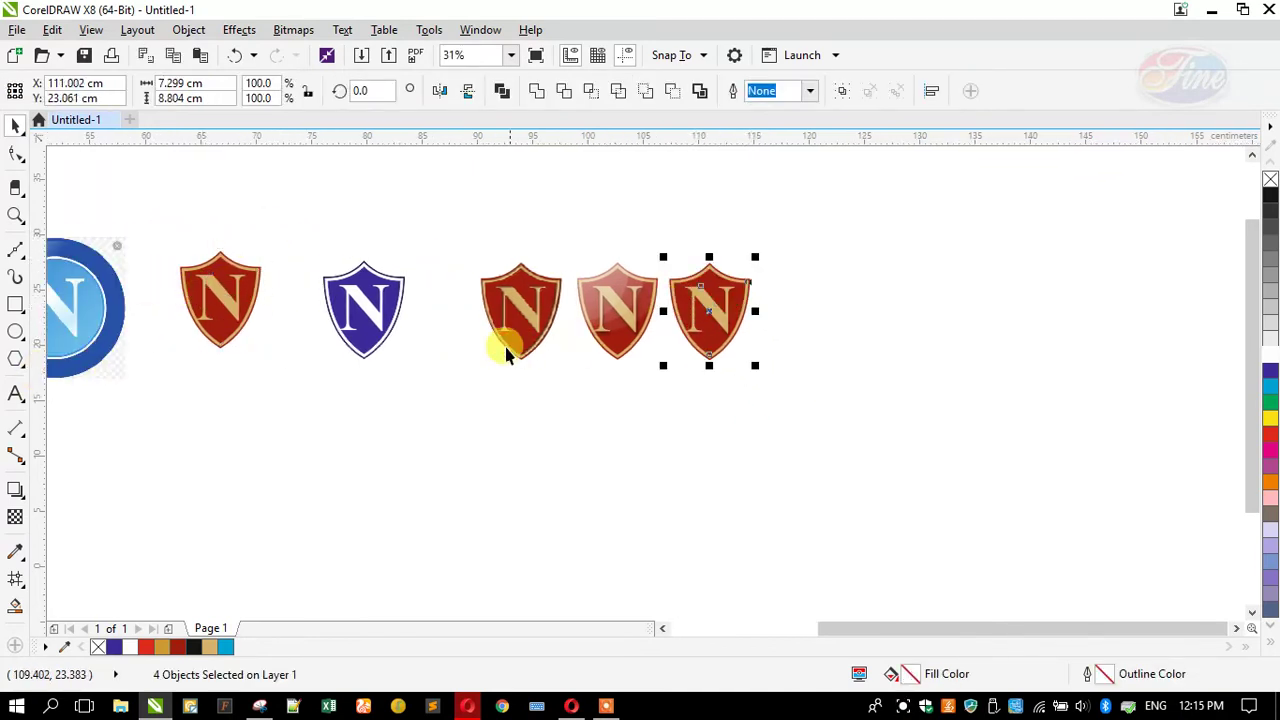
Move the blue circular N reference bitmap close to the right side of the copied flat shield and deselect it
drag(97, 316, 878, 316)
scroll(850, 293, up, 2)
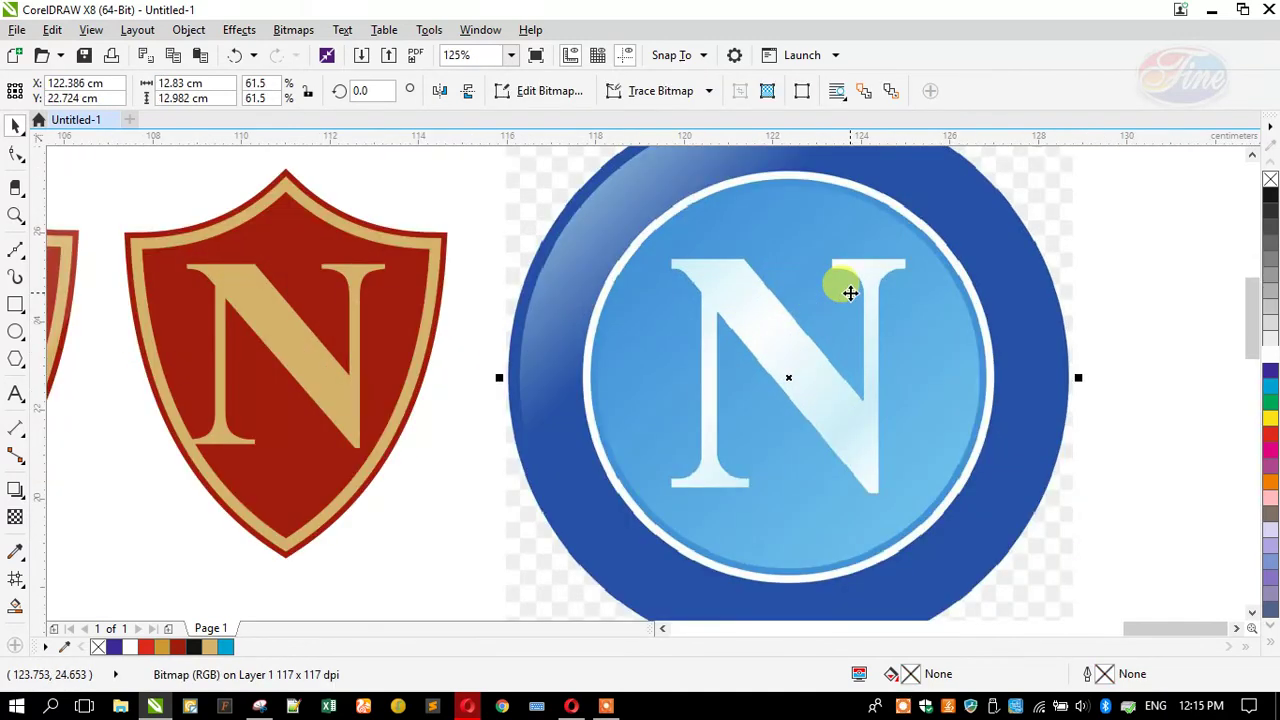
scroll(850, 293, down, 2)
scroll(808, 280, up, 1)
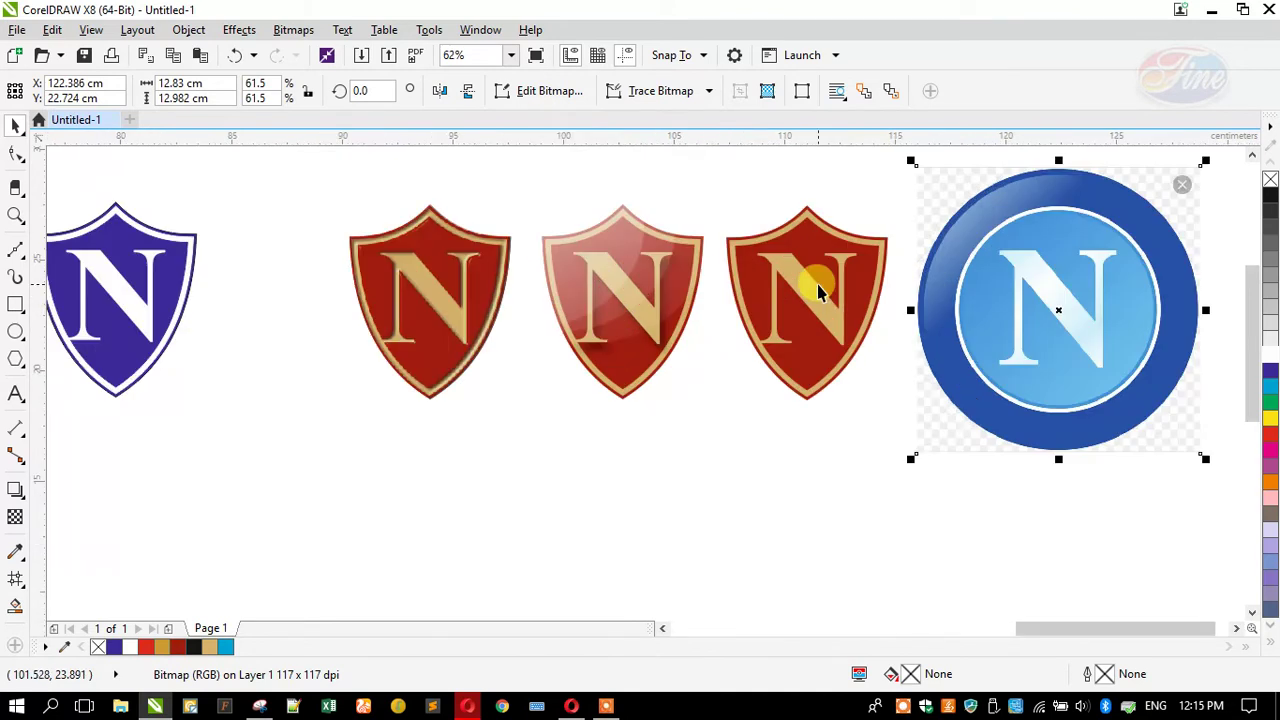
click(15, 215)
drag(712, 186, 1204, 452)
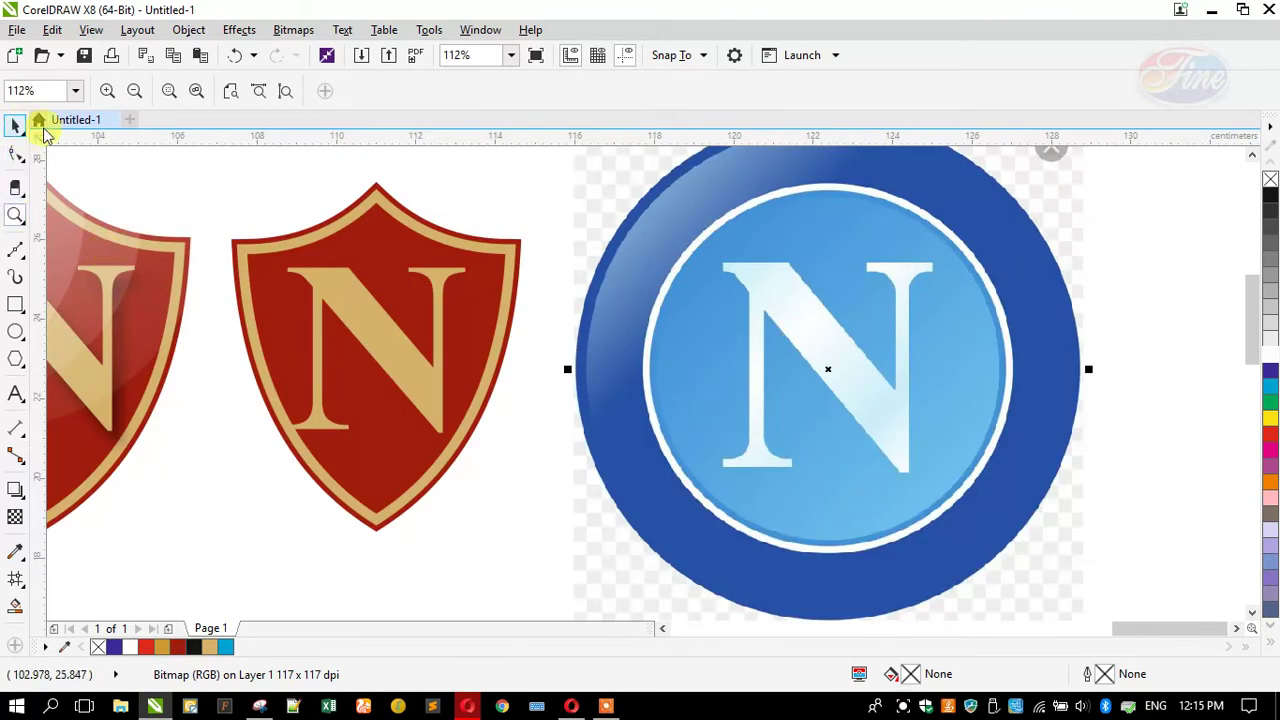
key(space)
scroll(706, 283, down, 1)
drag(643, 204, 630, 260)
click(300, 223)
Apply a gold-to-white linear fountain fill to the copied shield's gold border and add a colour node near the gold end
click(15, 215)
drag(471, 220, 848, 402)
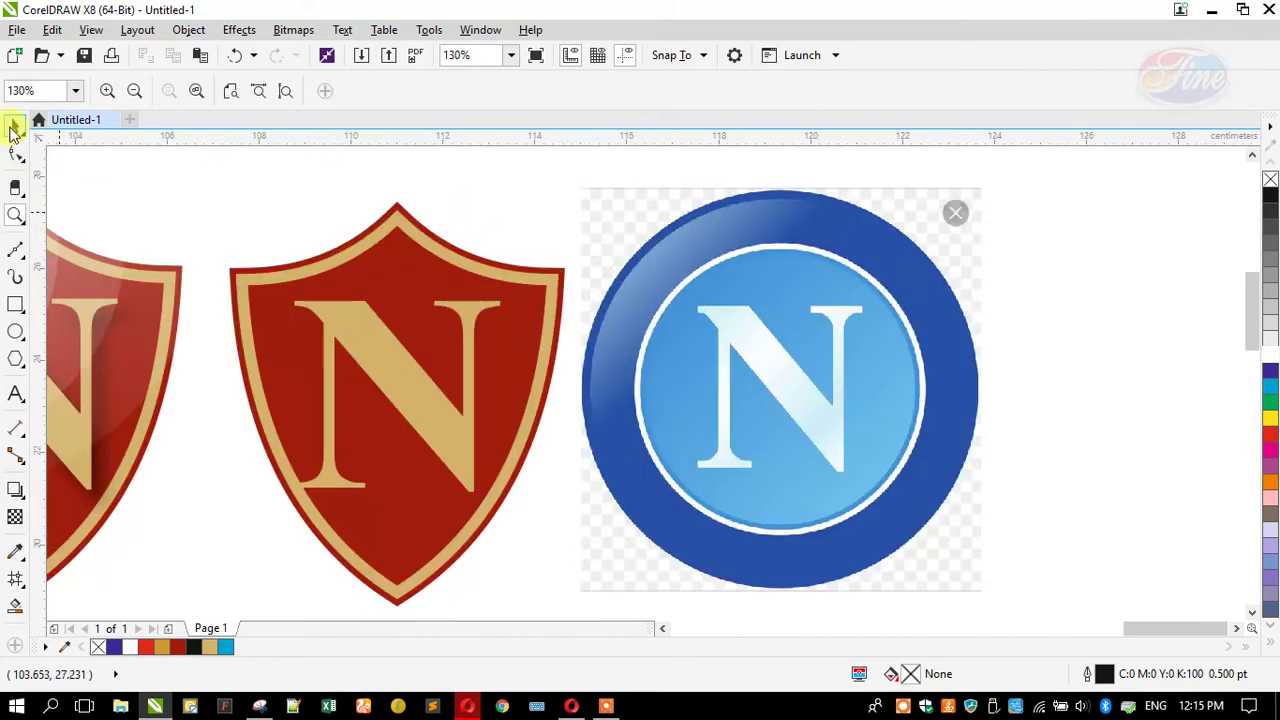
click(14, 127)
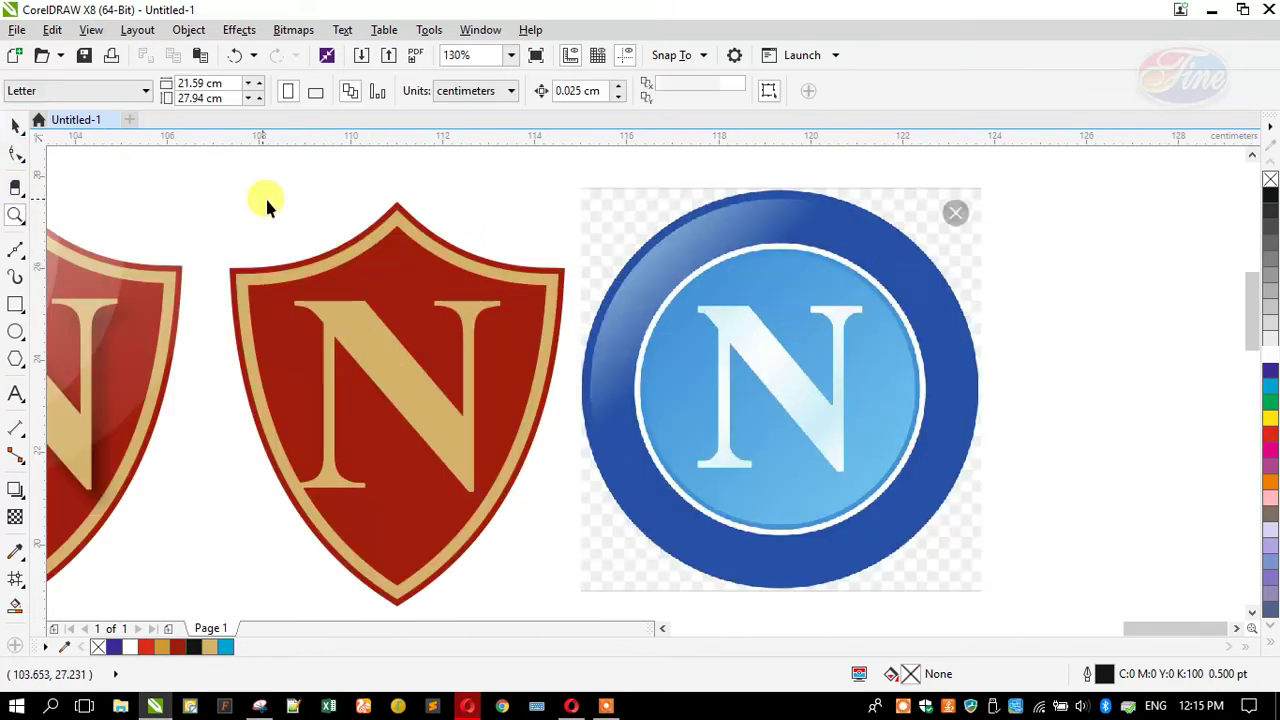
click(351, 252)
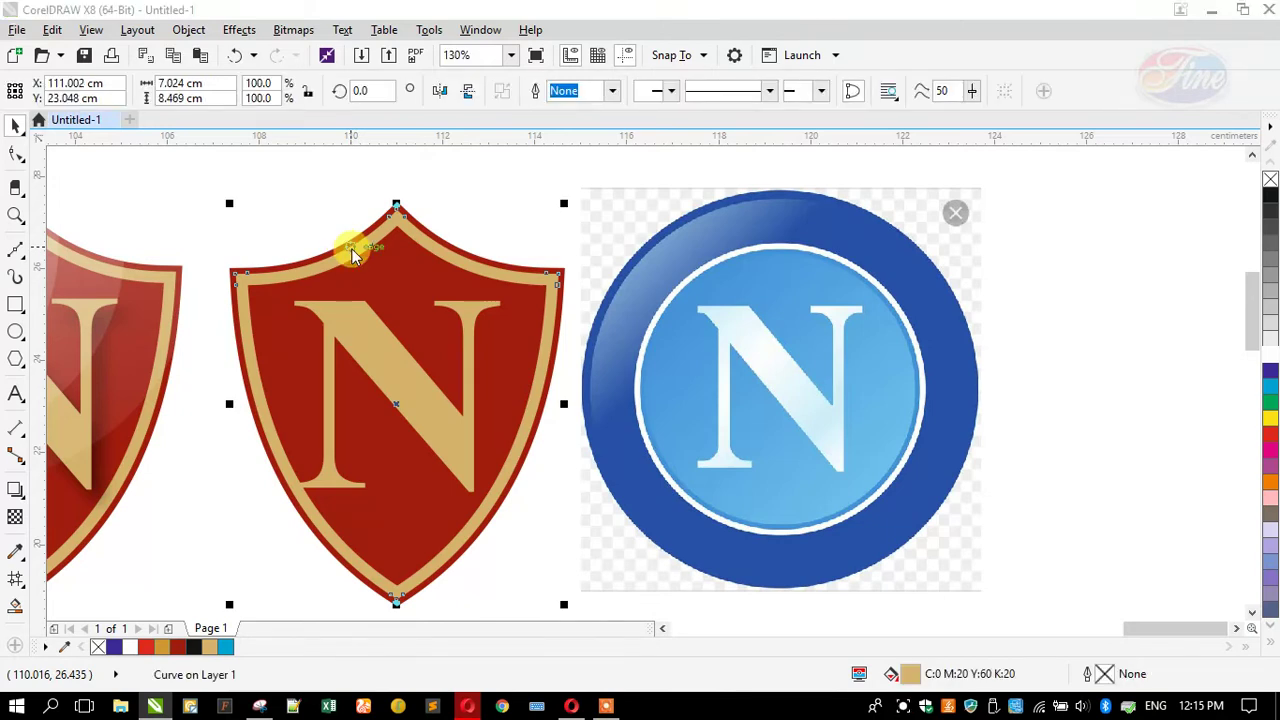
key(F11)
drag(413, 190, 705, 198)
double_click(651, 428)
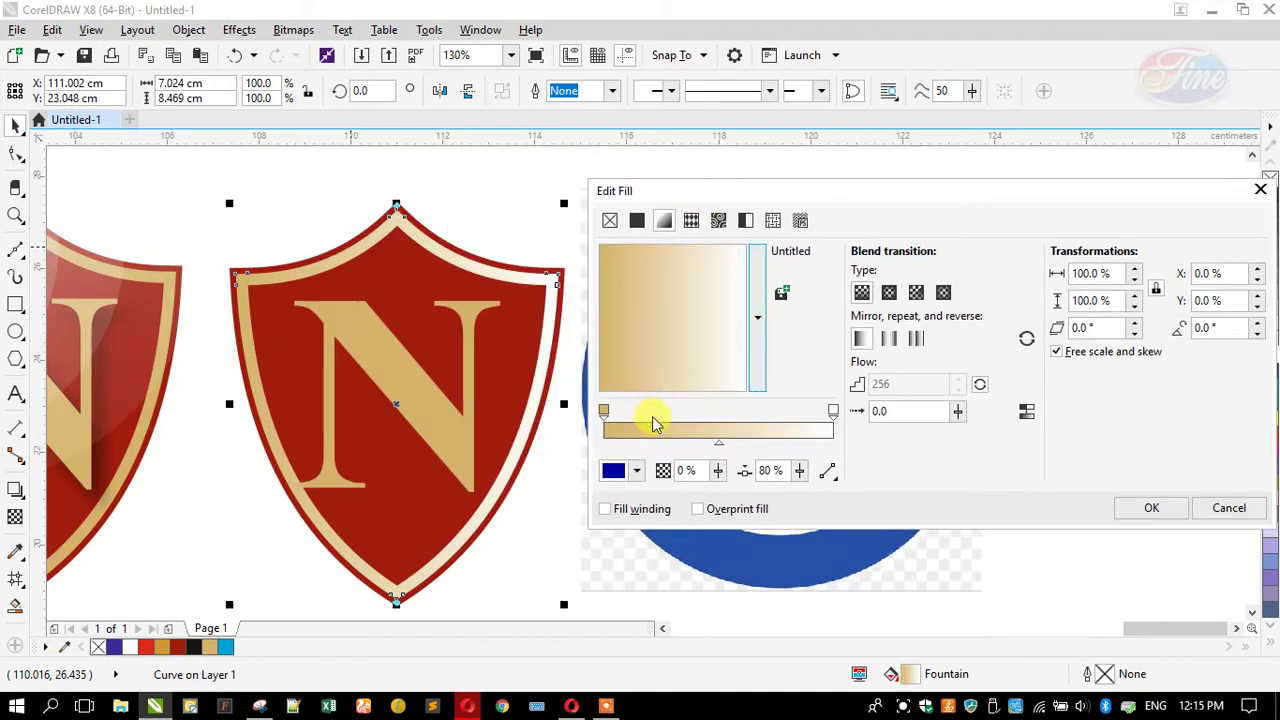
Add three intermediate colour stops to the shield border's fountain fill and space them evenly along the gradient
double_click(705, 425)
double_click(760, 420)
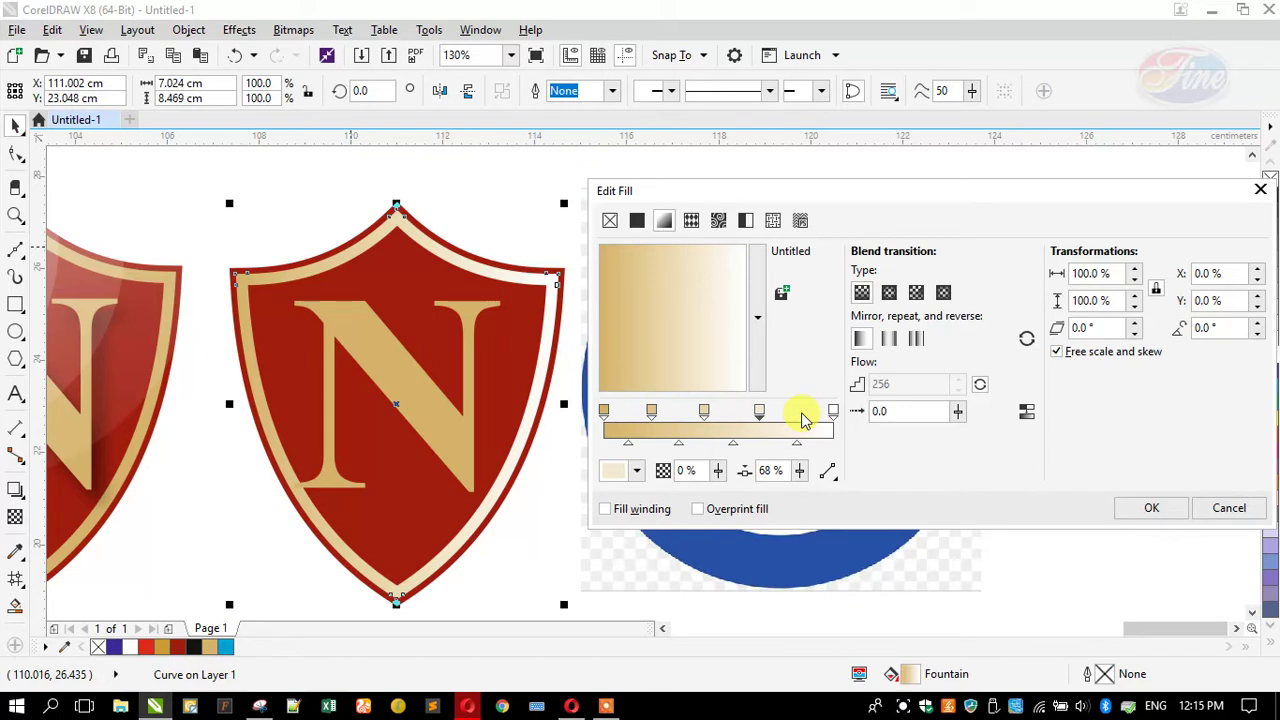
click(717, 414)
drag(720, 412, 720, 413)
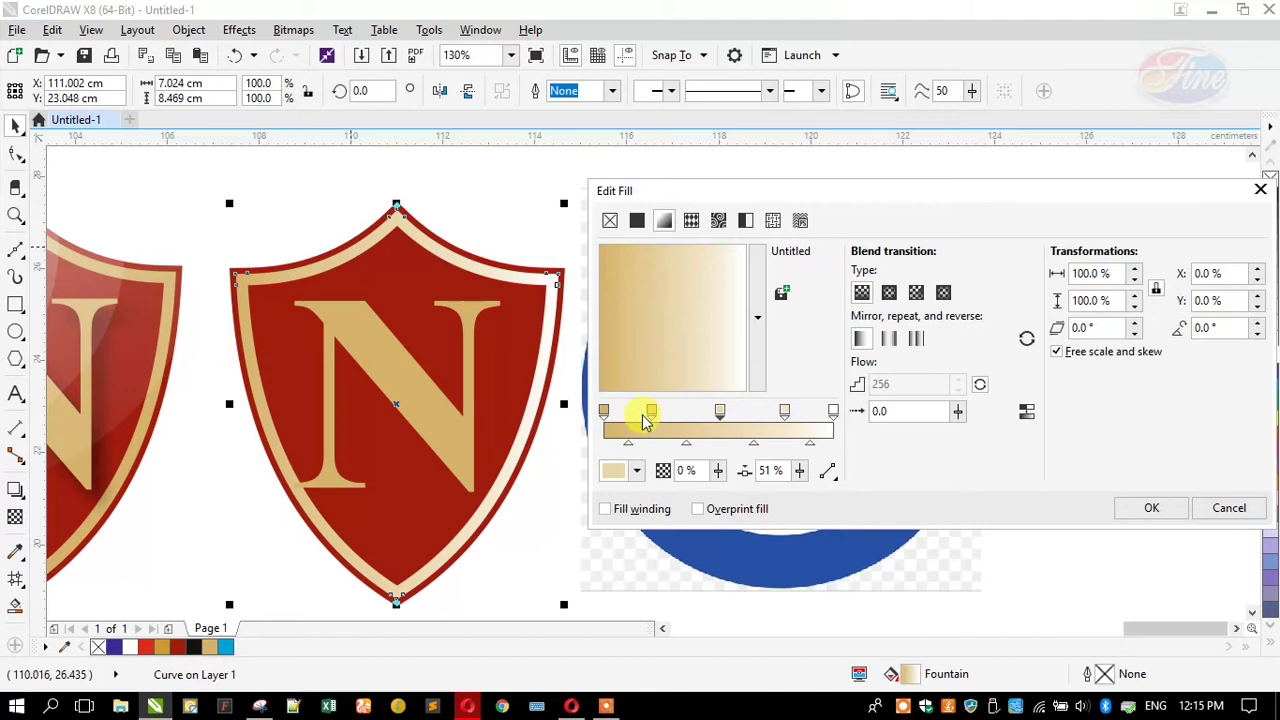
Set the first, middle and last stops of the border gradient to the gold #CC9933 sampled from the document palette
click(605, 414)
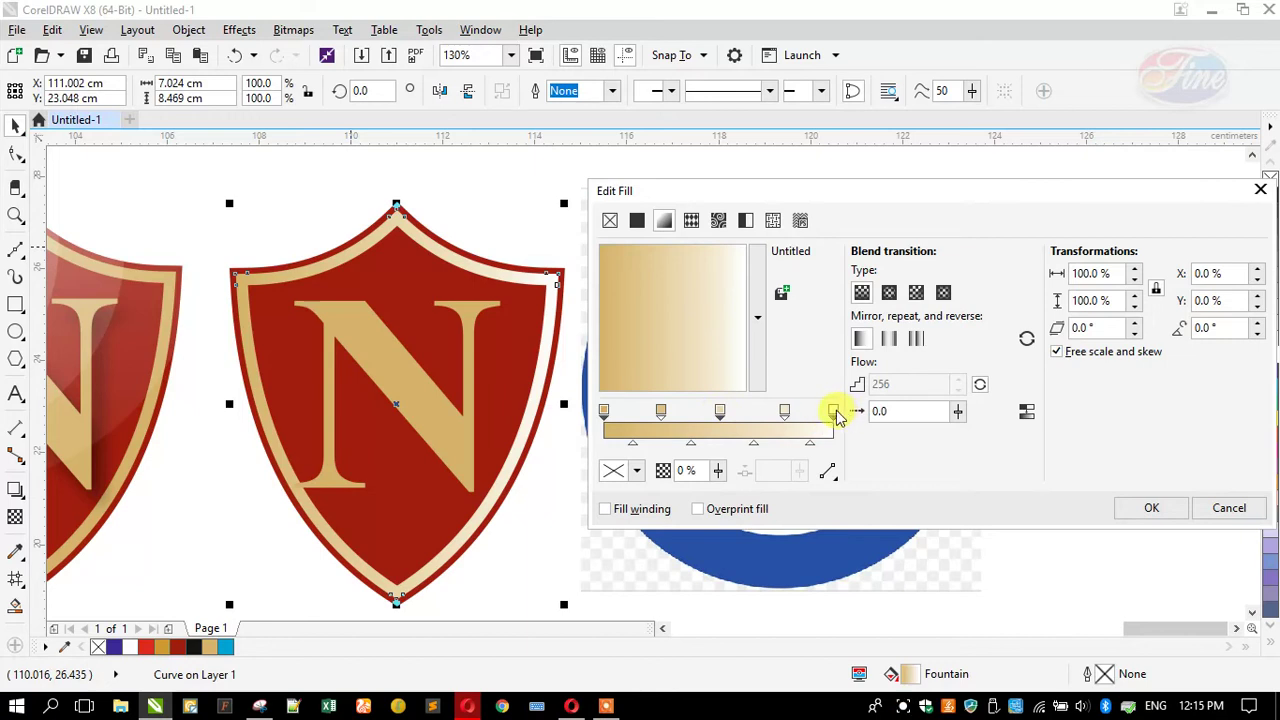
click(615, 471)
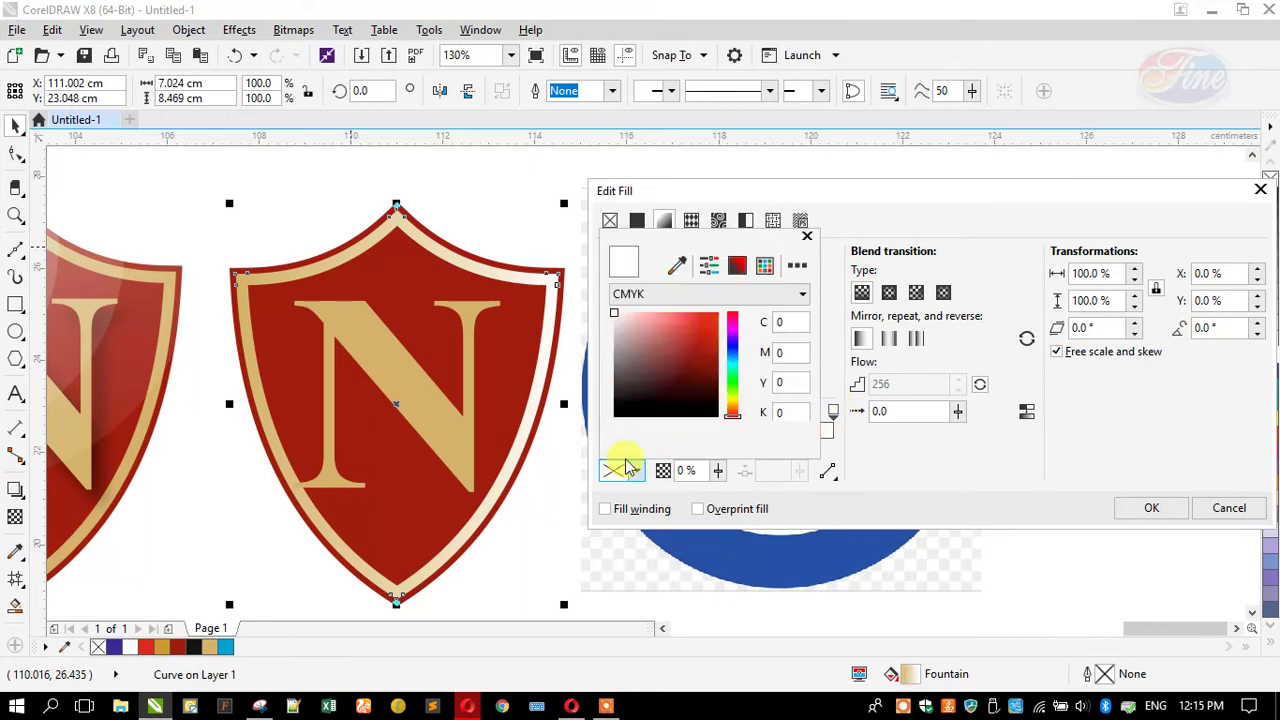
click(676, 264)
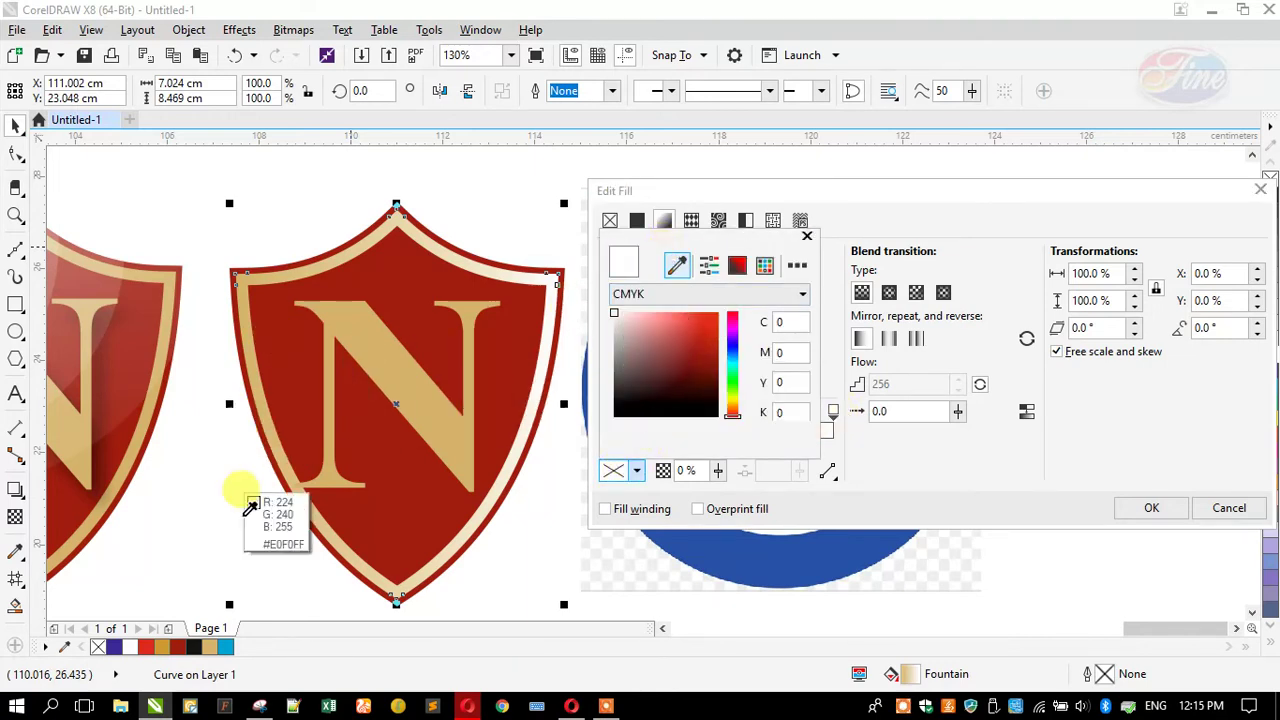
click(163, 645)
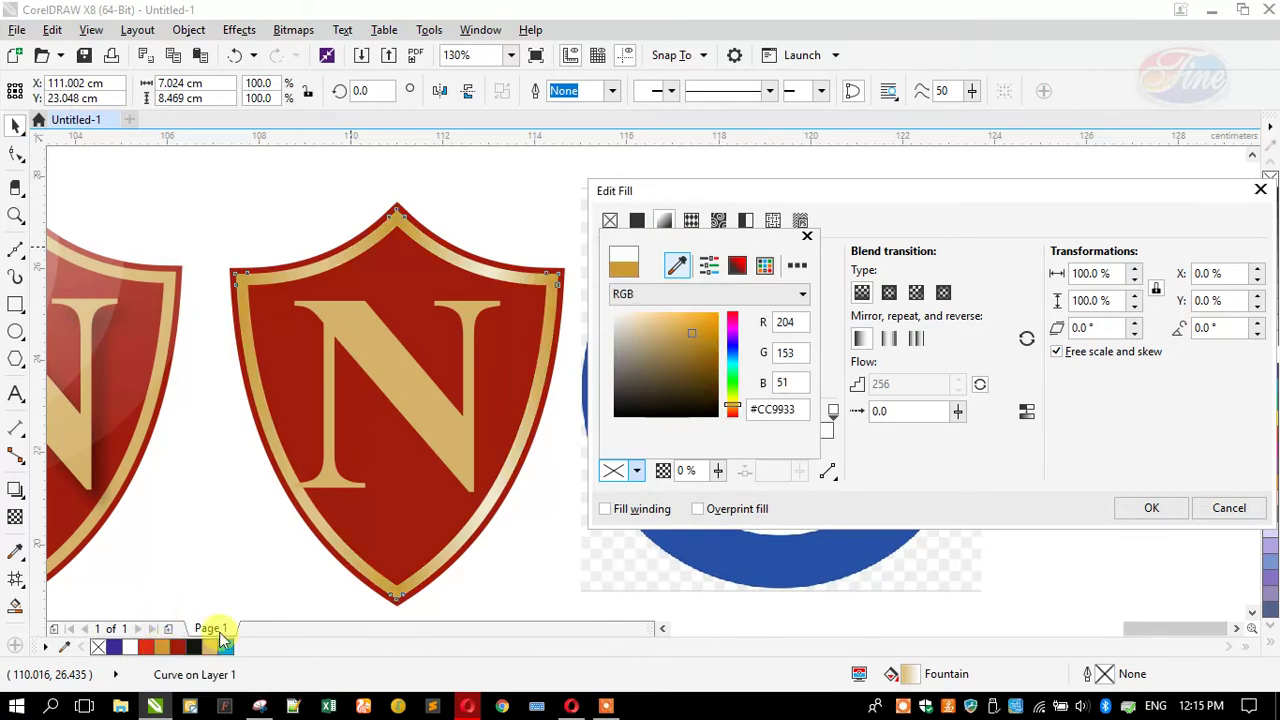
click(908, 465)
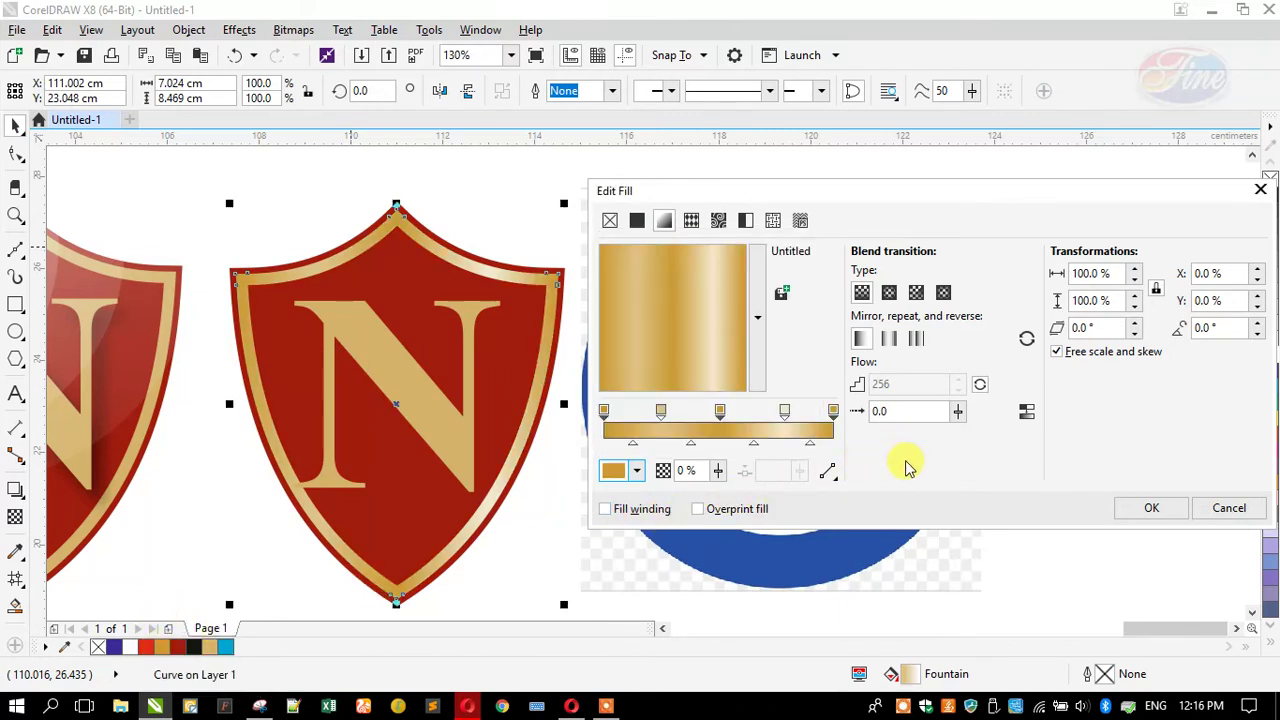
Set the second and fourth stops of the border gradient to white and apply the fill
click(785, 412)
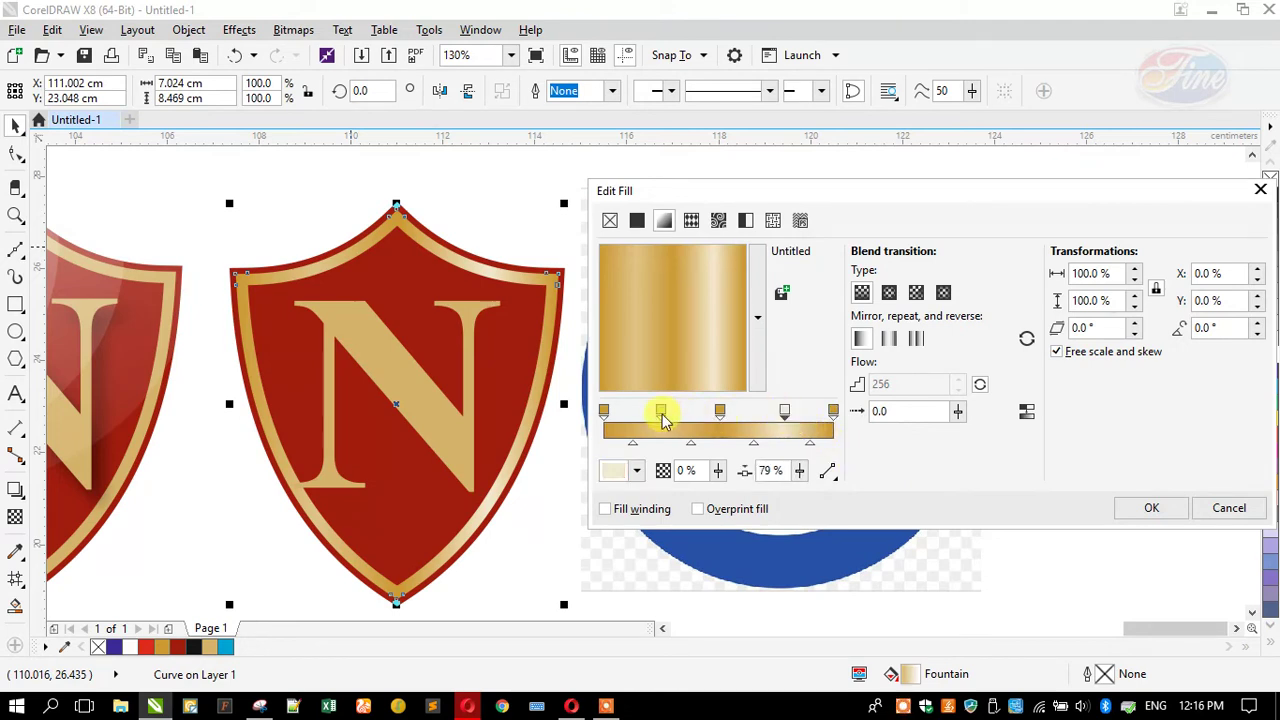
click(613, 472)
drag(652, 373, 592, 294)
click(916, 484)
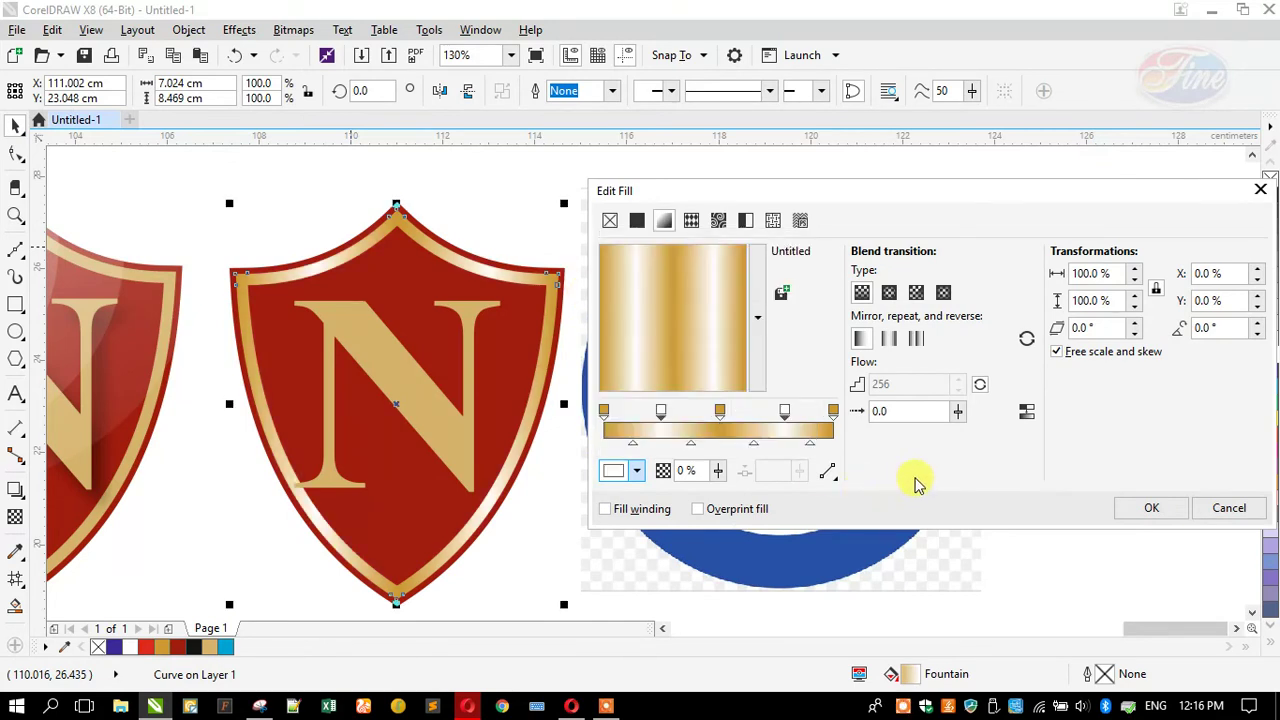
click(1152, 510)
Give the shield's letter N the border's gold-and-white fountain fill and turn its gradient diagonally
click(379, 369)
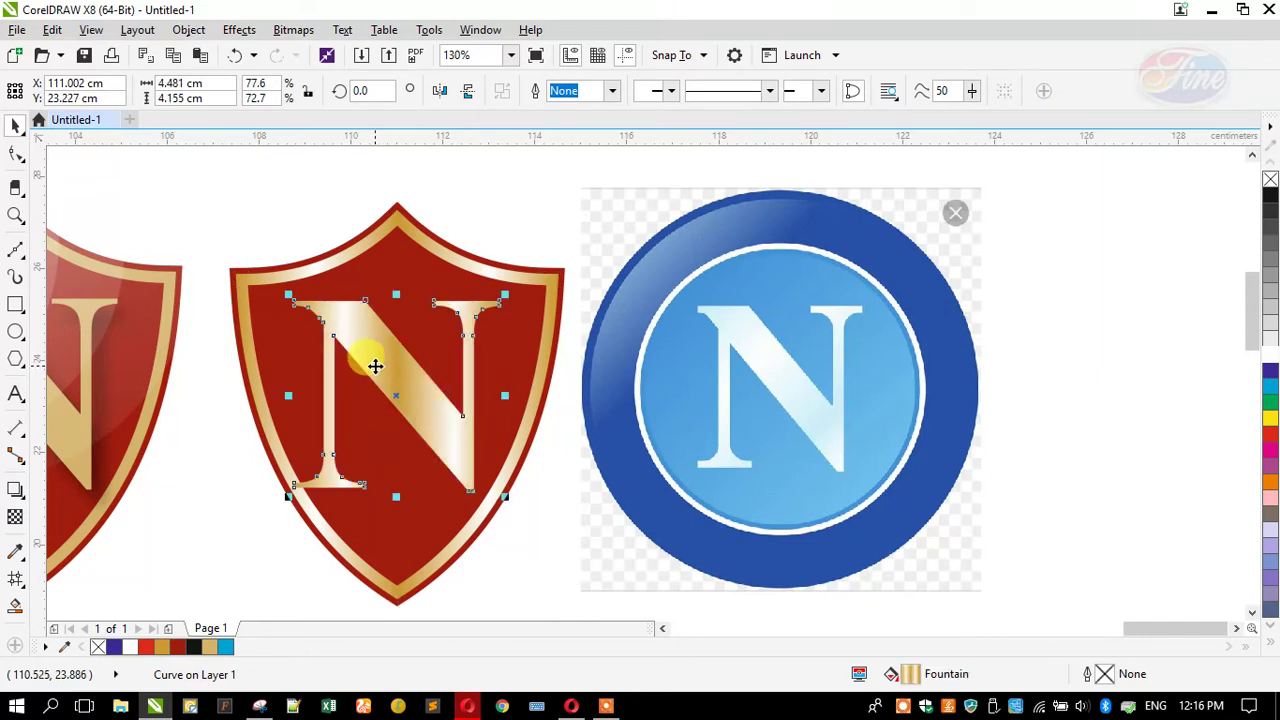
key(F11)
drag(440, 363, 362, 345)
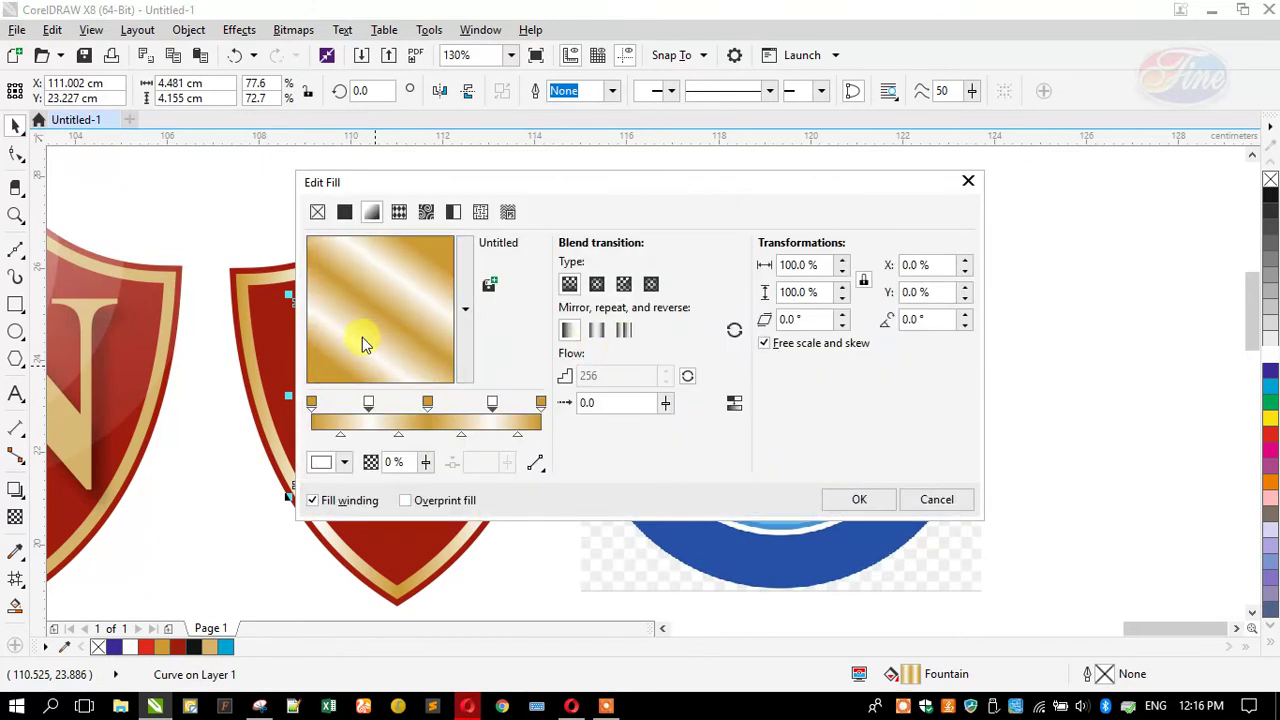
click(859, 499)
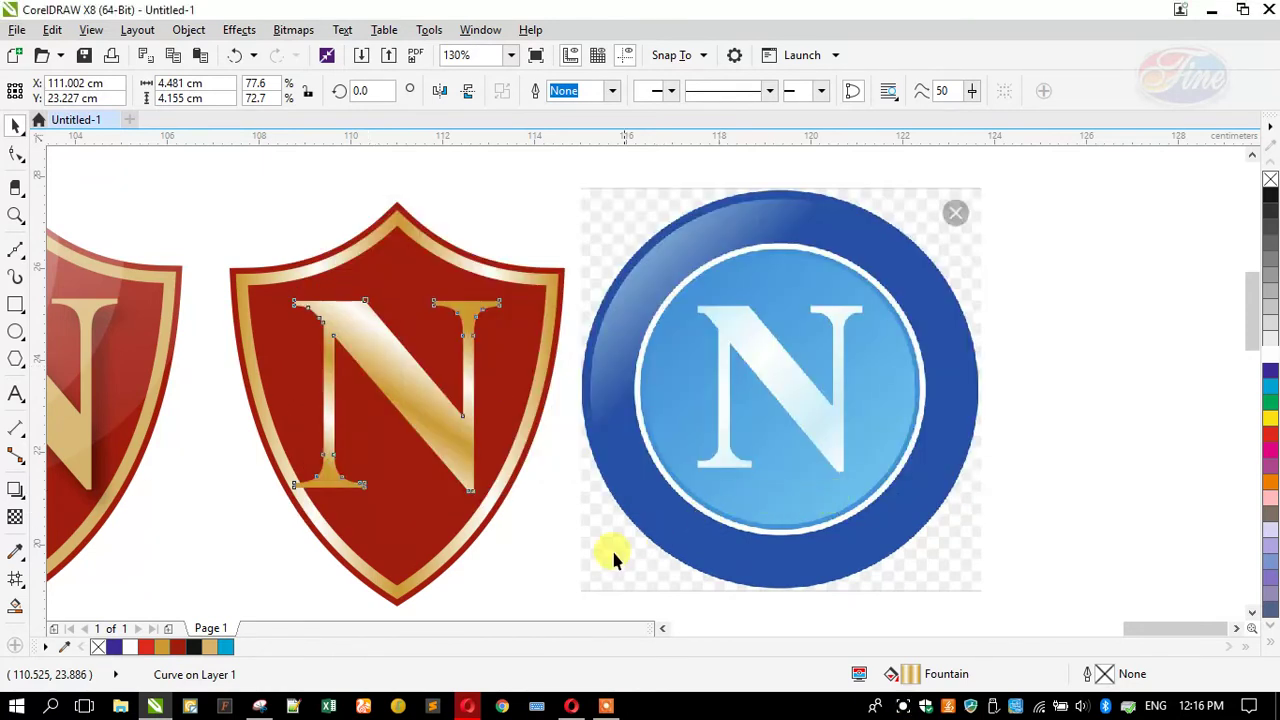
Apply a diagonal red-to-white fountain fill to the inner shield and add three intermediate colour stops
click(270, 361)
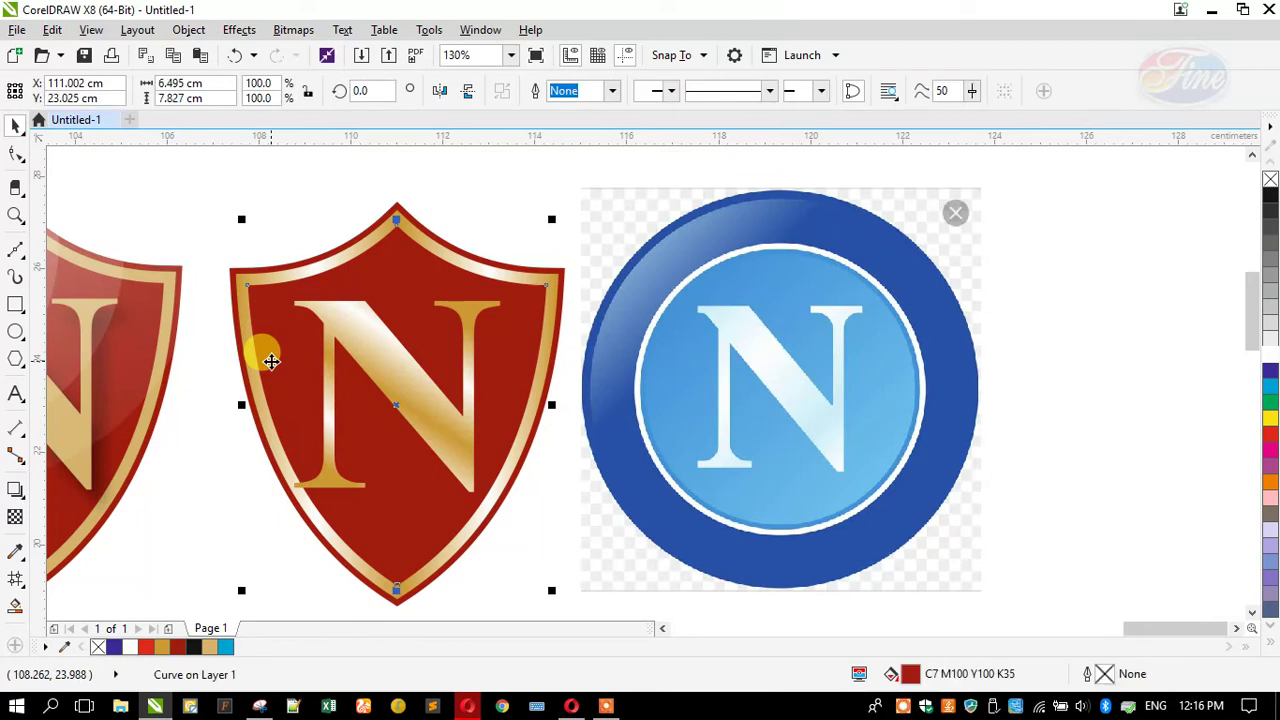
click(271, 361)
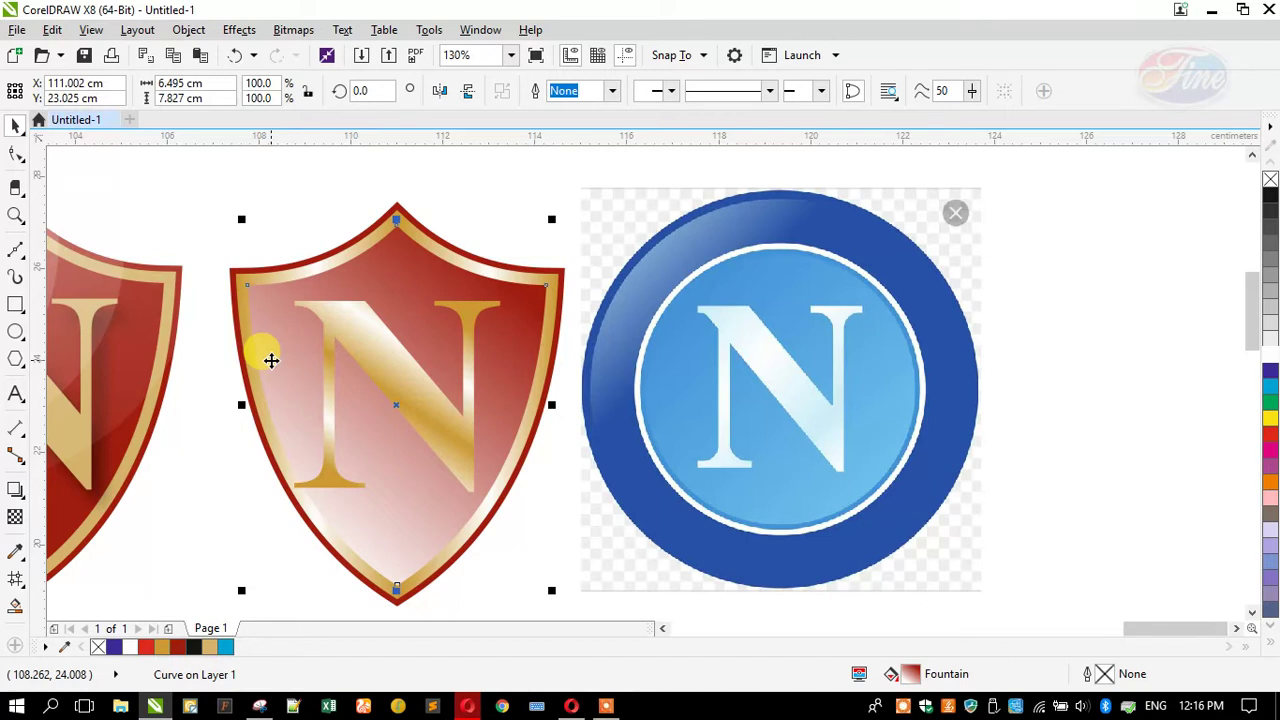
key(F11)
double_click(483, 412)
double_click(430, 410)
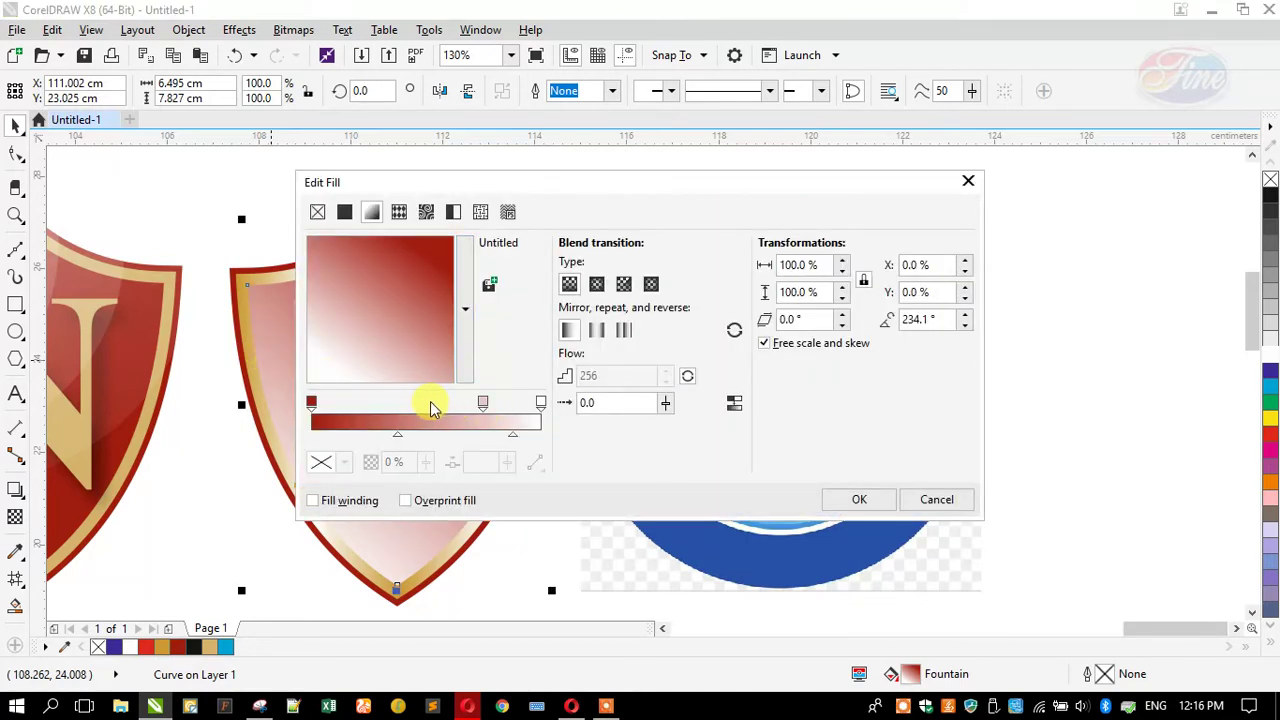
double_click(370, 410)
drag(404, 190, 742, 205)
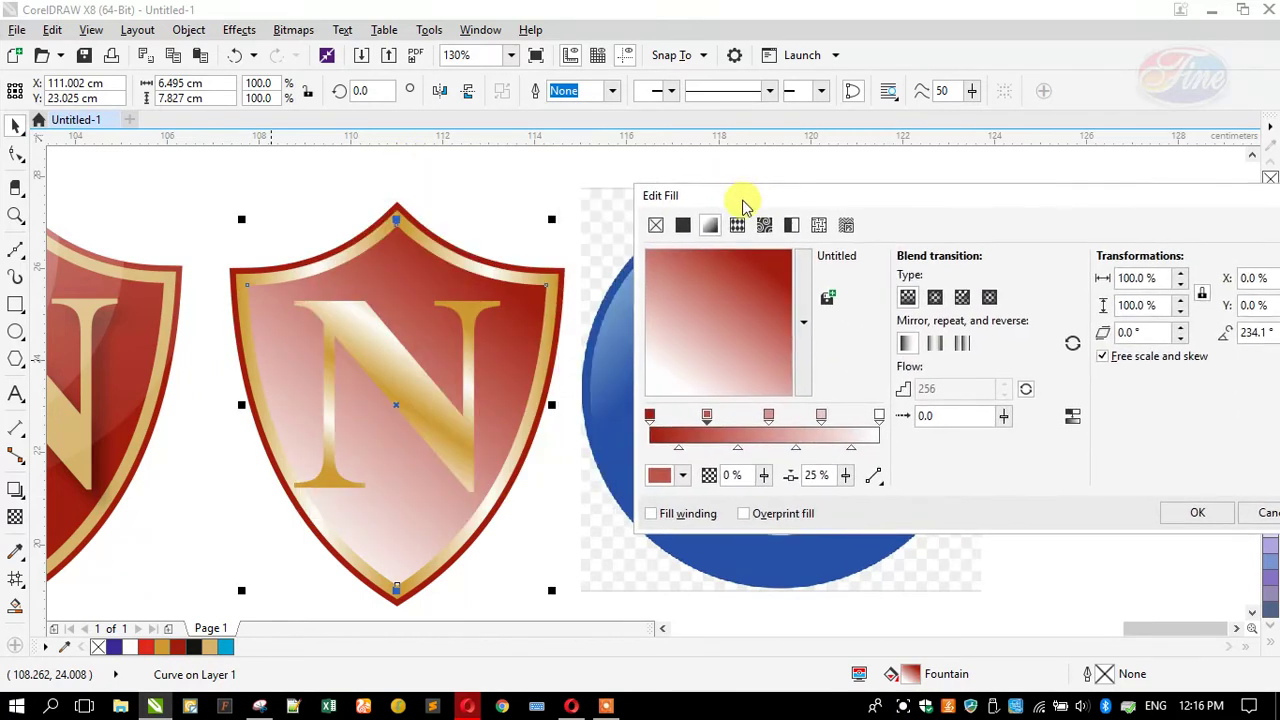
Set the first, middle and last stops of the inner shield's gradient to the outer shield's dark red, C7 M100 Y100 K35
click(880, 419)
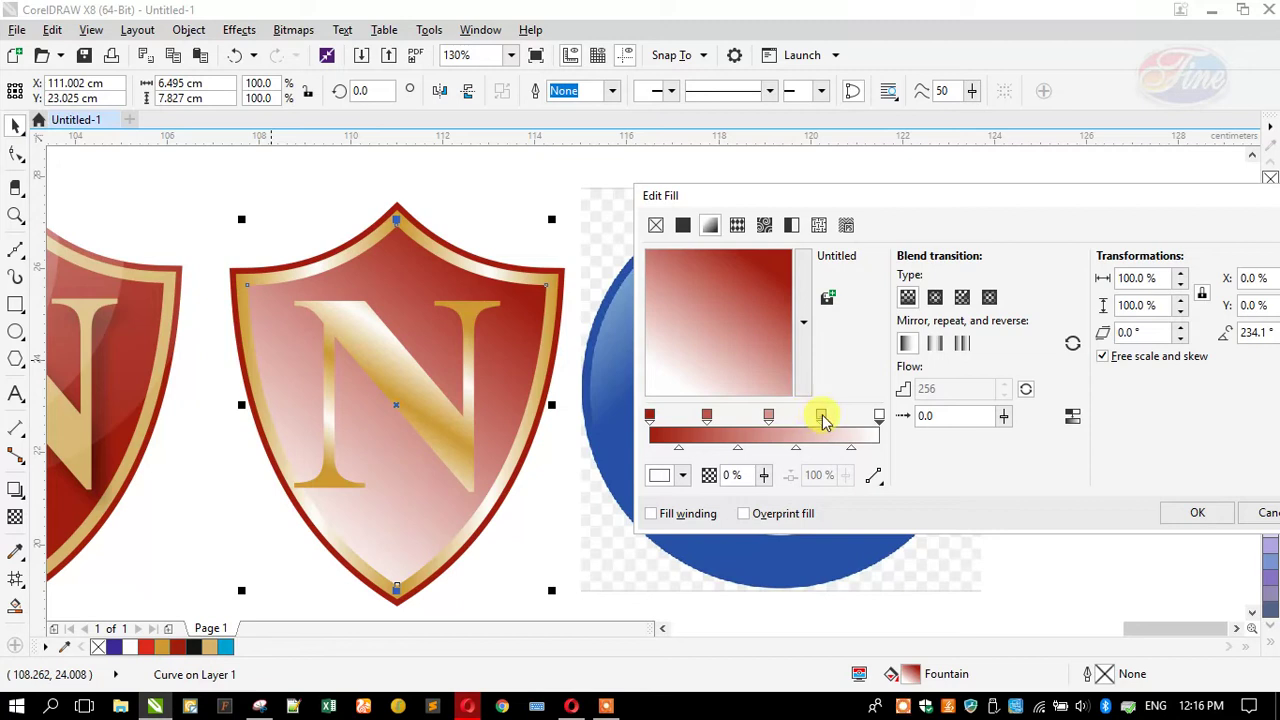
click(768, 419)
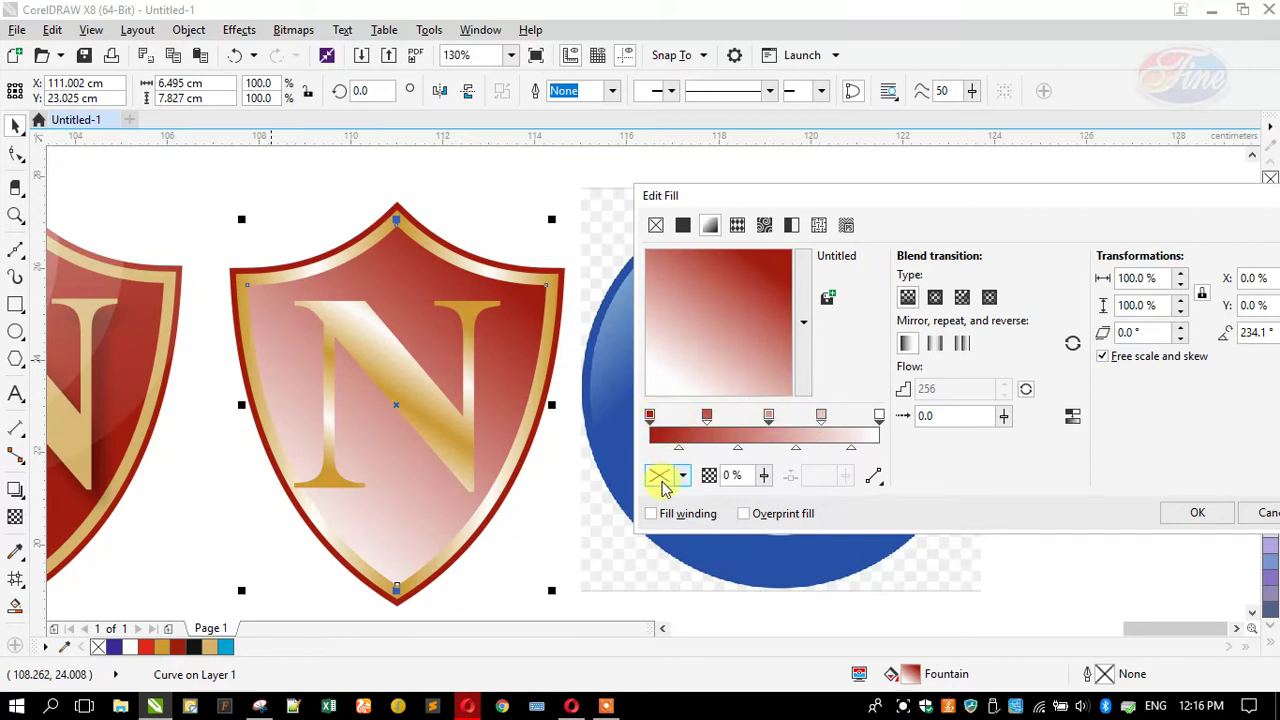
click(661, 476)
click(722, 272)
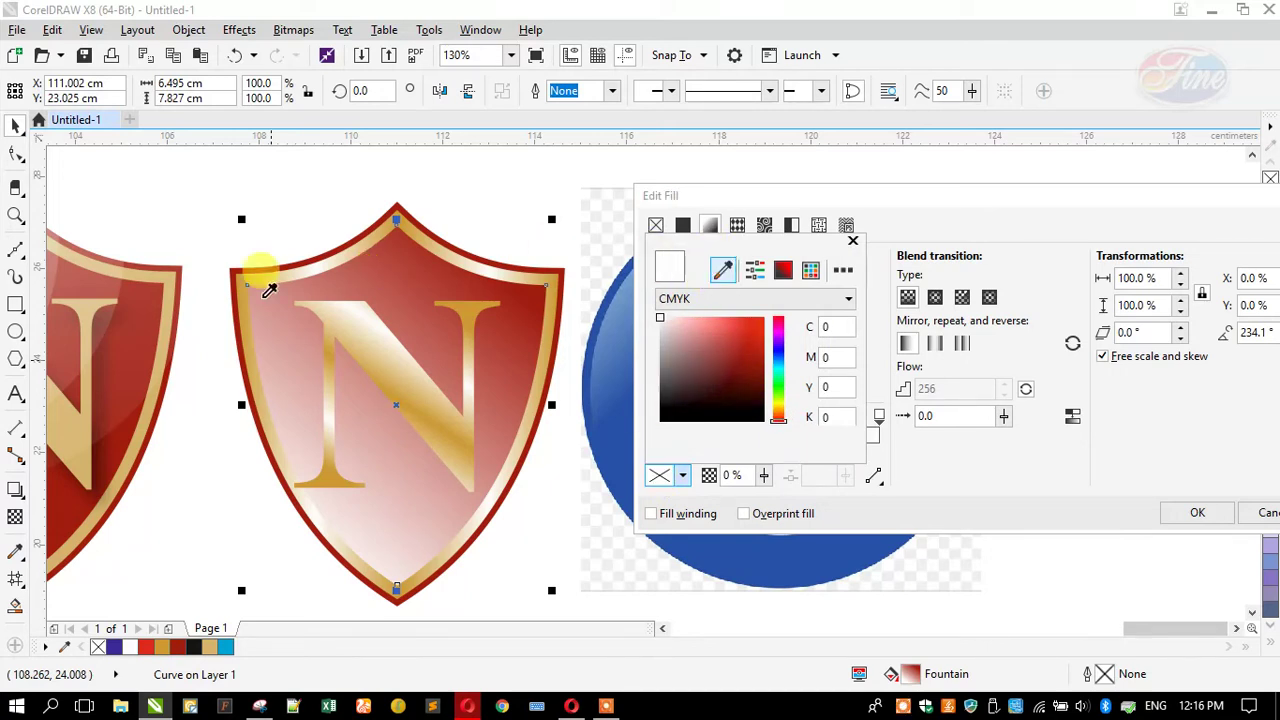
click(185, 266)
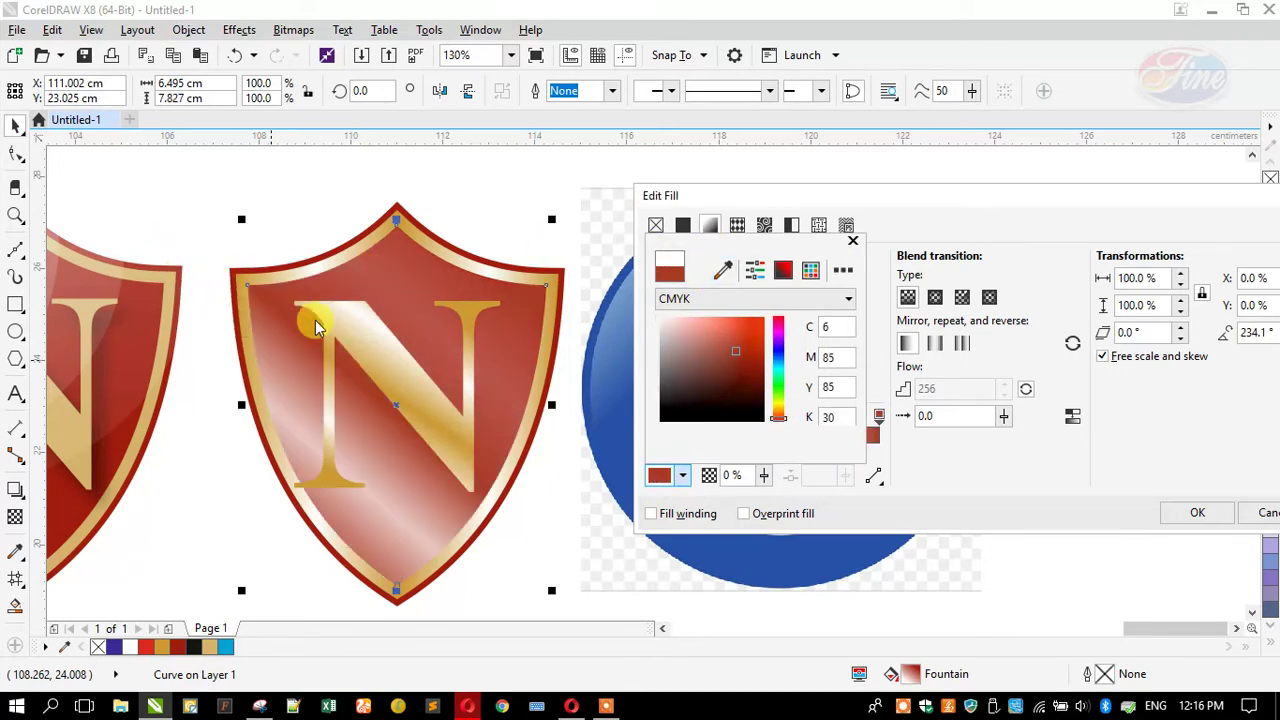
click(722, 272)
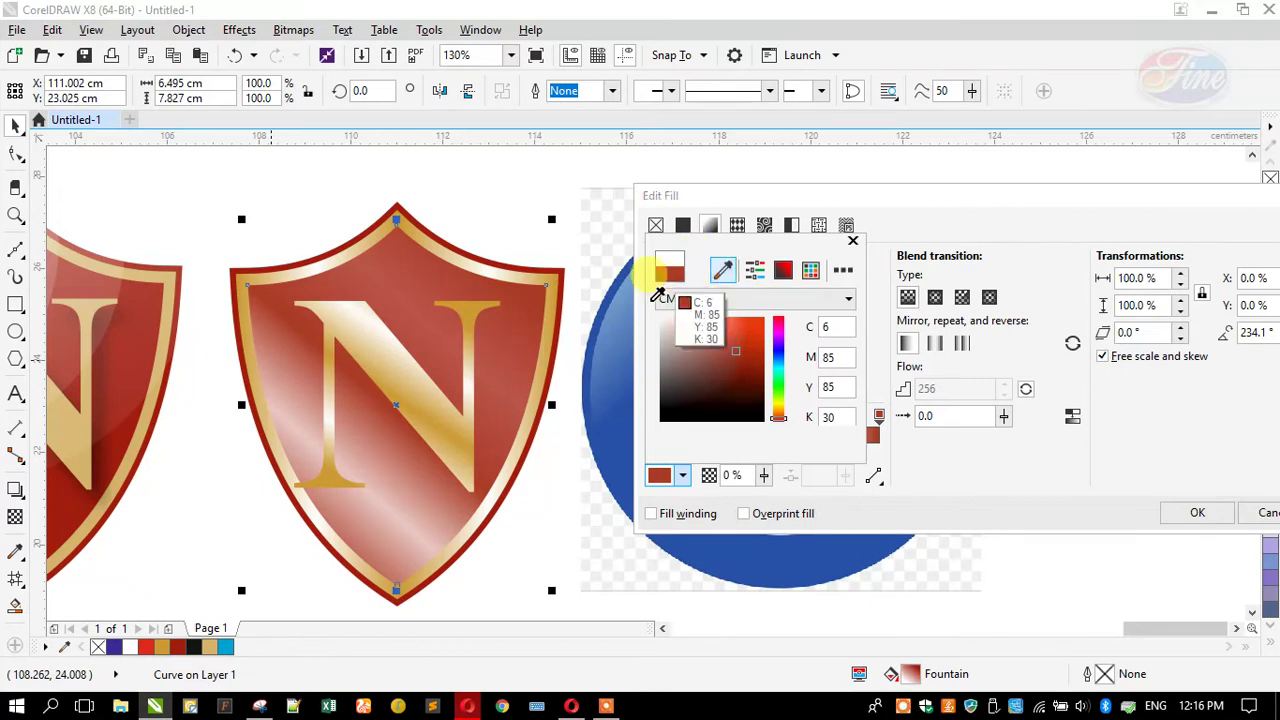
click(494, 516)
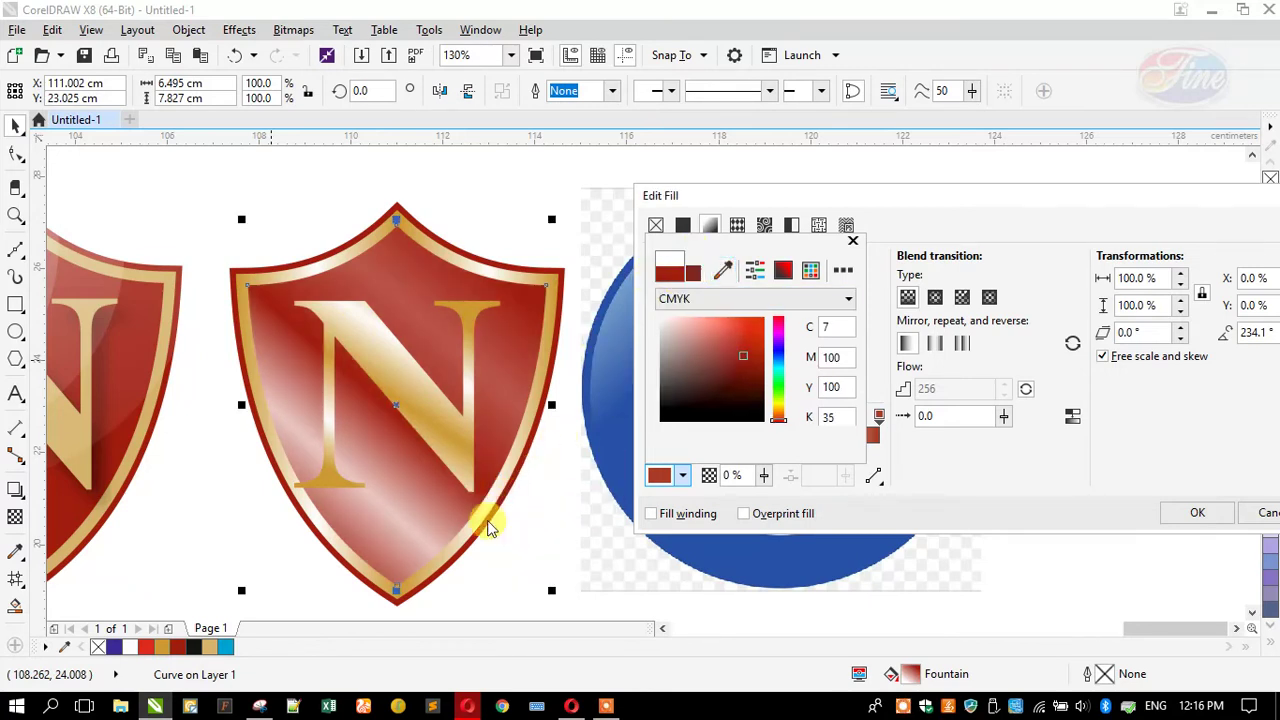
click(923, 457)
Set the second and fourth stops of the inner shield's gradient to bright red, C0 M89 Y100 K0
click(821, 416)
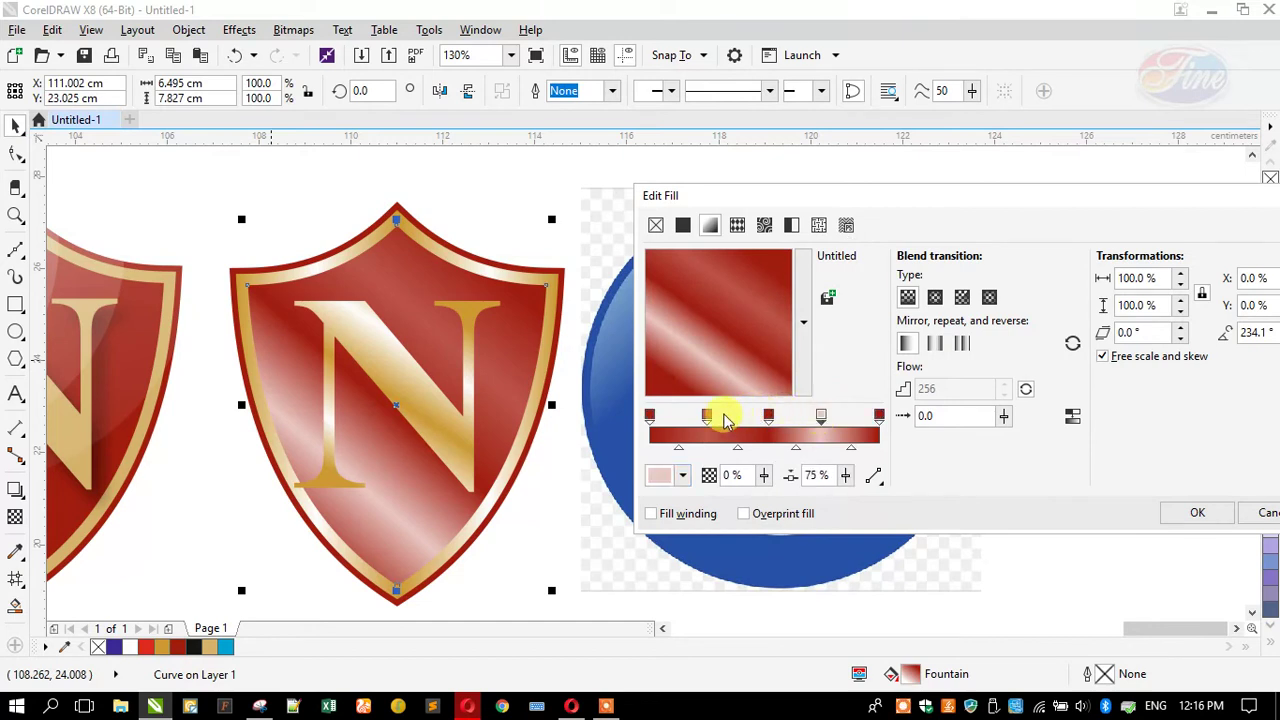
click(706, 416)
click(658, 475)
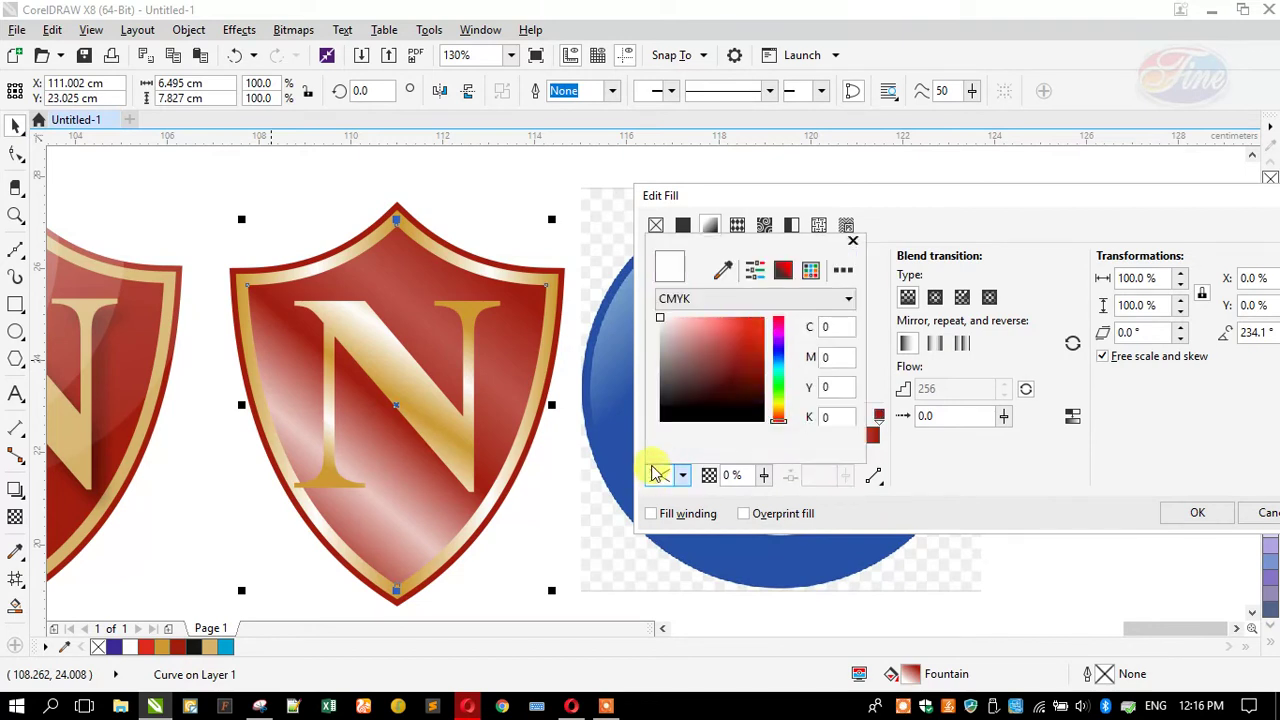
click(765, 317)
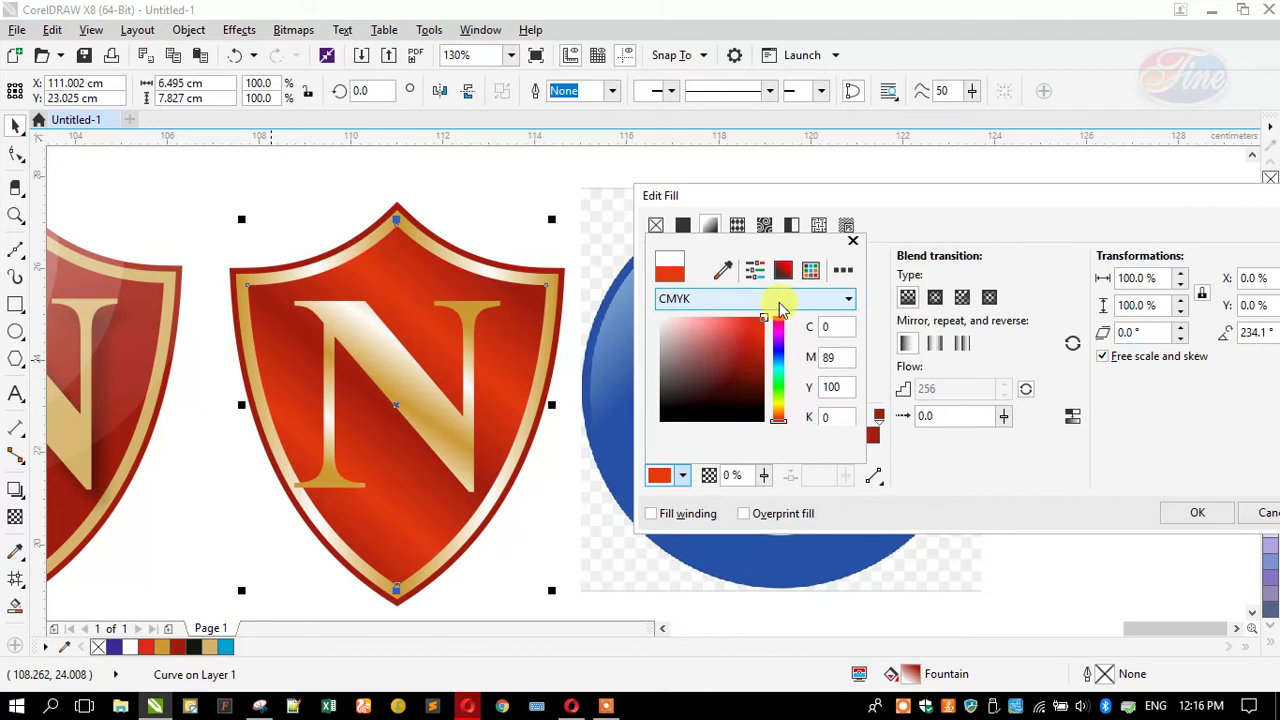
click(1002, 452)
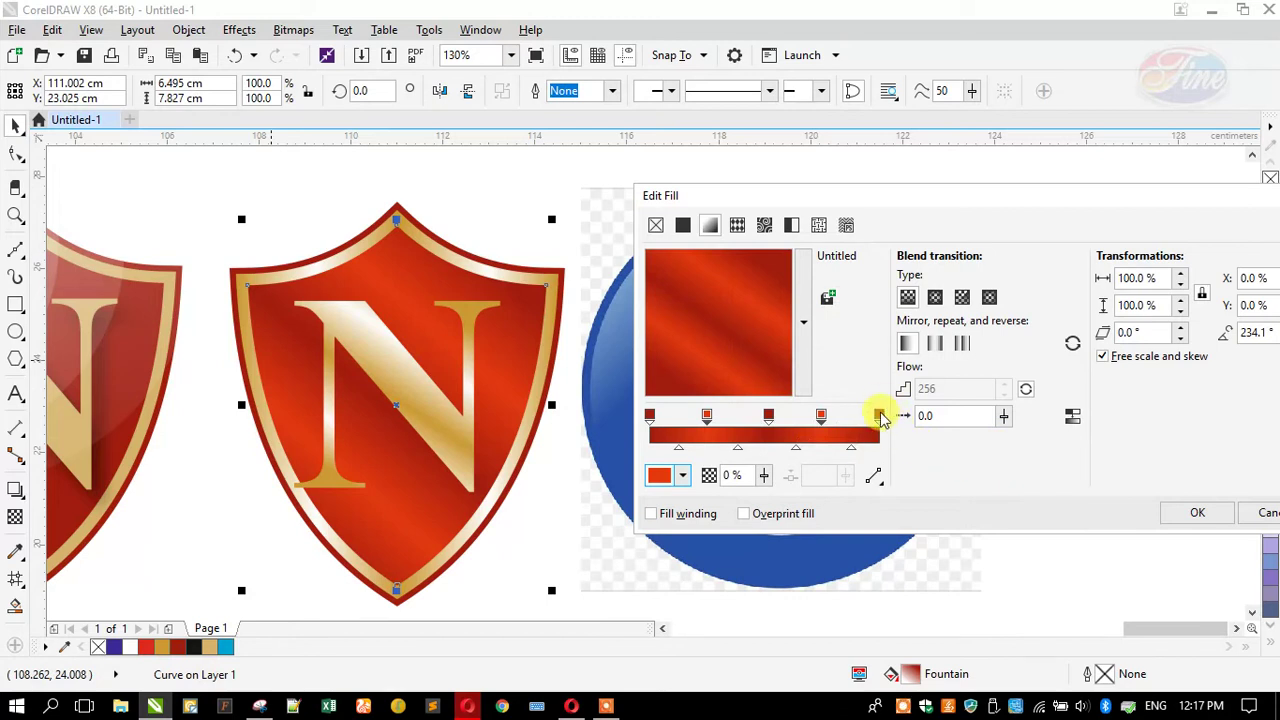
Darken the first, middle and last stops of the inner shield's gradient to C14 M100 Y100 K64 and apply the fill
click(768, 414)
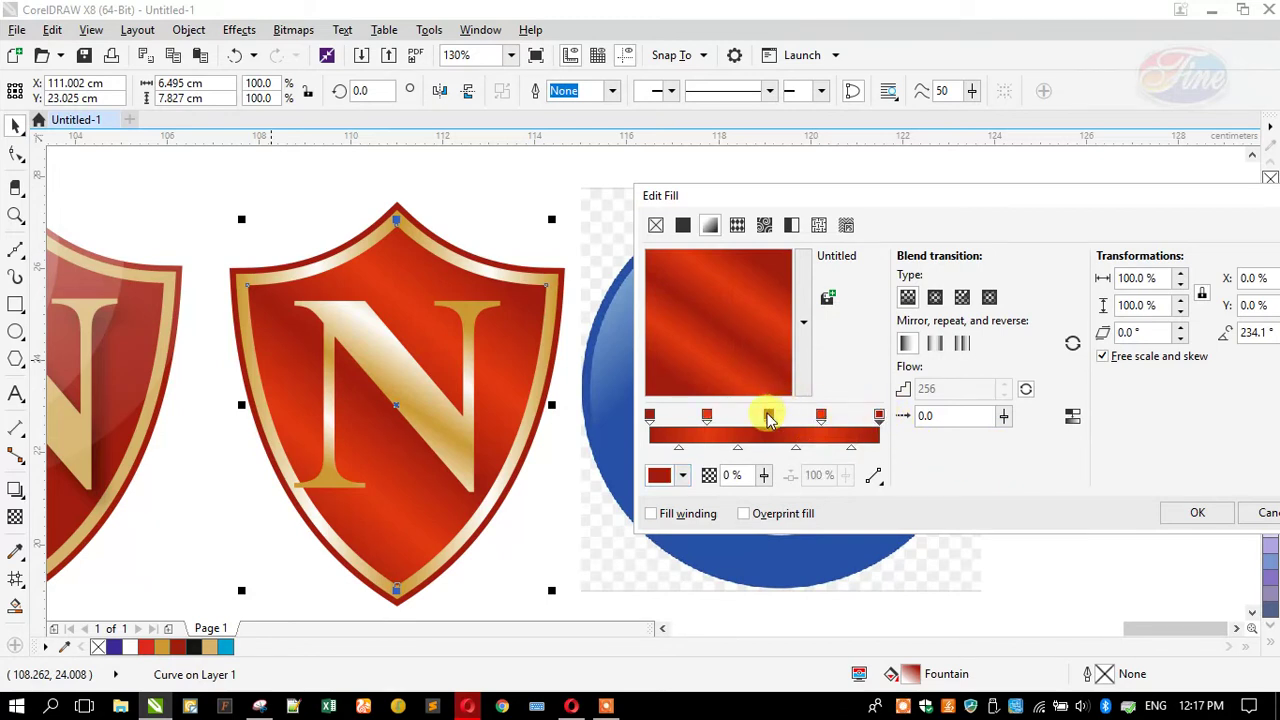
click(649, 418)
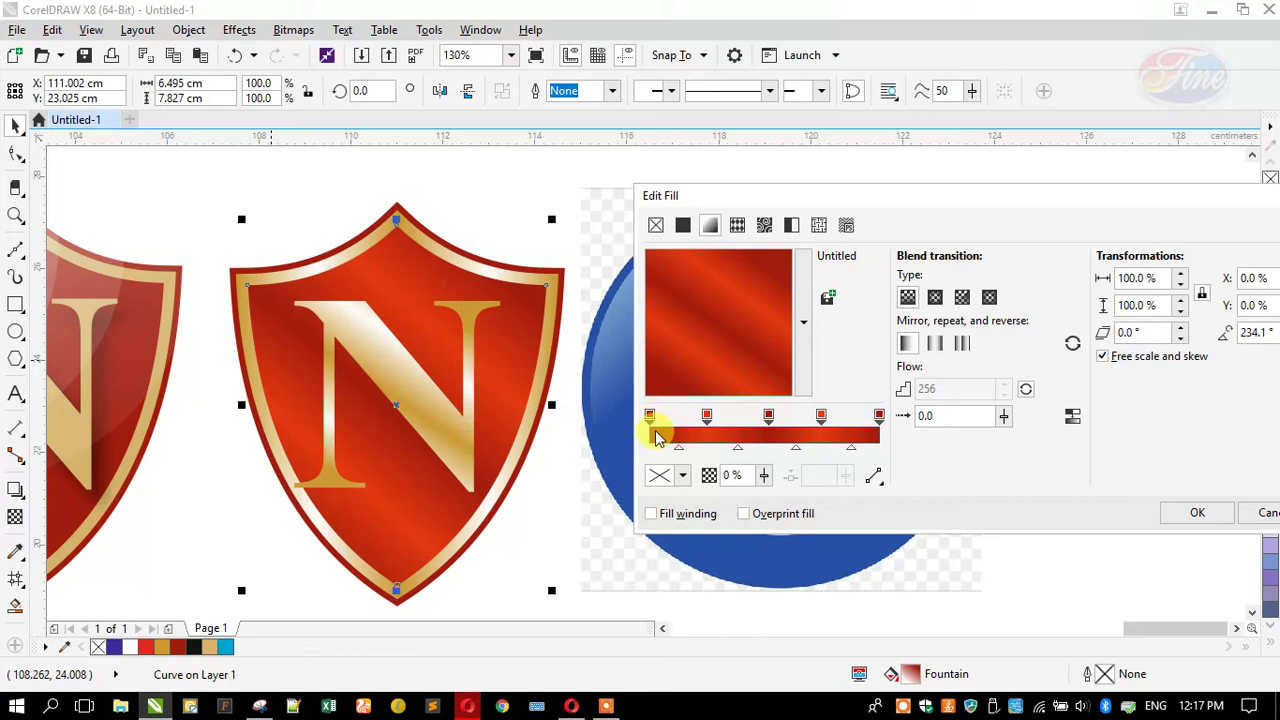
click(659, 476)
click(918, 486)
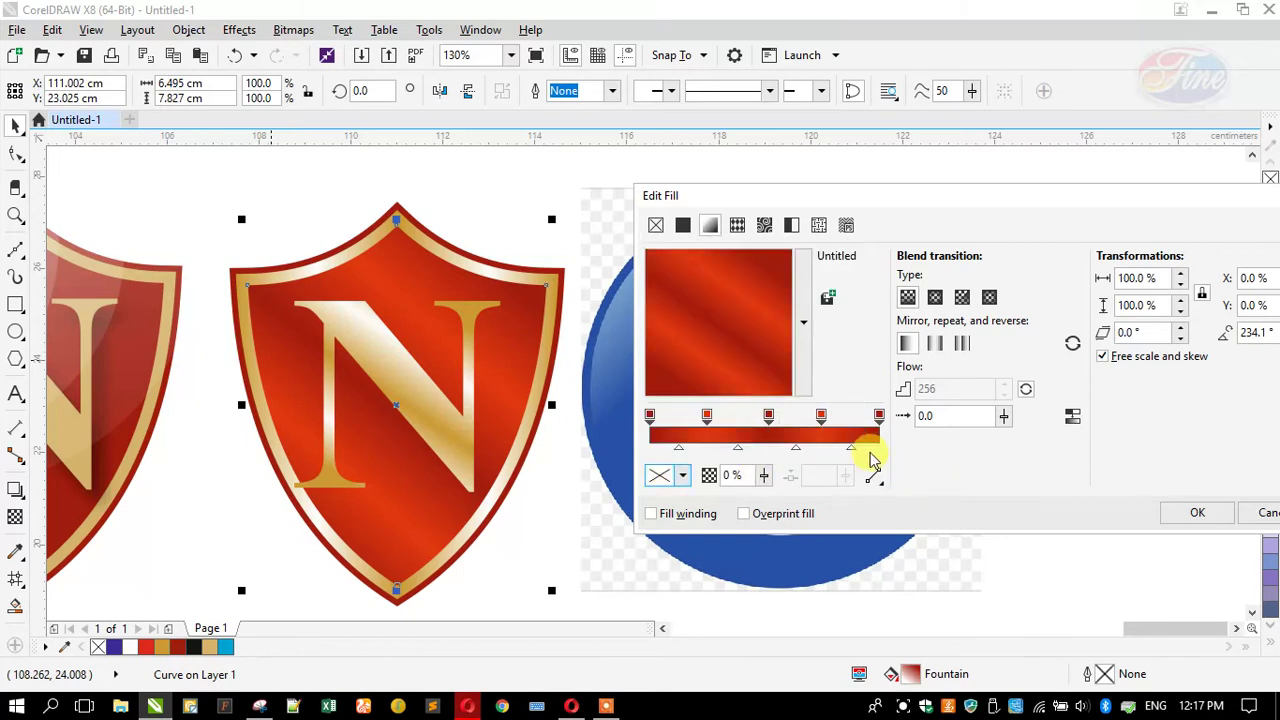
click(878, 416)
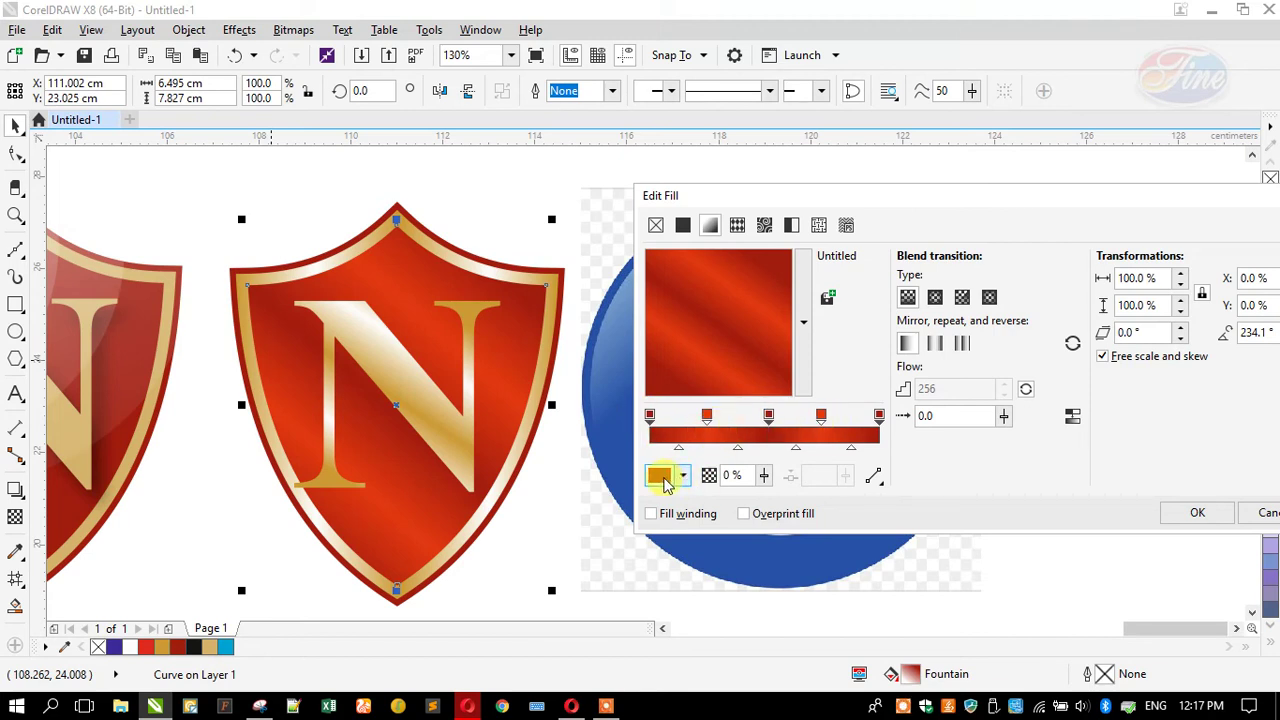
click(660, 475)
mouse_move(768, 362)
mouse_down()
mouse_move(750, 362)
mouse_move(764, 388)
mouse_up()
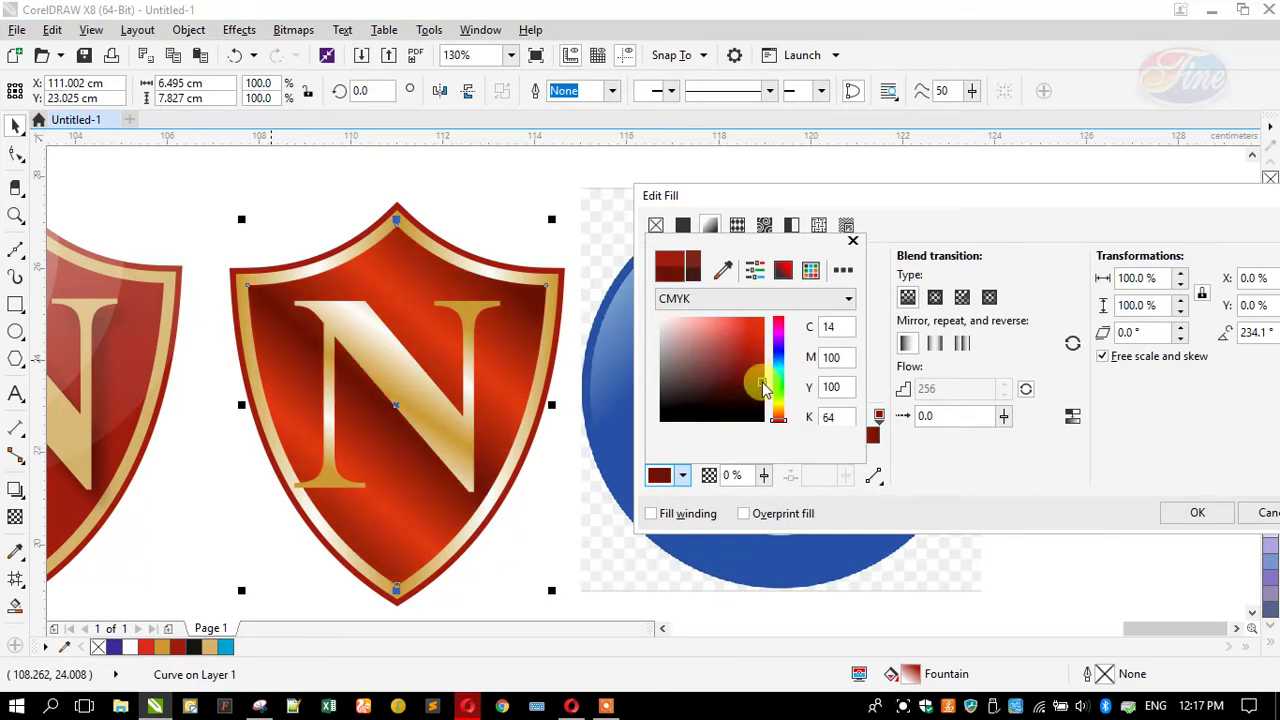
click(1165, 513)
click(1190, 513)
Give the outer shield the inner shield's red fountain fill and mirror the outer shield horizontally
click(300, 268)
click(297, 257)
click(300, 262)
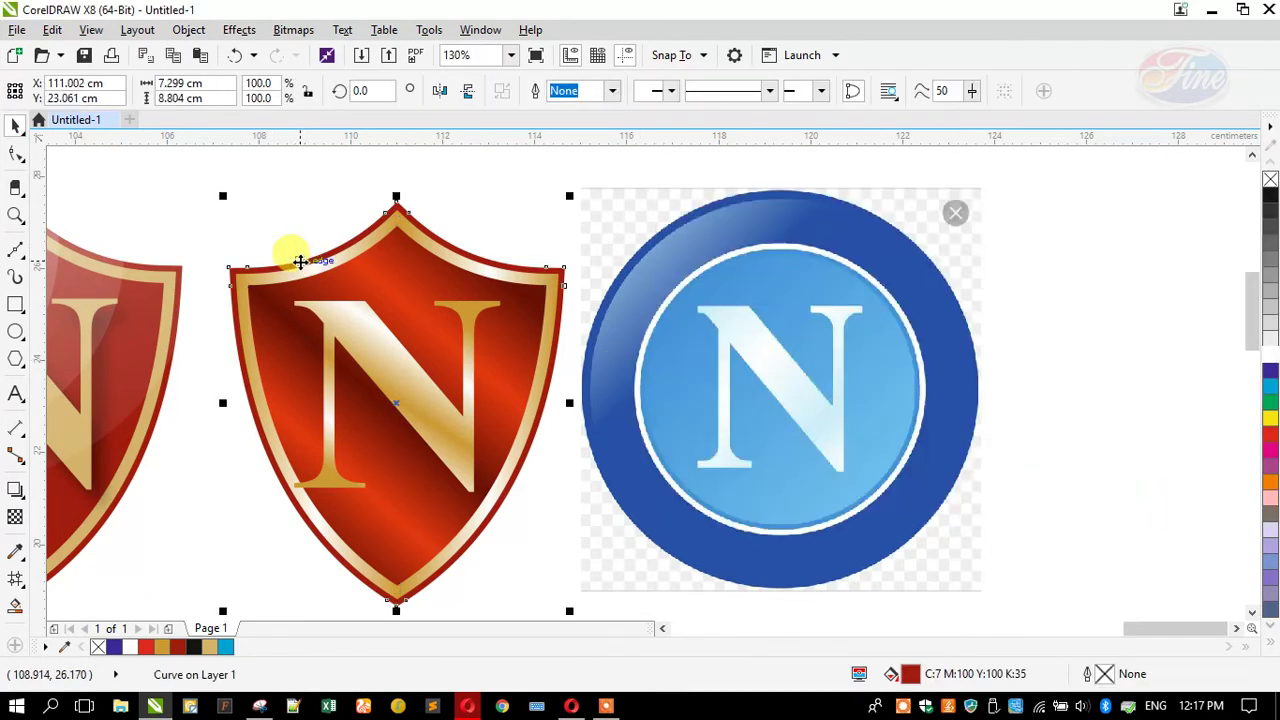
key(ctrl+z)
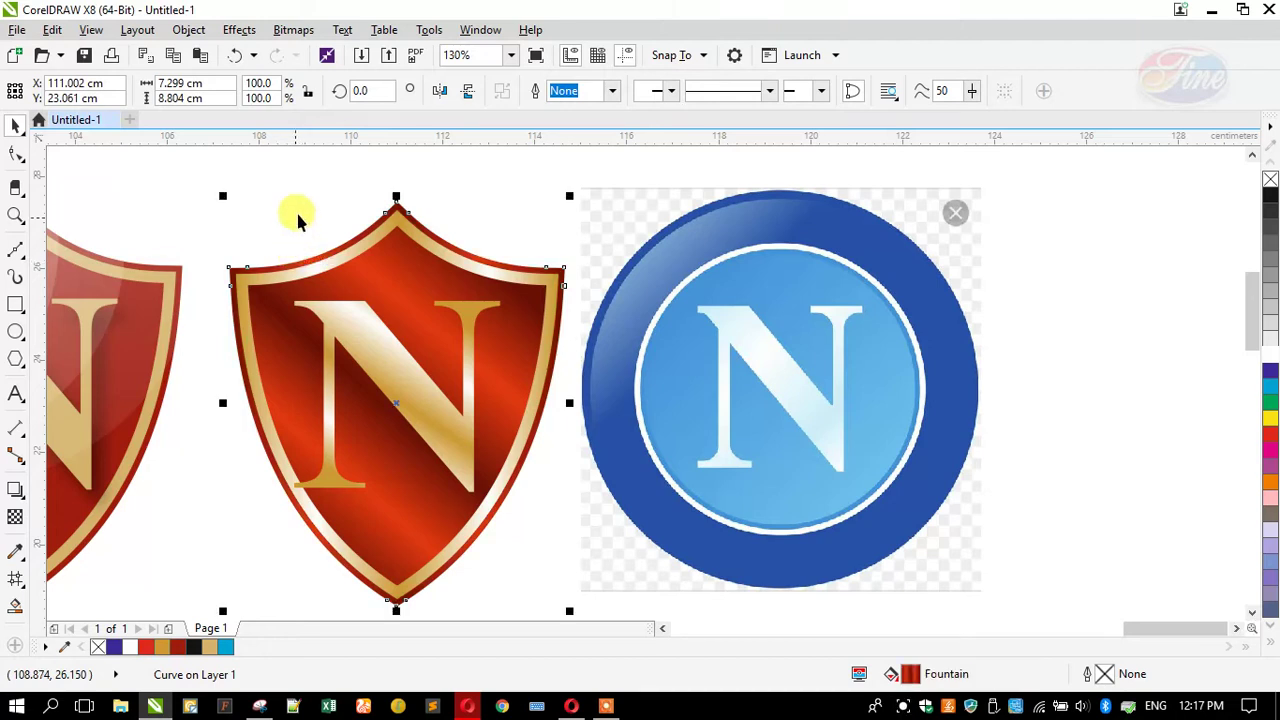
click(441, 91)
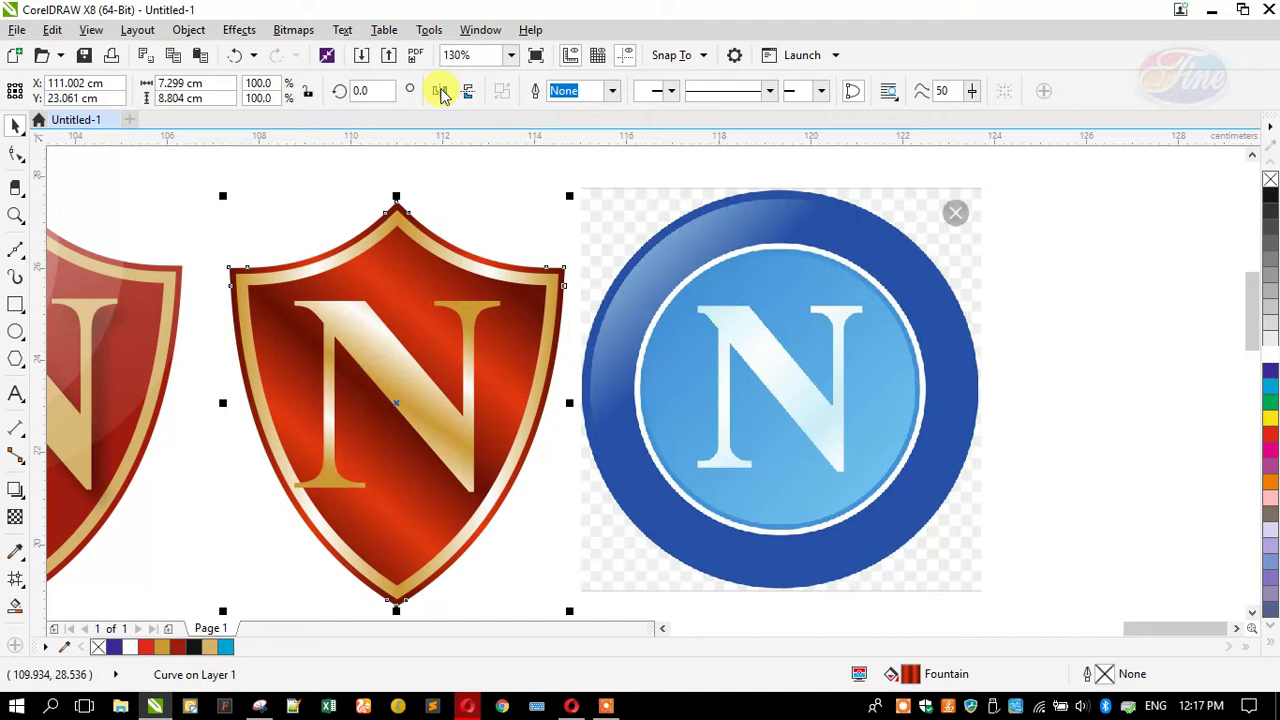
click(441, 91)
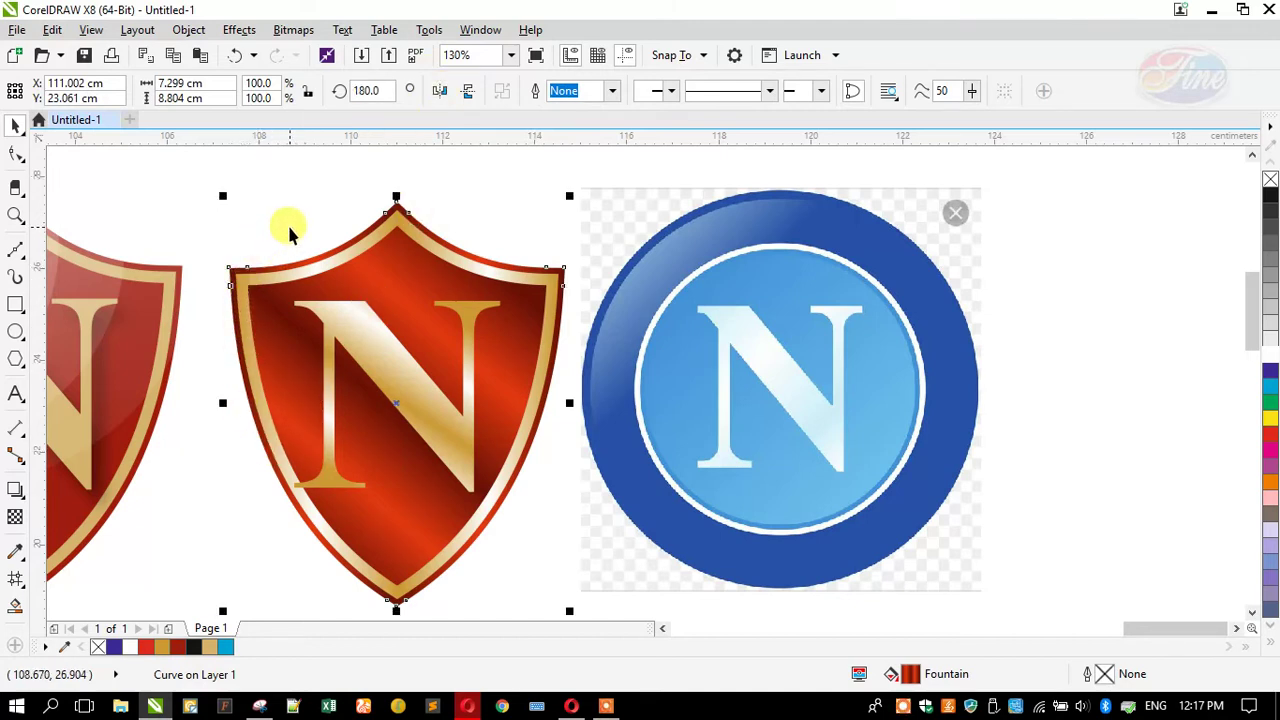
key(F11)
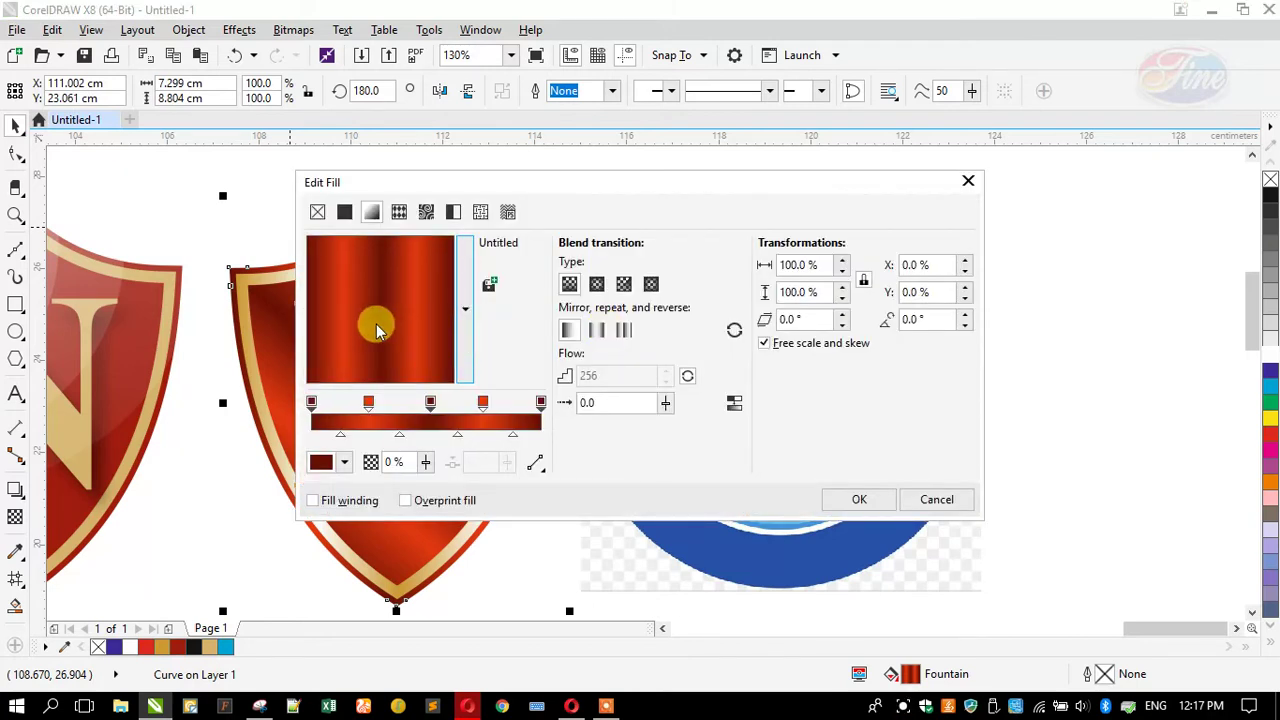
drag(378, 330, 370, 323)
drag(445, 190, 688, 165)
drag(611, 291, 531, 134)
click(915, 440)
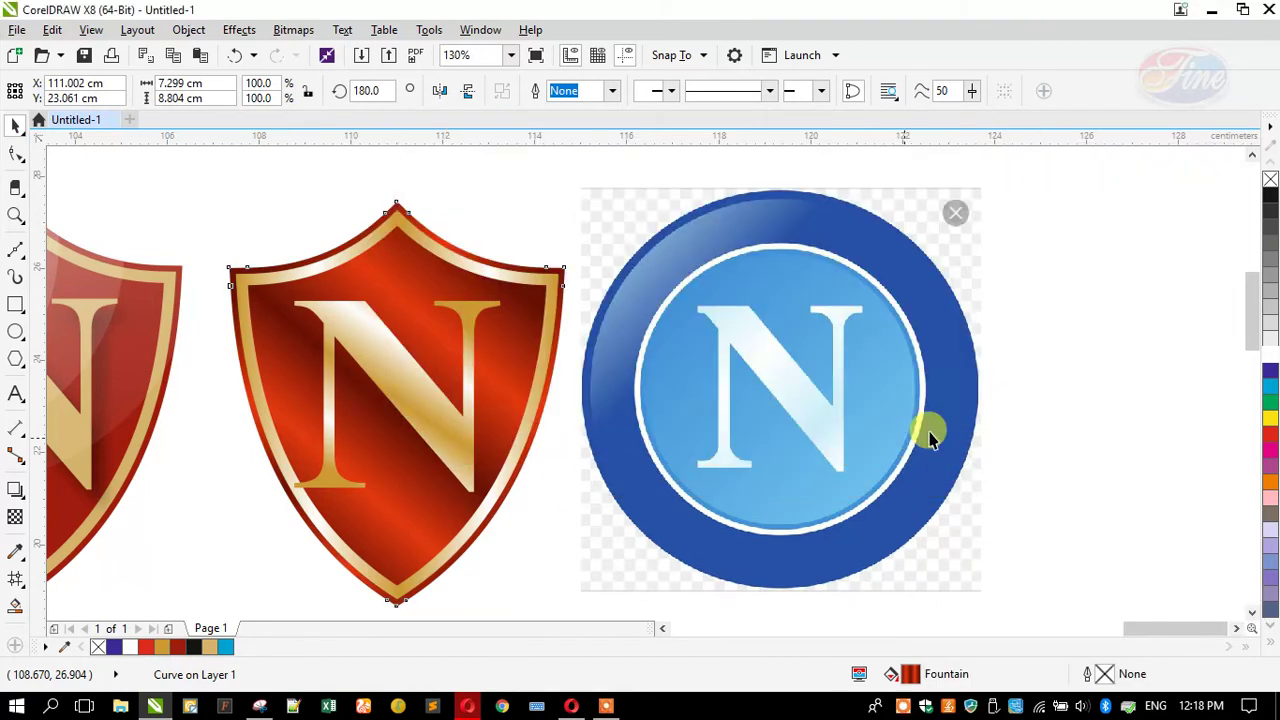
scroll(966, 306, down, 3)
key(Escape)
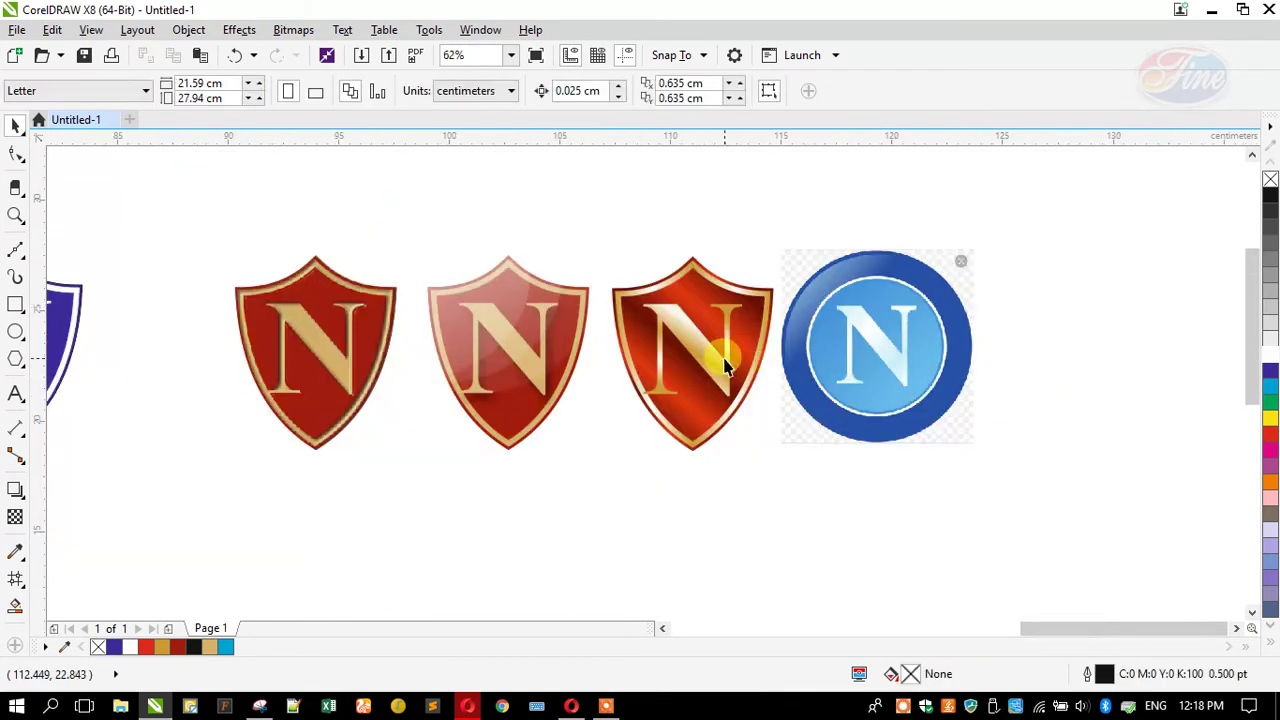
Move the bottom corner node of the N's left foot onto the inner edge of the gold border
scroll(723, 365, up, 3)
click(609, 432)
key(Escape)
scroll(584, 434, up, 4)
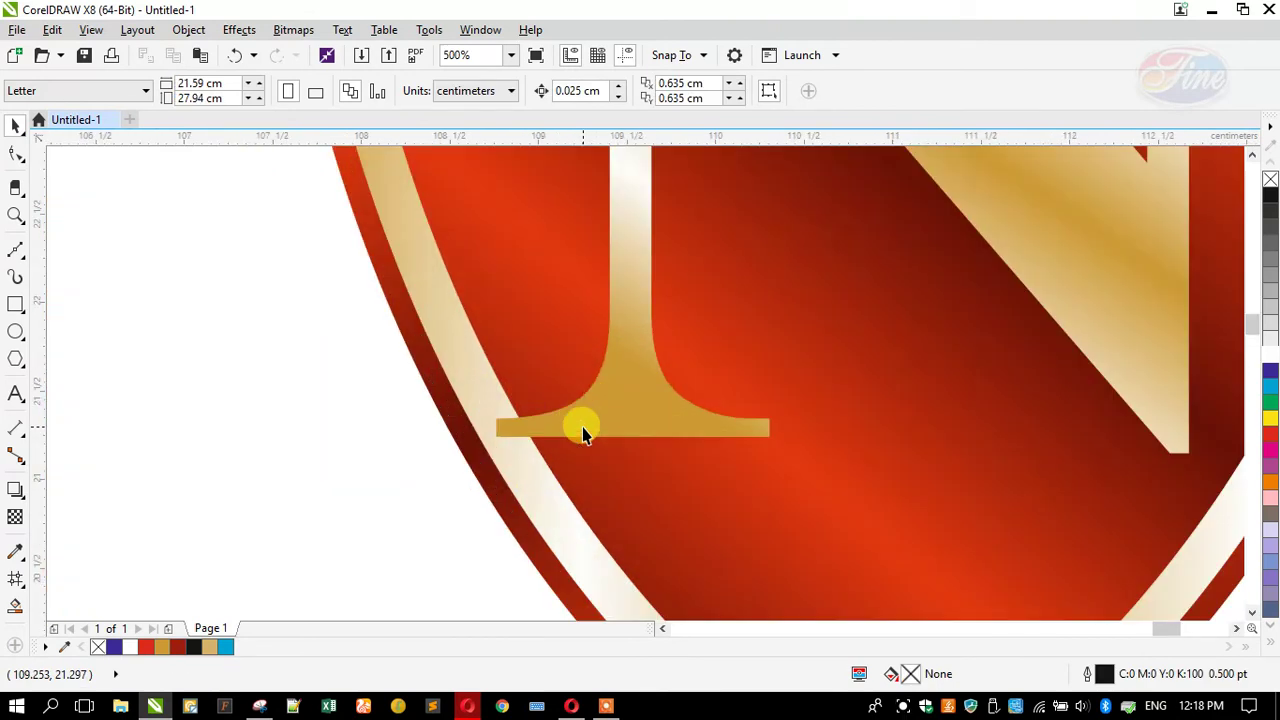
scroll(551, 425, up, 2)
click(466, 430)
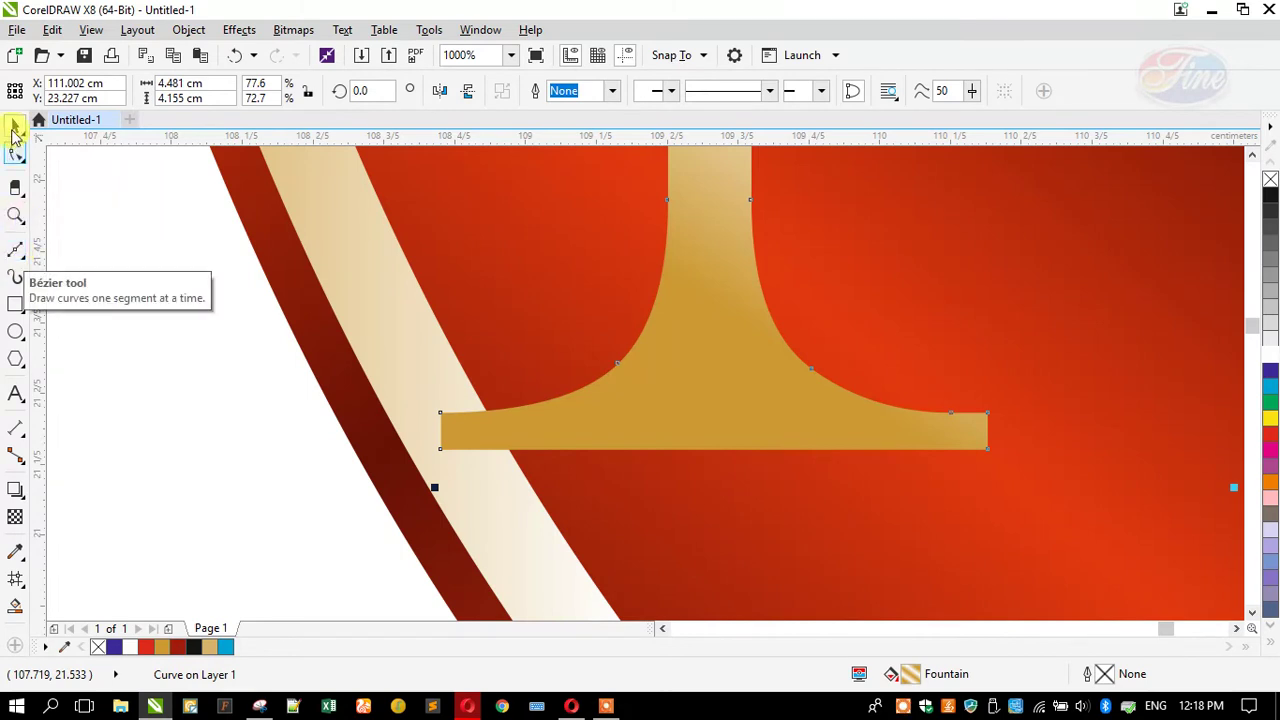
click(15, 150)
drag(442, 450, 508, 450)
mouse_move(447, 416)
mouse_down()
mouse_move(486, 420)
mouse_move(449, 420)
mouse_up()
Add a node where the left foot's upper edge meets the gold border and delete the protruding corner node
click(478, 422)
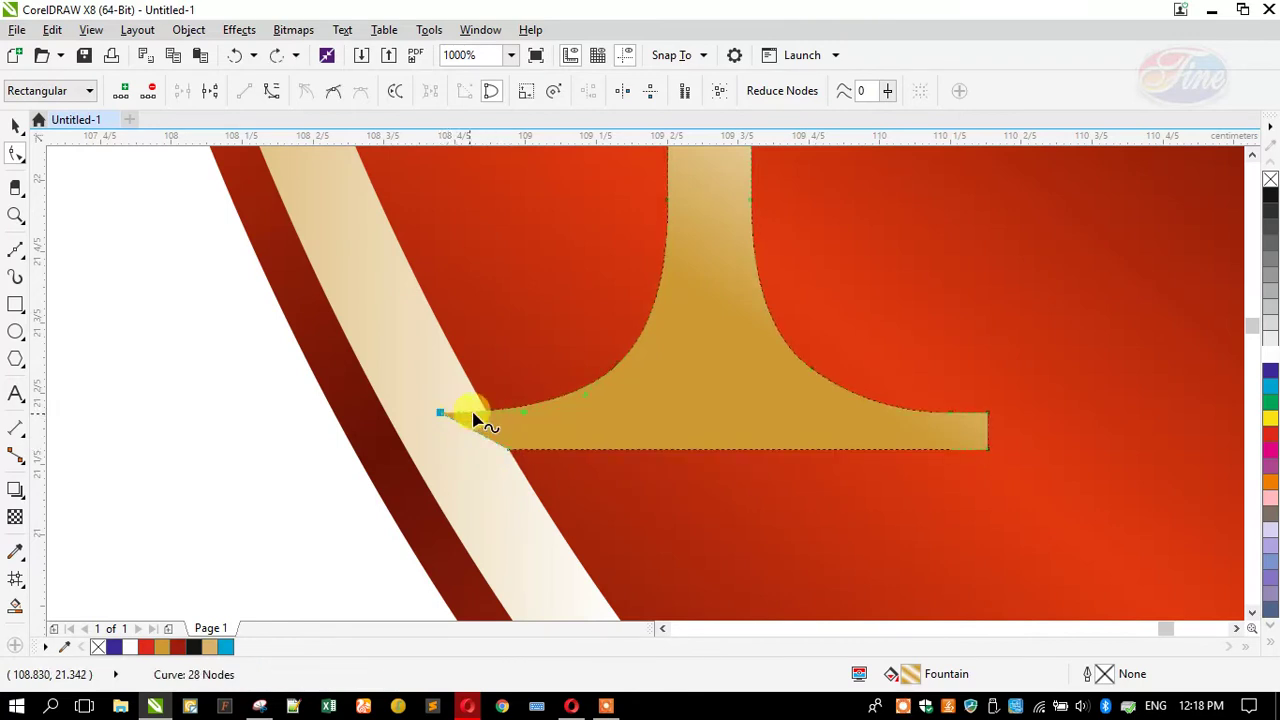
scroll(485, 418, up, 5)
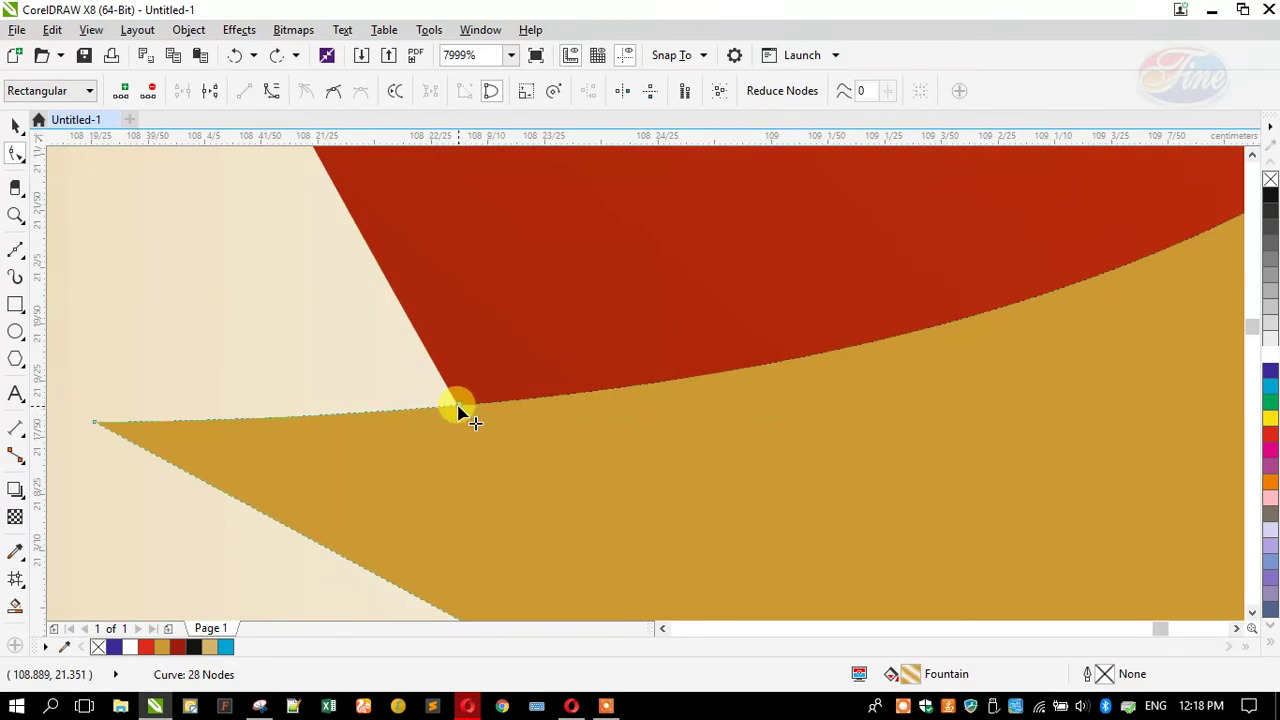
double_click(220, 421)
double_click(220, 422)
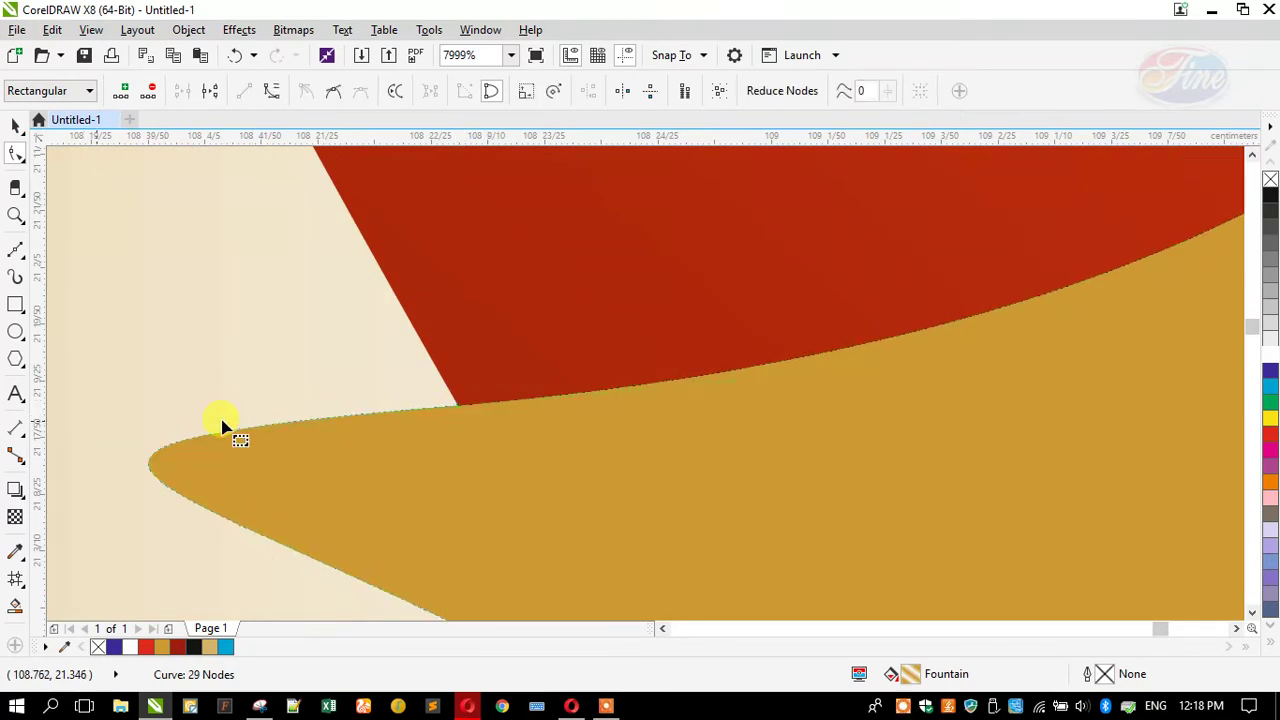
scroll(420, 386, down, 2)
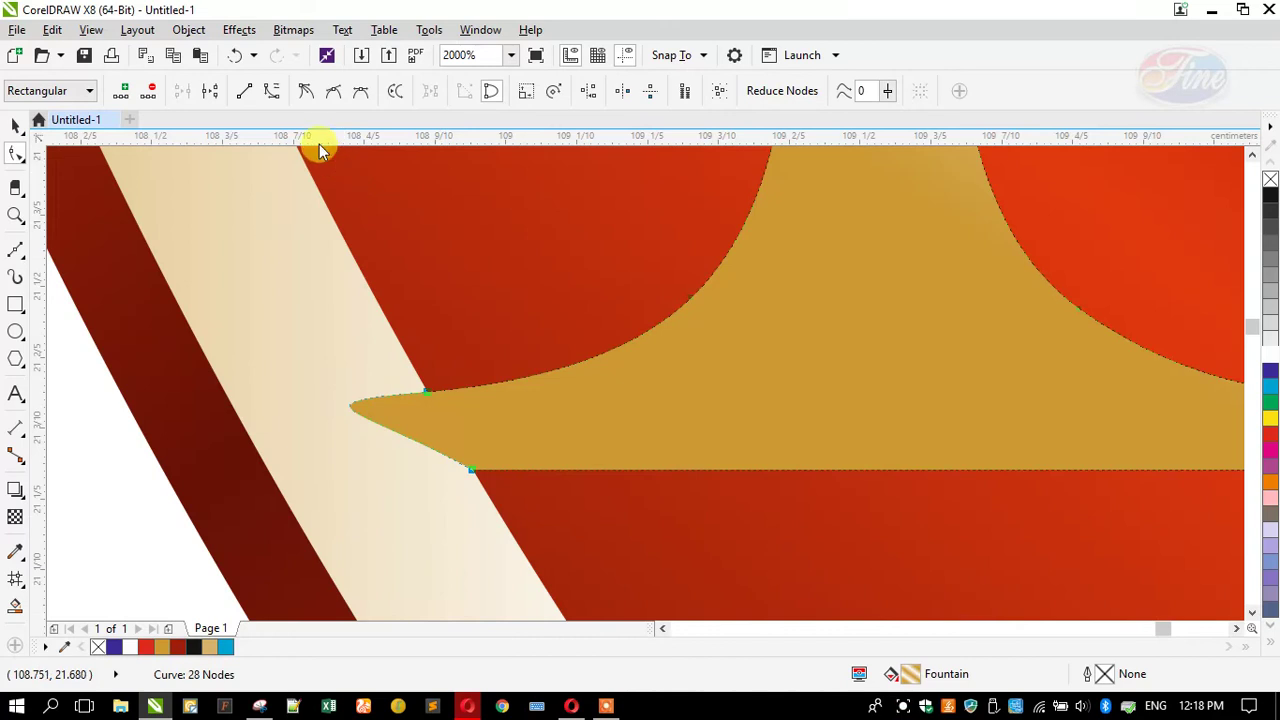
Convert the curved end of the N's left foot to a straight line along the gold border
drag(306, 309, 466, 409)
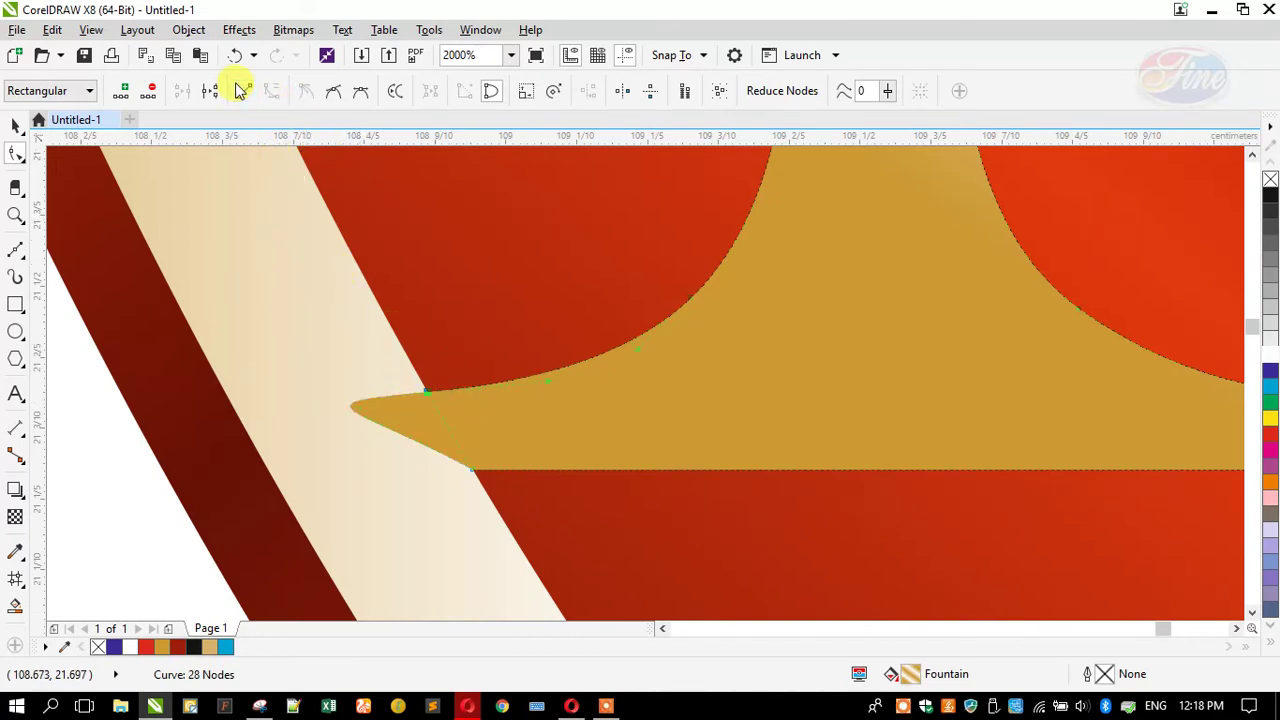
click(242, 90)
click(15, 220)
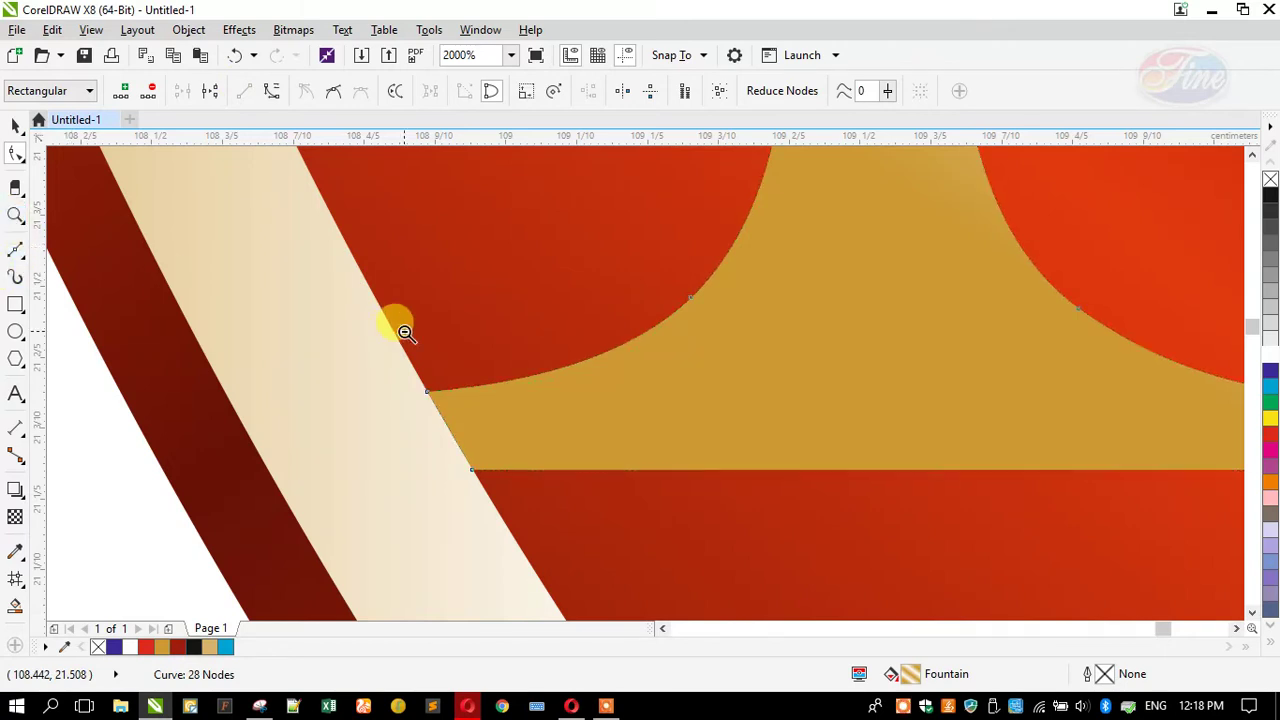
scroll(457, 420, down, 3)
scroll(591, 406, down, 2)
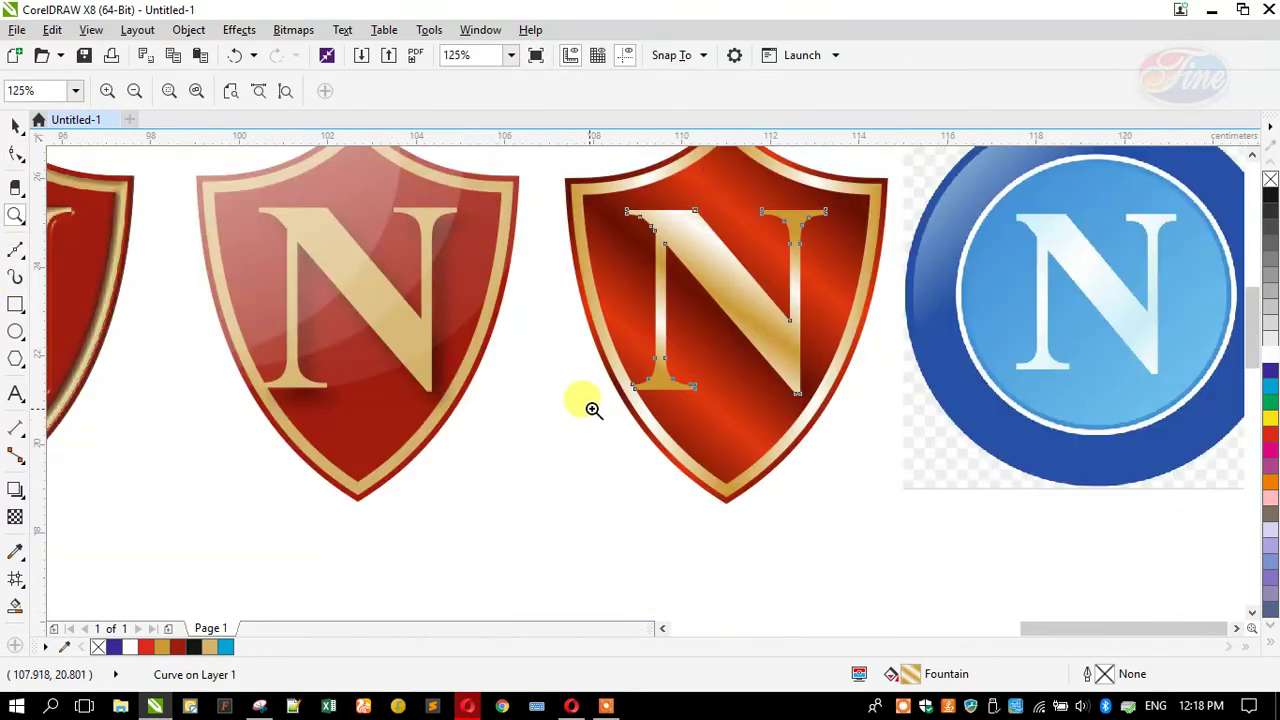
drag(591, 251, 712, 397)
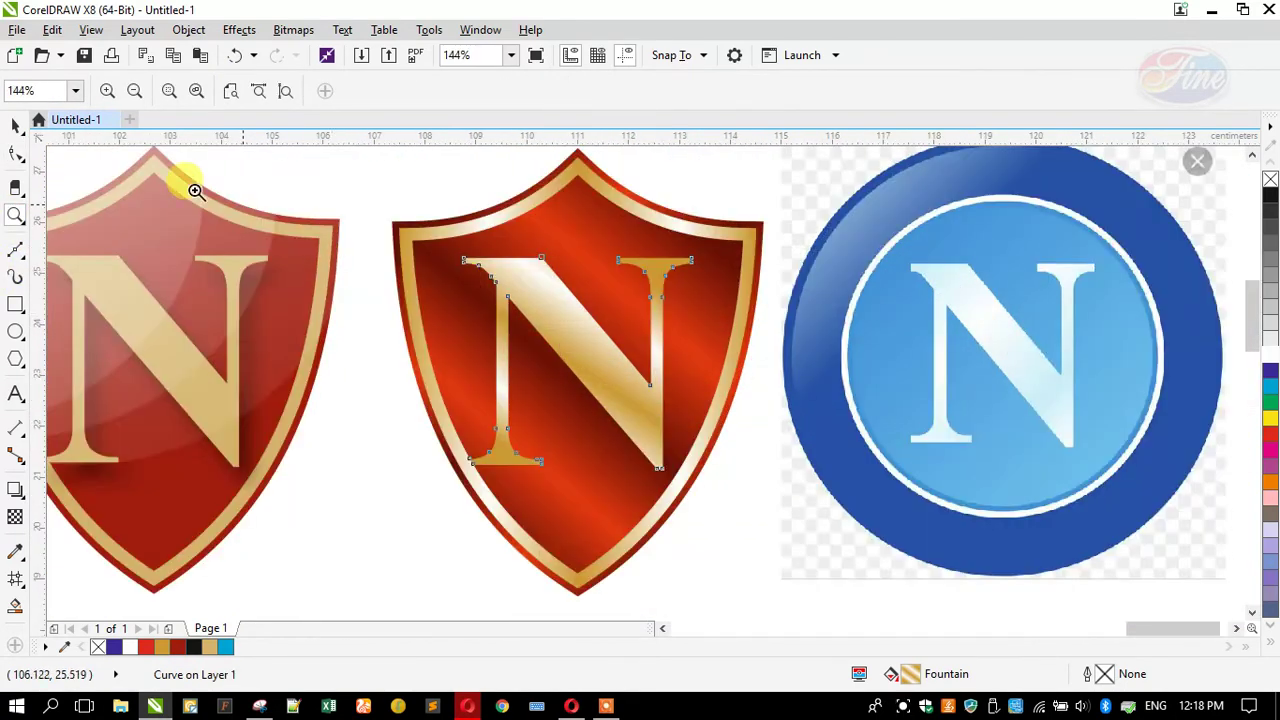
Try mirroring the red inner shield horizontally and flip it back to its original orientation
click(15, 125)
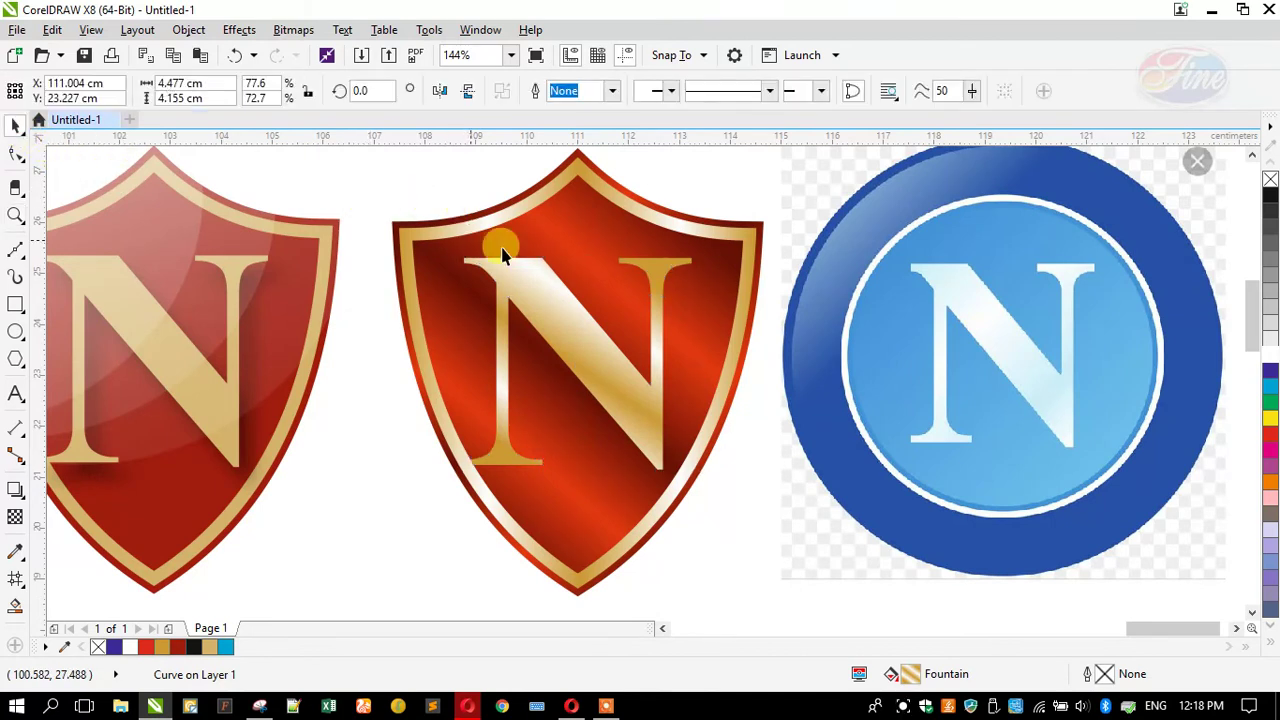
click(548, 250)
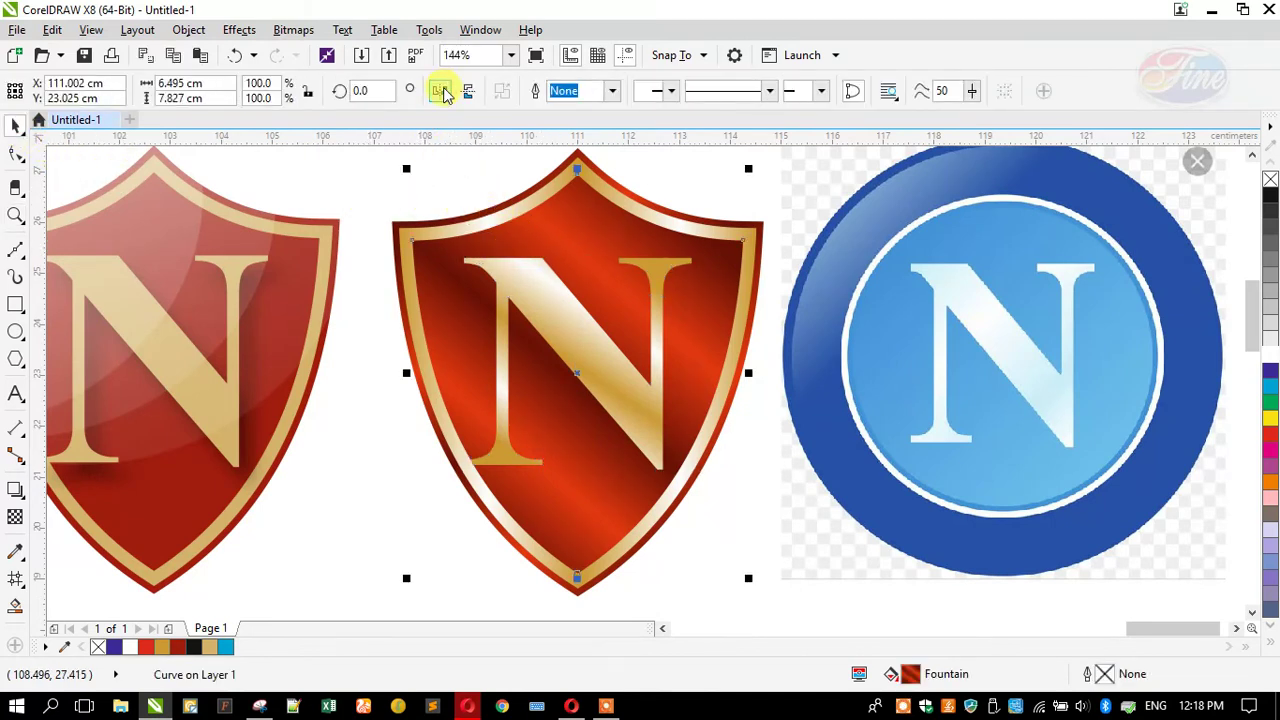
click(445, 93)
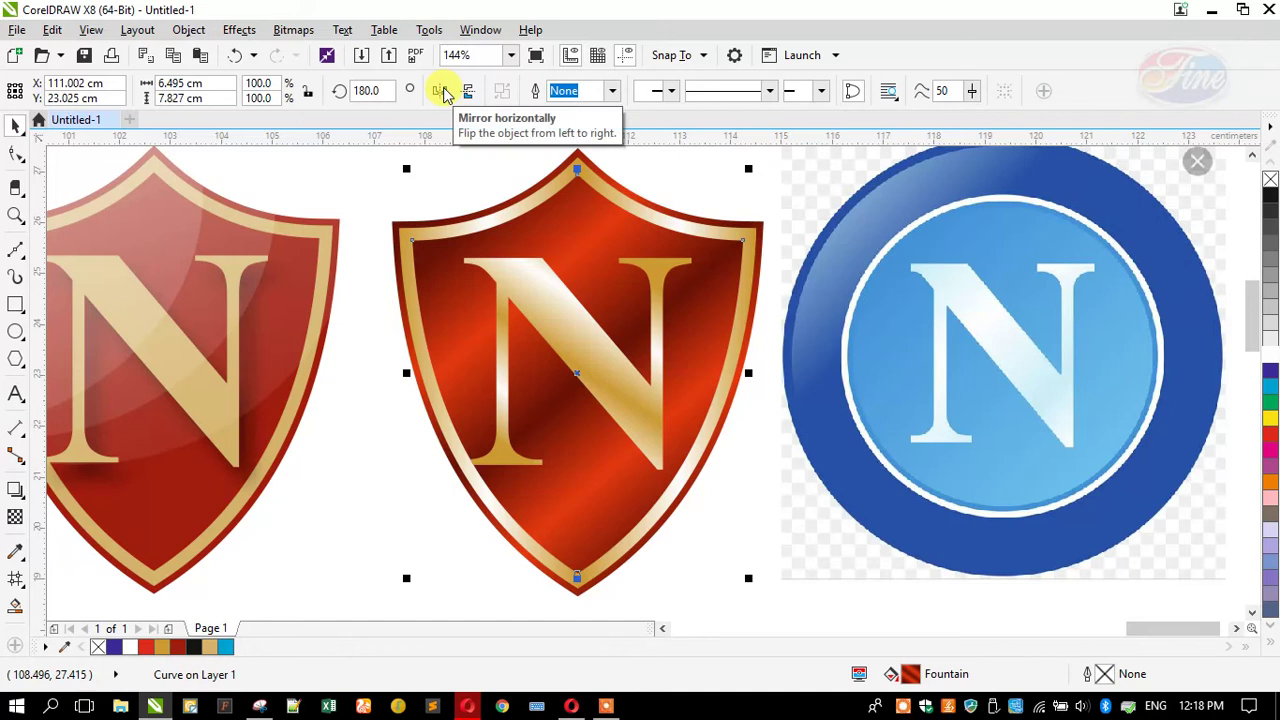
click(445, 93)
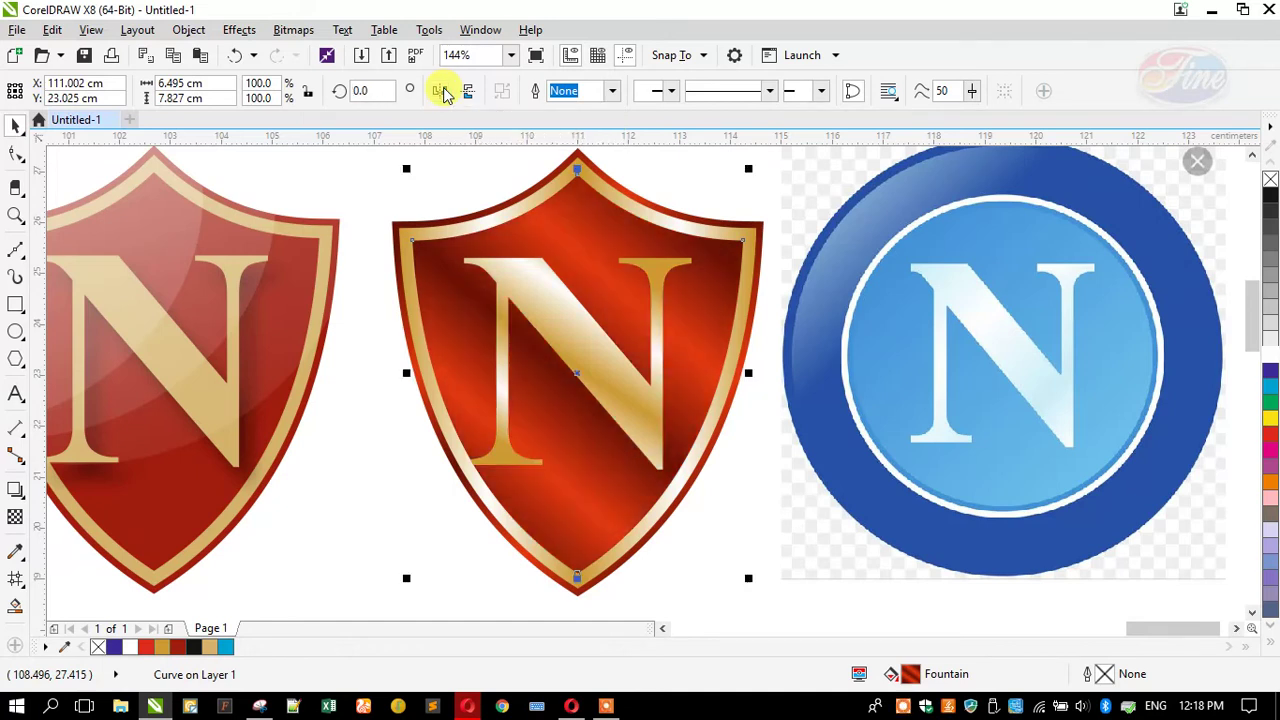
click(445, 93)
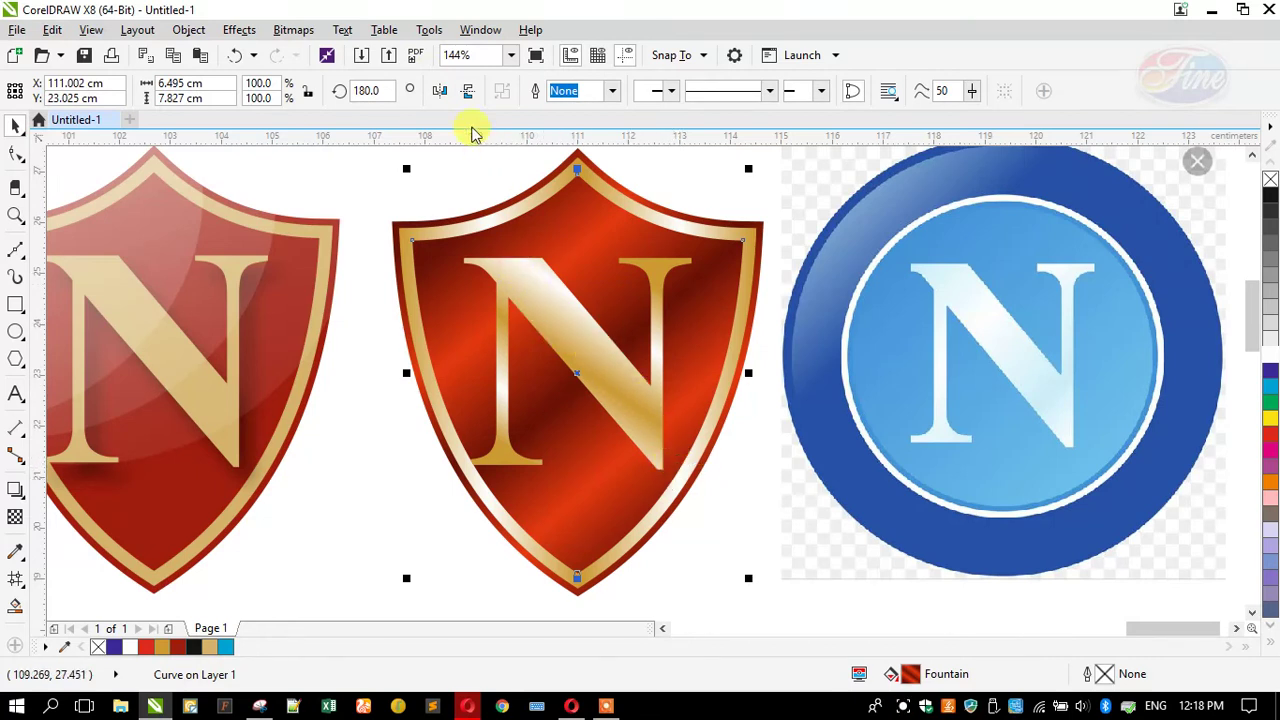
click(440, 88)
Adjust the letter N's gold-and-white fountain fill to shift its white highlights and apply the fill
click(517, 281)
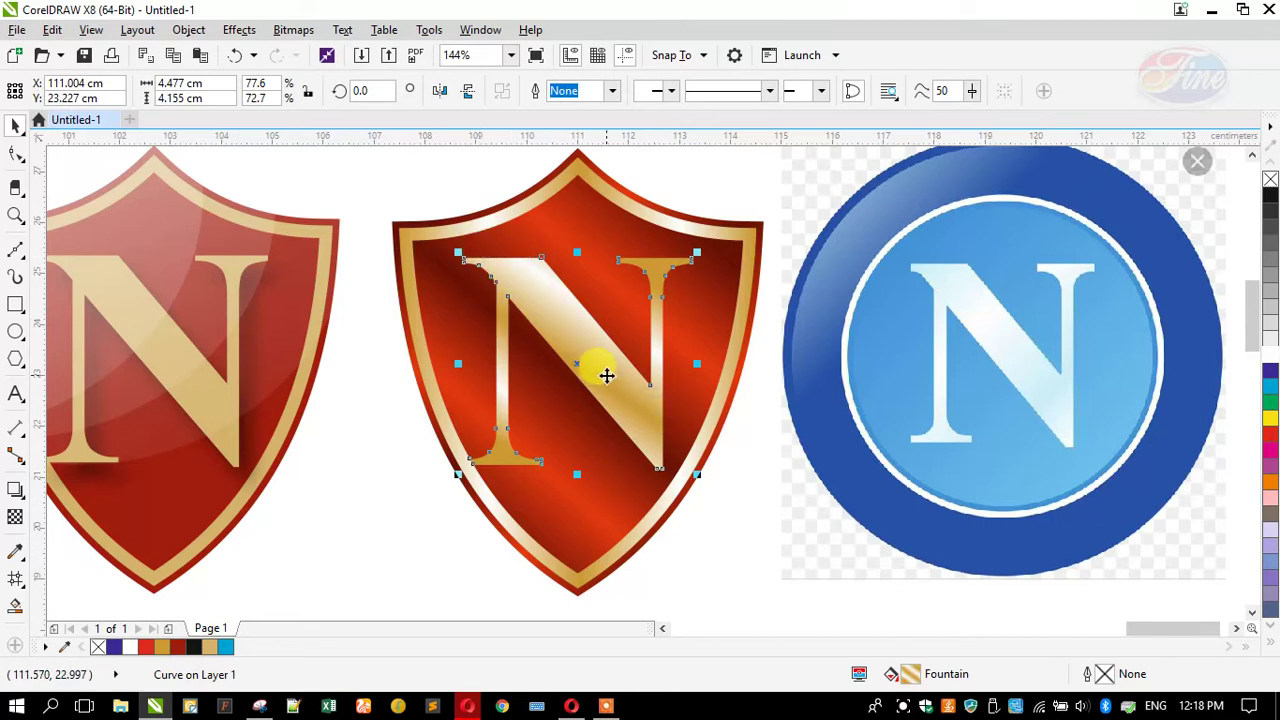
key(F11)
drag(543, 192, 1016, 184)
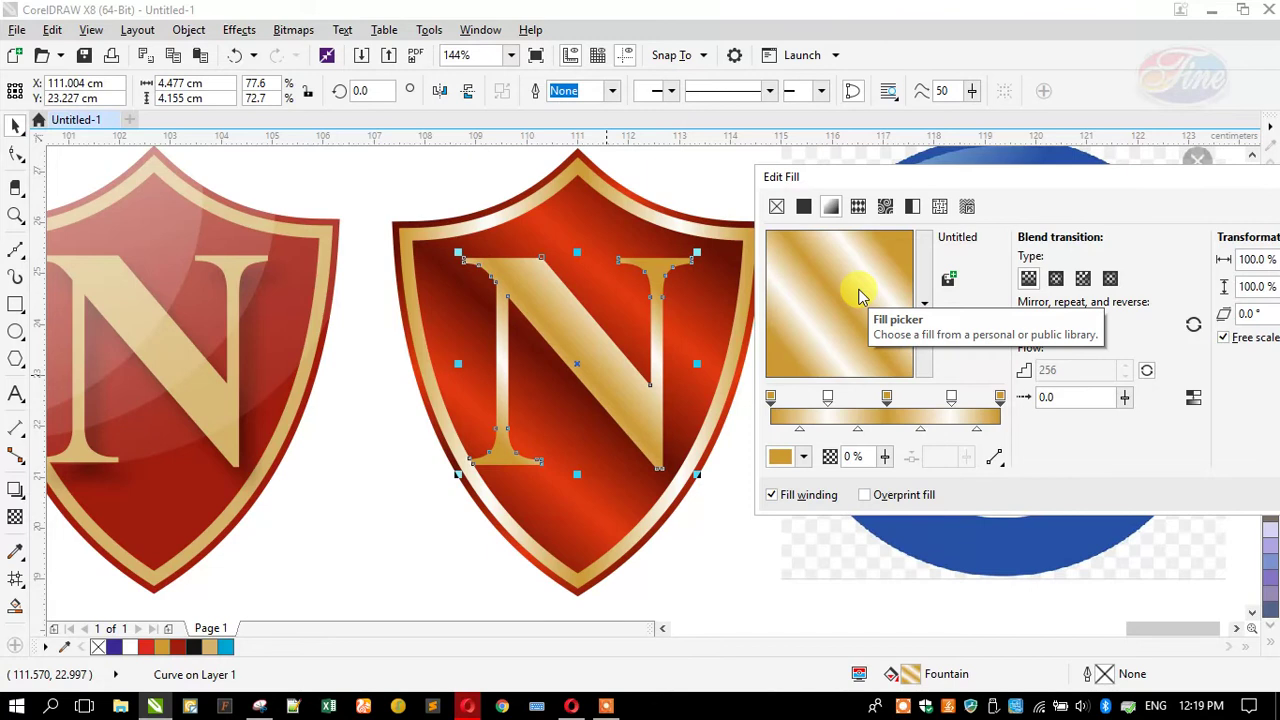
drag(1030, 176, 730, 168)
click(995, 482)
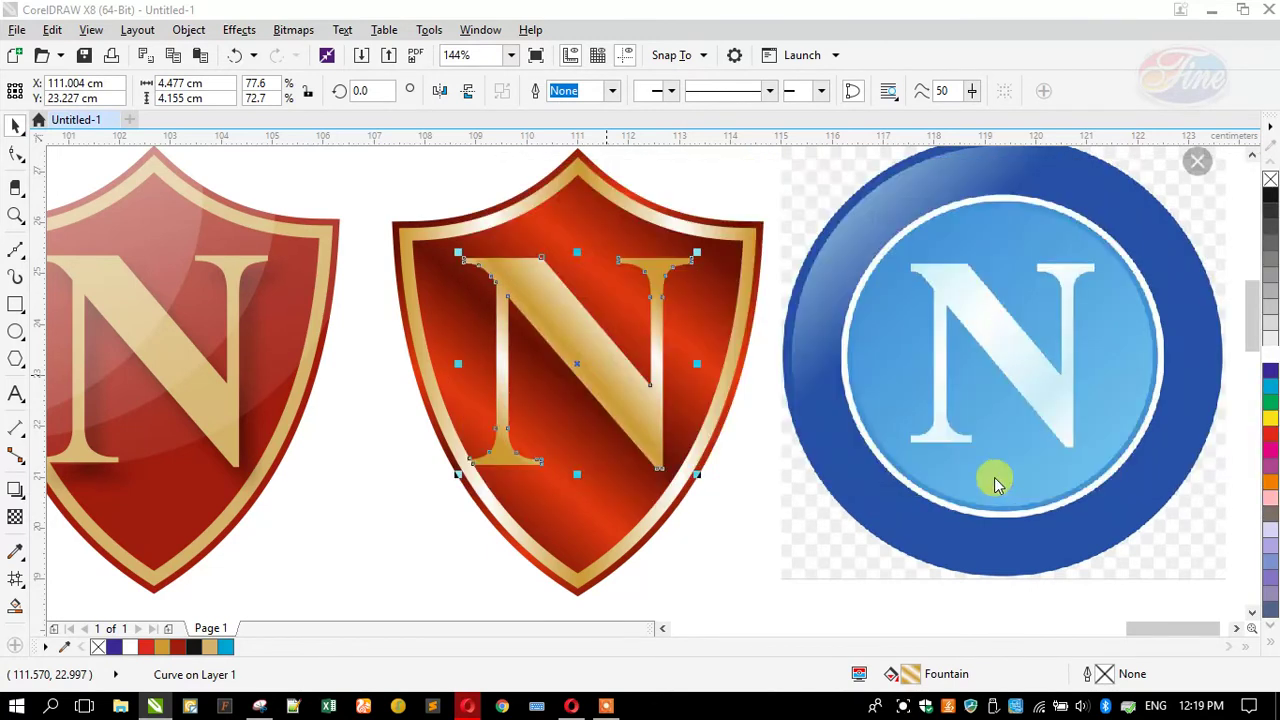
Add a drop shadow to the letter N, offset 0.15 cm by -0.105 cm, with opacity 100 and feathering 12
click(14, 495)
click(60, 491)
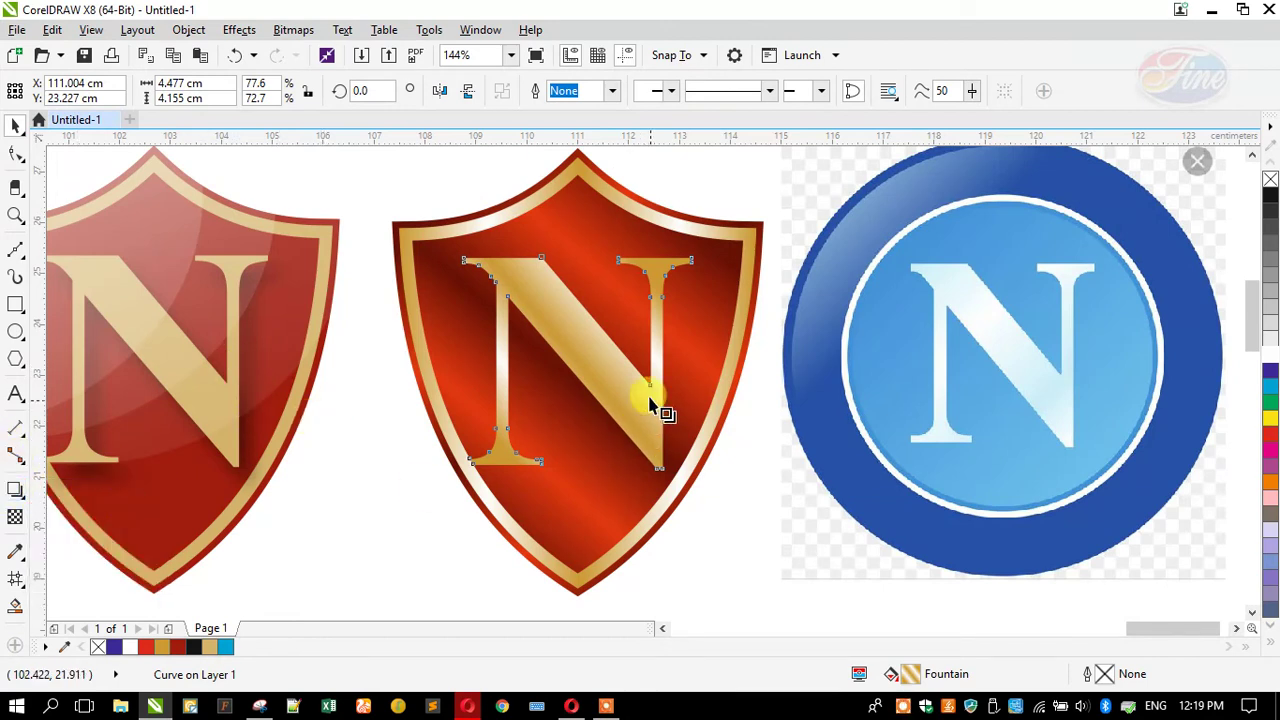
drag(616, 405, 697, 448)
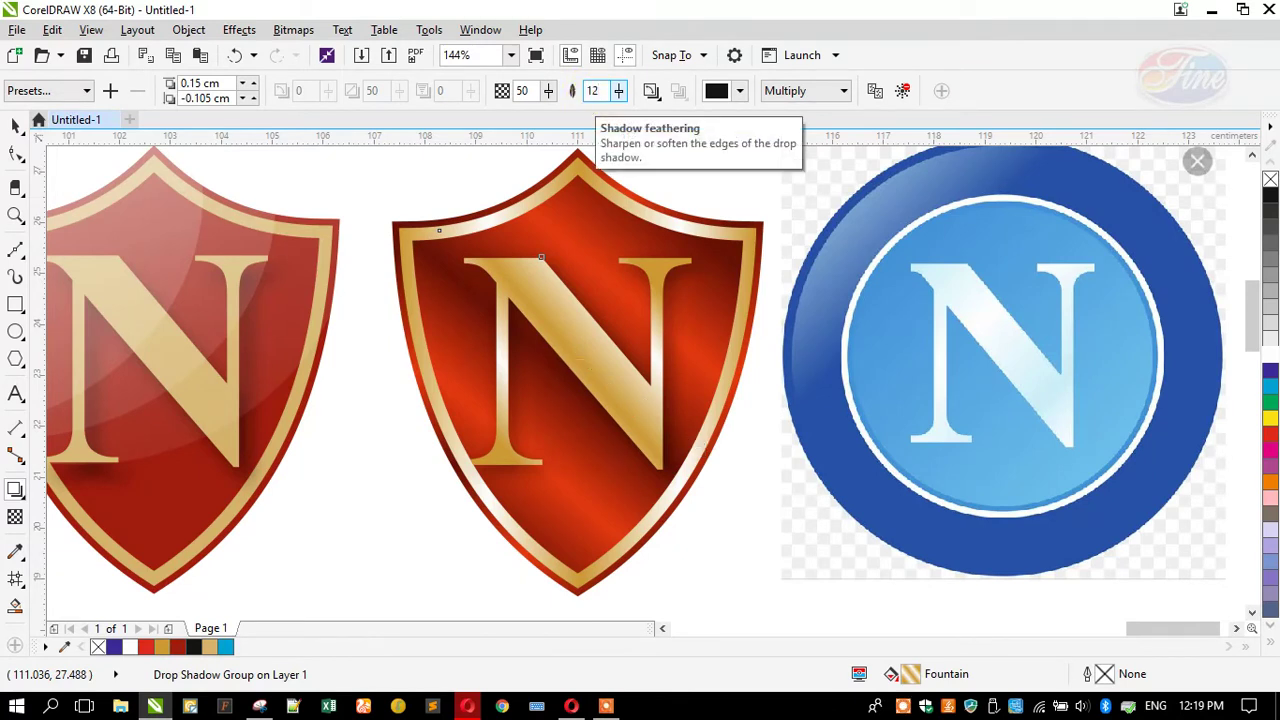
double_click(522, 91)
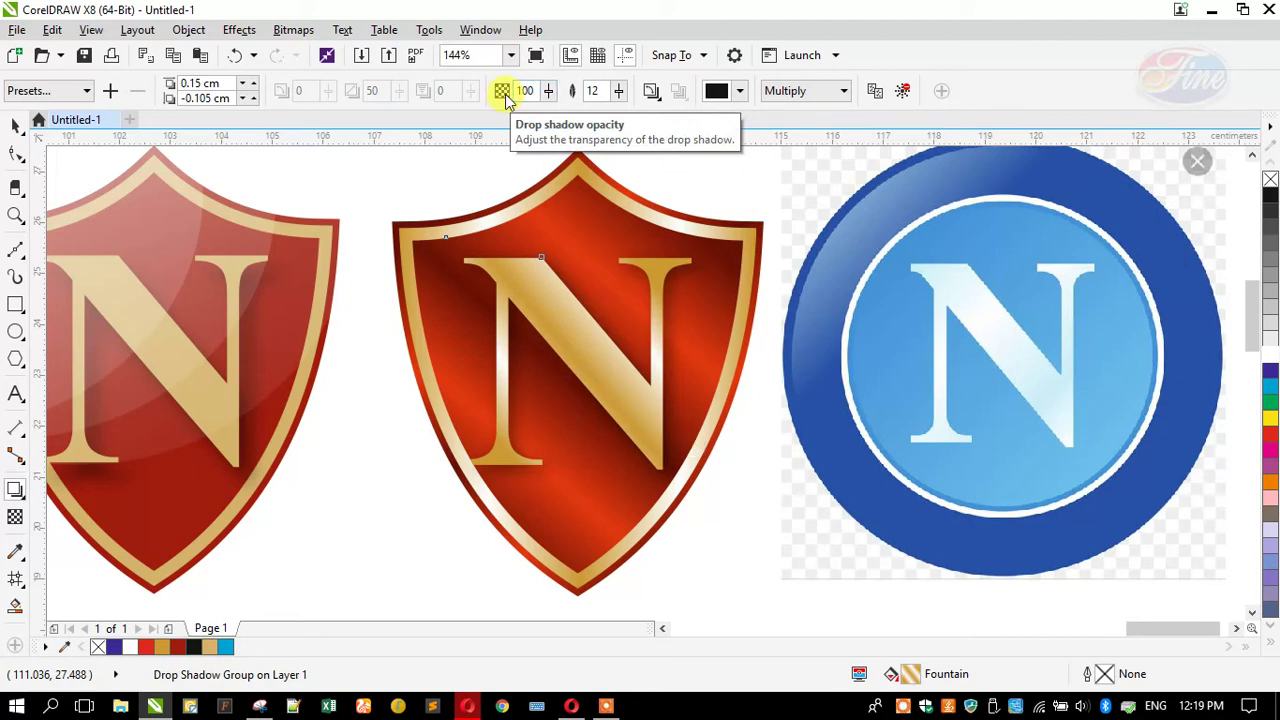
key(Return)
click(18, 128)
scroll(740, 295, down, 2)
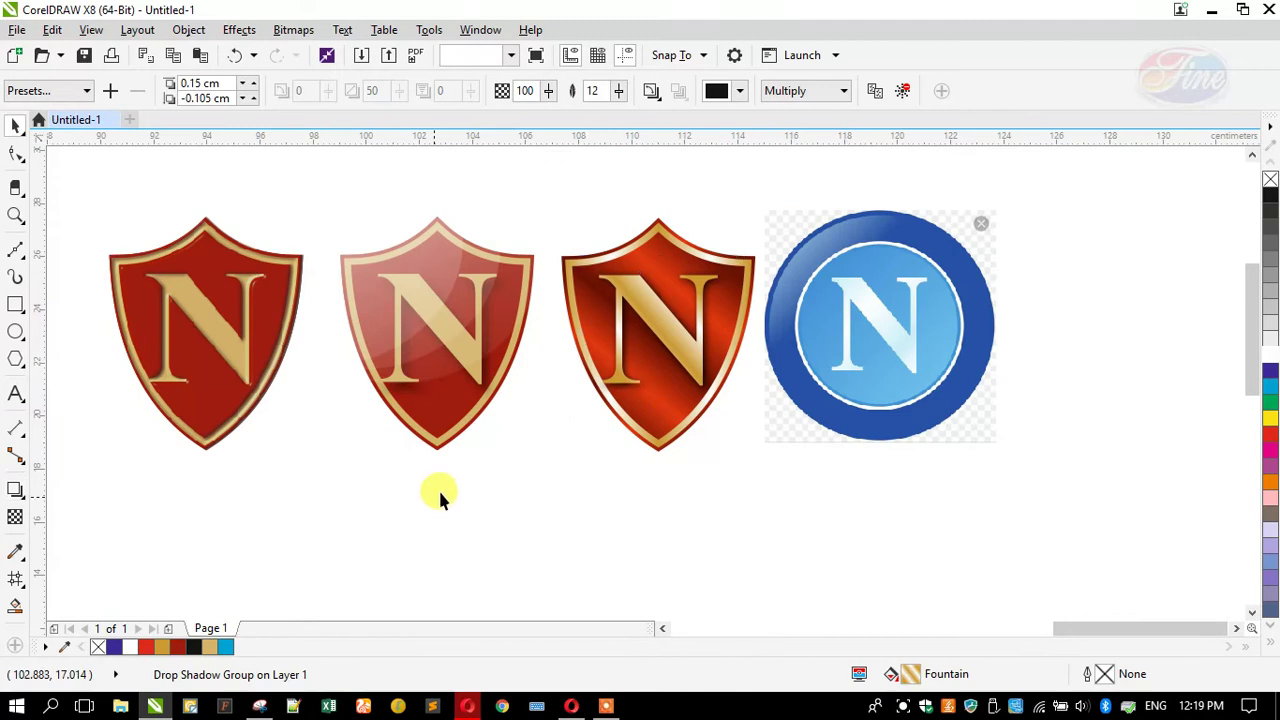
click(440, 494)
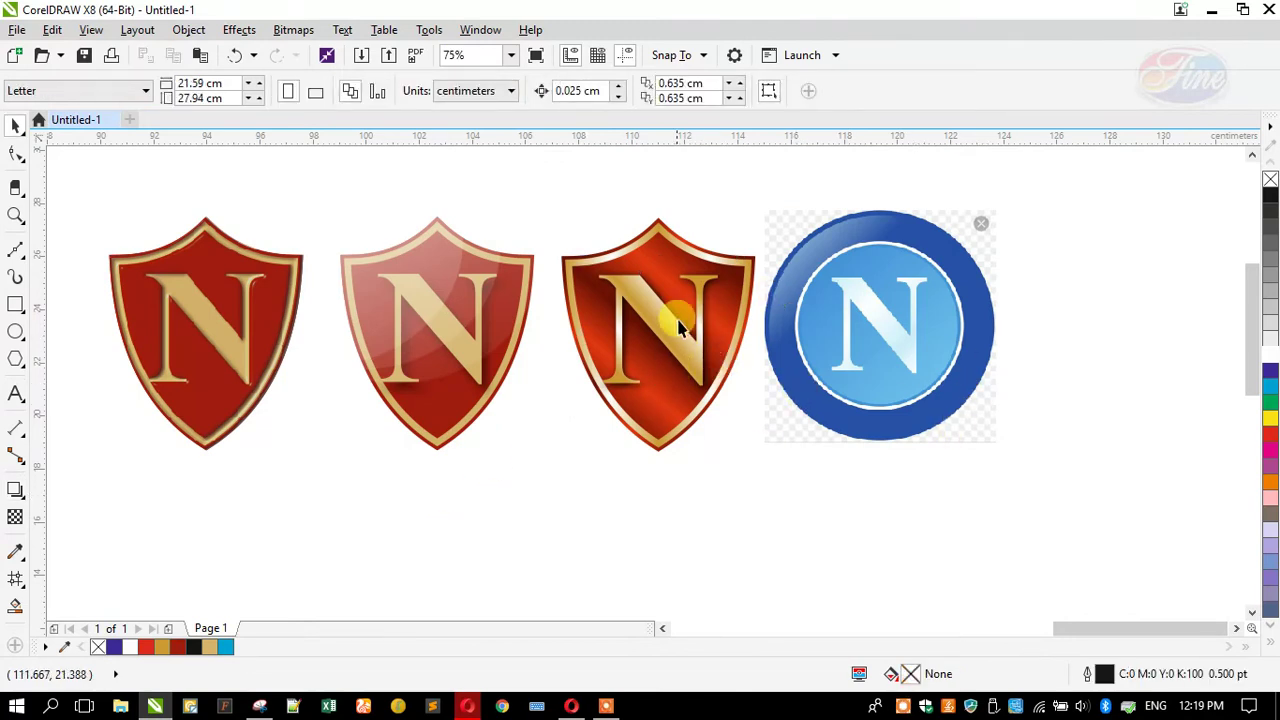
Move the round blue logo image further away from the red shields
drag(826, 317, 952, 323)
key(Escape)
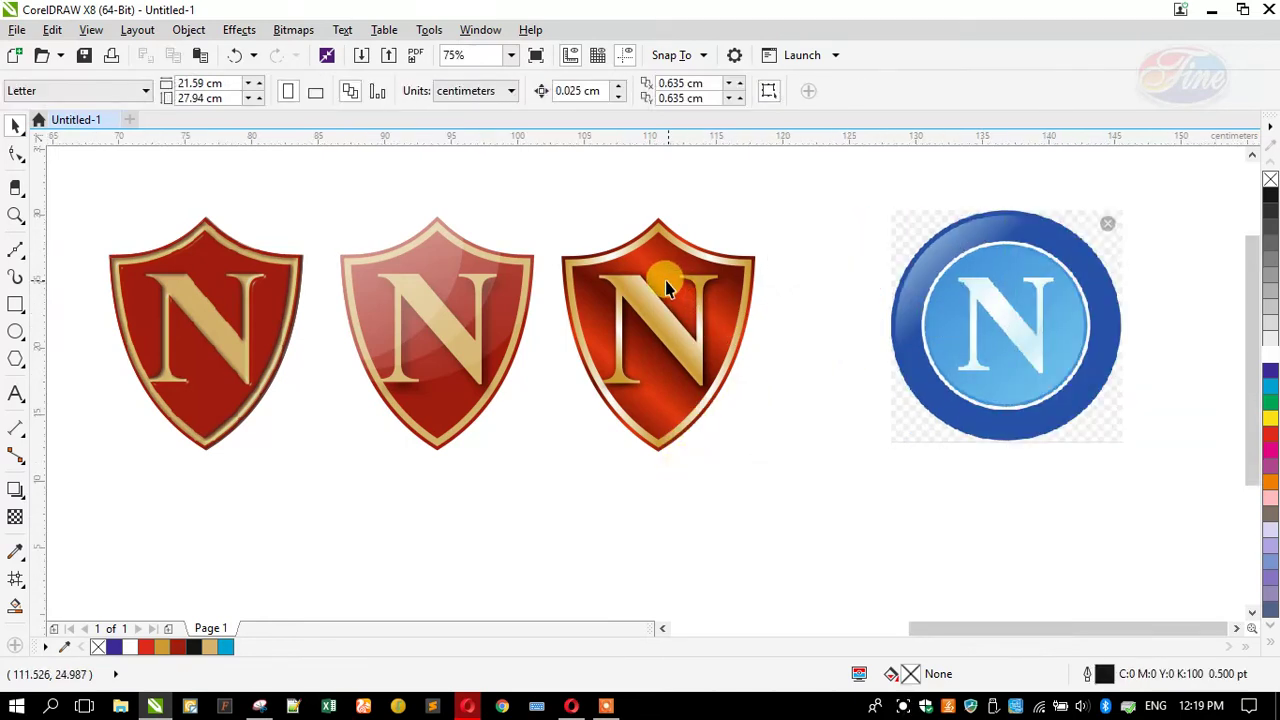
scroll(663, 277, down, 1)
Move the embossed red shield closer to the glossy red shield beside it
click(443, 276)
key(F5)
scroll(443, 276, up, 1)
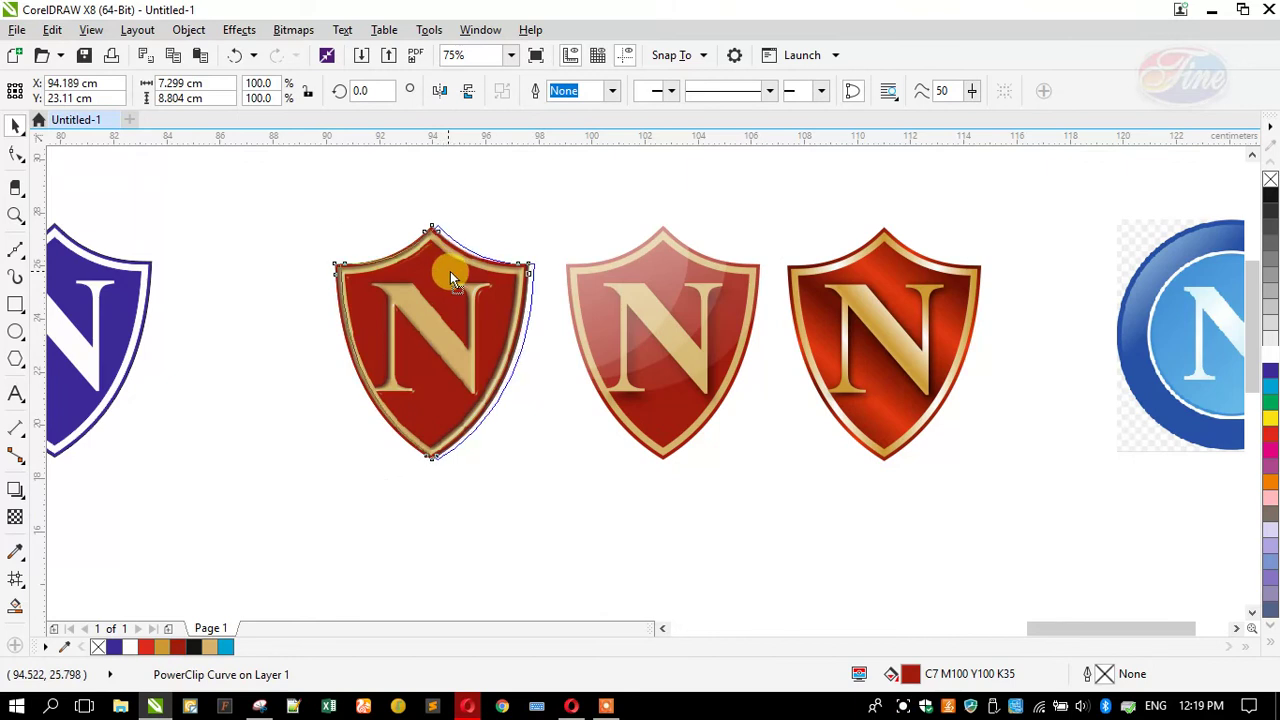
drag(461, 271, 479, 271)
drag(285, 200, 567, 479)
scroll(500, 270, up, 1)
click(491, 286)
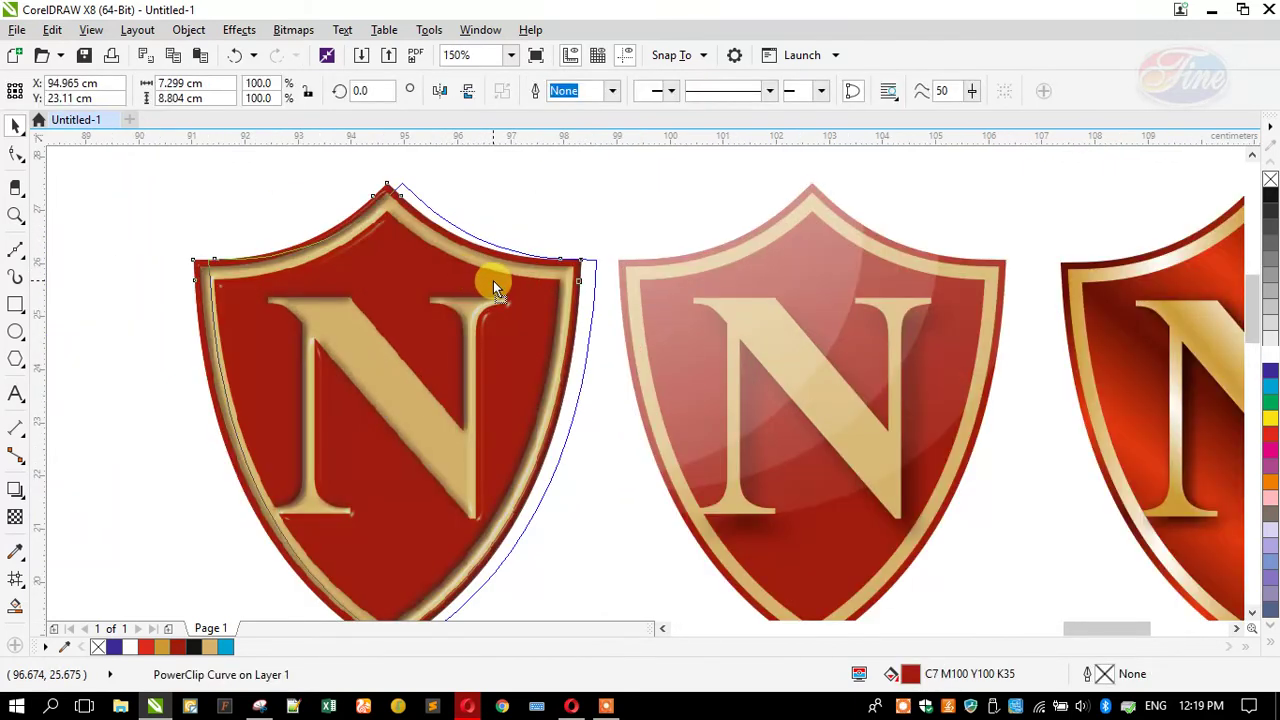
scroll(424, 305, down, 1)
scroll(400, 290, down, 2)
Move the embossed and glossy red shields together closer to the metallic red shield
drag(297, 229, 591, 431)
scroll(540, 292, up, 5)
drag(543, 306, 596, 298)
scroll(543, 246, down, 5)
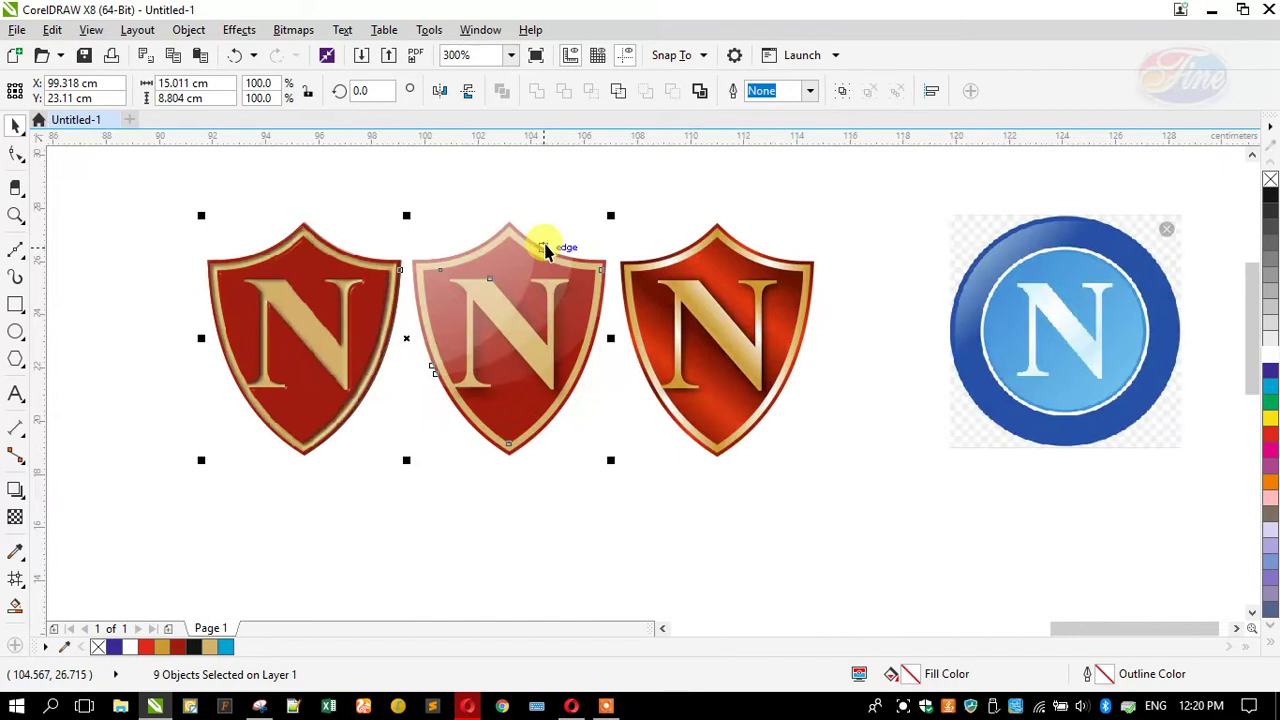
click(577, 447)
Group all the parts of the blue shield logo
drag(143, 206, 344, 373)
click(378, 265)
scroll(423, 243, up, 4)
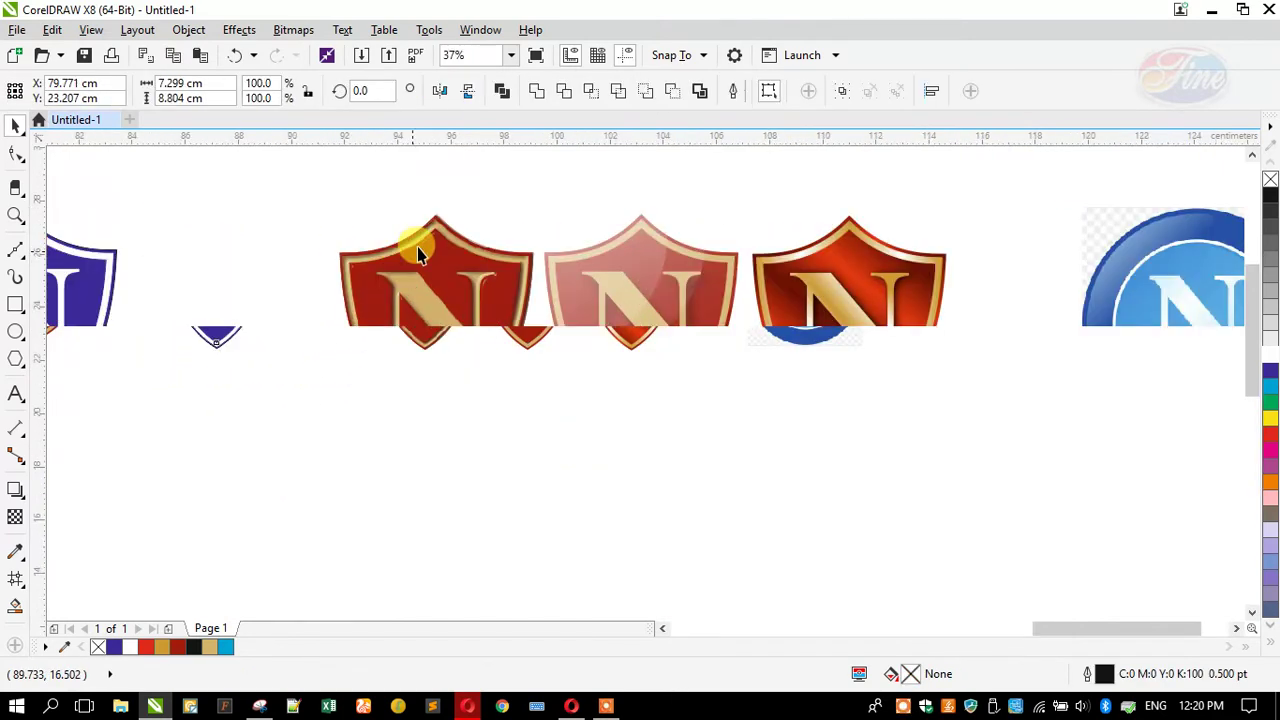
key(ctrl+g)
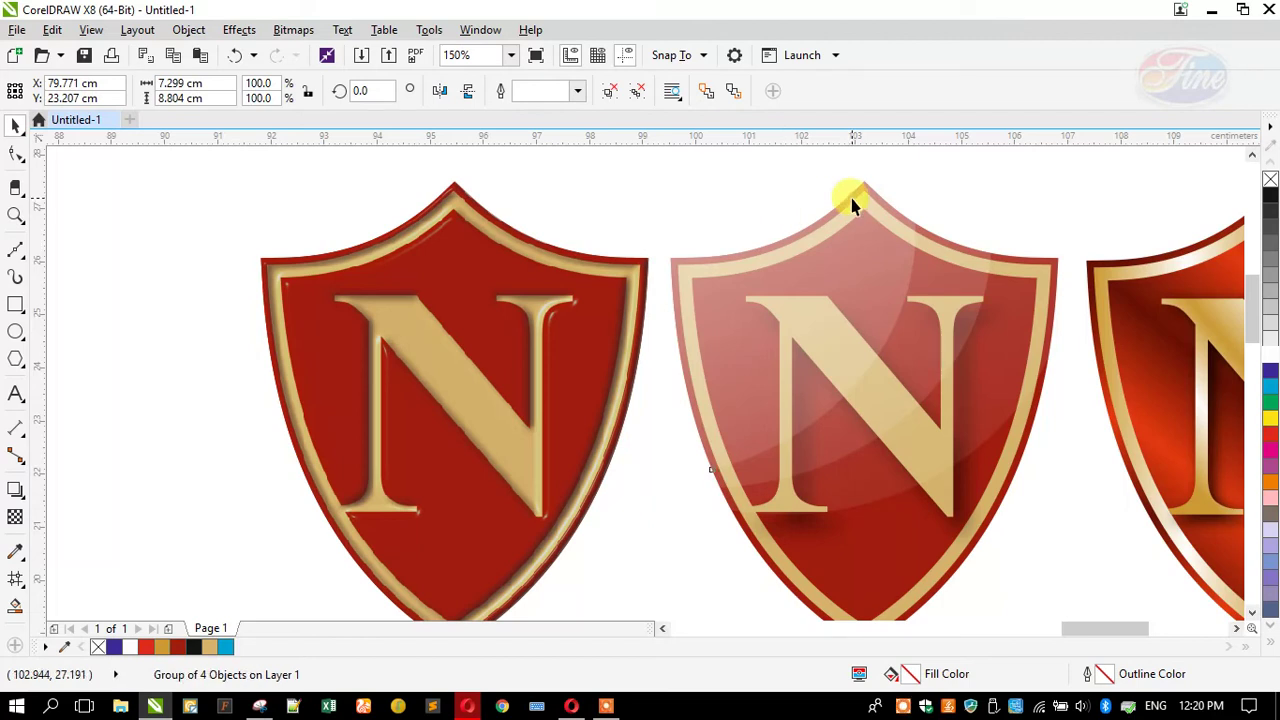
Try to align the grouped blue shield with the glossy red shield
key(ctrl+v)
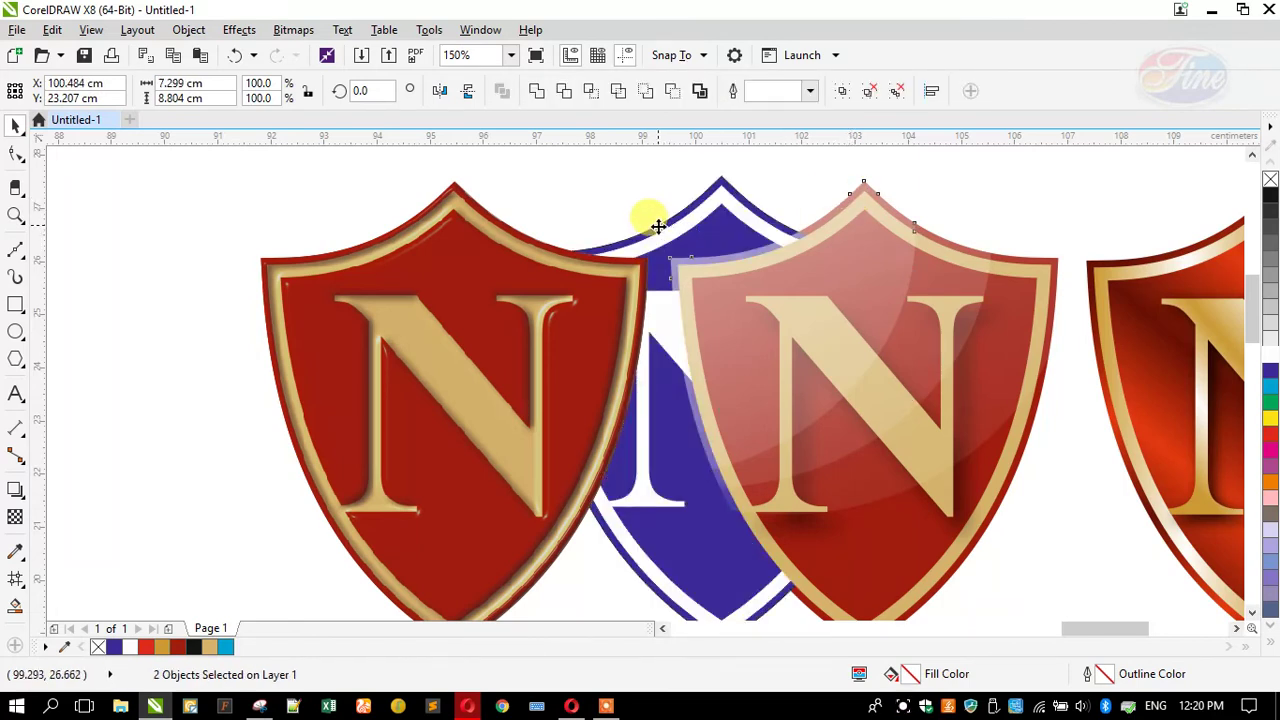
key(ctrl+z)
scroll(443, 337, down, 4)
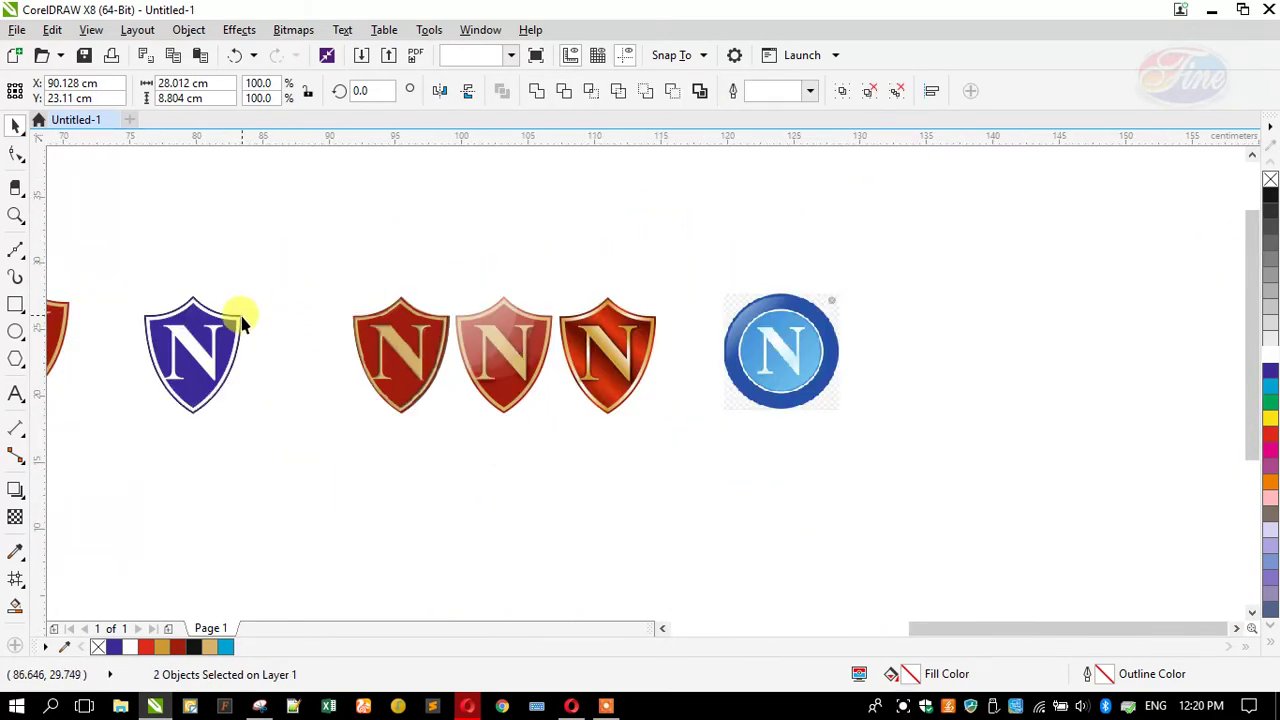
Move the round blue logo farther from the metallic red shield to leave room between them
click(725, 334)
scroll(766, 342, up, 2)
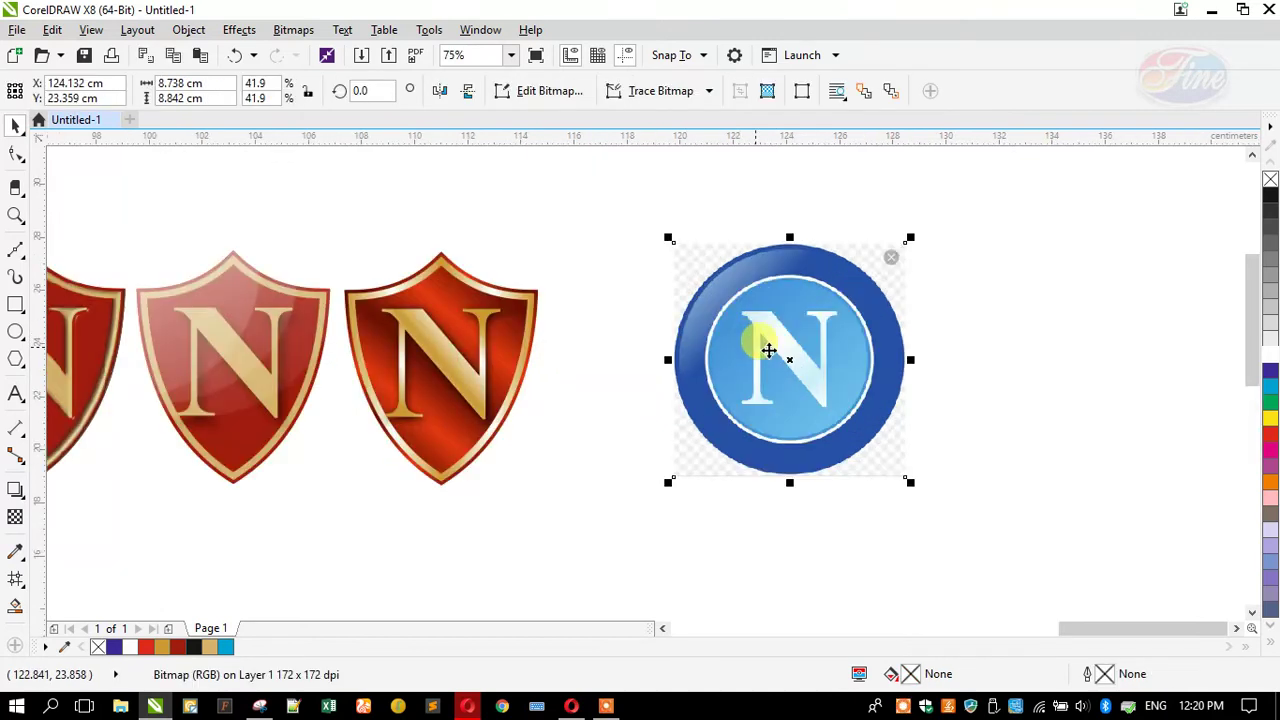
drag(768, 350, 887, 350)
scroll(712, 350, down, 2)
Move the grouped blue shield into the gap between the metallic red shield and the round blue logo
click(150, 288)
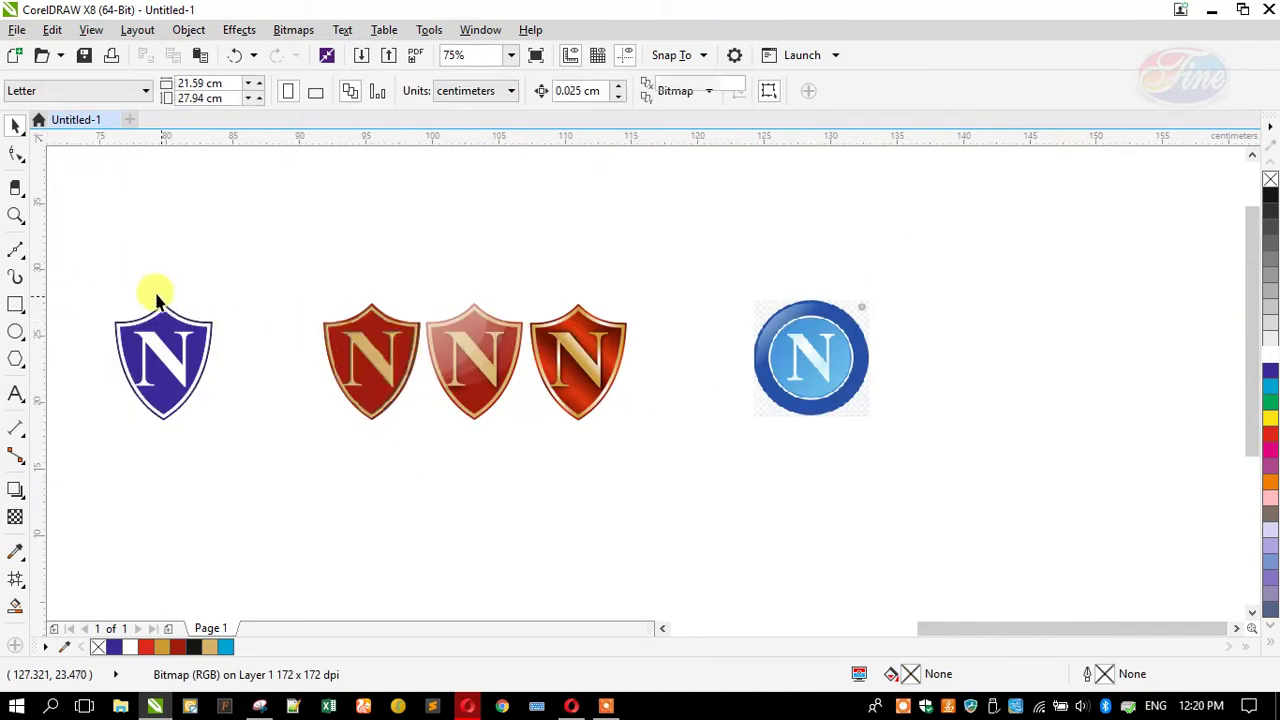
drag(168, 366, 693, 366)
click(276, 252)
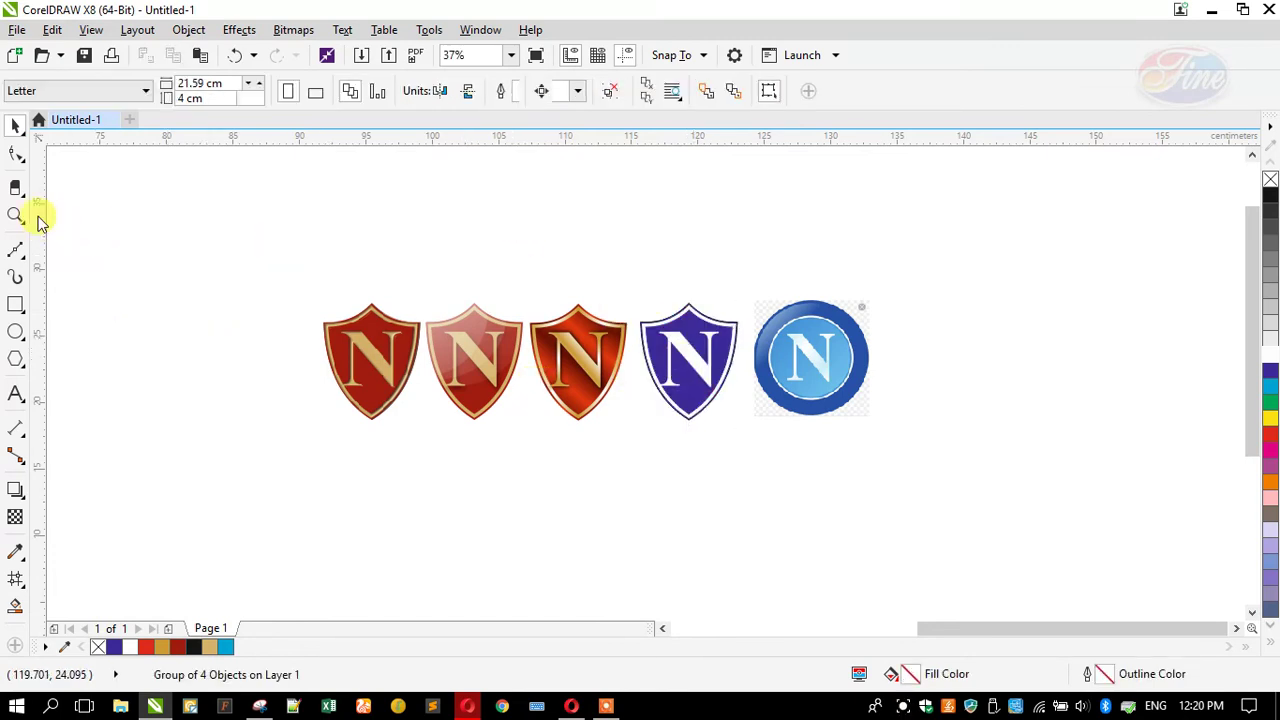
Ungroup the blue shield logo into its separate parts
click(15, 215)
drag(488, 279, 902, 432)
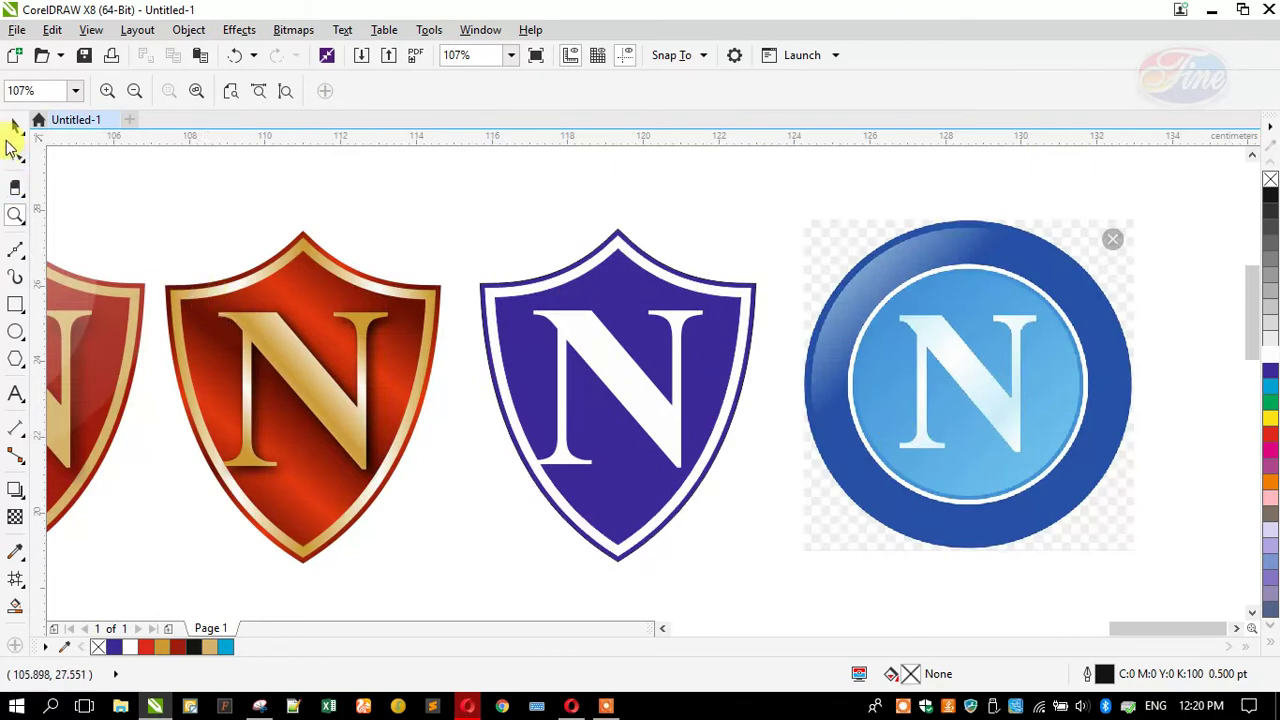
key(space)
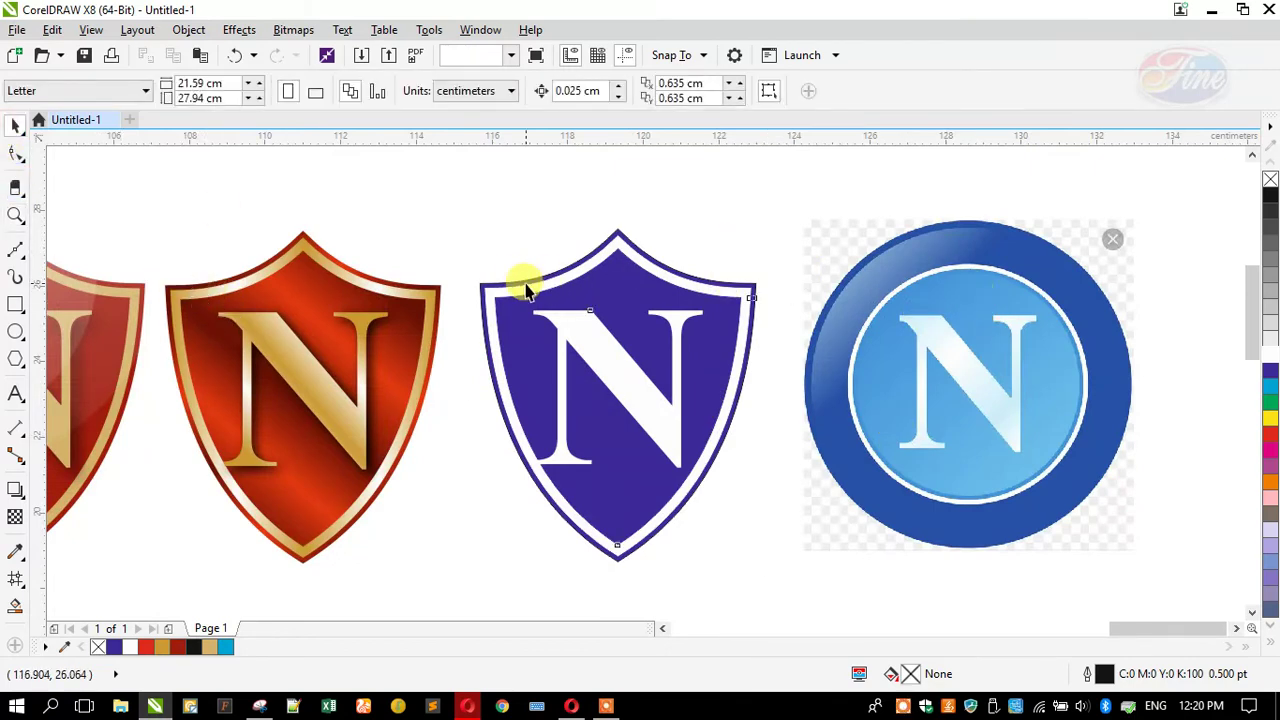
click(523, 277)
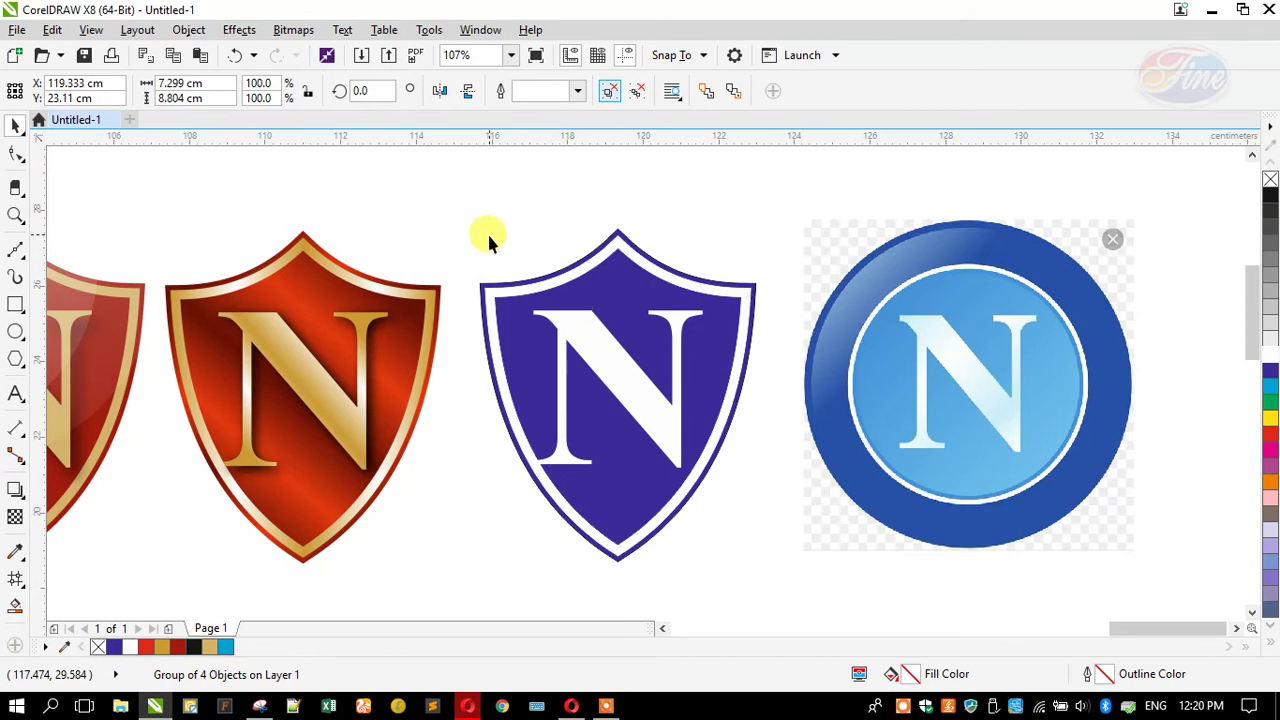
click(519, 243)
Move the flat red shield next to the embossed red shield at the start of the logo row
scroll(850, 290, down, 3)
scroll(850, 290, down, 2)
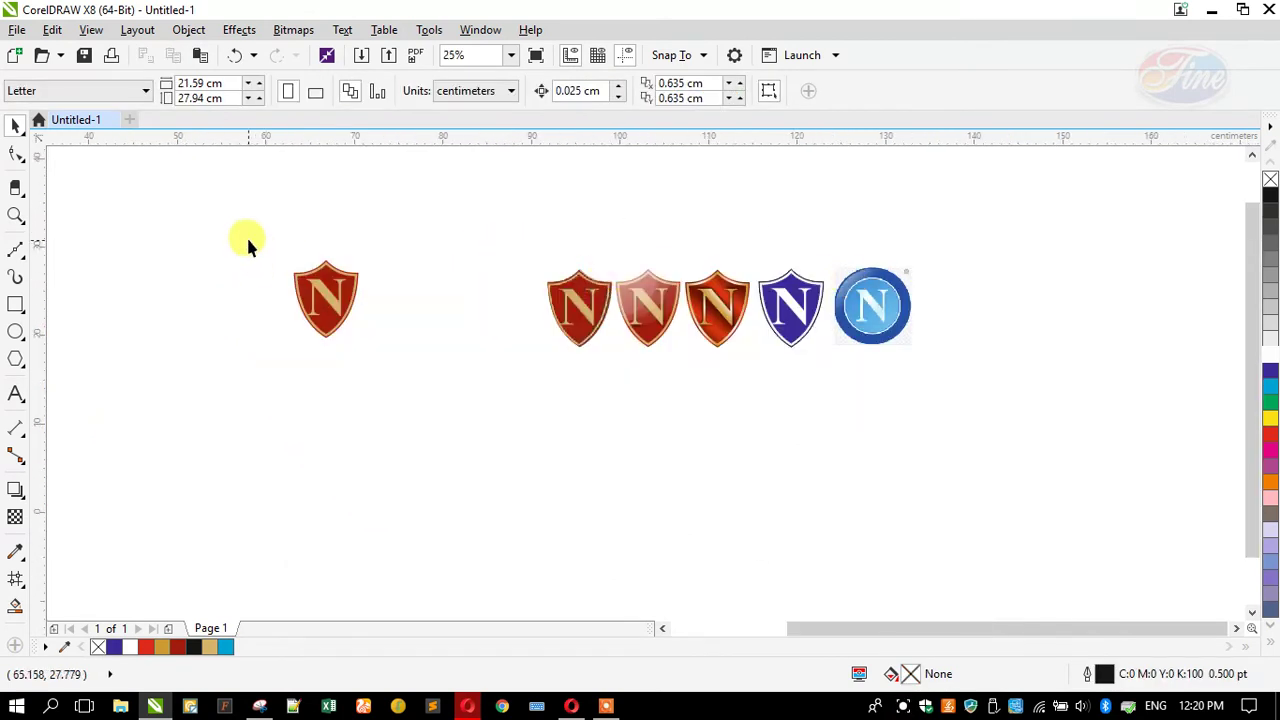
drag(340, 296, 500, 302)
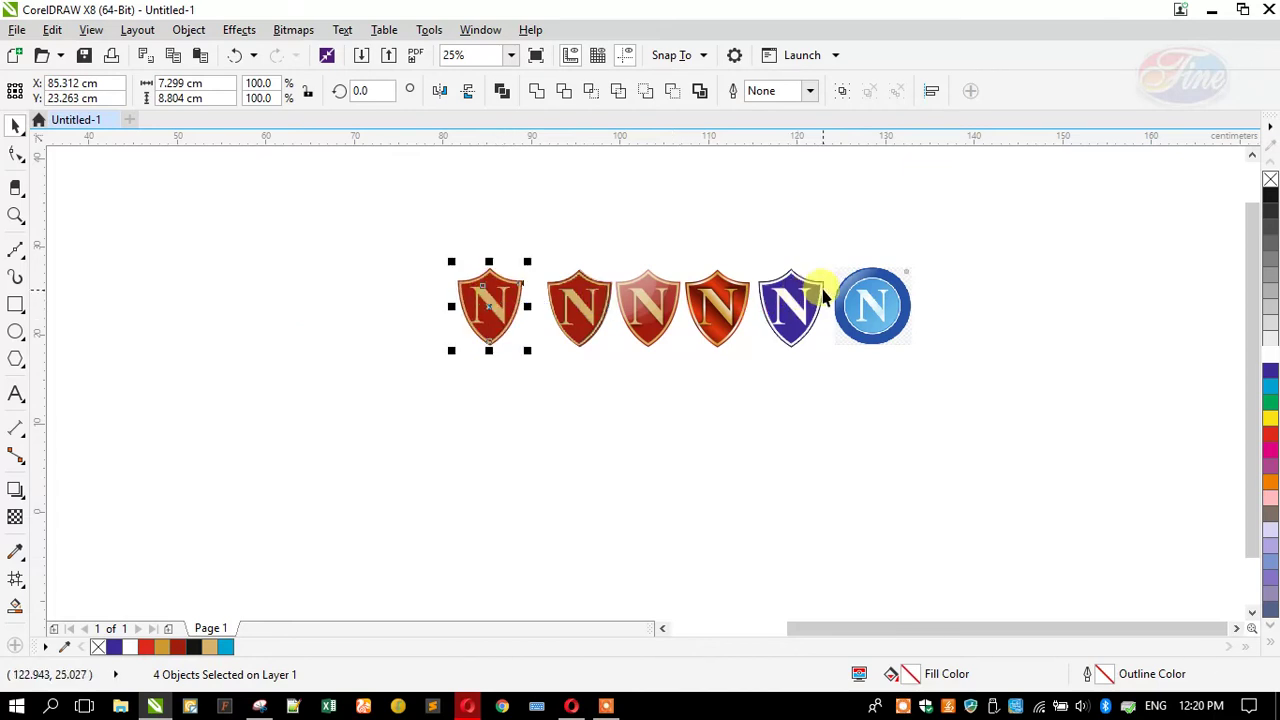
scroll(817, 290, up, 2)
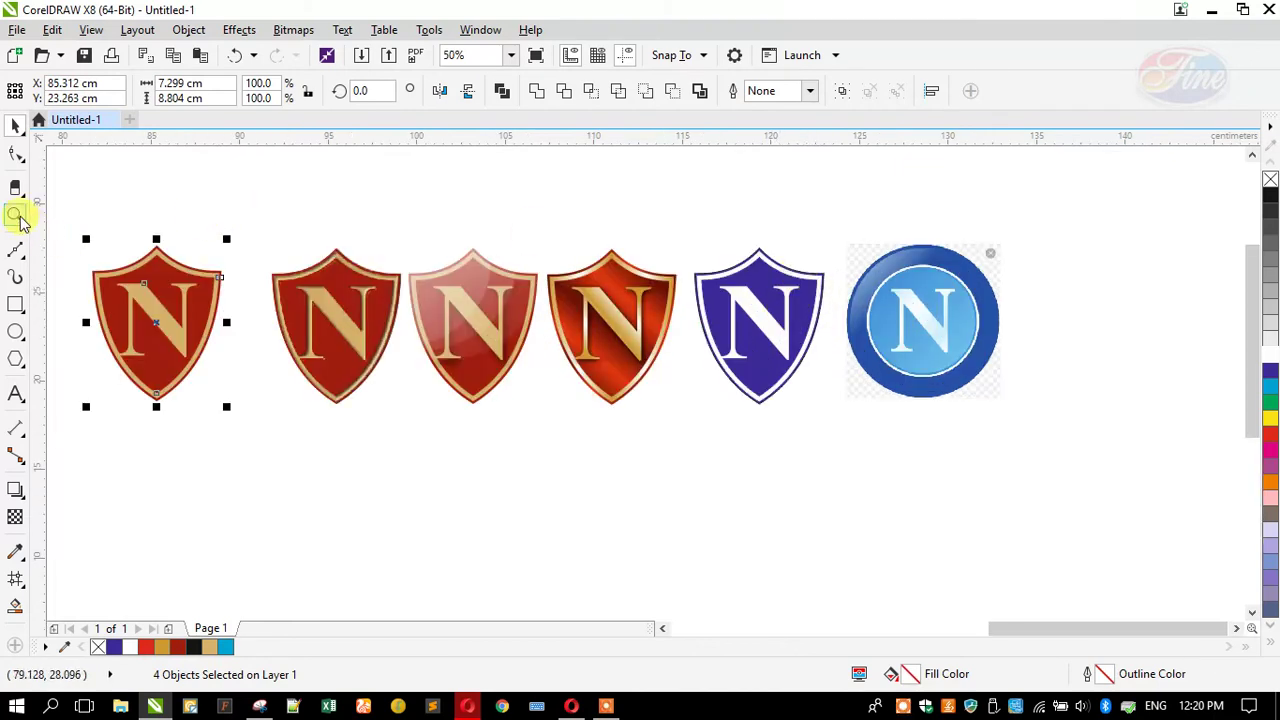
Fill the inner area of the blue shield behind the N with gold
click(15, 214)
drag(677, 223, 1015, 421)
click(15, 124)
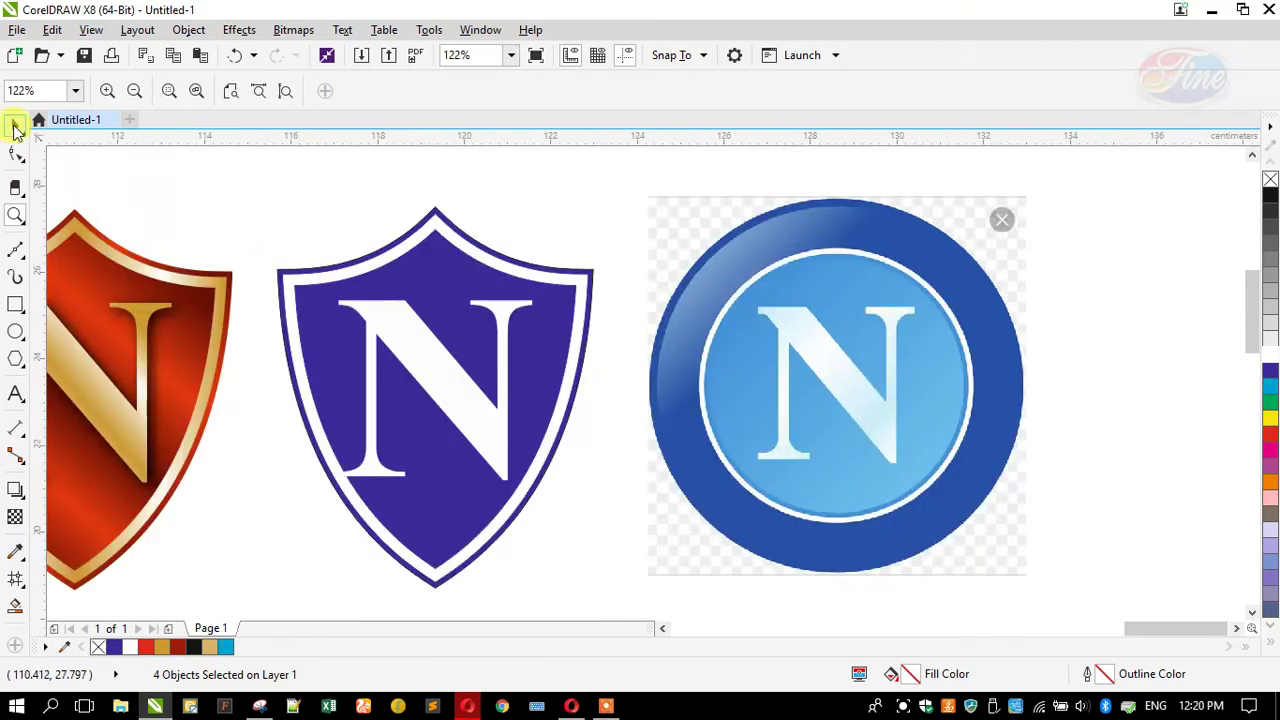
key(Escape)
click(352, 280)
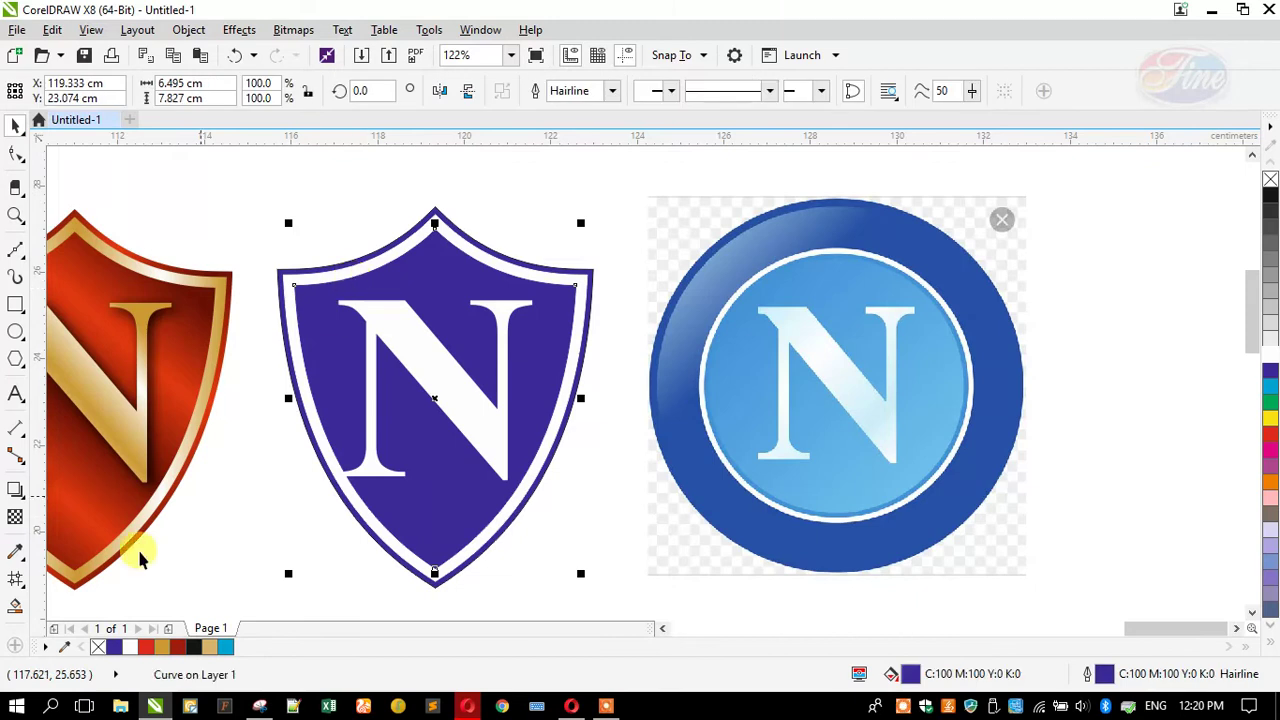
drag(167, 650, 400, 371)
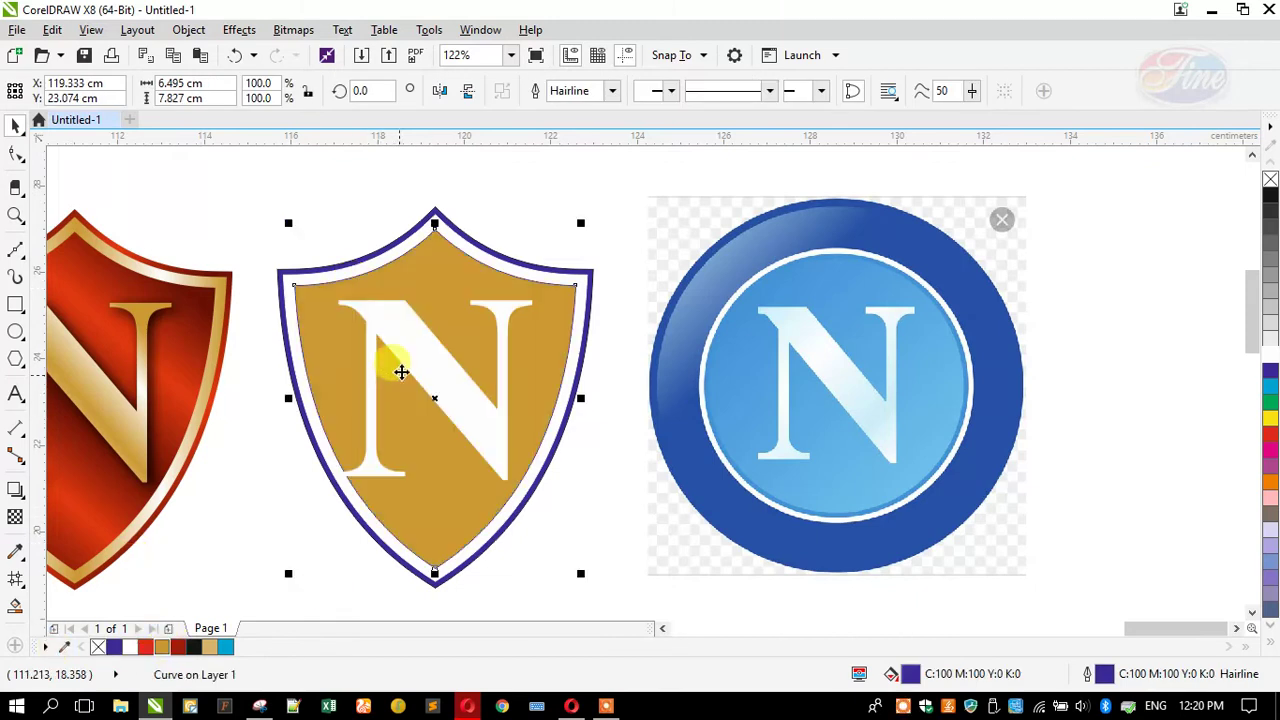
Fill the N and the white border of the shield with dark red (C7 M100 Y100 K35)
click(367, 420)
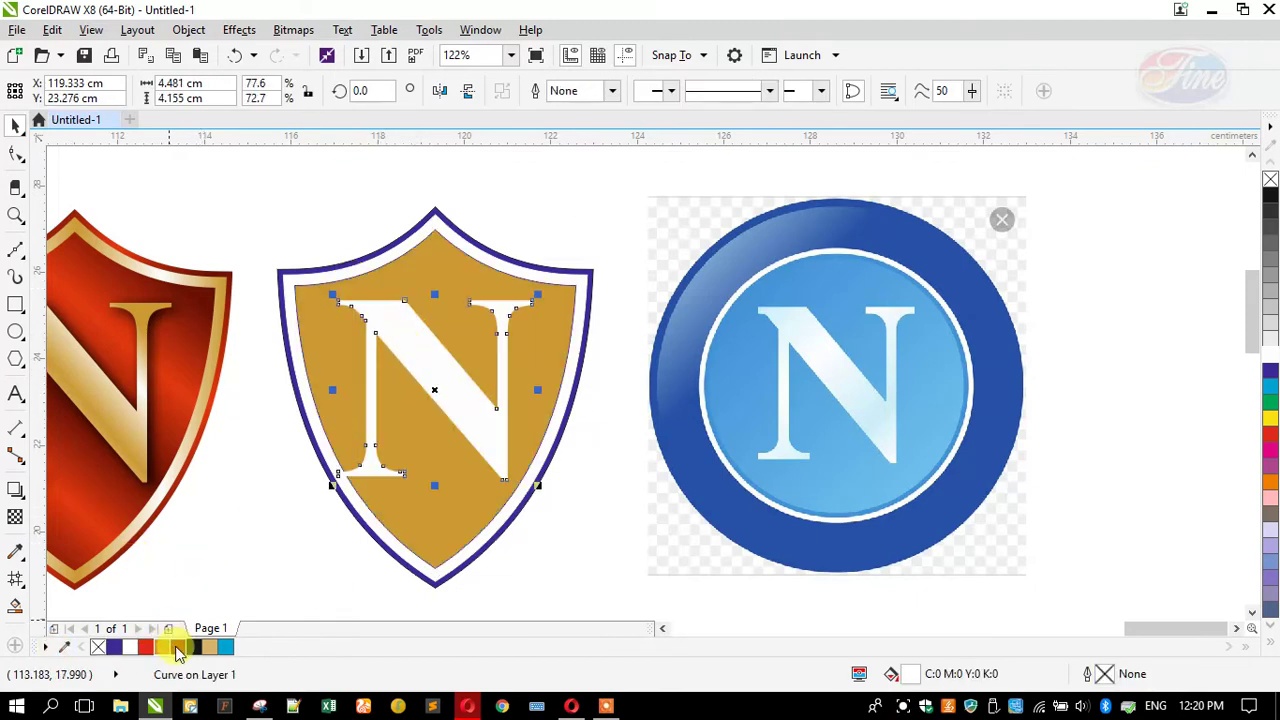
drag(306, 475, 336, 470)
click(293, 370)
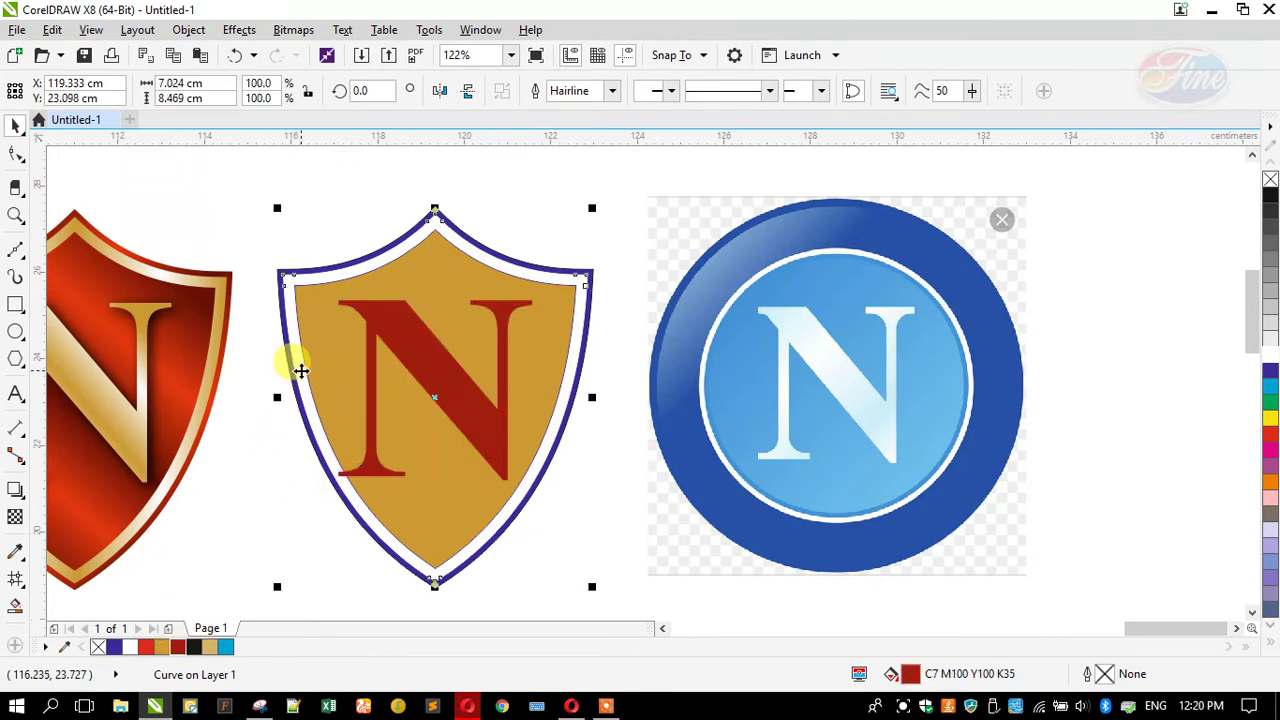
click(180, 646)
Fill the outer edge shape of the shield with gold and remove the outline from all four shield parts
click(286, 480)
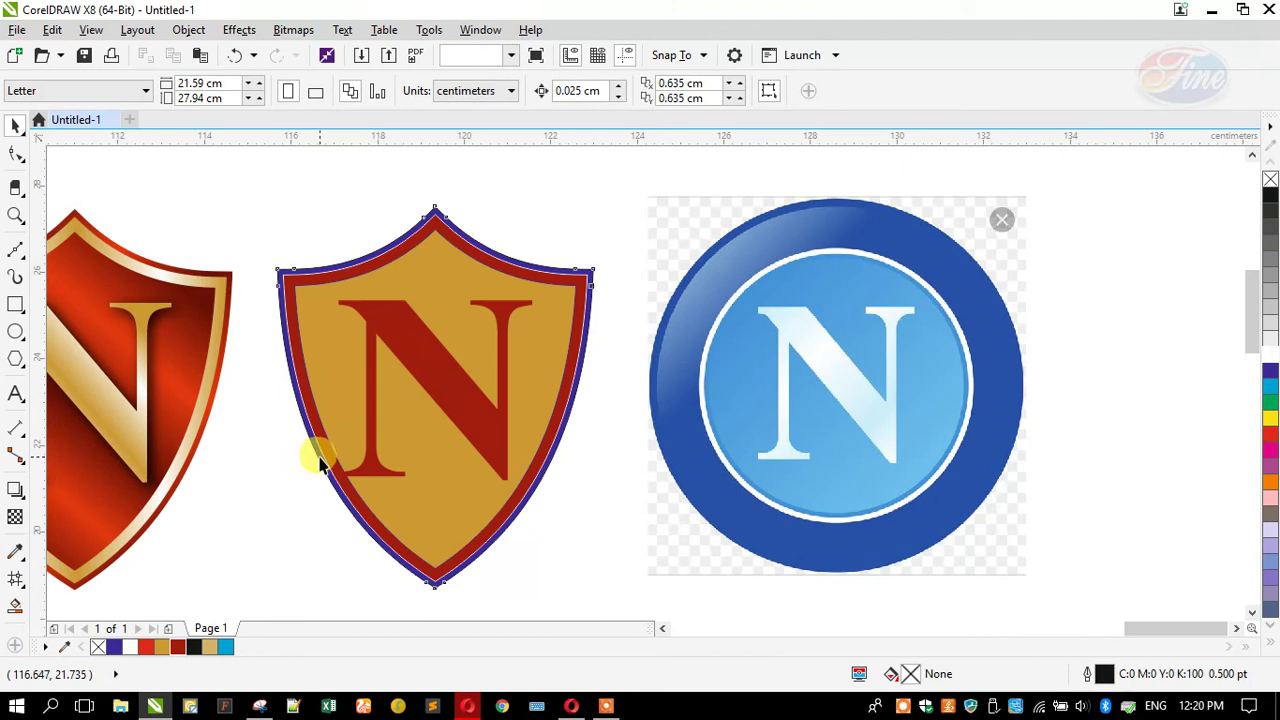
click(320, 462)
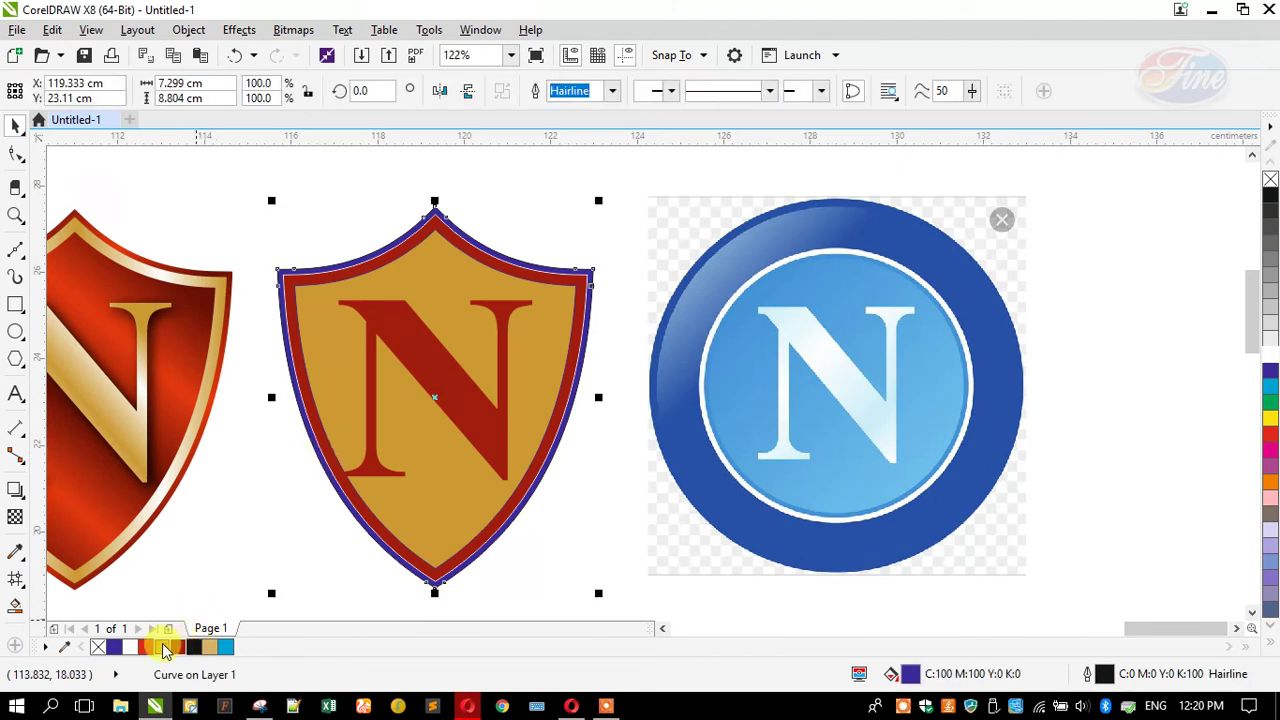
click(163, 646)
drag(220, 168, 655, 610)
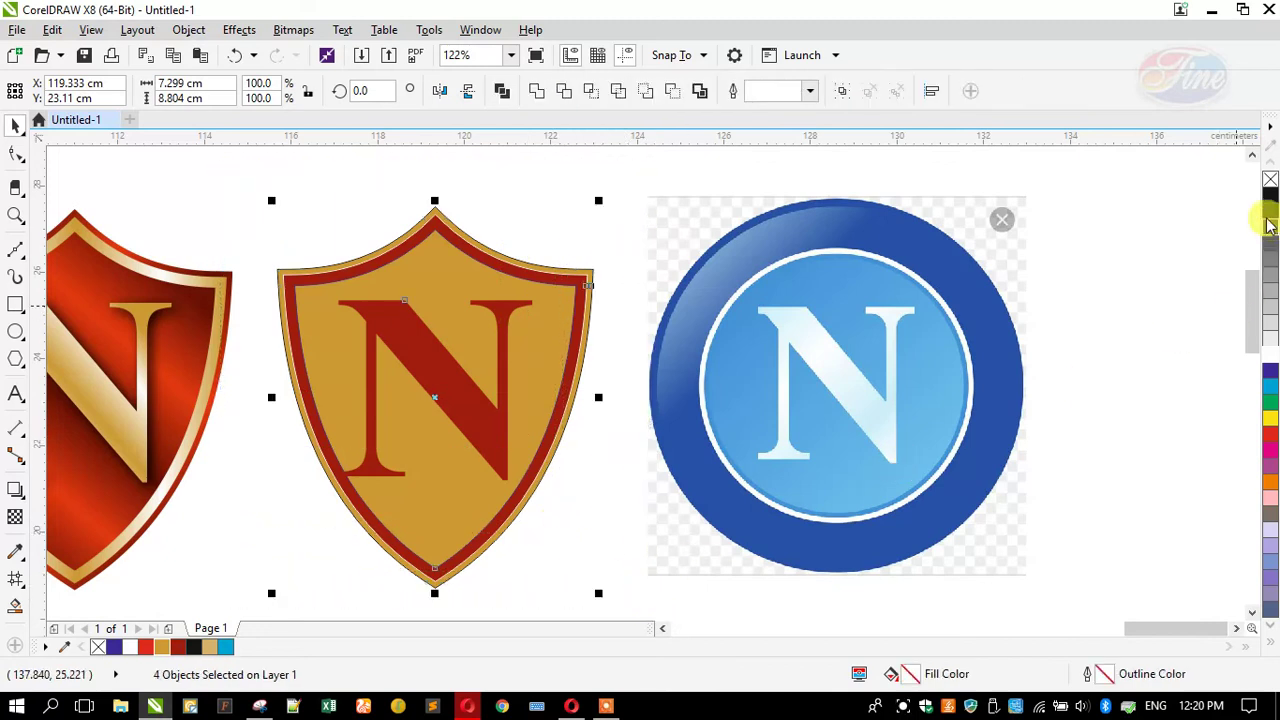
right_click(1270, 180)
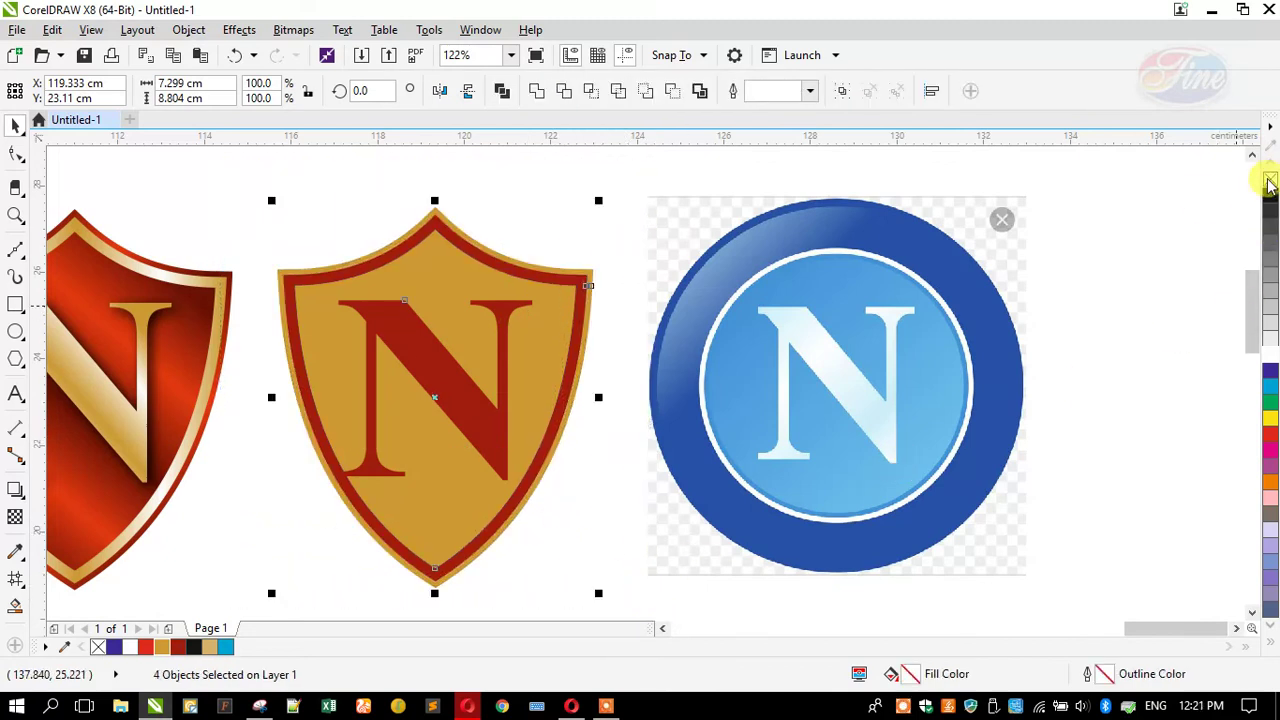
click(262, 498)
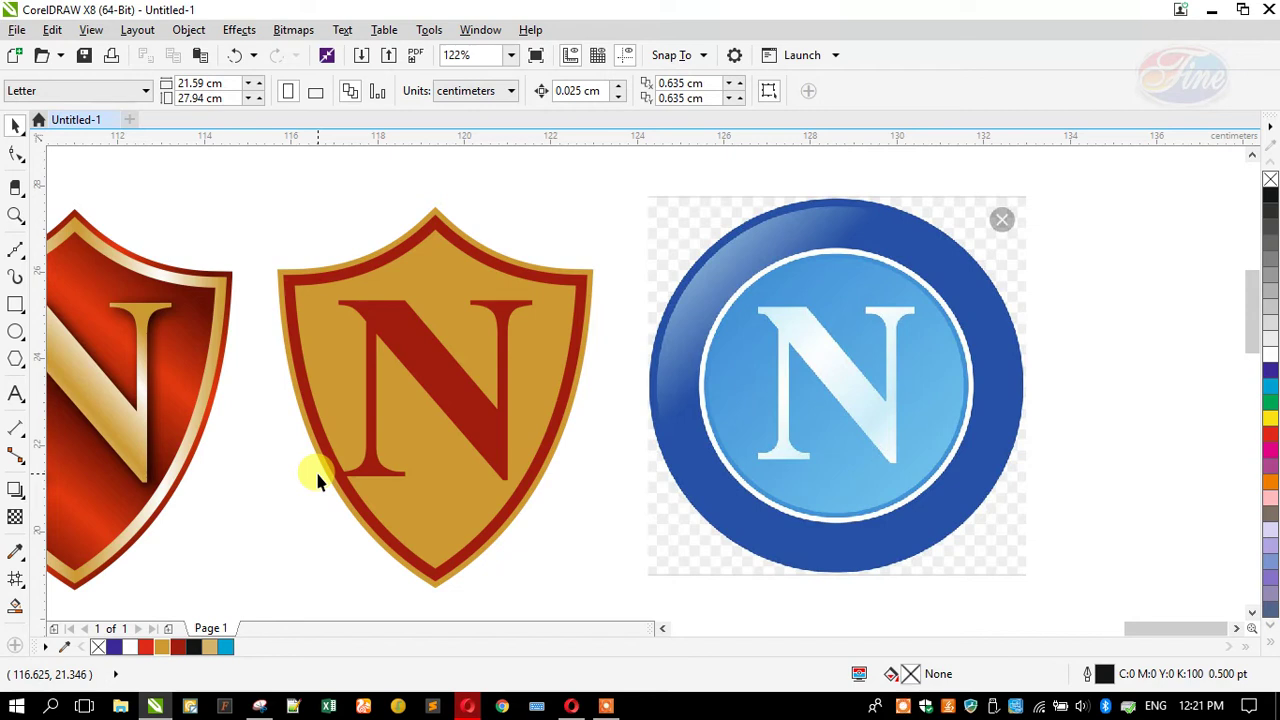
Fill the N on the gold shield with white
click(452, 406)
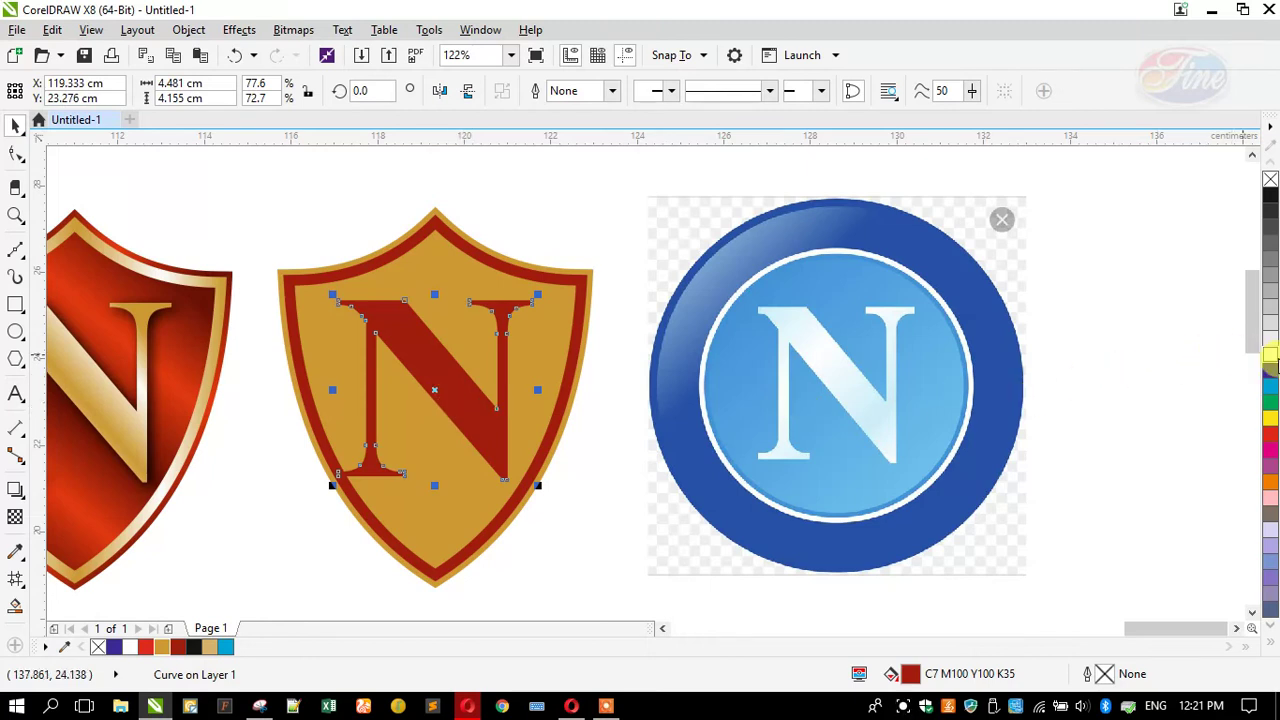
click(1268, 342)
click(248, 517)
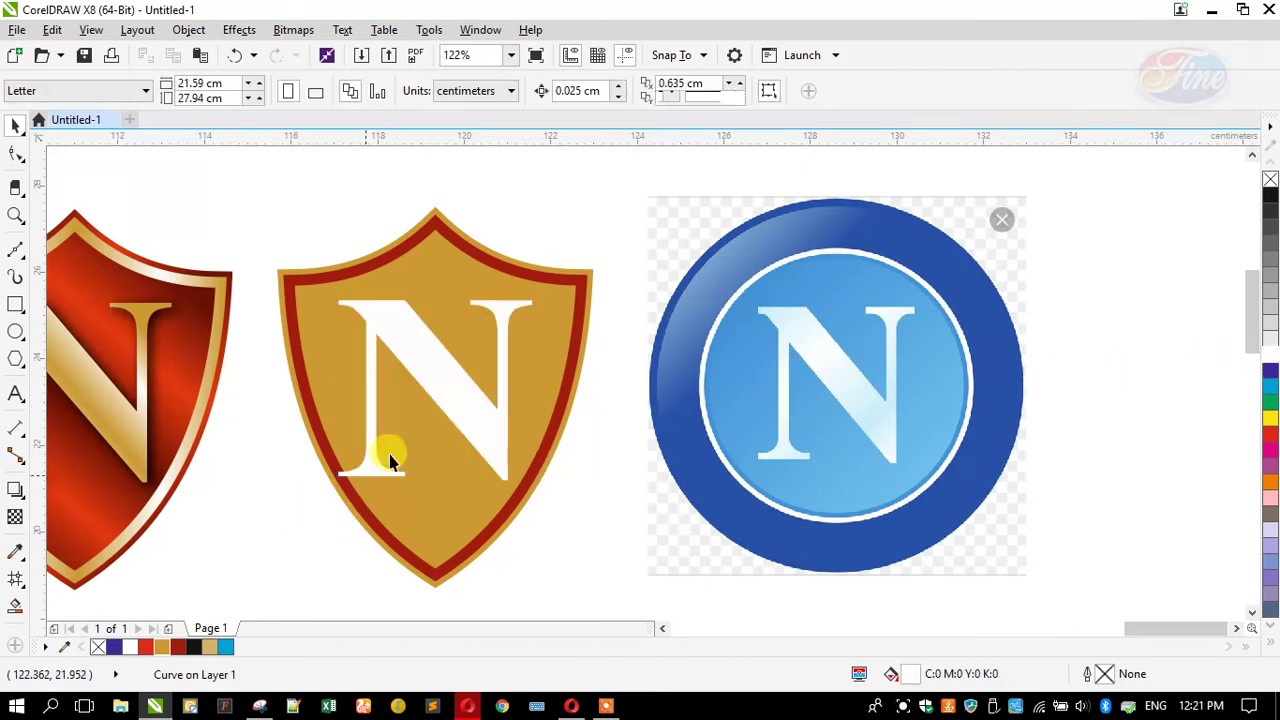
click(437, 388)
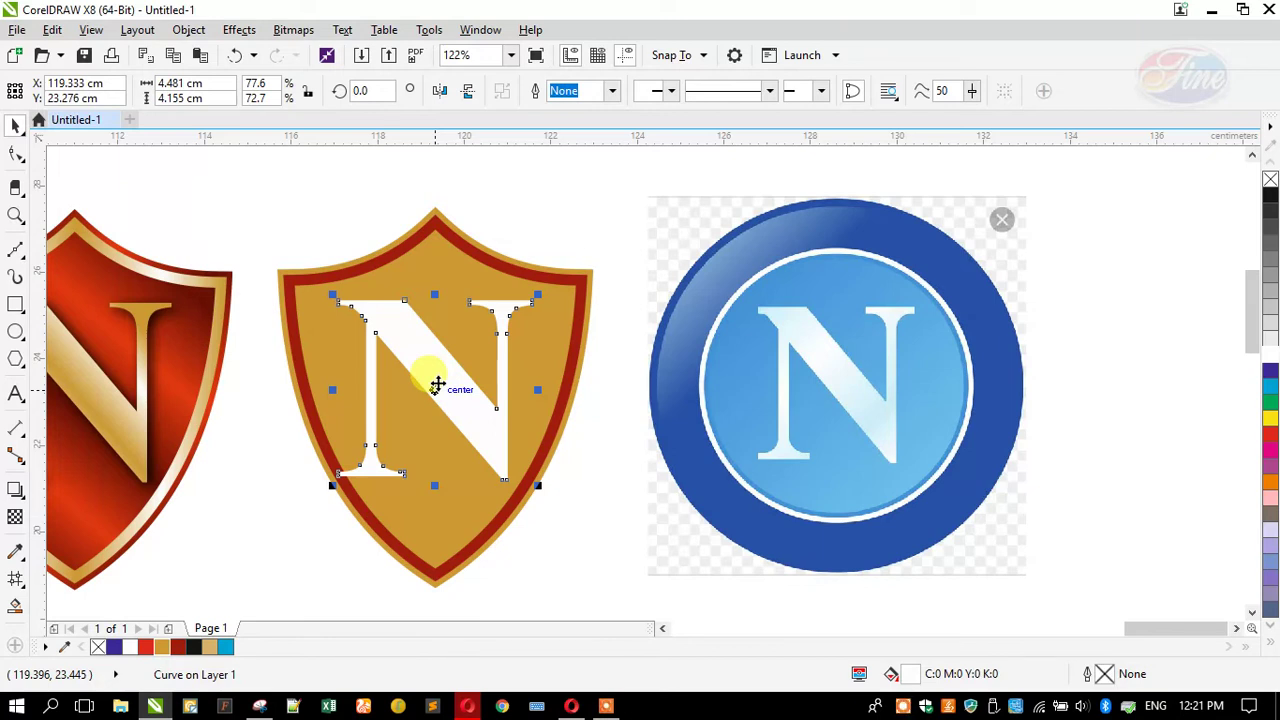
drag(437, 386, 487, 378)
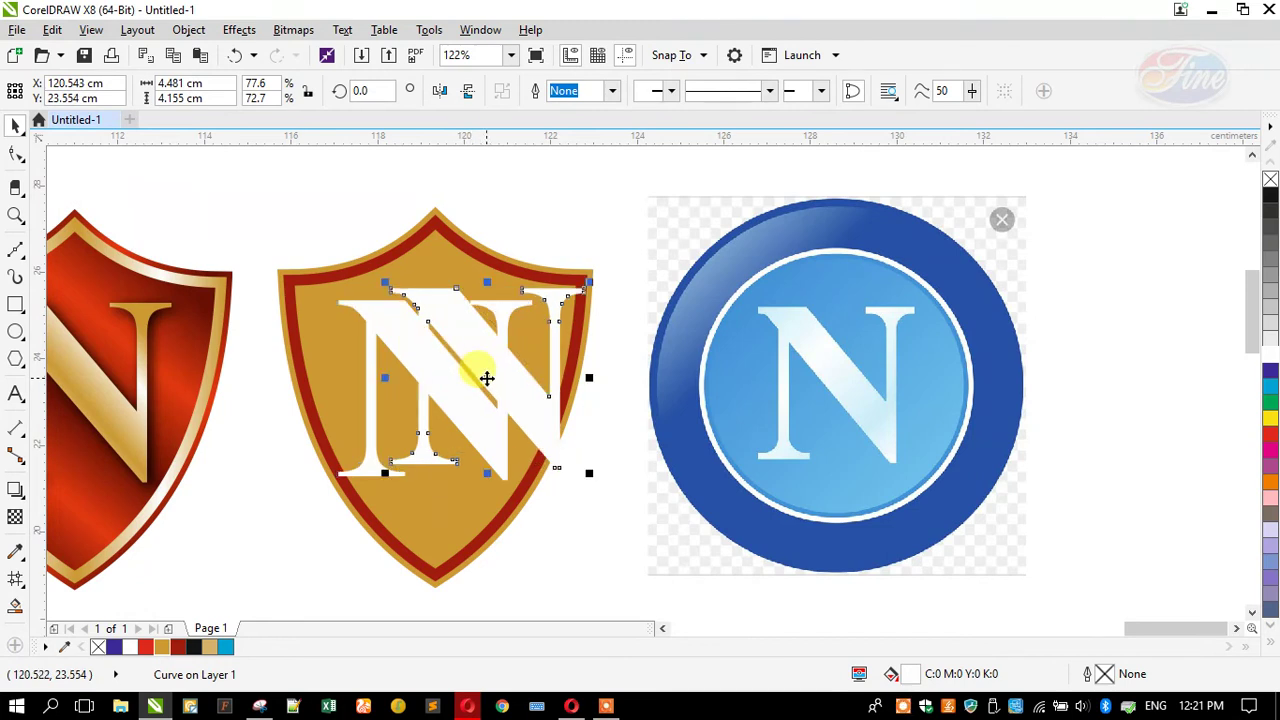
key(ctrl+z)
Duplicate the white N beside the gold shield, then give the copy a black hairline outline and no fill
drag(443, 391, 614, 386)
click(461, 388)
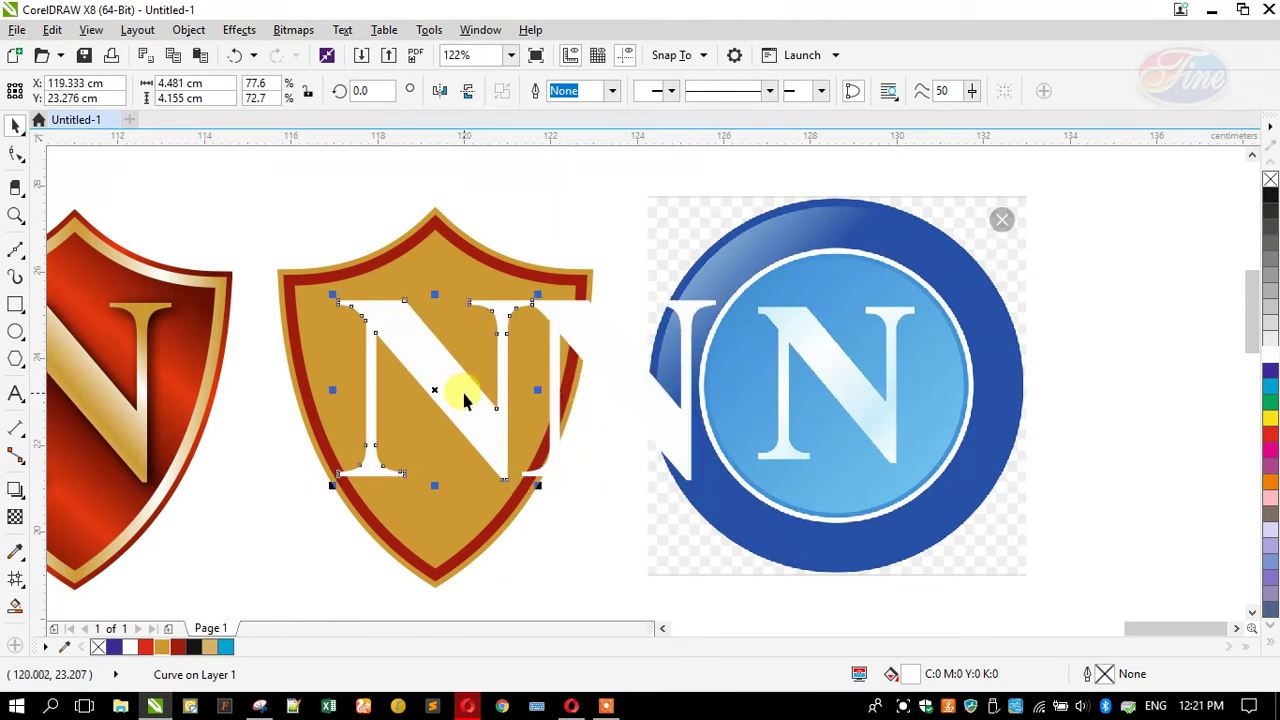
key(Delete)
key(ctrl+z)
click(612, 362)
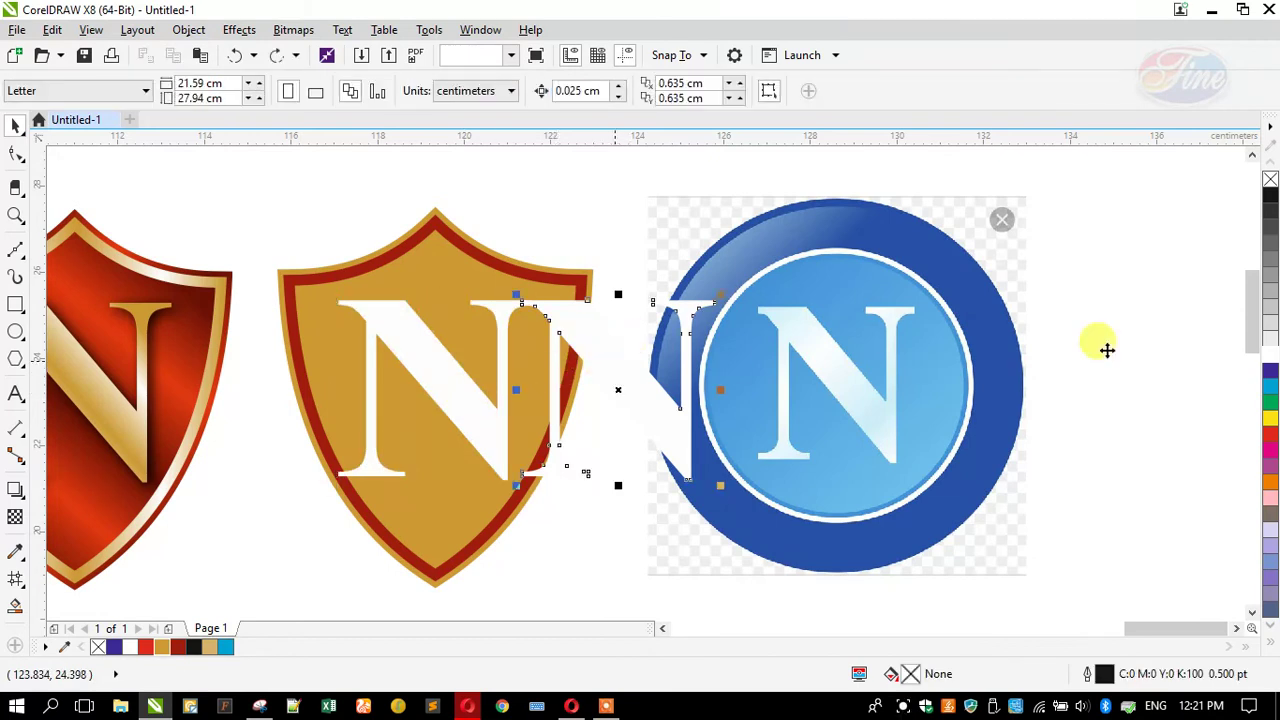
right_click(1270, 198)
click(1270, 179)
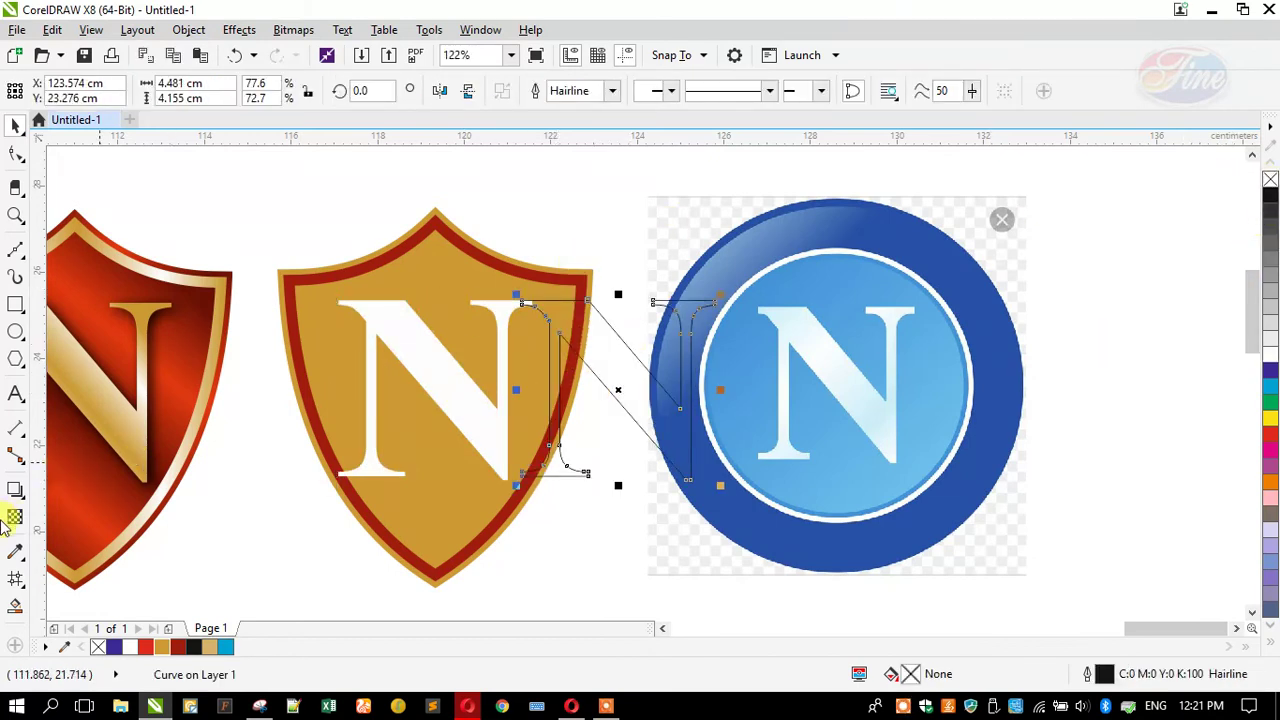
Apply a drop shadow to the outlined N copy with Normal merge mode and Middle feathering direction
click(16, 490)
drag(618, 390, 669, 396)
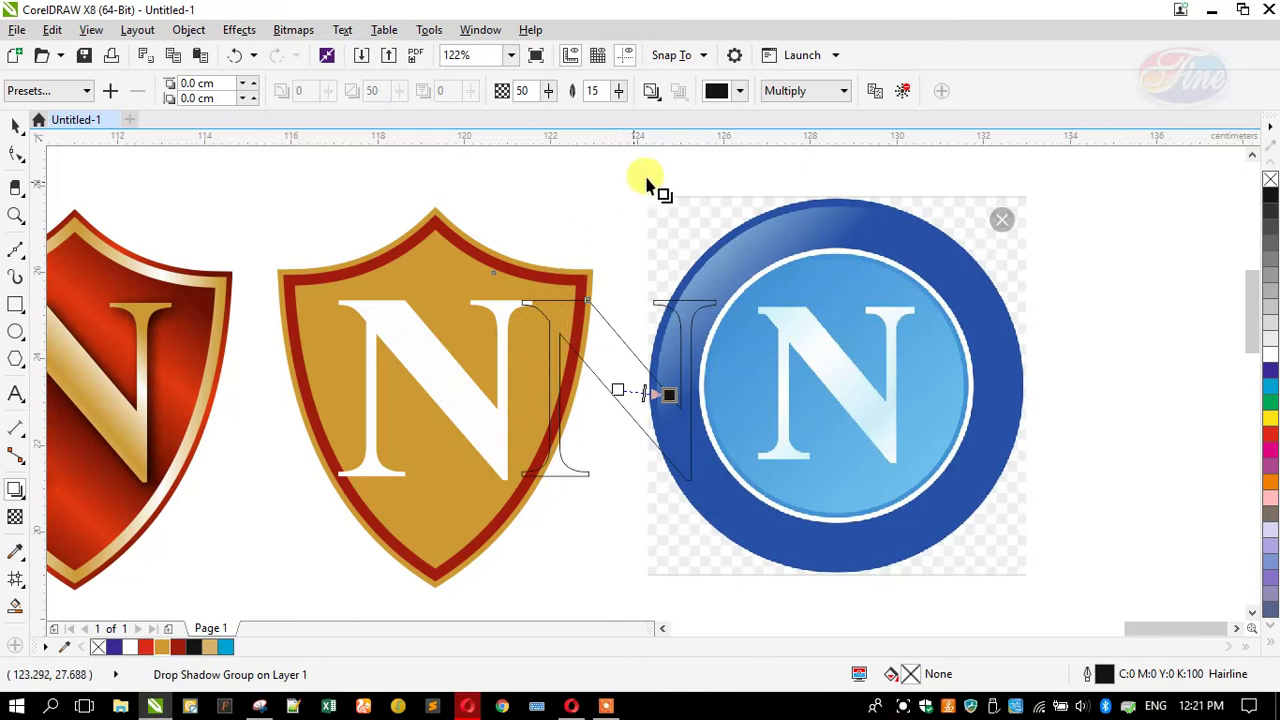
click(786, 91)
click(785, 112)
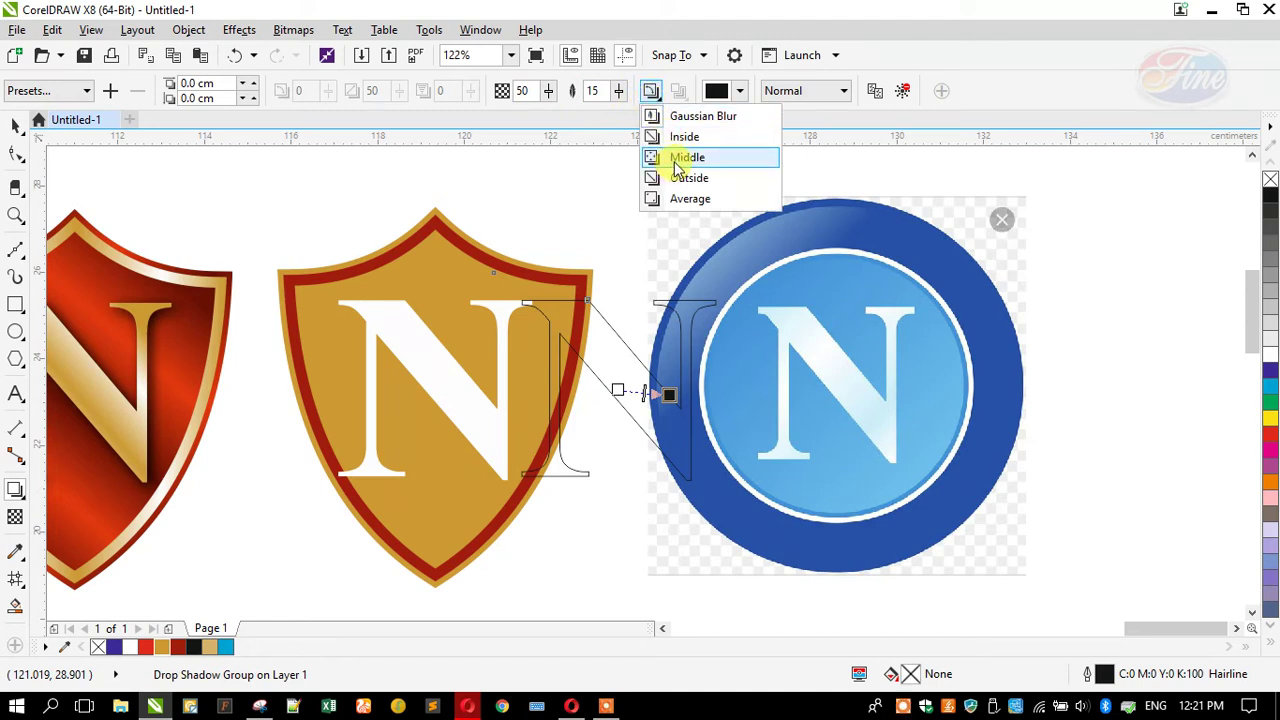
click(676, 165)
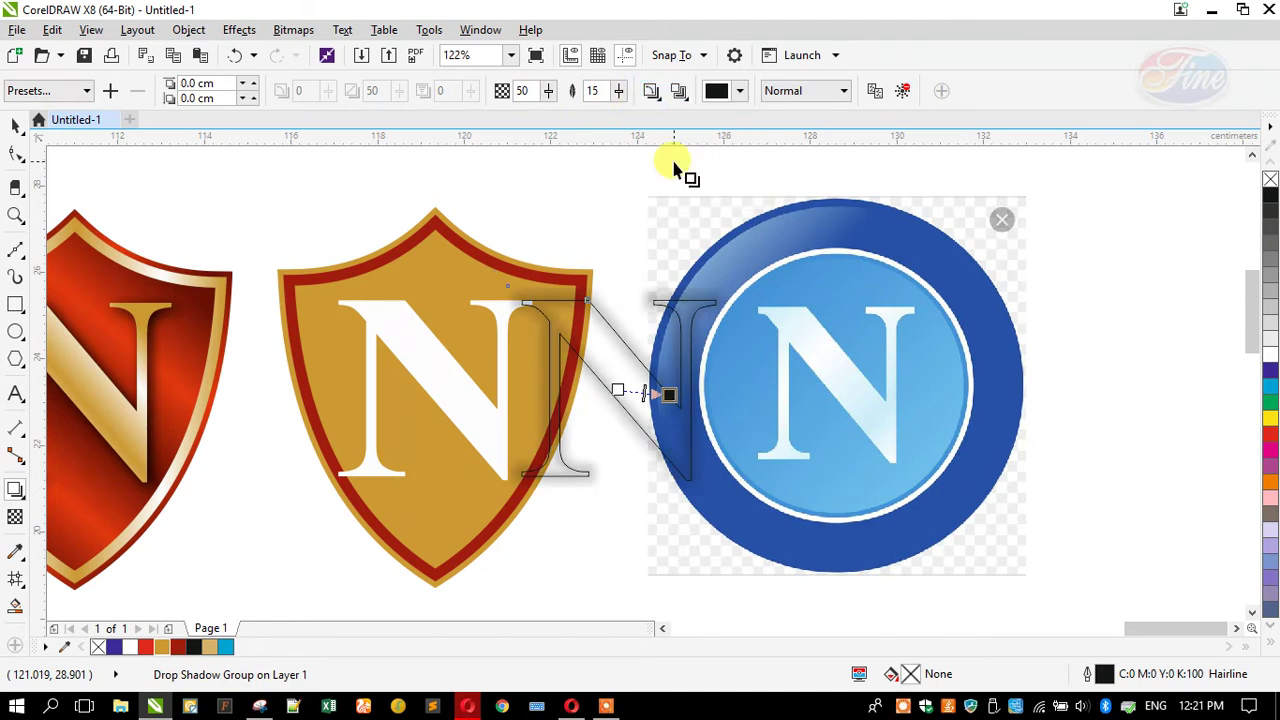
Set the drop shadow opacity of the outlined N to 100
scroll(676, 403, up, 2)
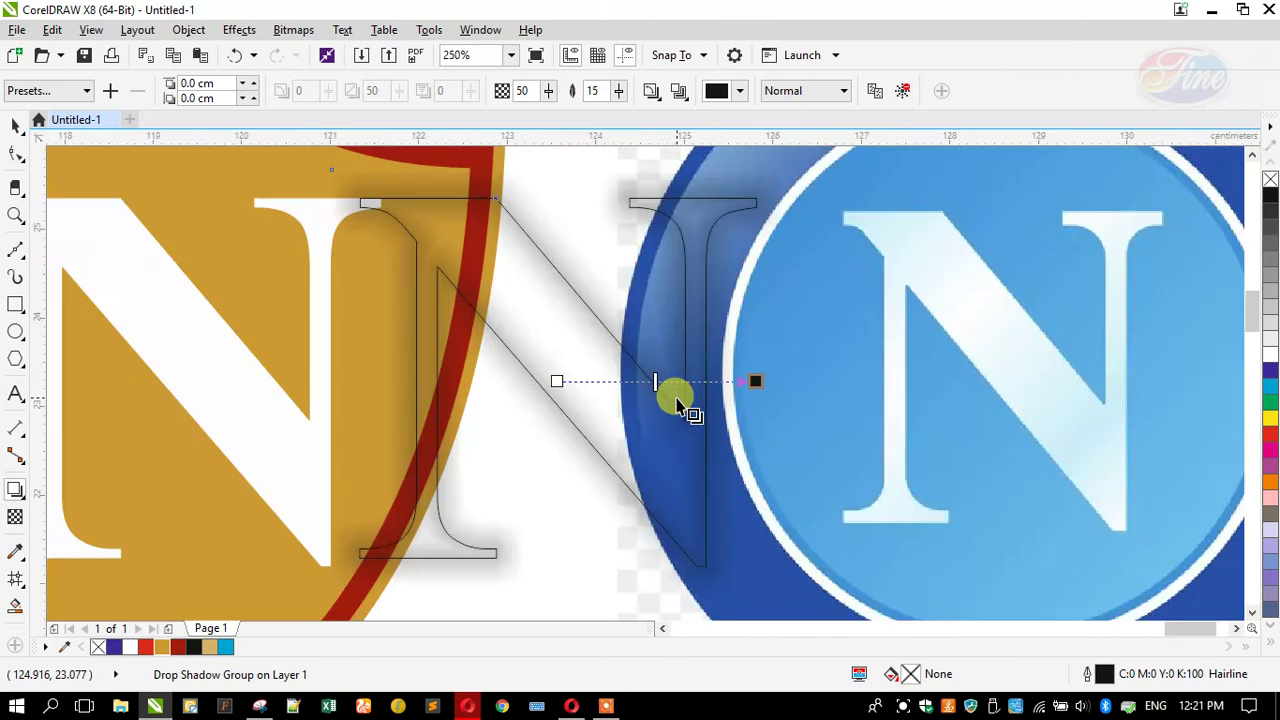
click(549, 91)
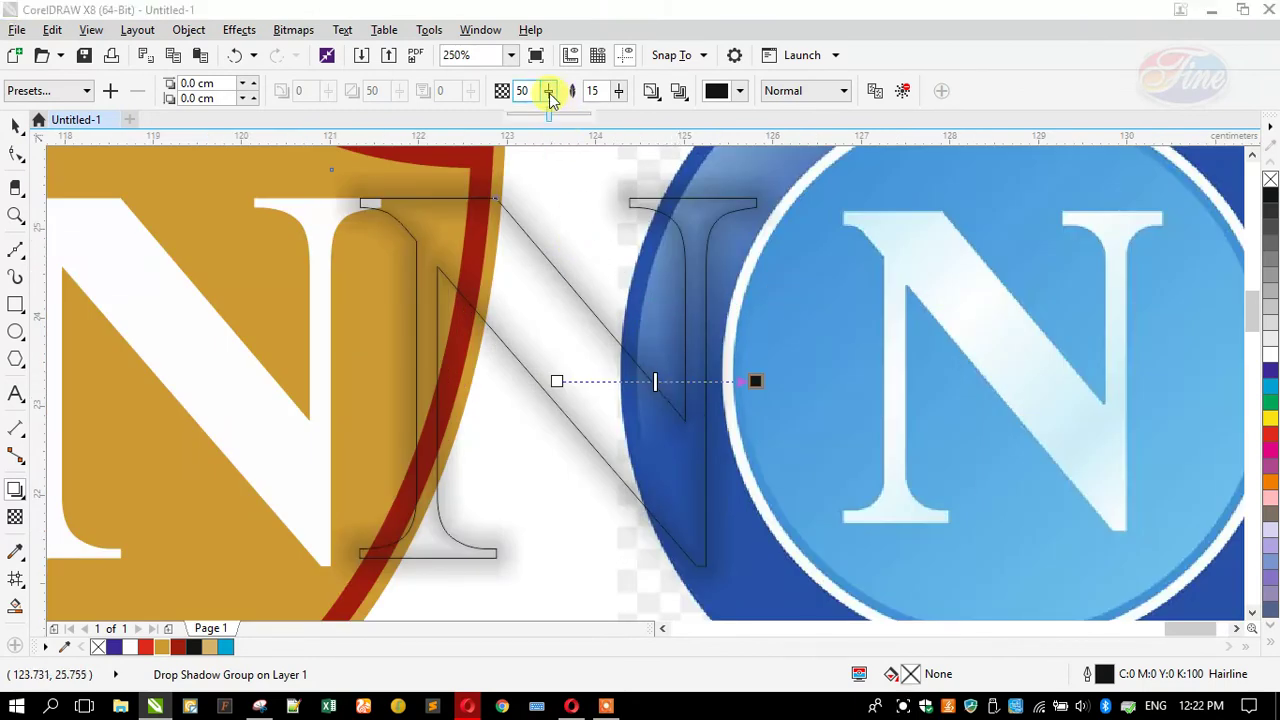
drag(593, 123, 604, 128)
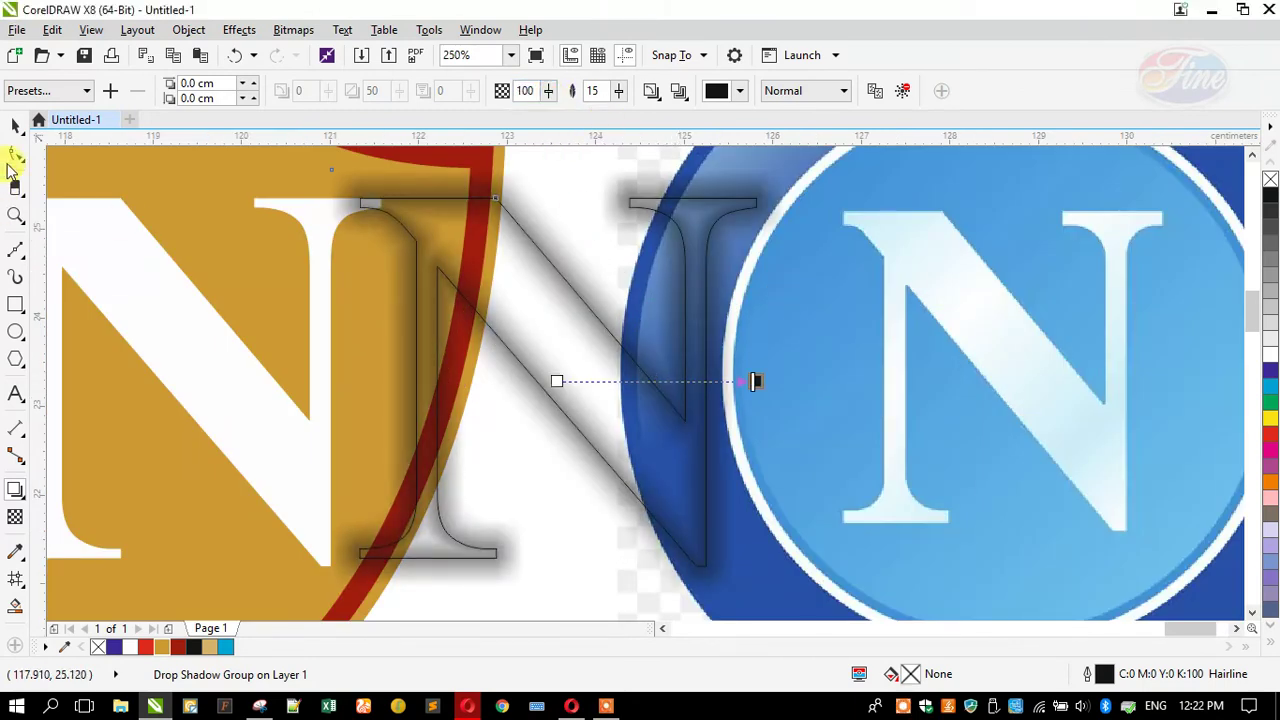
Break the outlined N's drop shadow group apart
click(26, 120)
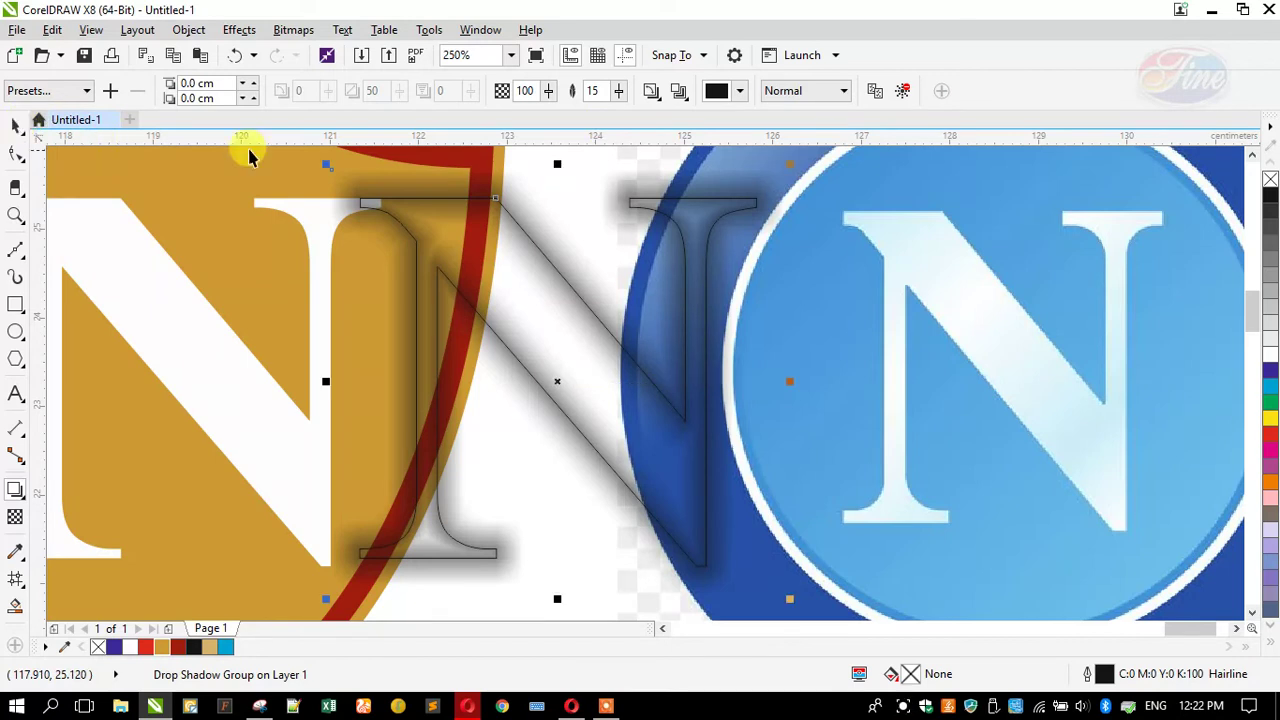
click(240, 30)
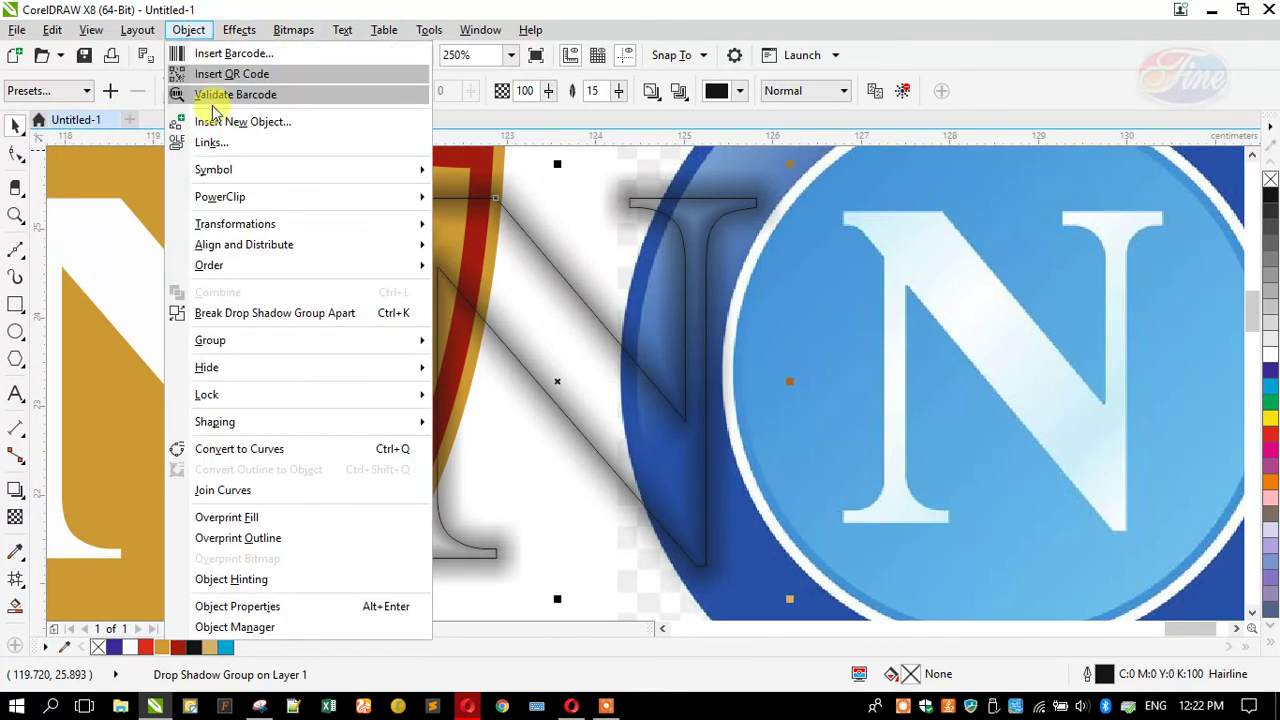
click(214, 314)
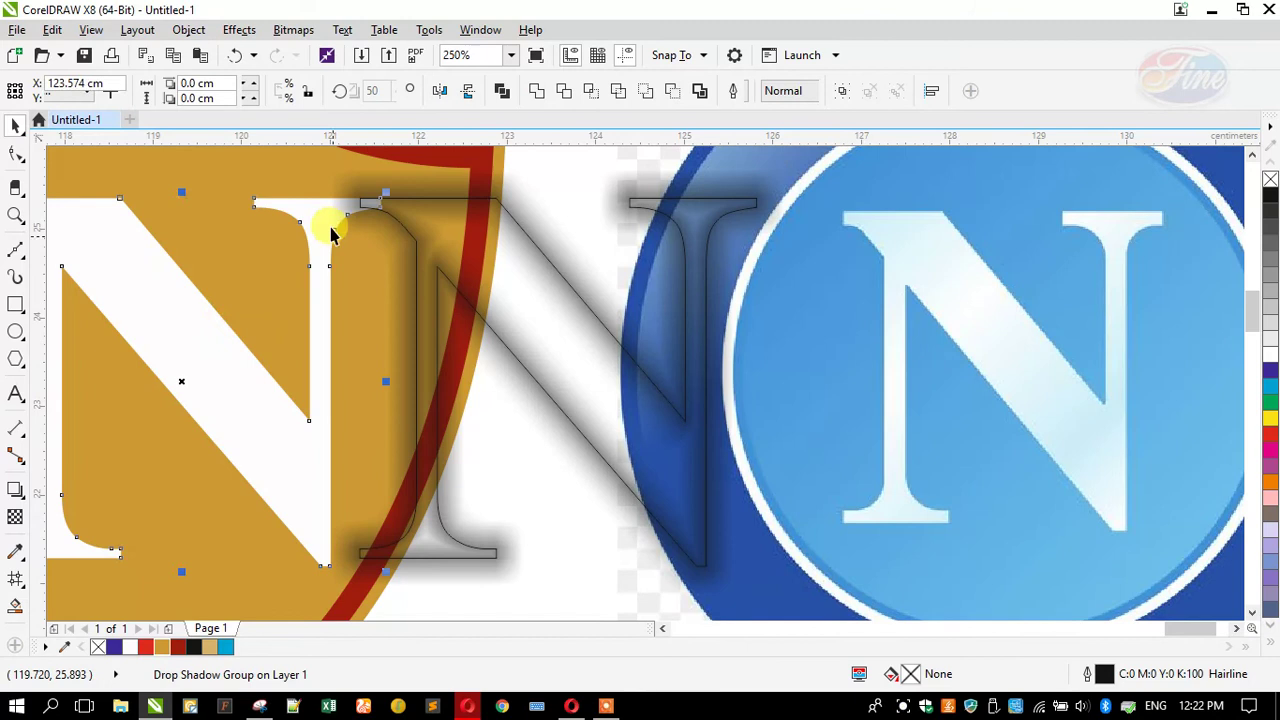
PowerClip the separated drop shadow inside the outlined N copy
click(379, 268)
click(380, 265)
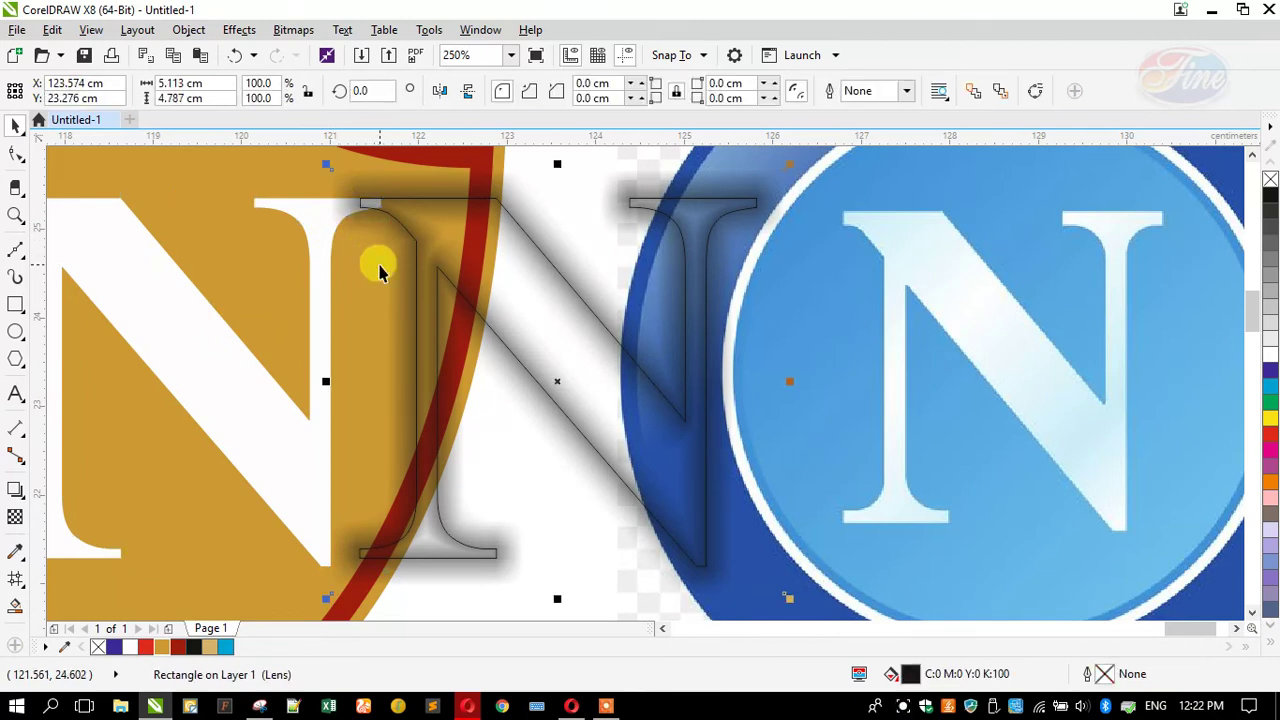
click(380, 265)
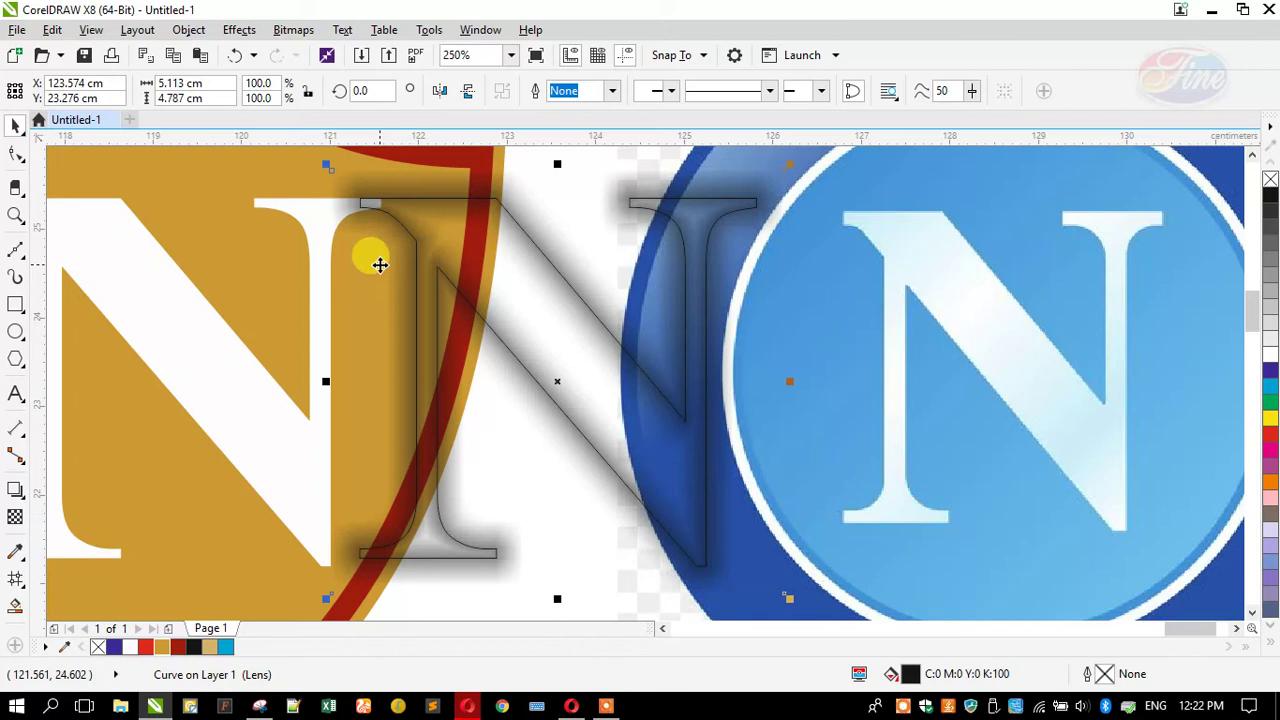
right_click(539, 223)
click(560, 183)
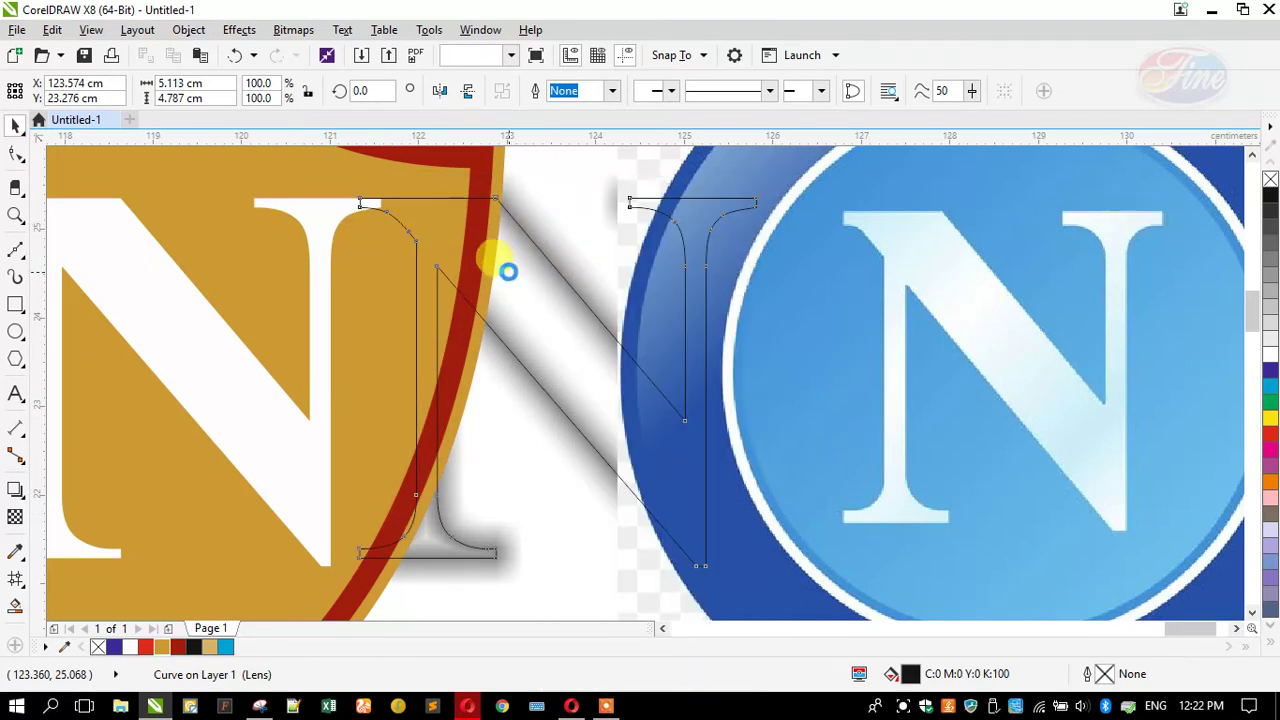
click(508, 271)
scroll(651, 243, down, 2)
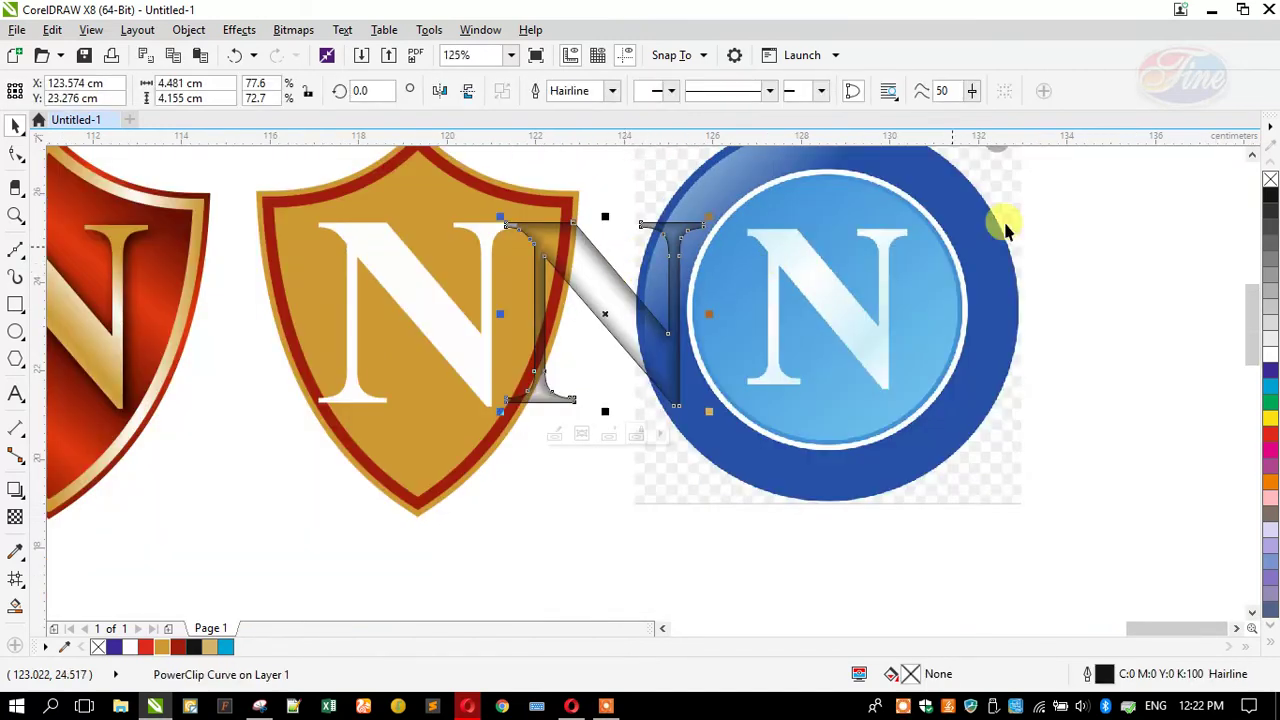
Remove the shadowed N copy's outline and centre it over the white N on the gold shield
right_click(1270, 180)
click(737, 243)
shift+click(441, 324)
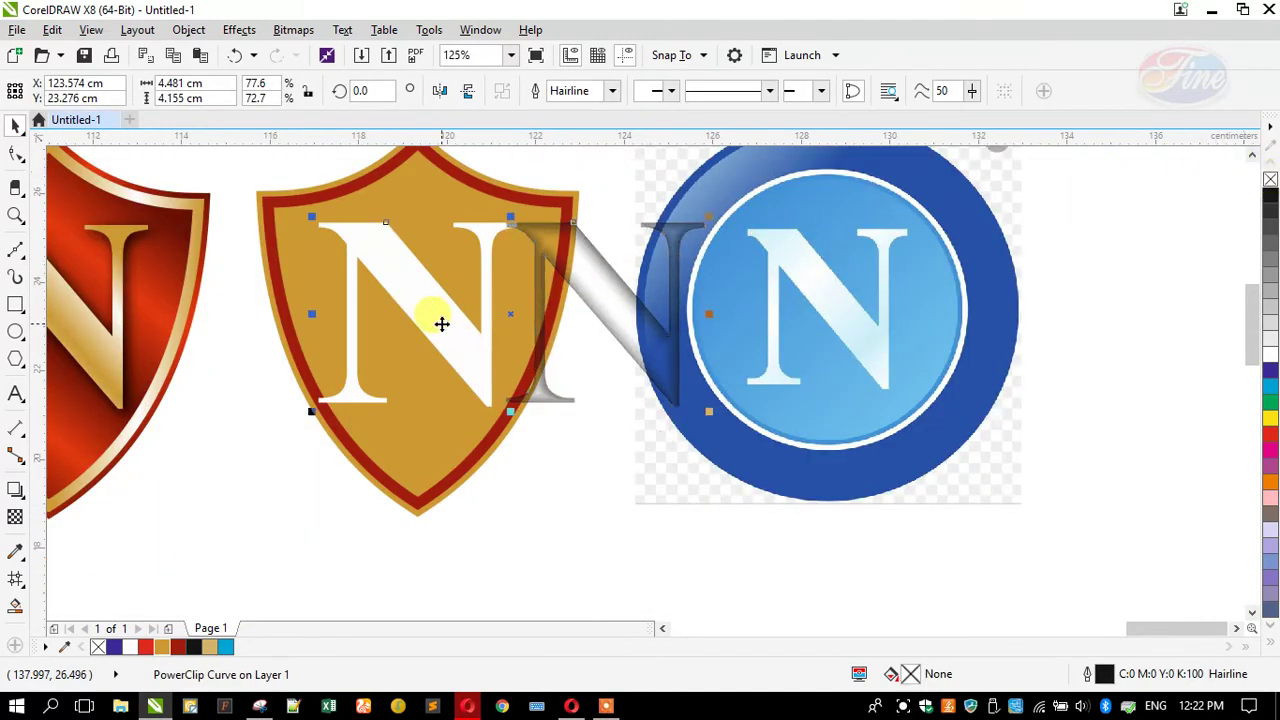
key(c)
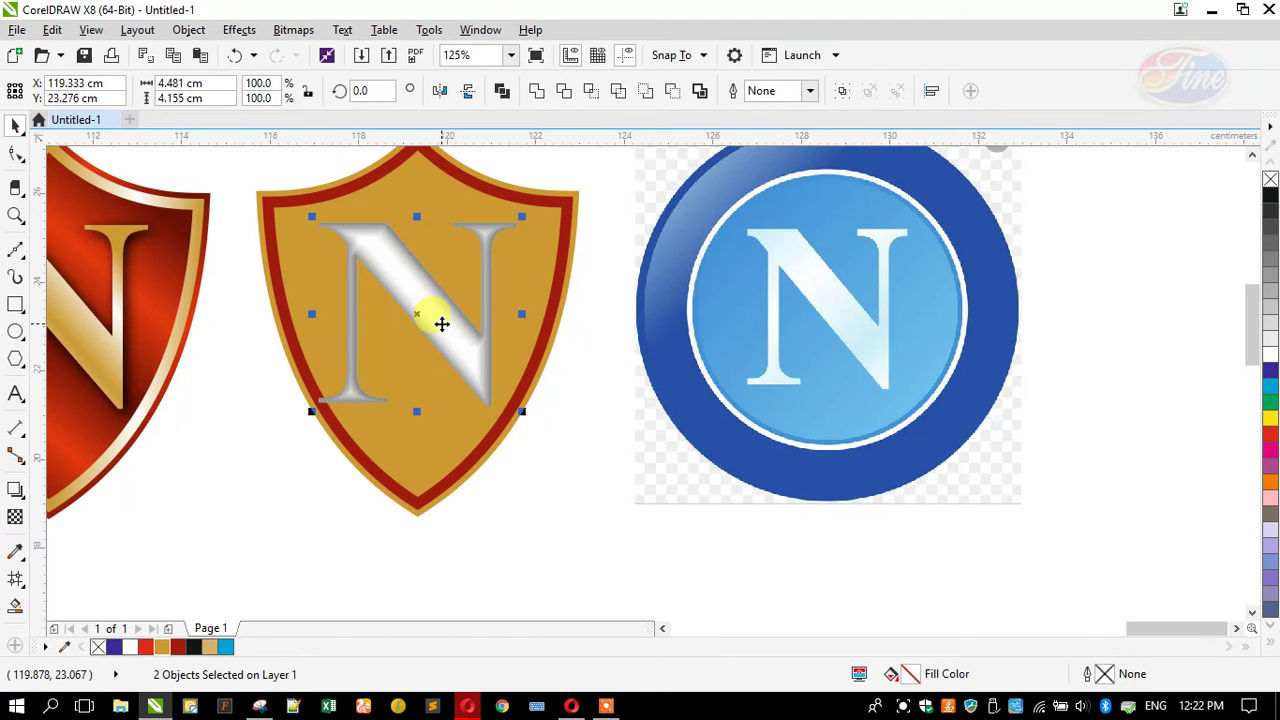
click(247, 375)
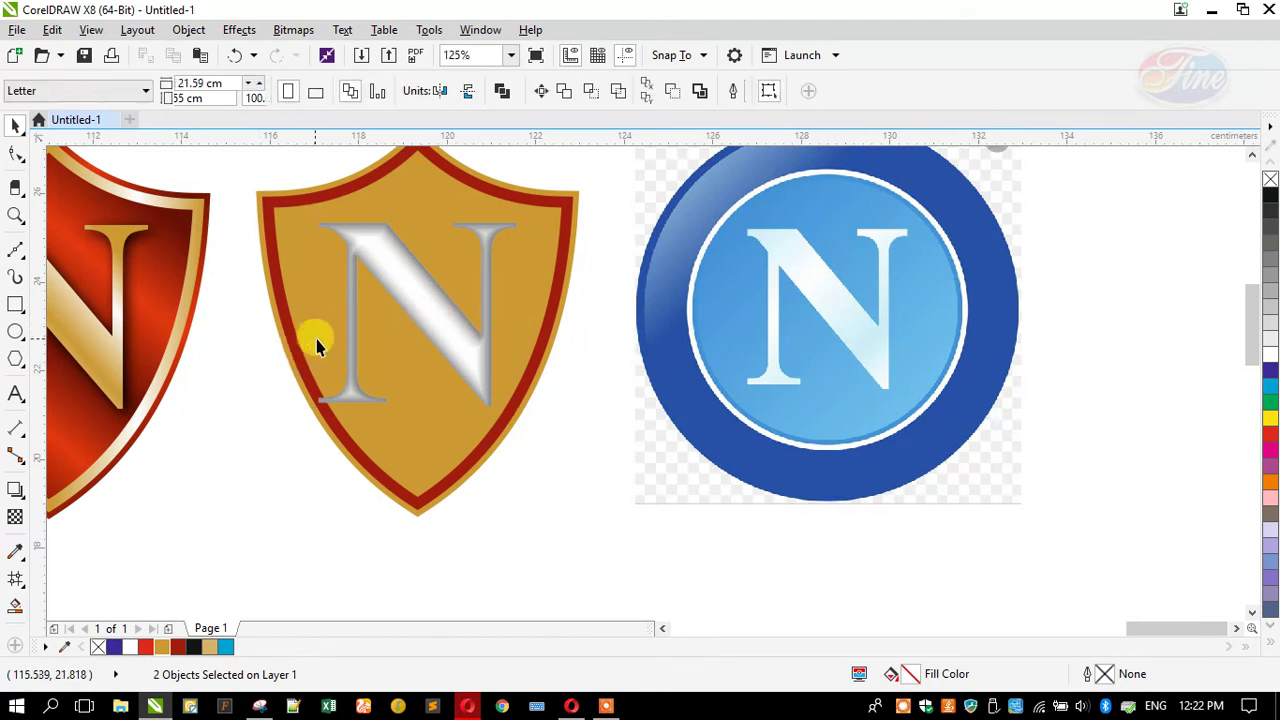
Fill the shadowed N on the gold shield with the dark red C7 M100 Y100 K35
click(397, 250)
scroll(411, 272, up, 1)
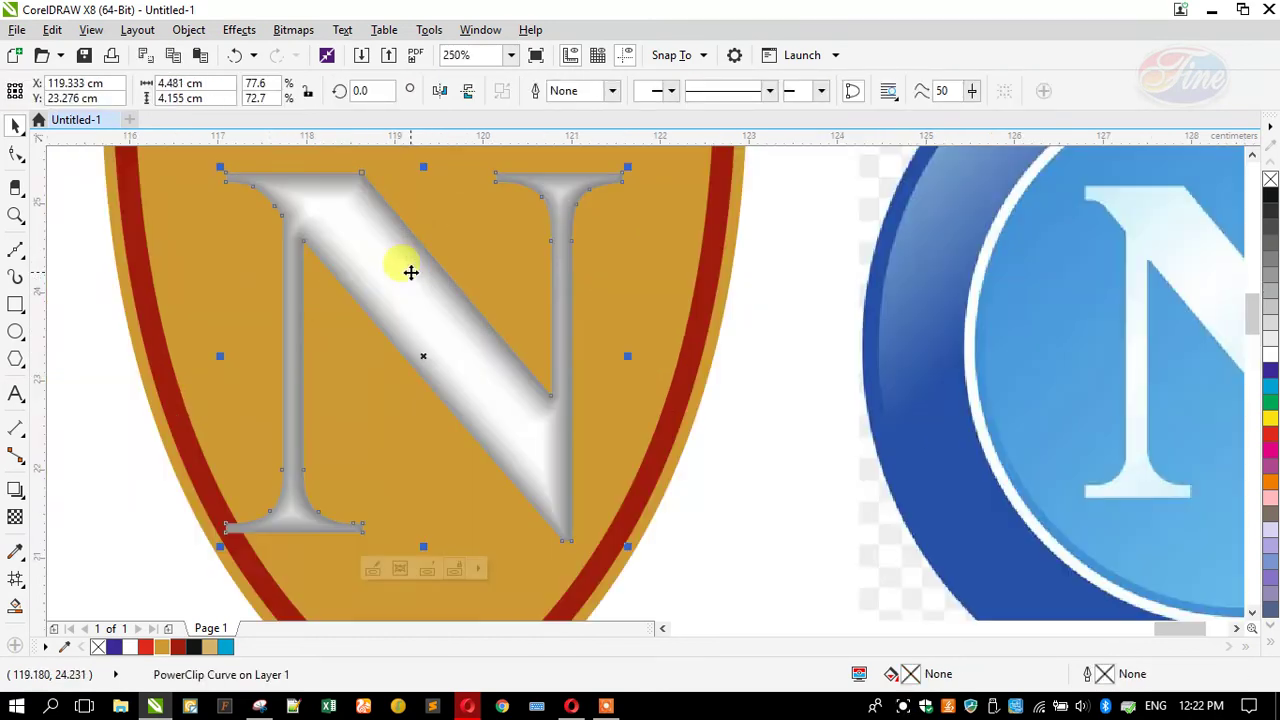
scroll(457, 294, down, 1)
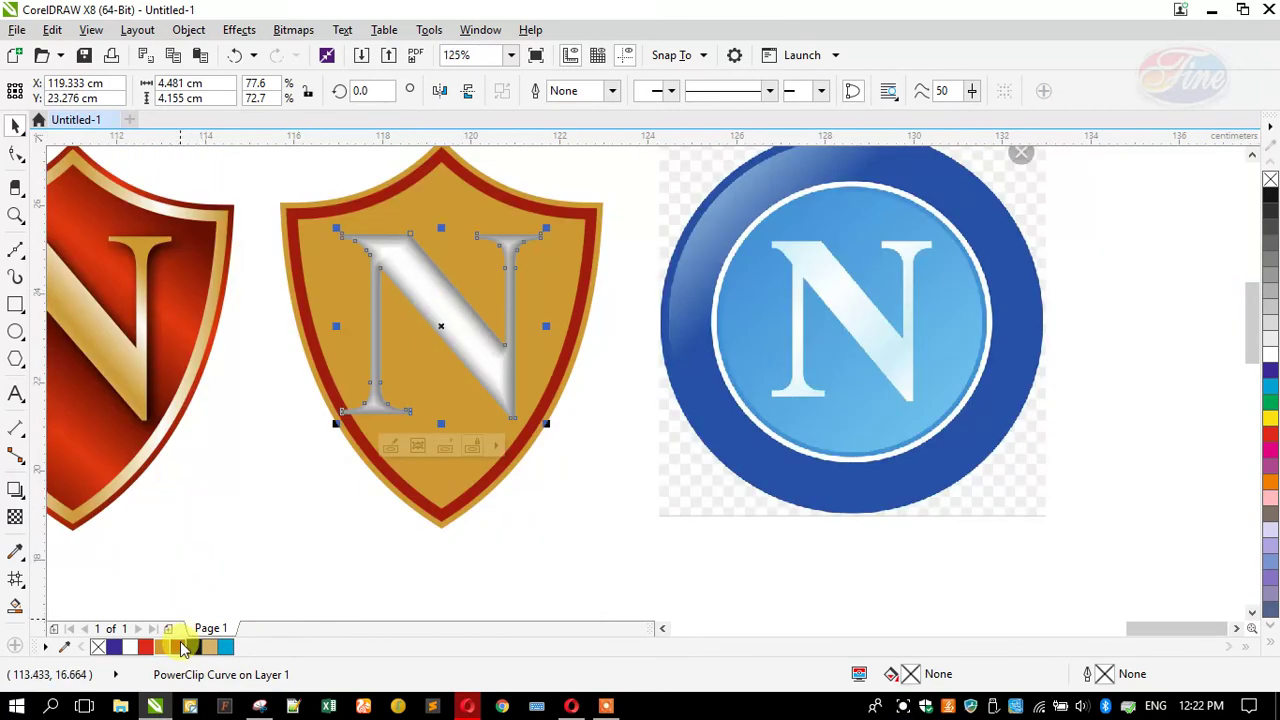
click(179, 645)
click(251, 515)
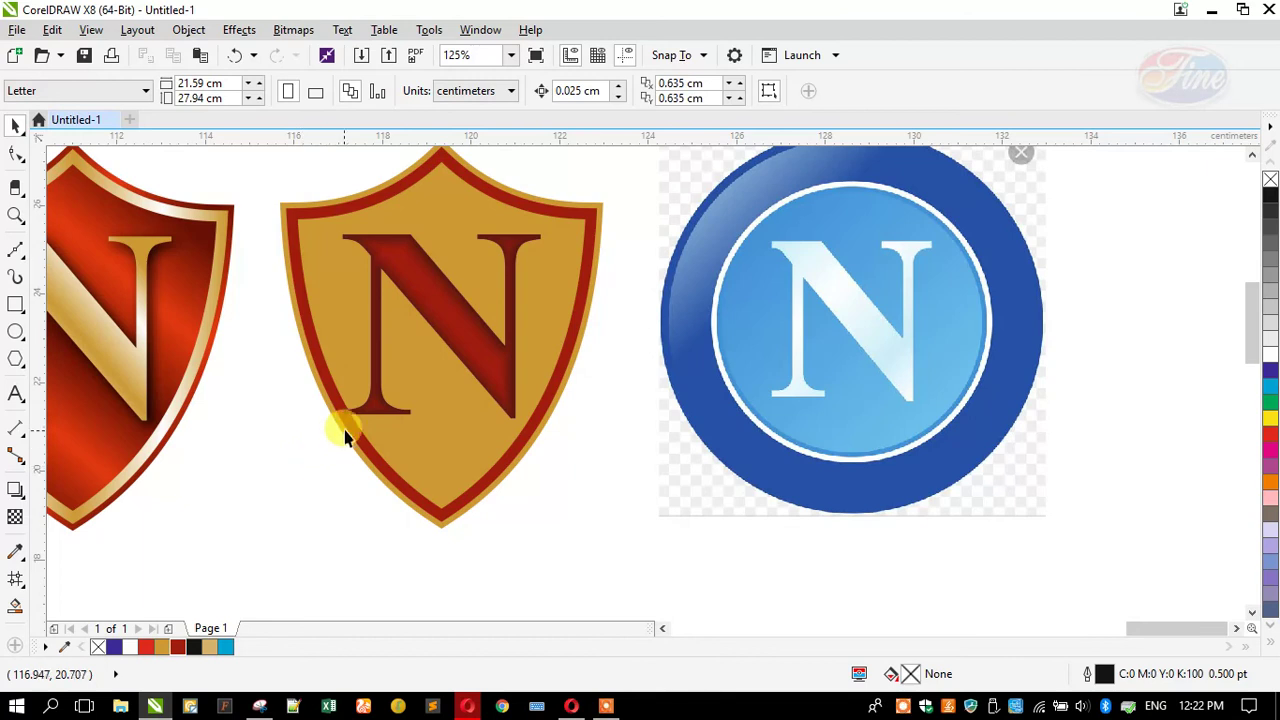
Try to fill the shield's red border with a colour sampled from the edge of the N's lower-left serif
scroll(345, 437, up, 4)
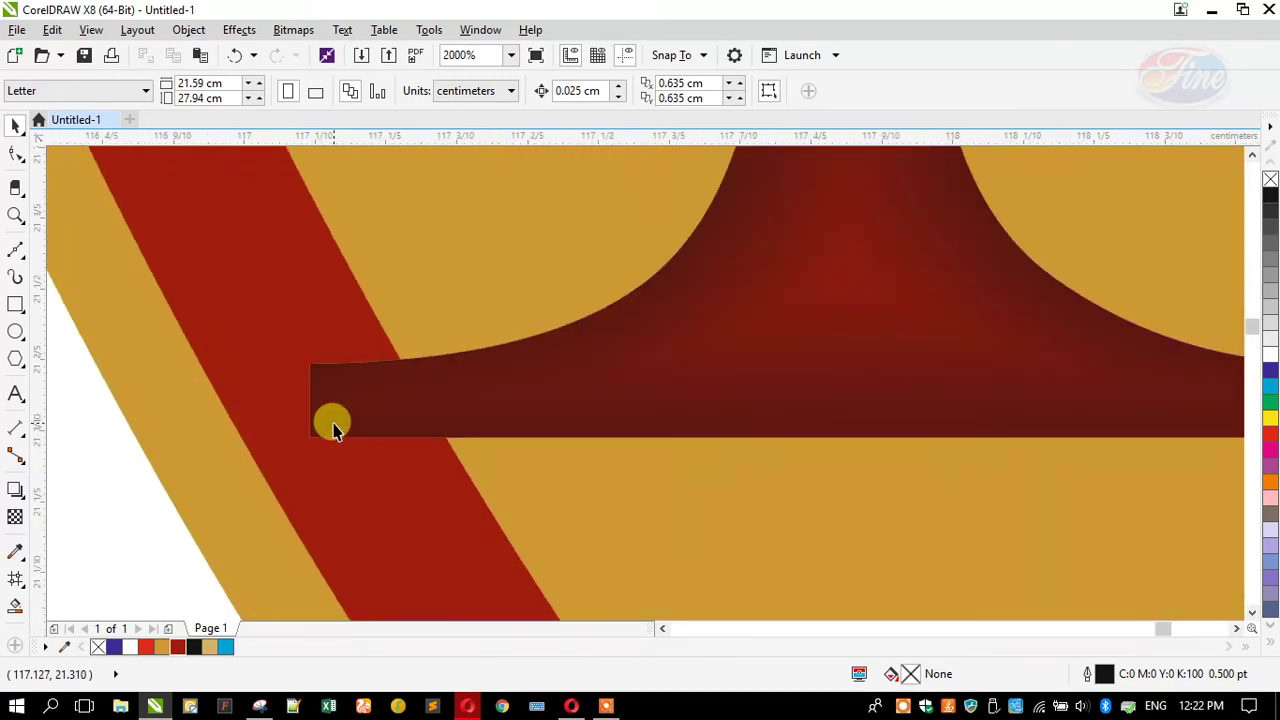
click(15, 551)
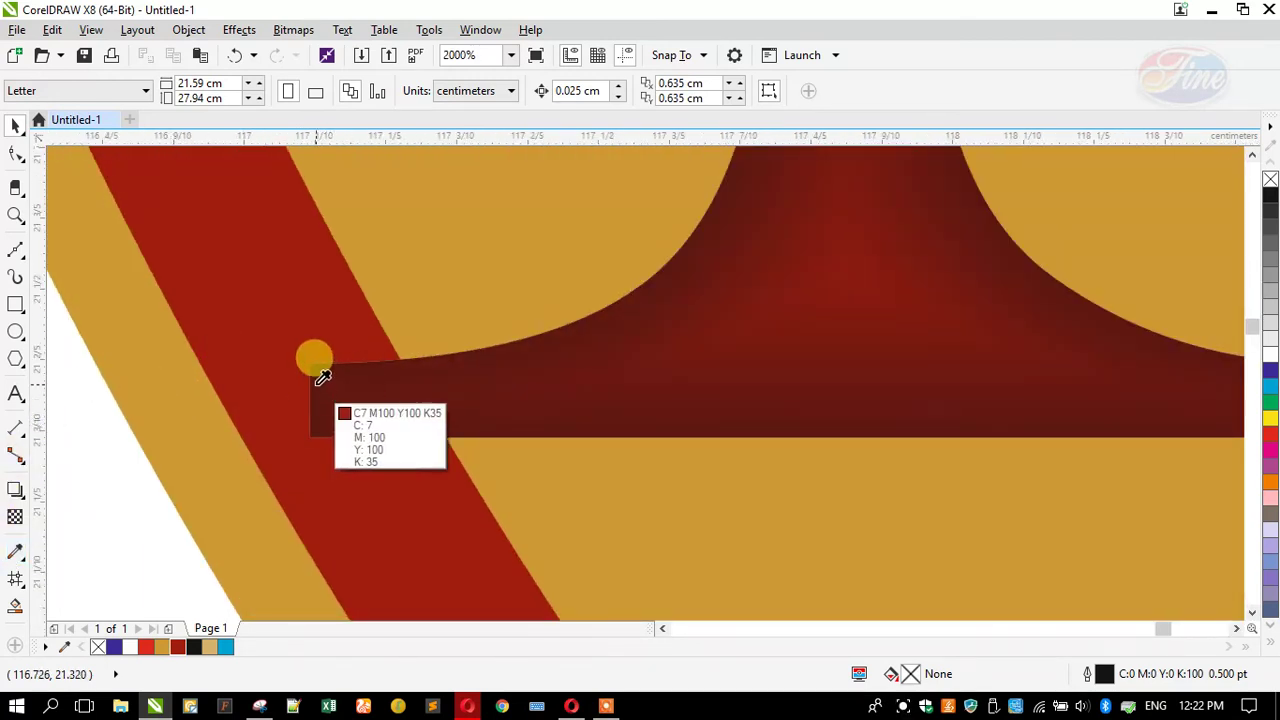
click(266, 369)
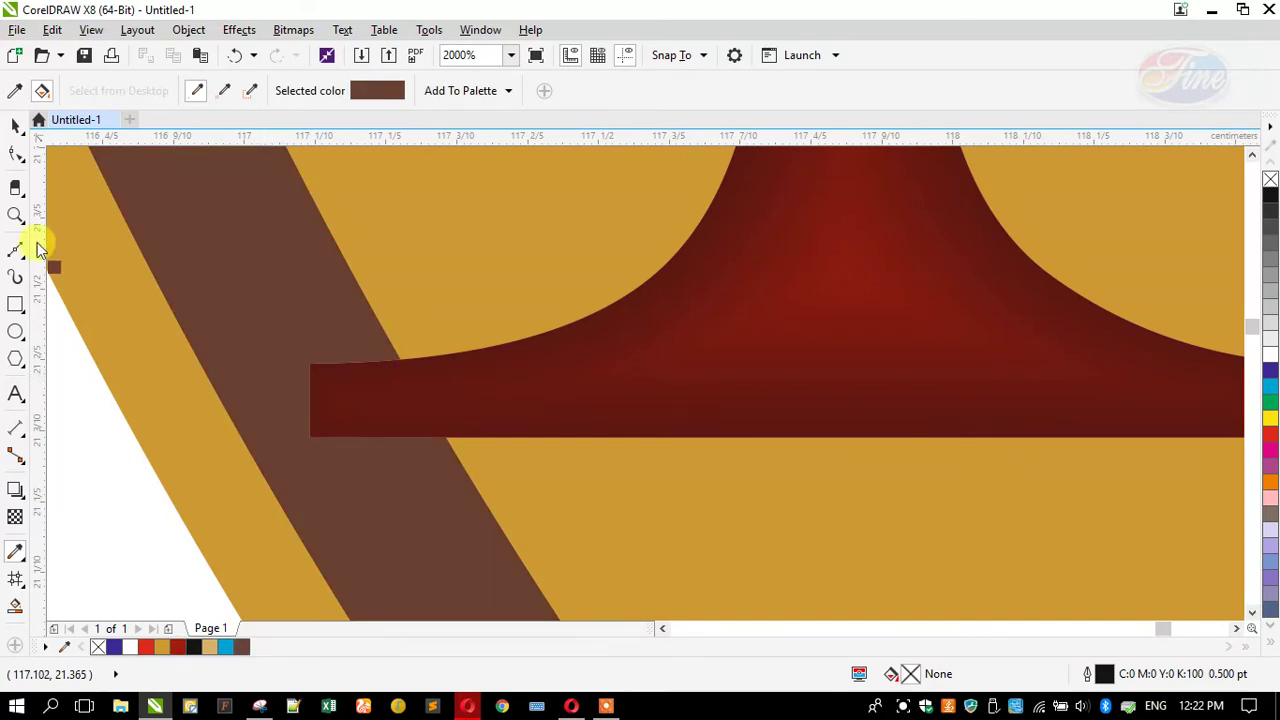
click(12, 127)
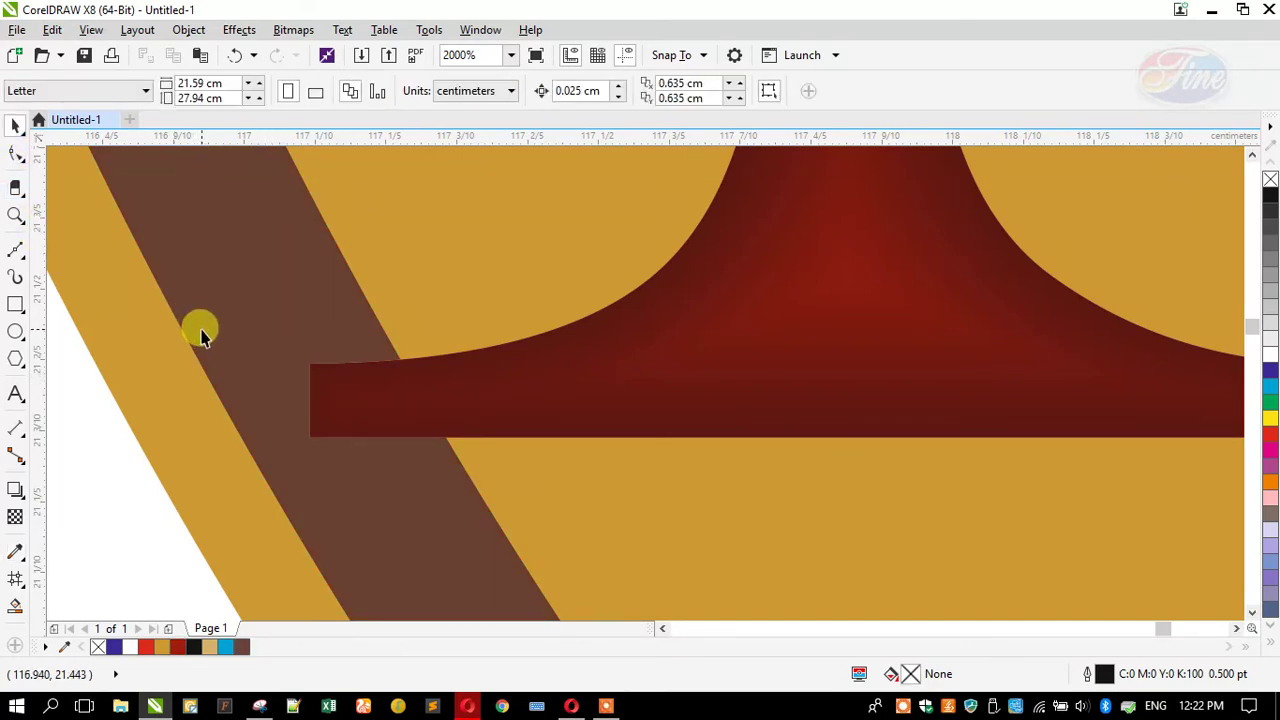
key(ctrl+z)
Add nodes where the dark red N's lower-left serif crosses the border and cut the serif off along the border's inner edge
click(420, 380)
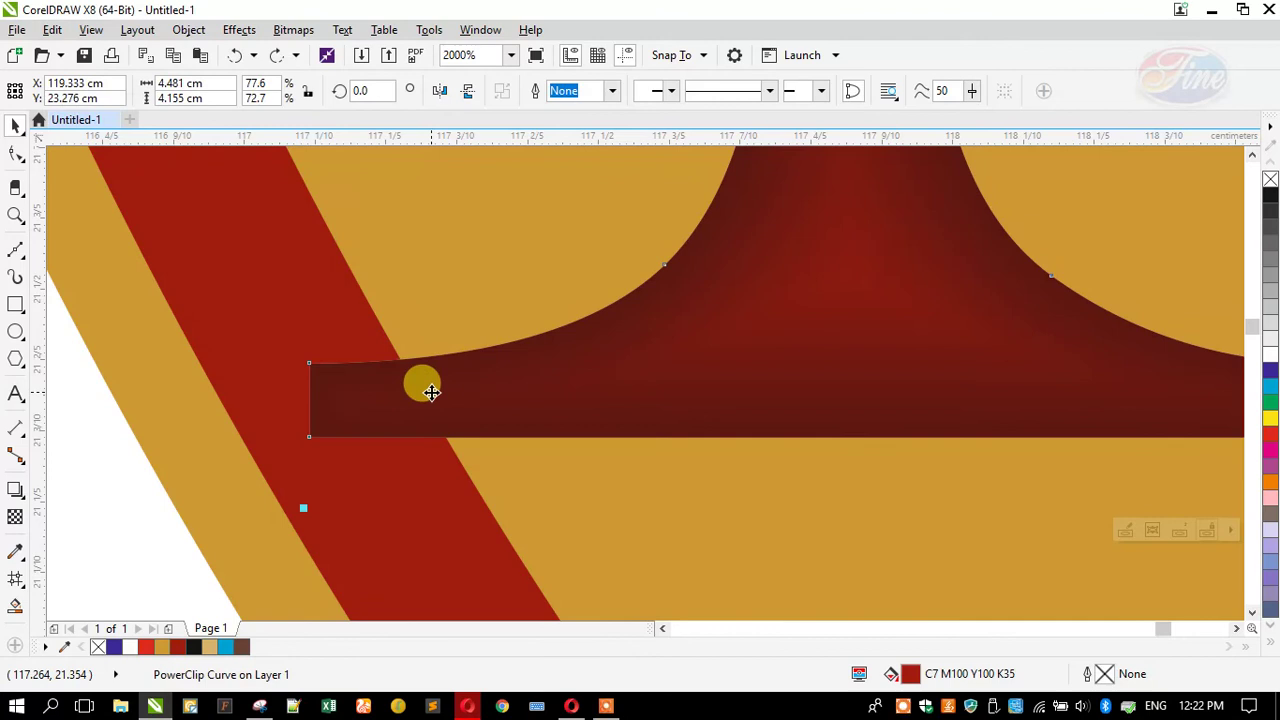
scroll(431, 392, up, 2)
click(16, 155)
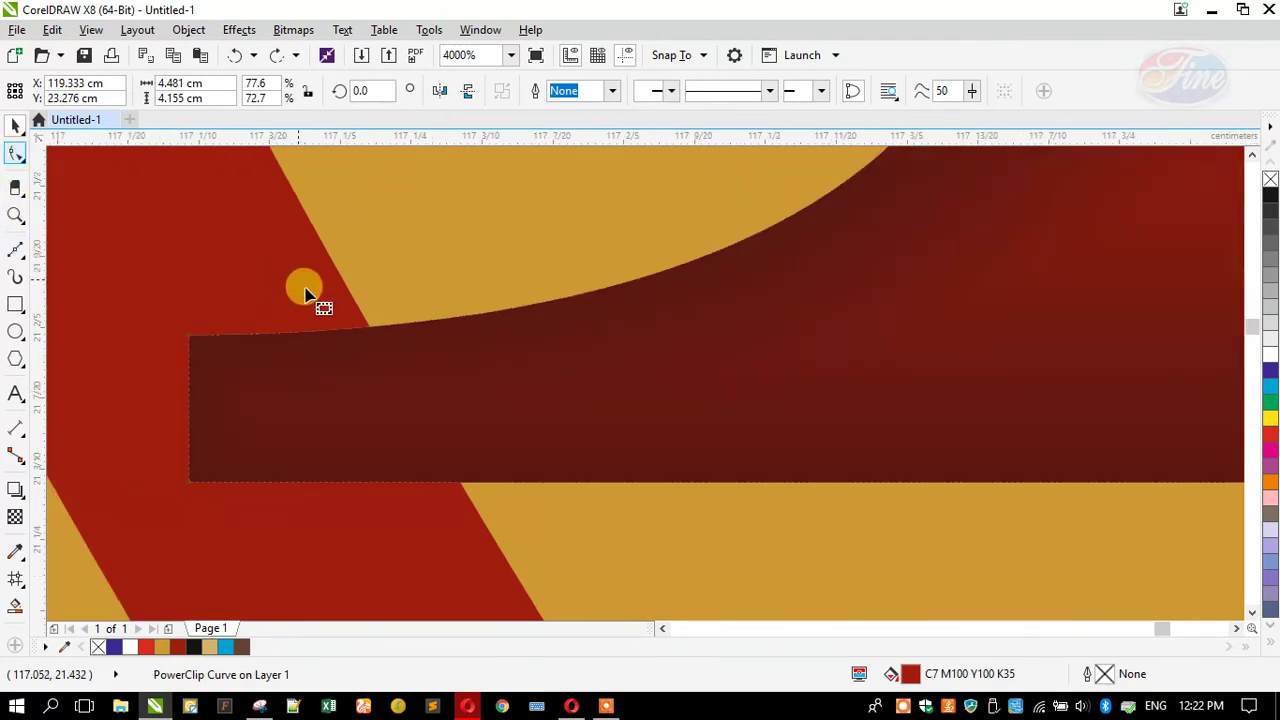
double_click(370, 332)
drag(188, 484, 455, 489)
click(460, 484)
drag(136, 299, 251, 382)
drag(291, 310, 468, 393)
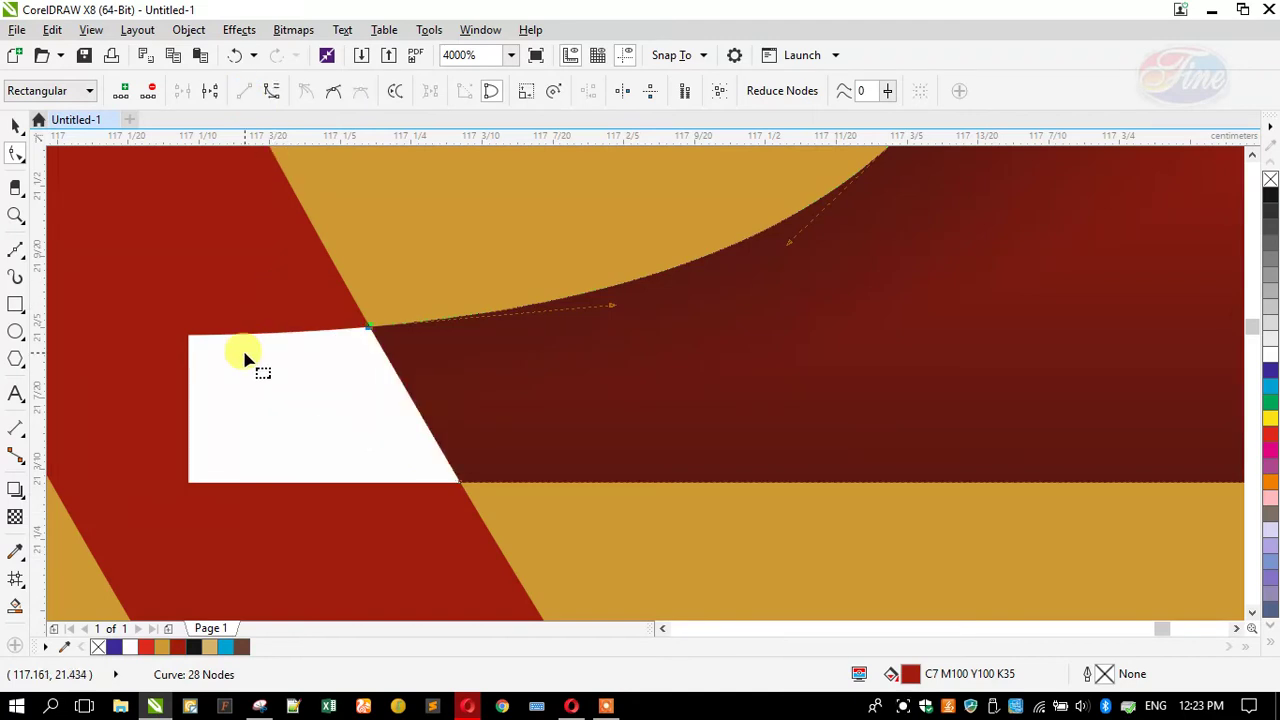
Trim the white N underneath to the same border edge by removing its corner node and straightening the serif's end segment
drag(187, 338, 372, 332)
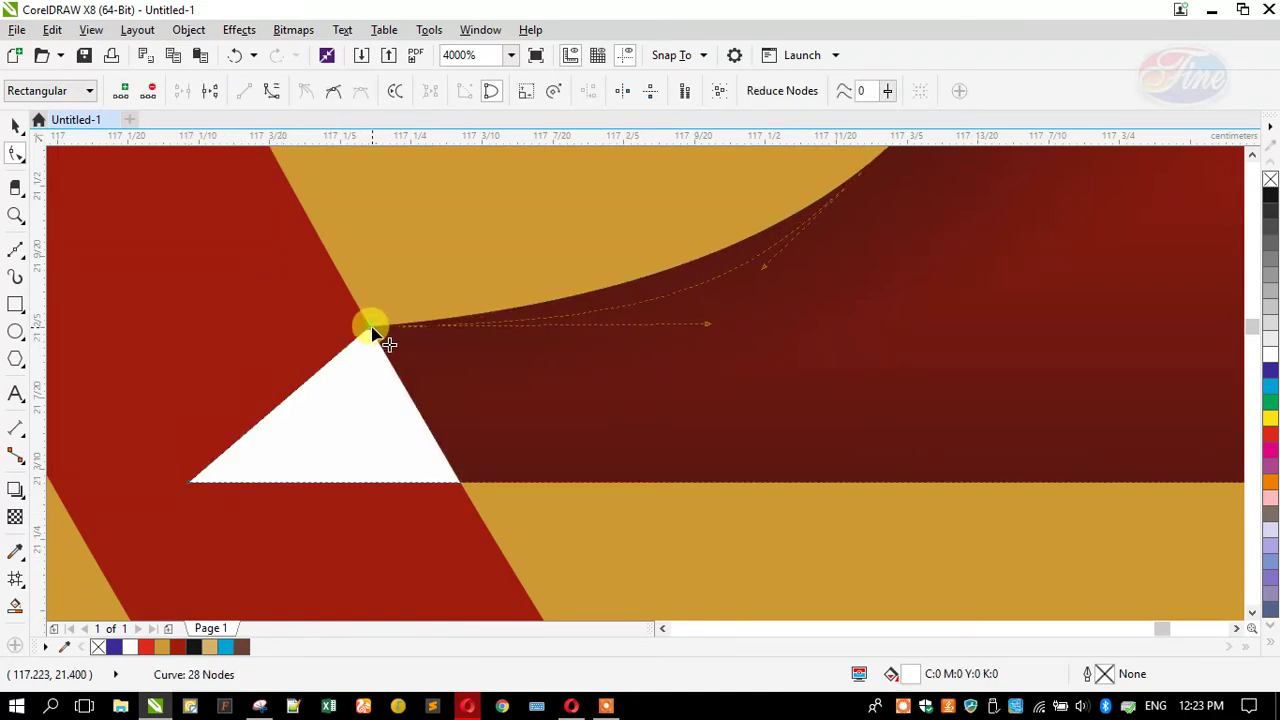
key(ctrl+z)
double_click(313, 332)
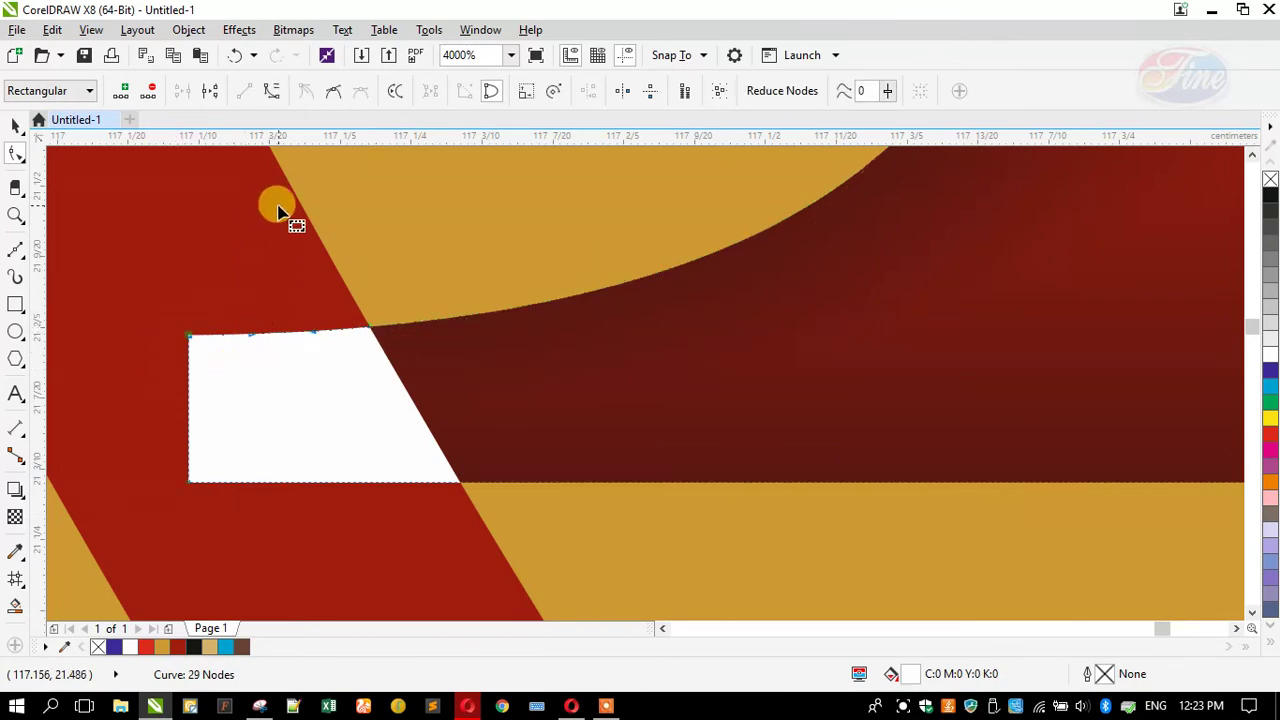
key(Delete)
drag(192, 490, 466, 487)
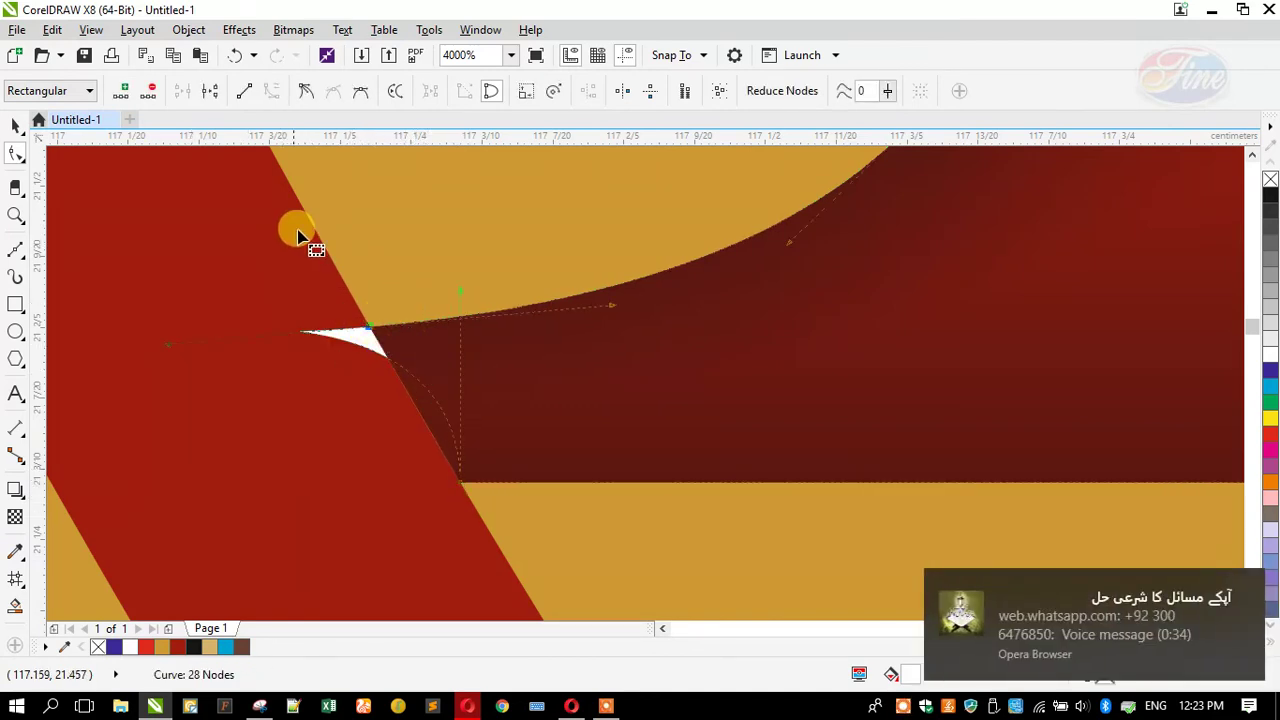
click(248, 92)
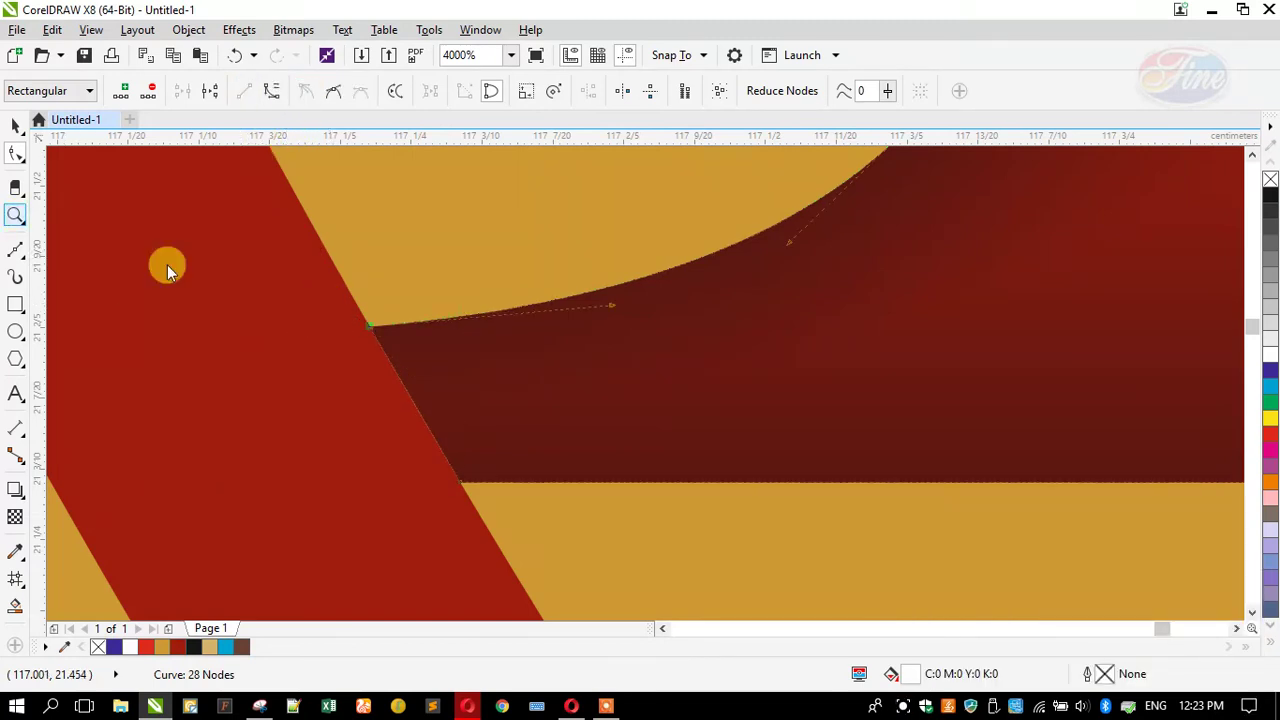
Examine the trimmed N within the whole gold shield beside the neighbouring logos
right_click(425, 318)
right_click(428, 328)
right_click(400, 314)
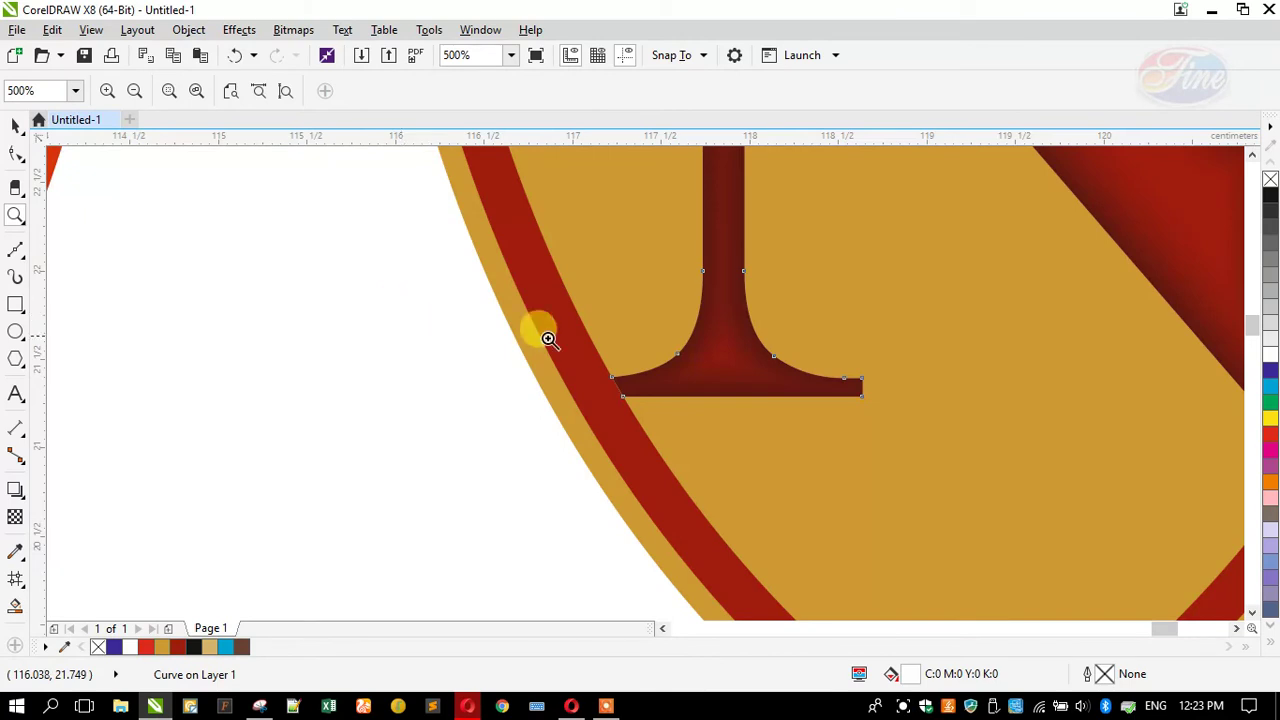
right_click(455, 330)
right_click(546, 355)
right_click(600, 330)
drag(716, 338, 831, 446)
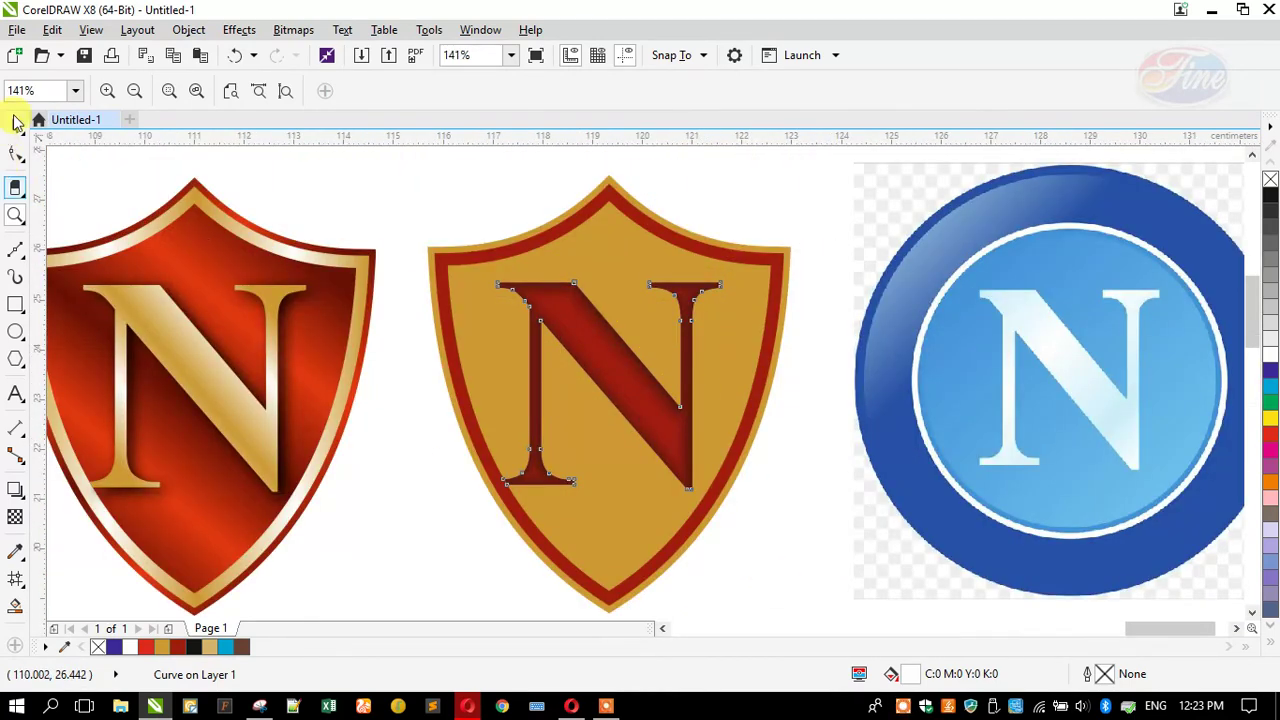
click(17, 125)
click(362, 178)
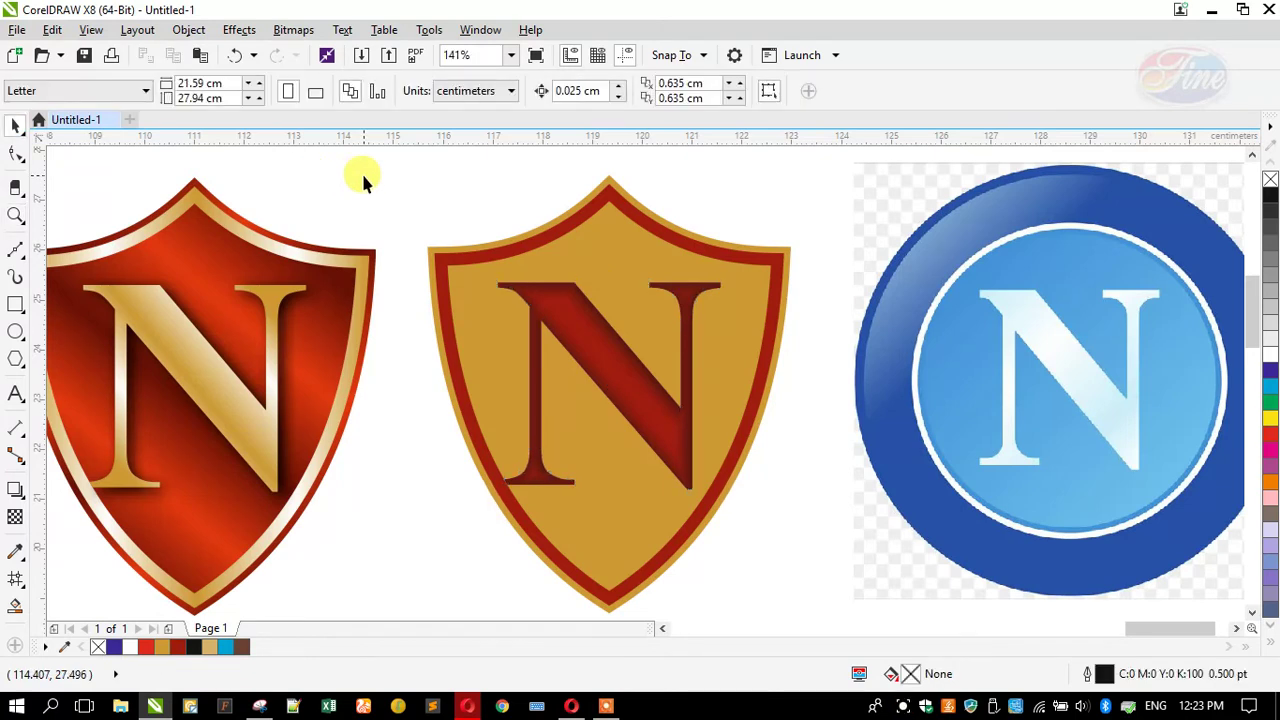
Try a diagonal linear transparency across the gold inner shield
click(470, 289)
click(15, 332)
scroll(530, 297, down, 2)
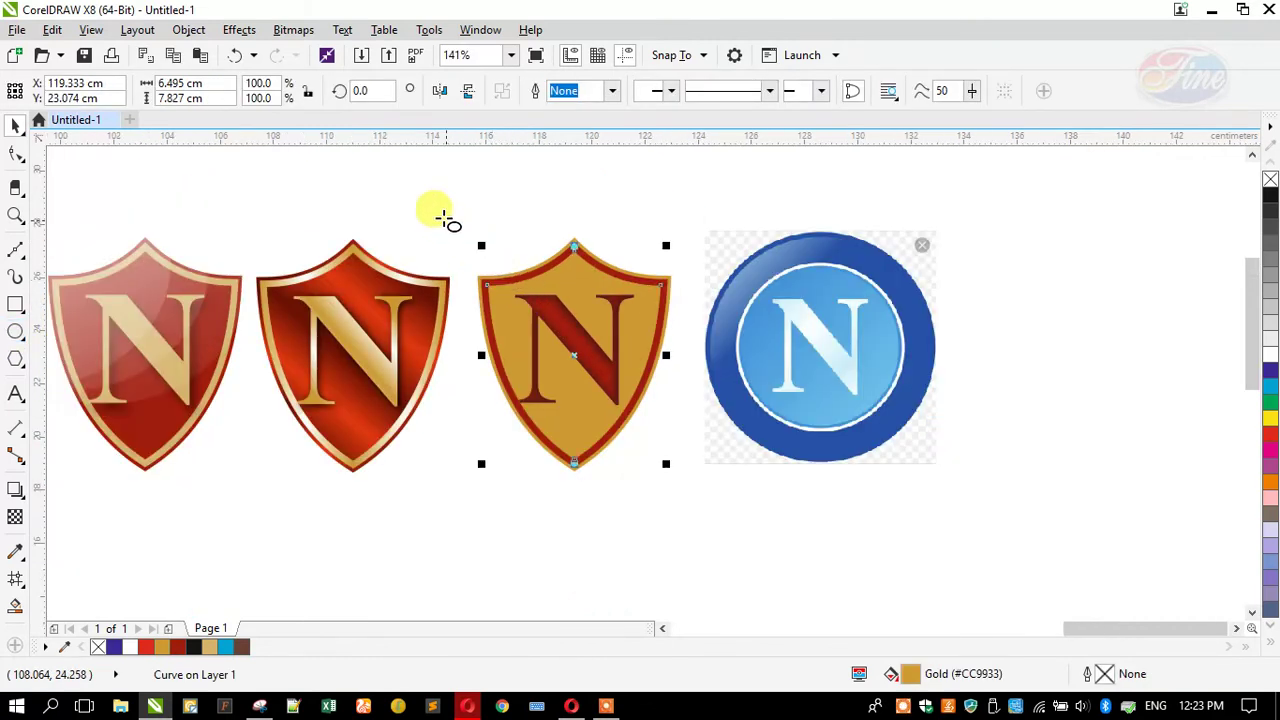
click(15, 516)
drag(490, 278, 629, 457)
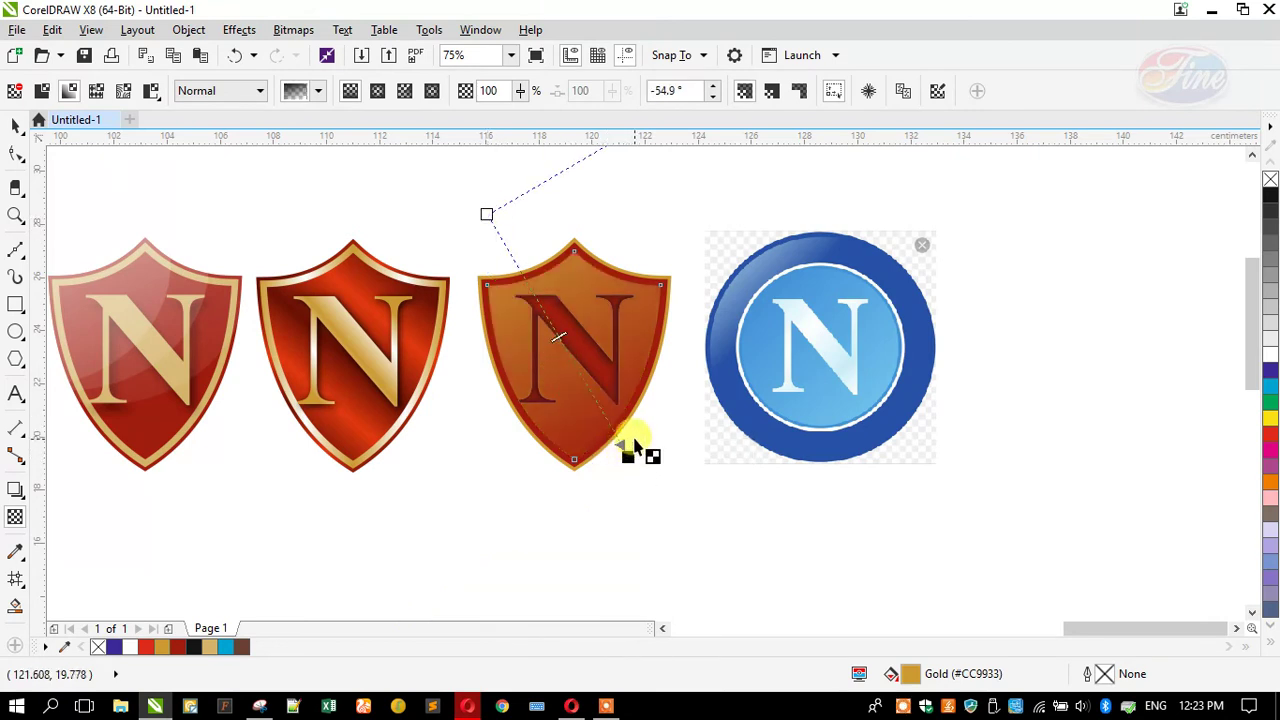
scroll(635, 442, up, 1)
scroll(620, 466, down, 1)
scroll(504, 392, up, 1)
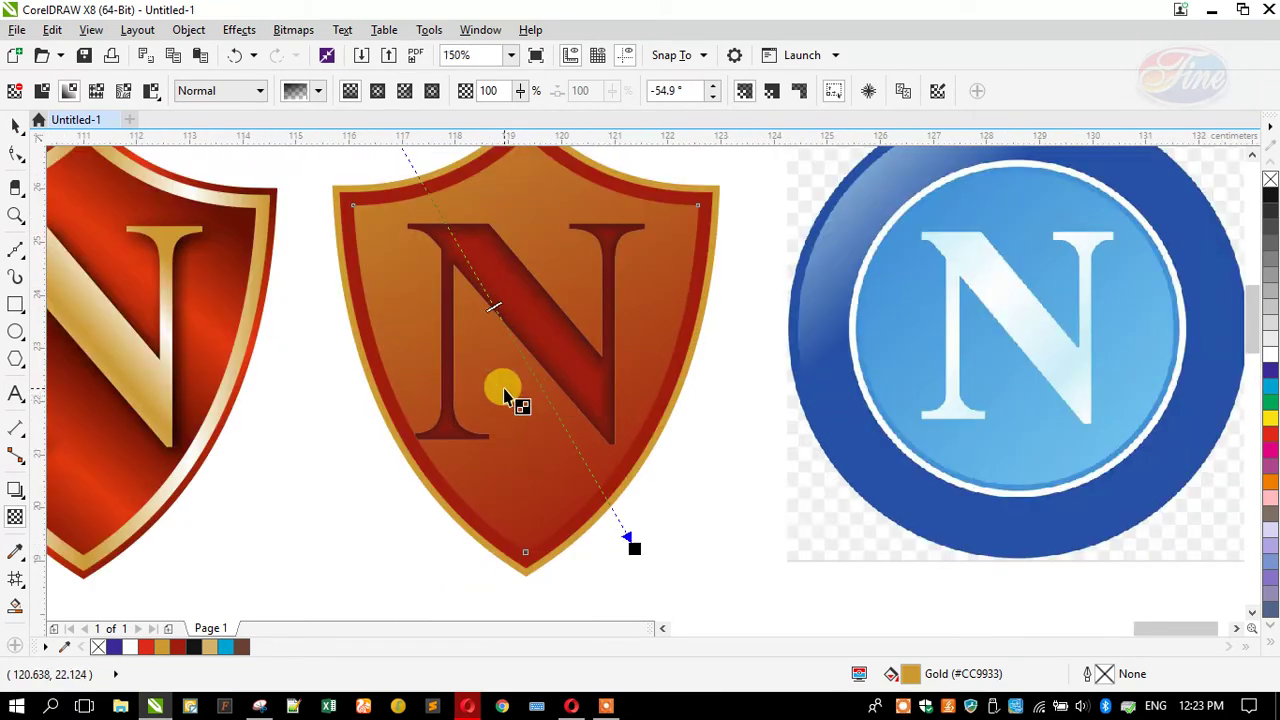
click(14, 130)
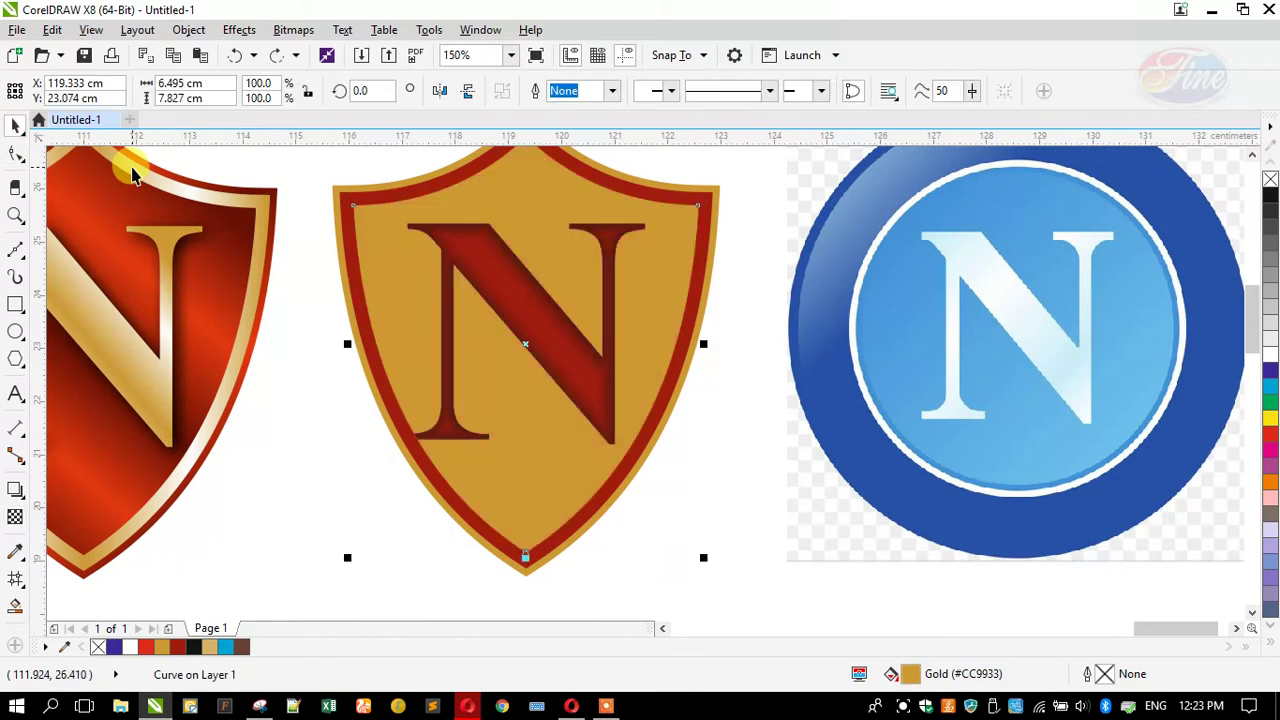
Give the gold inner shield a vertical linear fountain fill from white at its top to gold at its bottom point
key(F11)
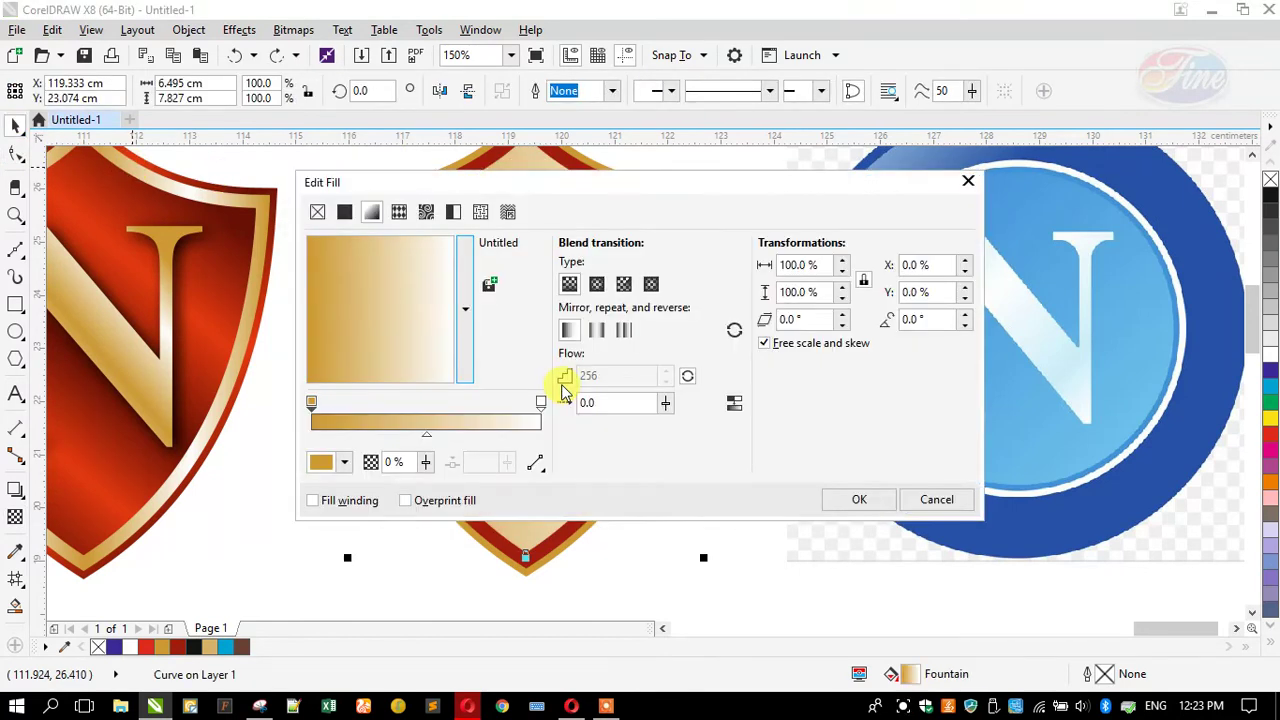
drag(440, 200, 911, 194)
drag(796, 315, 834, 291)
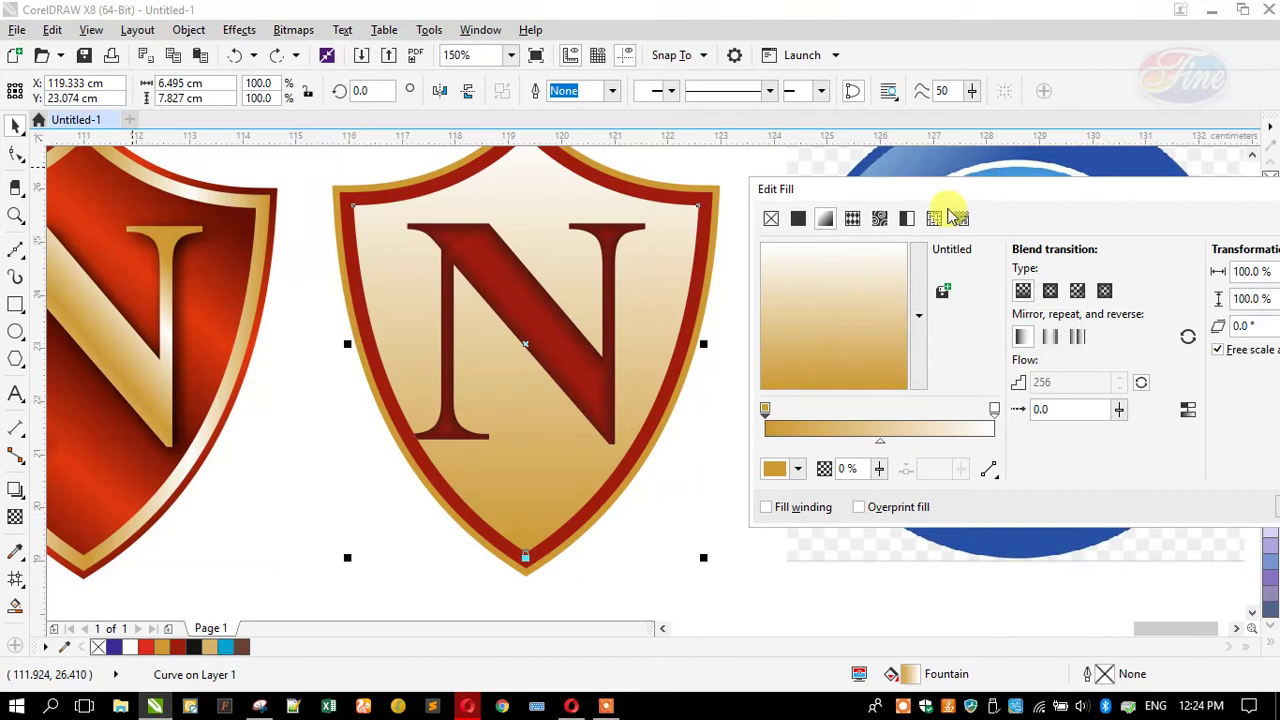
drag(937, 203, 866, 191)
click(1195, 475)
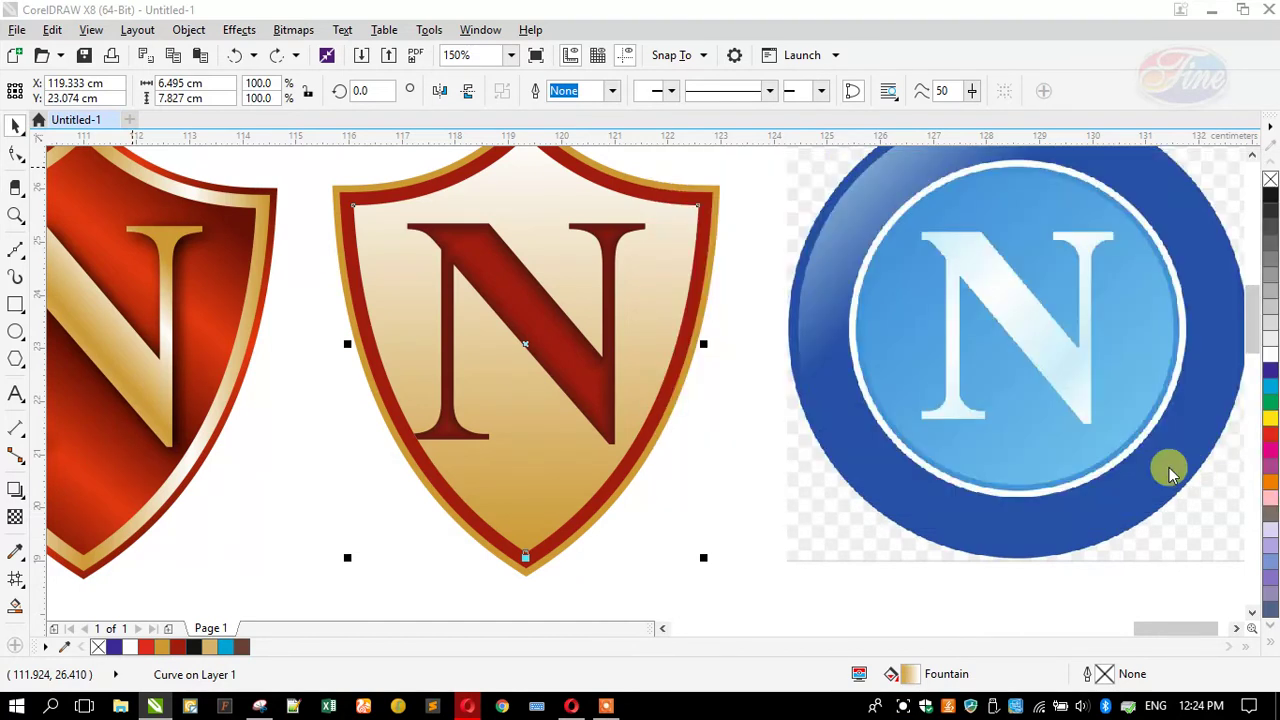
Give the dark red border of the gold shield a linear fountain fill, sampling its end colour from the N's upper serif
click(367, 198)
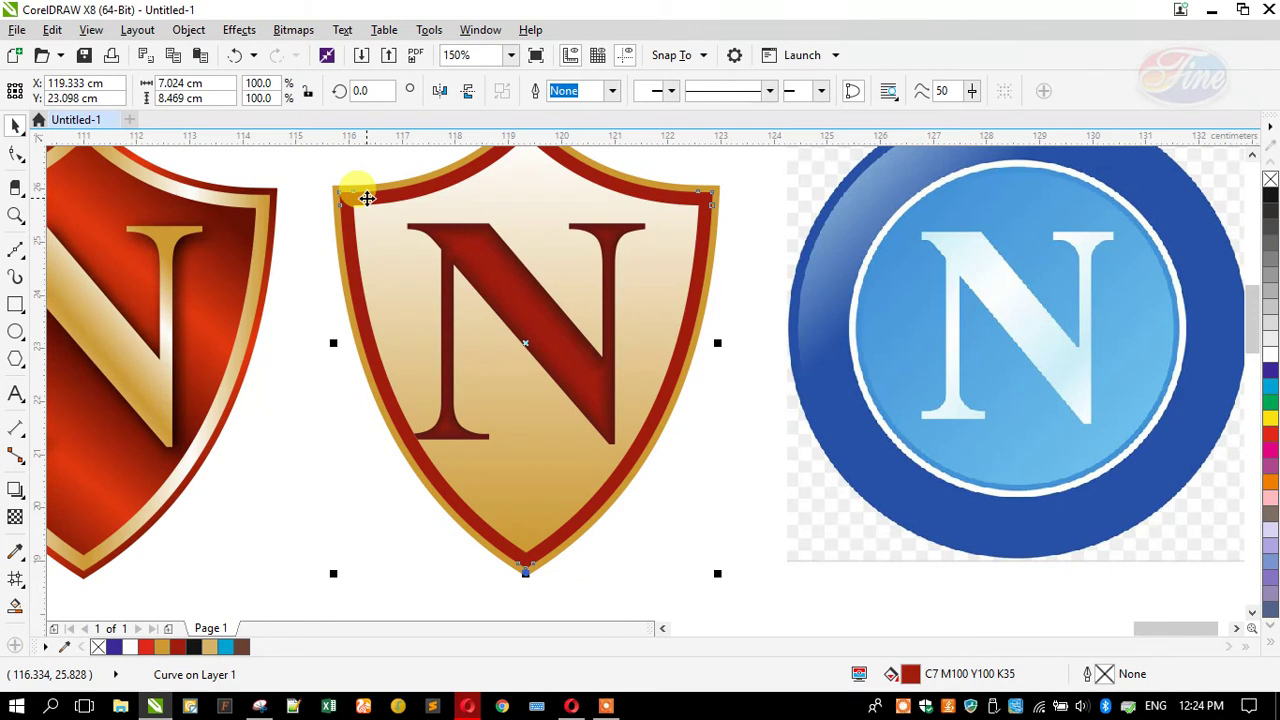
key(F11)
drag(409, 180, 830, 189)
click(947, 406)
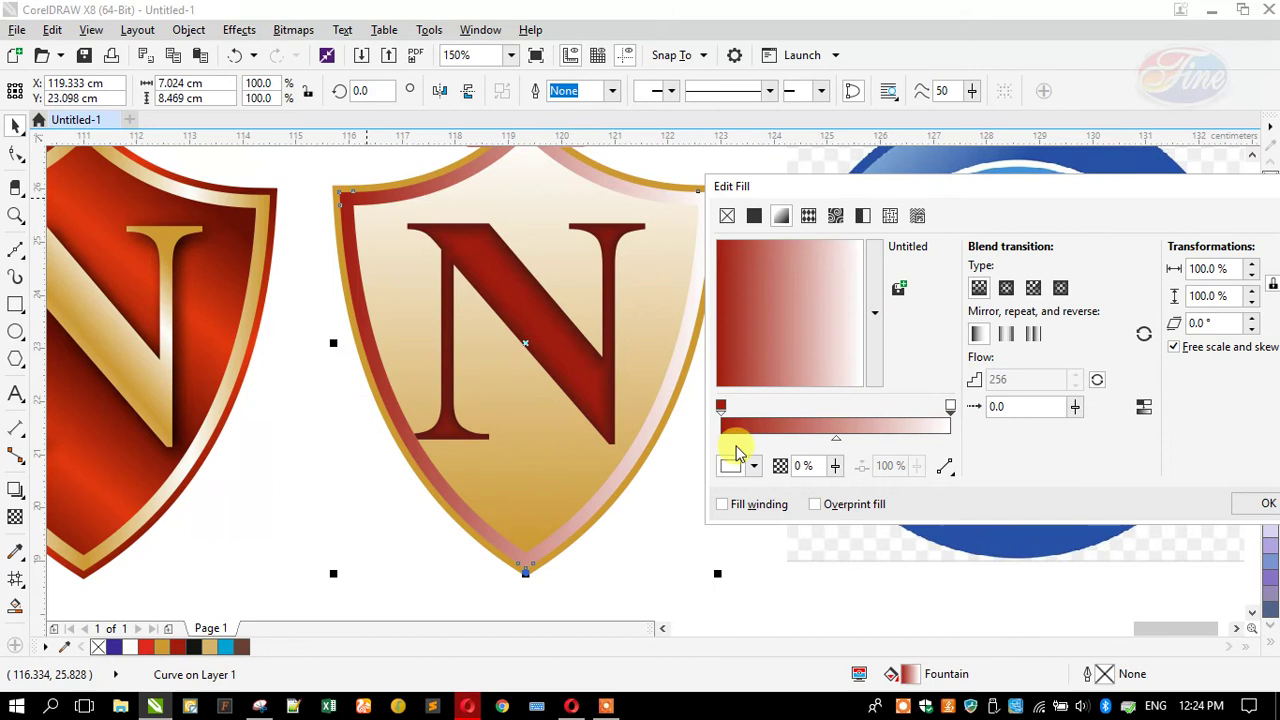
click(729, 466)
click(794, 260)
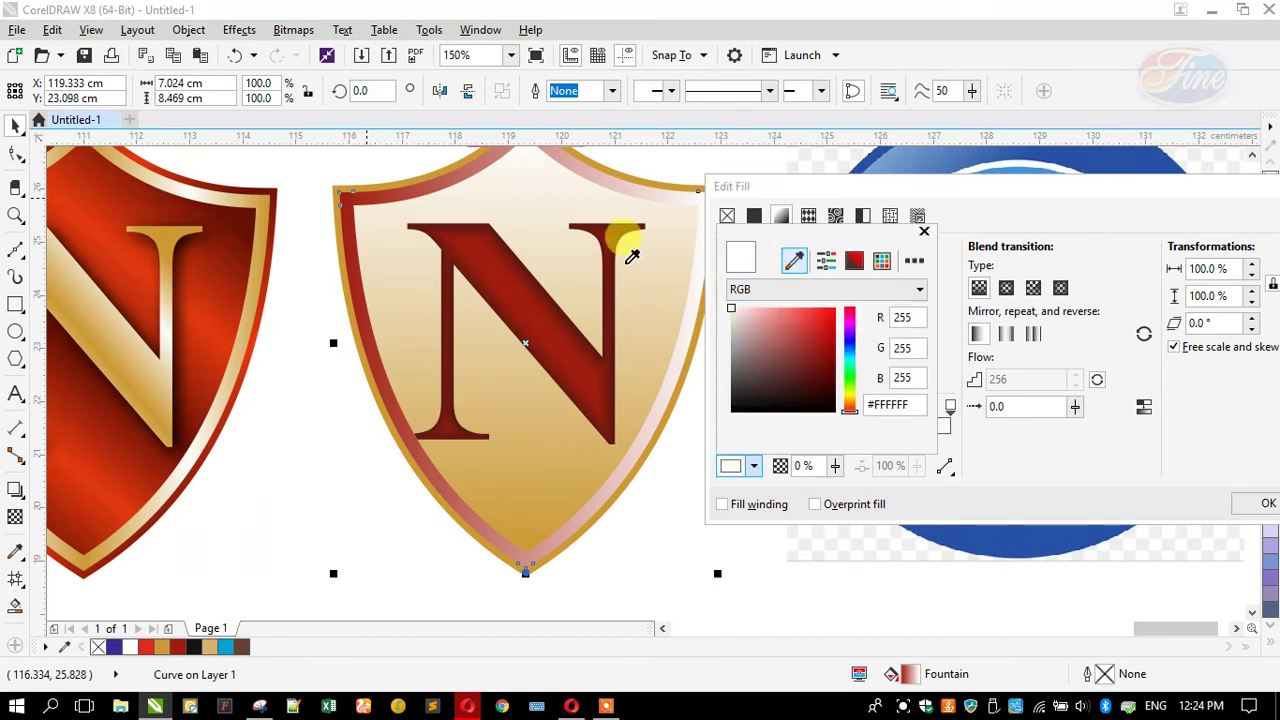
click(603, 227)
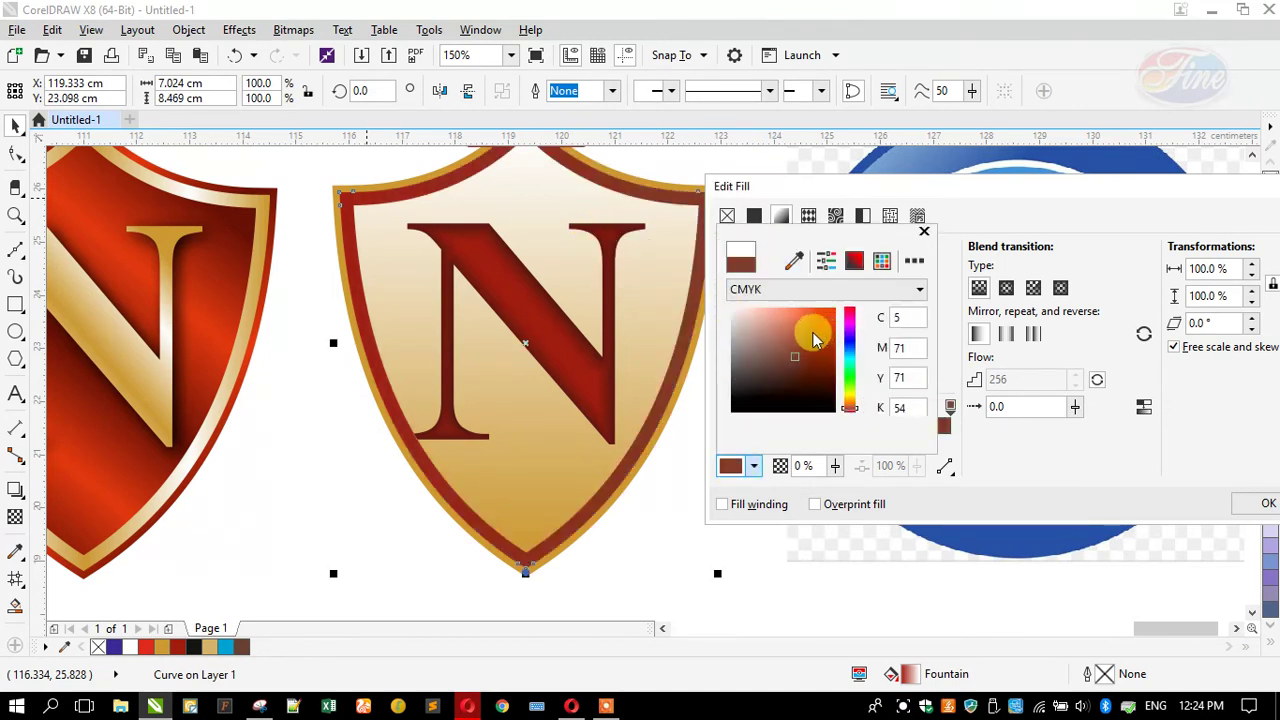
click(924, 231)
Add a middle colour node of C0 M87 Y100 K0 to the border's gradient and angle the gradient diagonally at about 156°
double_click(836, 422)
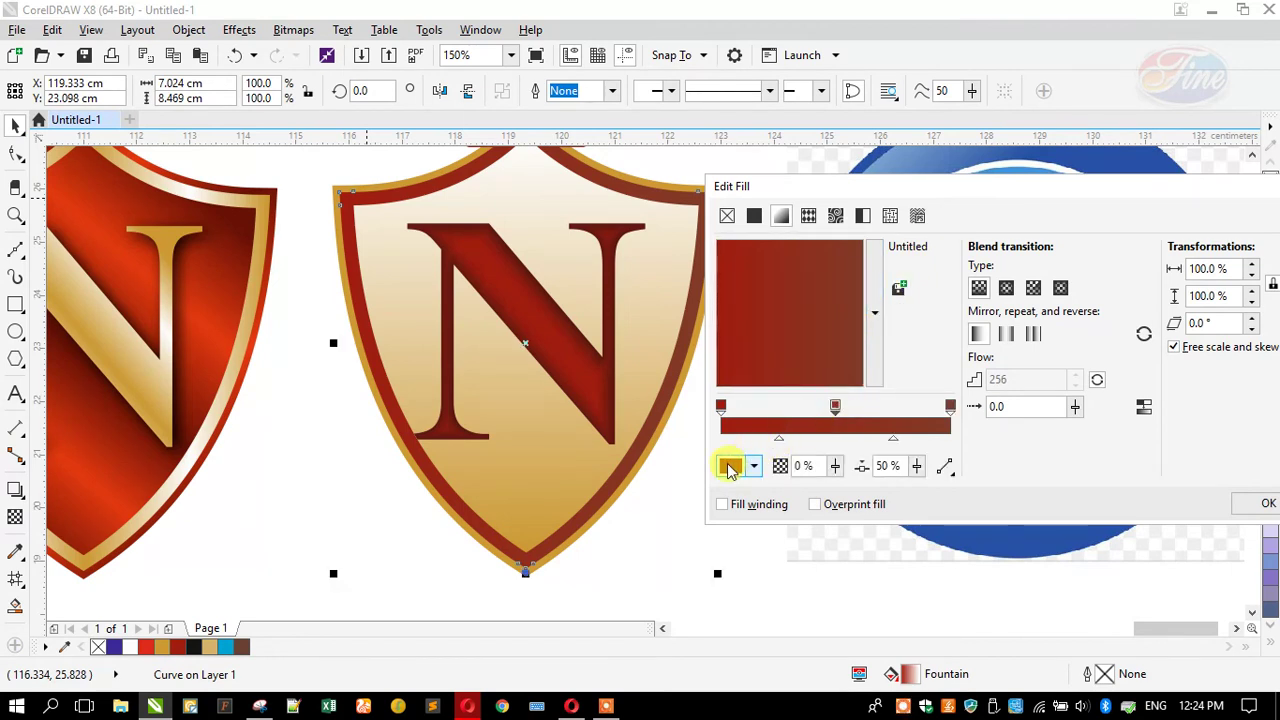
click(730, 466)
click(771, 312)
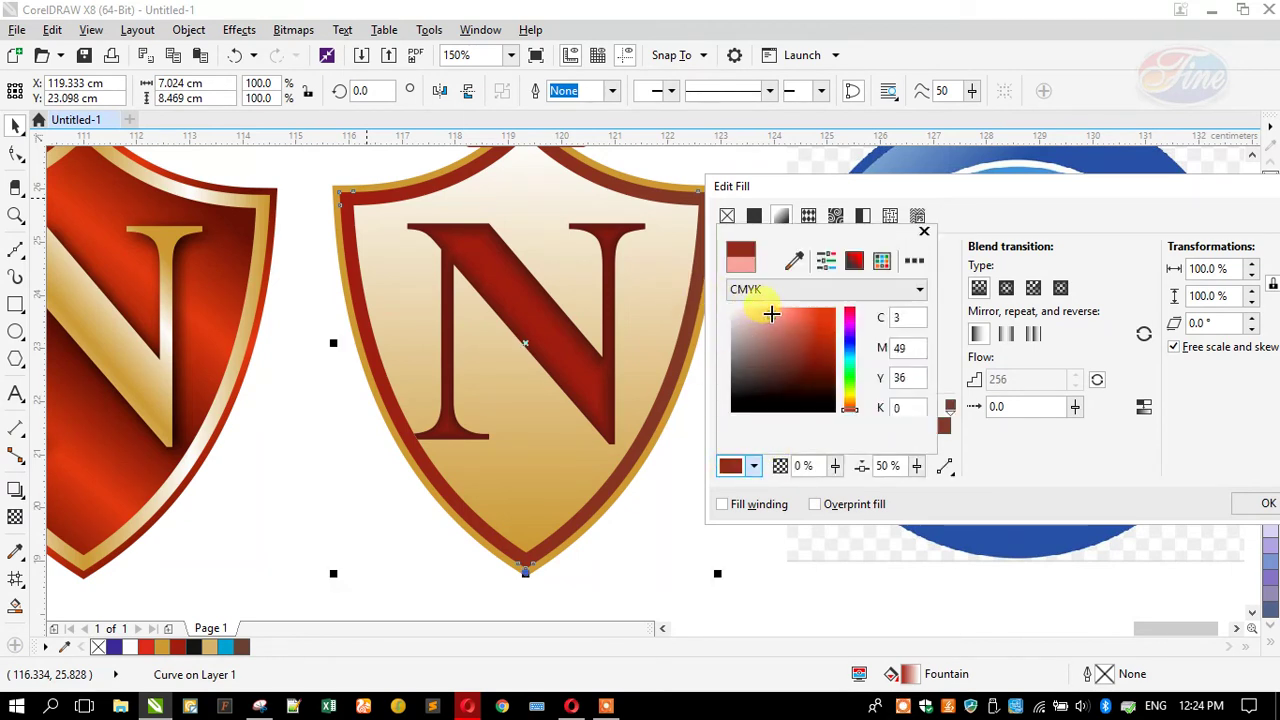
drag(764, 326, 848, 313)
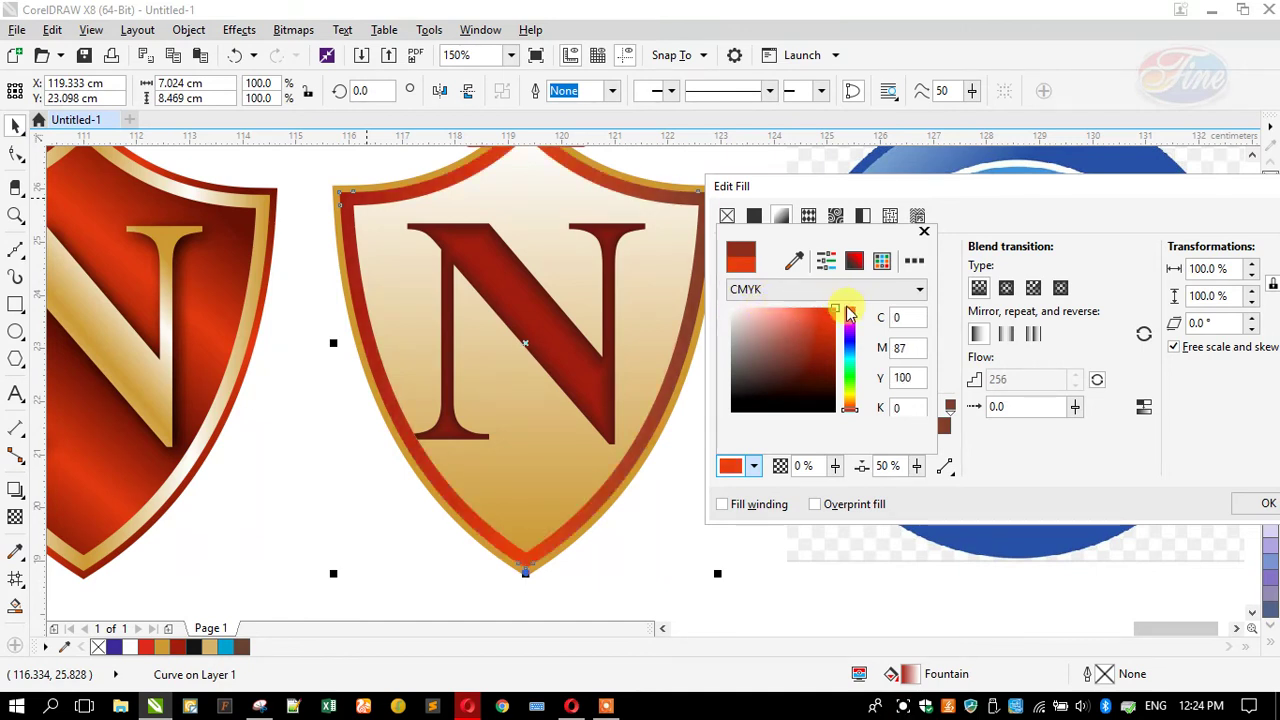
click(968, 218)
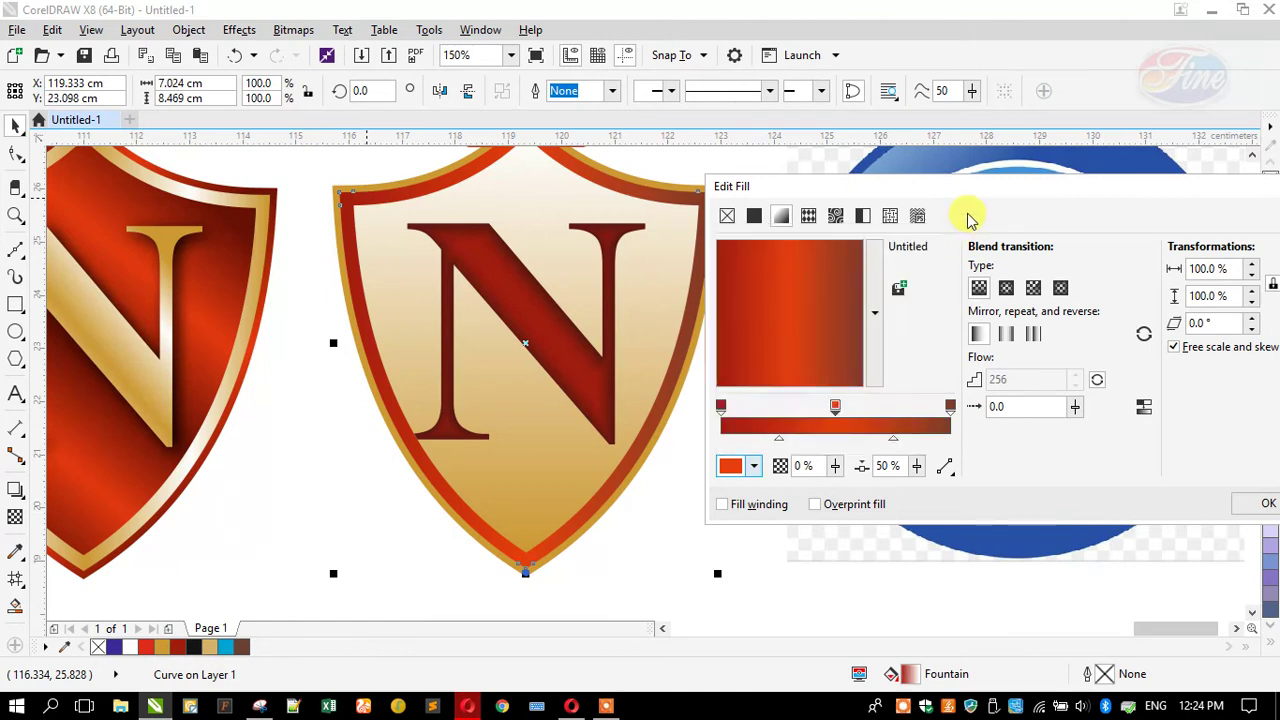
drag(824, 300, 726, 394)
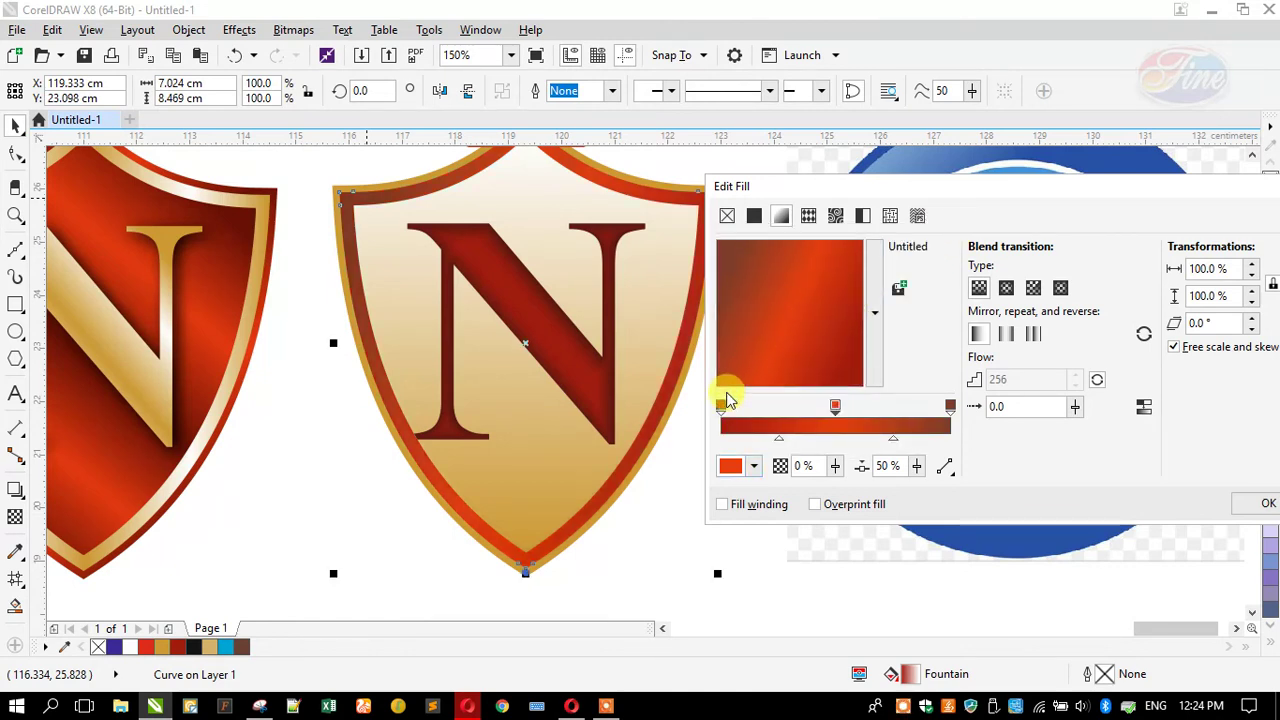
Set the border gradient's end colour to C12 M91 Y100 K58 and its start colour to C9 M97 Y100 K46
click(950, 407)
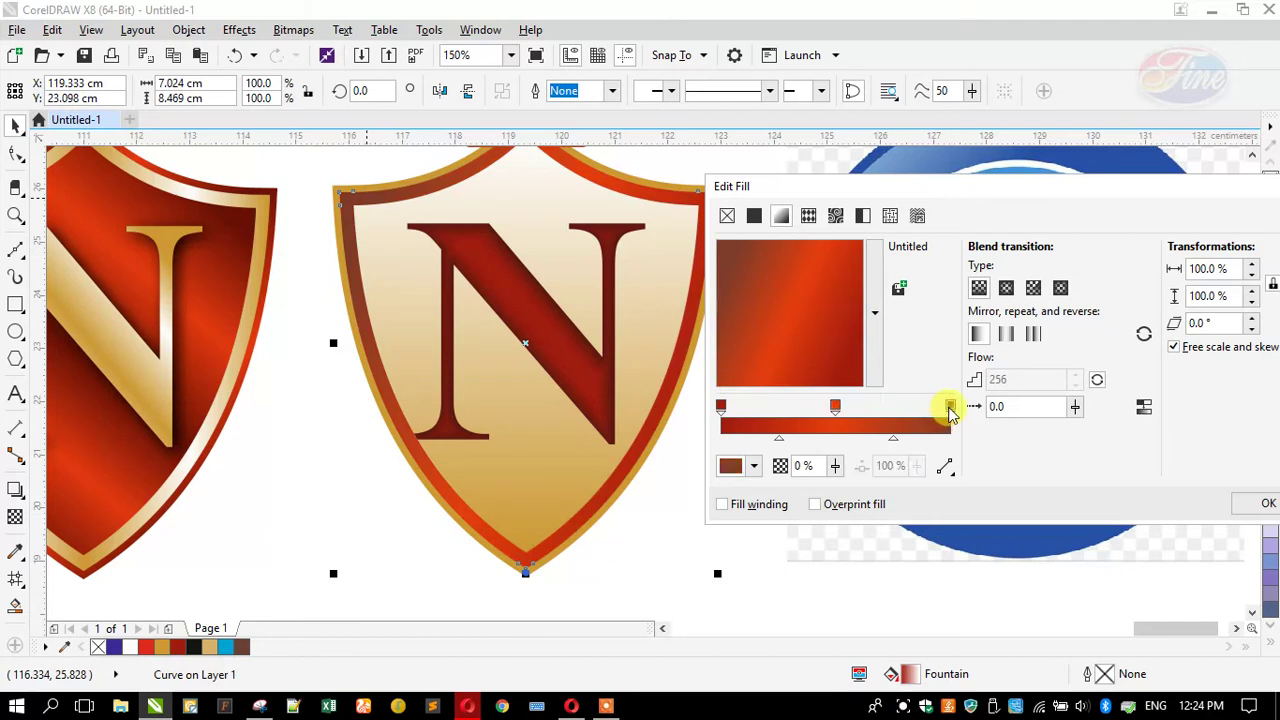
click(744, 468)
drag(766, 389, 827, 367)
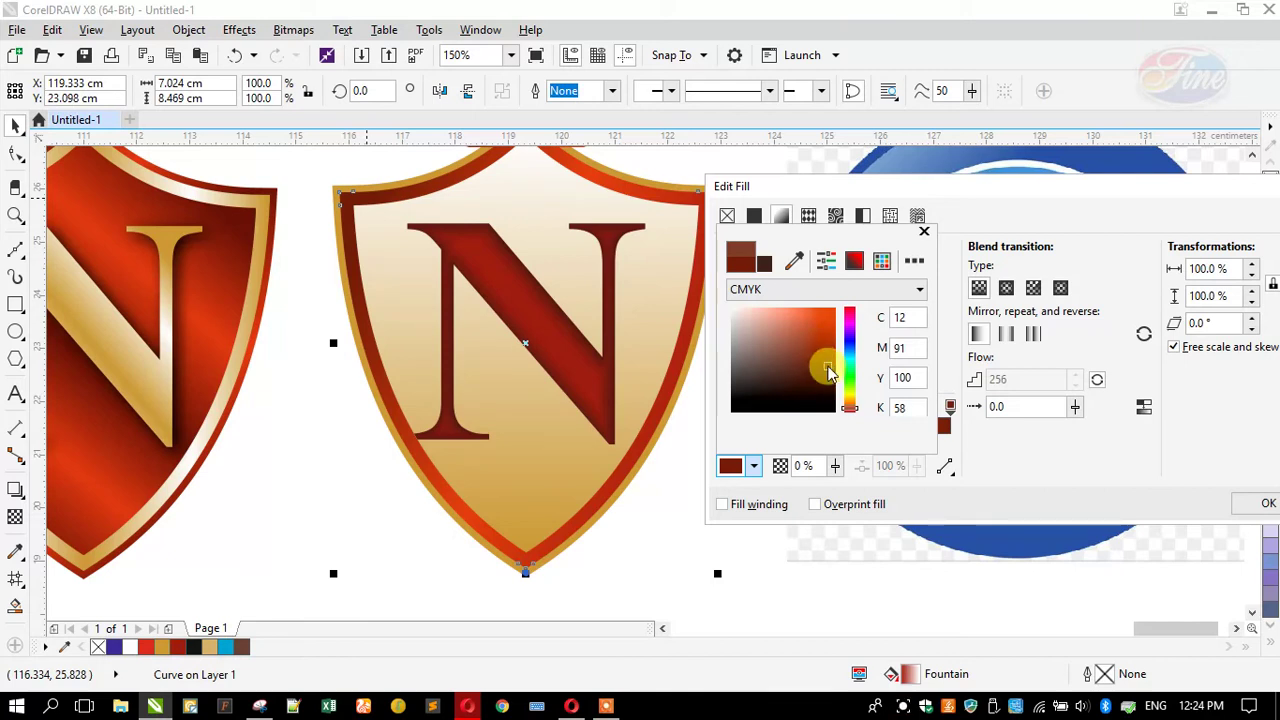
click(994, 437)
click(722, 408)
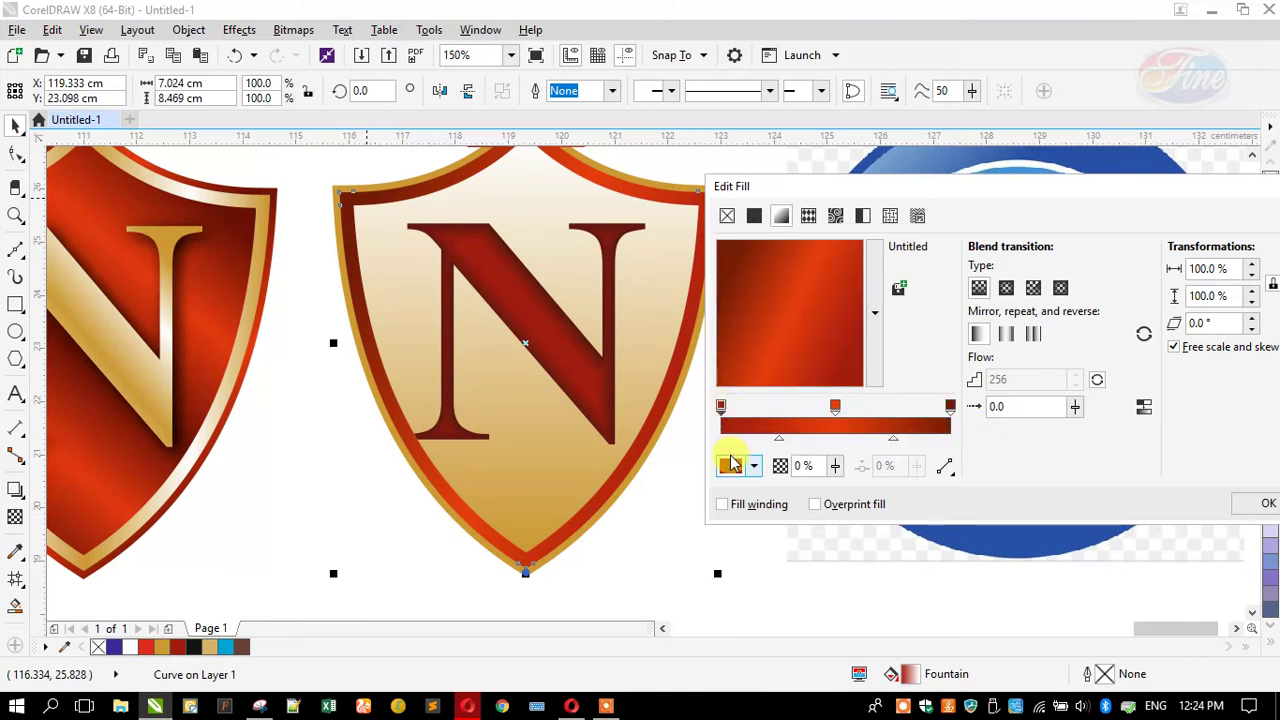
click(729, 468)
mouse_move(790, 372)
mouse_down()
mouse_move(823, 354)
mouse_move(837, 362)
mouse_up()
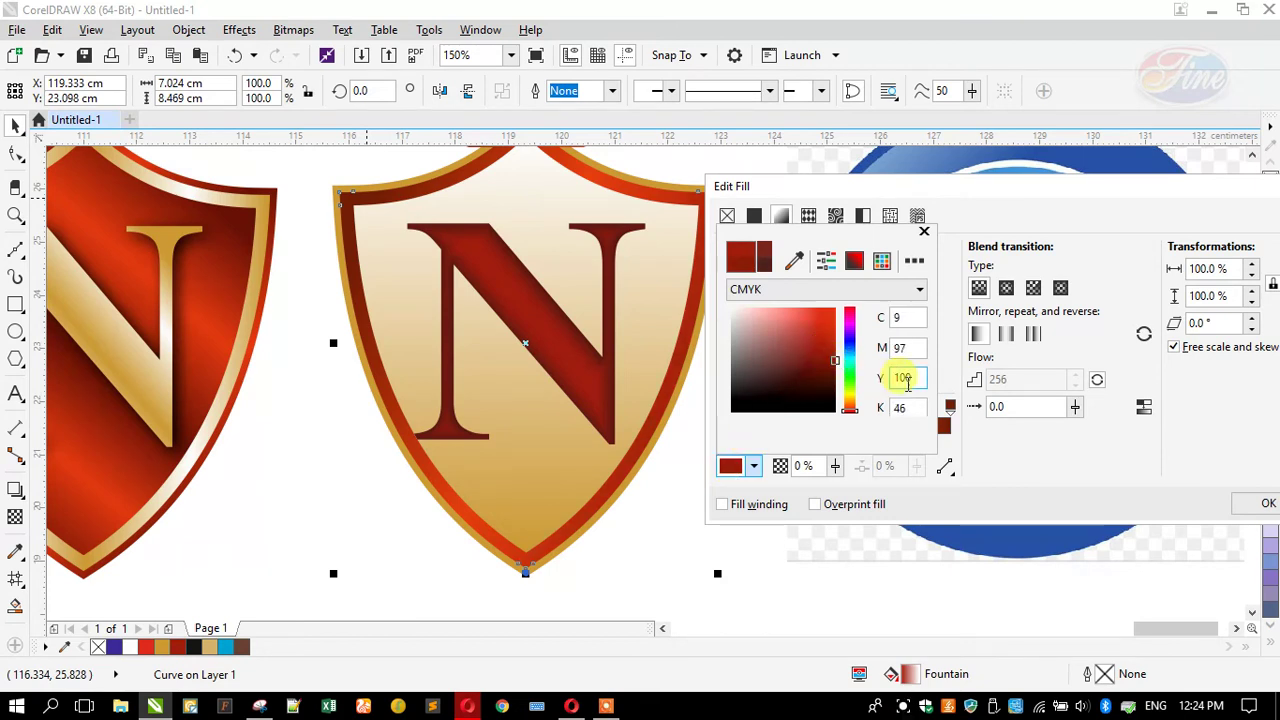
click(990, 420)
Add two more colour nodes at 78% and 26% along the border's gradient and apply the fill
double_click(900, 414)
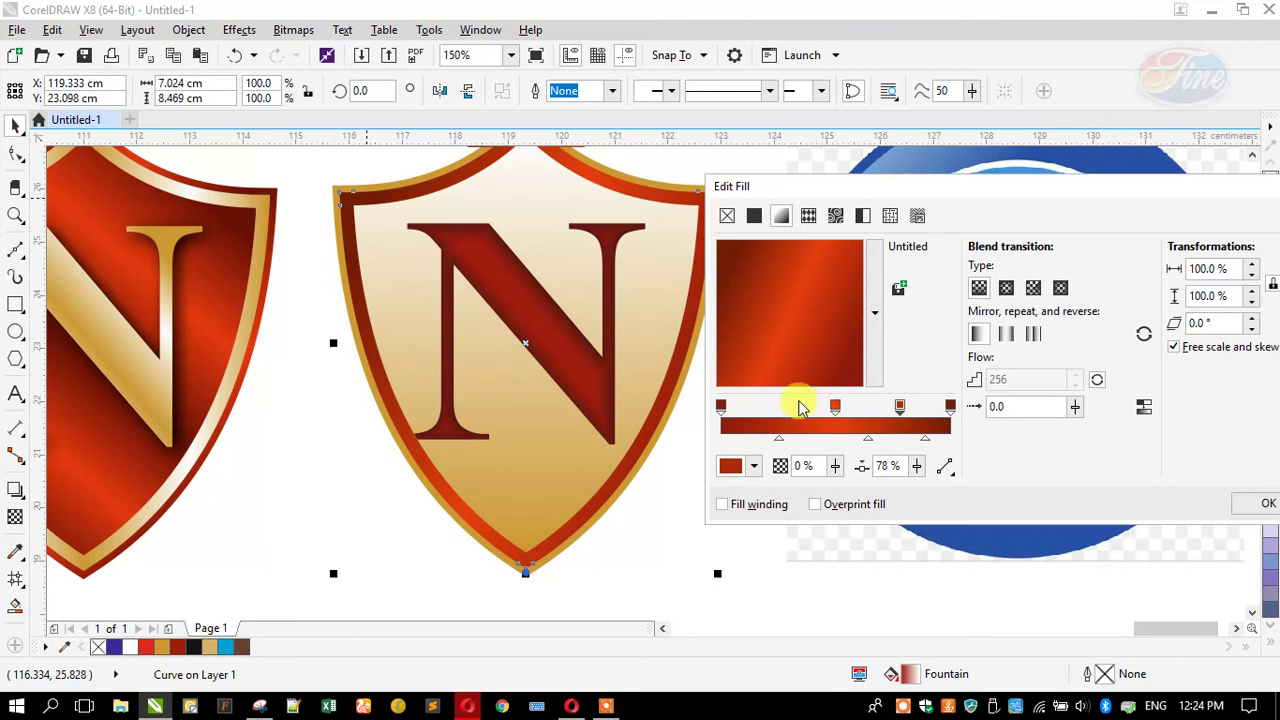
double_click(781, 414)
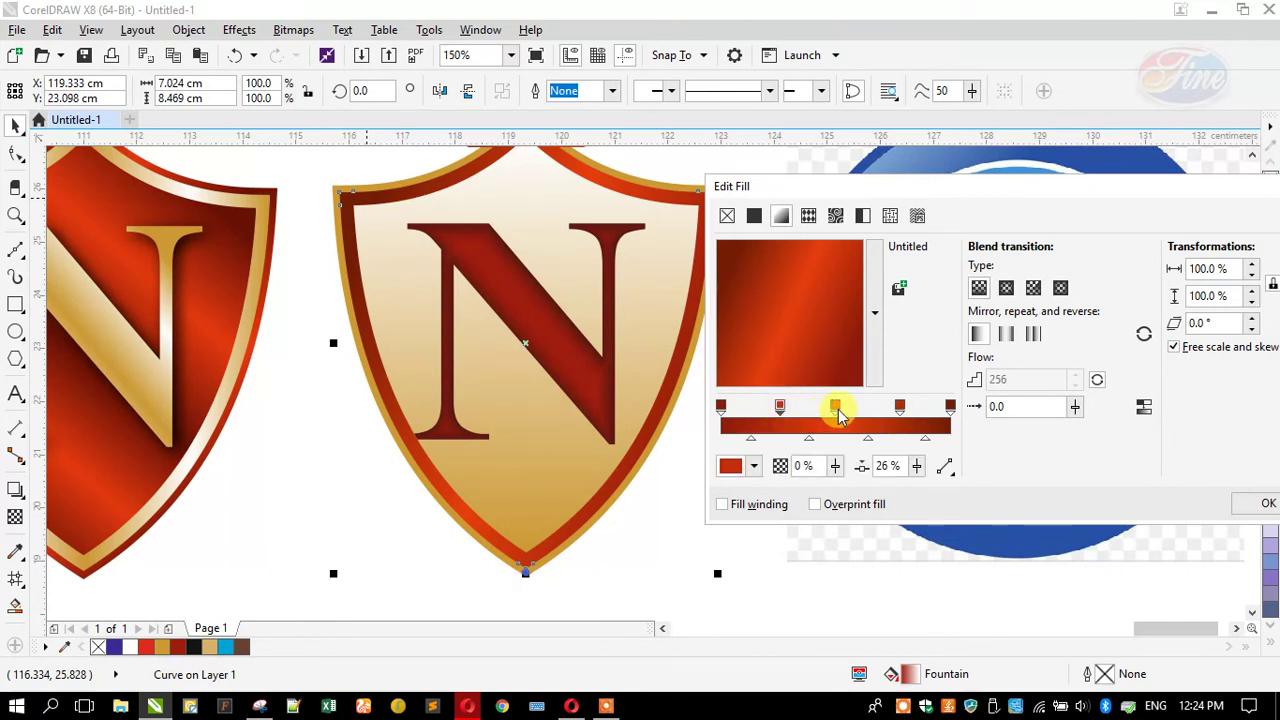
click(1262, 503)
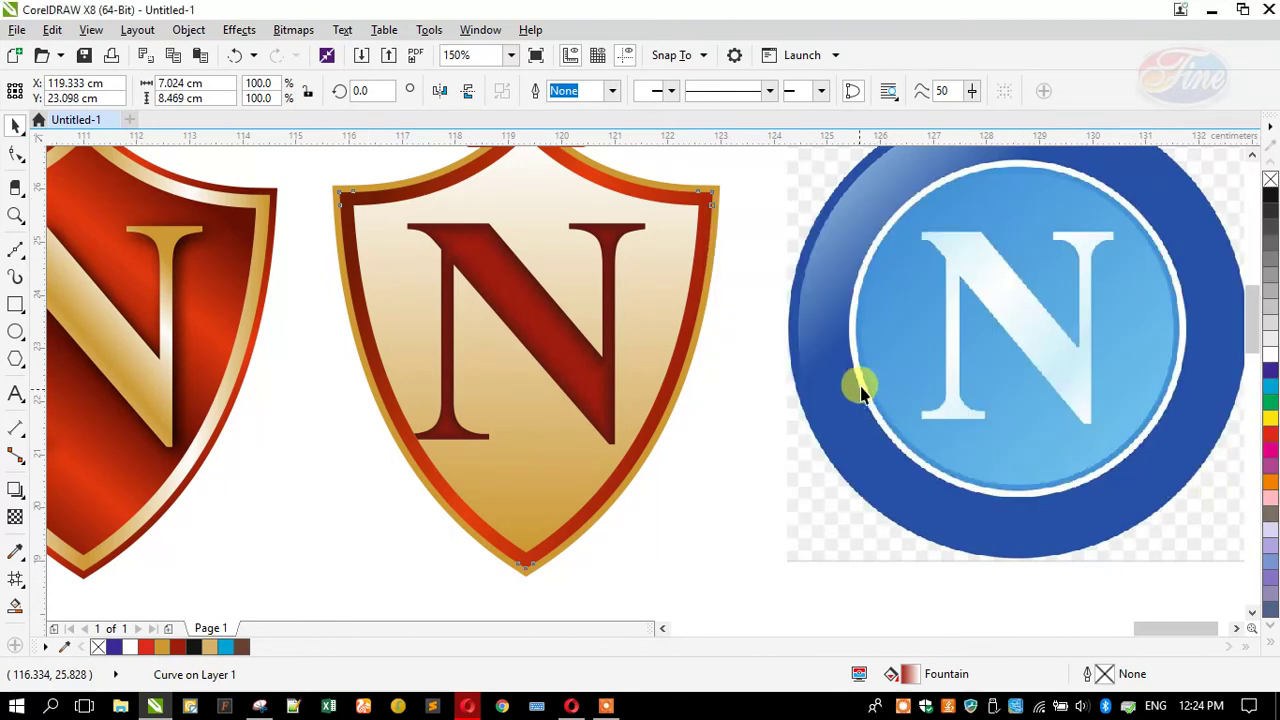
Check the fountain fill settings of the neighbouring red shield's outer border
scroll(857, 380, down, 3)
scroll(575, 285, up, 2)
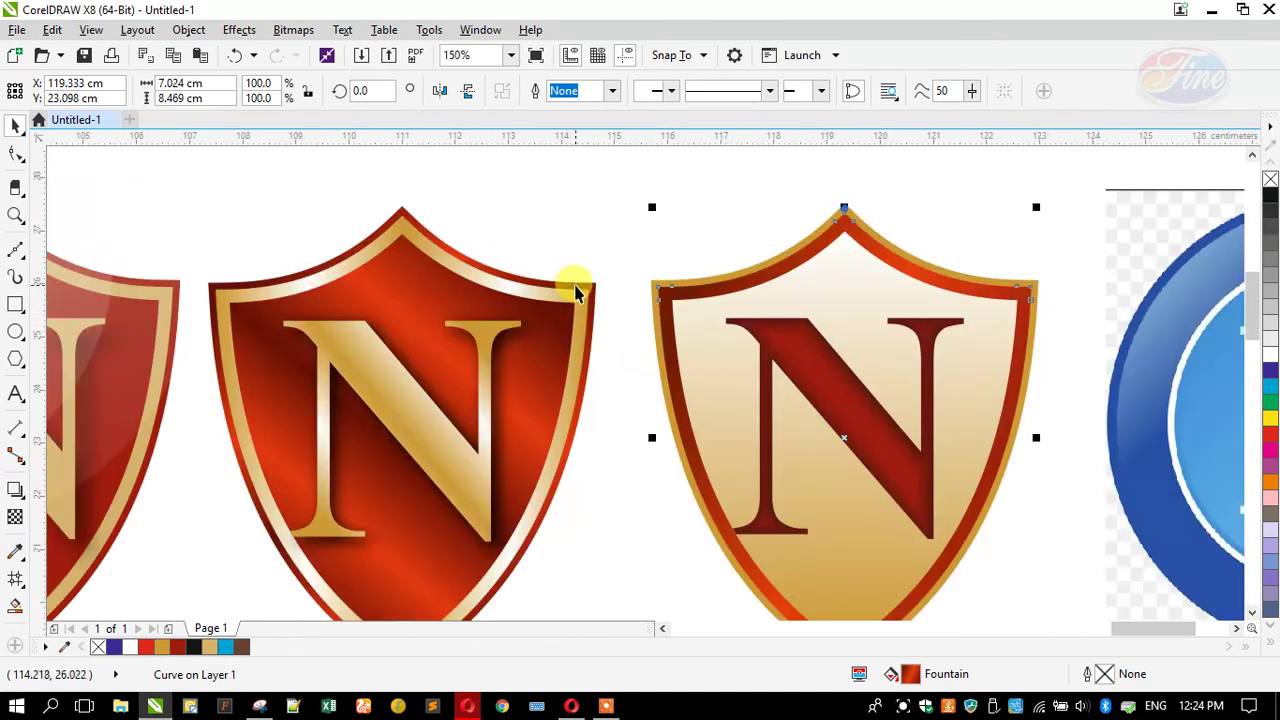
click(575, 290)
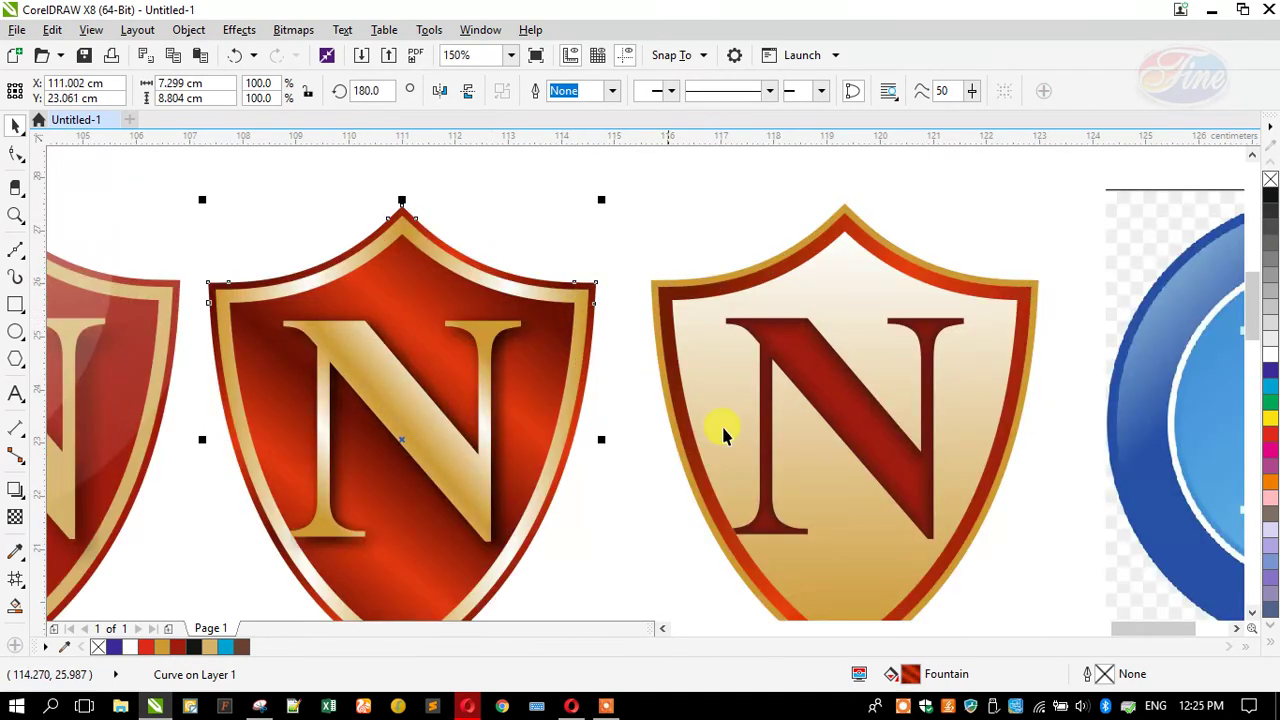
double_click(918, 680)
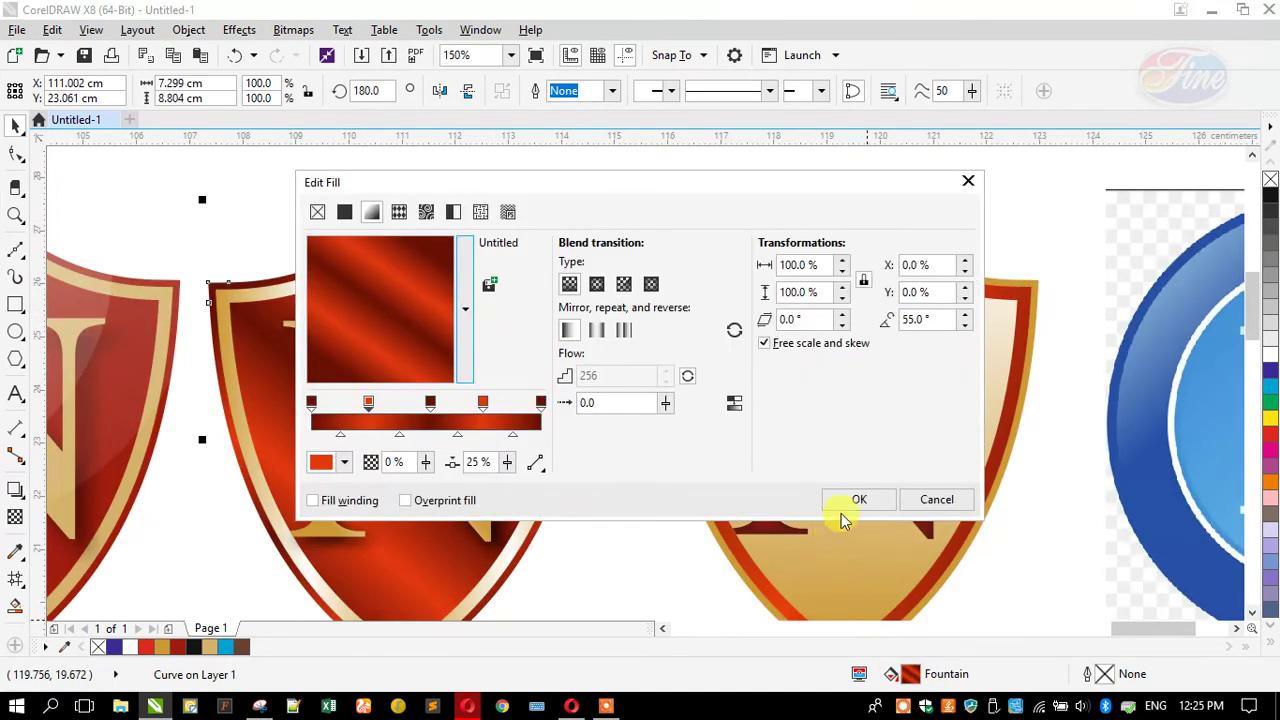
click(848, 502)
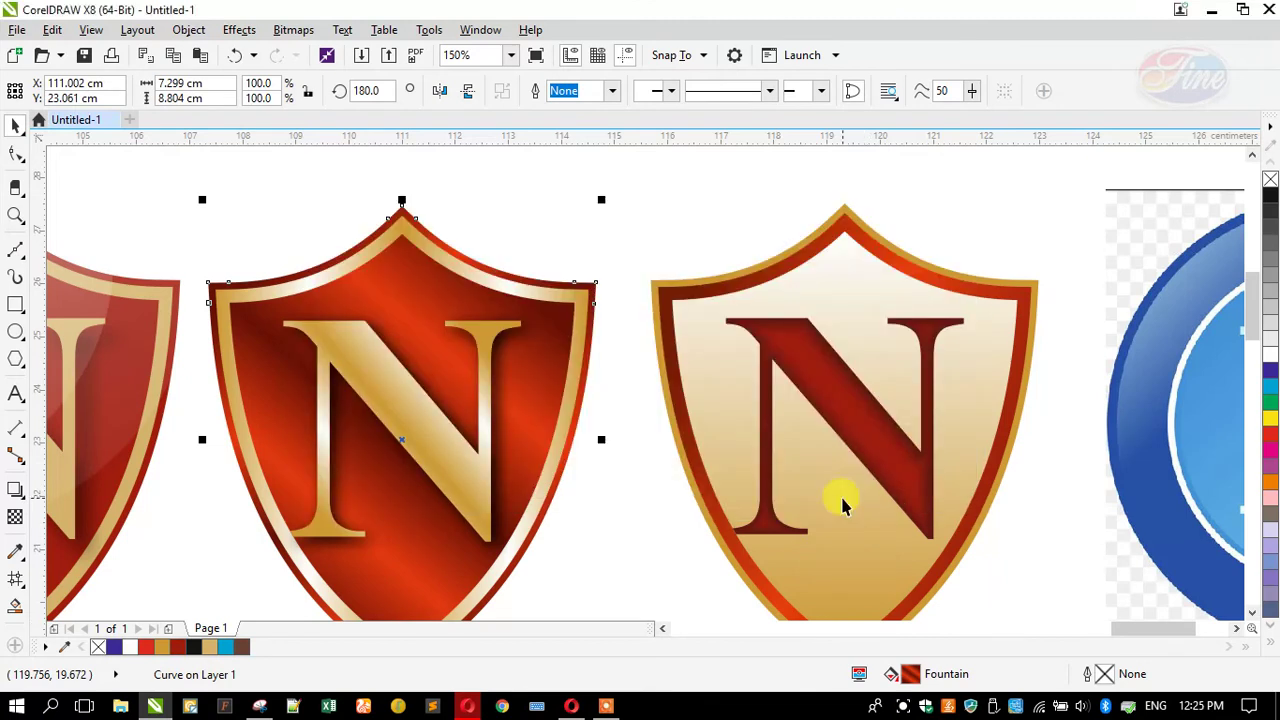
Recolour the 26% and 78% nodes of the gold shield's red border gradient together to bright orange-red
click(705, 493)
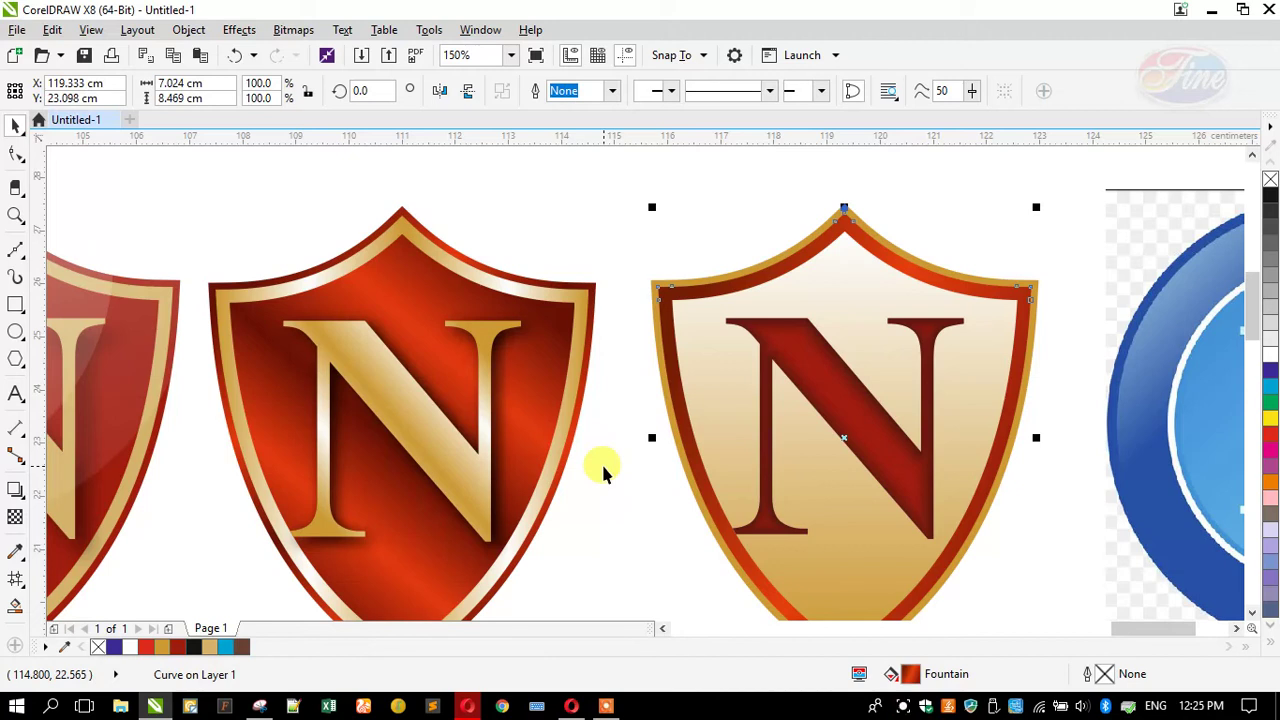
double_click(910, 675)
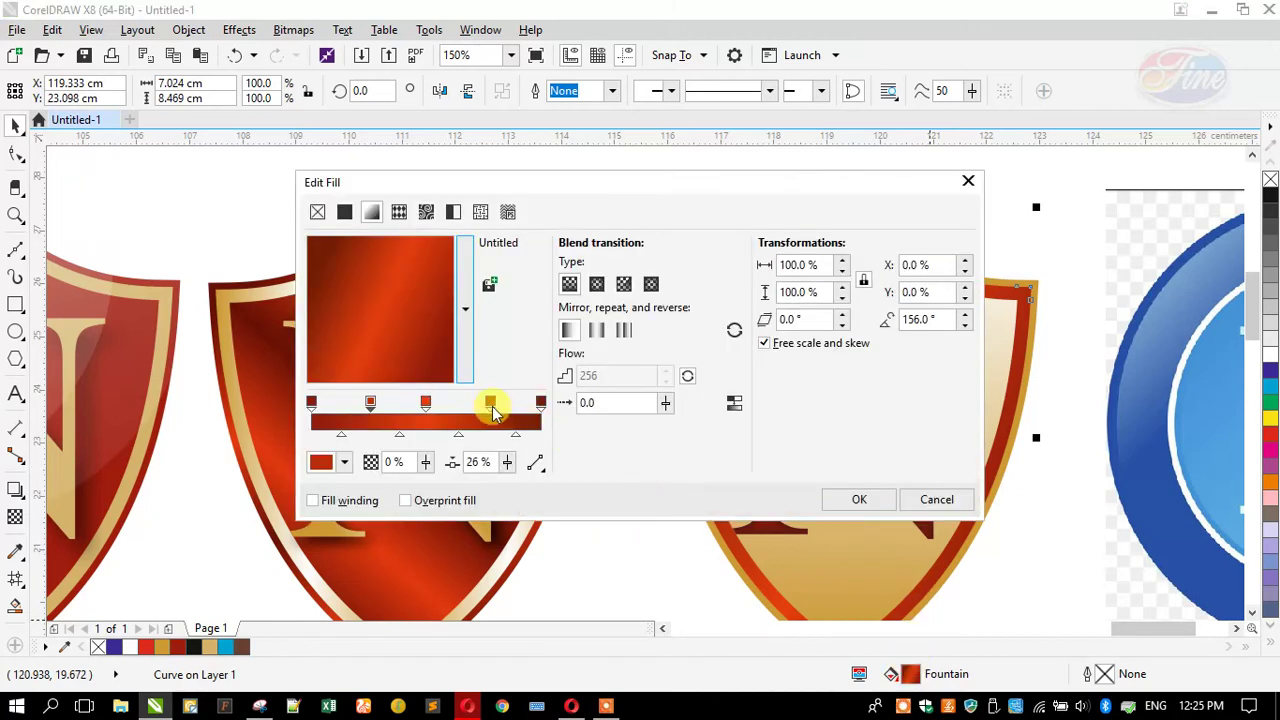
click(372, 404)
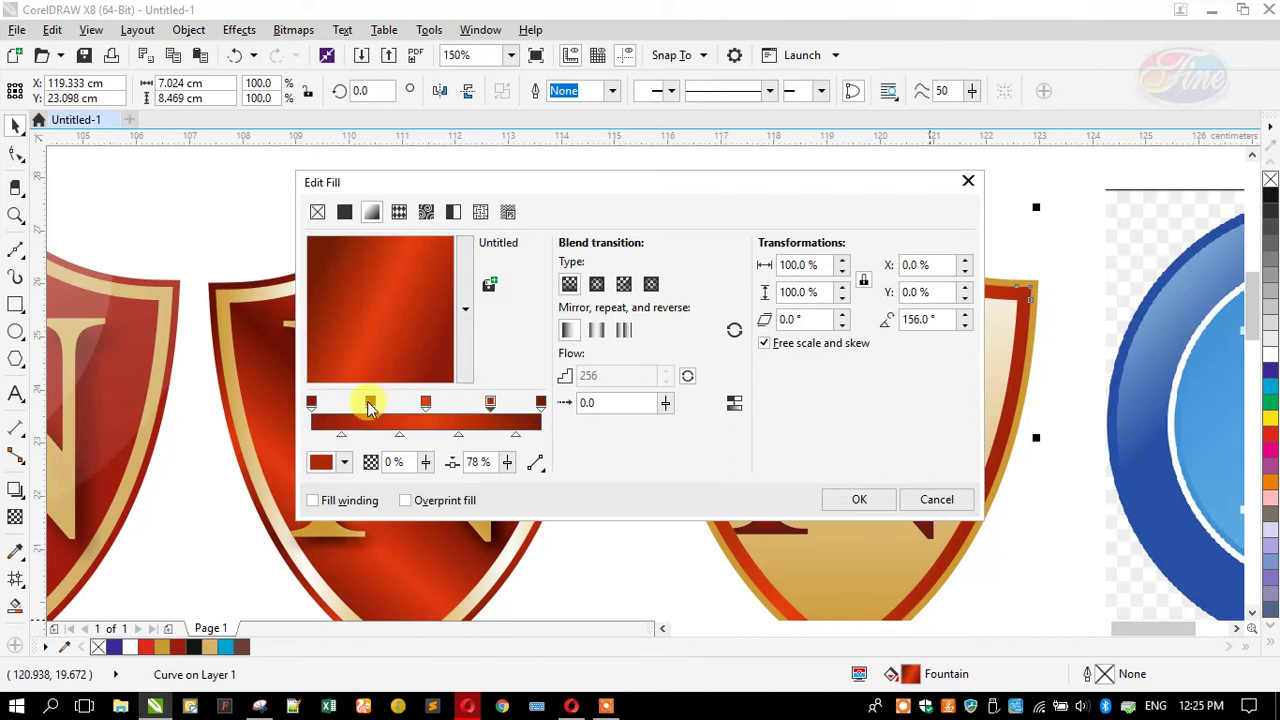
click(370, 404)
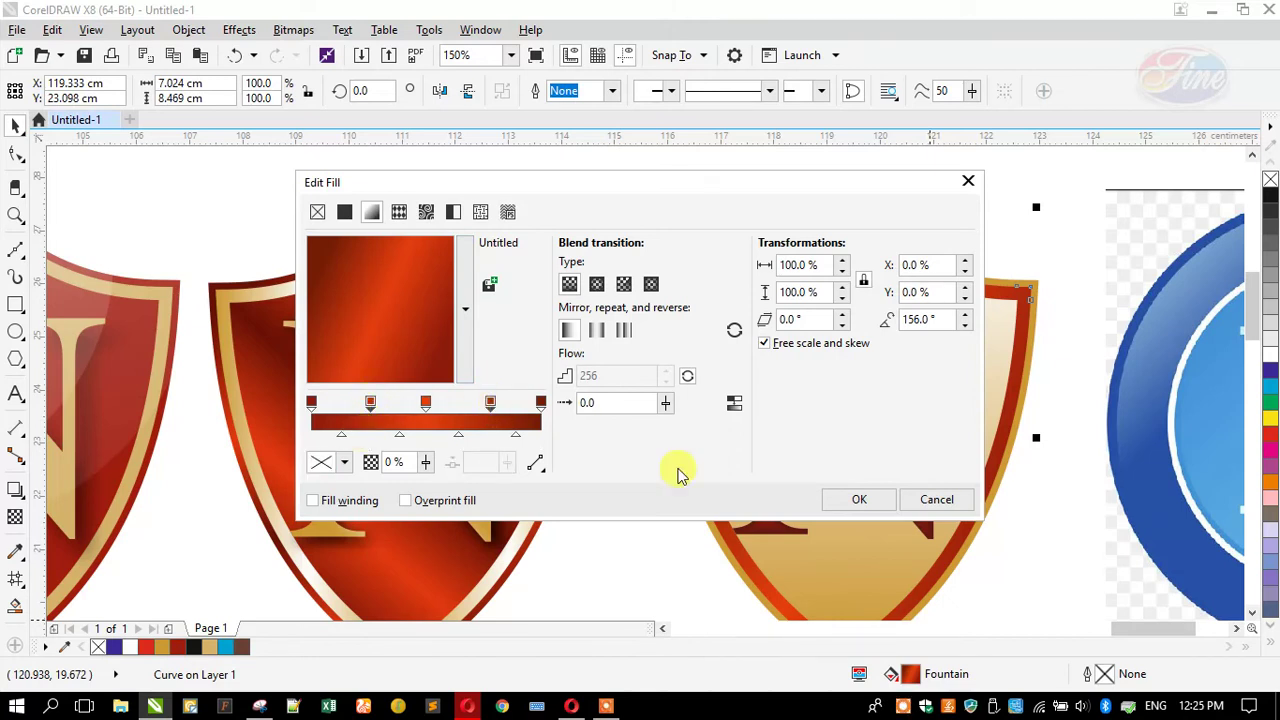
click(322, 461)
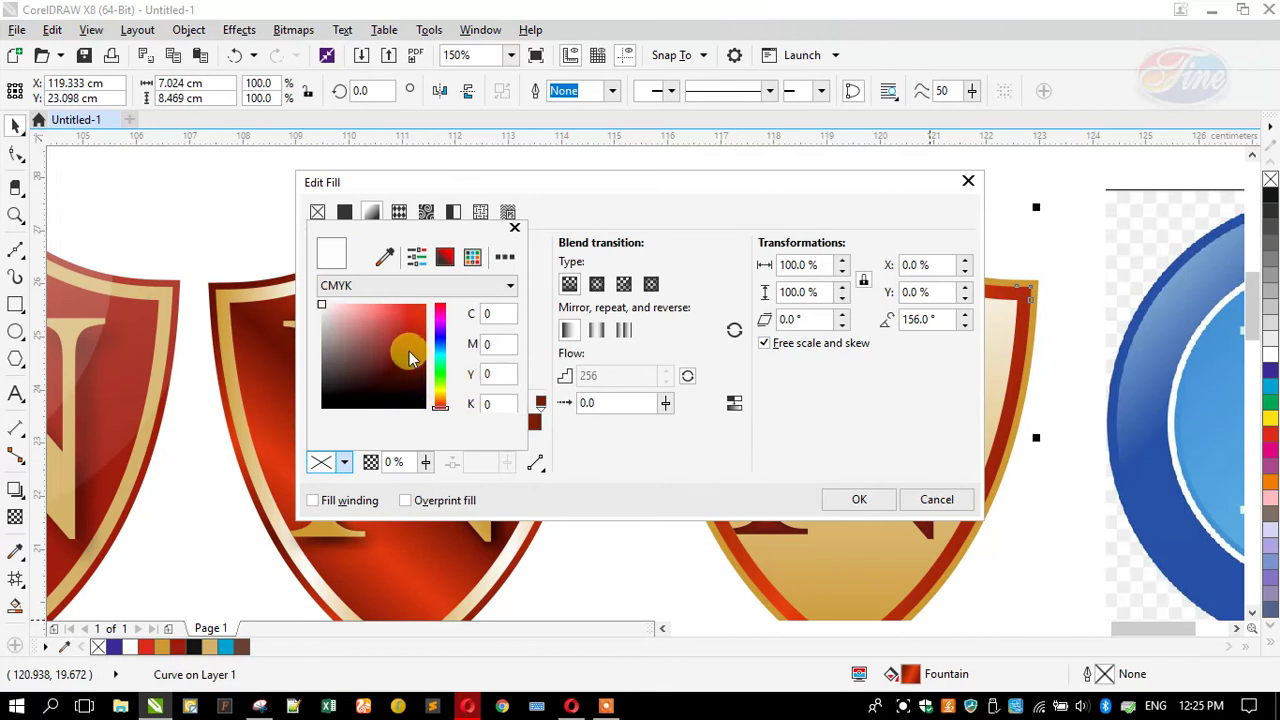
click(418, 312)
click(514, 227)
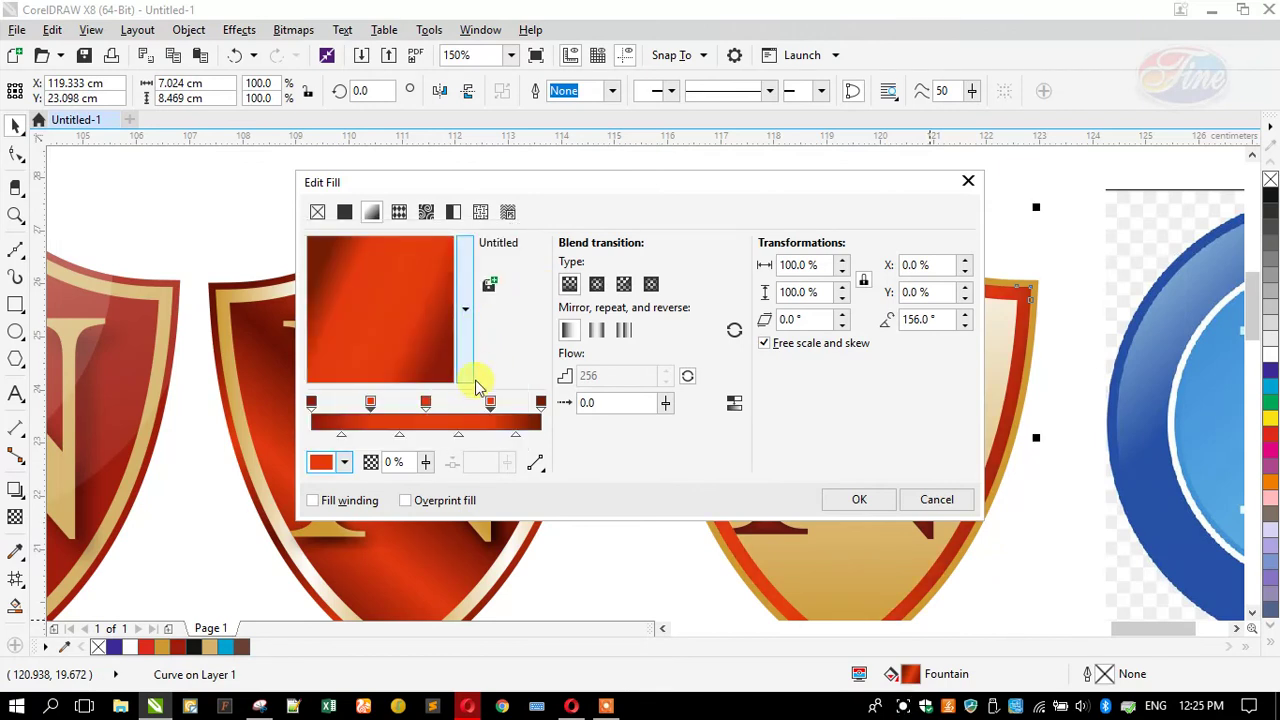
Set the start, middle and end nodes of the border's gradient to dark red C14 M100 Y100 K63 and apply the fill
click(425, 402)
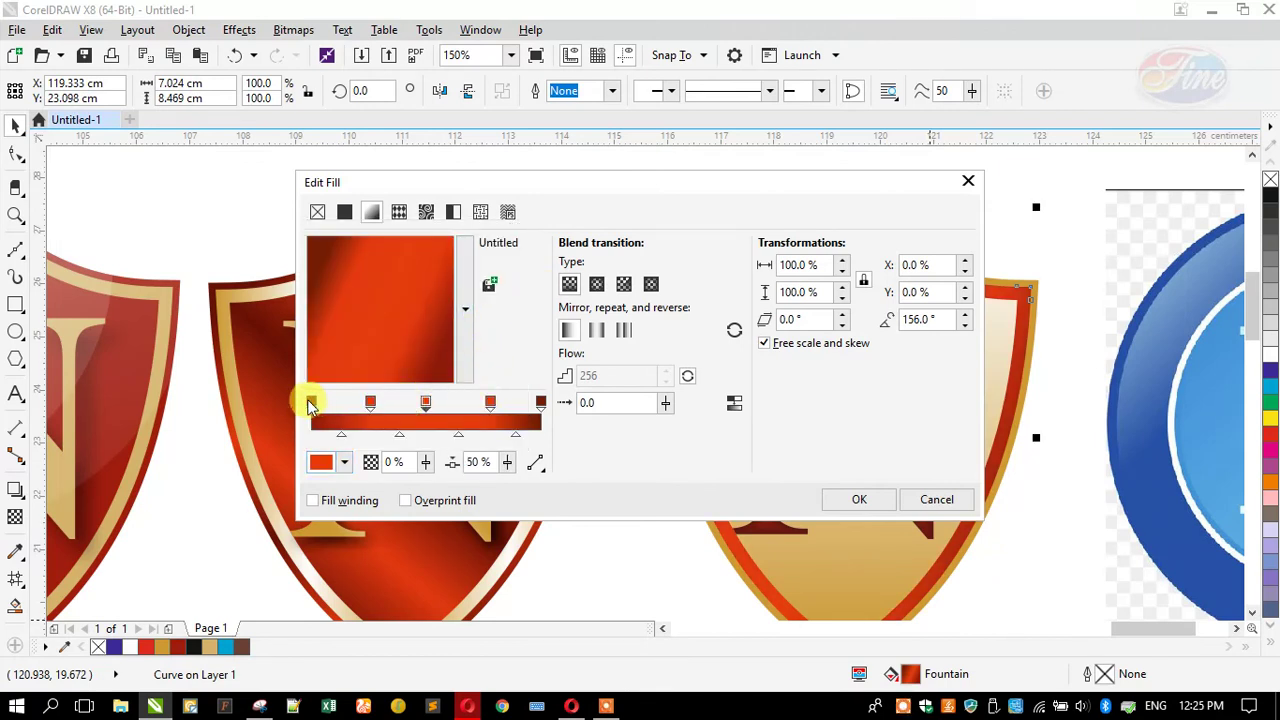
shift+click(310, 402)
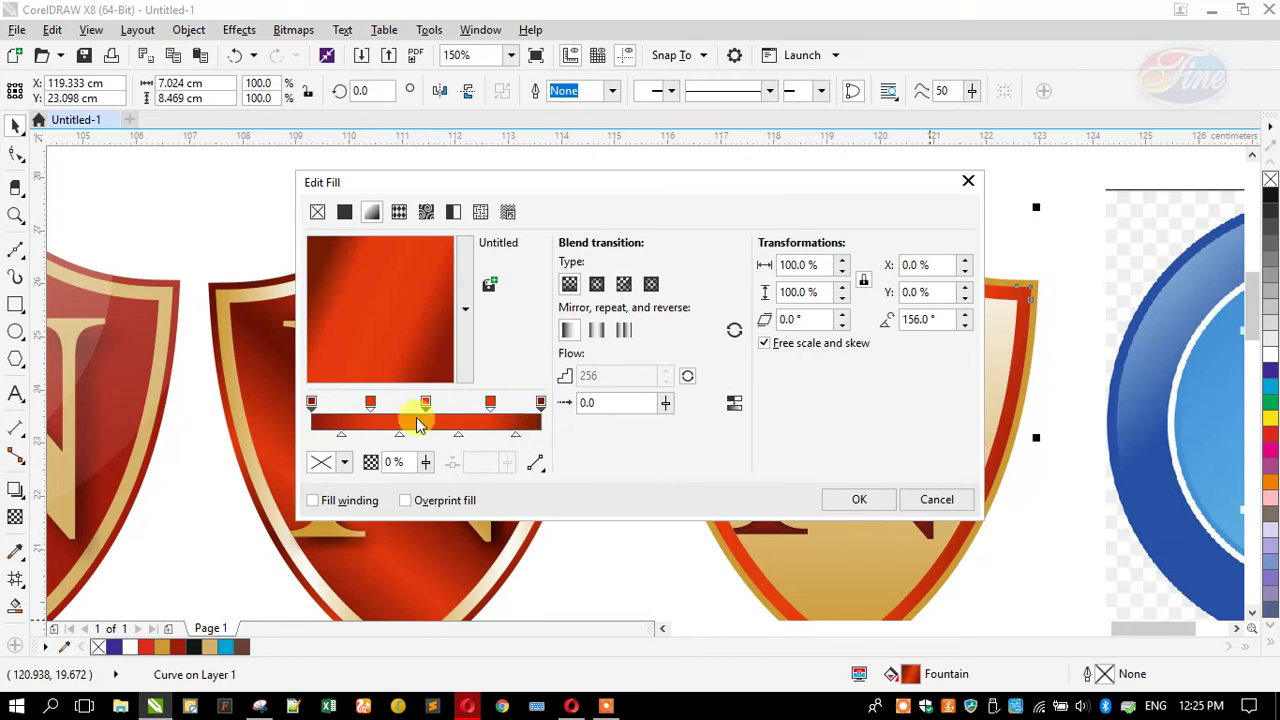
click(321, 462)
drag(415, 338, 425, 375)
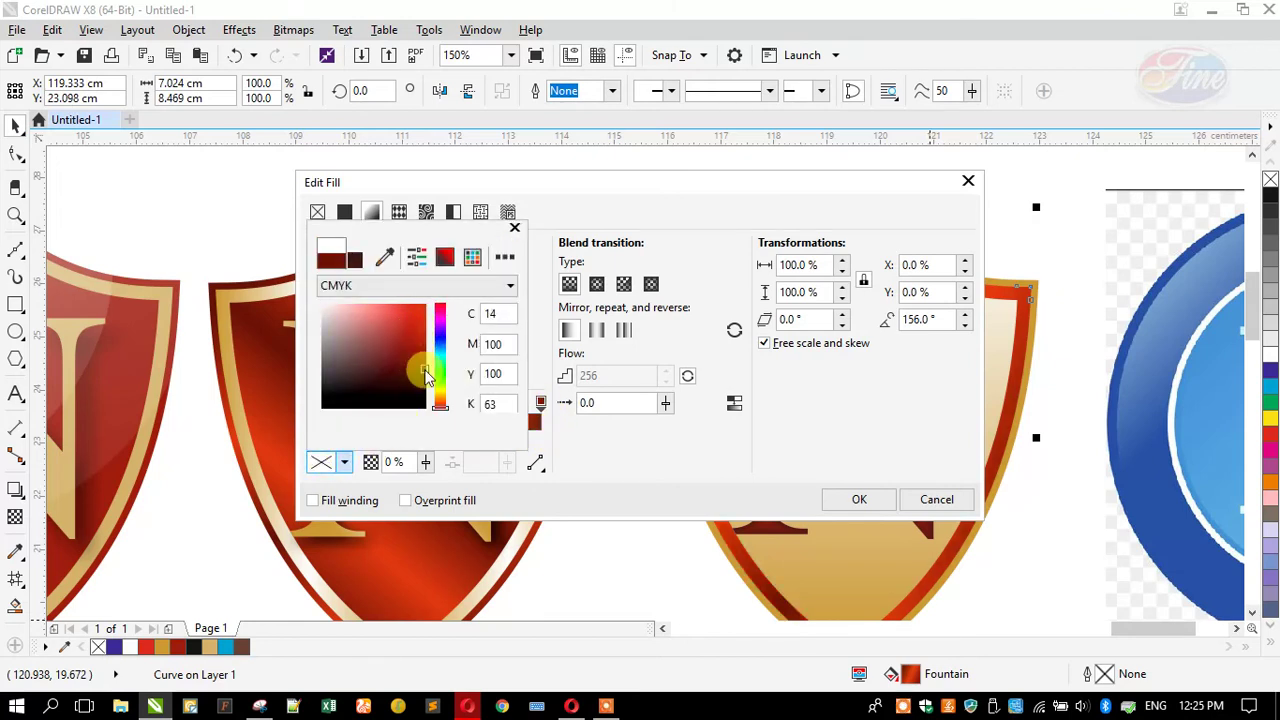
click(859, 499)
click(859, 499)
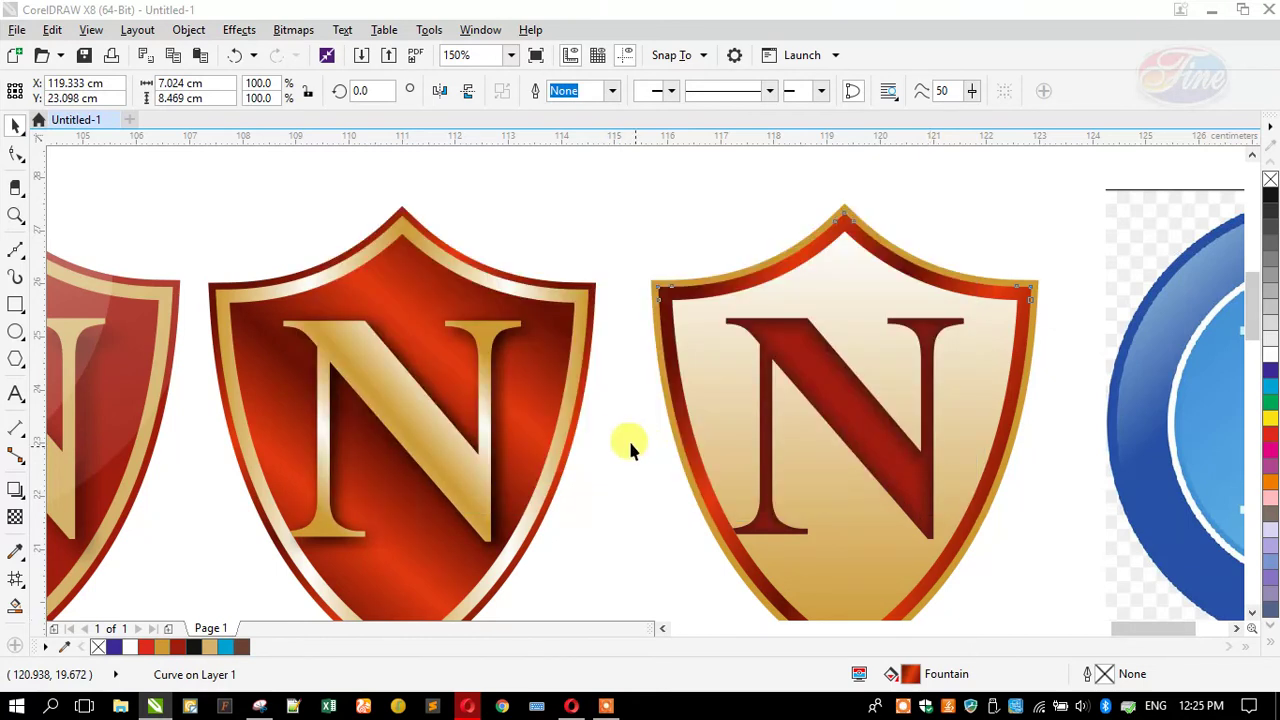
click(622, 381)
Give the gold shield's outer gold border a gold-to-white fountain fill and add a colour node near the middle of its gradient
scroll(551, 334, down, 2)
scroll(909, 429, up, 2)
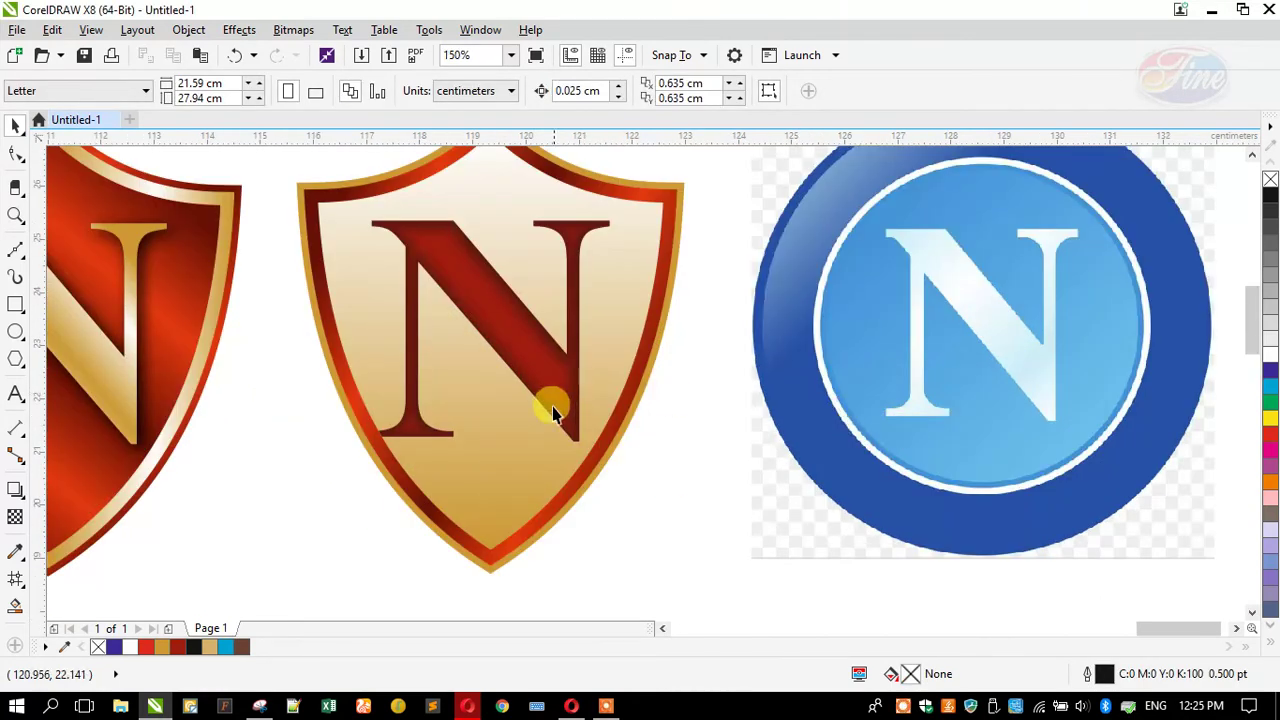
scroll(553, 413, down, 2)
scroll(493, 381, up, 2)
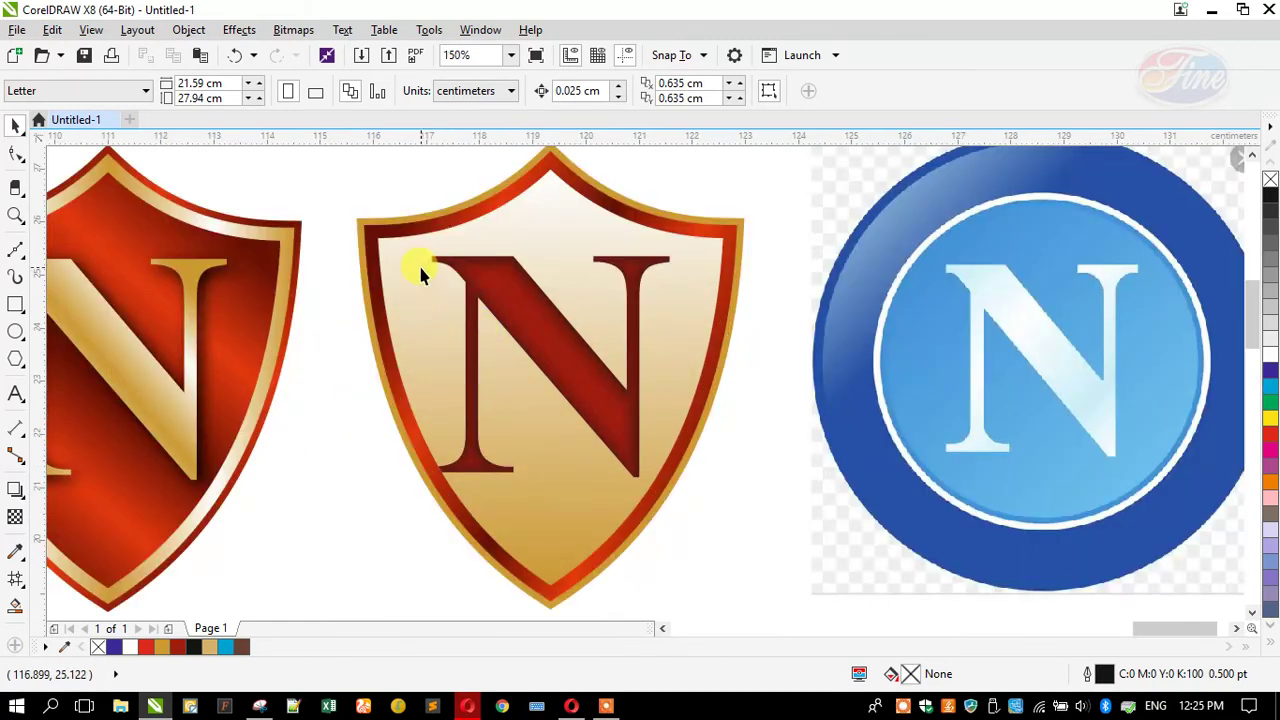
click(411, 220)
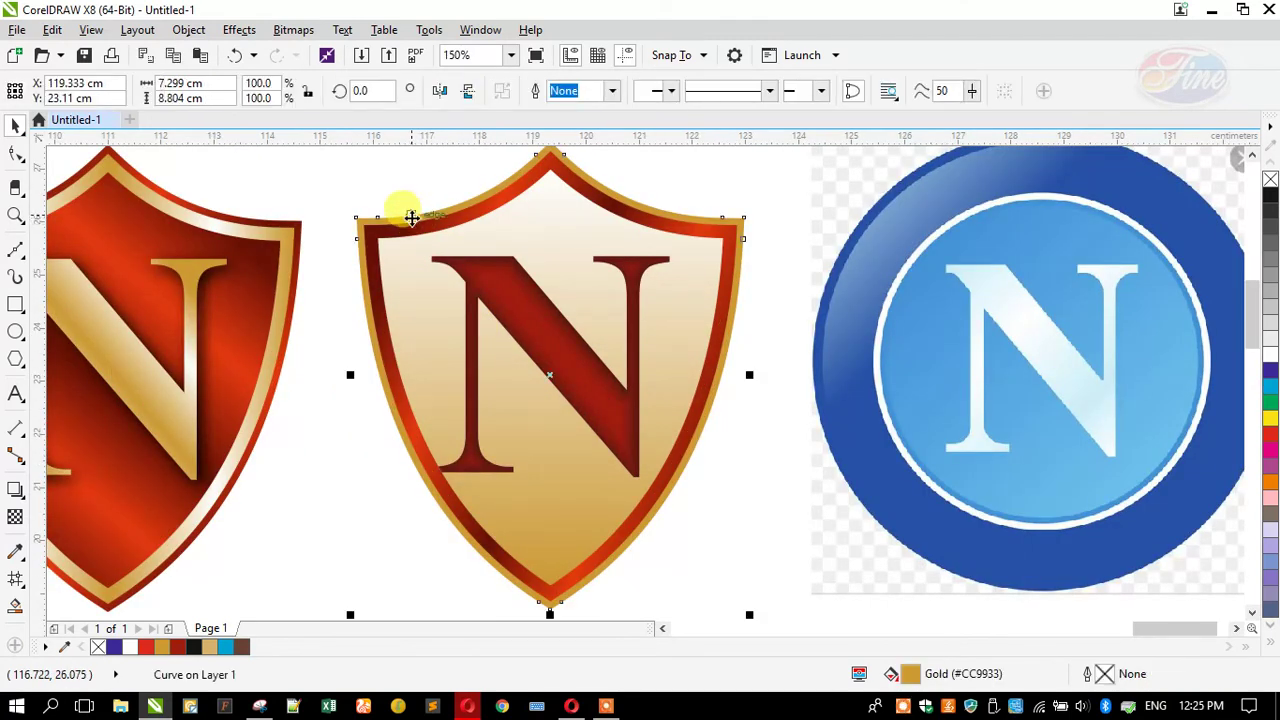
key(F11)
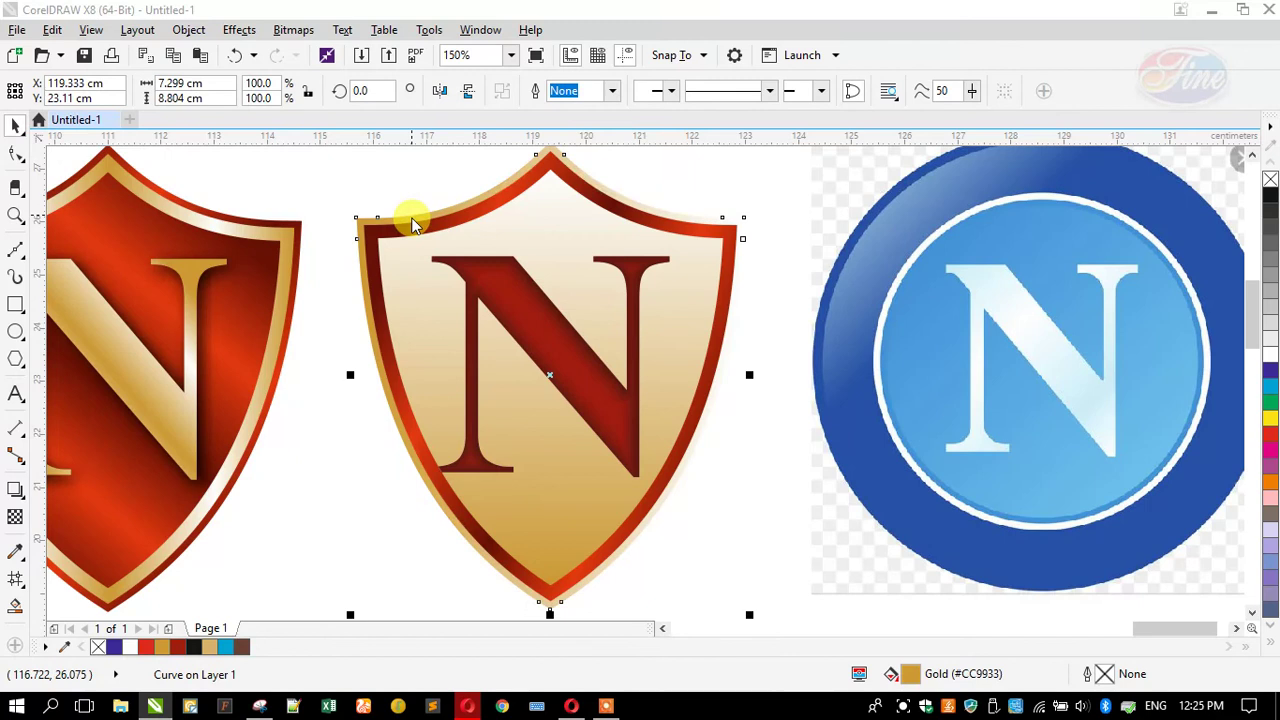
drag(566, 200, 893, 201)
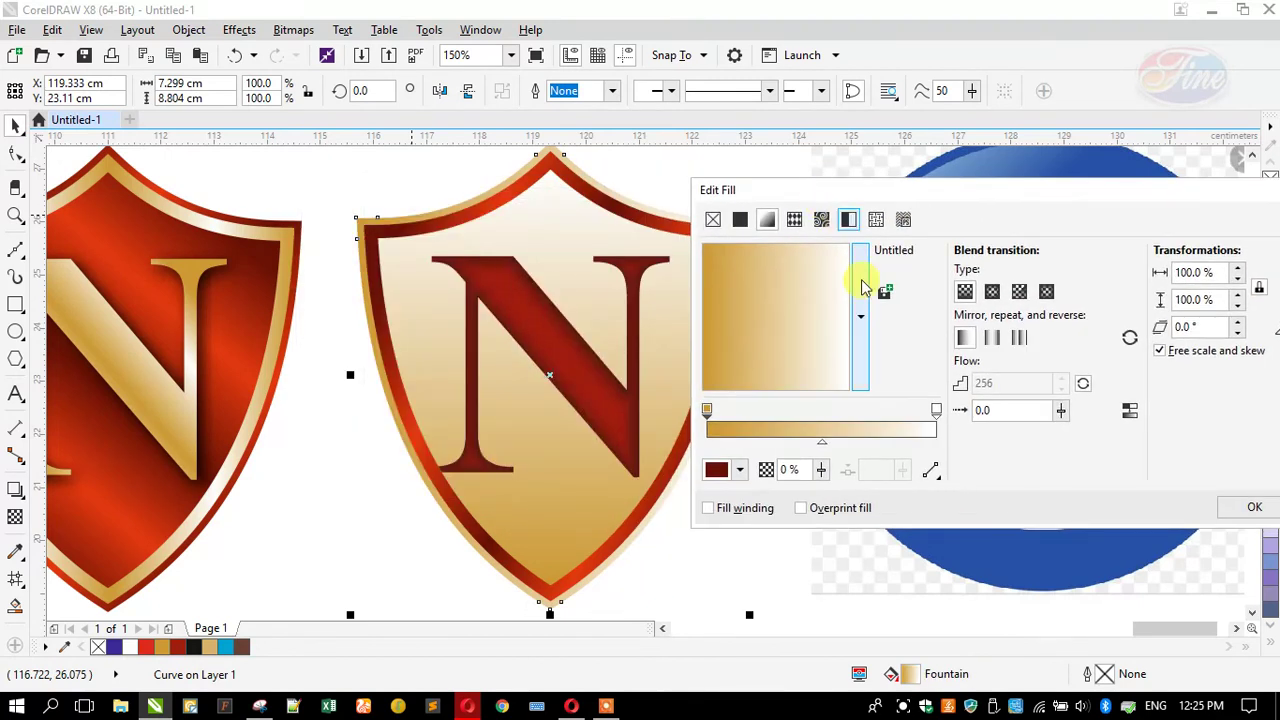
double_click(830, 415)
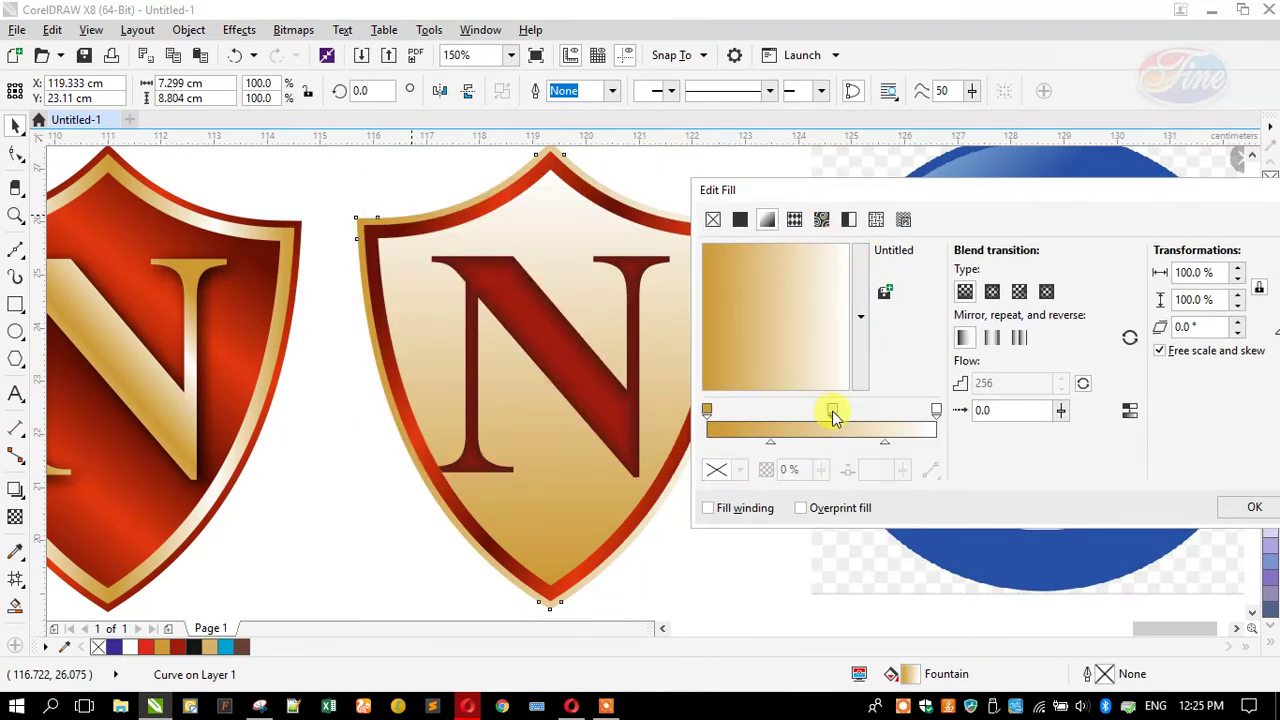
Recolour the white end node to gold C6 M33 Y83 K17 sampled from the neighbouring red shield's border and apply the fill
click(936, 410)
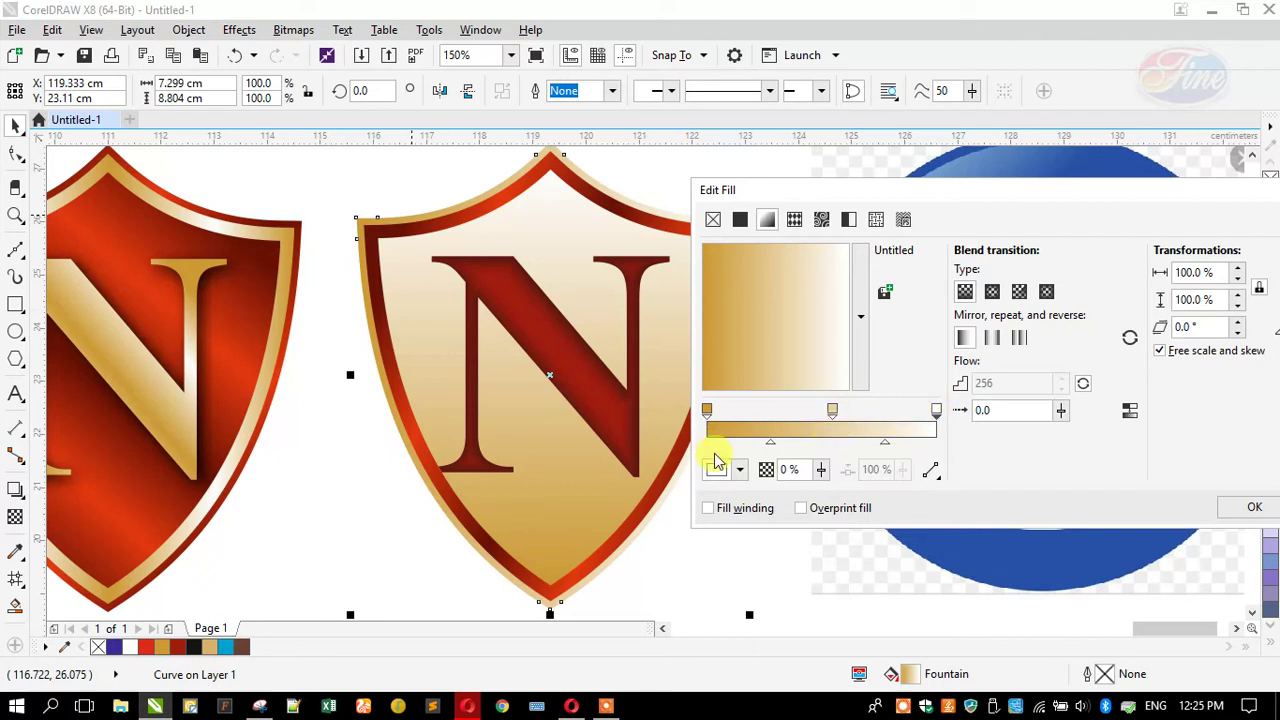
click(716, 470)
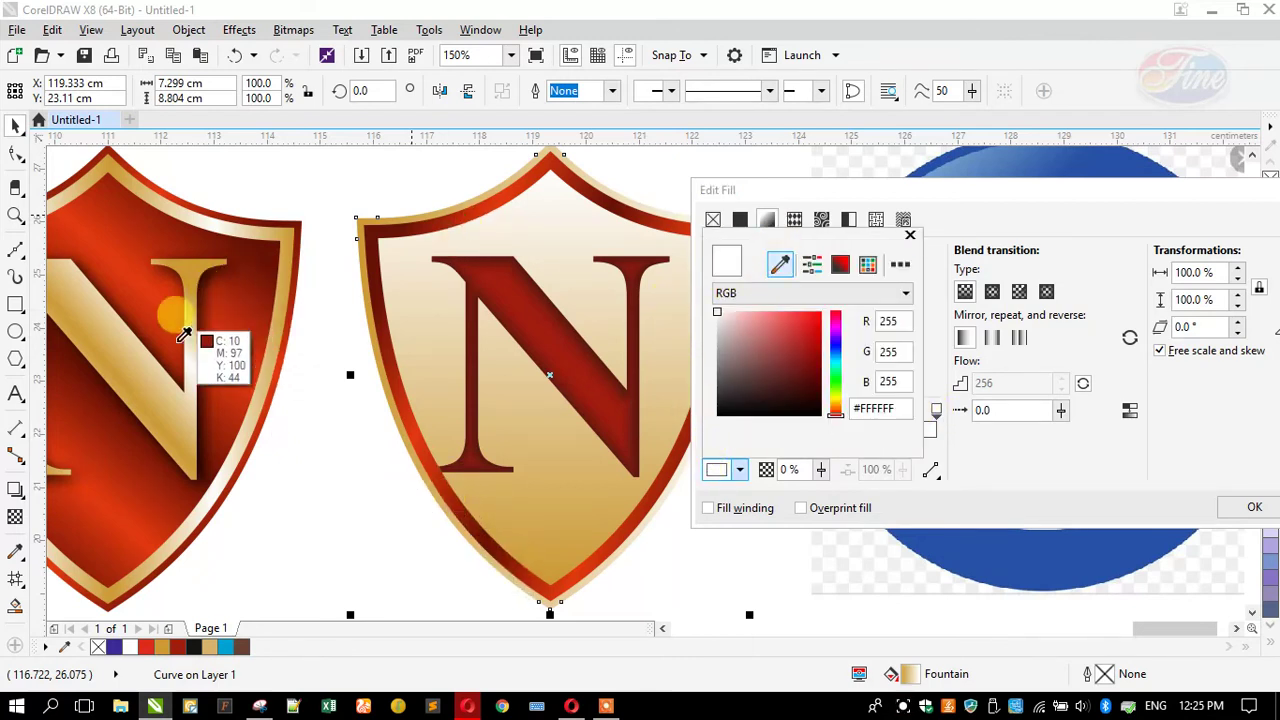
click(286, 226)
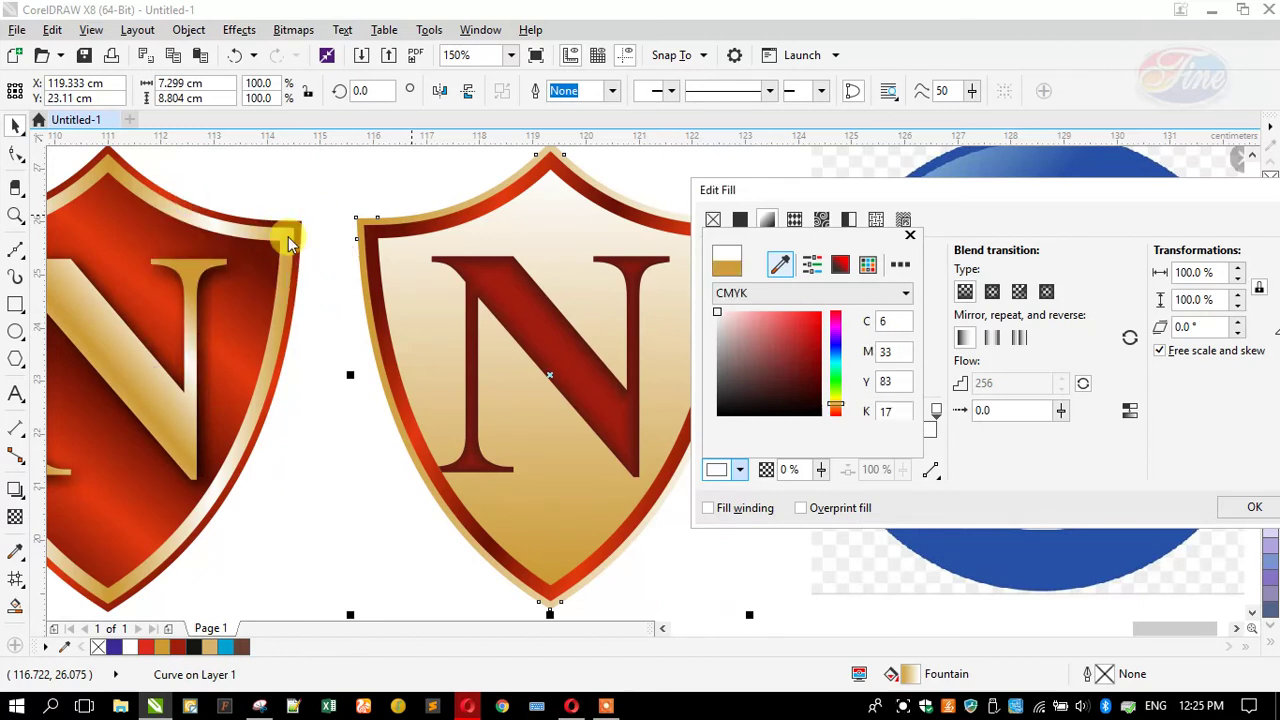
click(986, 226)
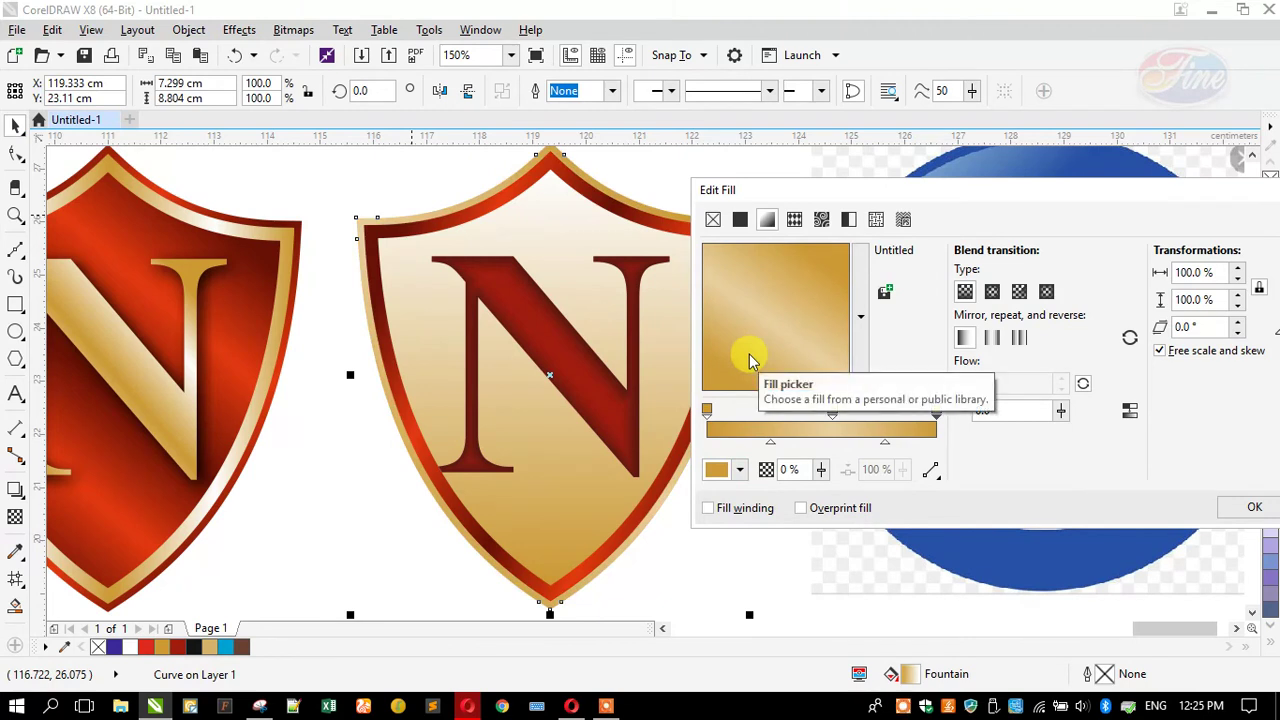
click(1250, 508)
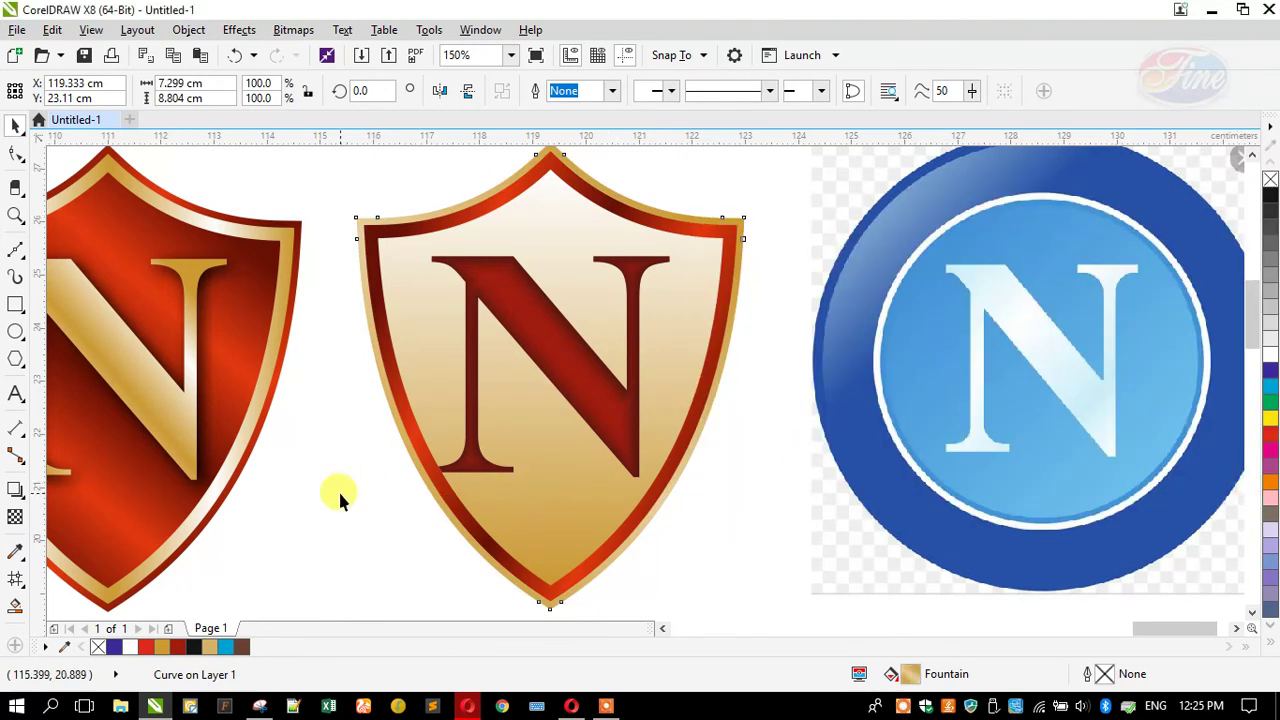
click(382, 467)
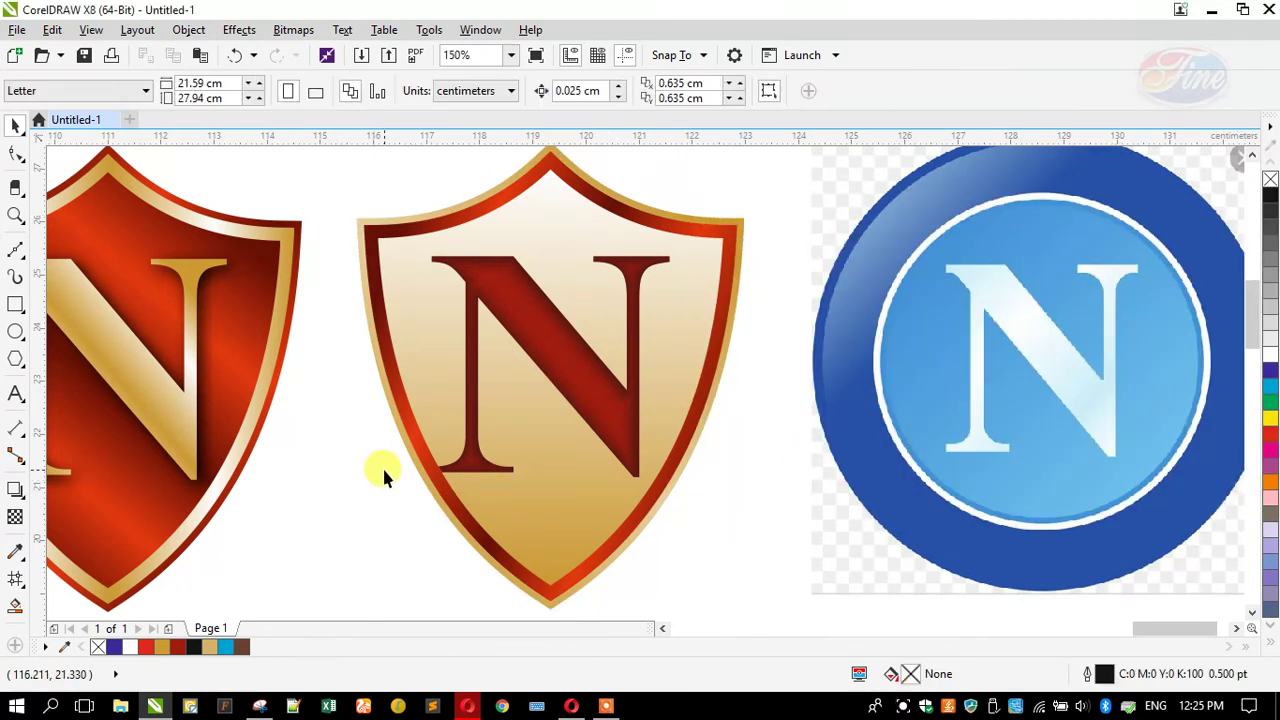
Move the whole gold shield closer to the red gradient shield beside it
scroll(643, 433, down, 2)
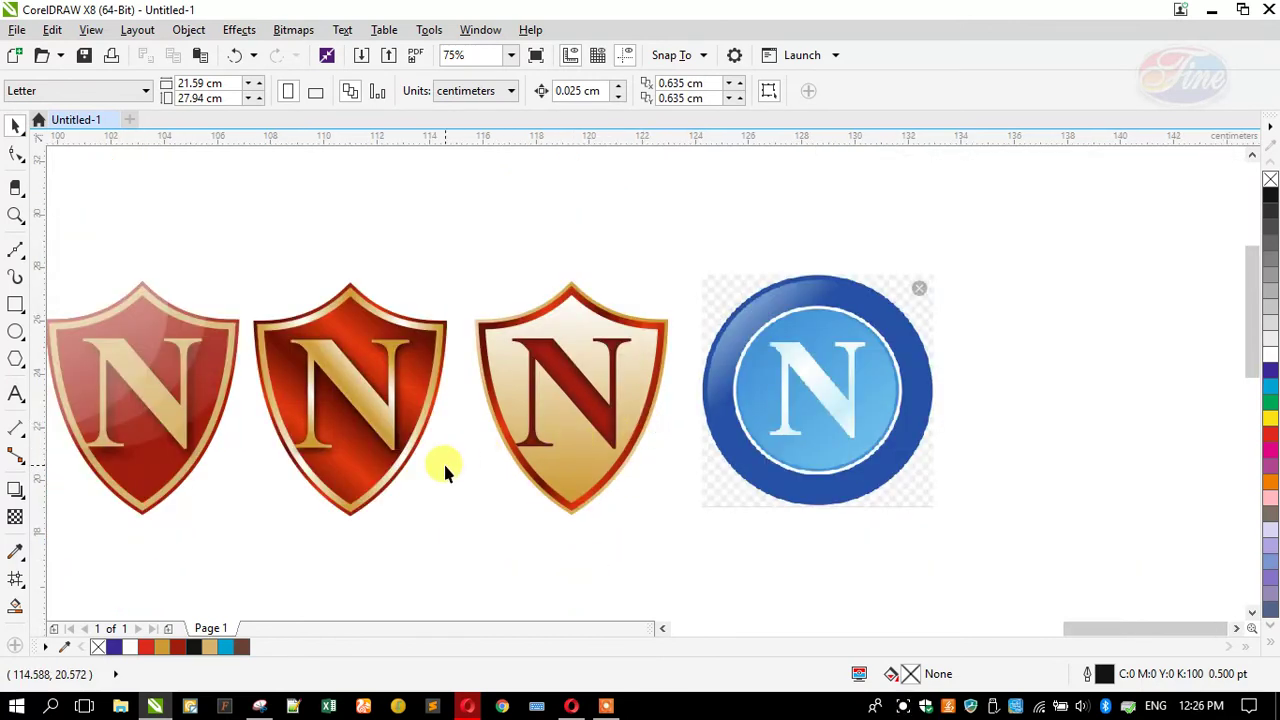
scroll(600, 430, down, 2)
scroll(373, 418, up, 2)
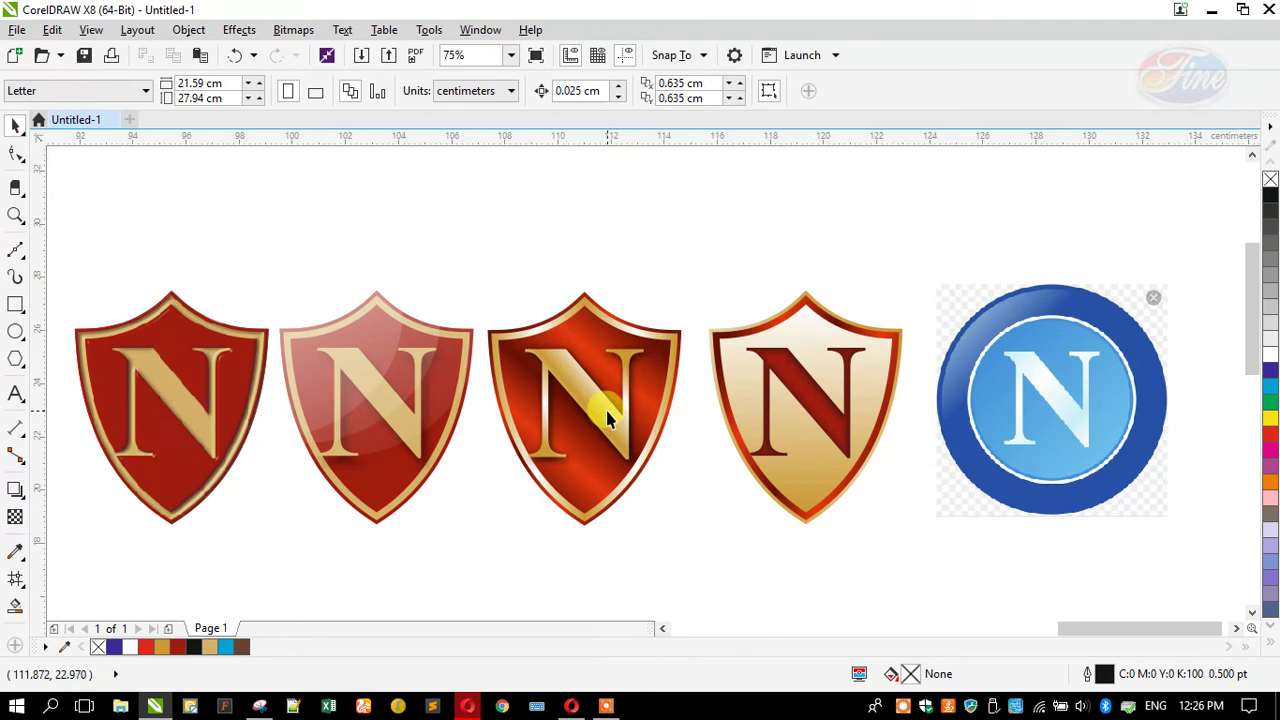
scroll(594, 331, down, 1)
click(708, 400)
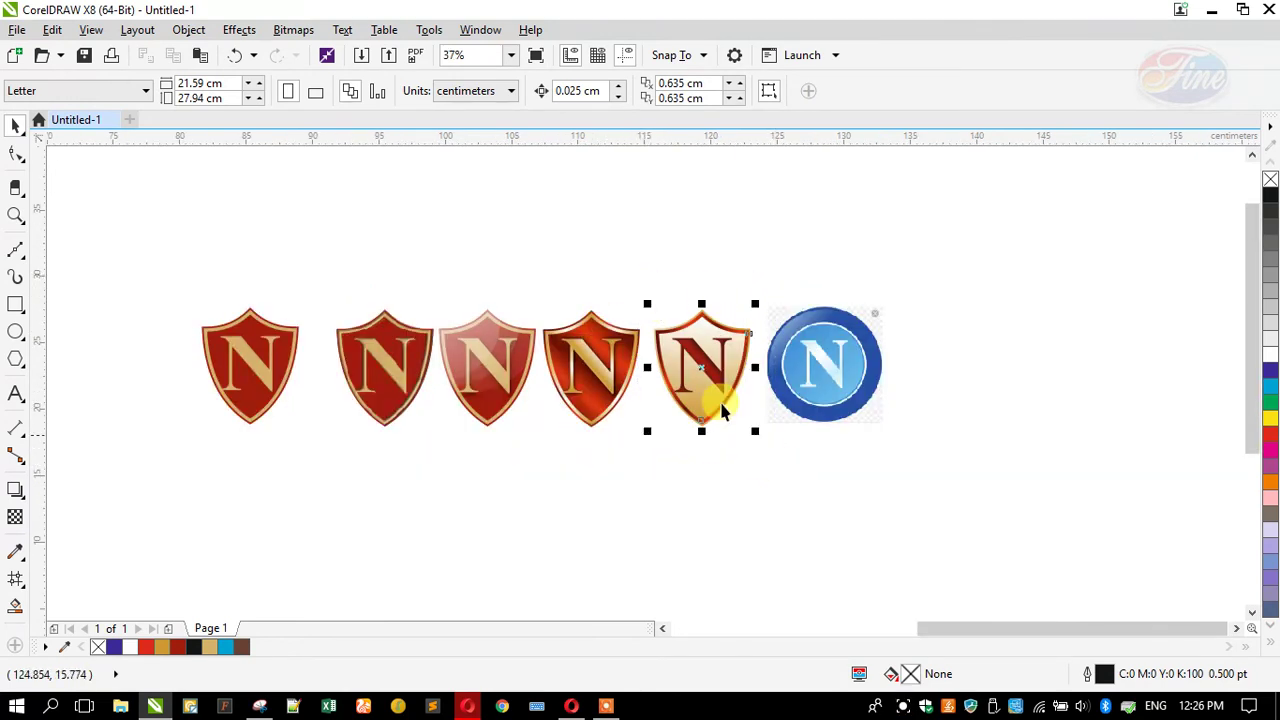
scroll(690, 378, up, 3)
drag(698, 384, 655, 378)
Move the blue circular reference image right to about X 140.7 cm, leaving space beside the gold shield
scroll(585, 322, down, 2)
drag(766, 394, 933, 377)
scroll(665, 335, up, 2)
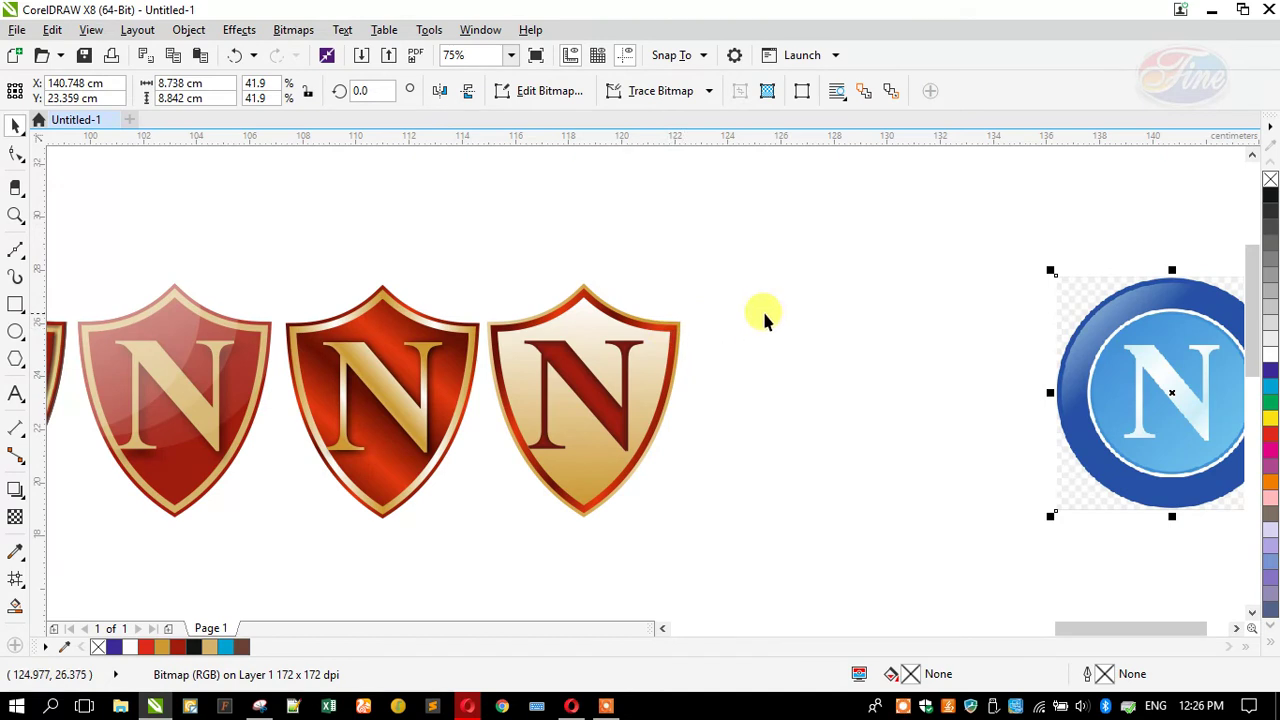
Shift the complete gold shield slightly right, to about X 119.2 cm, to widen its gap from the red gradient shield
scroll(763, 309, down, 2)
scroll(490, 338, up, 2)
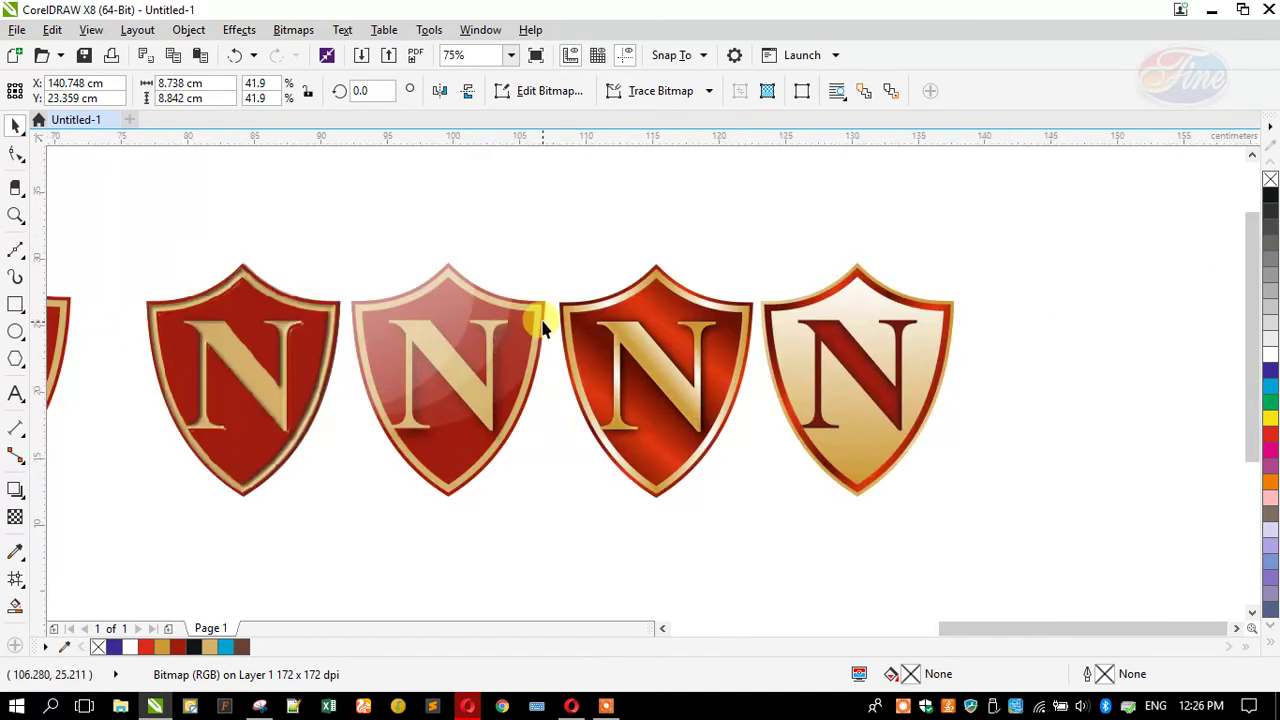
scroll(534, 323, down, 2)
scroll(610, 330, up, 2)
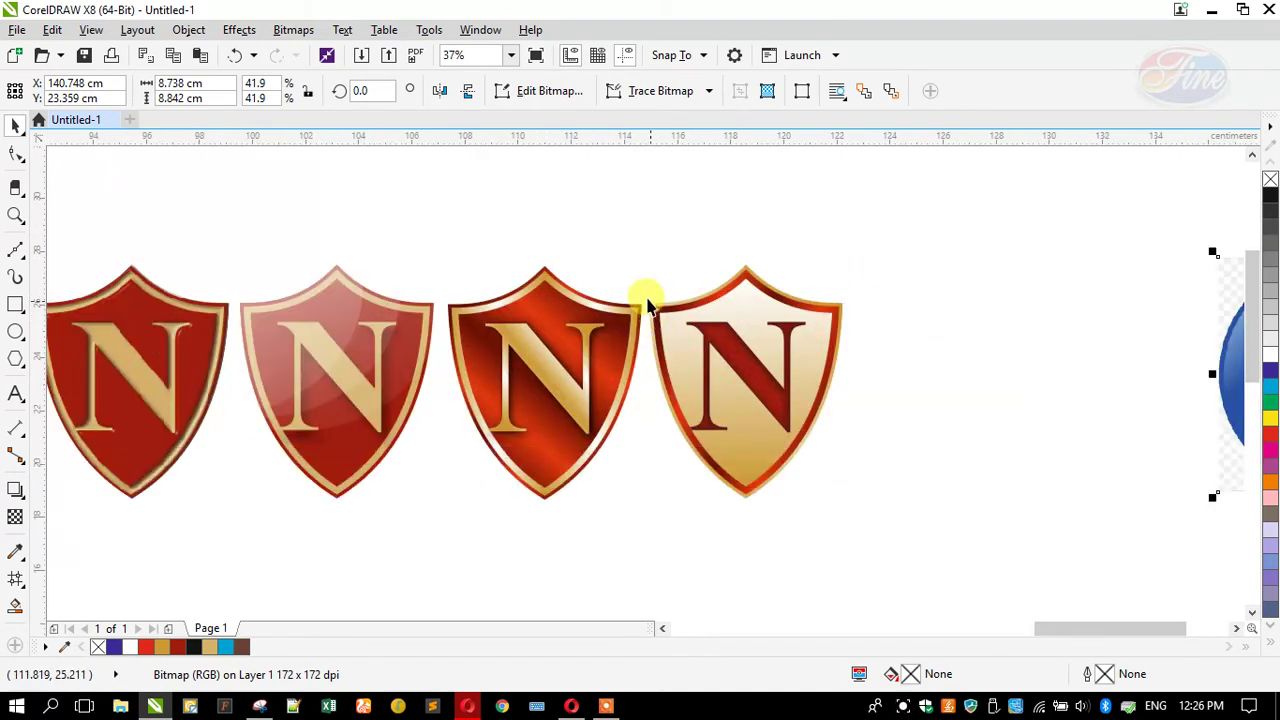
drag(625, 258, 848, 497)
drag(731, 389, 749, 380)
scroll(747, 358, down, 2)
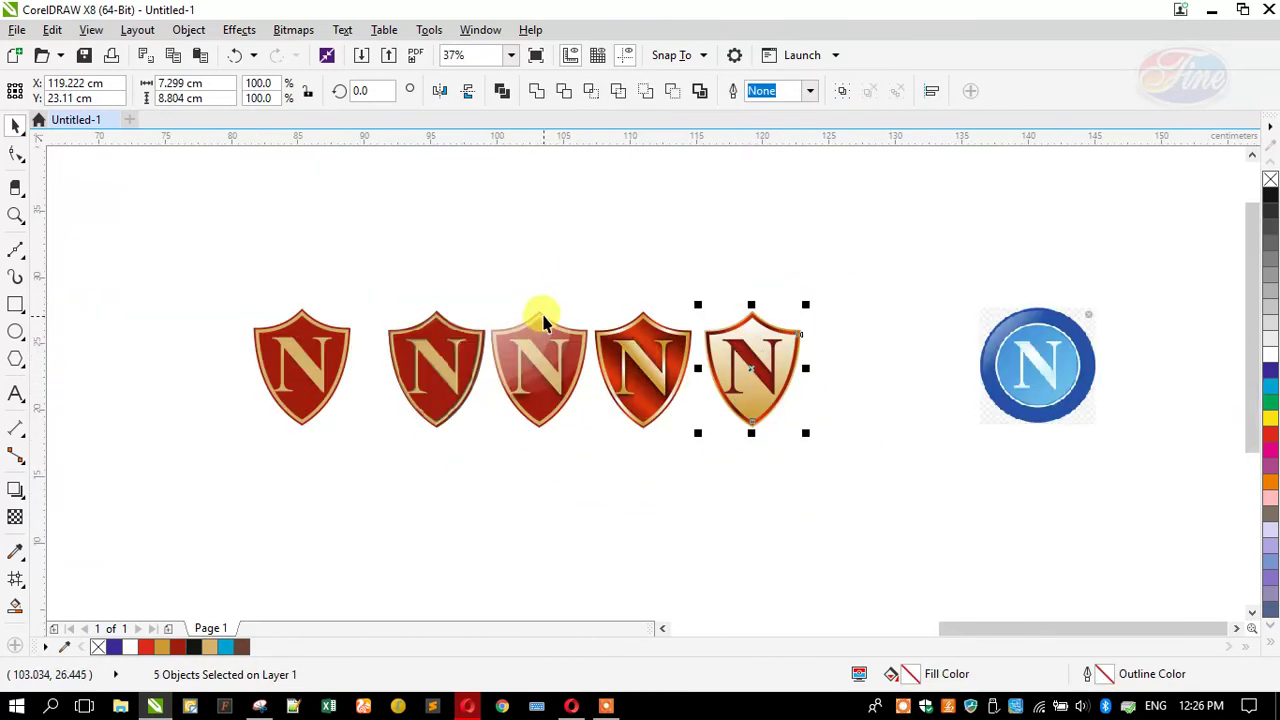
Shift all parts of the red gradient shield slightly right, to about X 111.2 cm, to even out the spacing in the row
drag(572, 288, 714, 462)
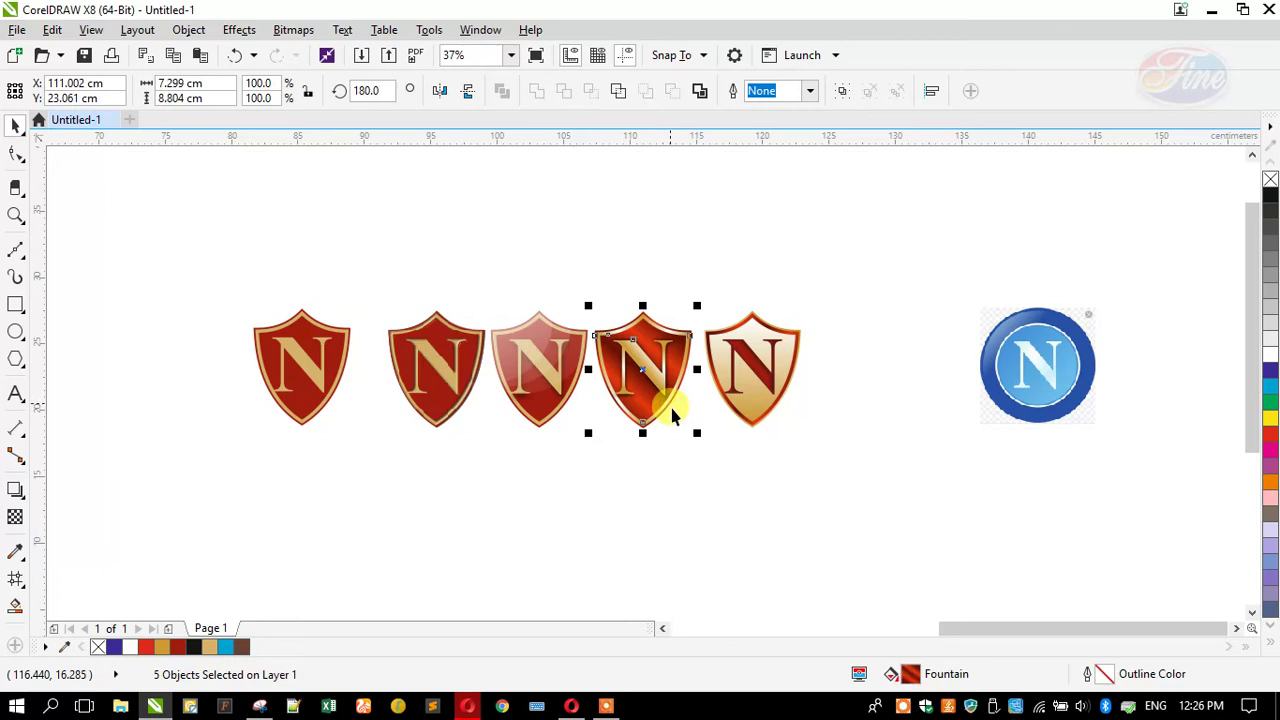
key(Escape)
scroll(647, 340, up, 2)
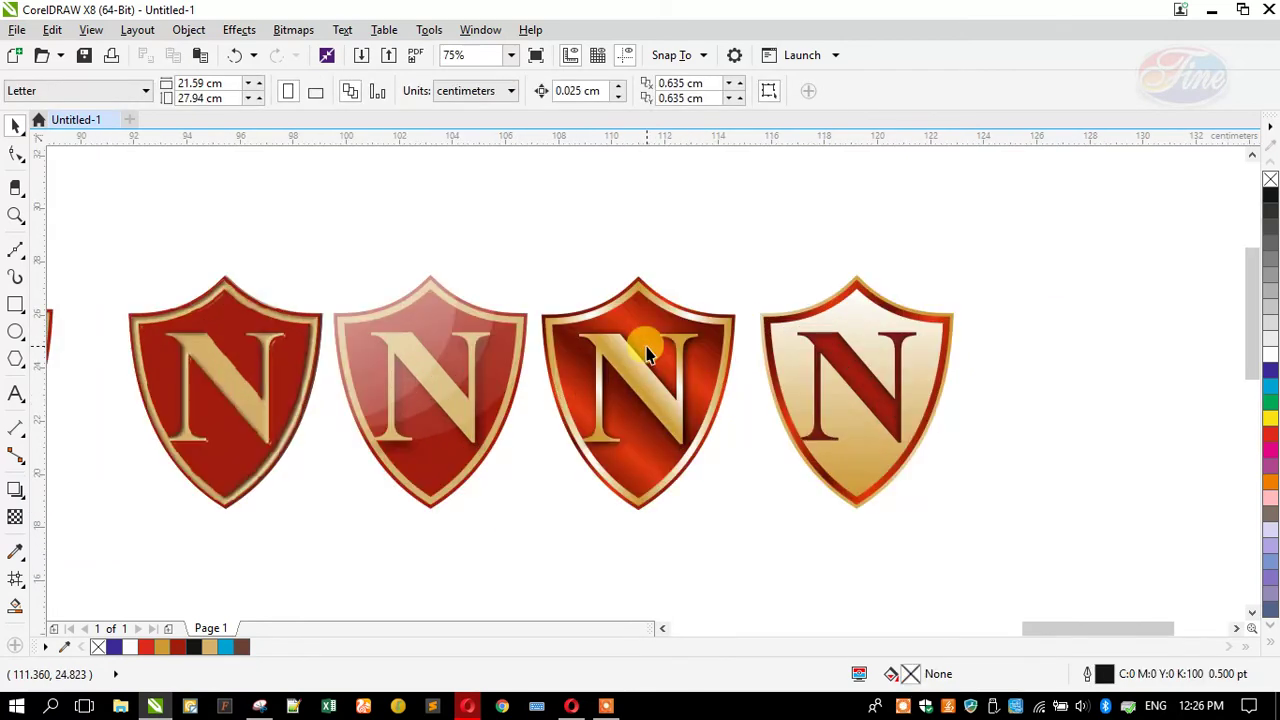
scroll(642, 331, down, 2)
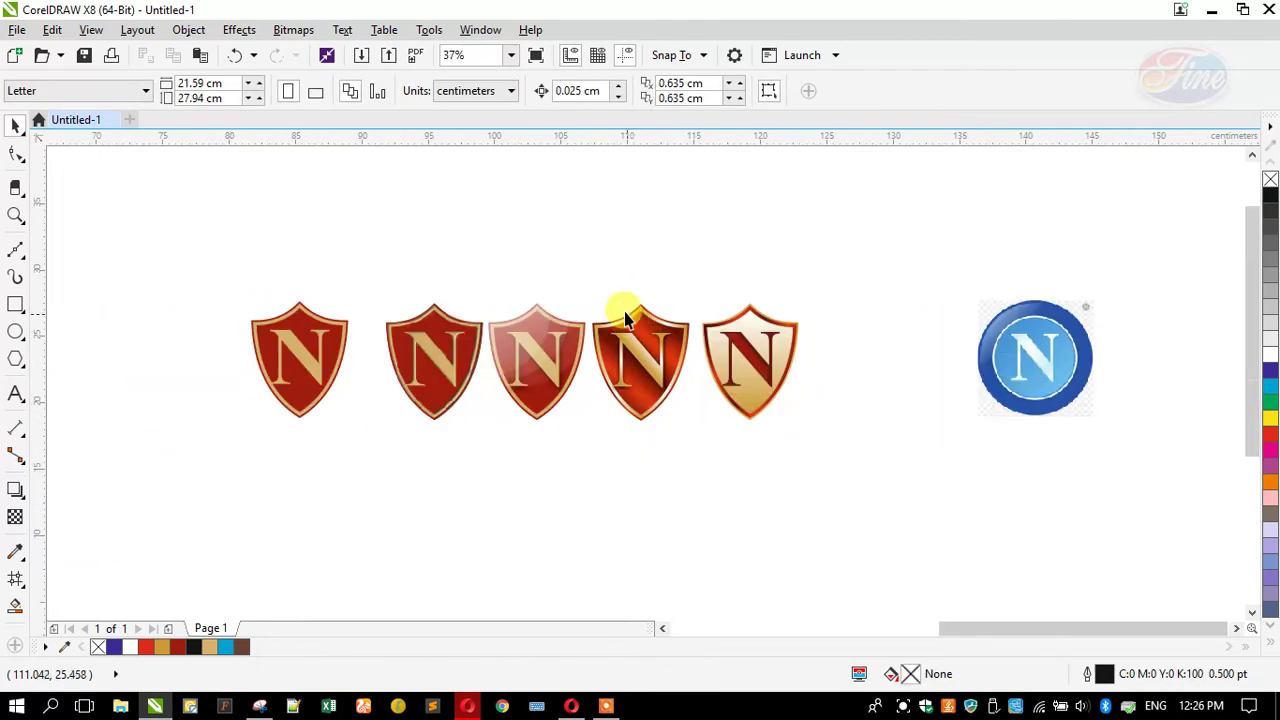
drag(576, 281, 707, 428)
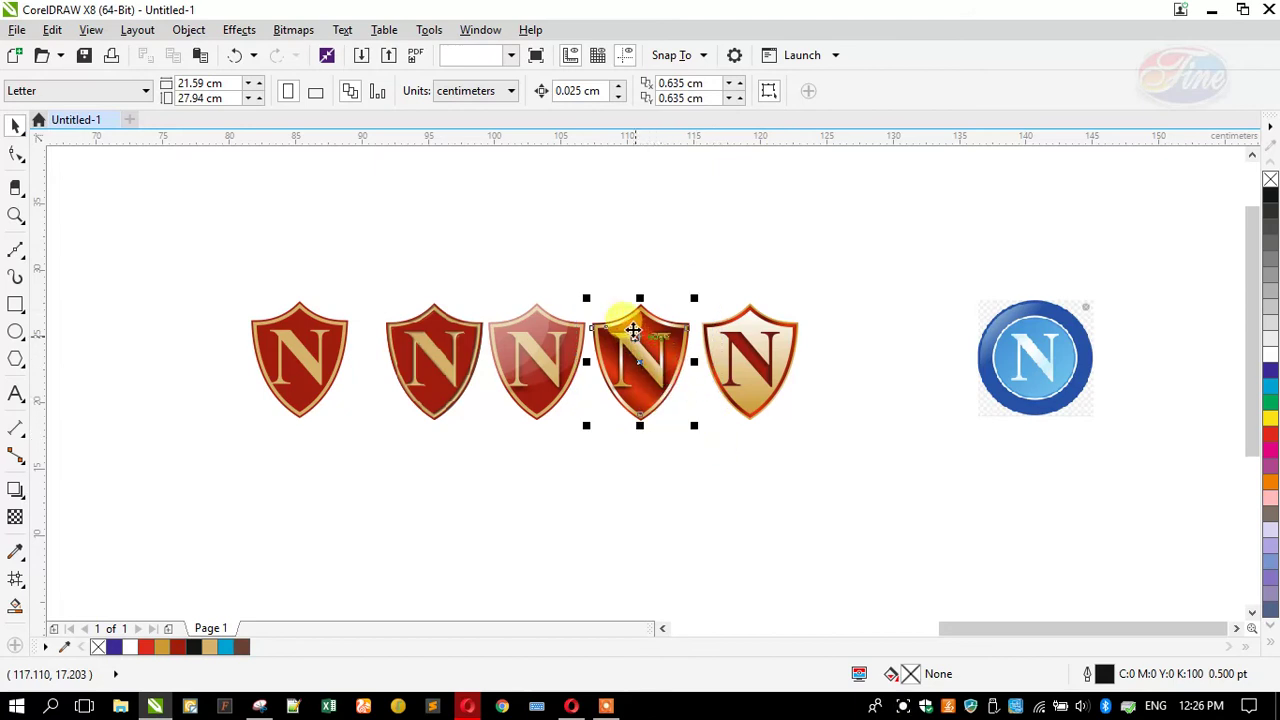
scroll(626, 330, up, 4)
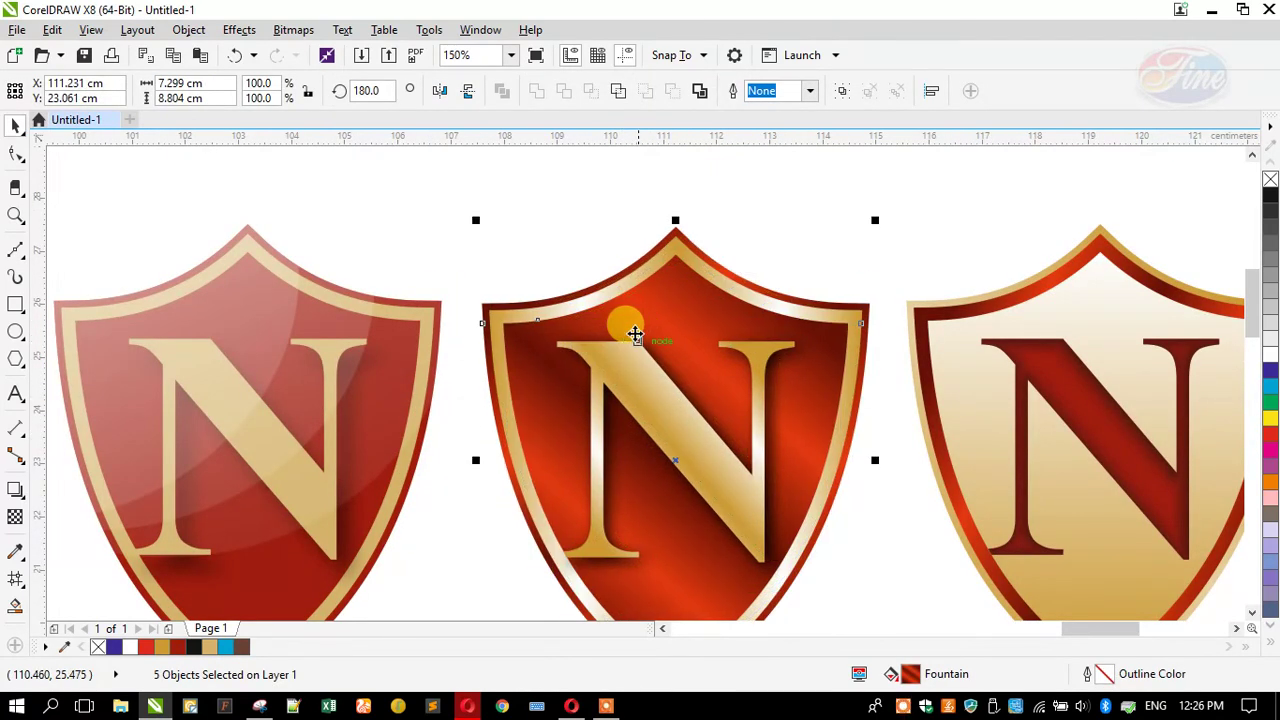
scroll(766, 340, down, 2)
scroll(768, 340, down, 2)
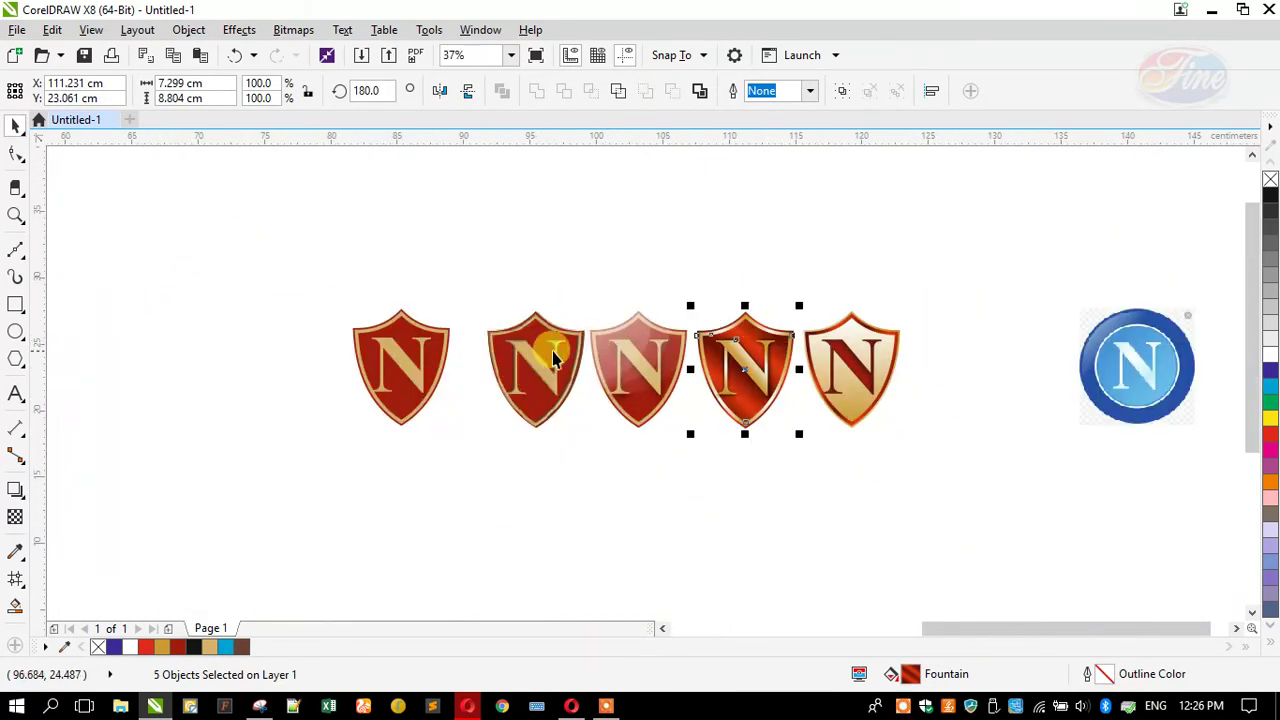
Shift the bevelled red shield slightly left, to about X 95.3 cm, to widen its gap from the glossy shield
scroll(553, 357, up, 1)
click(553, 357)
ctrl+click(555, 340)
scroll(557, 340, up, 1)
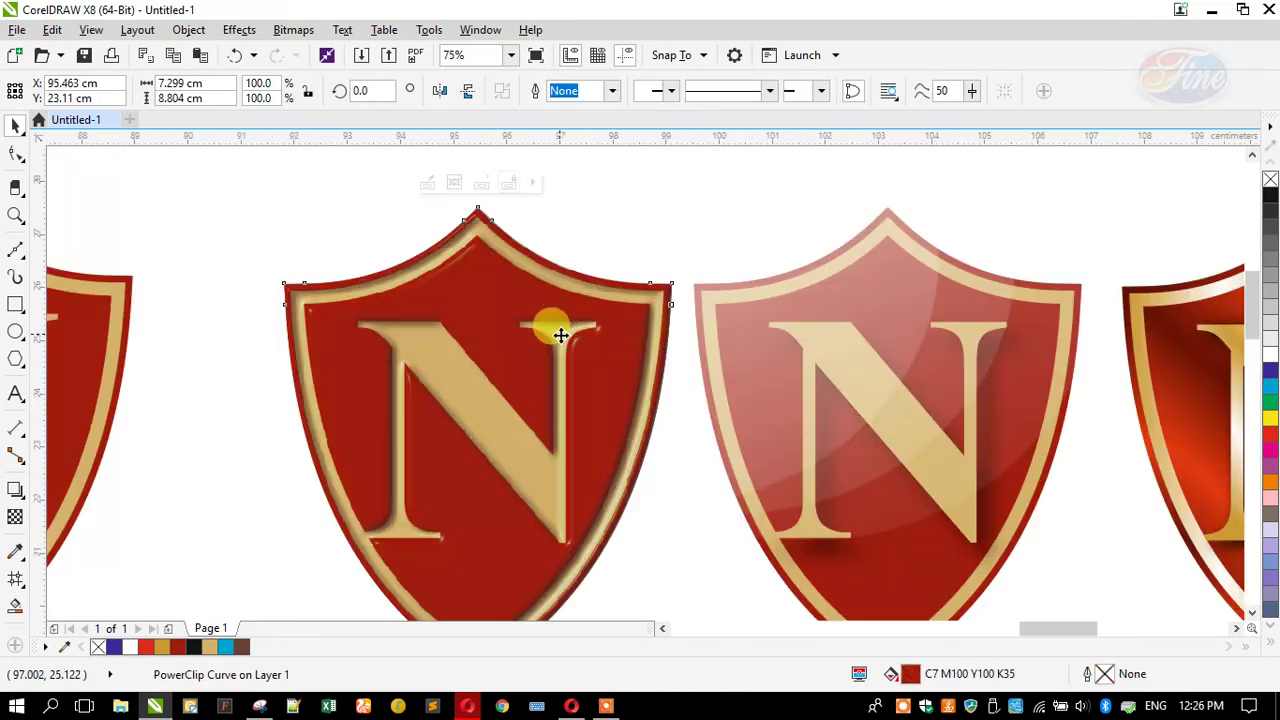
scroll(556, 345, down, 4)
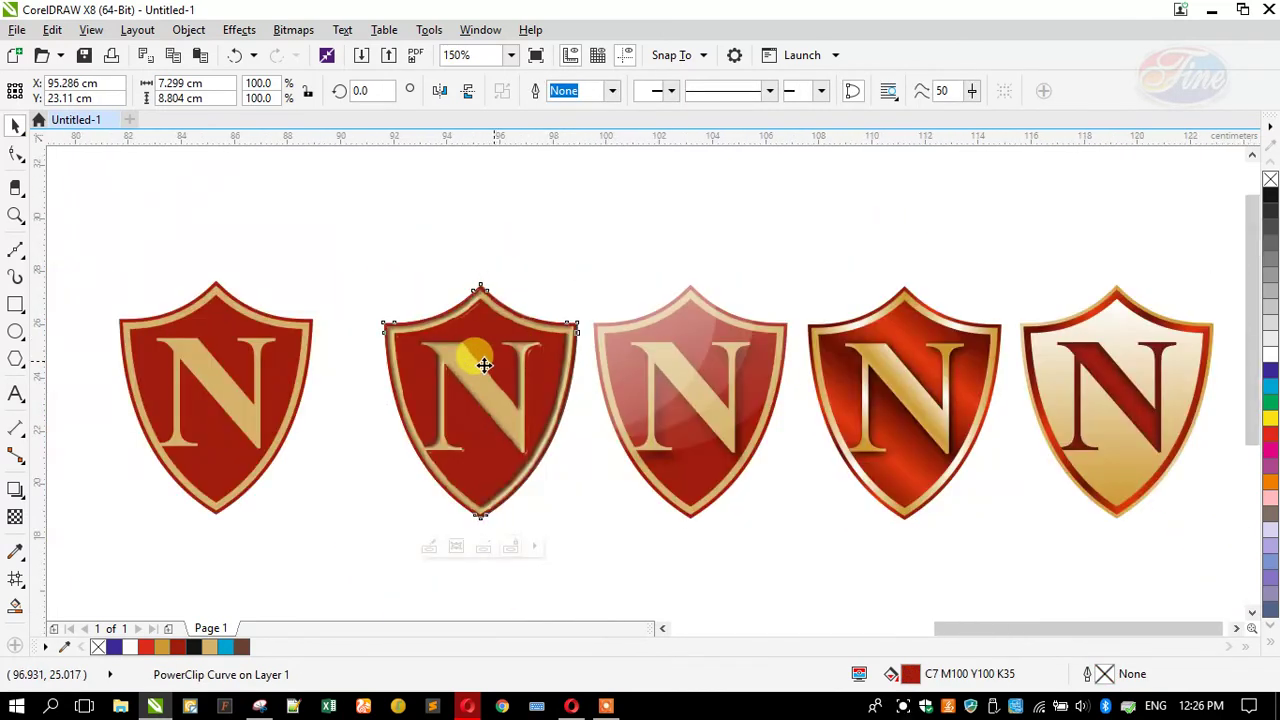
Place a copy of the red gradient shield in the space between the gold shield and the blue reference image
scroll(790, 398, up, 1)
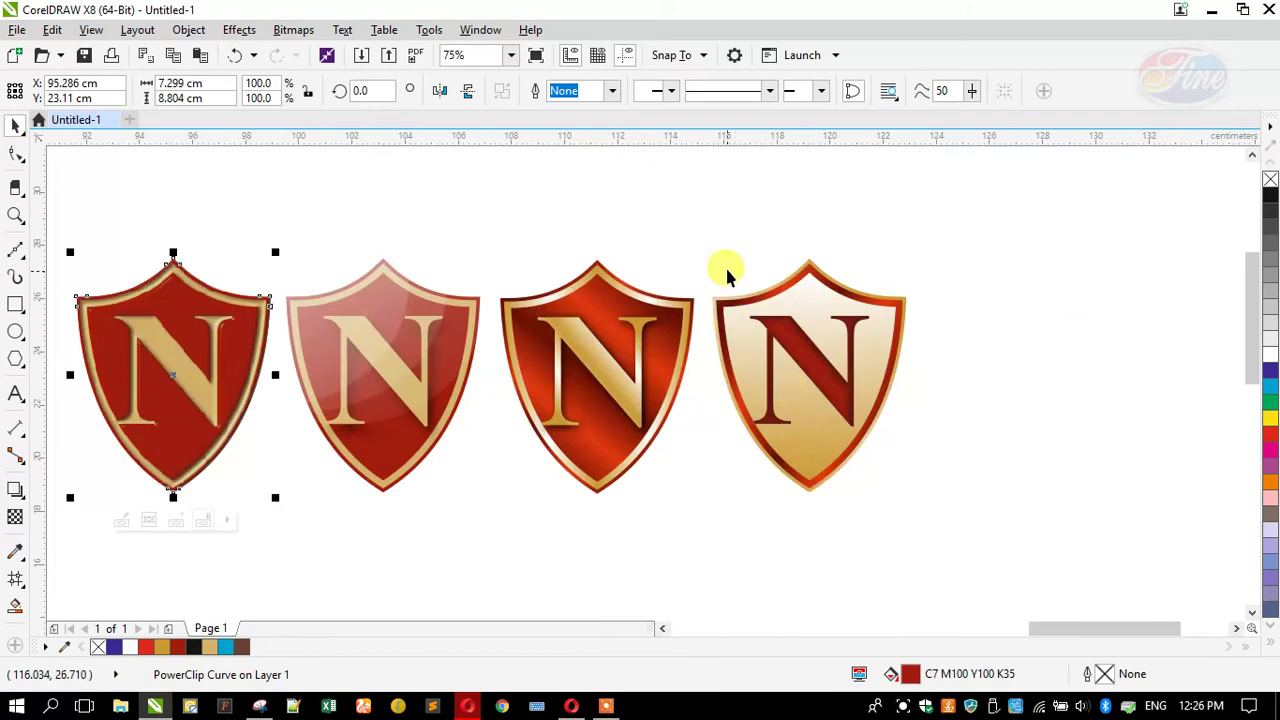
click(490, 392)
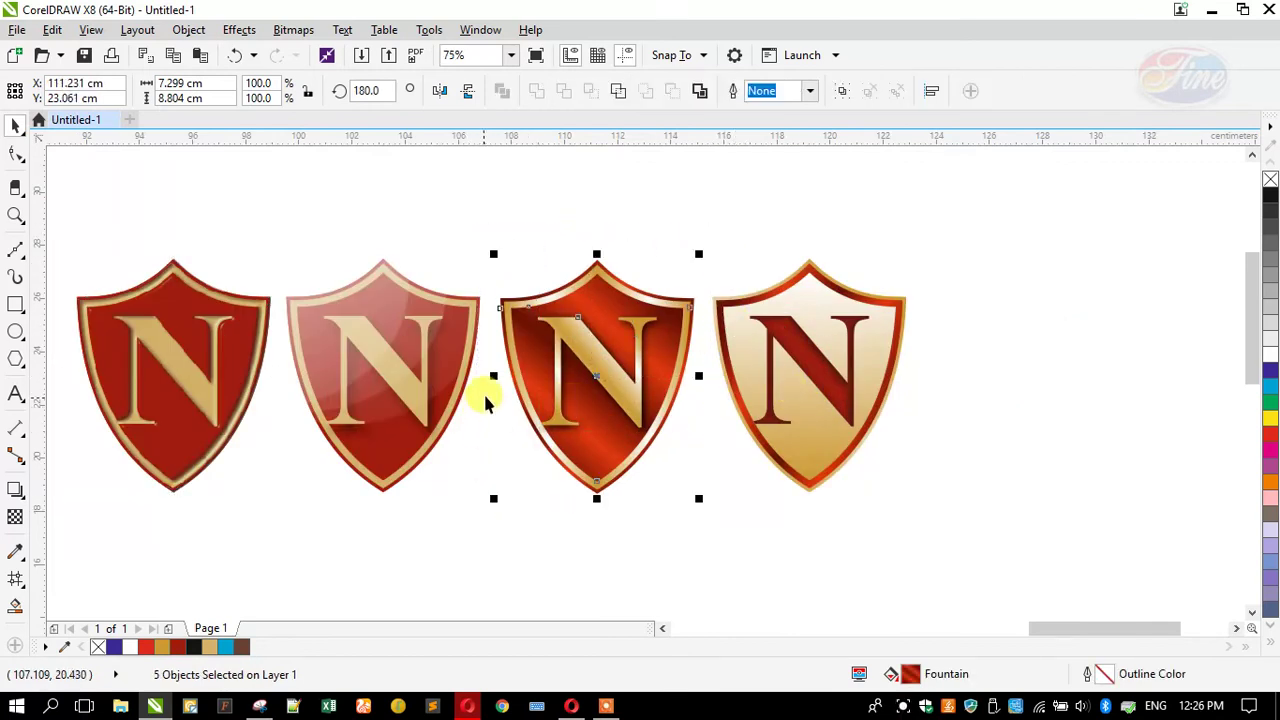
scroll(490, 390, down, 1)
drag(503, 380, 736, 386)
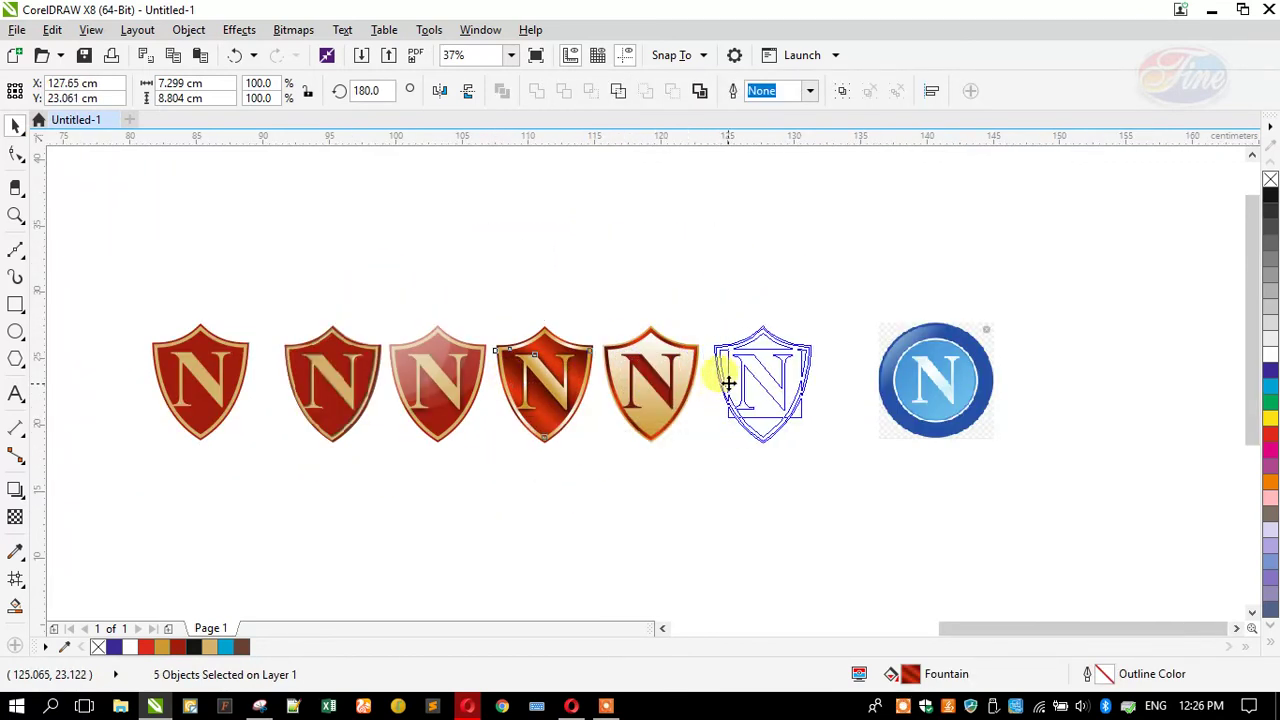
Draw a rectangle of about 9.9 × 10.5 cm around the copied red gradient shield
scroll(874, 355, up, 1)
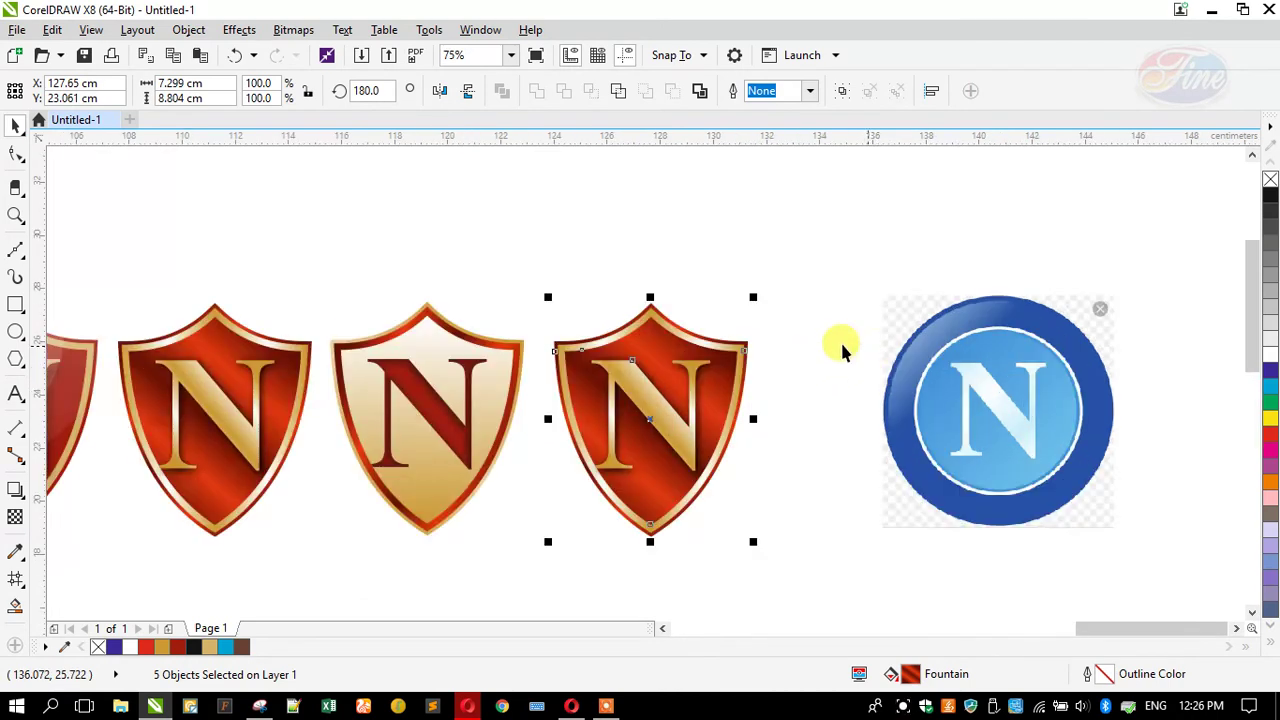
click(15, 305)
click(17, 123)
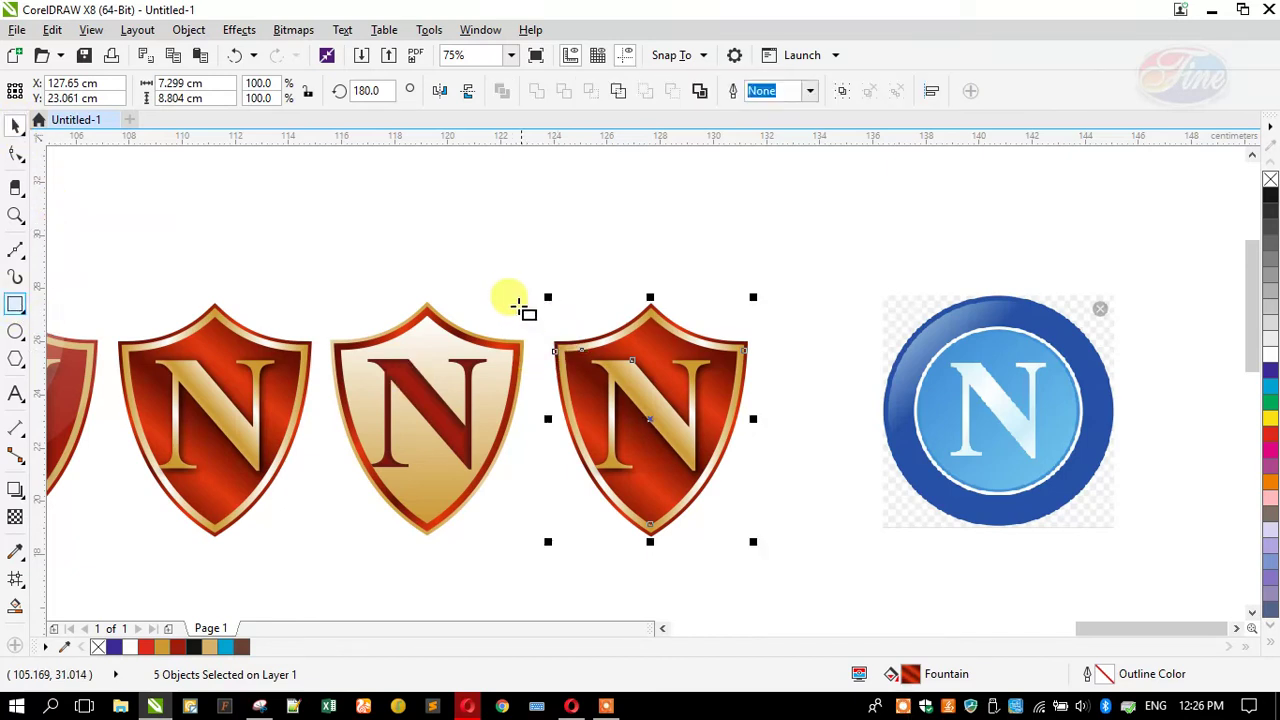
key(F6)
drag(523, 287, 786, 566)
click(12, 128)
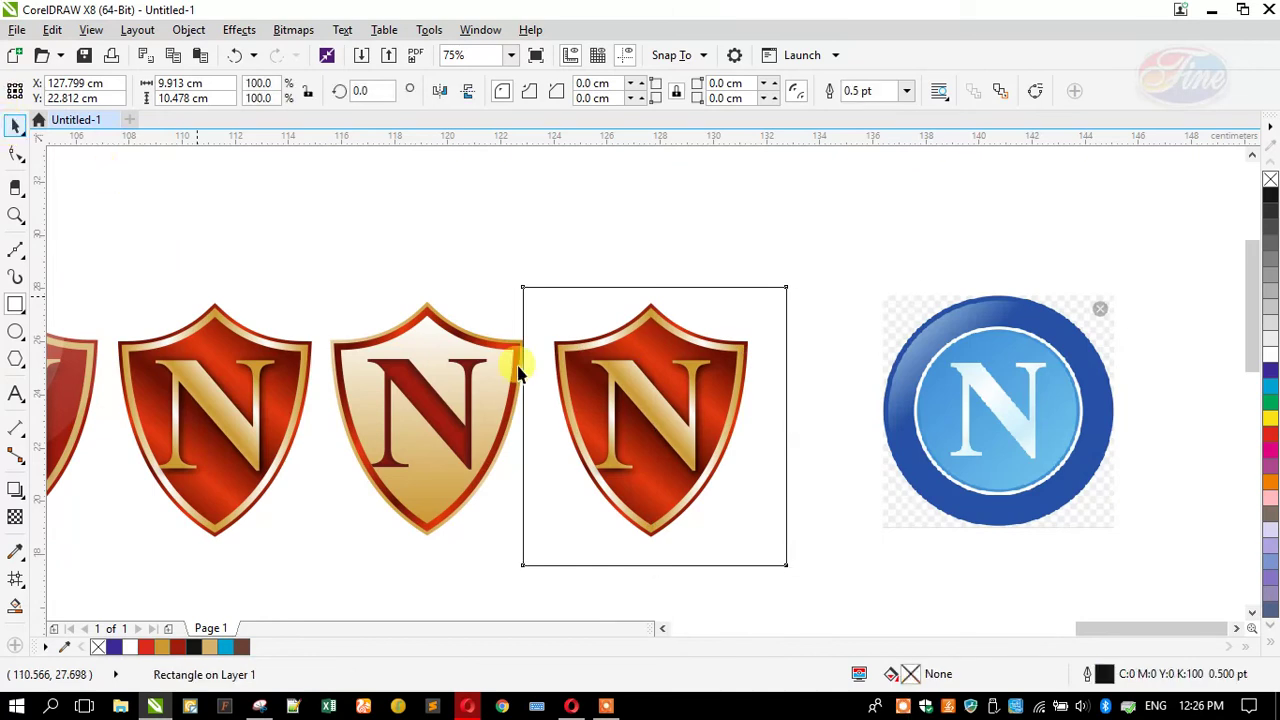
Centre the rectangle on the copied shield, remove its outline and fill it with white
shift+click(607, 372)
drag(607, 372, 549, 286)
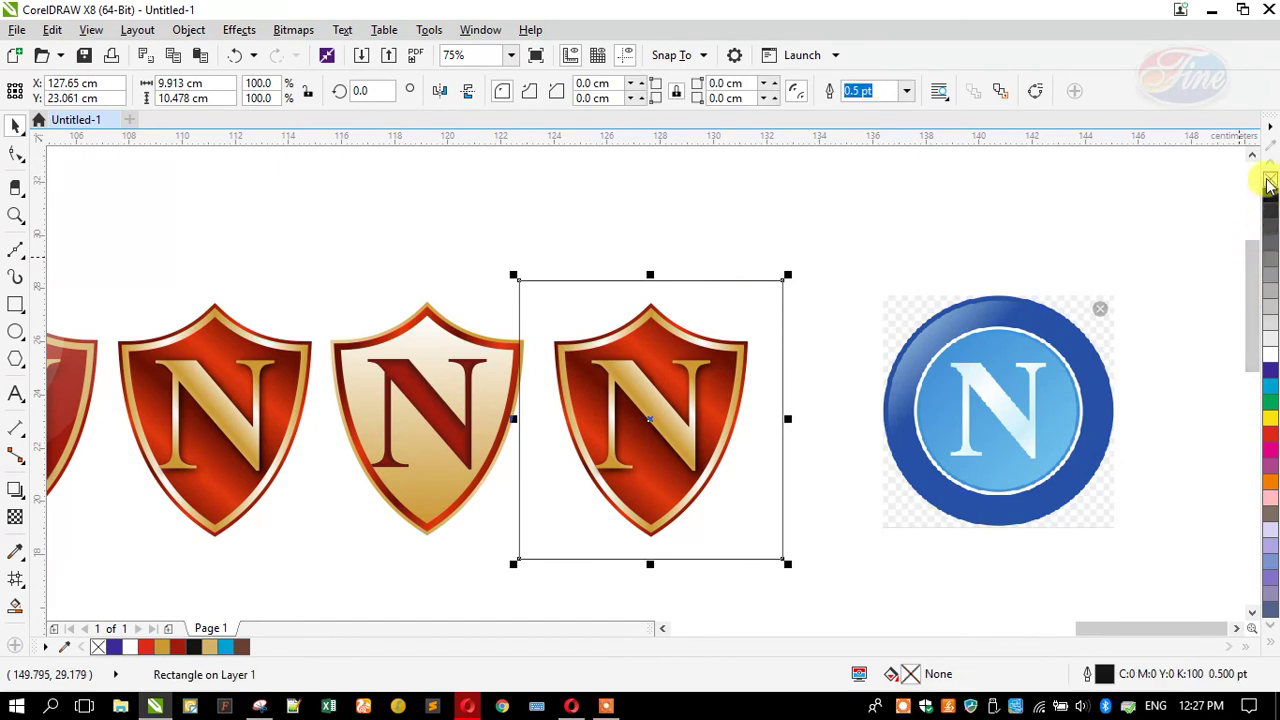
drag(1268, 345, 710, 305)
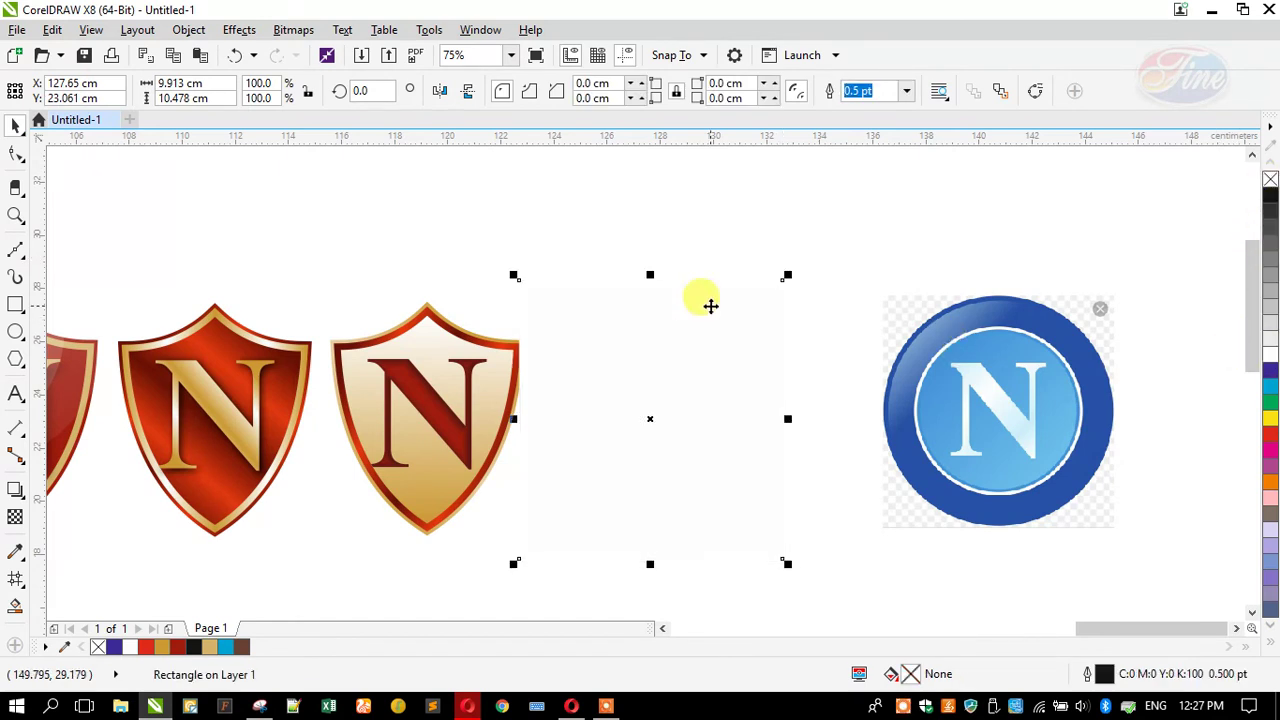
Send the white rectangle behind the copied red gradient shield and convert both into one 300 dpi CMYK bitmap with a transparent background
key(shift+Page_Down)
shift+click(621, 386)
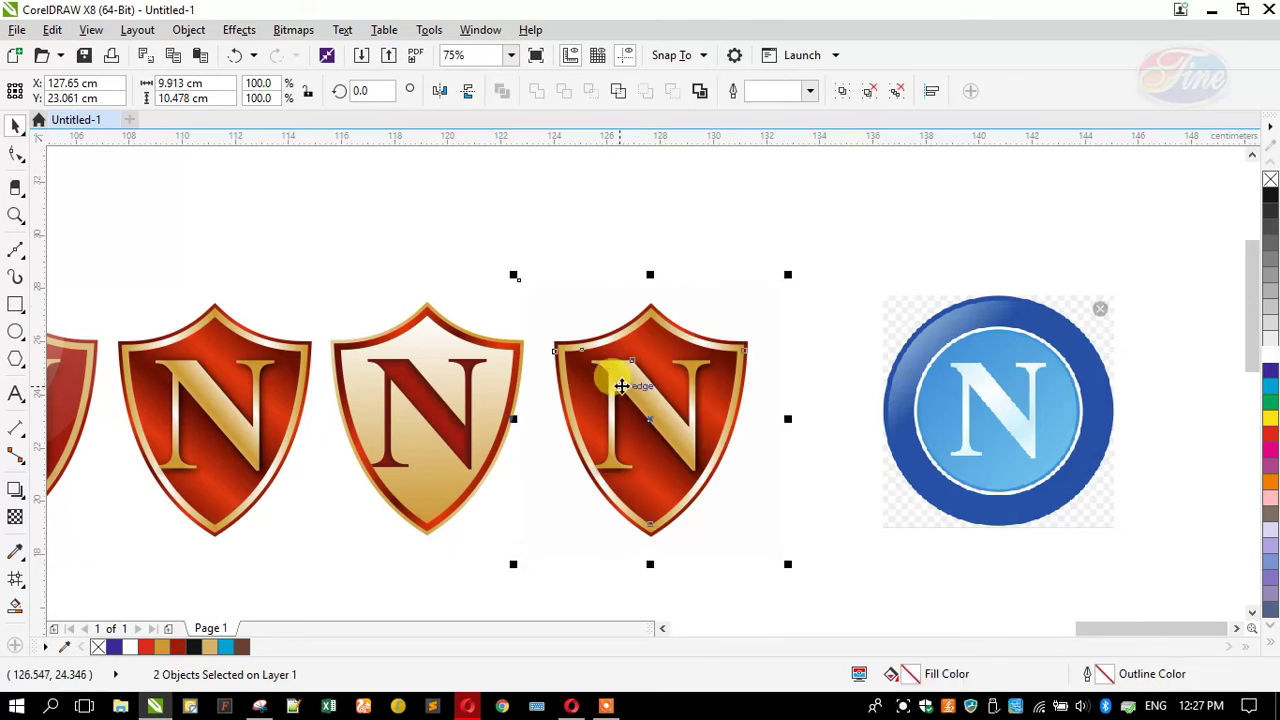
click(300, 35)
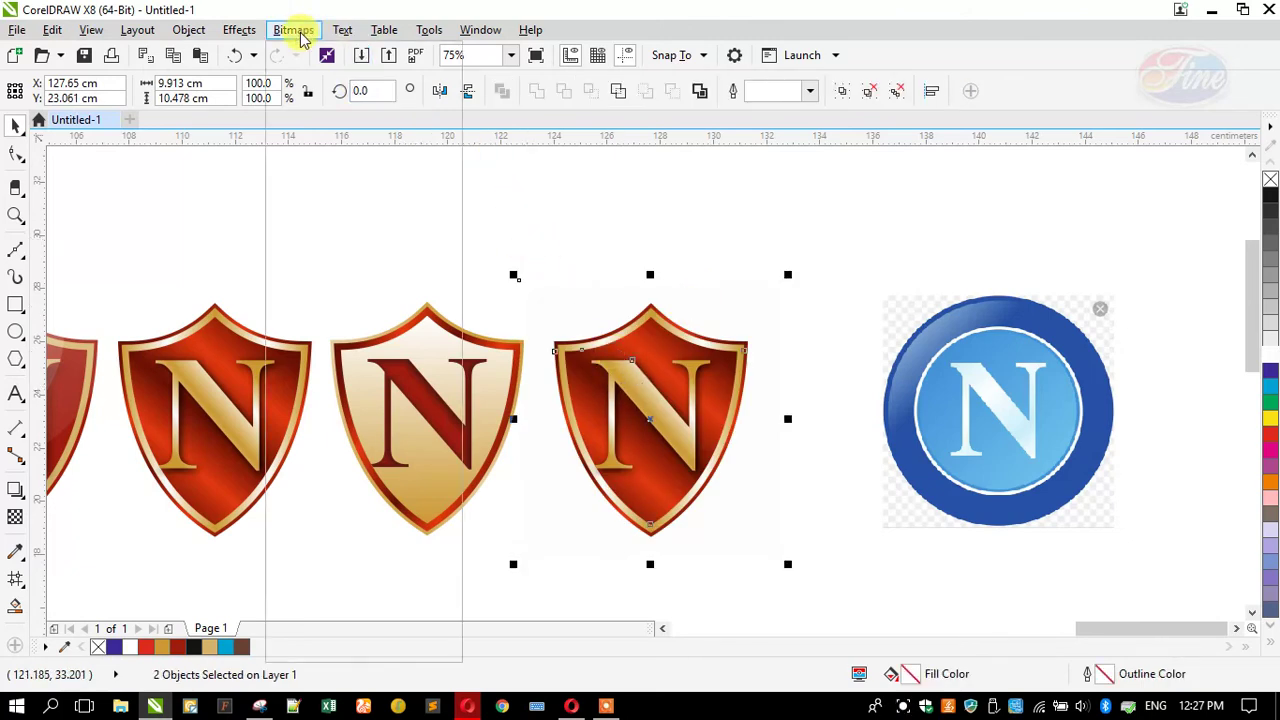
click(306, 51)
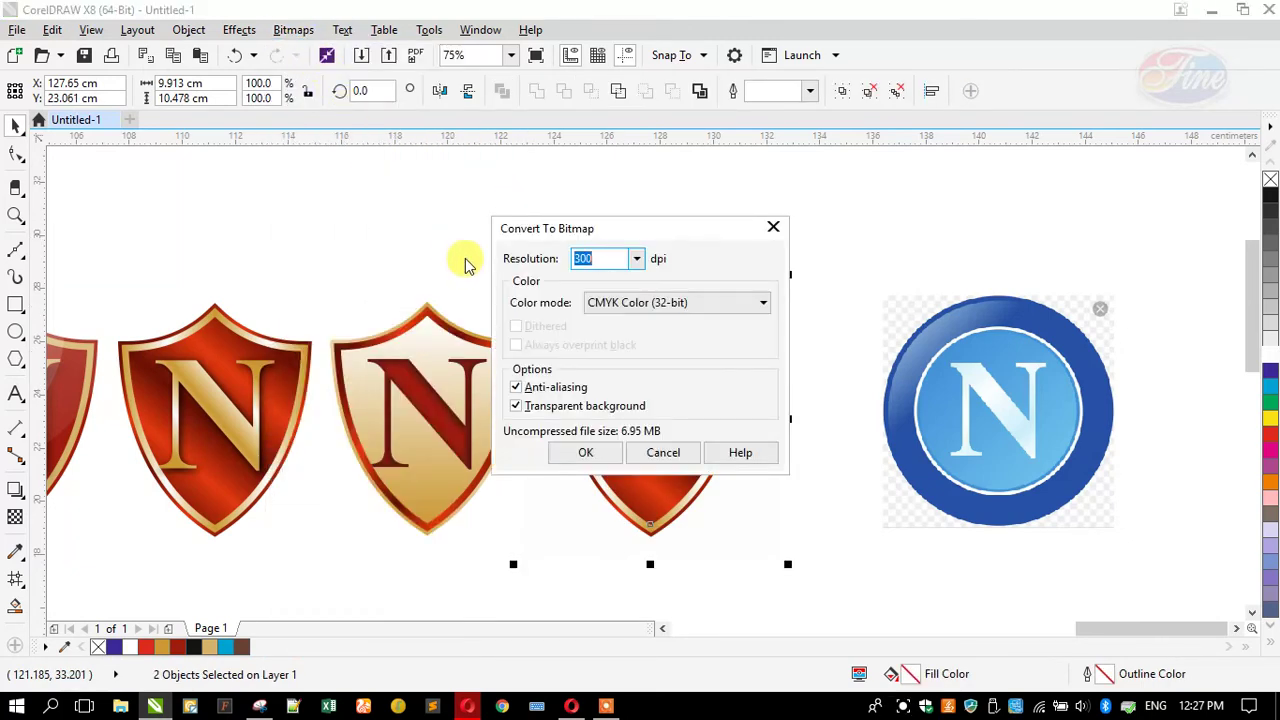
key(Return)
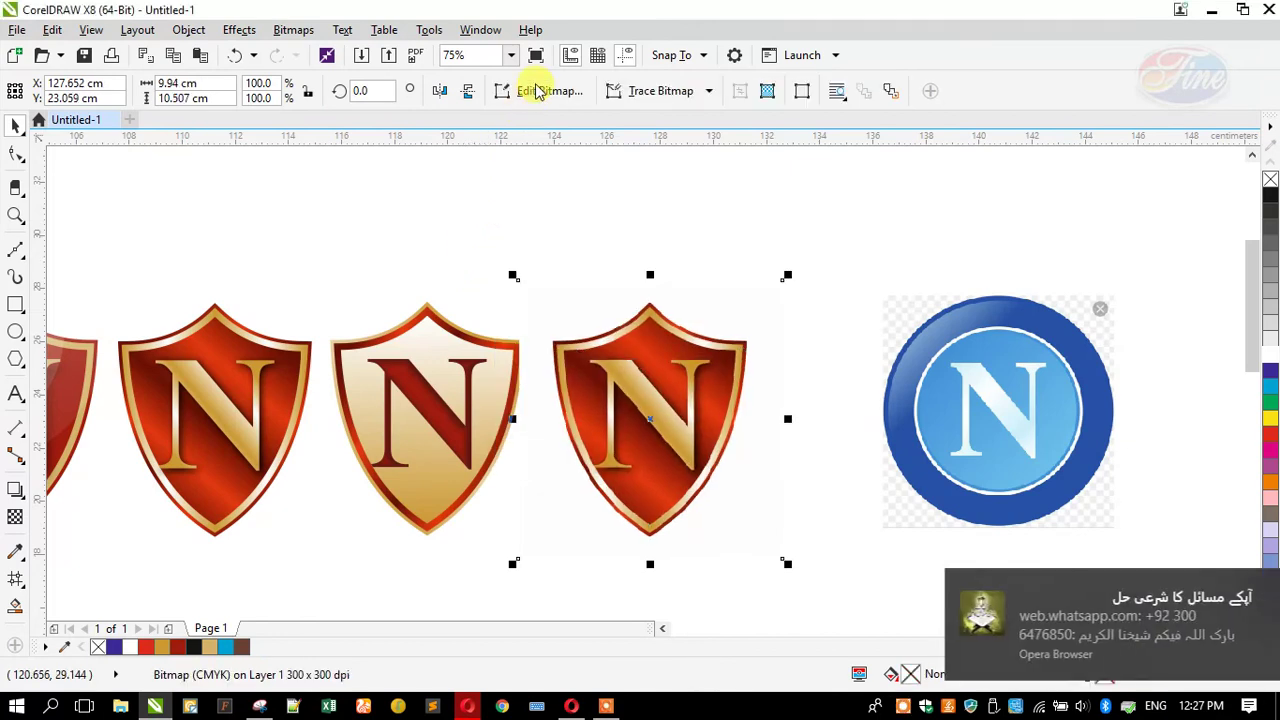
Open the shield bitmap for editing in Corel PHOTO-PAINT and start the Plastic texture effect, keeping the shield preview uncovered
click(537, 90)
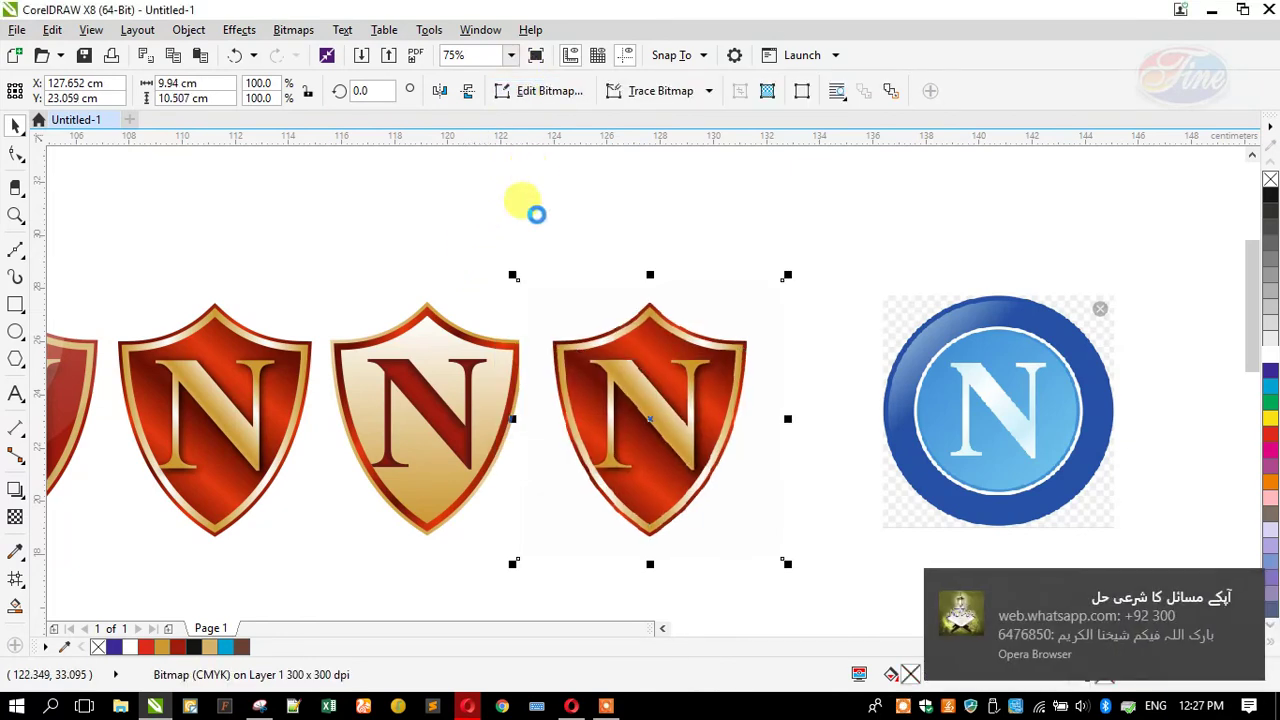
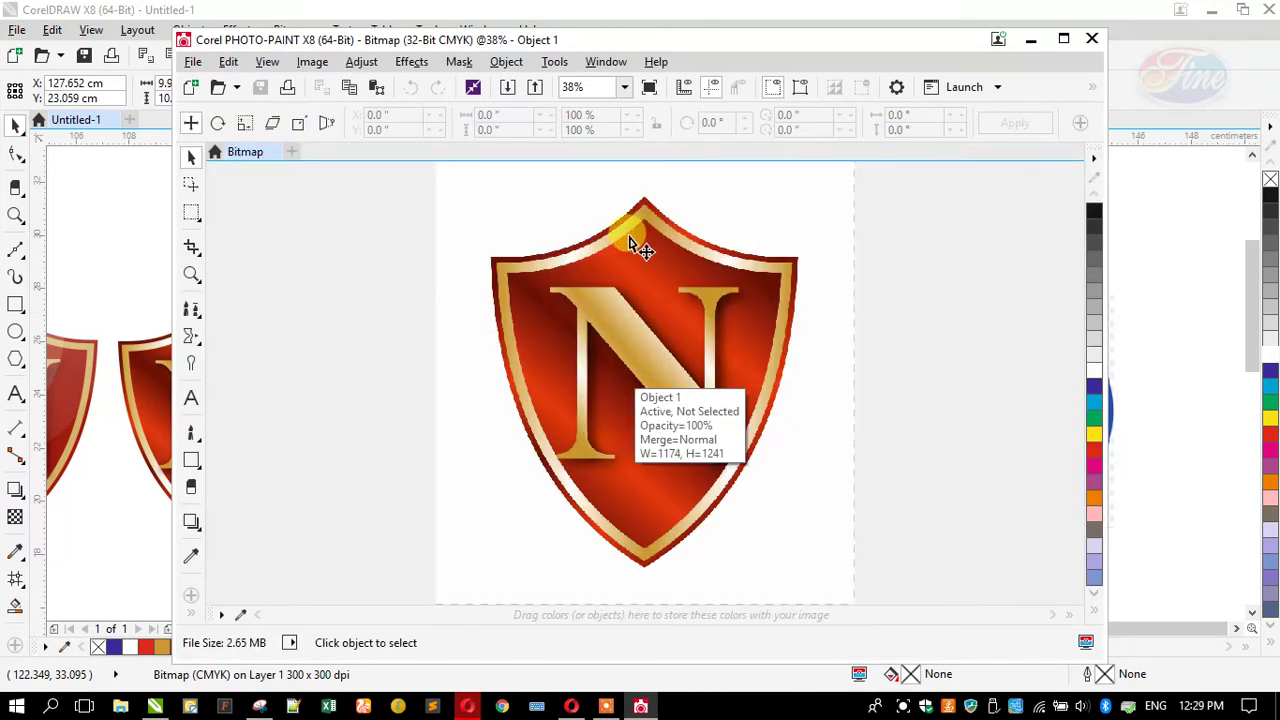
click(408, 62)
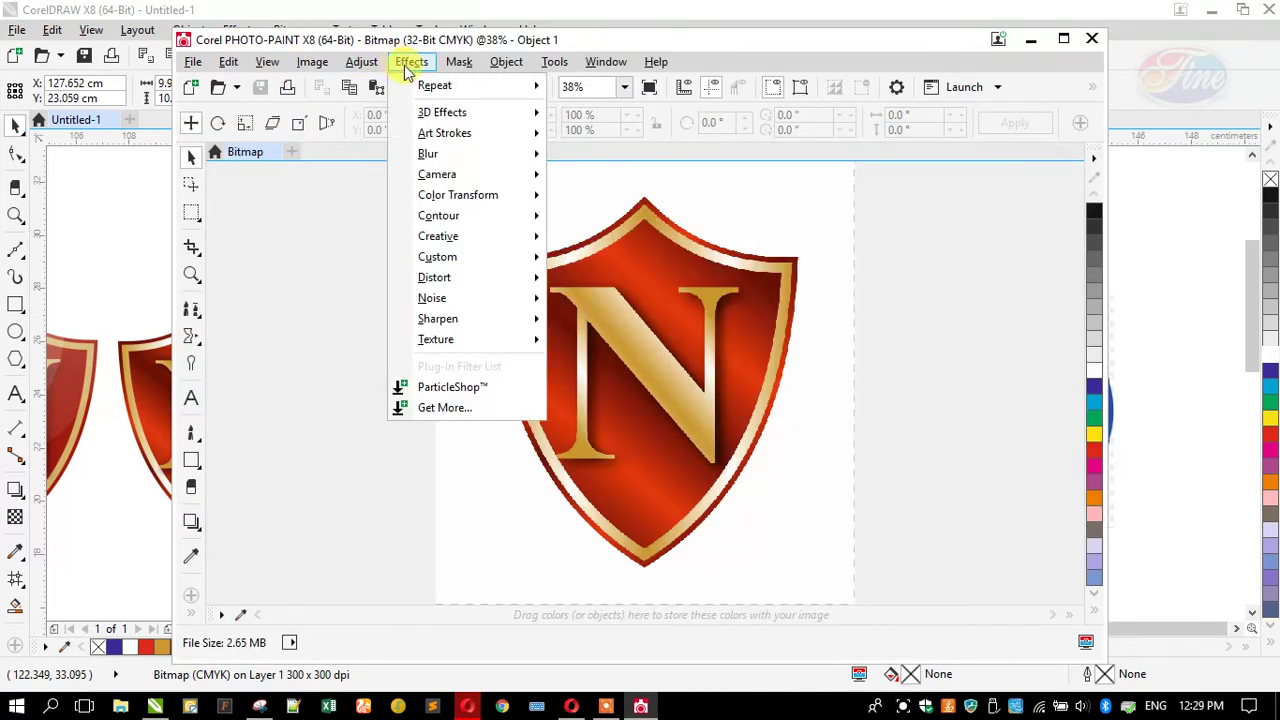
mouse_move(537, 342)
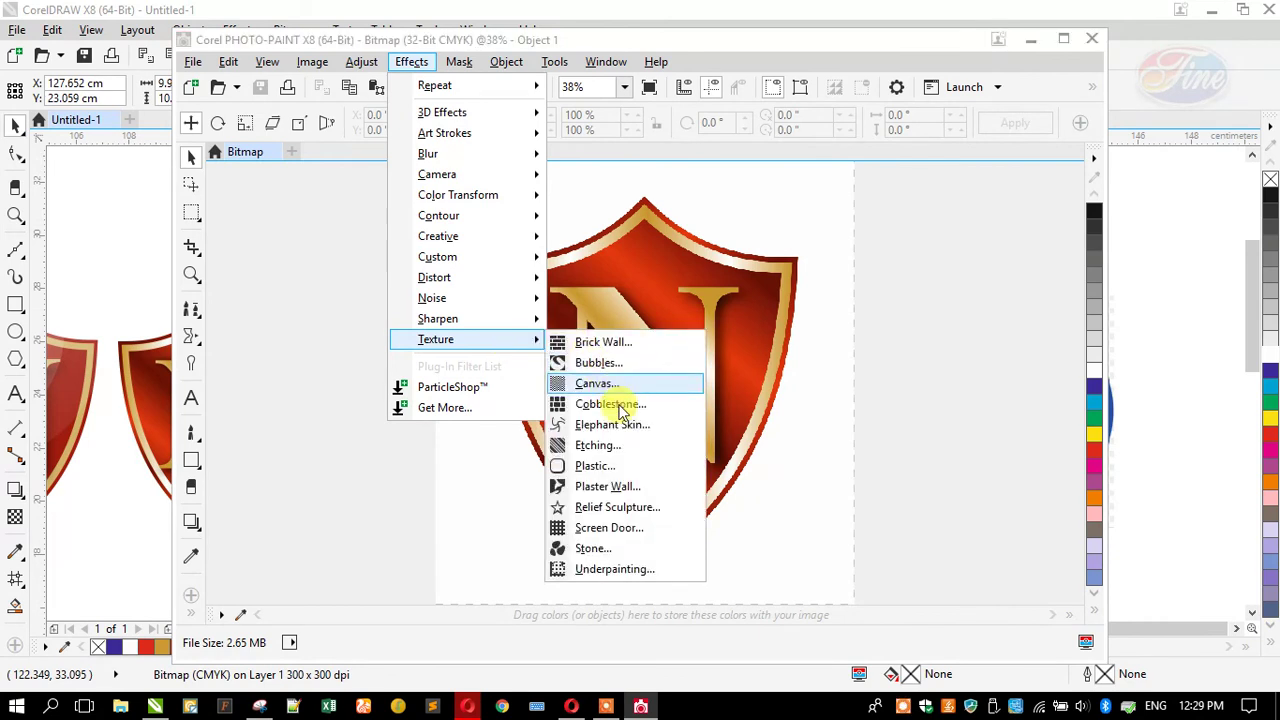
click(621, 465)
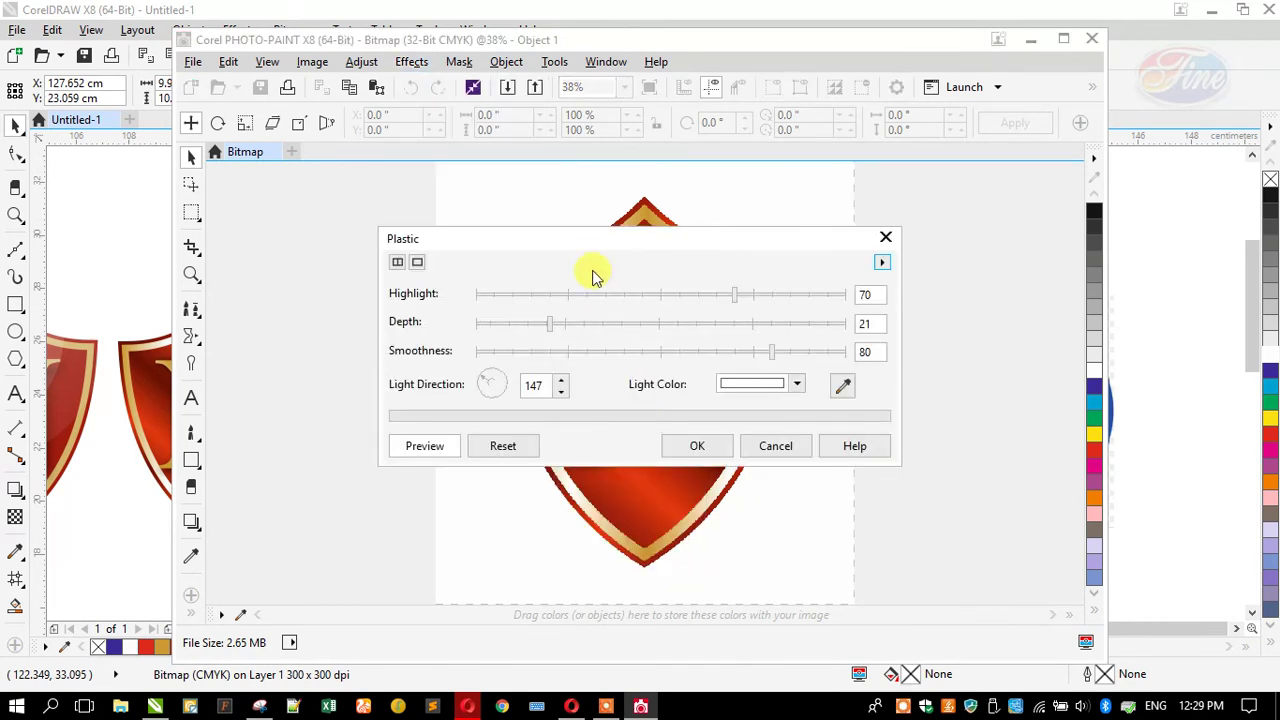
drag(580, 246, 338, 66)
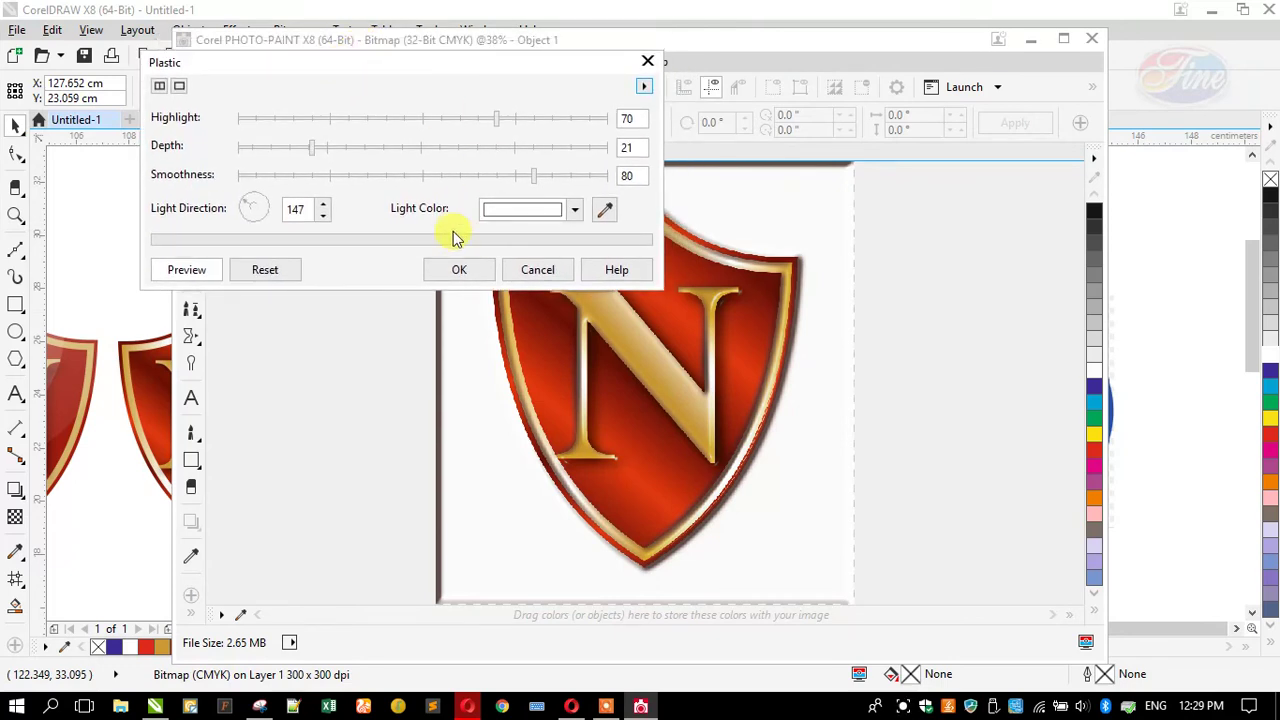
drag(409, 63, 315, 50)
Set the Plastic effect's highlight to 75 and its smoothness to 100
drag(398, 100, 140, 104)
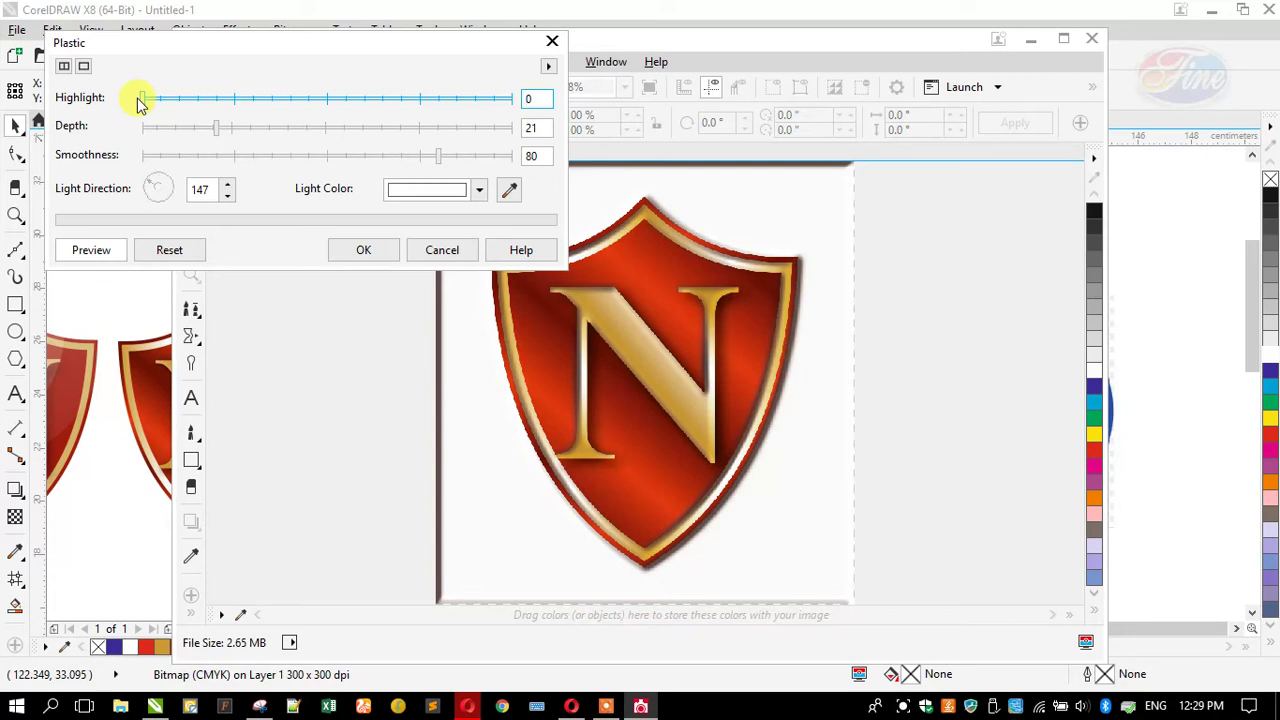
drag(143, 103, 585, 112)
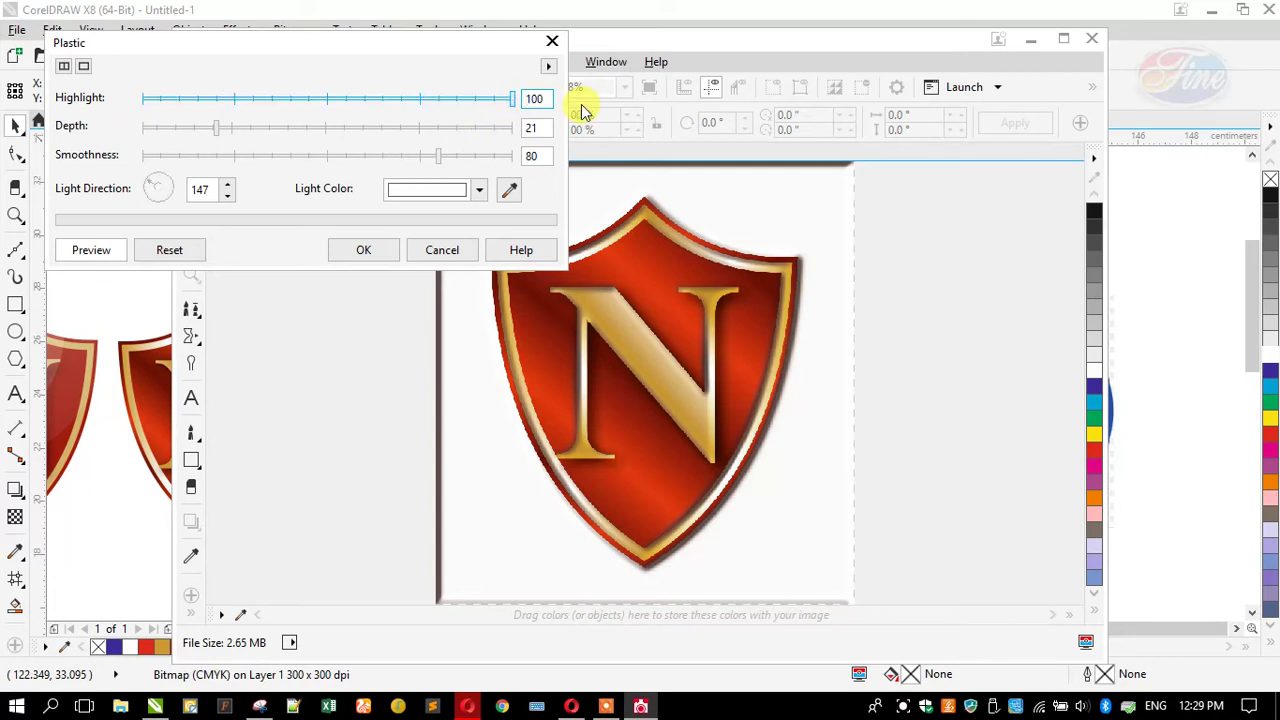
drag(513, 101, 421, 105)
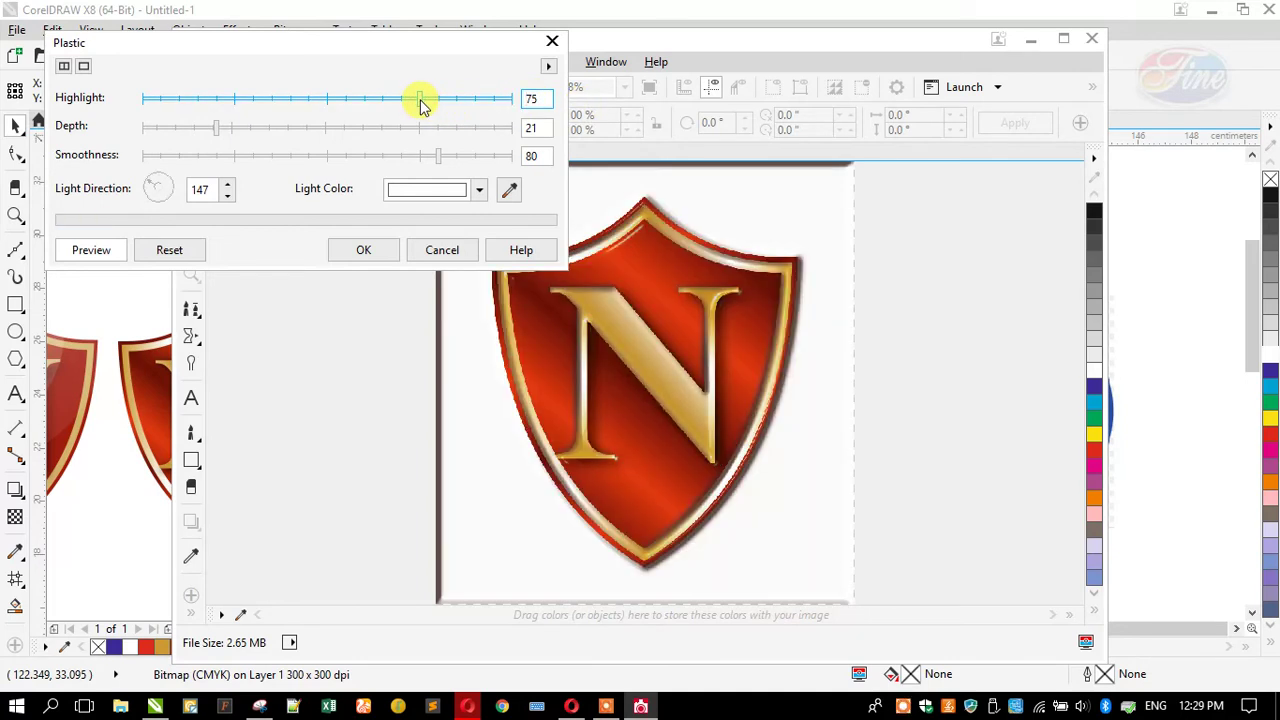
drag(439, 160, 530, 175)
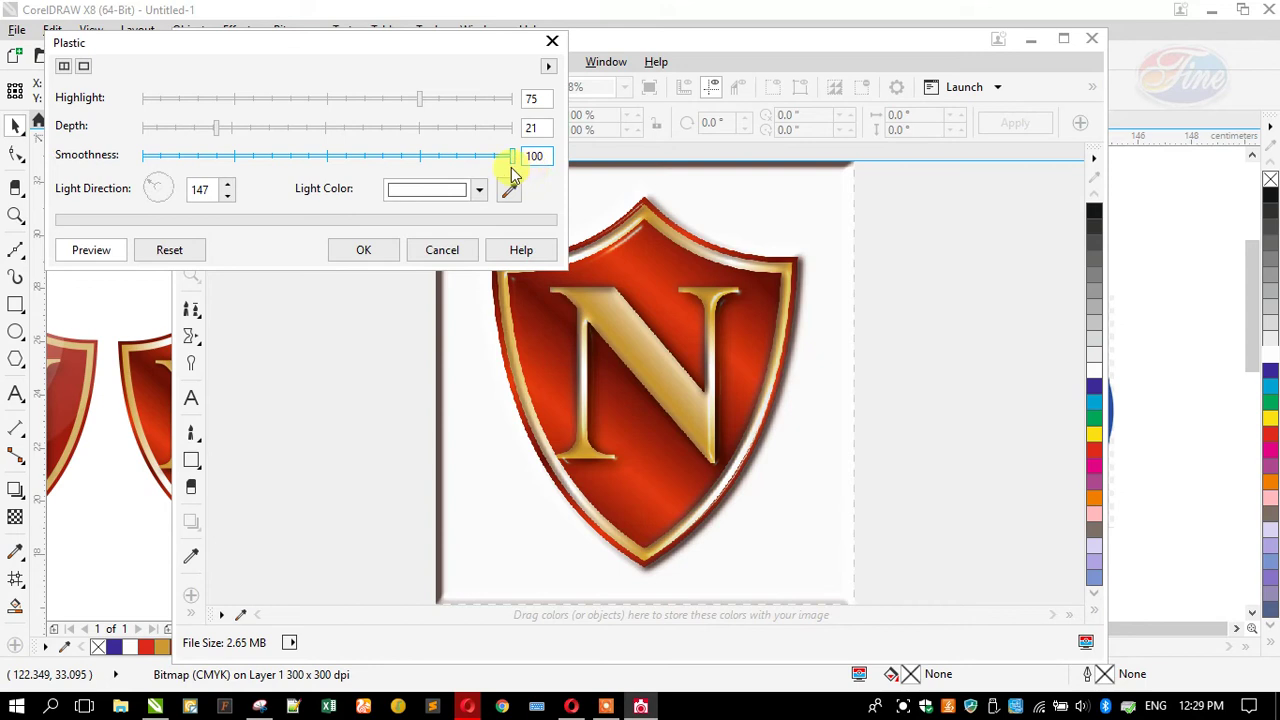
Try several light directions for the Plastic effect, including 313, 45 and 55, together with a depth of 55
click(147, 185)
drag(147, 190, 176, 212)
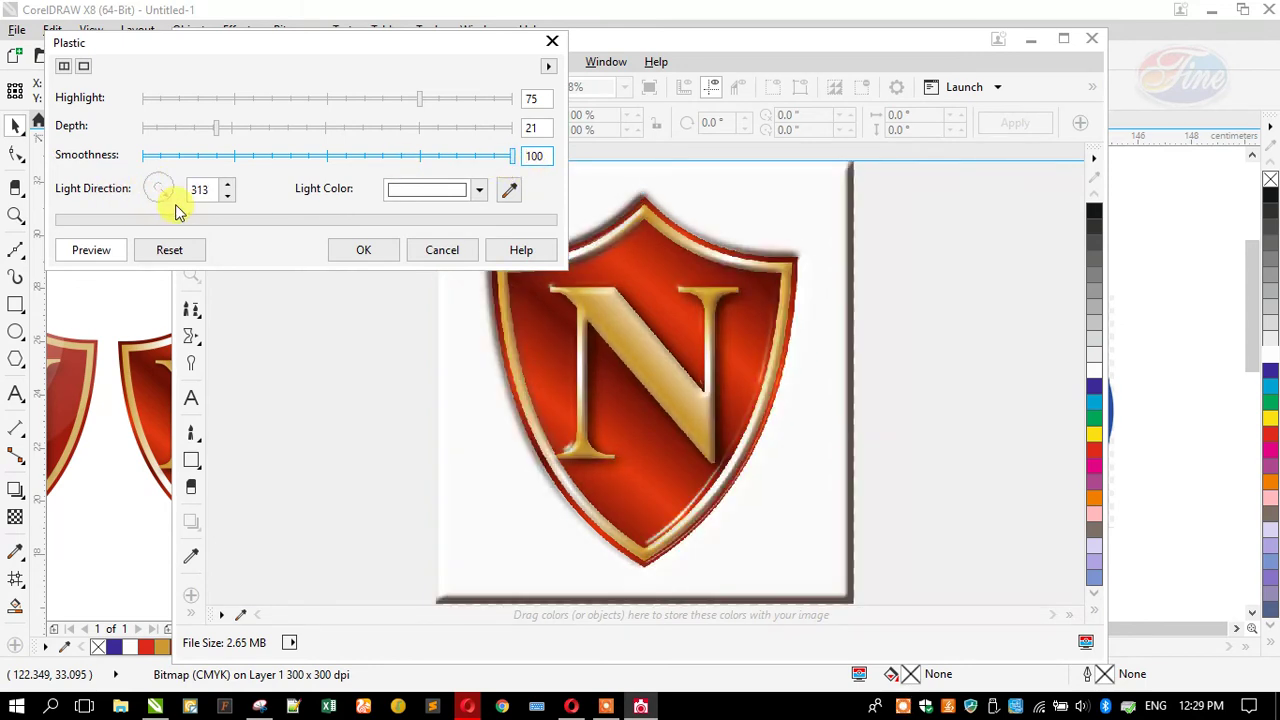
drag(163, 197, 175, 178)
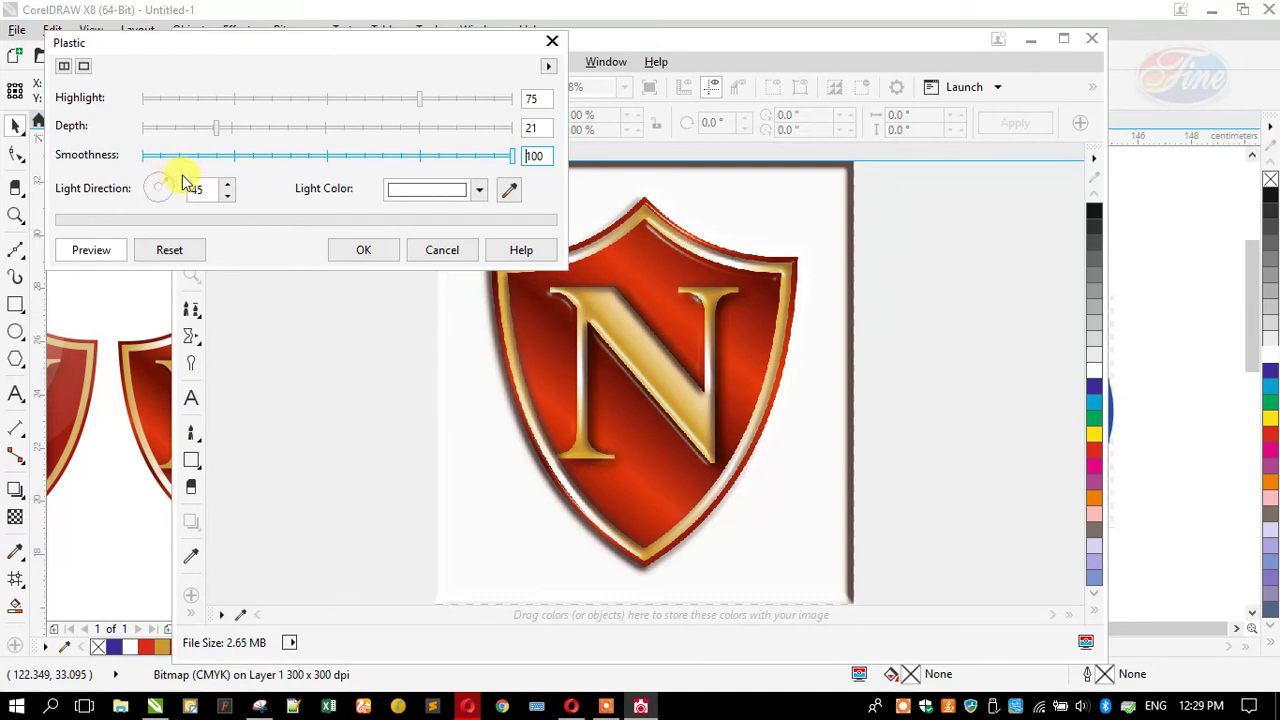
drag(217, 130, 345, 145)
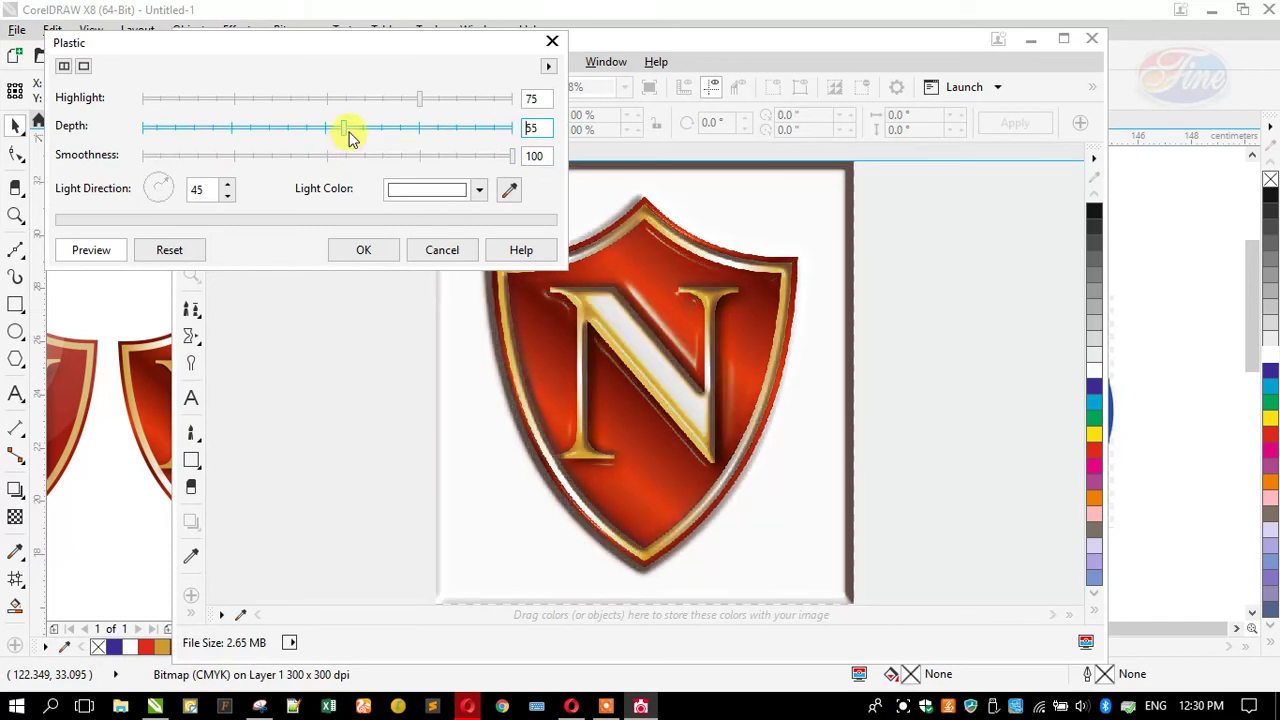
click(152, 187)
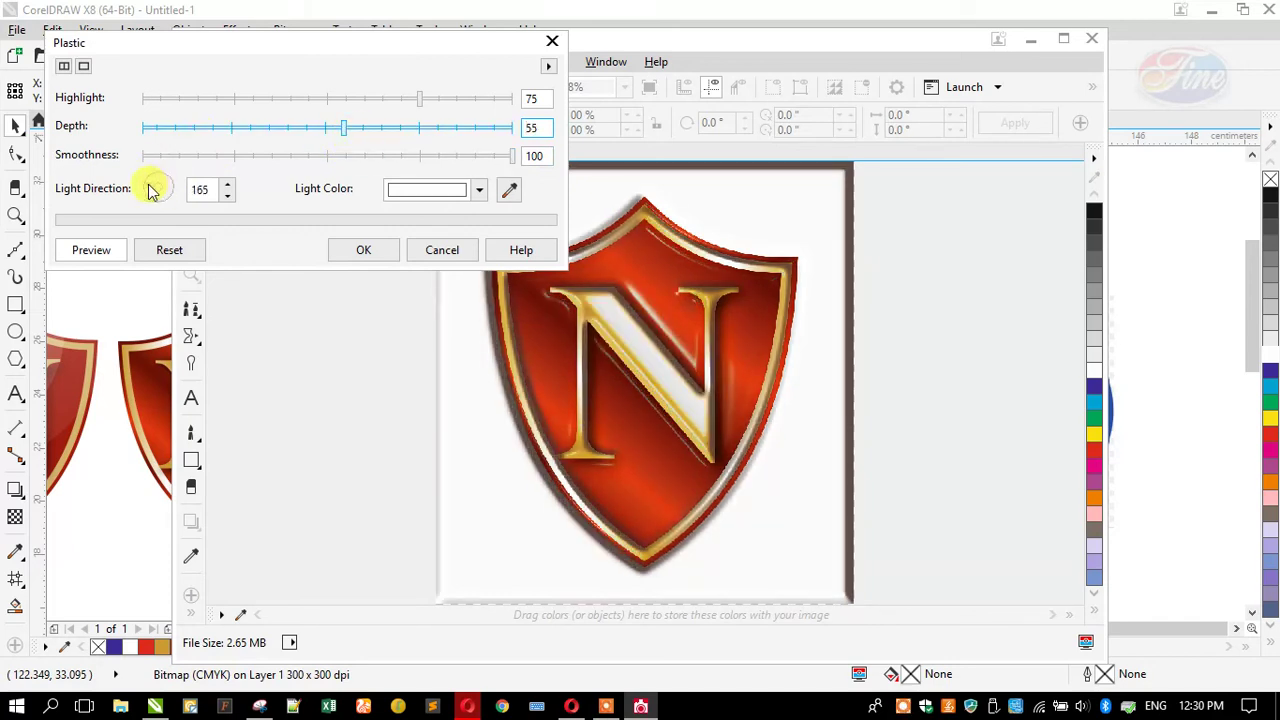
mouse_move(152, 187)
mouse_down()
mouse_move(163, 210)
mouse_move(146, 208)
mouse_move(170, 190)
mouse_up()
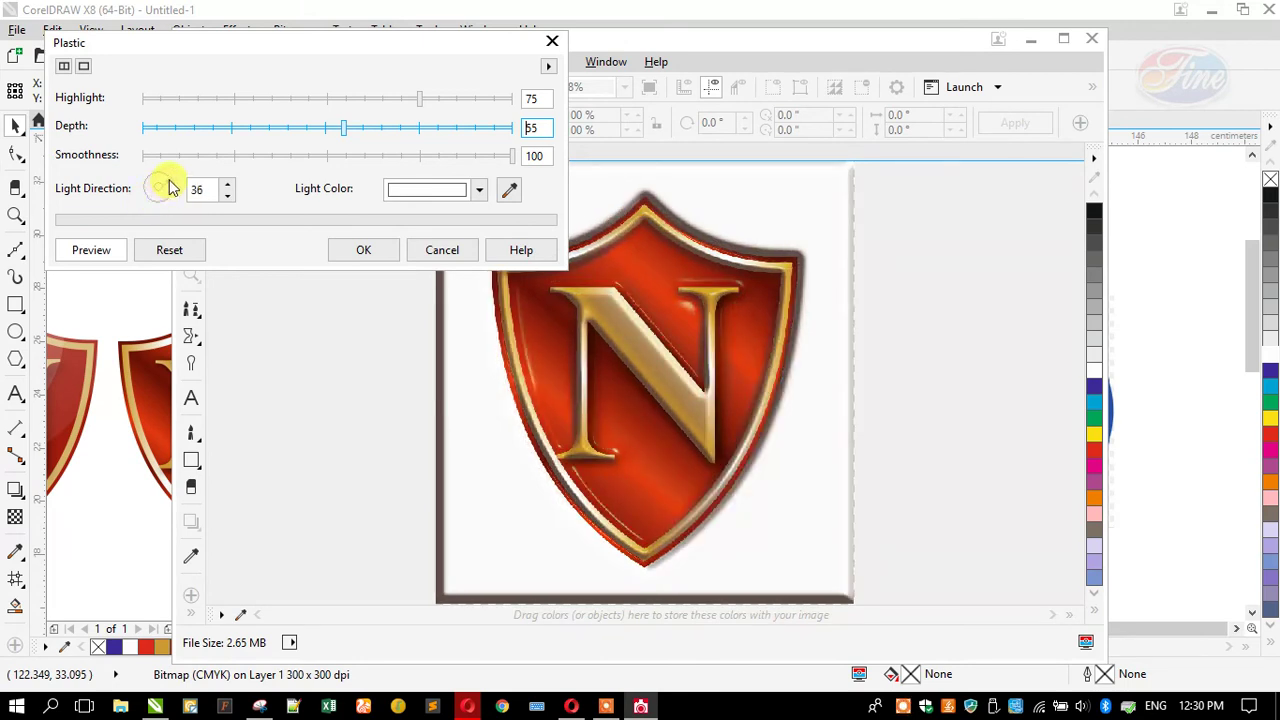
drag(170, 188, 164, 184)
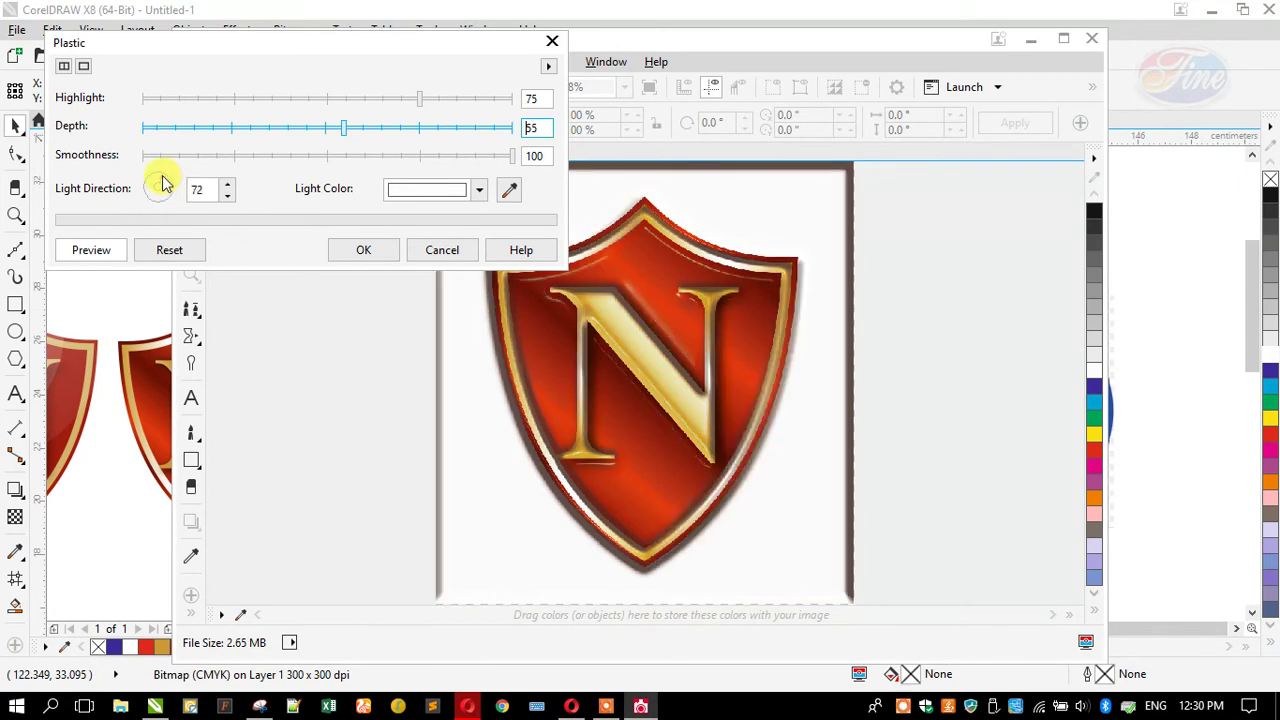
drag(165, 184, 172, 188)
Set the Plastic effect's depth to 33 and its light direction to 58
click(294, 130)
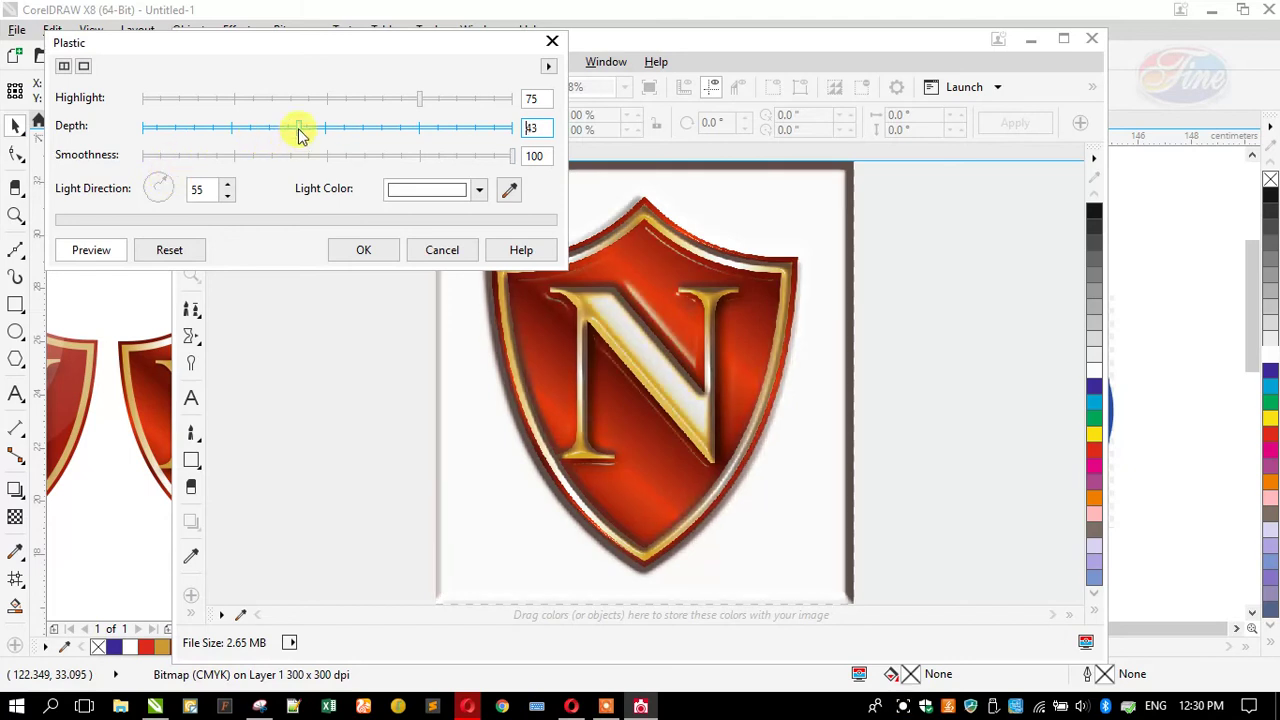
click(248, 129)
click(227, 131)
mouse_move(227, 131)
mouse_down()
mouse_move(165, 130)
mouse_move(237, 131)
mouse_up()
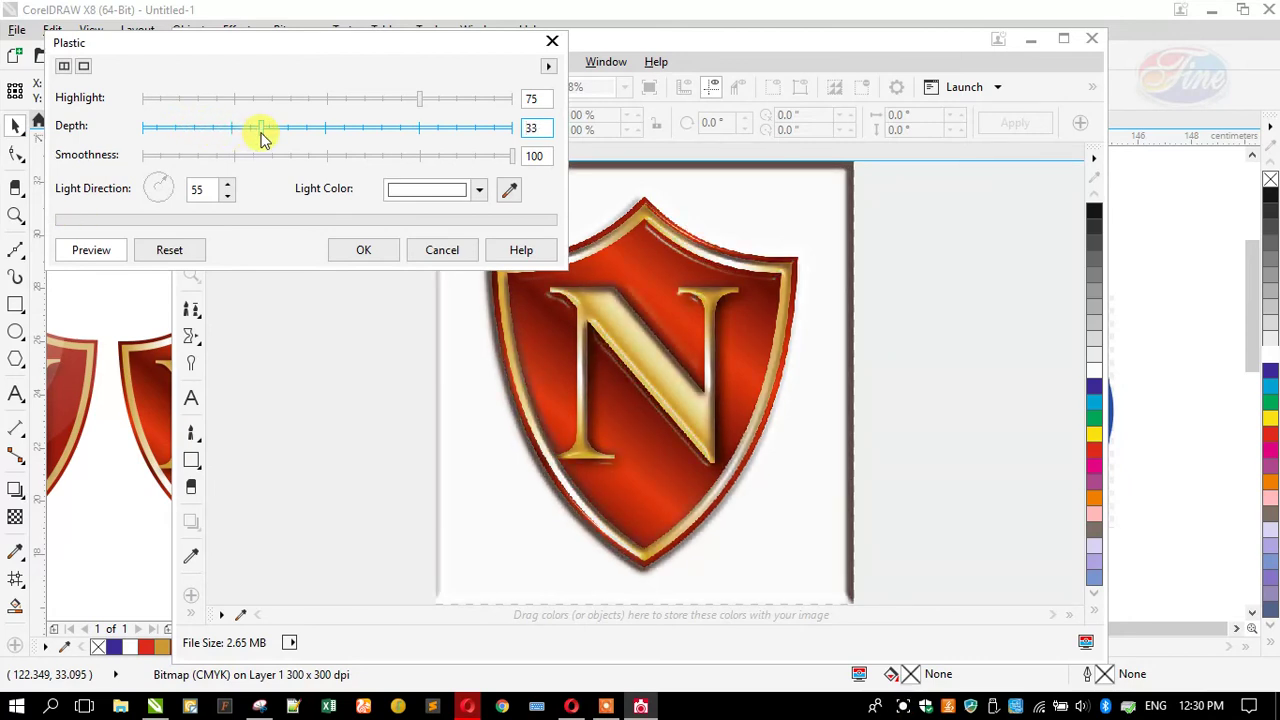
drag(170, 190, 155, 187)
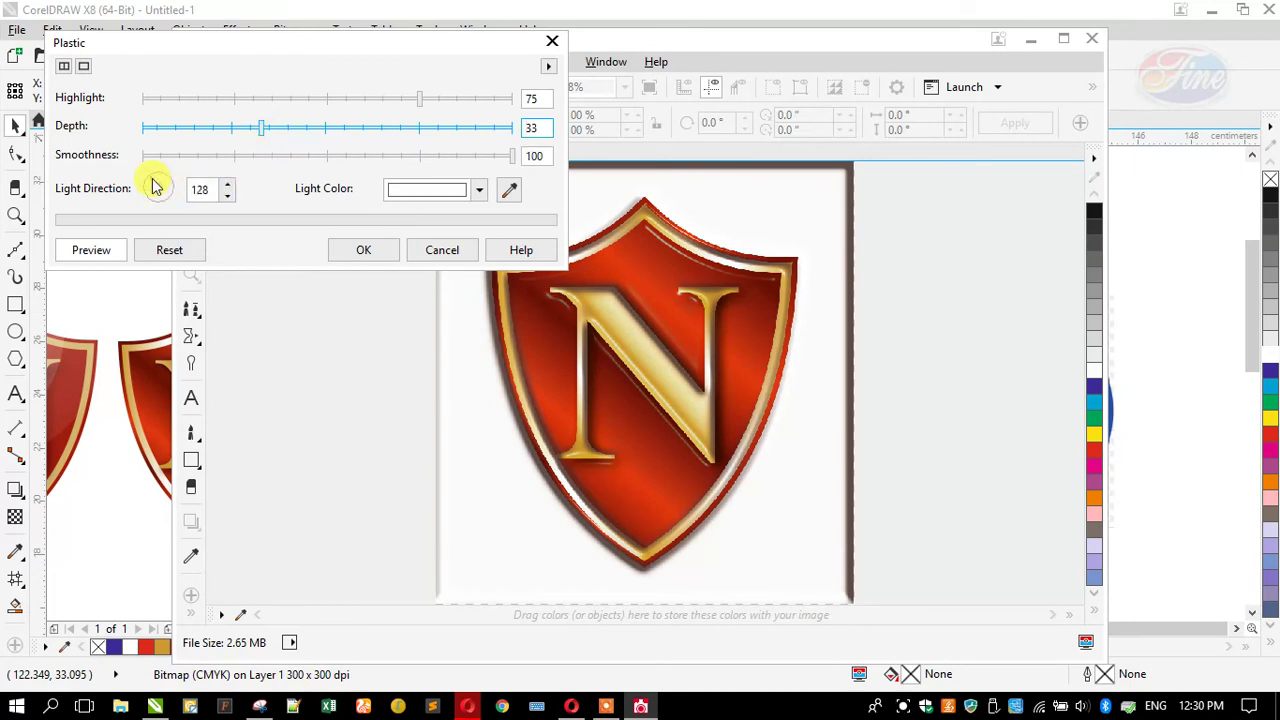
drag(155, 187, 165, 189)
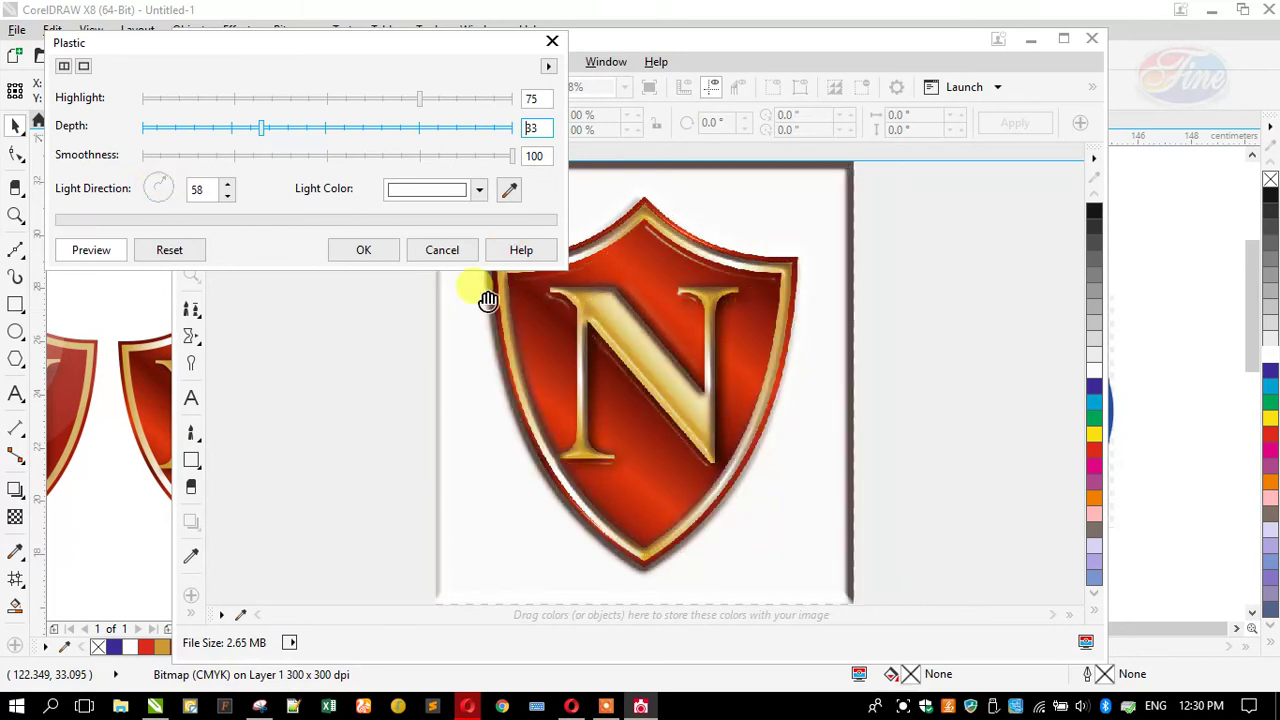
Apply the Plastic effect, close the bitmap editor and save the edited shield back into the CorelDRAW drawing
click(345, 250)
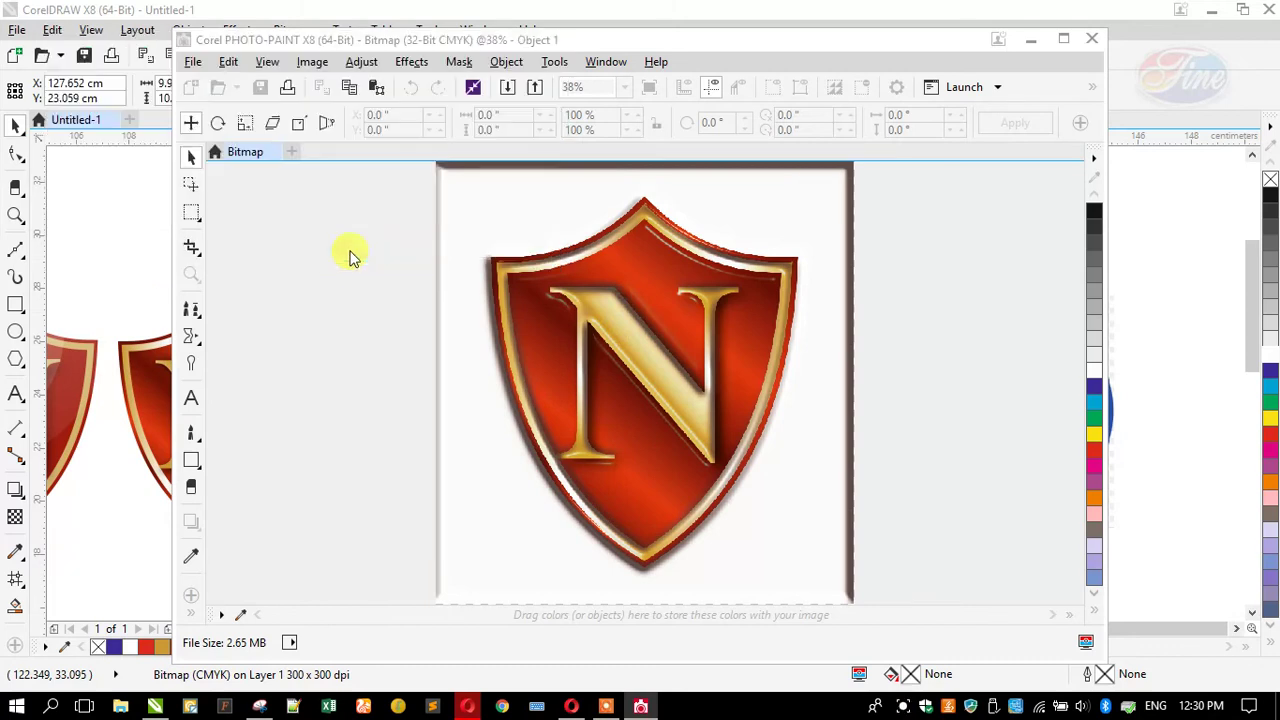
click(1093, 42)
click(555, 410)
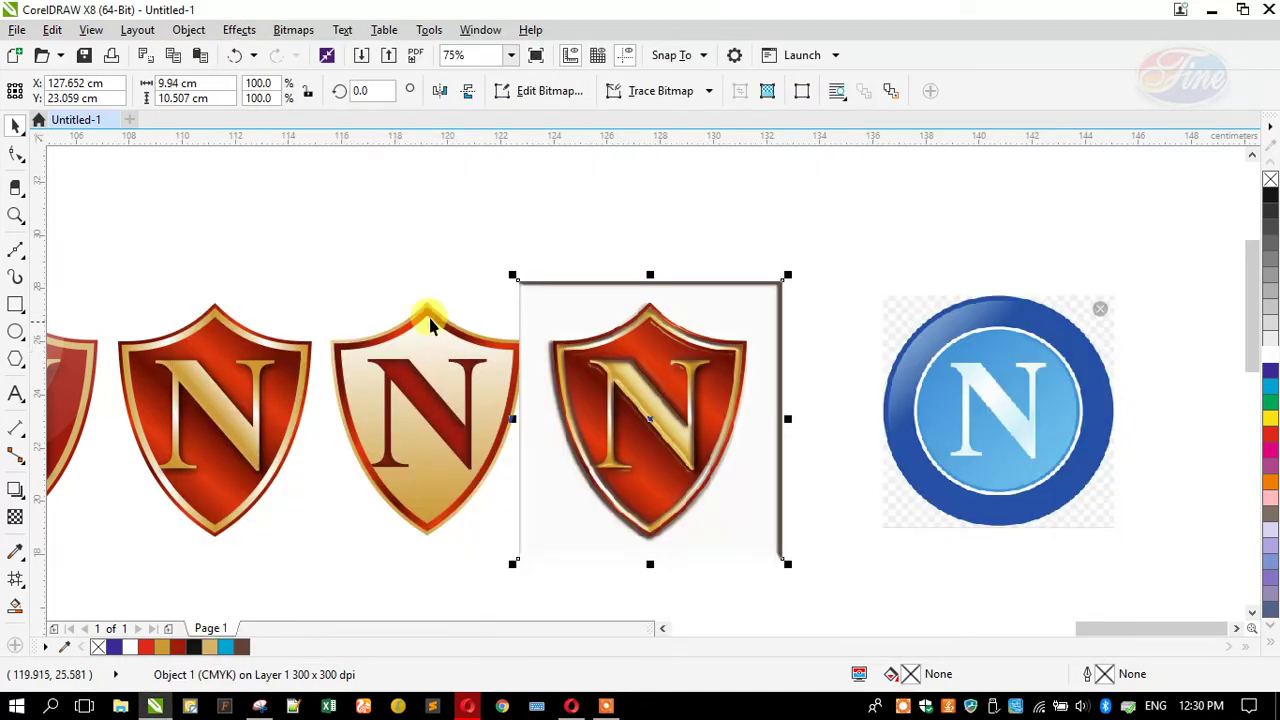
click(354, 281)
Place a copy of the plain flat red shield's outer shape over the plastic-effect shield bitmap
scroll(779, 311, down, 2)
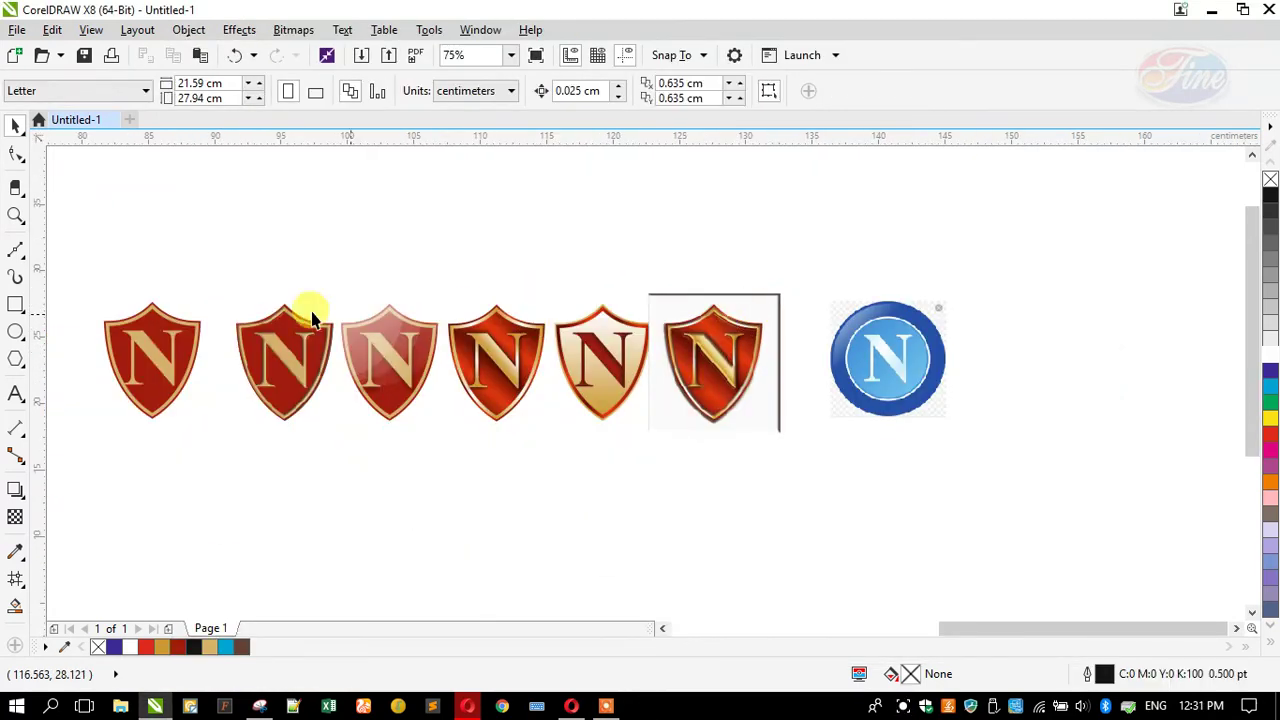
scroll(150, 310, up, 4)
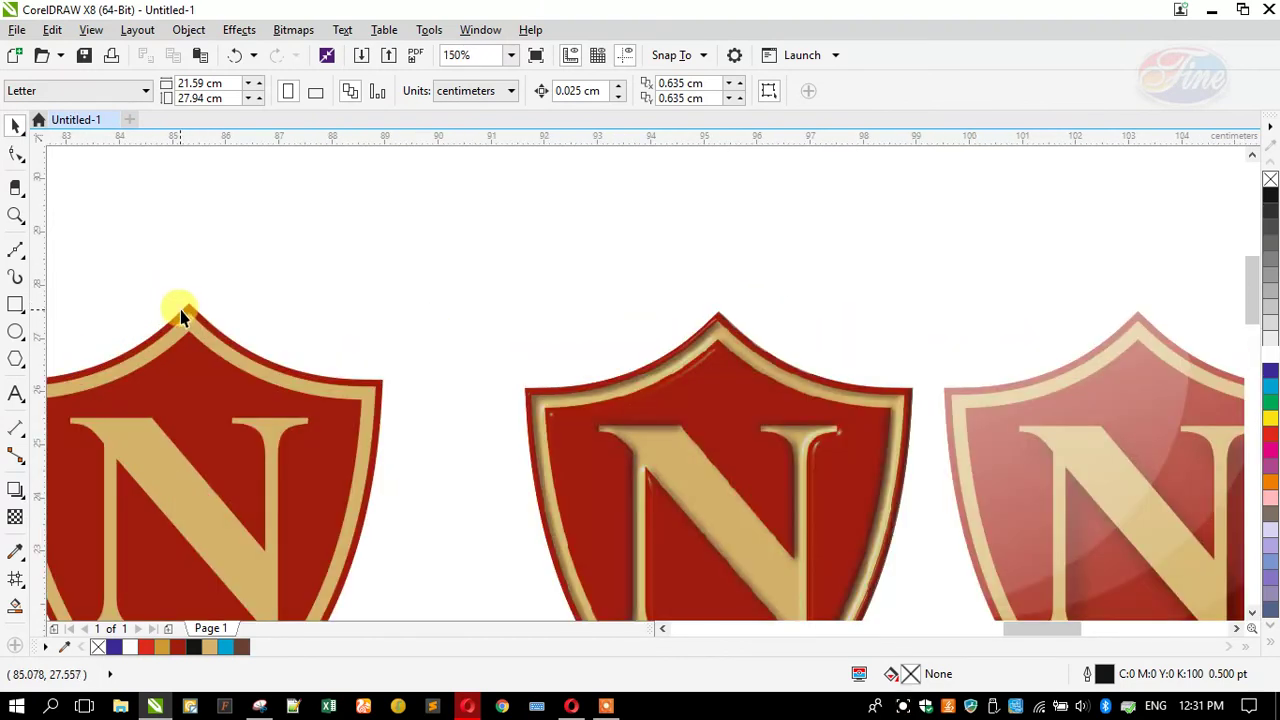
click(188, 316)
scroll(186, 314, down, 2)
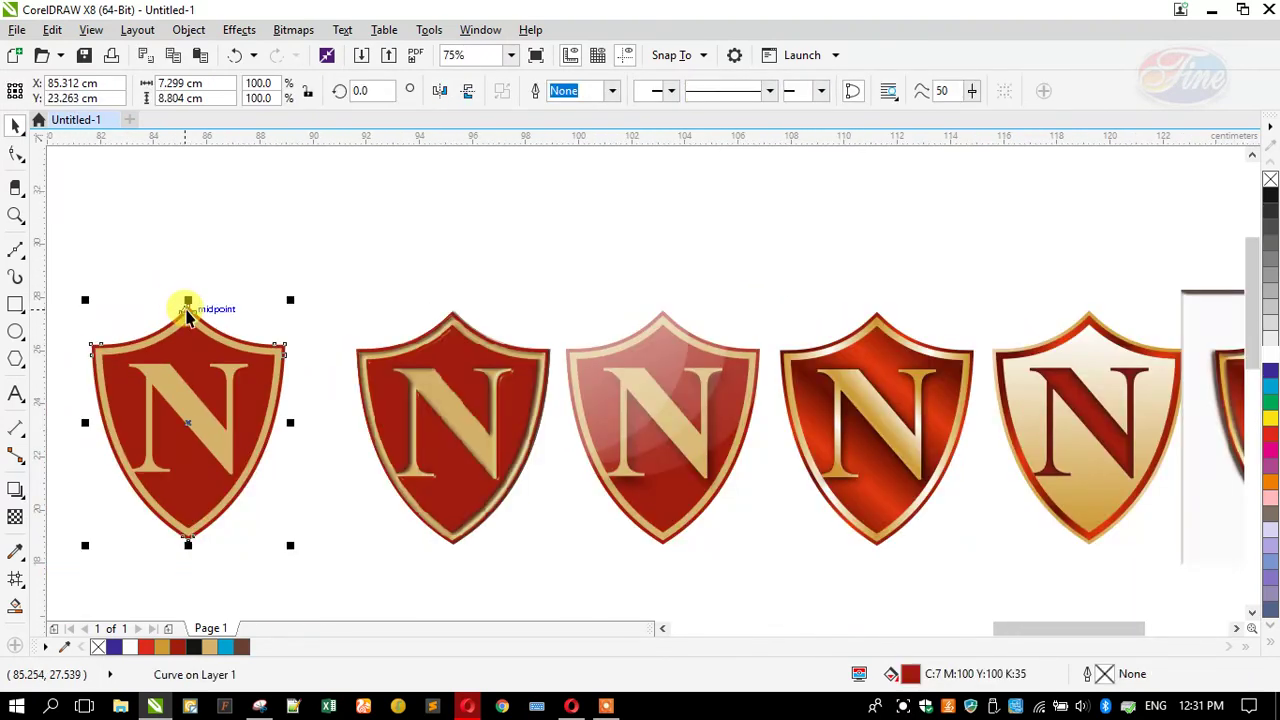
scroll(186, 310, down, 2)
drag(186, 307, 740, 318)
scroll(777, 300, up, 4)
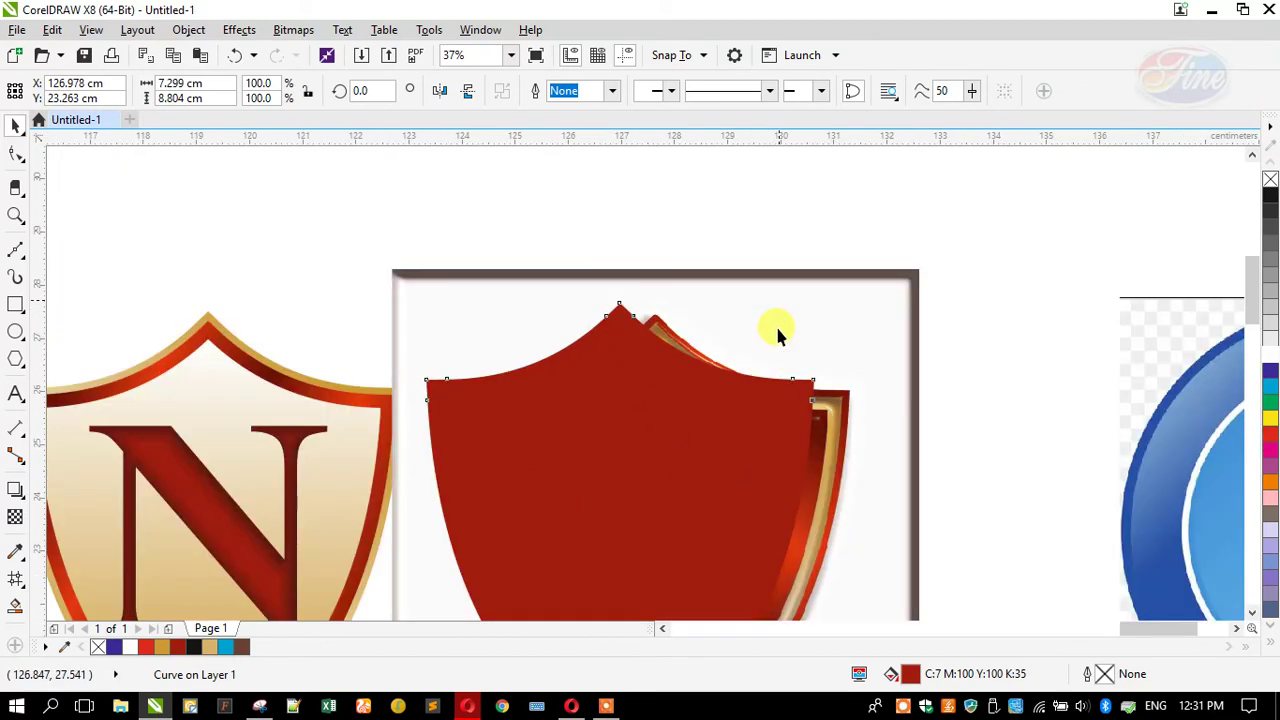
Give the copied shield shape no fill and a black hairline outline, and align it with the bitmap shield's edge at X 127.648, Y 23.057 cm
click(1268, 179)
drag(462, 276, 529, 295)
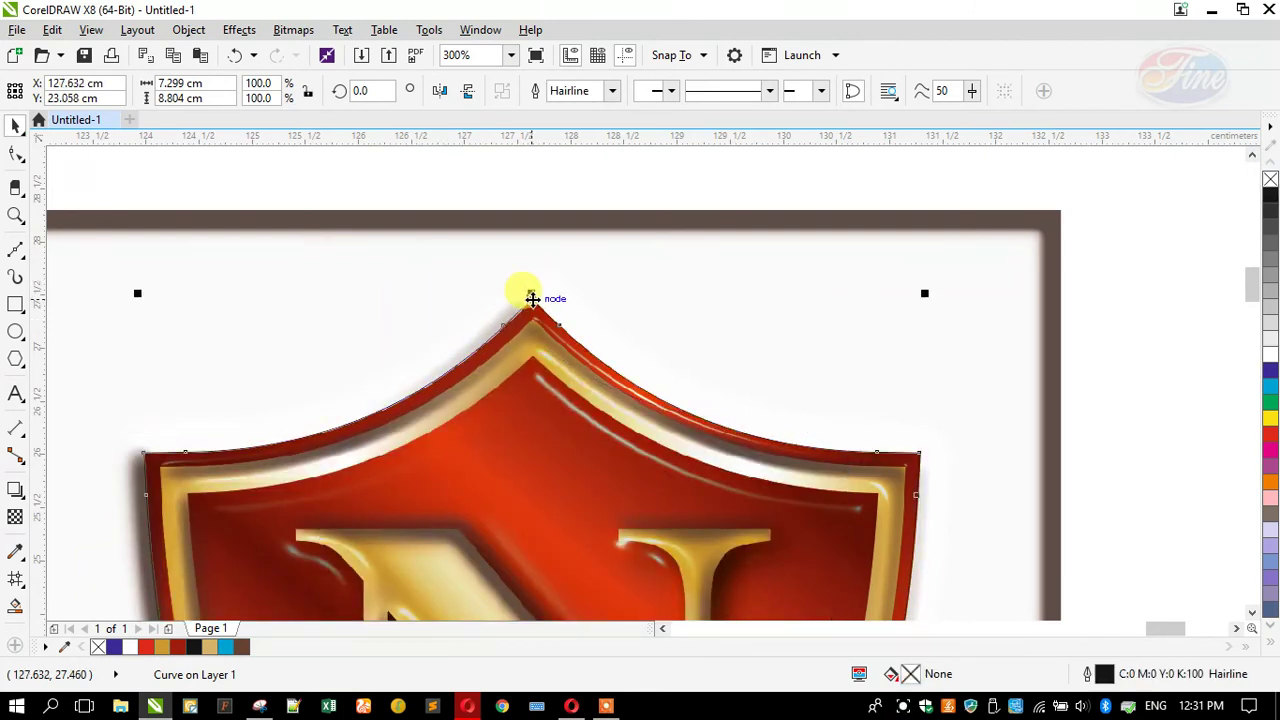
scroll(529, 295, up, 3)
scroll(505, 290, up, 2)
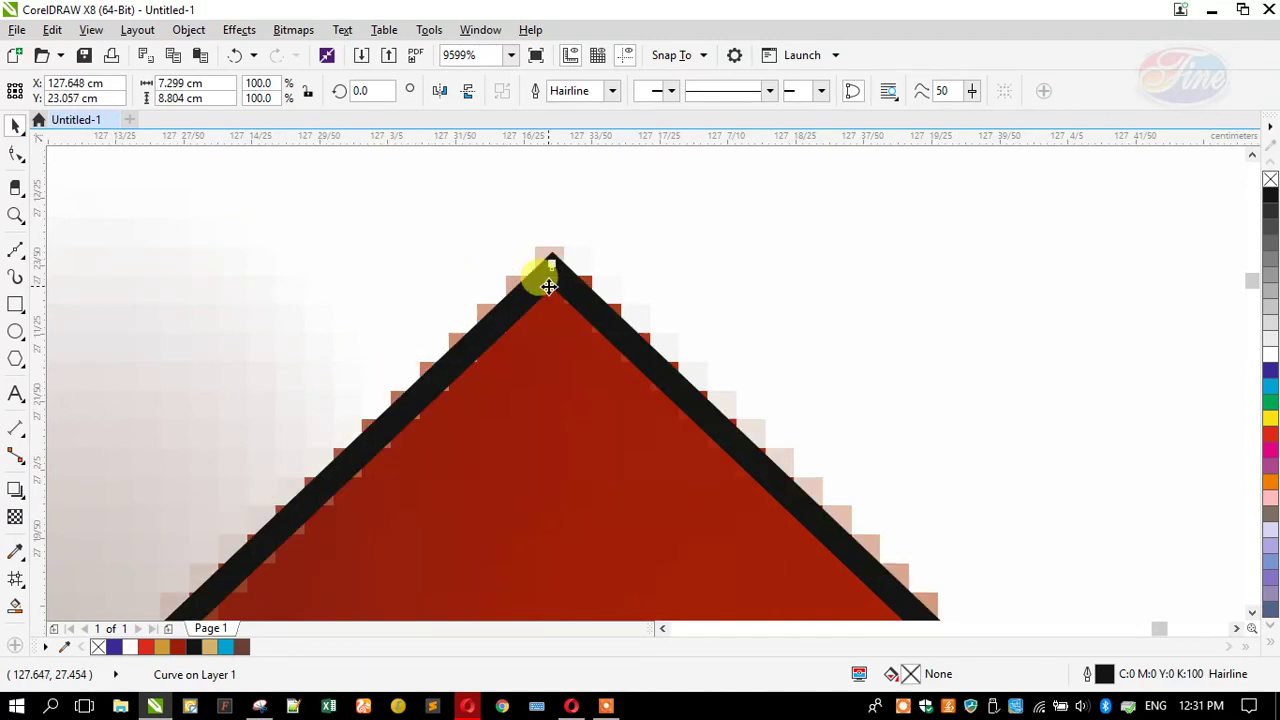
scroll(551, 284, up, 2)
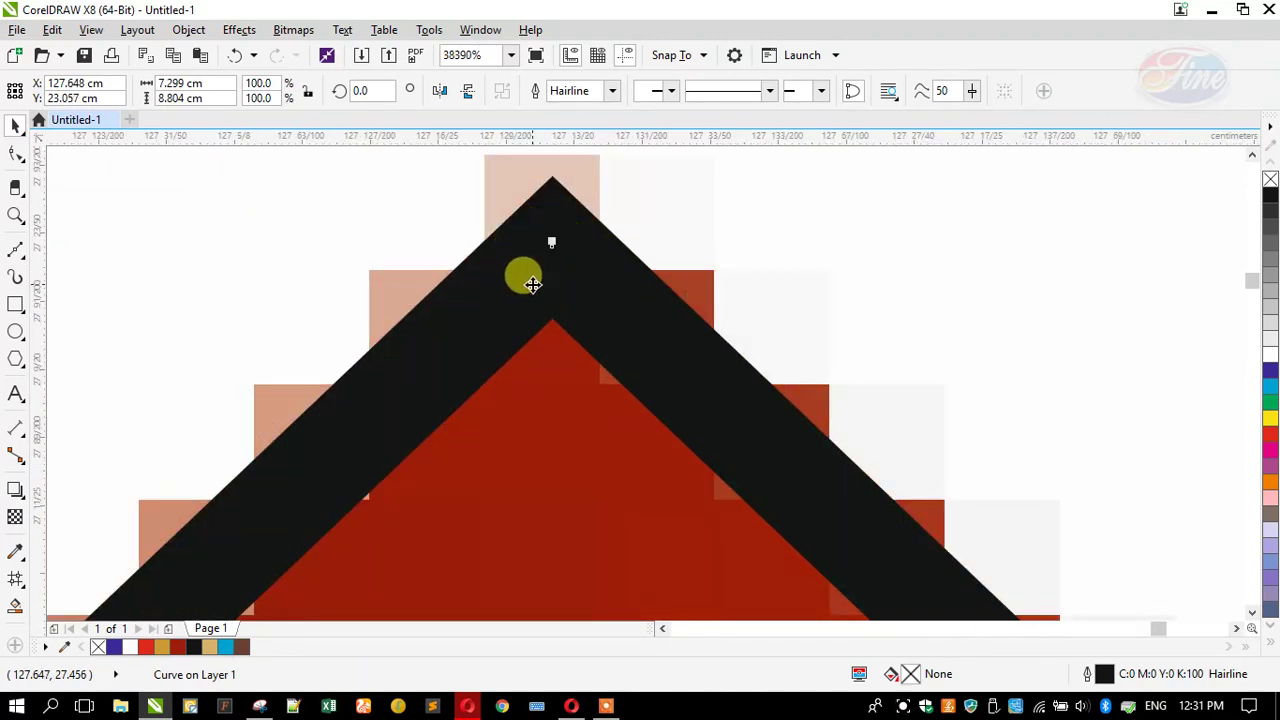
scroll(530, 268, down, 5)
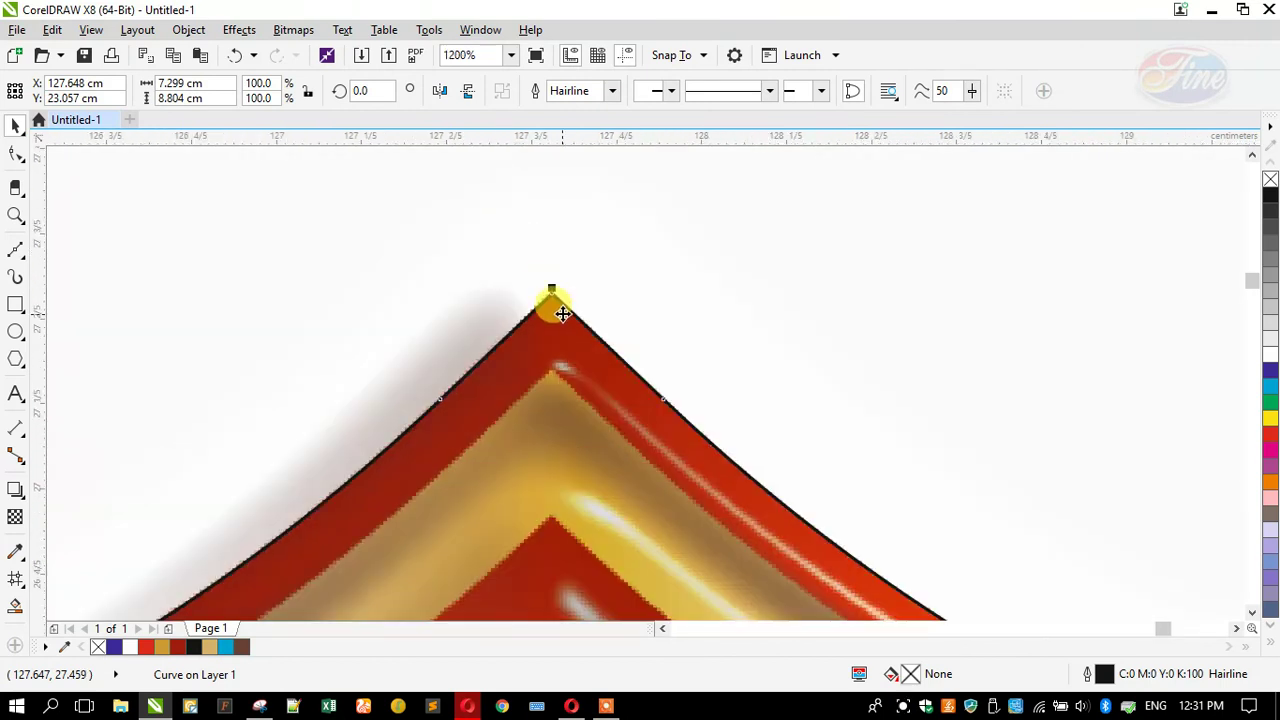
scroll(561, 313, down, 4)
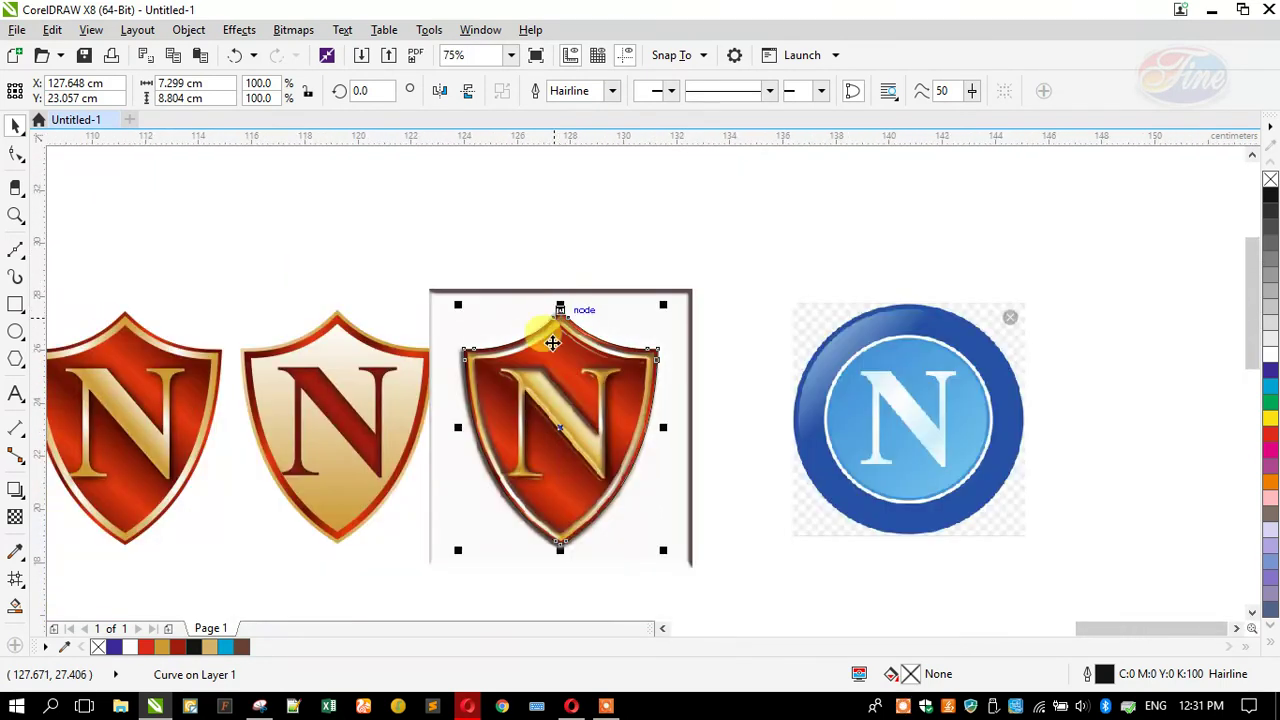
Fine-align the shield outline's lower tip with the plastic-effect bitmap shield at X 127.647, Y 23.06 cm
scroll(570, 565, up, 5)
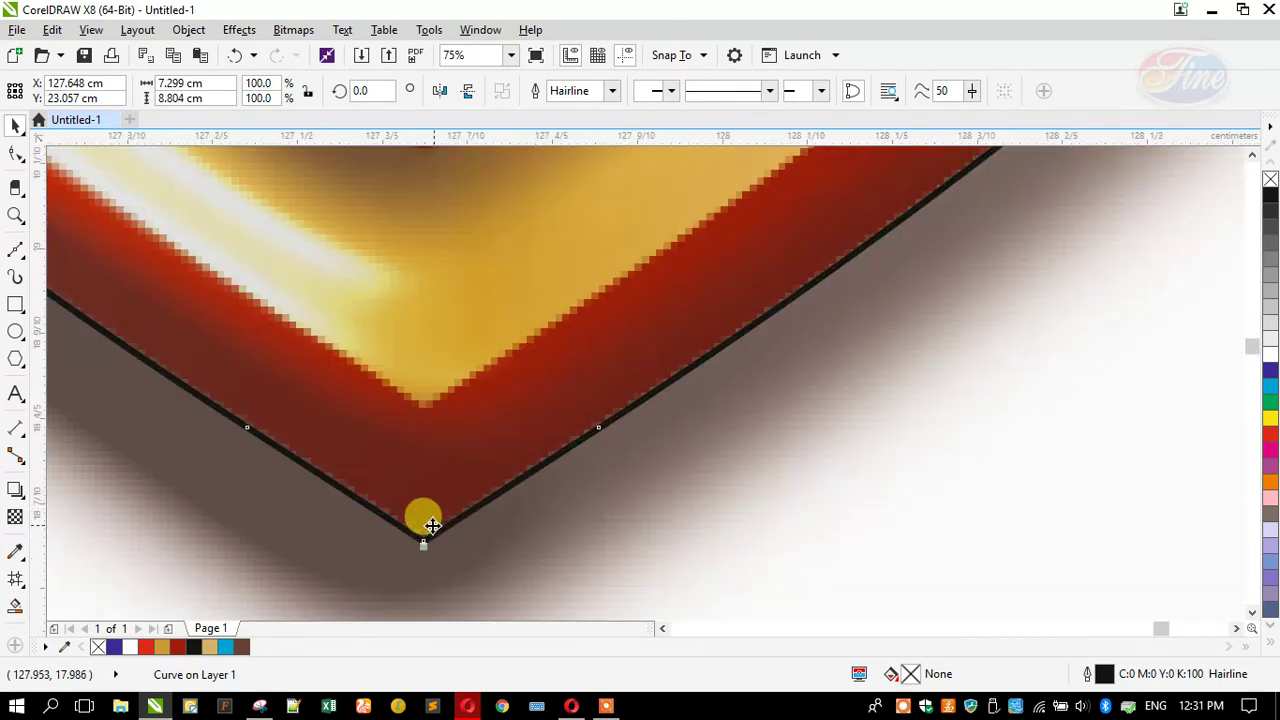
scroll(415, 527, up, 3)
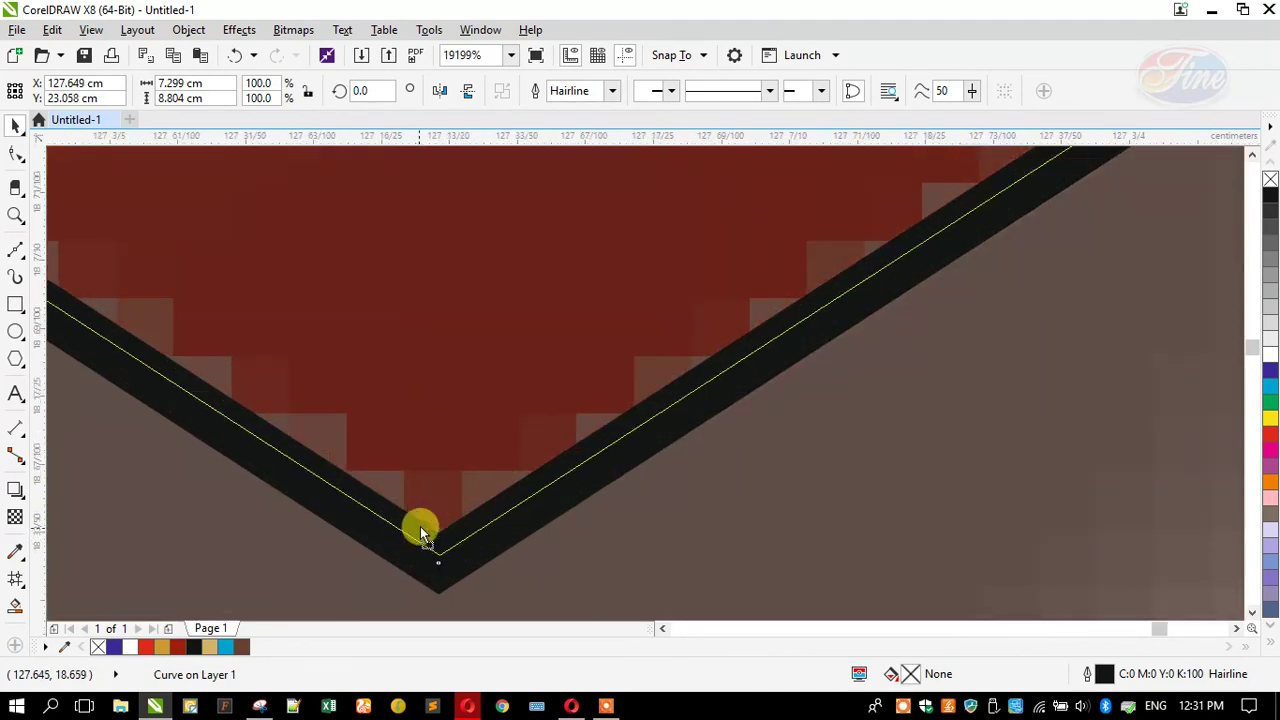
scroll(474, 517, down, 5)
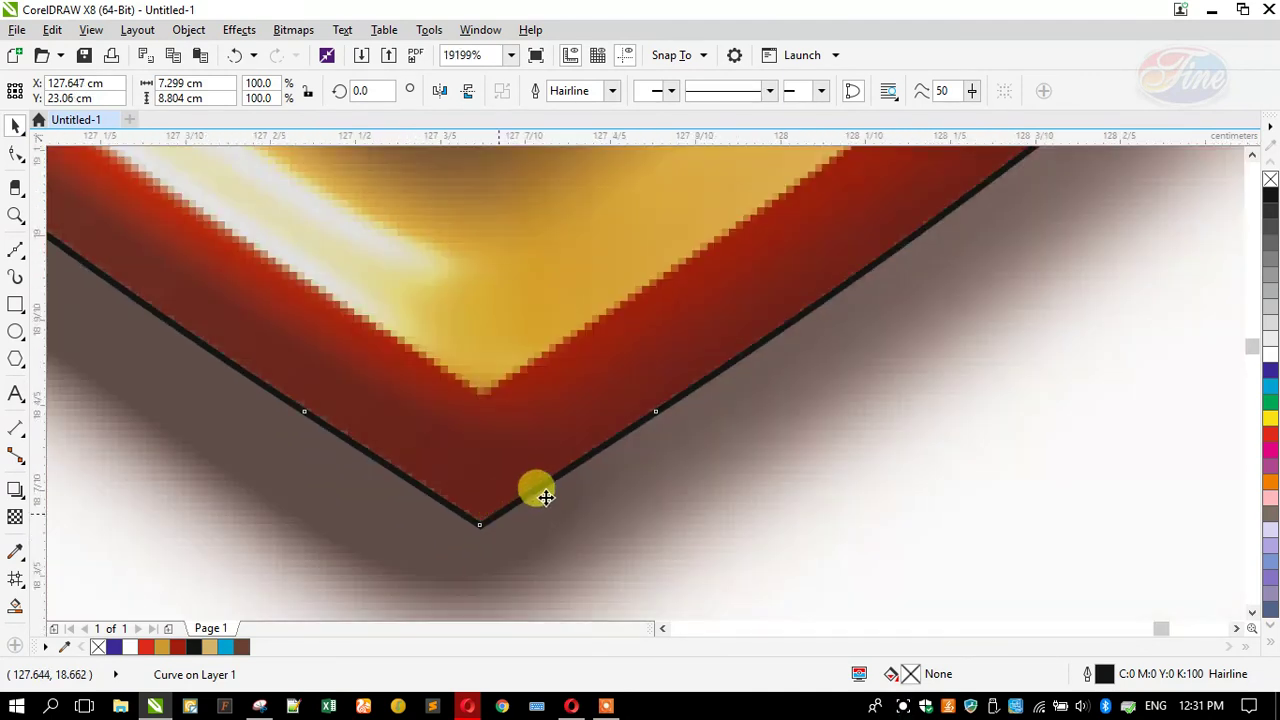
scroll(556, 490, down, 7)
PowerClip the plastic-effect bitmap inside the shield outline and remove the outline stroke
click(456, 479)
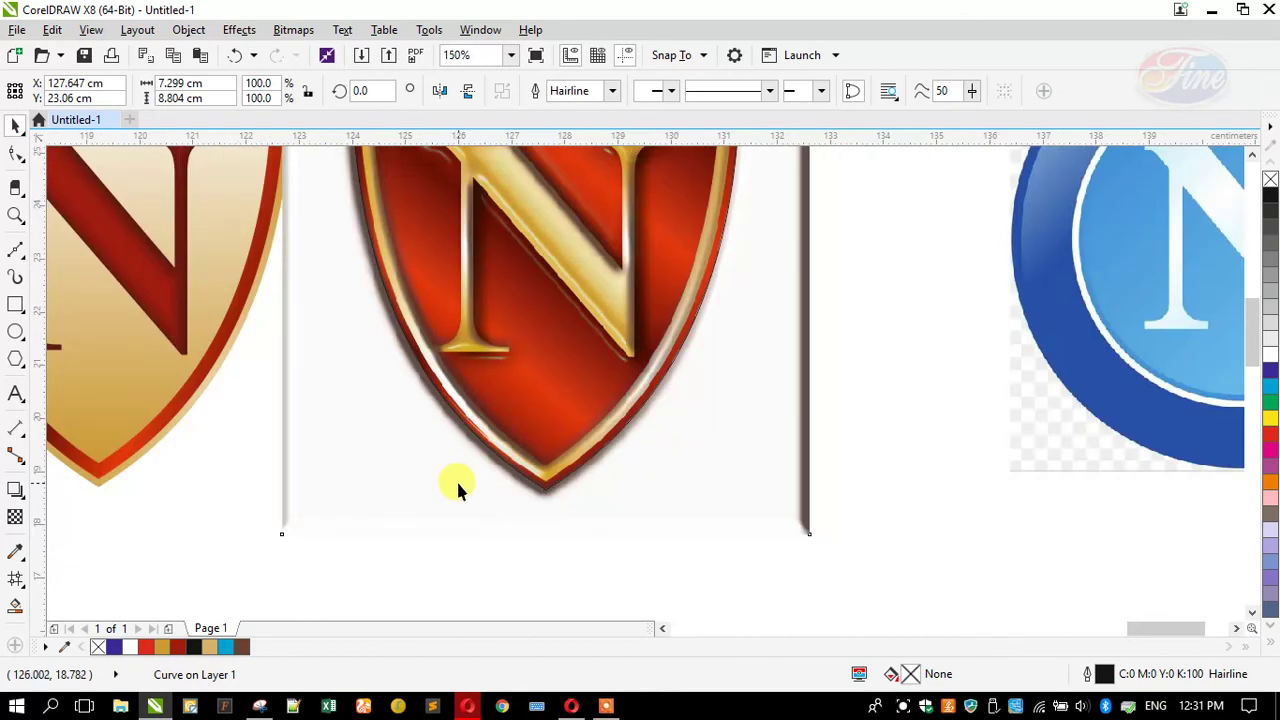
right_click(456, 484)
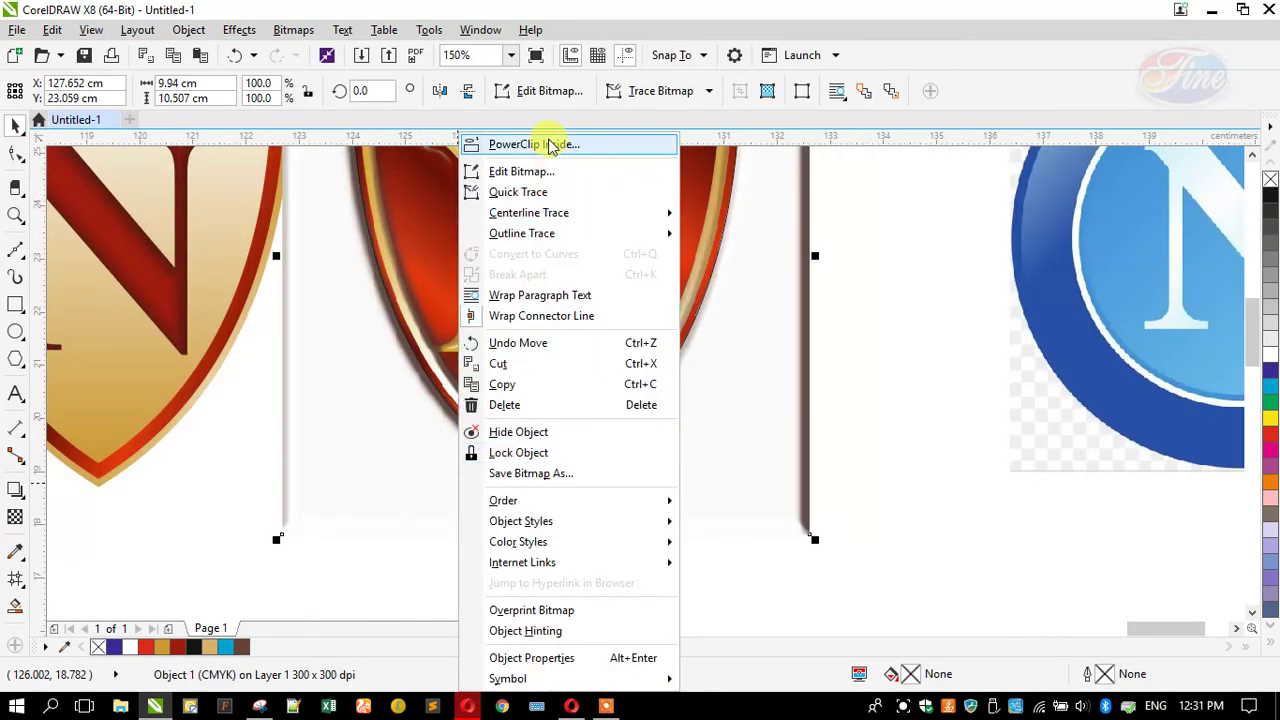
click(543, 137)
click(517, 335)
scroll(600, 405, down, 4)
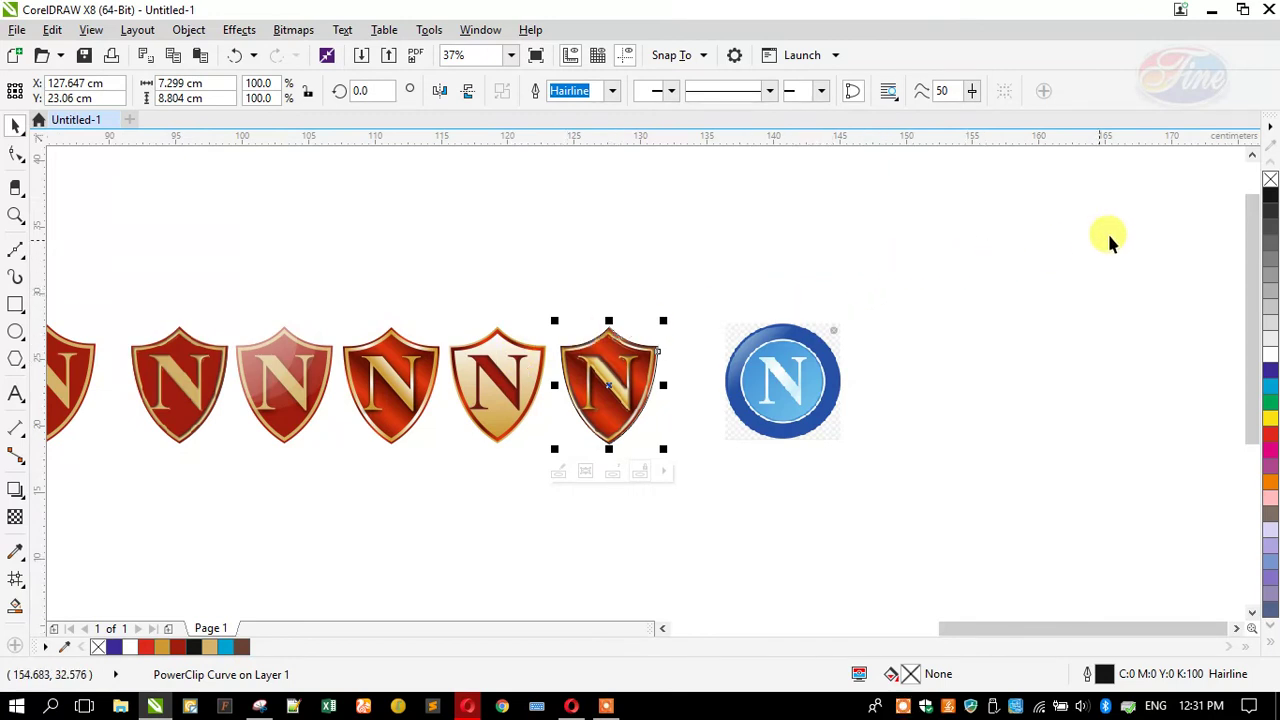
click(503, 275)
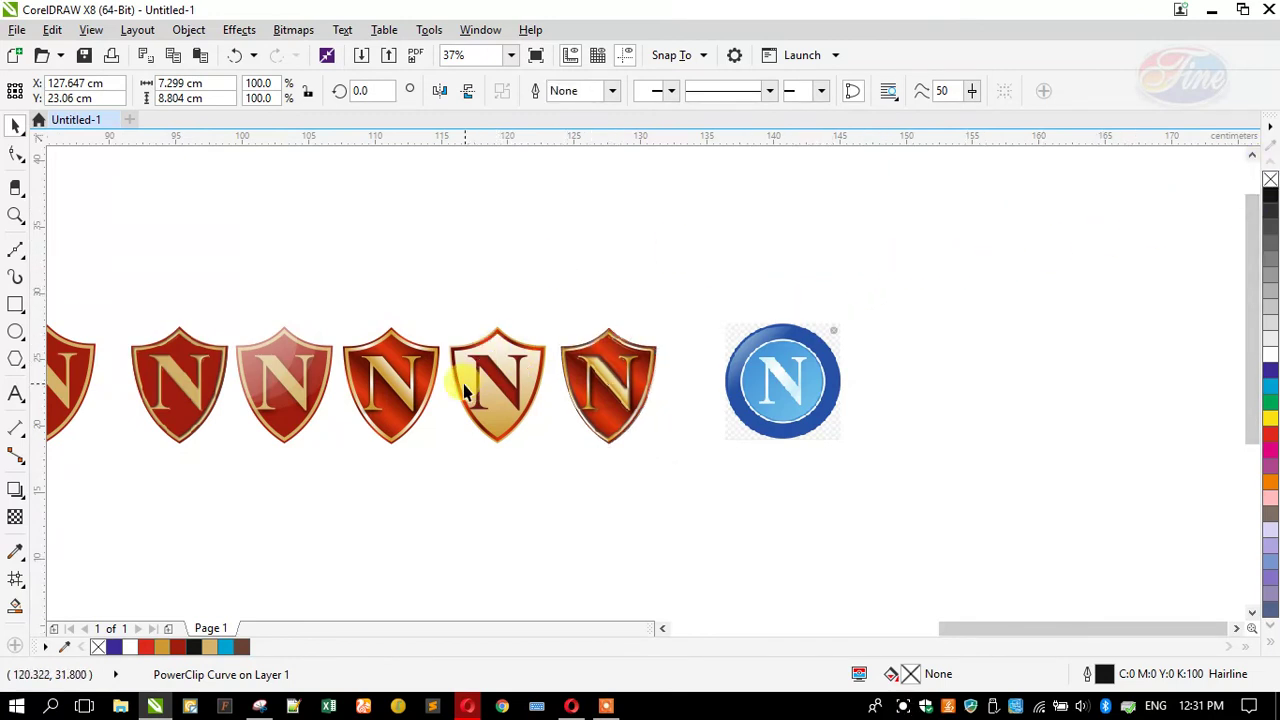
Examine the finished shield variants in the row, from the plastic-effect gradient shield back to the plain red one
scroll(463, 380, up, 3)
scroll(520, 350, down, 2)
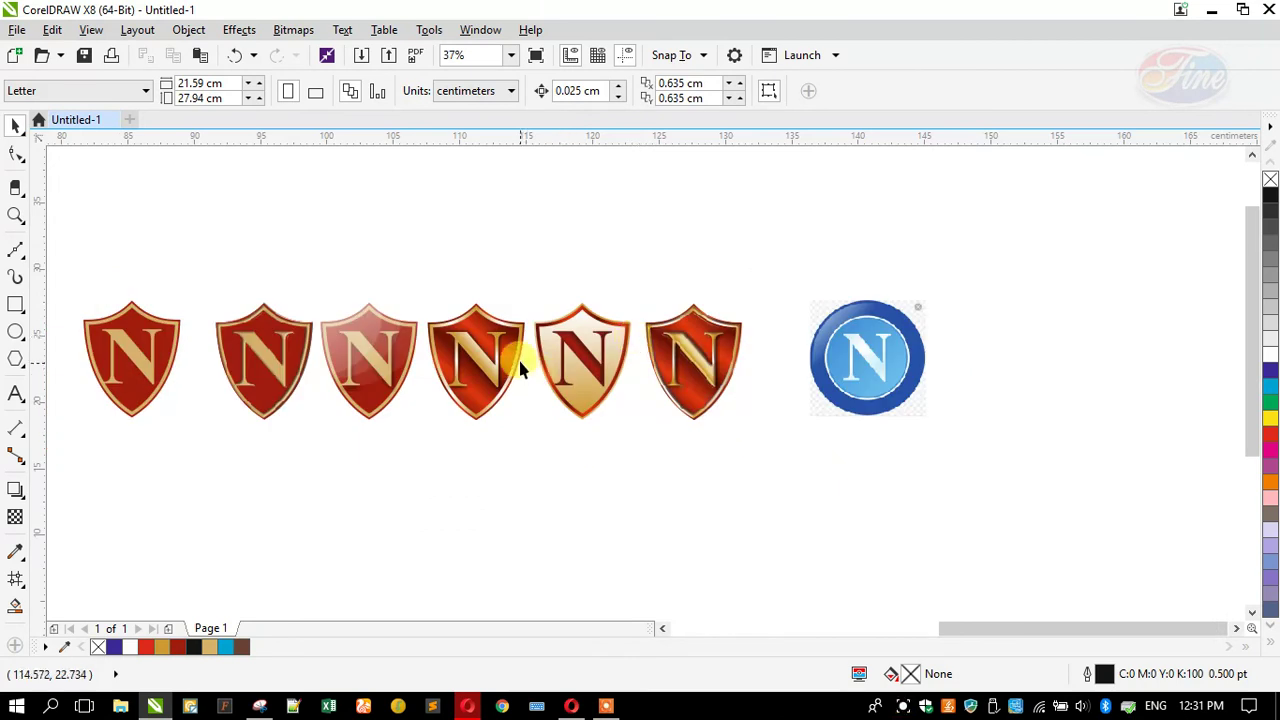
scroll(520, 337, up, 2)
scroll(614, 329, down, 2)
scroll(362, 350, up, 2)
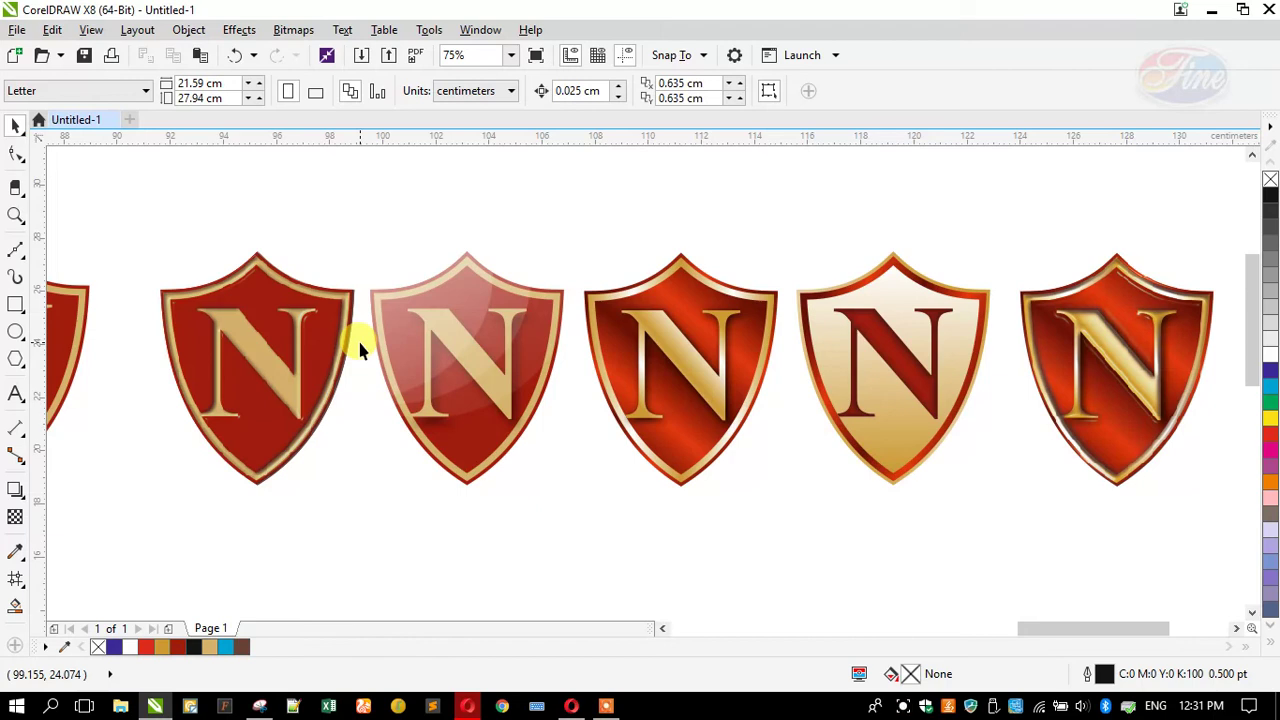
scroll(449, 251, down, 2)
drag(276, 372, 276, 372)
scroll(263, 273, up, 2)
drag(263, 273, 255, 316)
scroll(333, 268, up, 2)
scroll(390, 294, down, 4)
key(Escape)
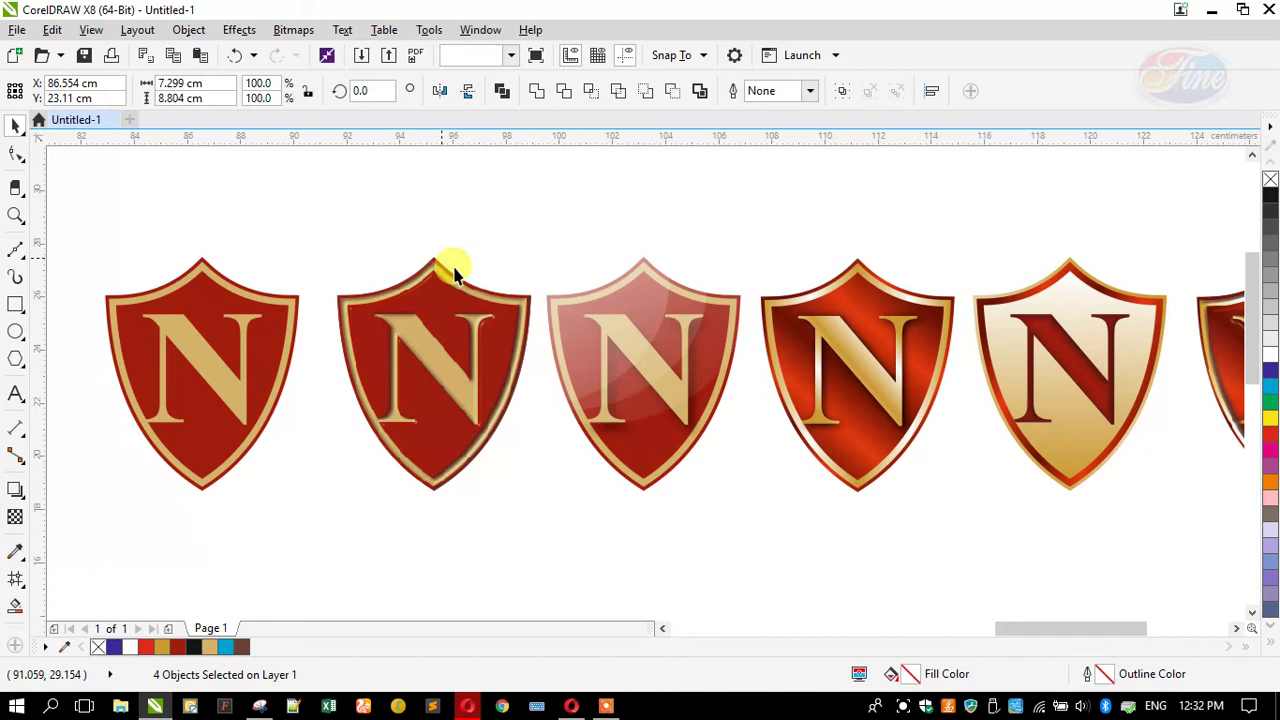
Group the parts of the white-gold, red gradient and glossy shields, each as its own group
scroll(435, 295, down, 2)
drag(809, 241, 829, 400)
drag(709, 423, 849, 254)
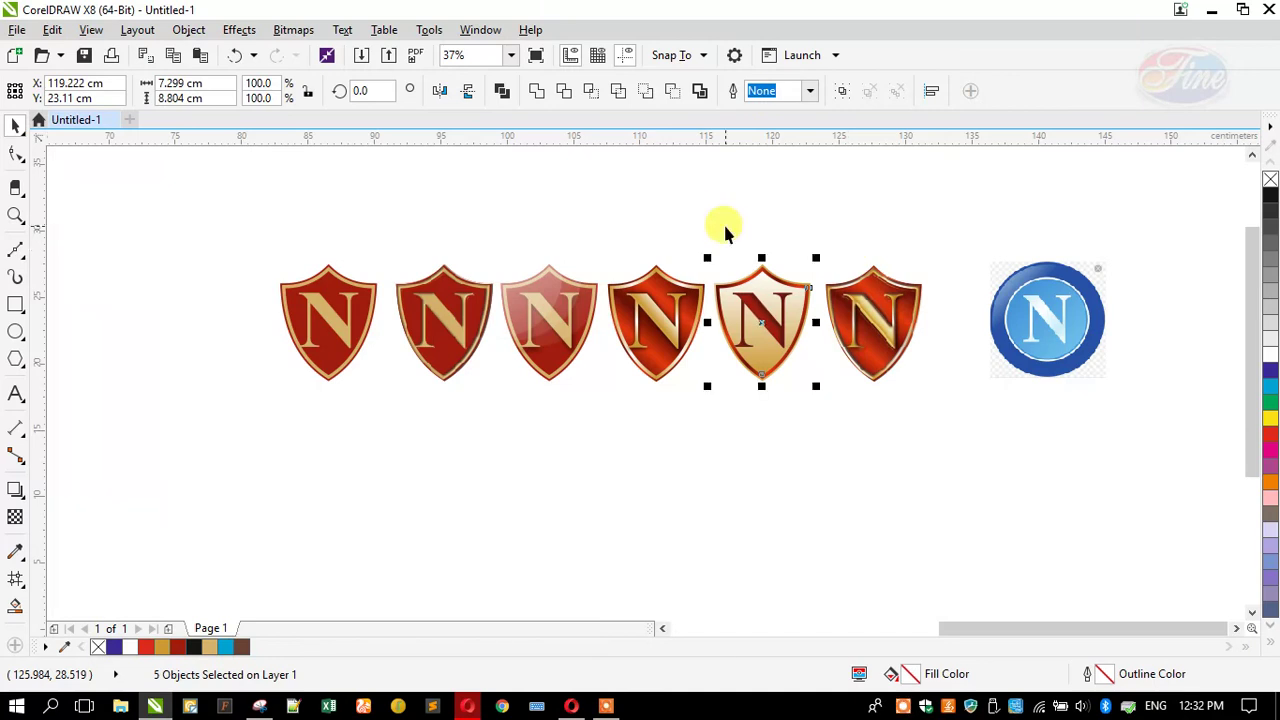
drag(590, 405, 578, 412)
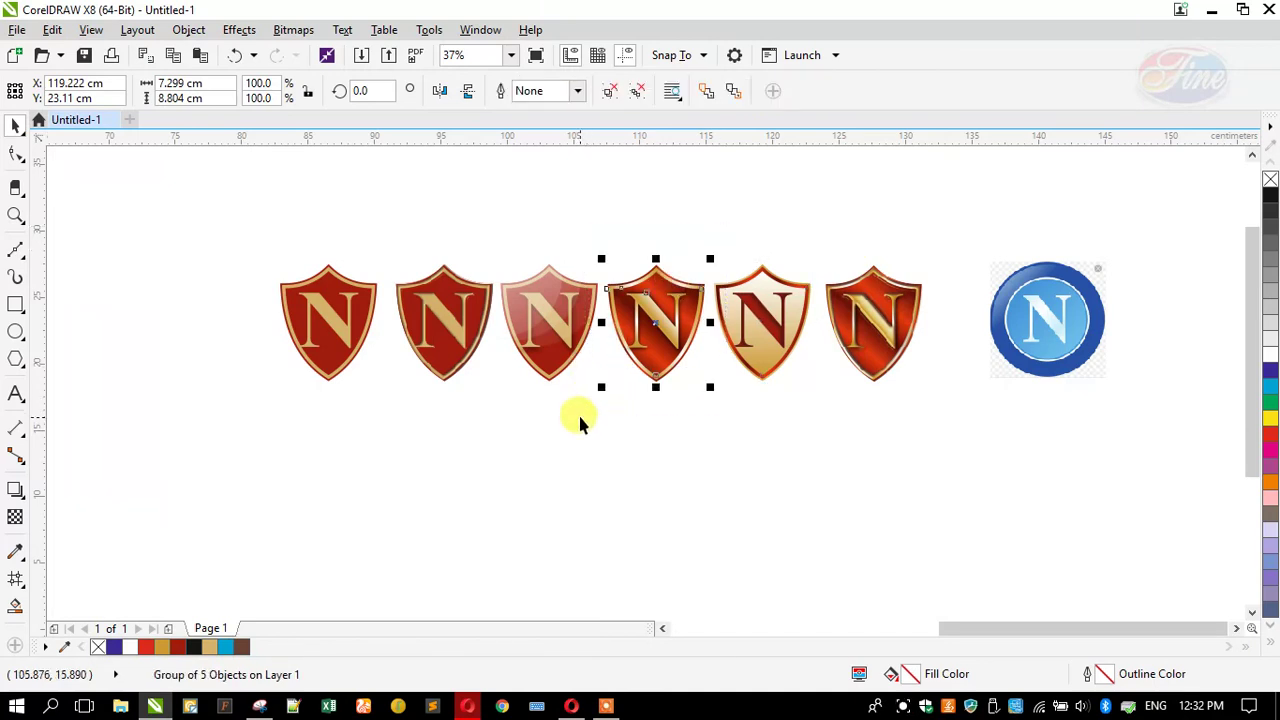
click(489, 235)
drag(491, 229, 390, 410)
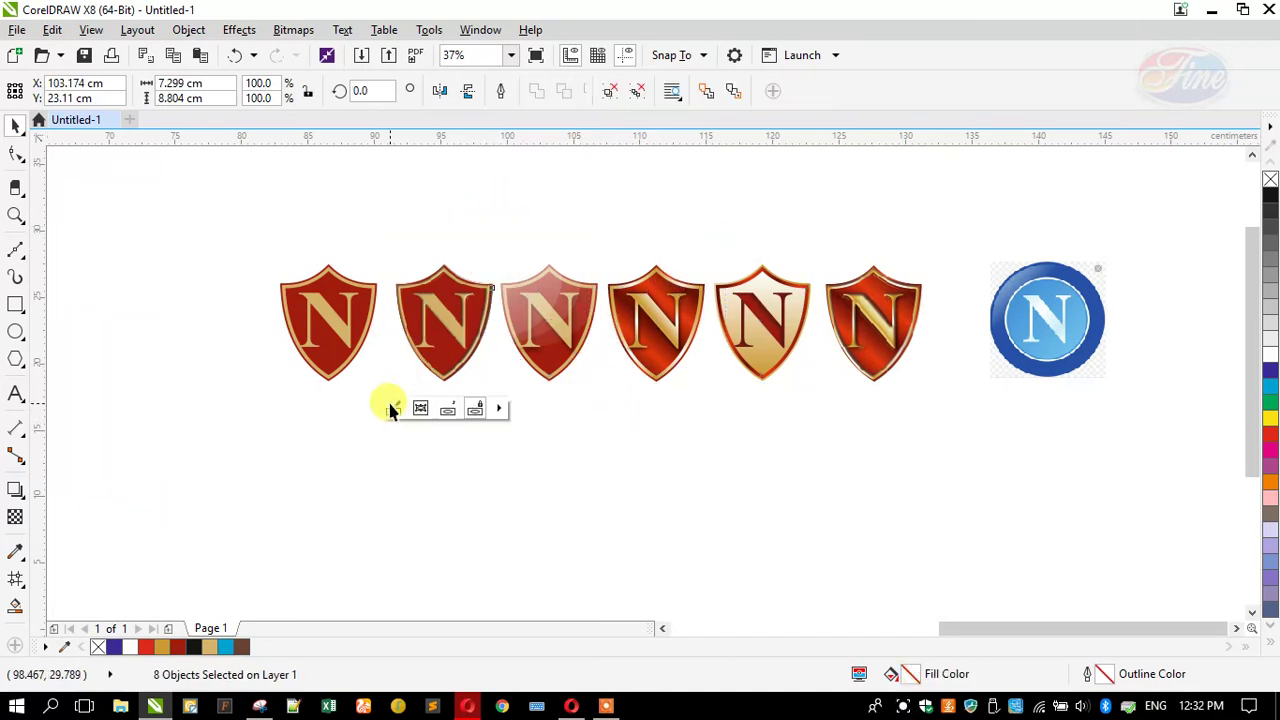
click(390, 410)
Delete the blue round N reference bitmap beside the shield row
click(318, 328)
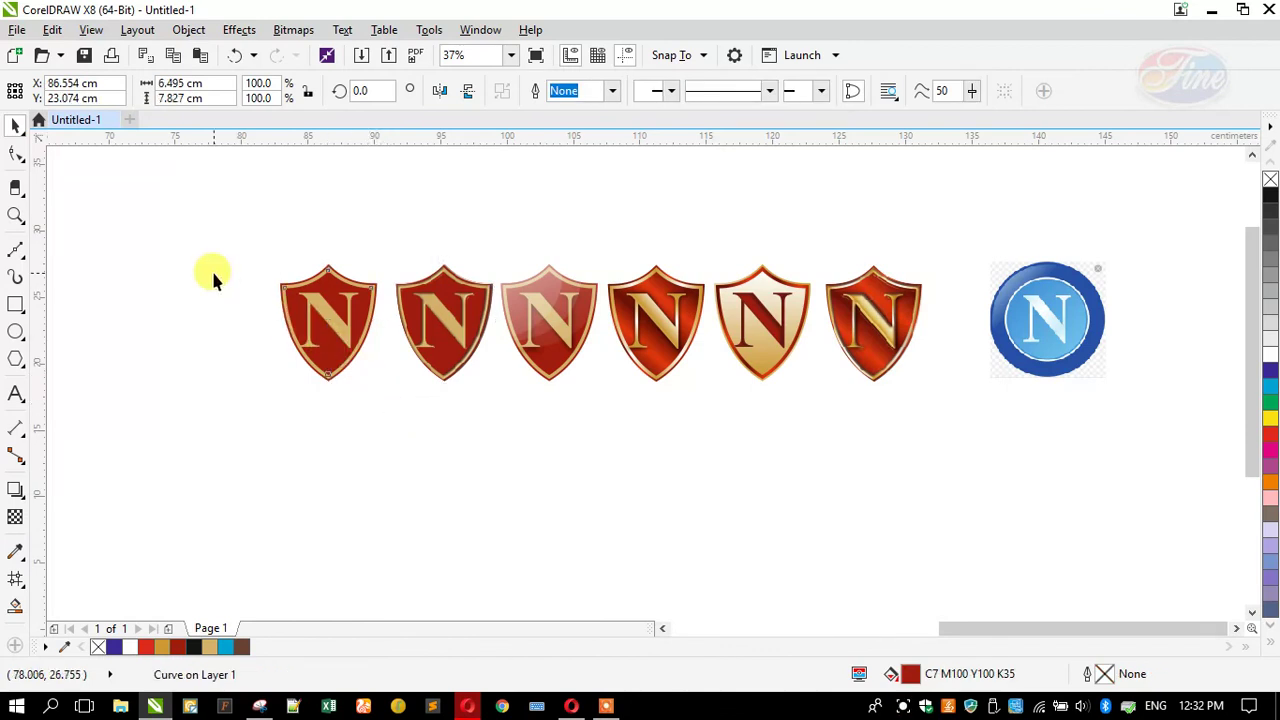
click(213, 278)
click(1043, 314)
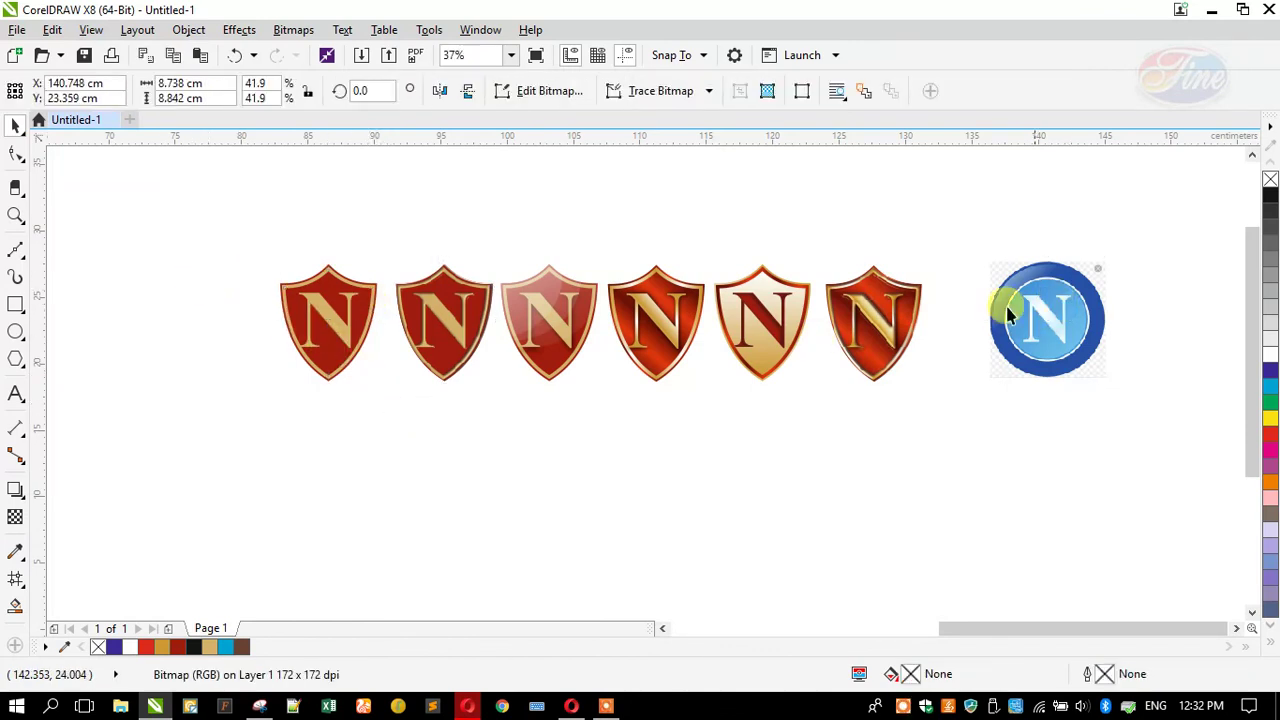
key(Delete)
Examine the six shield variants together and up close to compare their flat, plastic, glossy and gradient looks
click(15, 215)
drag(277, 257, 938, 395)
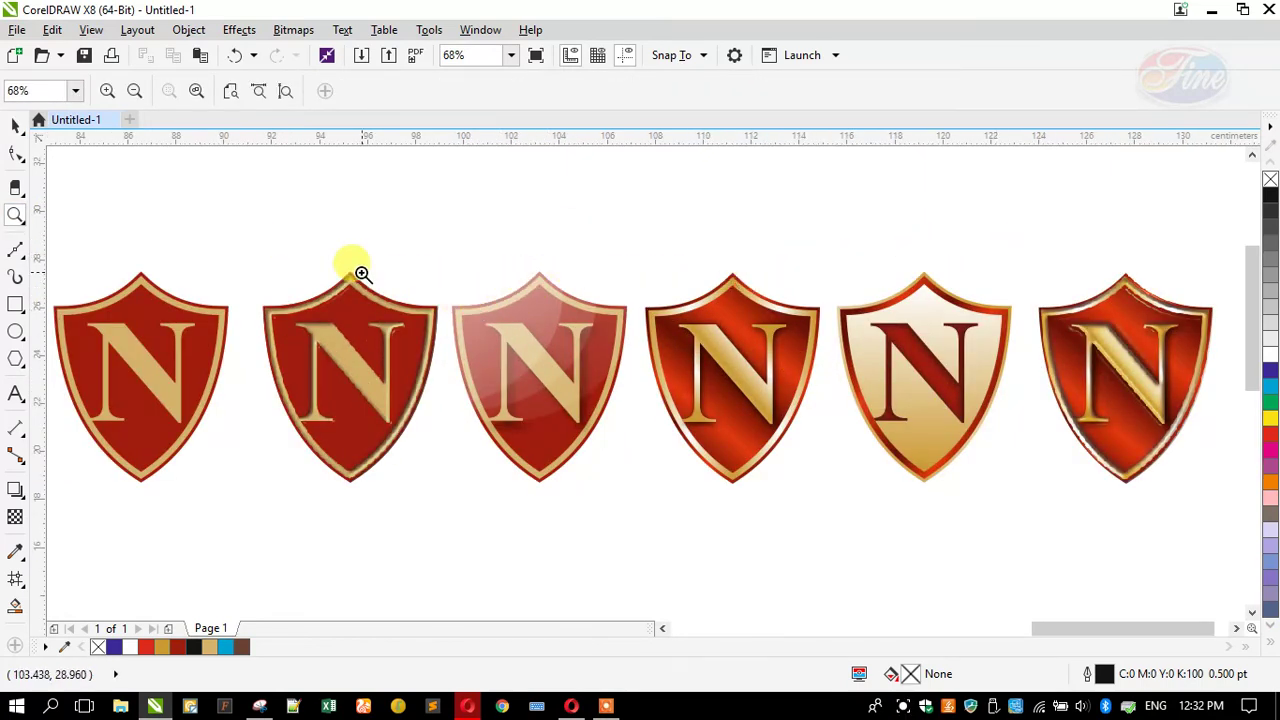
drag(234, 286, 524, 464)
right_click(403, 388)
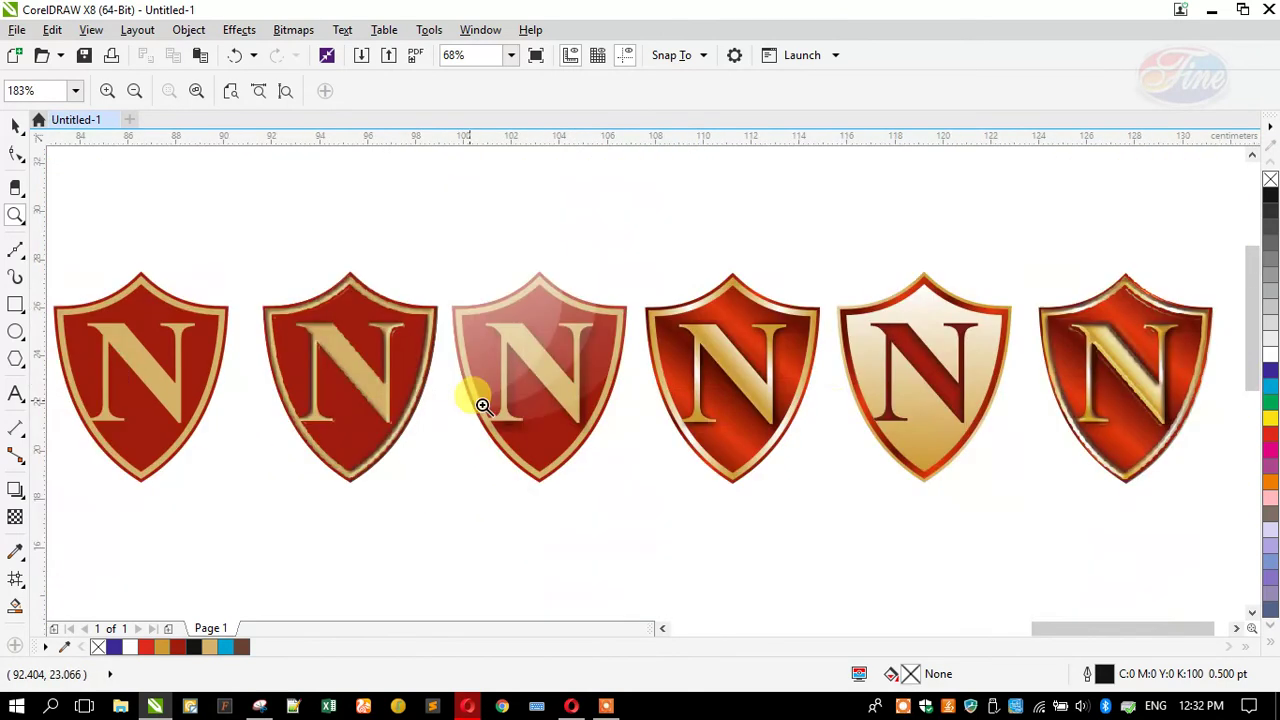
drag(811, 423, 615, 343)
right_click(684, 410)
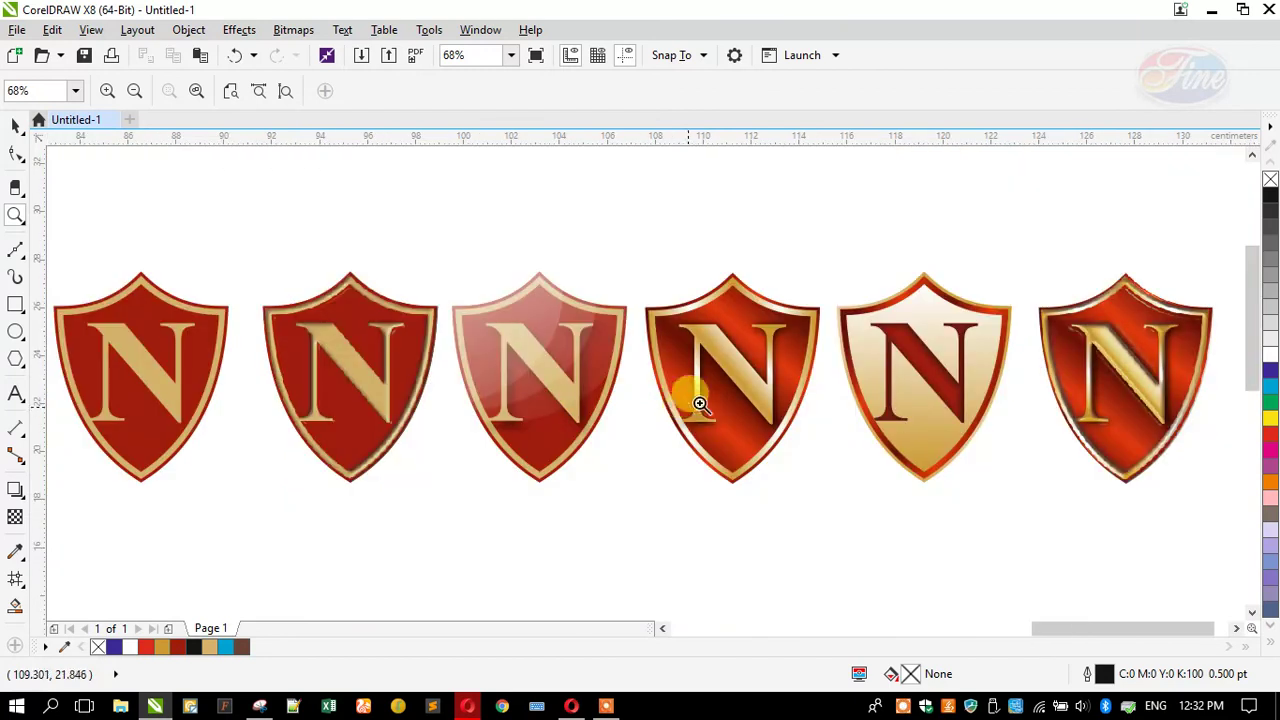
drag(989, 390, 935, 342)
right_click(820, 394)
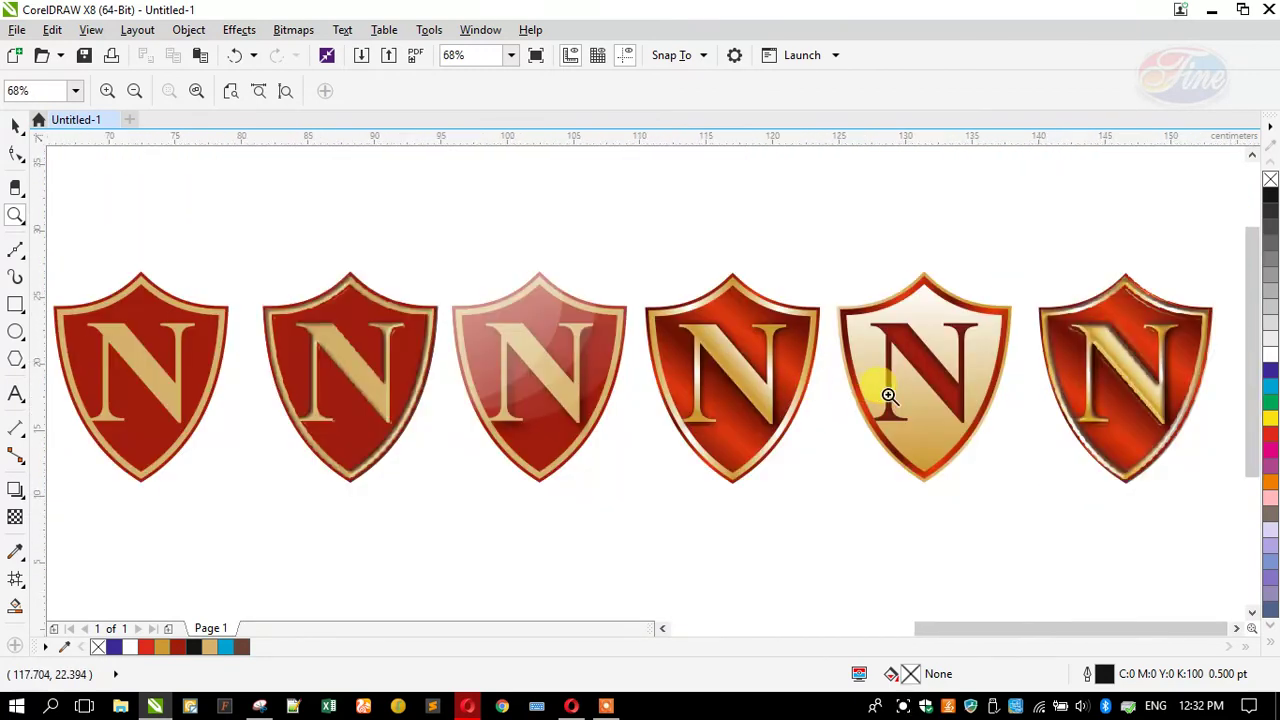
right_click(890, 395)
drag(260, 256, 448, 388)
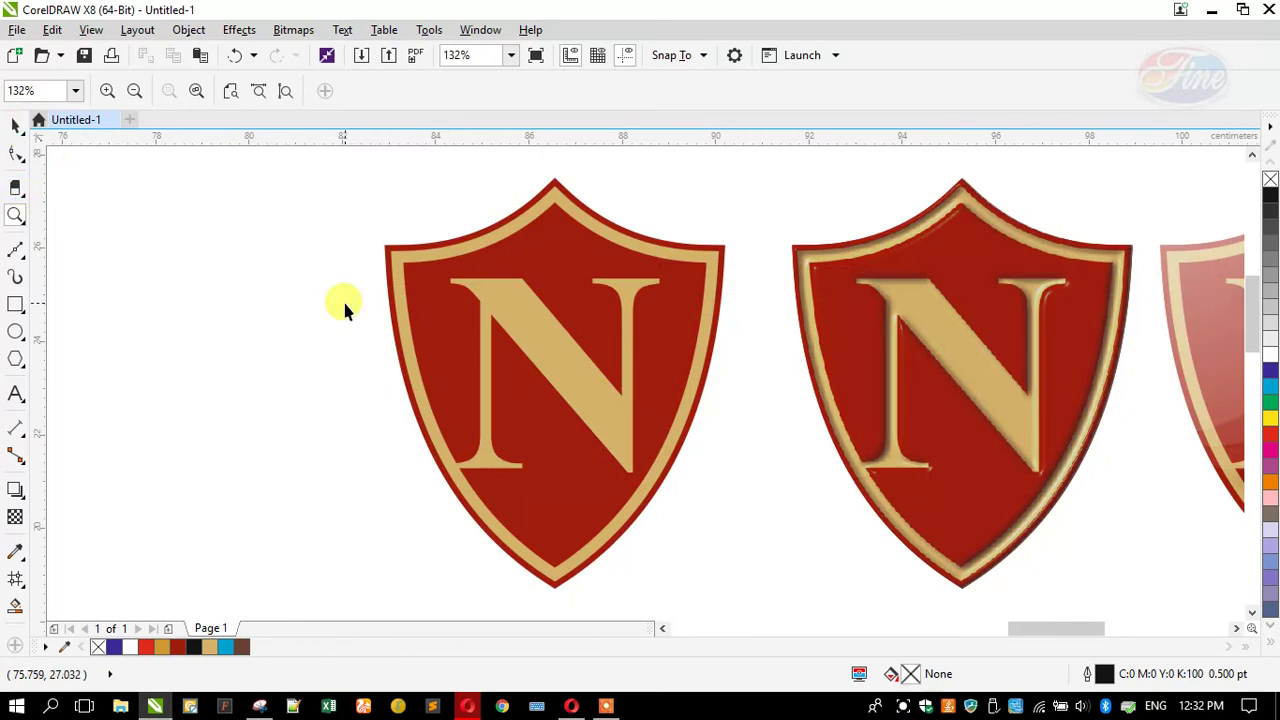
Fill the N and the inner border band of the plain red shield with Gold (#CC9933)
key(space)
click(521, 305)
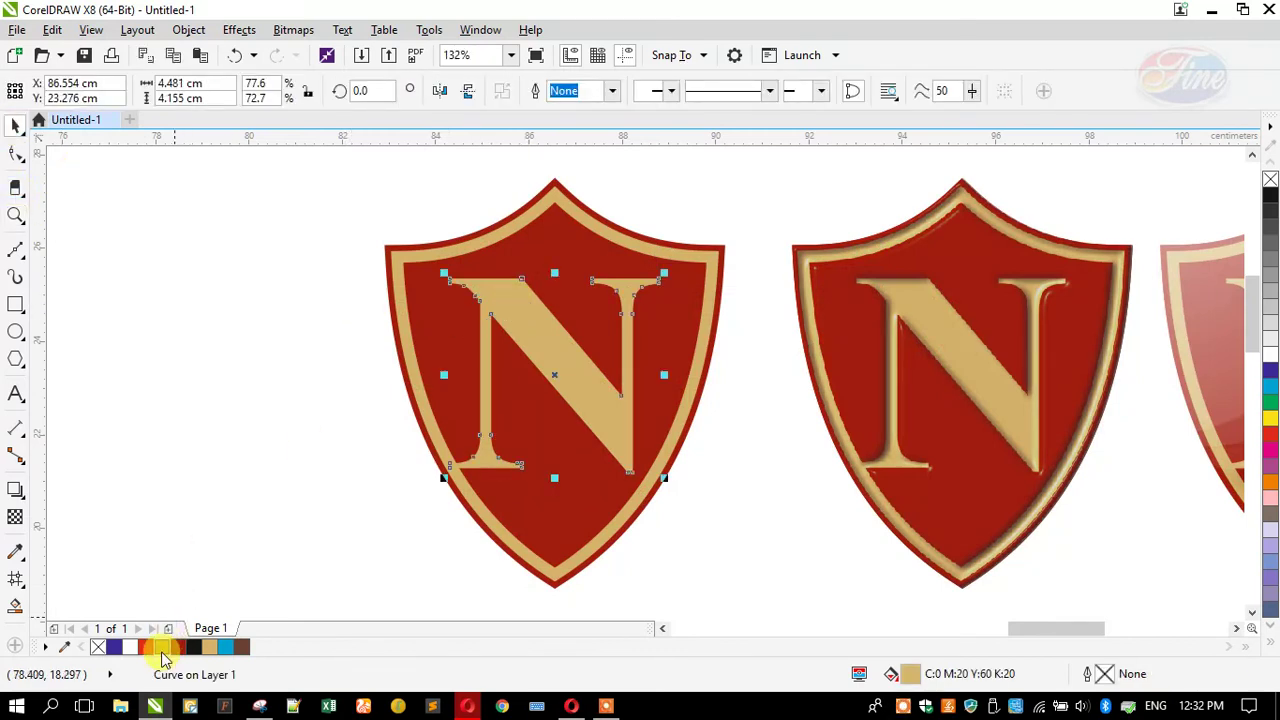
click(165, 651)
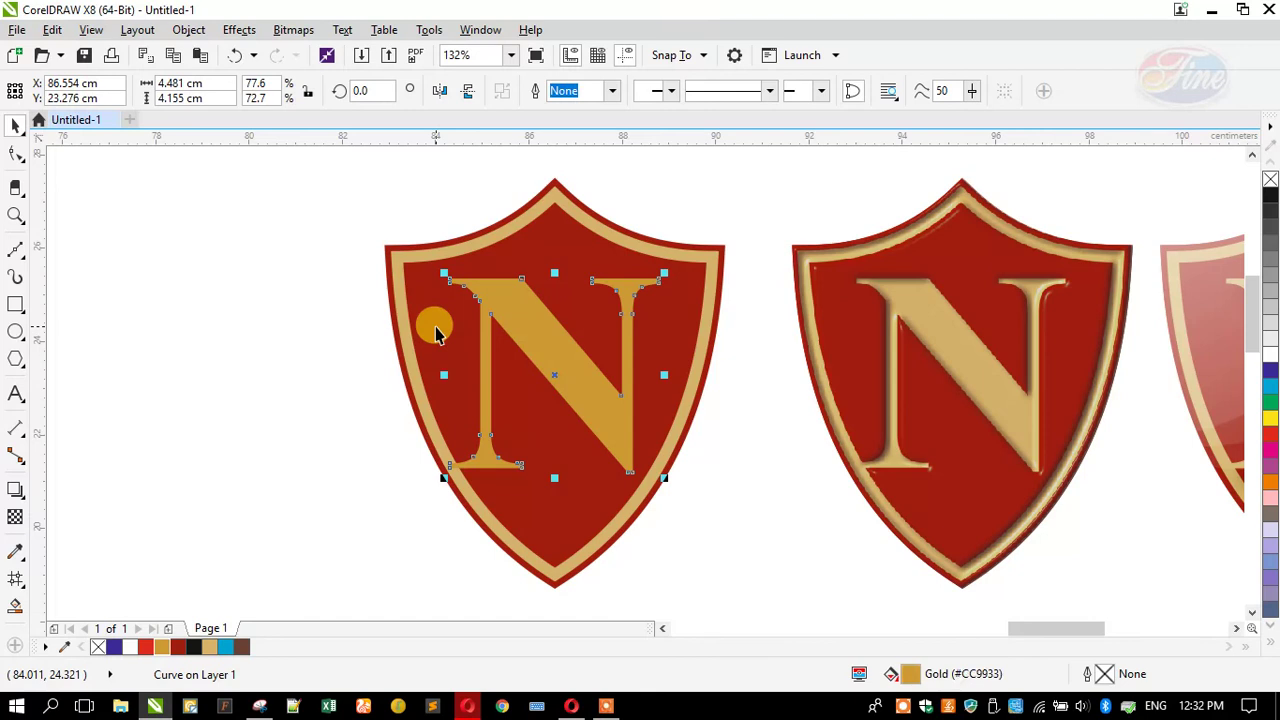
click(436, 330)
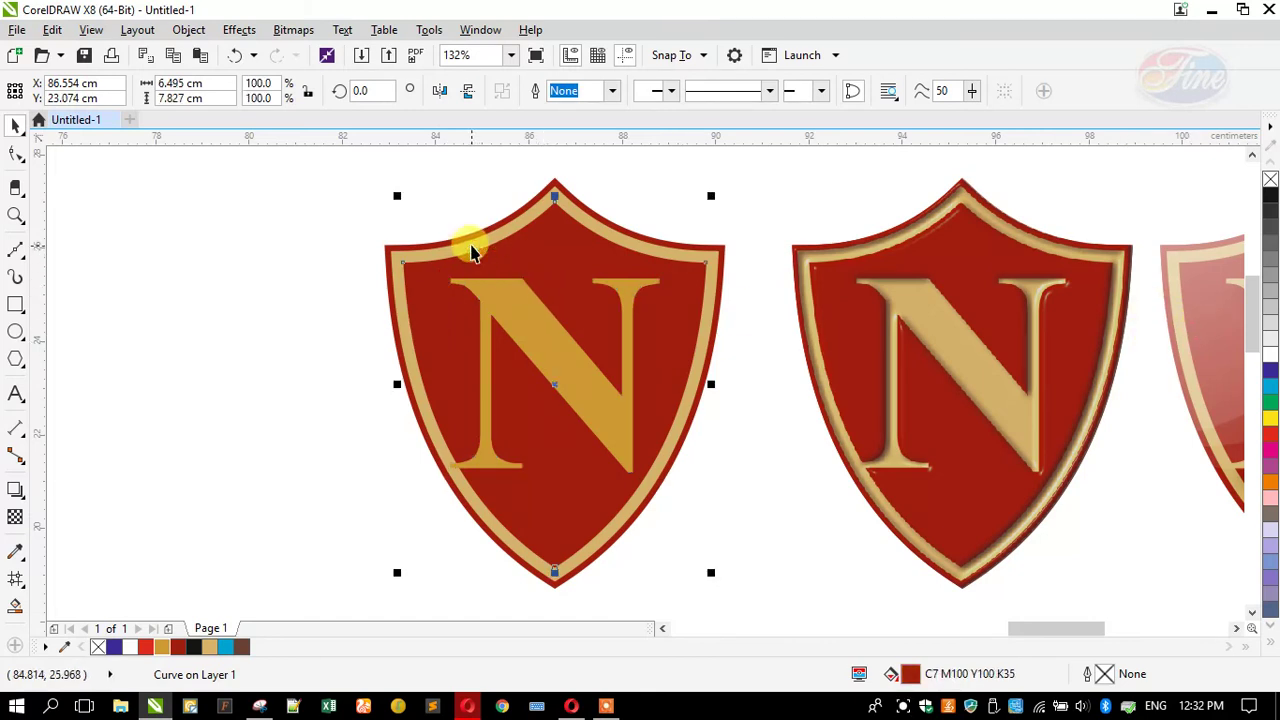
click(472, 250)
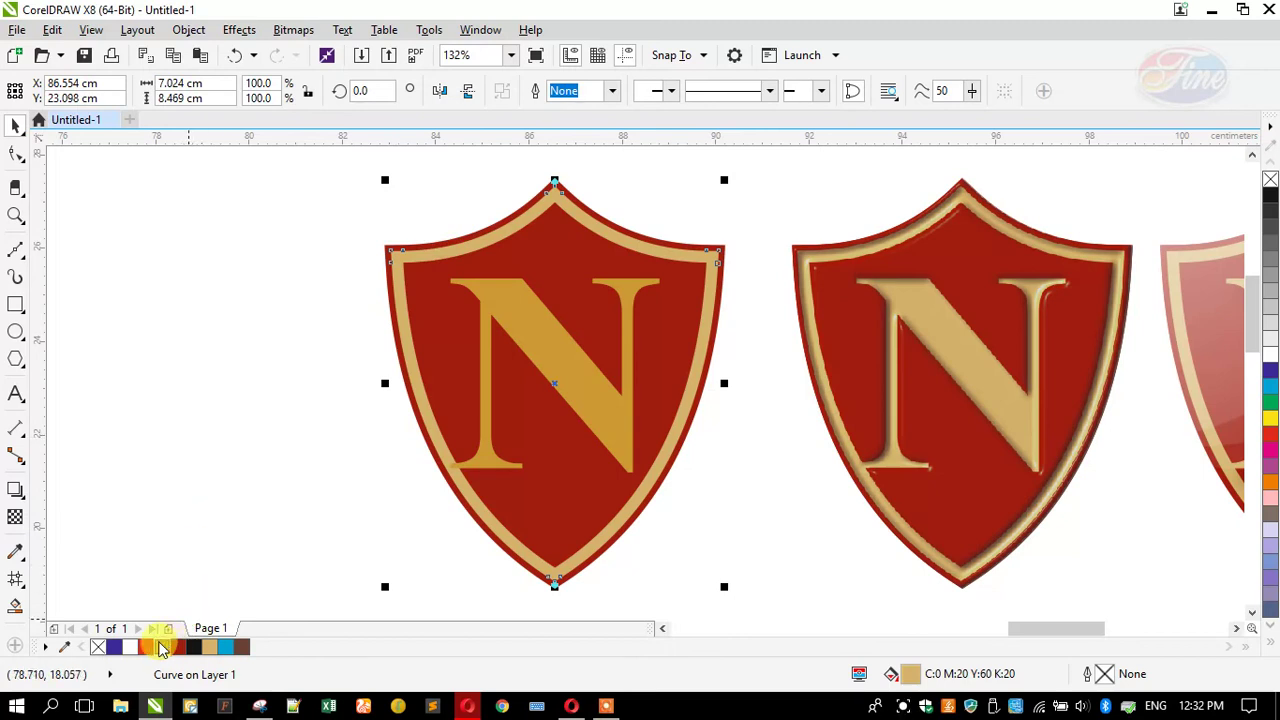
click(160, 648)
Fill the plain shield's inner area with white and its N with dark red C7 M100 Y100 K35
click(435, 320)
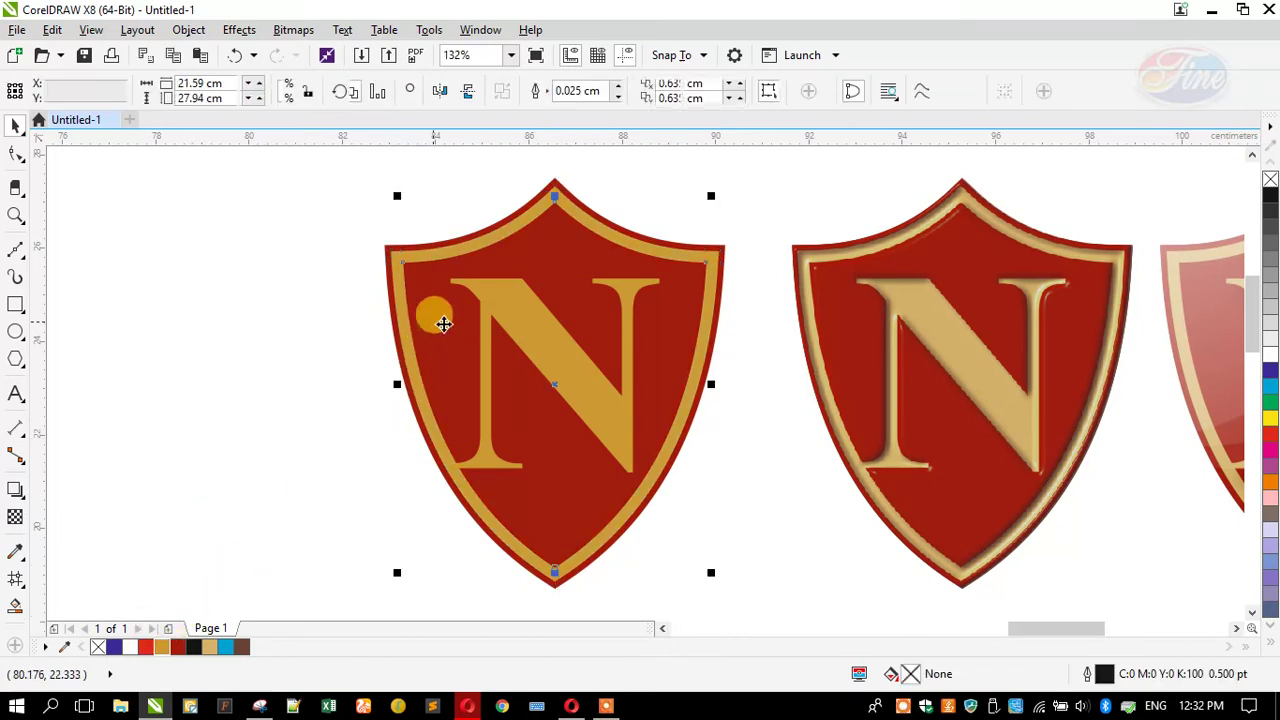
click(1271, 352)
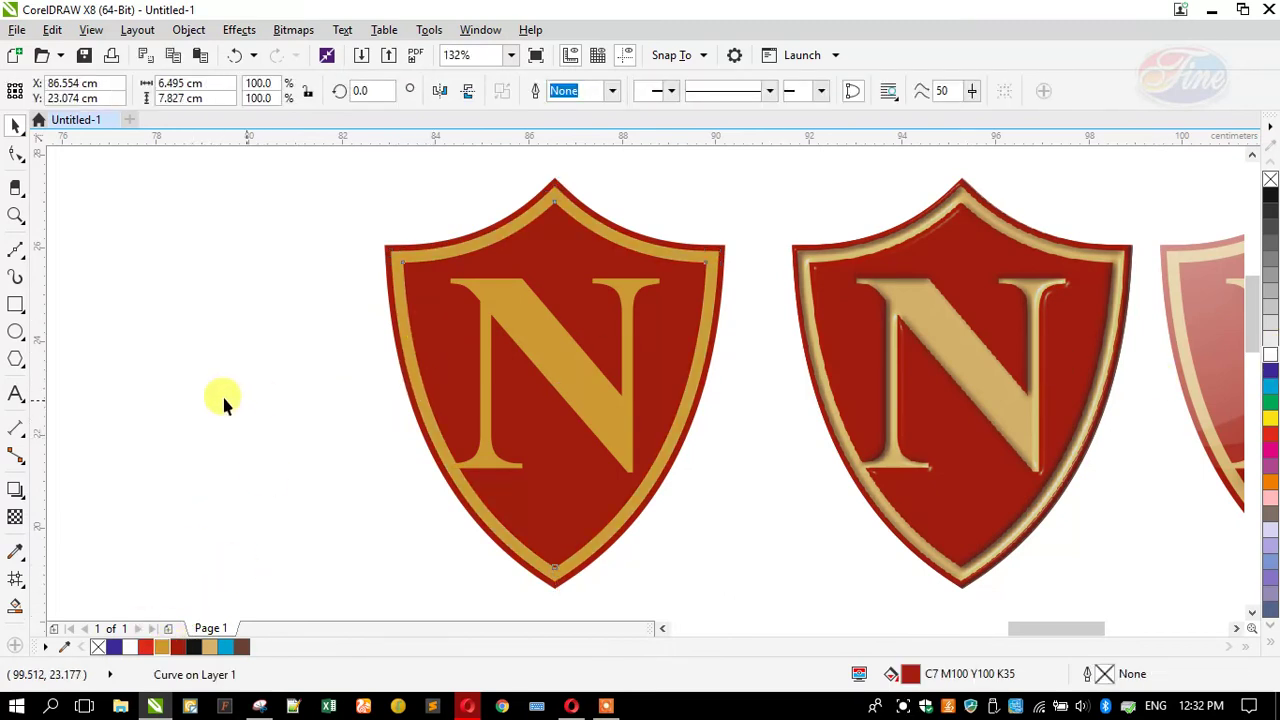
click(505, 374)
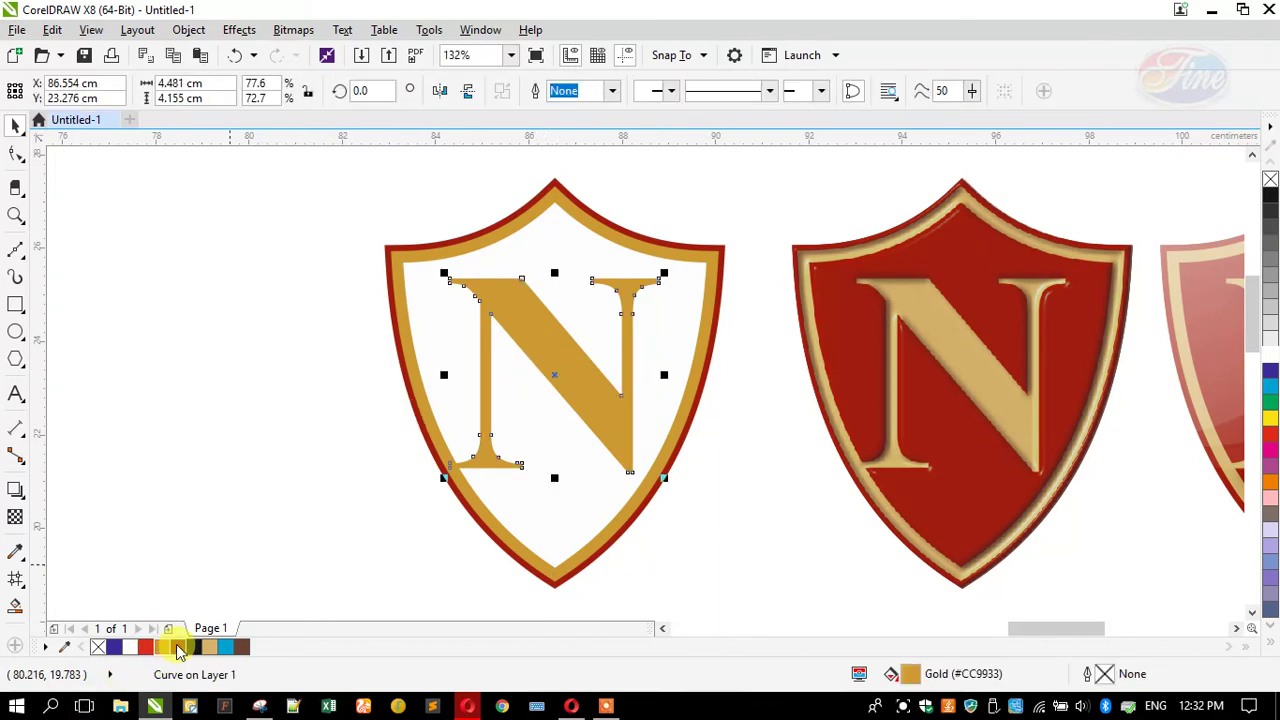
click(177, 647)
click(394, 263)
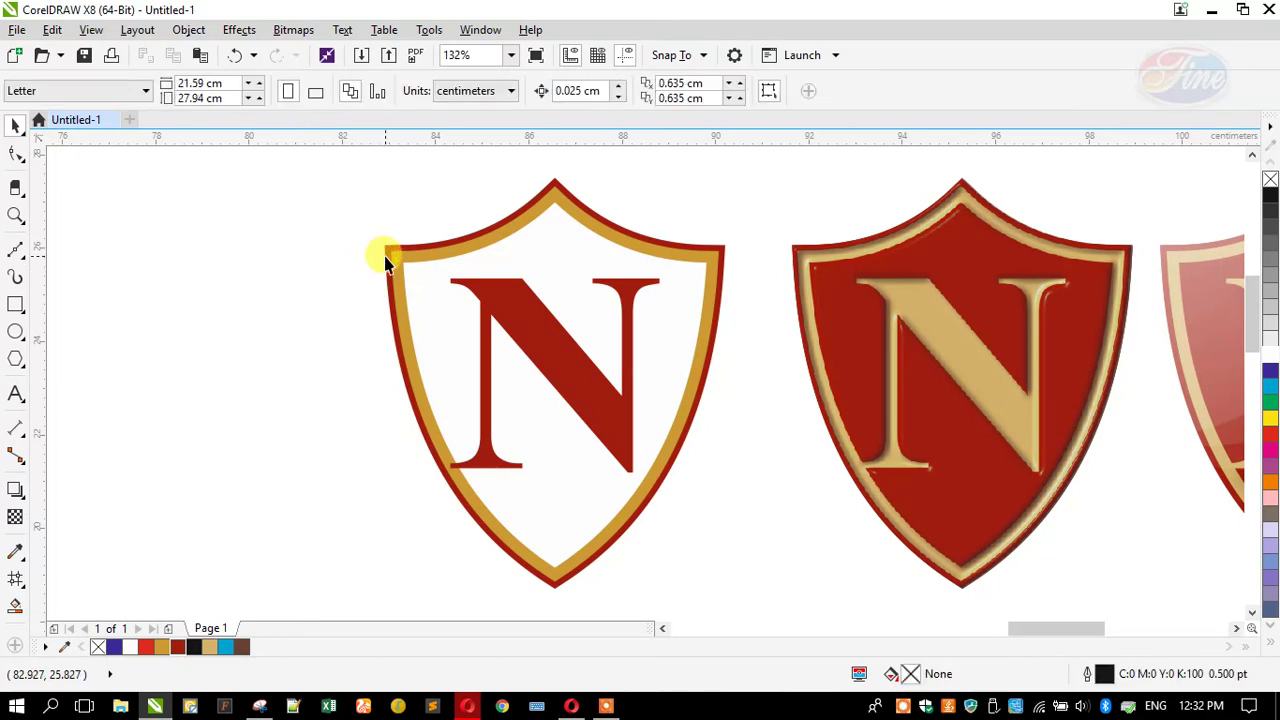
click(380, 257)
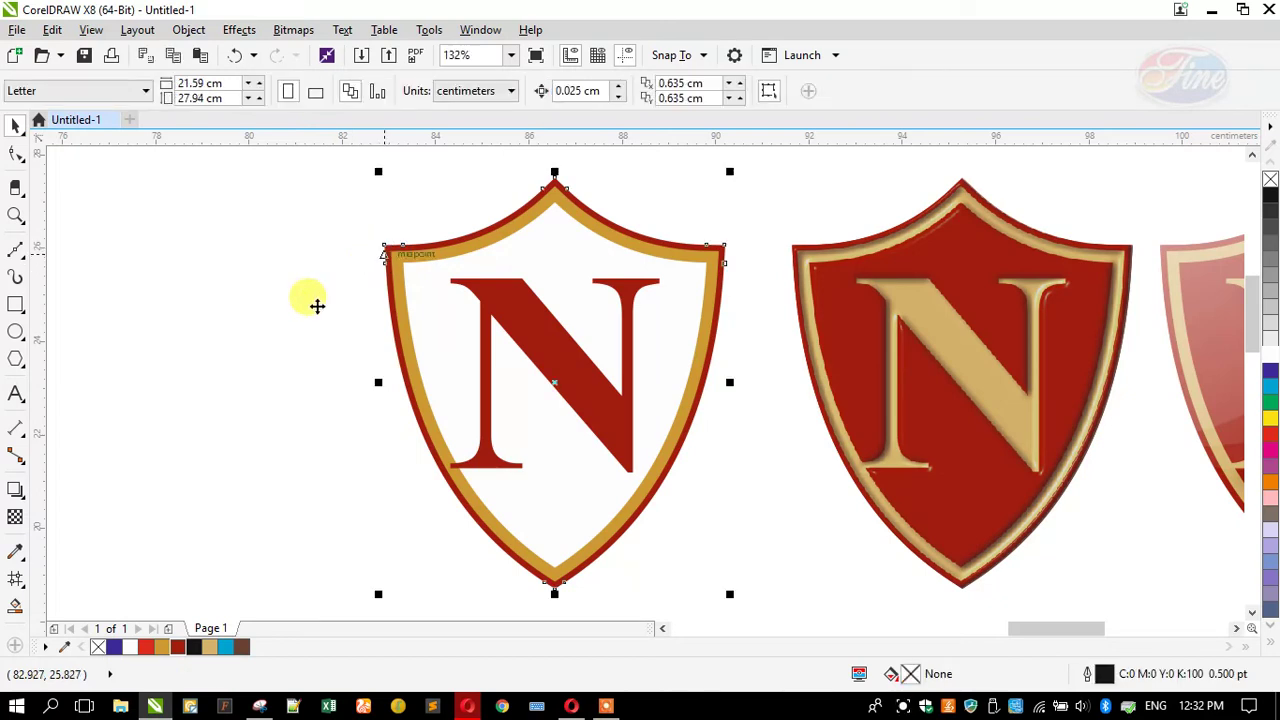
click(239, 438)
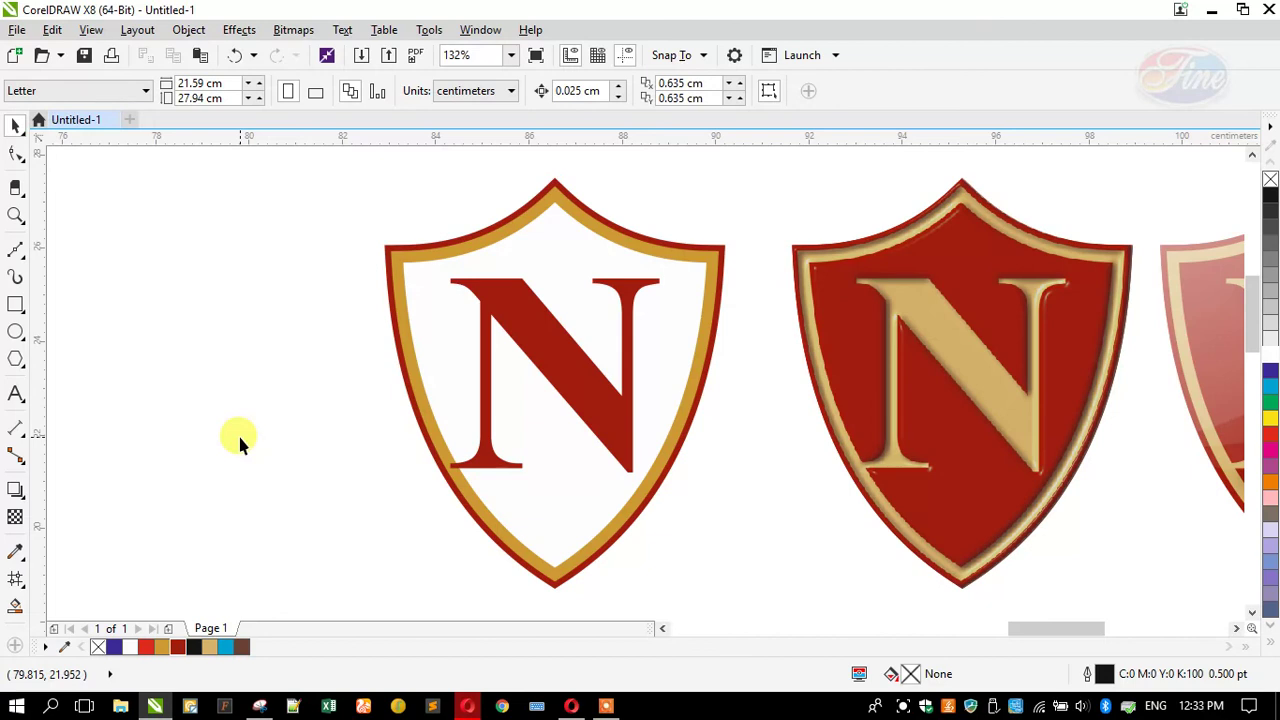
Add a drop shadow to the dark red N, offset -0.145 cm horizontally and -0.331 cm vertically
click(549, 380)
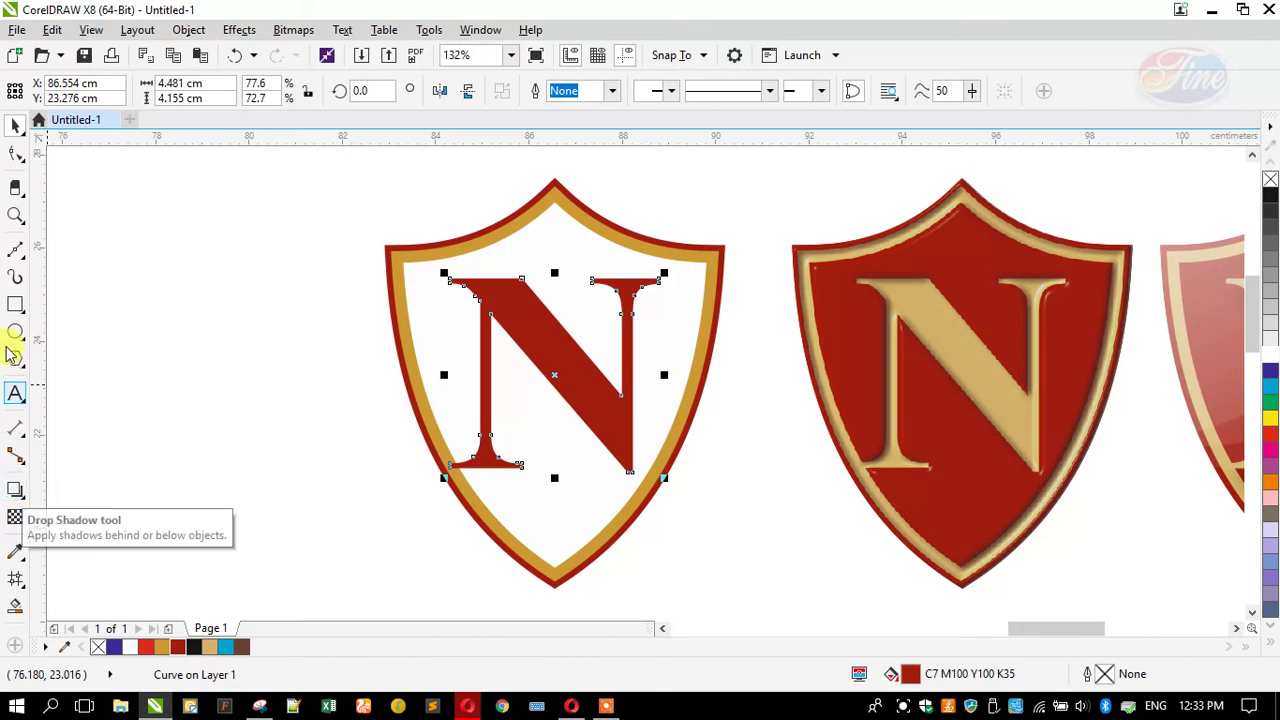
click(10, 495)
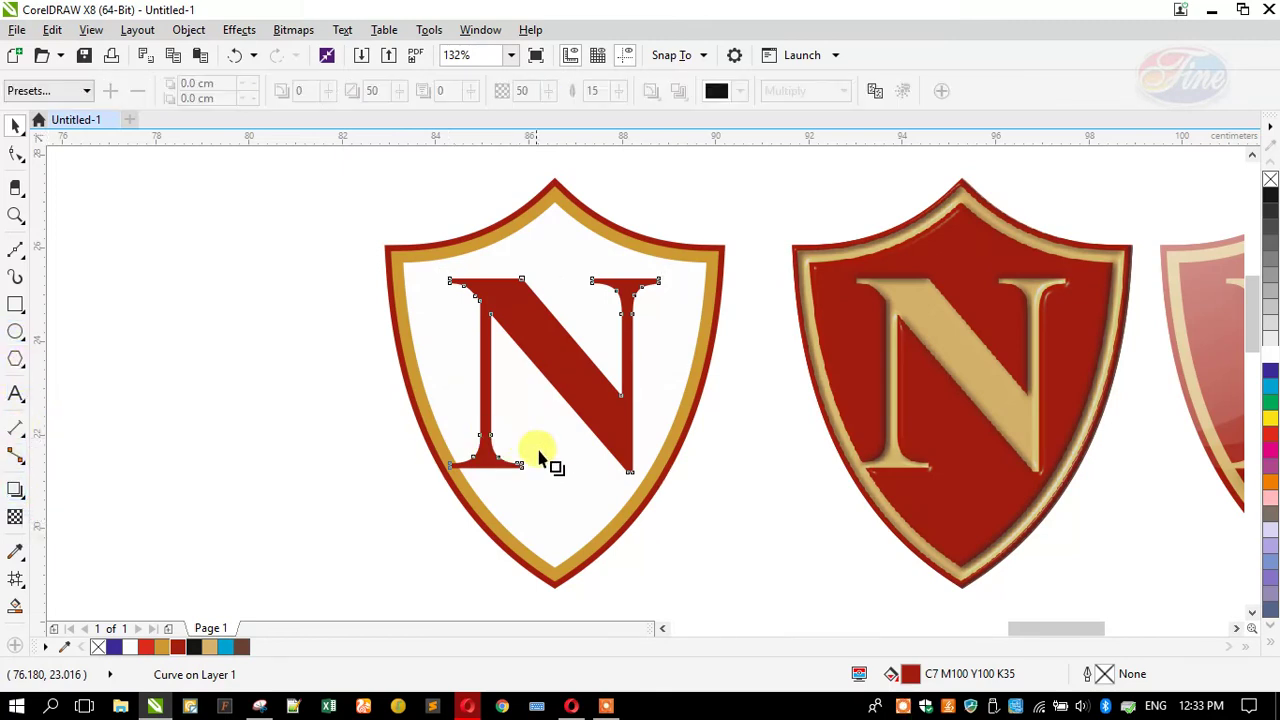
drag(523, 468, 501, 486)
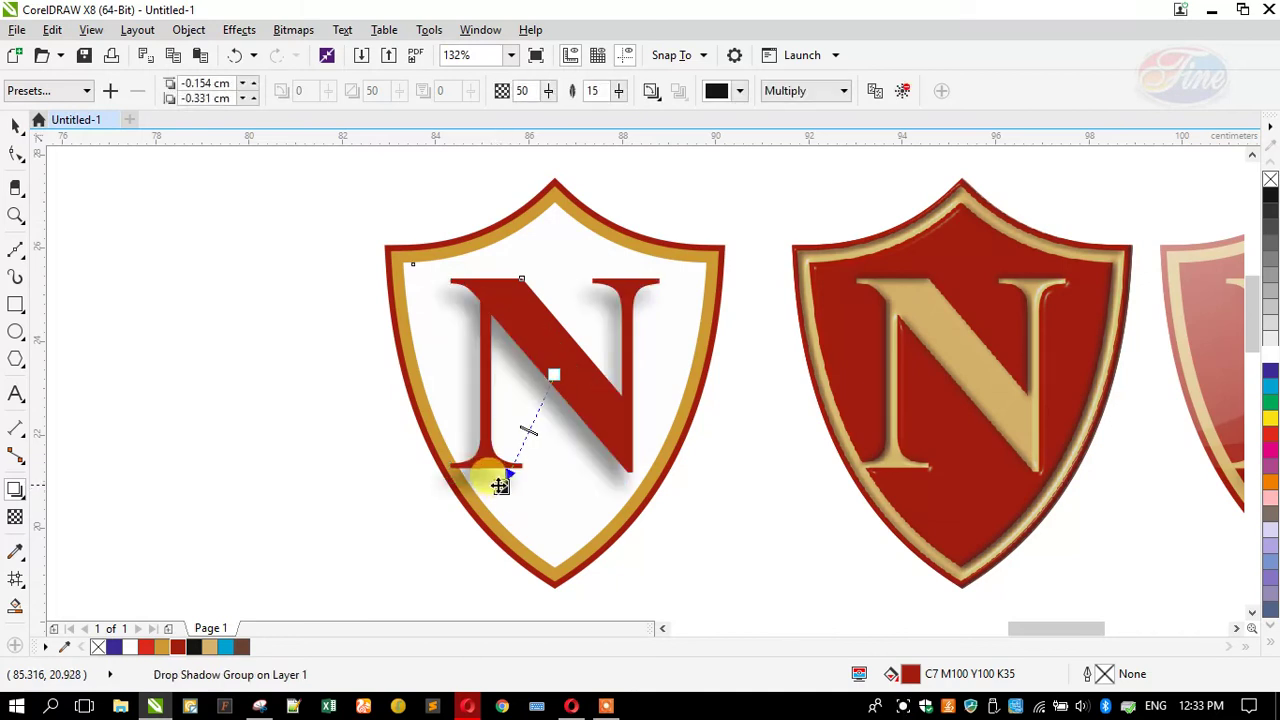
drag(500, 485, 504, 486)
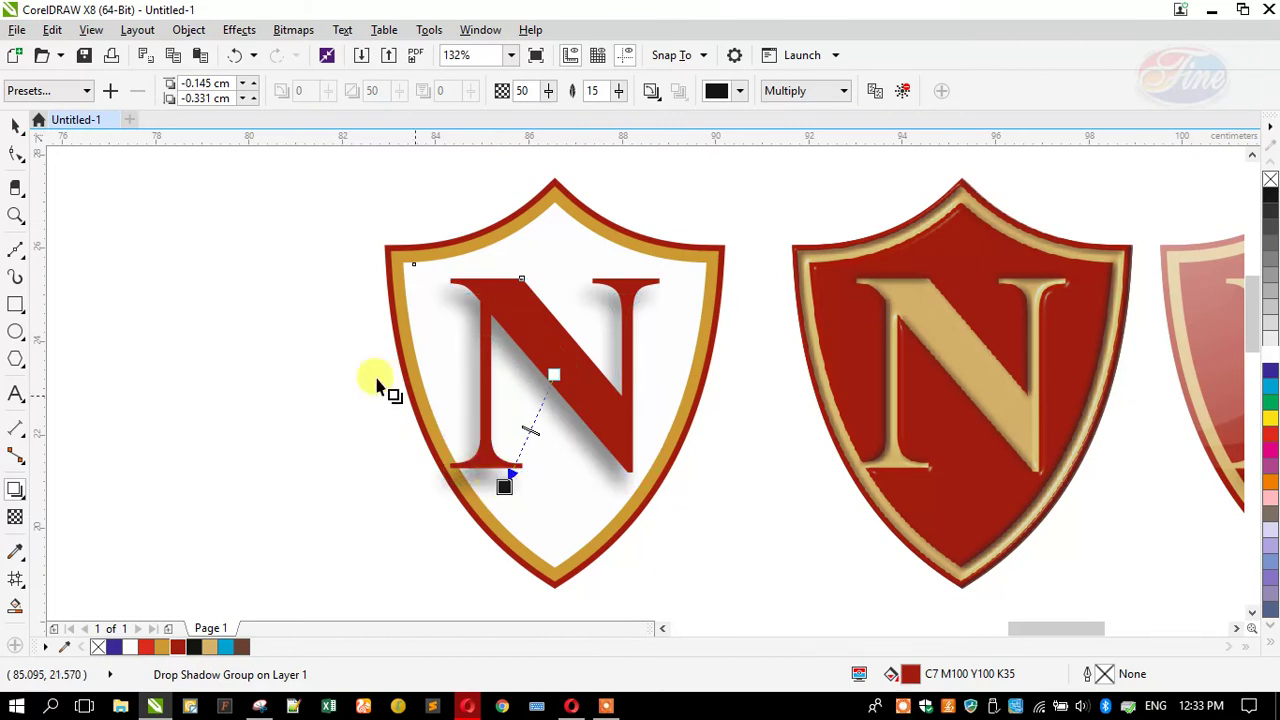
click(15, 125)
click(160, 282)
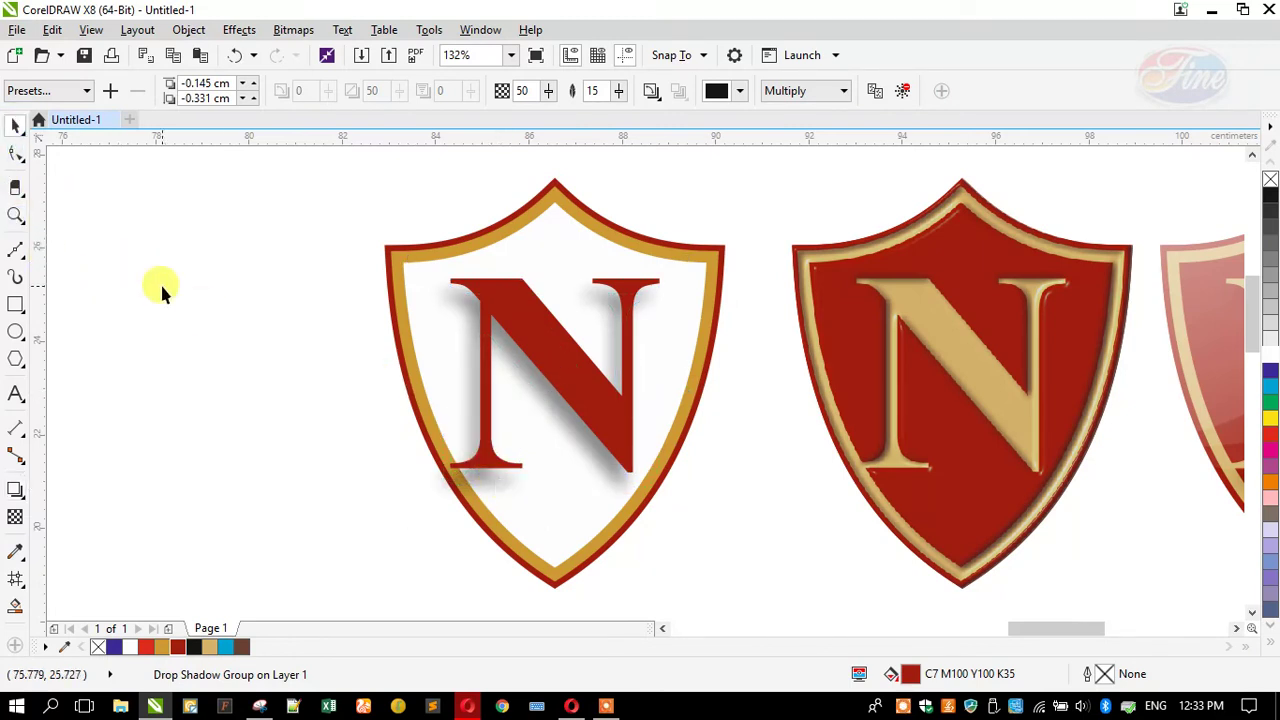
Scale the gold band and dark red outer border of the white shield together to 104.8 %, about 7.653 × 9.23 cm
click(397, 266)
scroll(391, 272, up, 2)
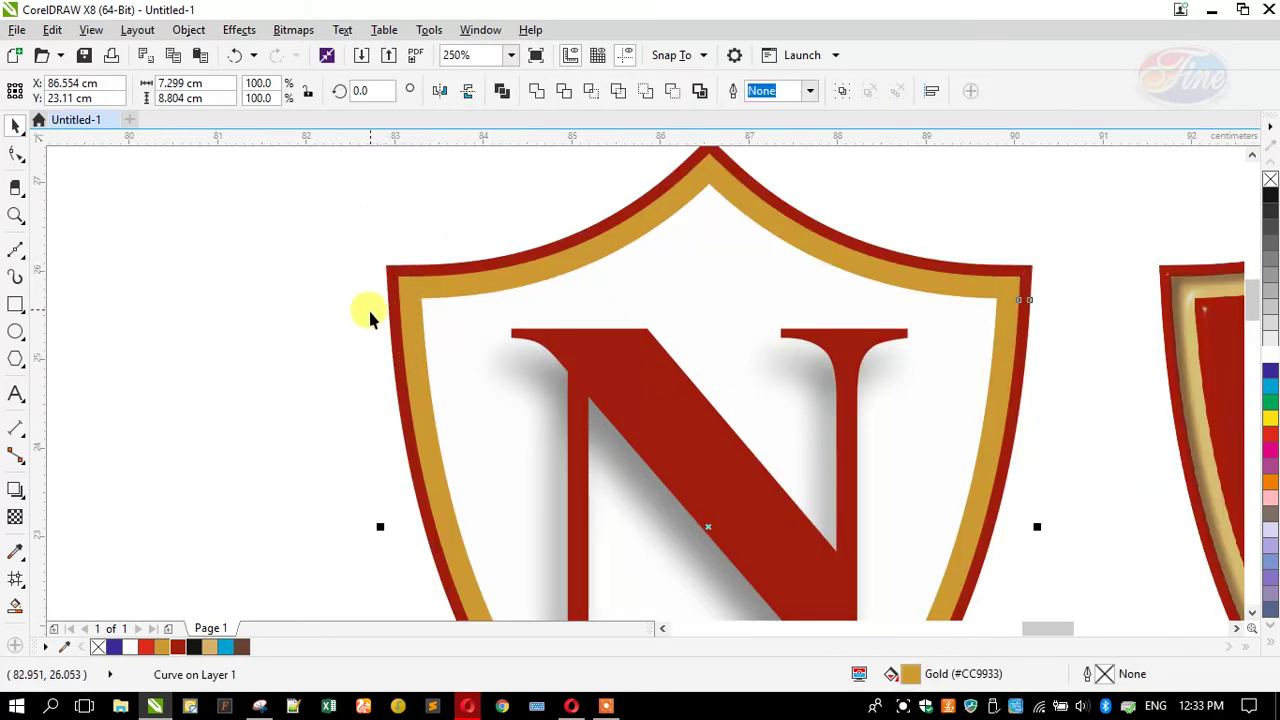
scroll(372, 300, down, 2)
shift+click(374, 294)
drag(366, 214, 360, 211)
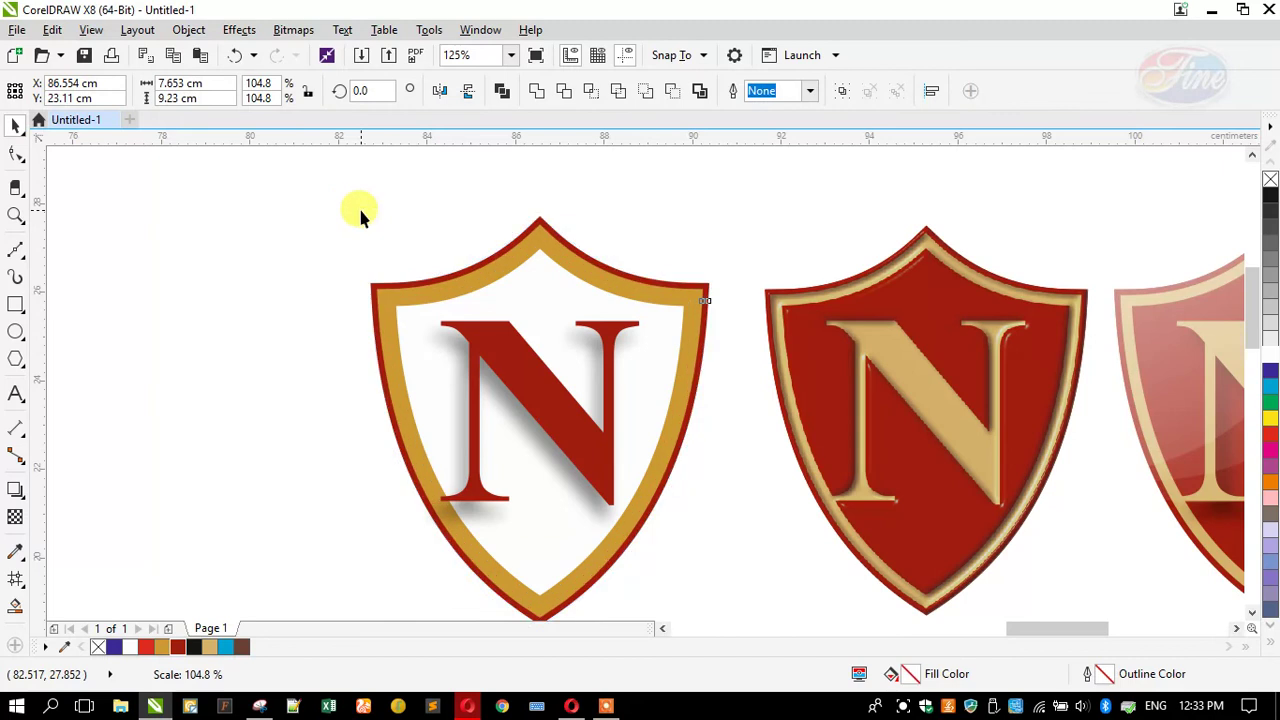
Add a drop shadow to the shield's white inner area, offset about -0.187 cm horizontally and -0.455 cm vertically
click(366, 306)
click(400, 323)
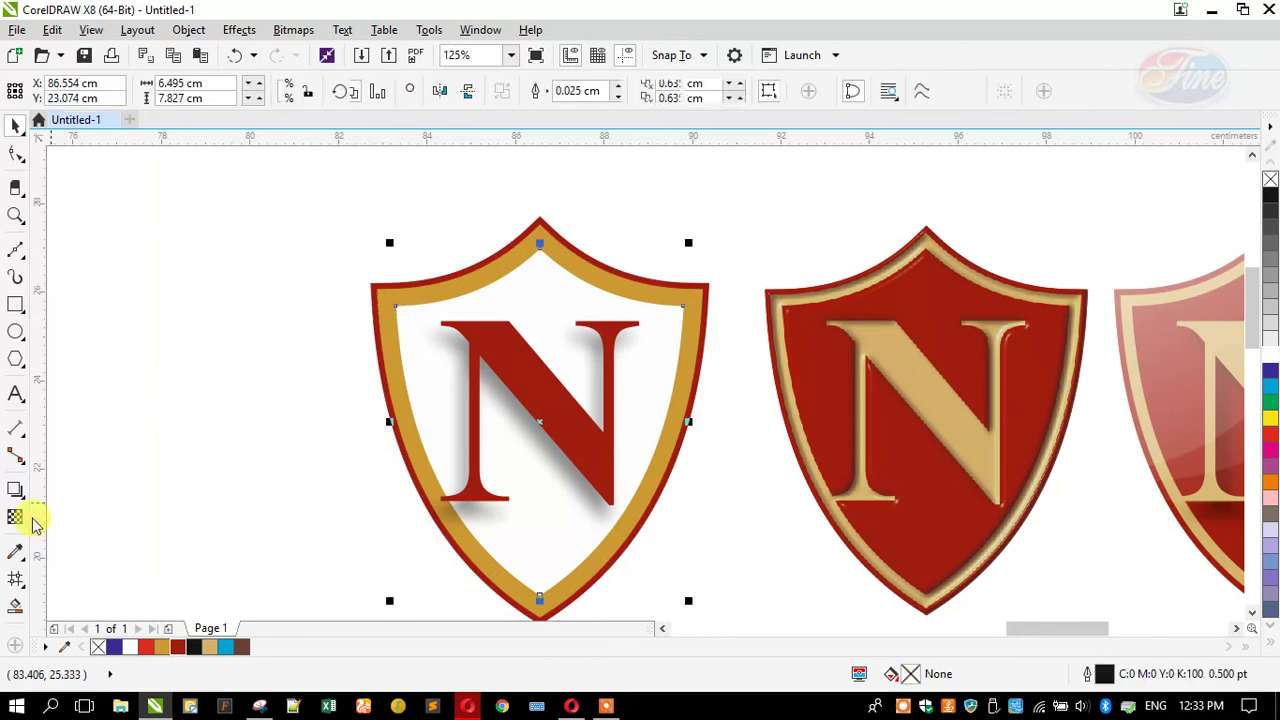
click(15, 517)
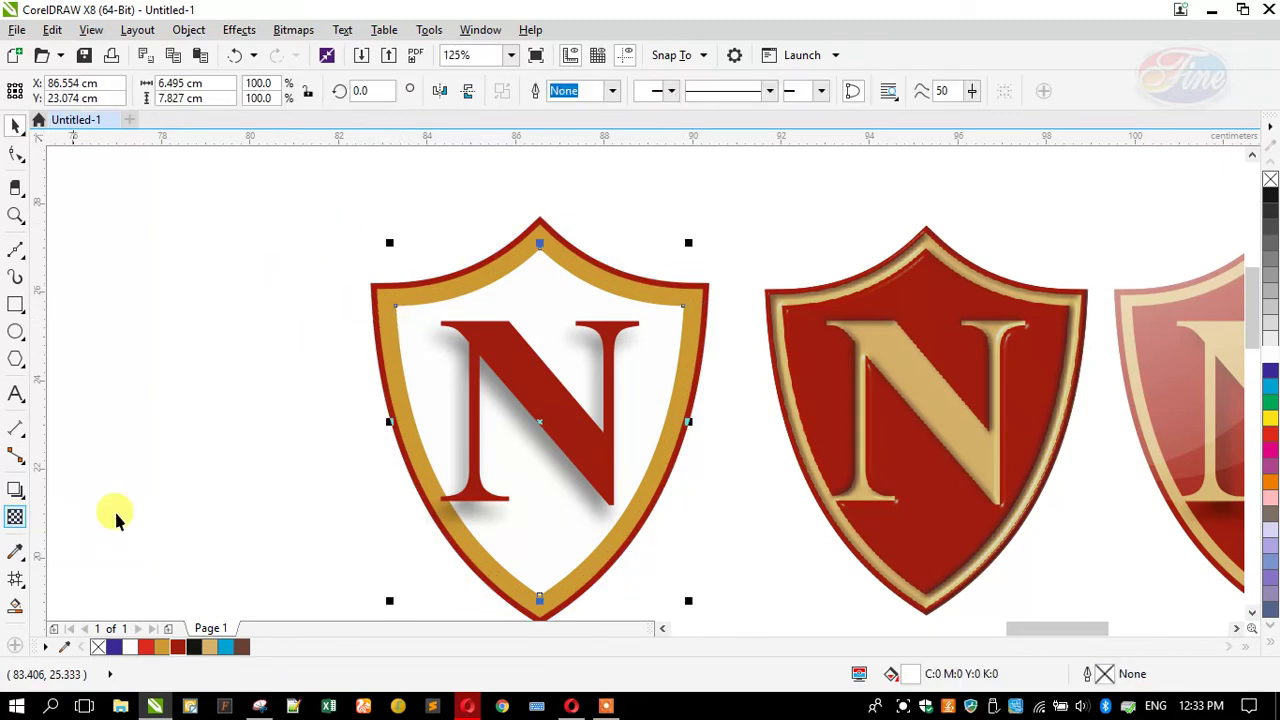
click(15, 494)
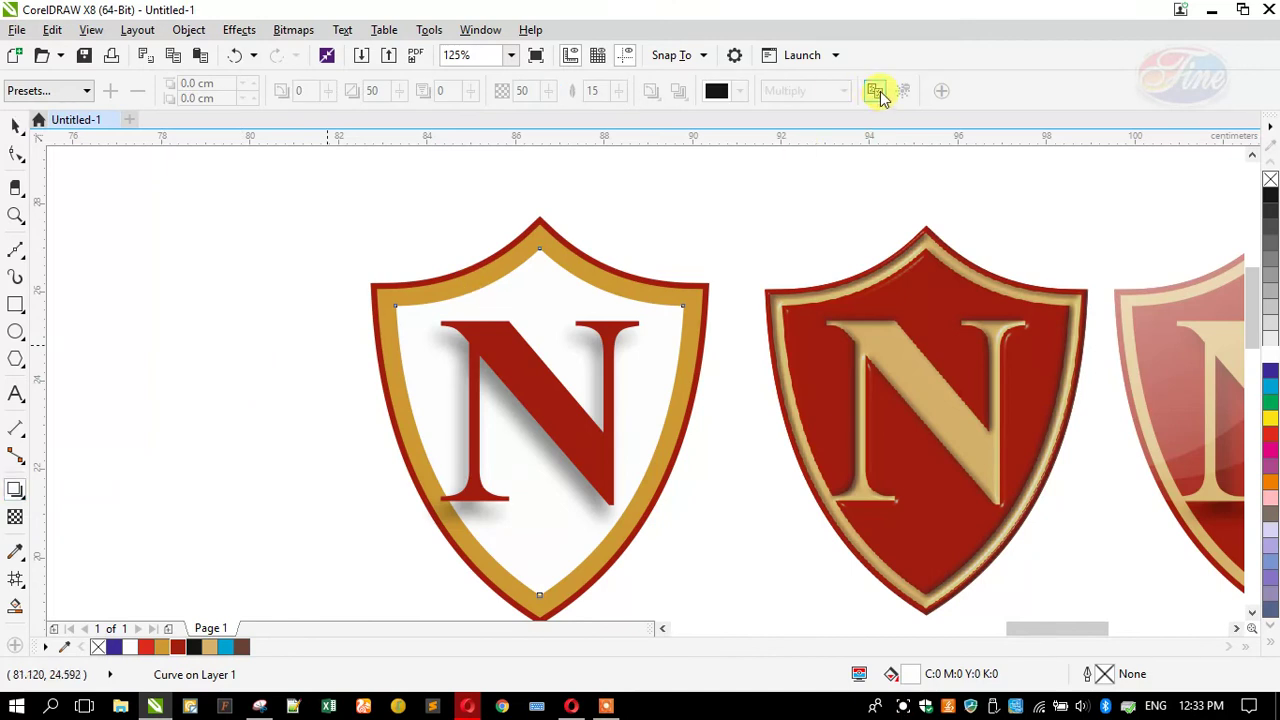
drag(563, 484, 371, 457)
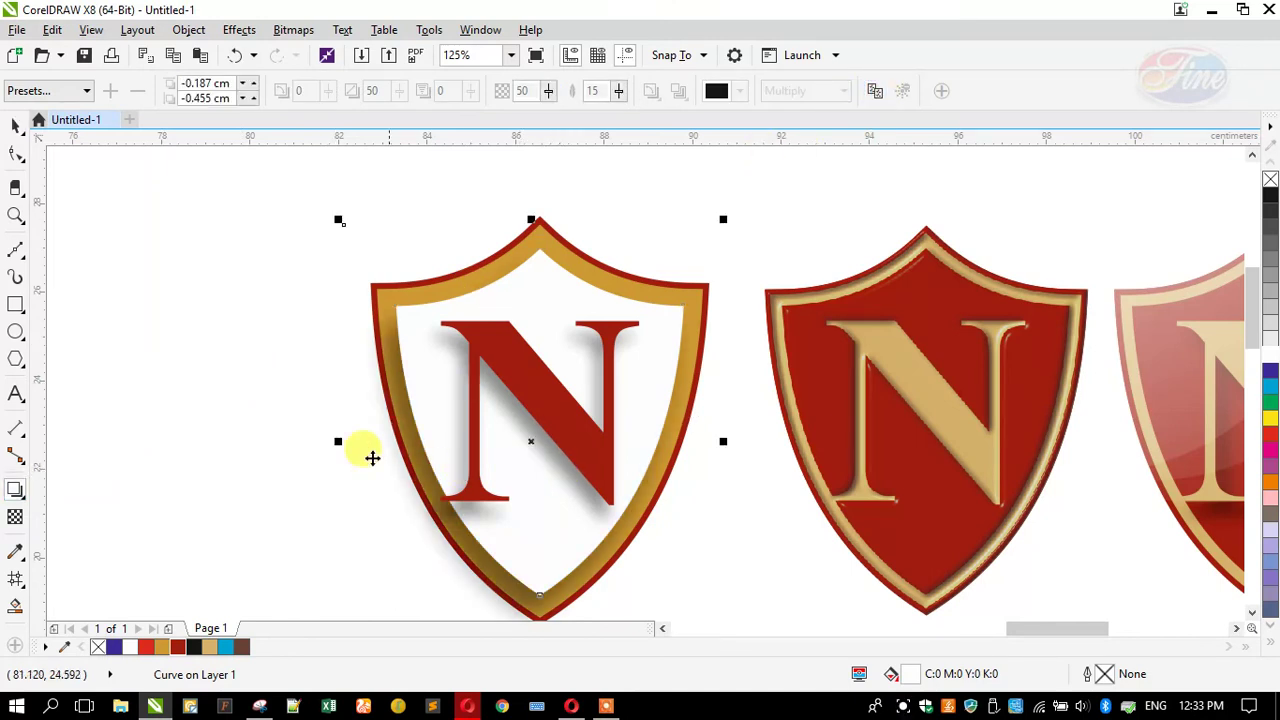
click(286, 419)
key(space)
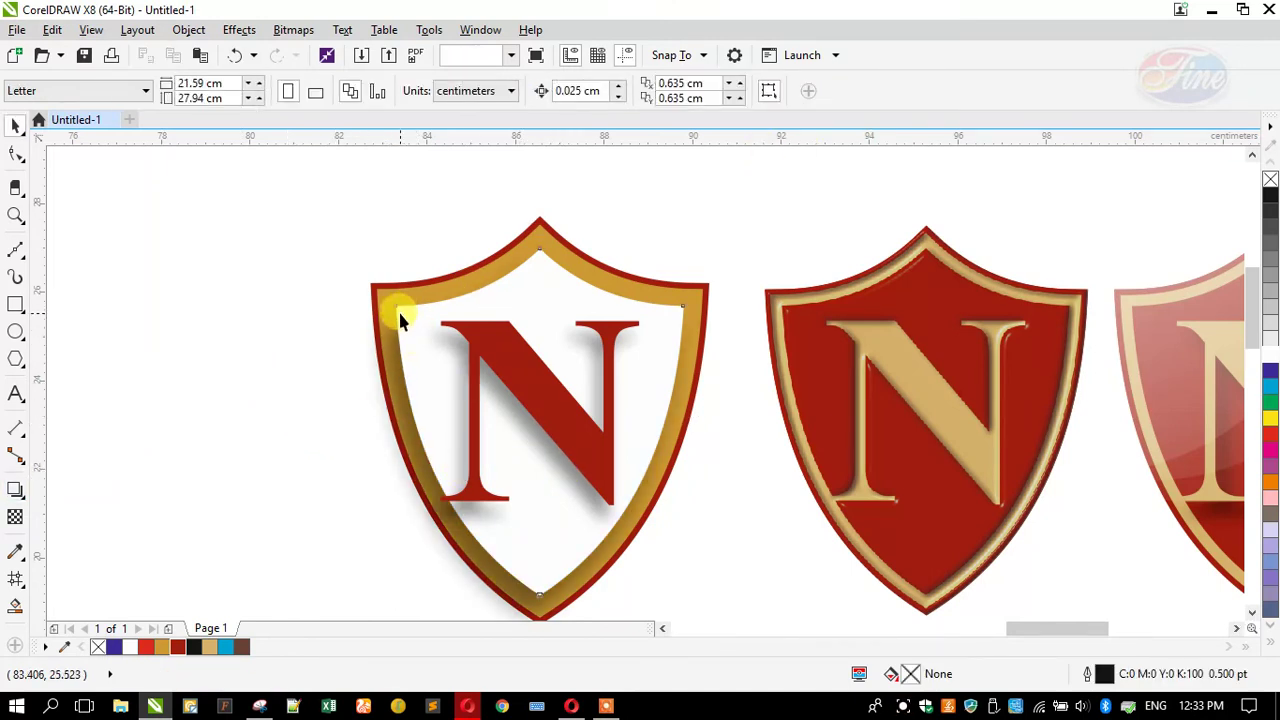
Adjust the dark red N's drop shadow to an offset of about -0.1 cm by -0.205 cm and an opacity of 70
click(403, 316)
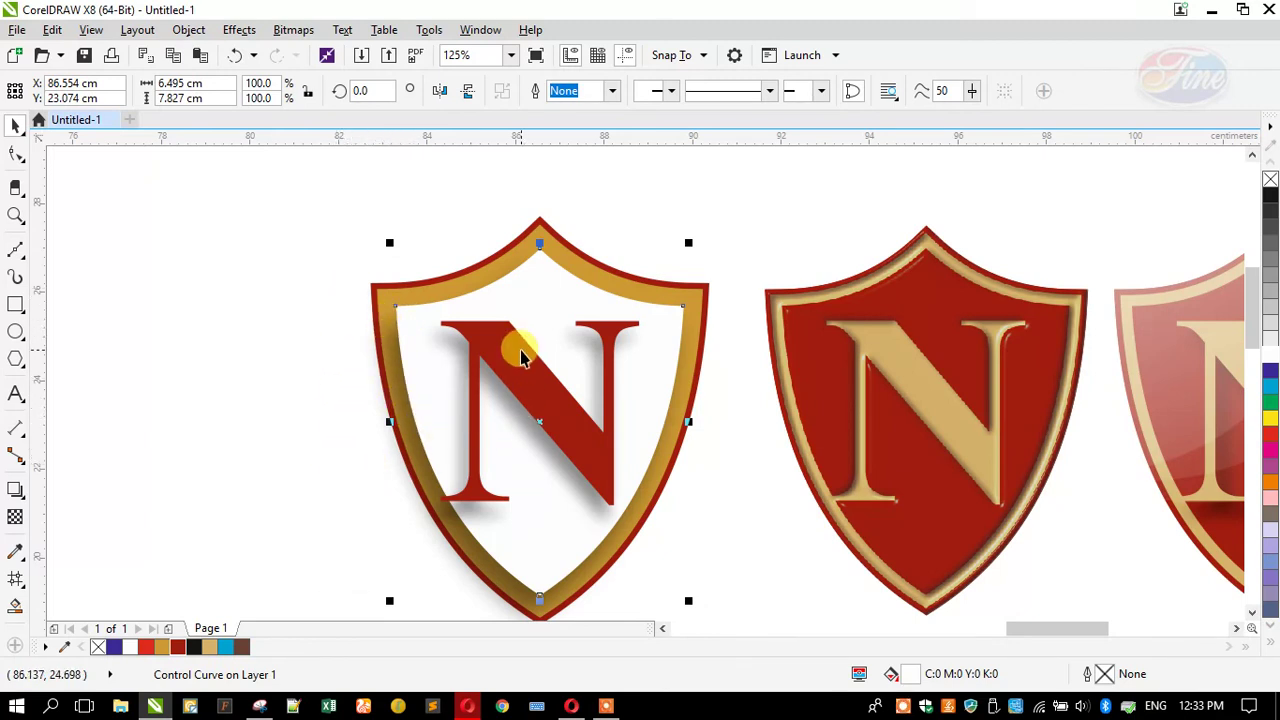
click(537, 443)
scroll(547, 468, up, 3)
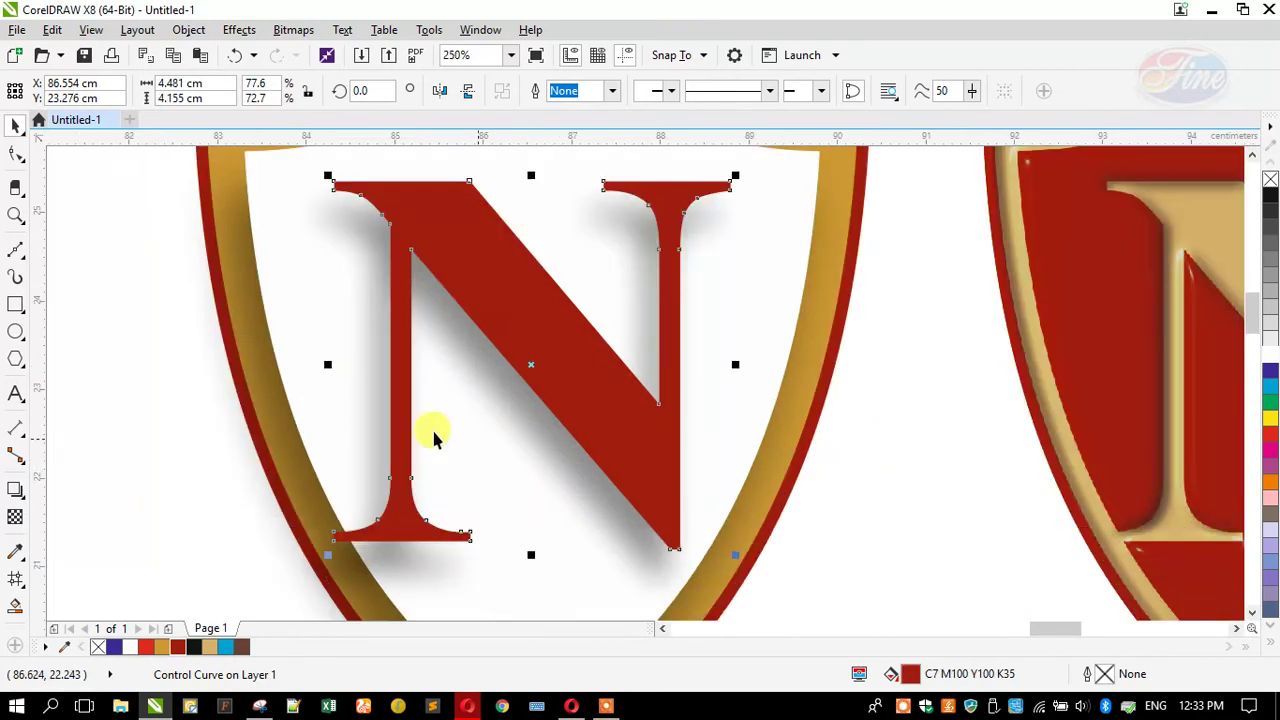
click(15, 491)
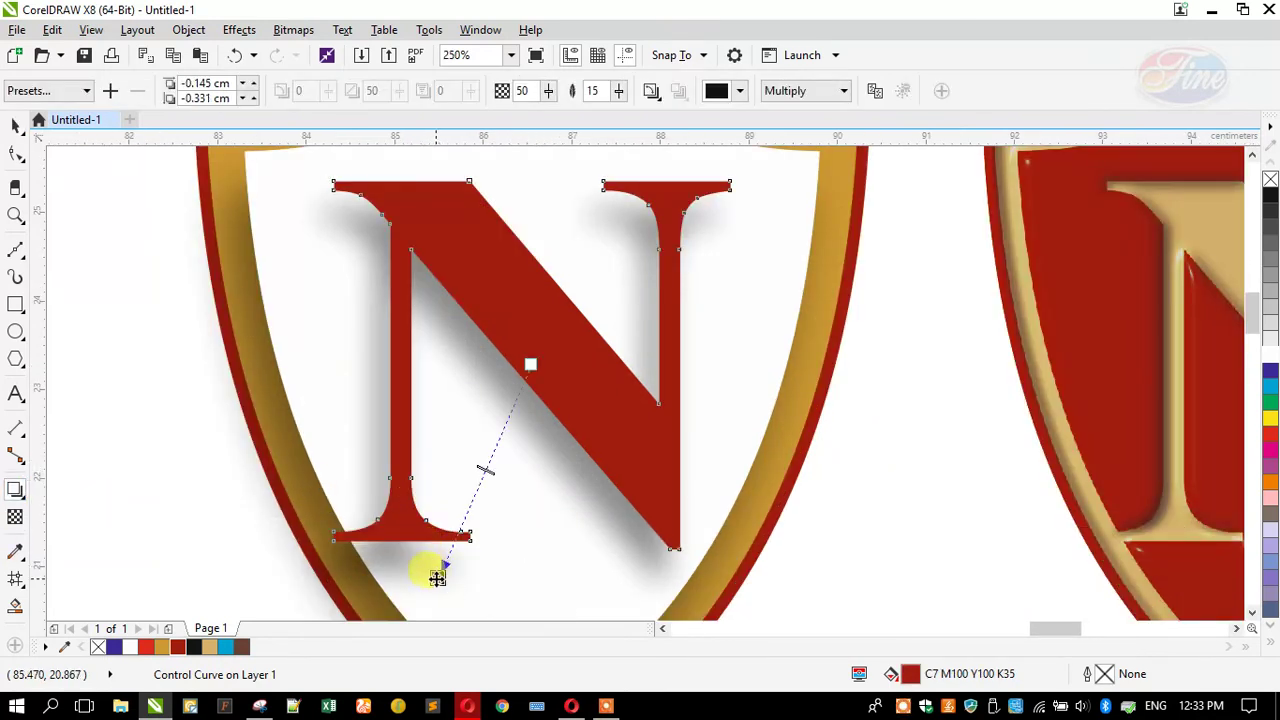
drag(442, 565, 429, 566)
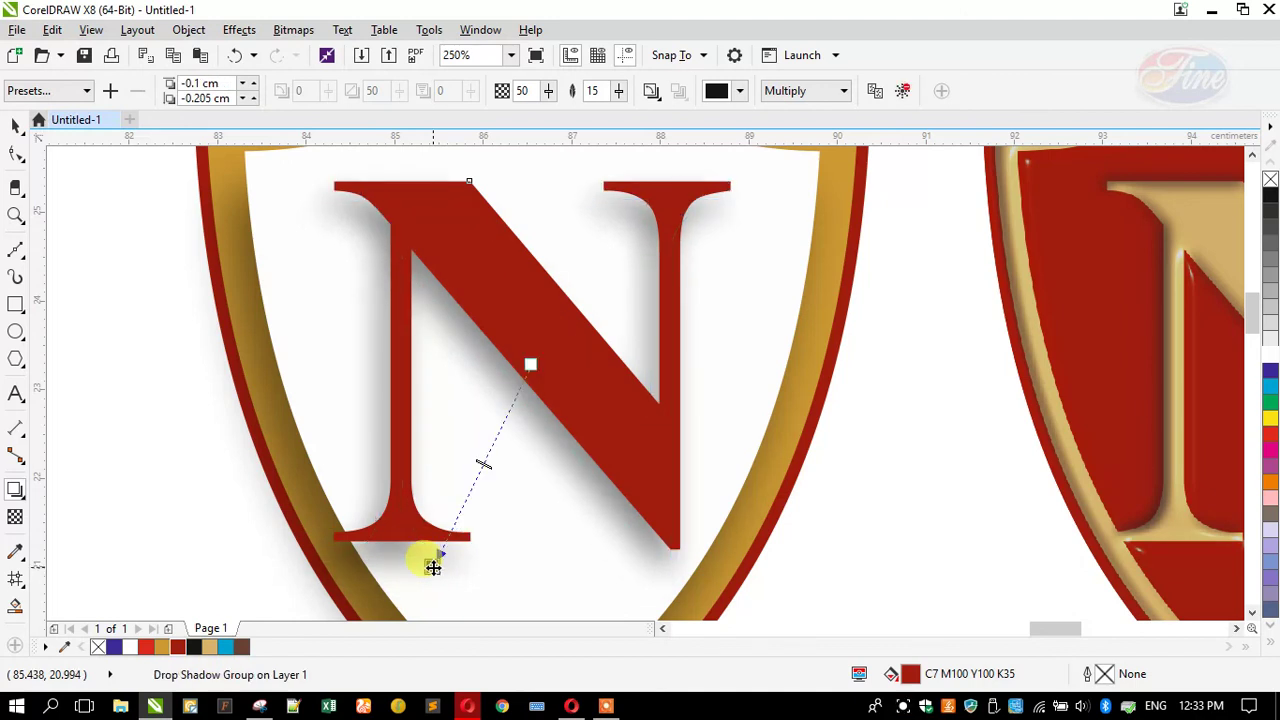
drag(480, 468, 457, 503)
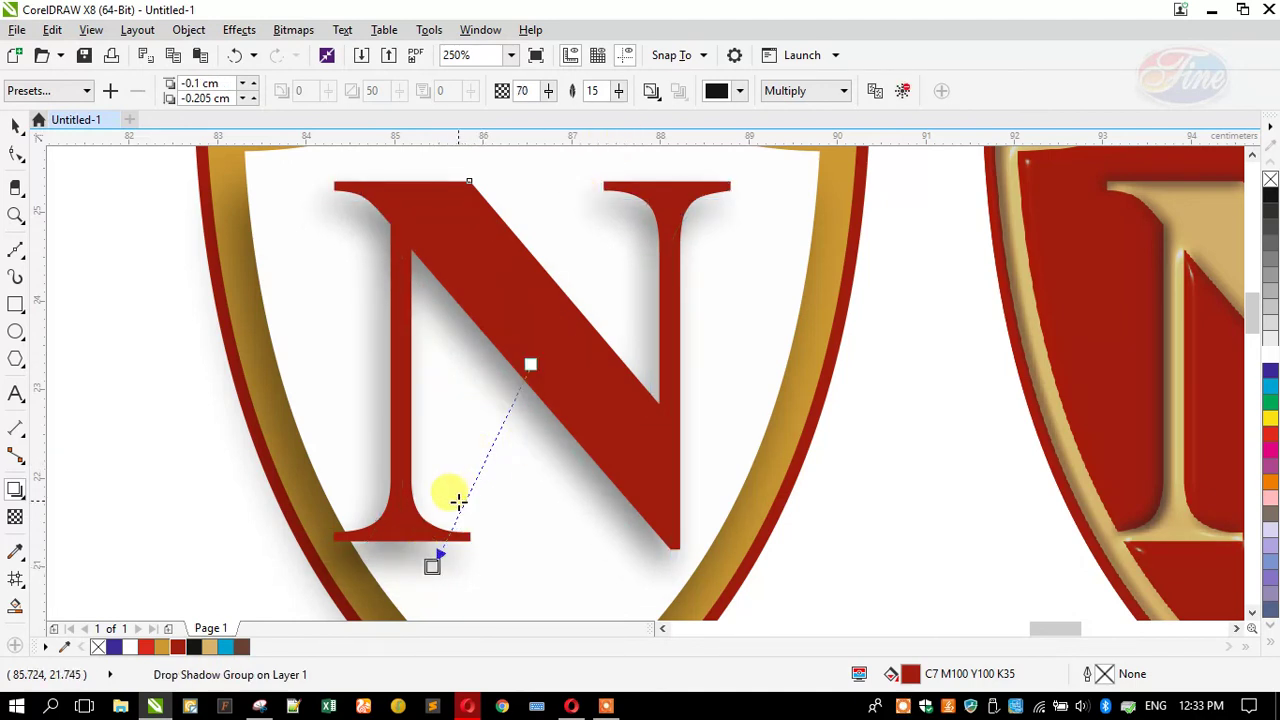
Adjust the white area's drop shadow to 67 opacity and 7 feathering, offset about 0.059 cm horizontally and -0.167 cm vertically
scroll(505, 348, down, 2)
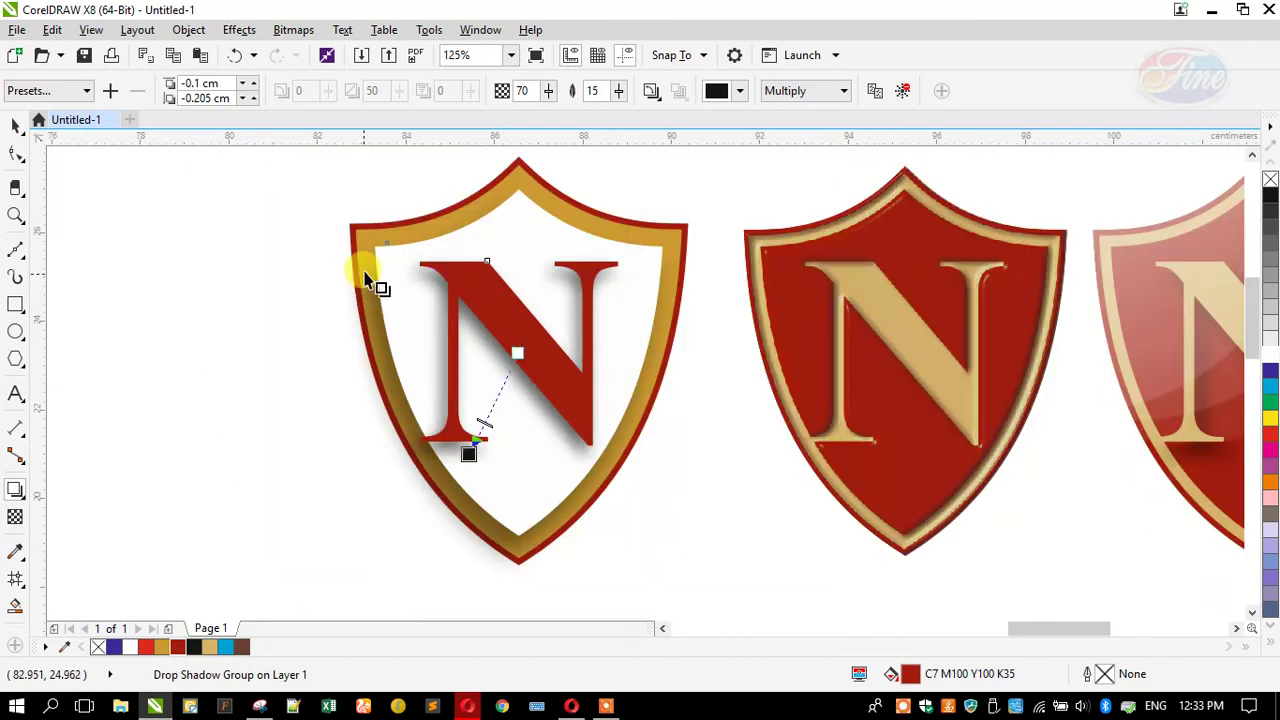
key(ctrl+z)
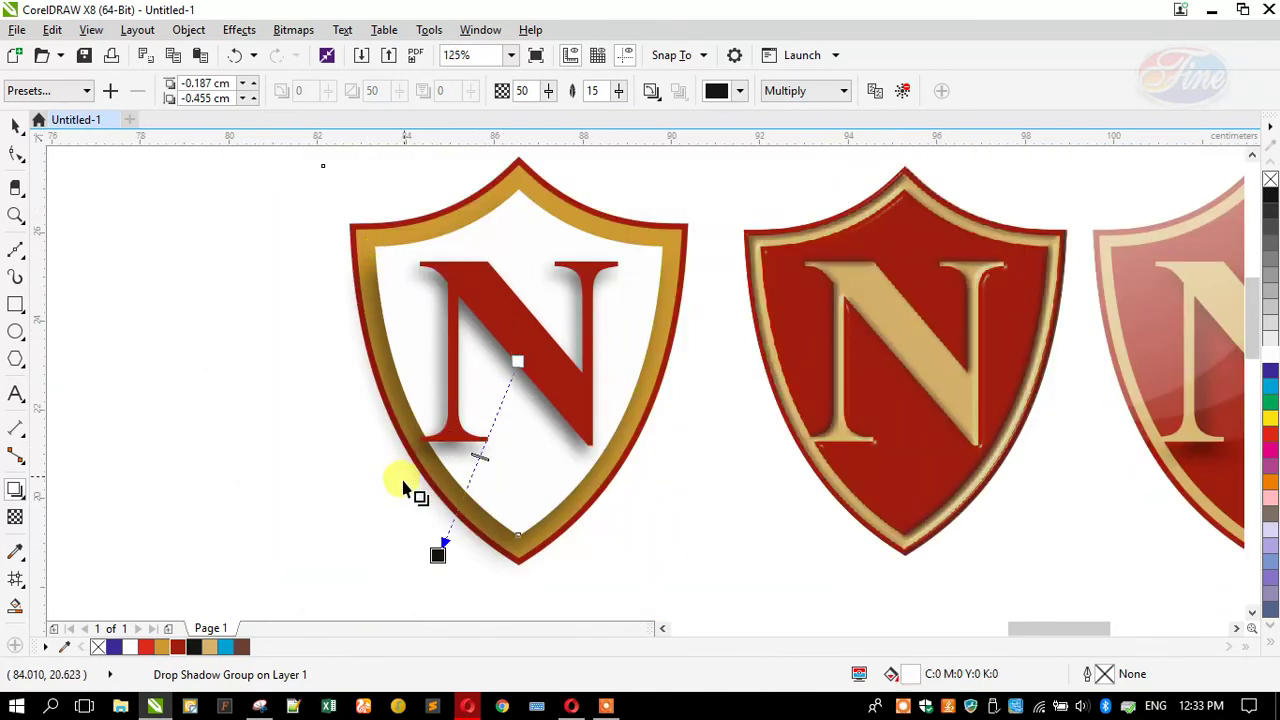
drag(437, 555, 451, 544)
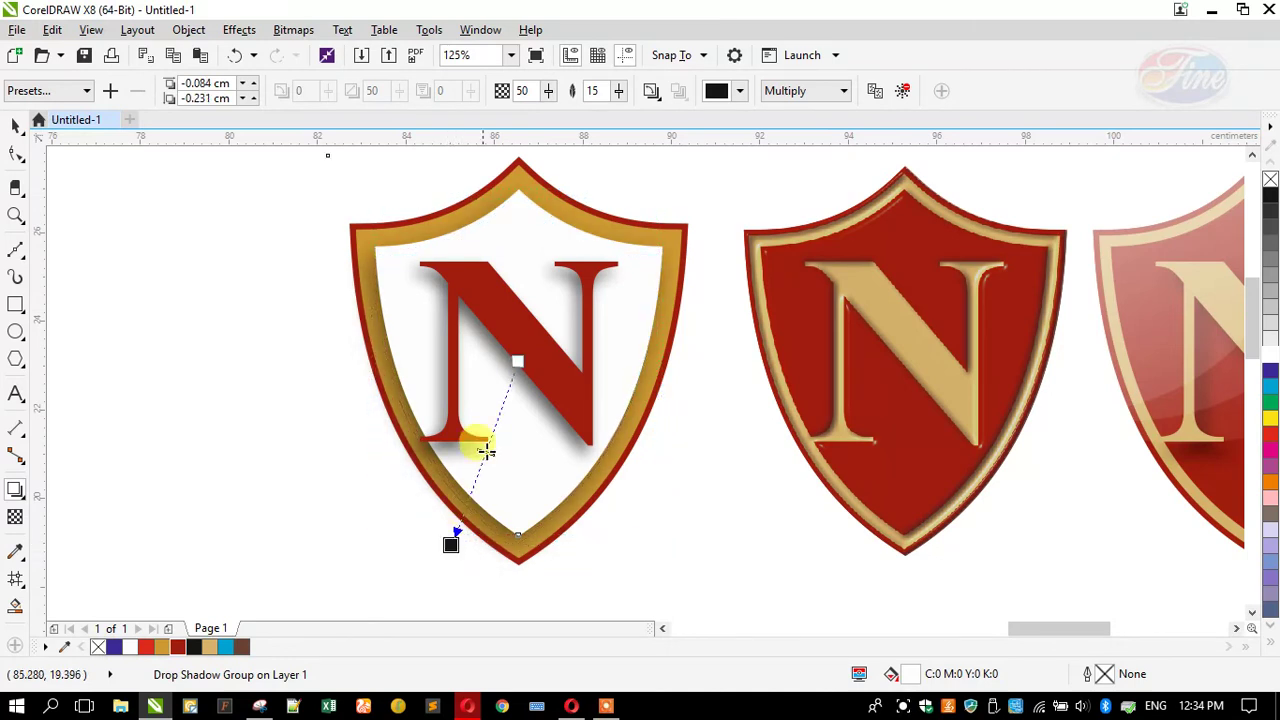
drag(482, 451, 475, 480)
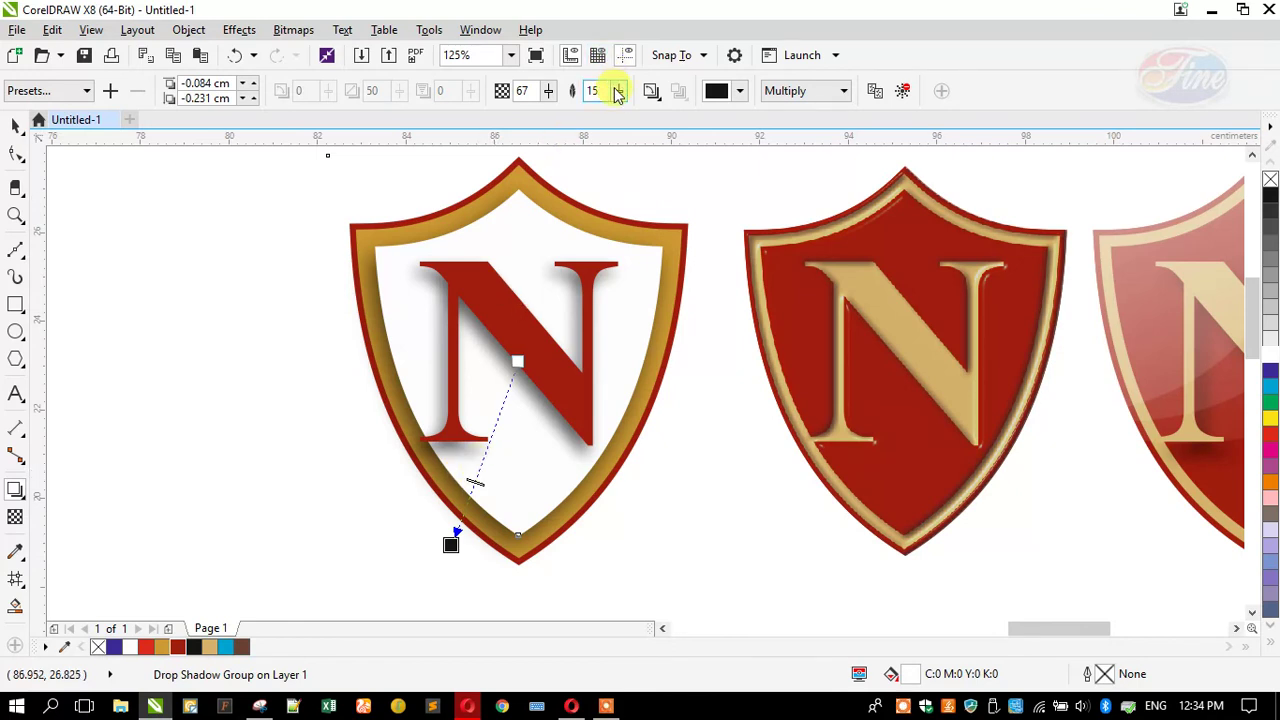
drag(617, 92, 604, 114)
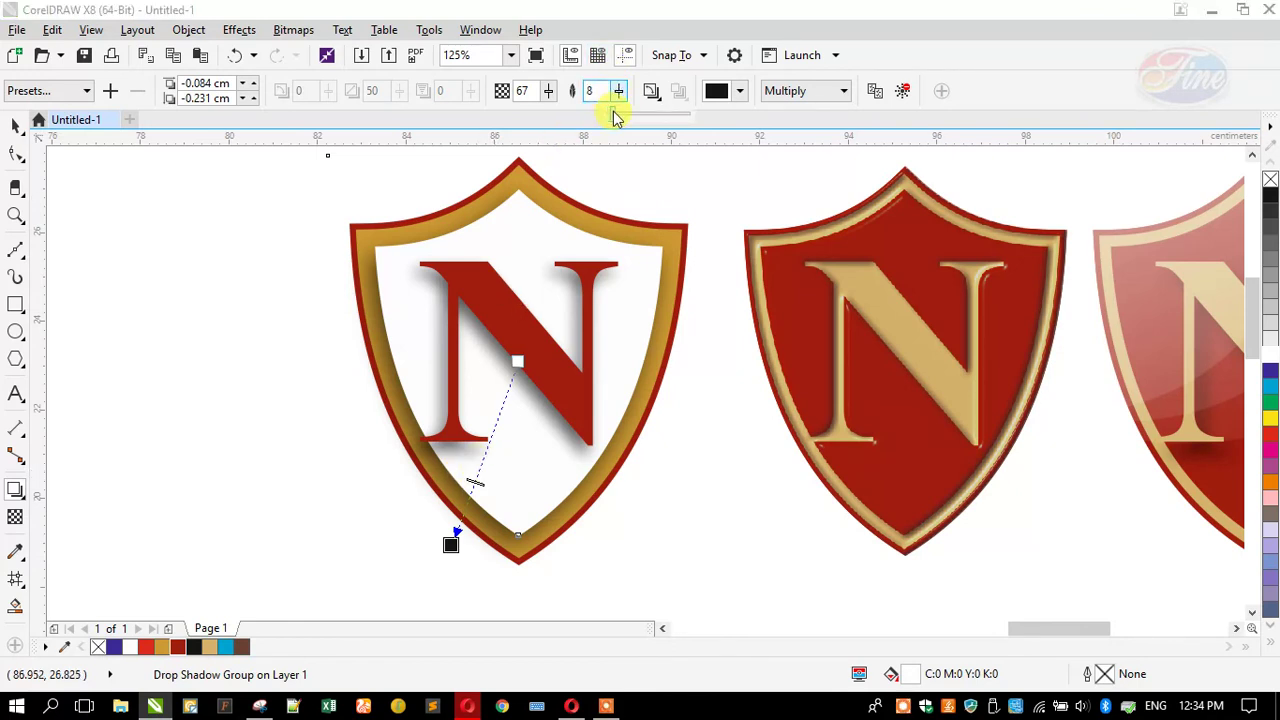
drag(614, 118, 614, 118)
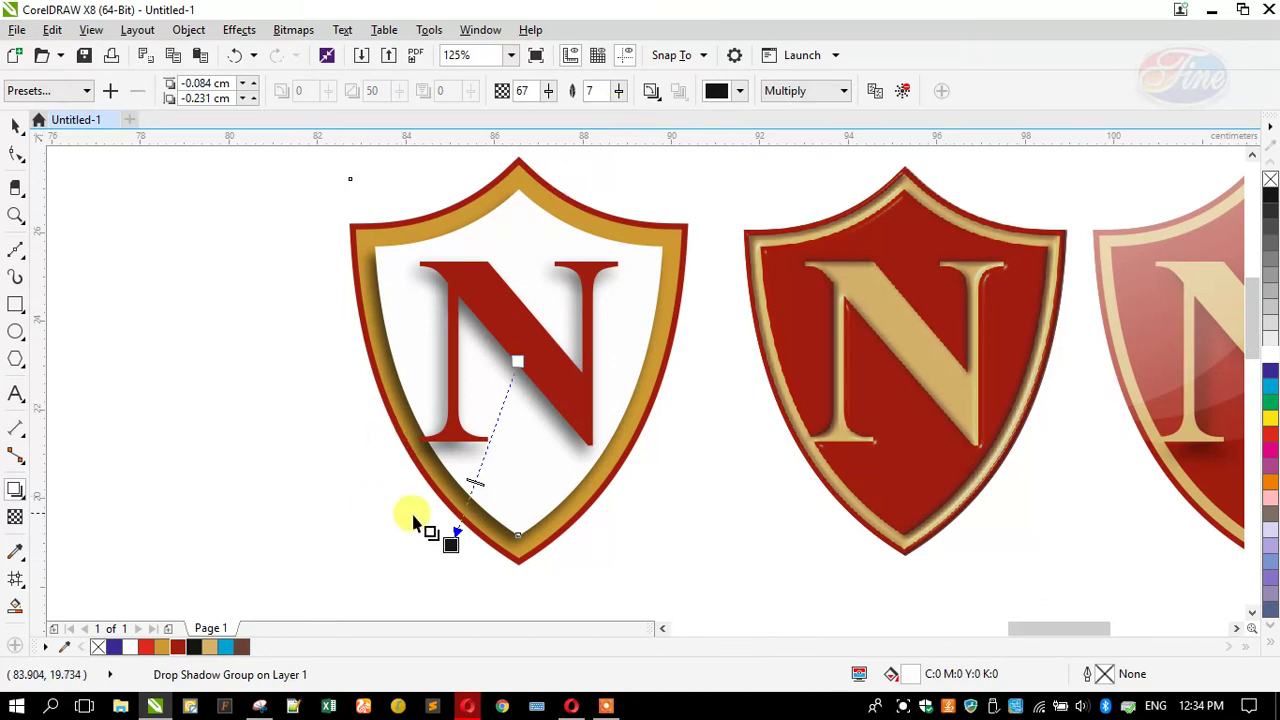
drag(451, 543, 582, 543)
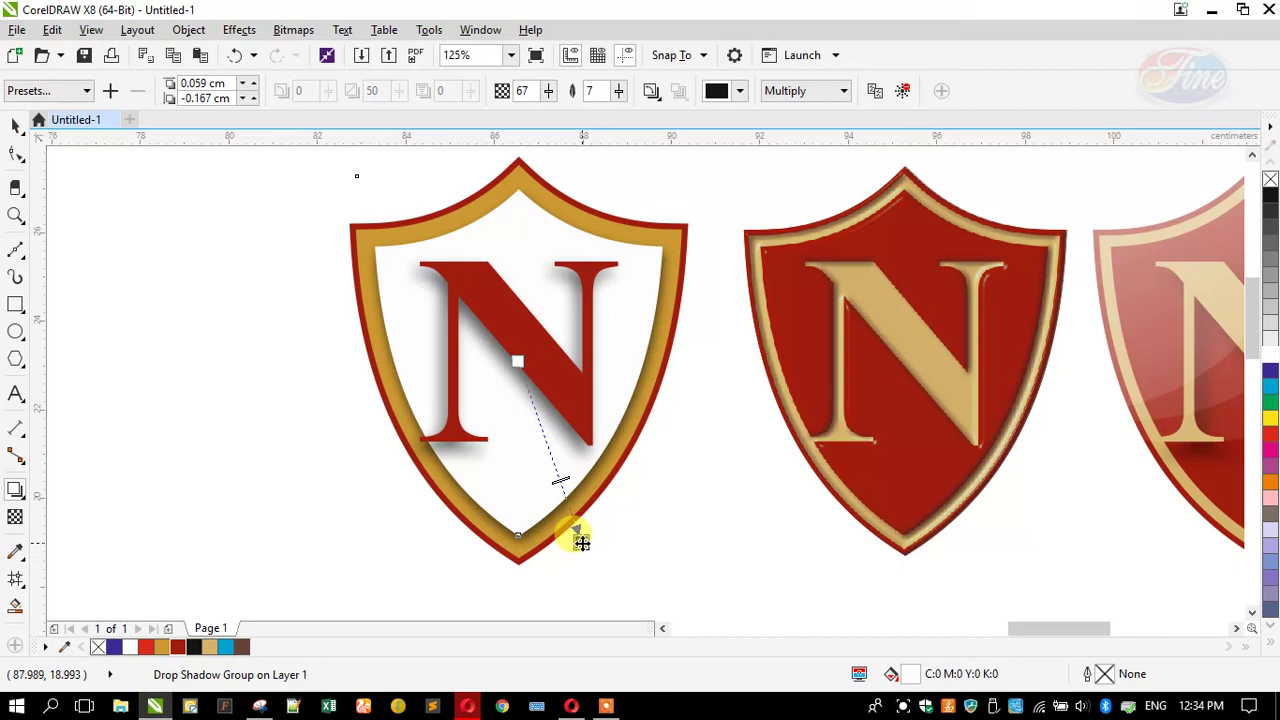
Try to copy the white inner area's drop shadow properties onto the dark red N
click(465, 340)
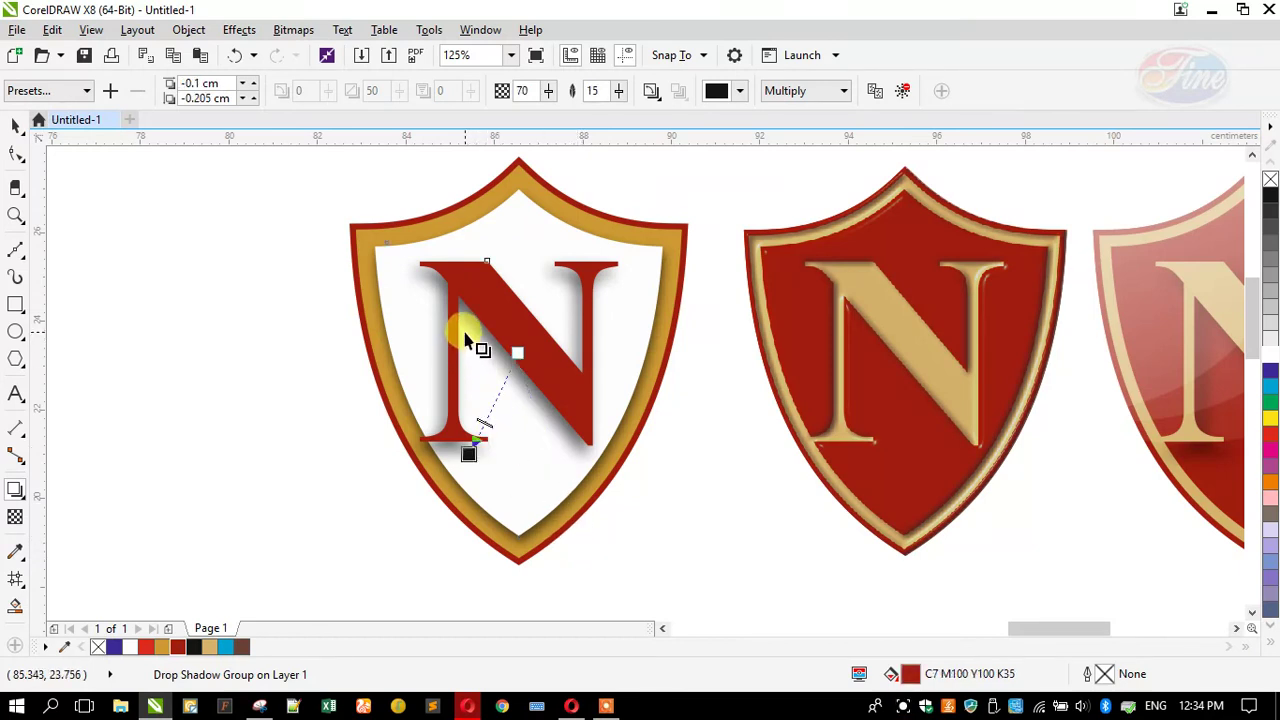
click(873, 92)
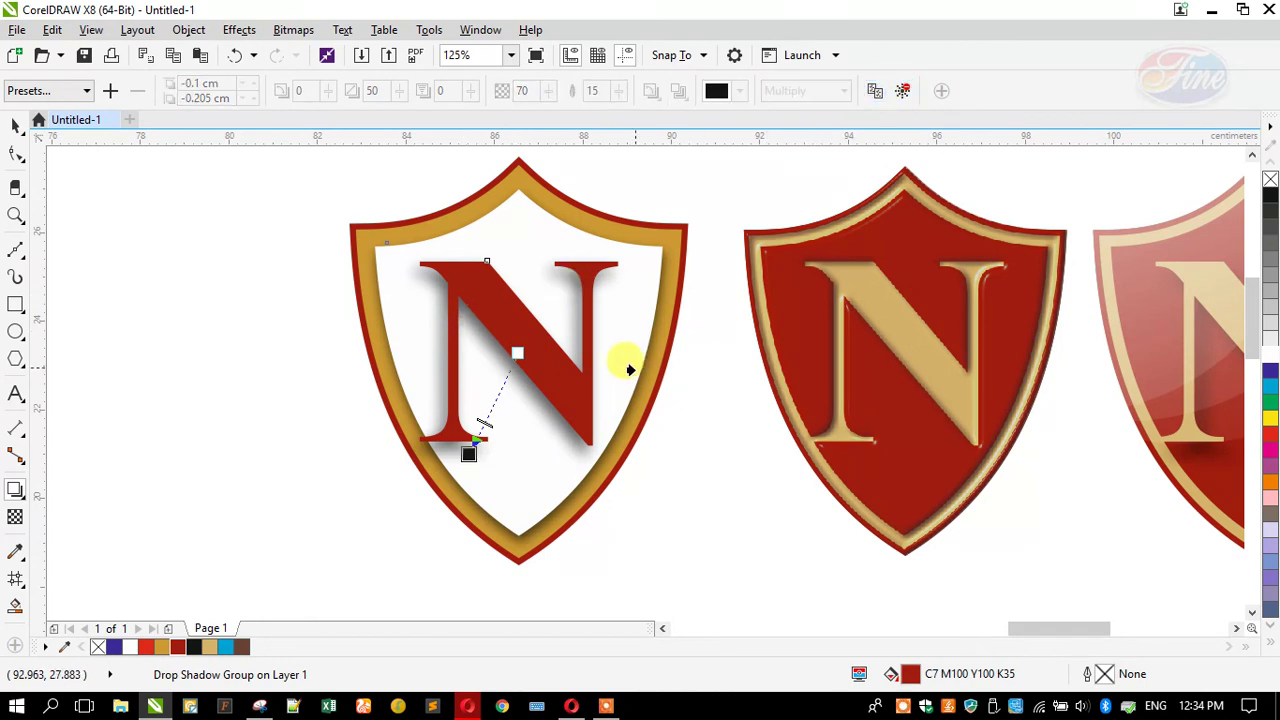
click(636, 396)
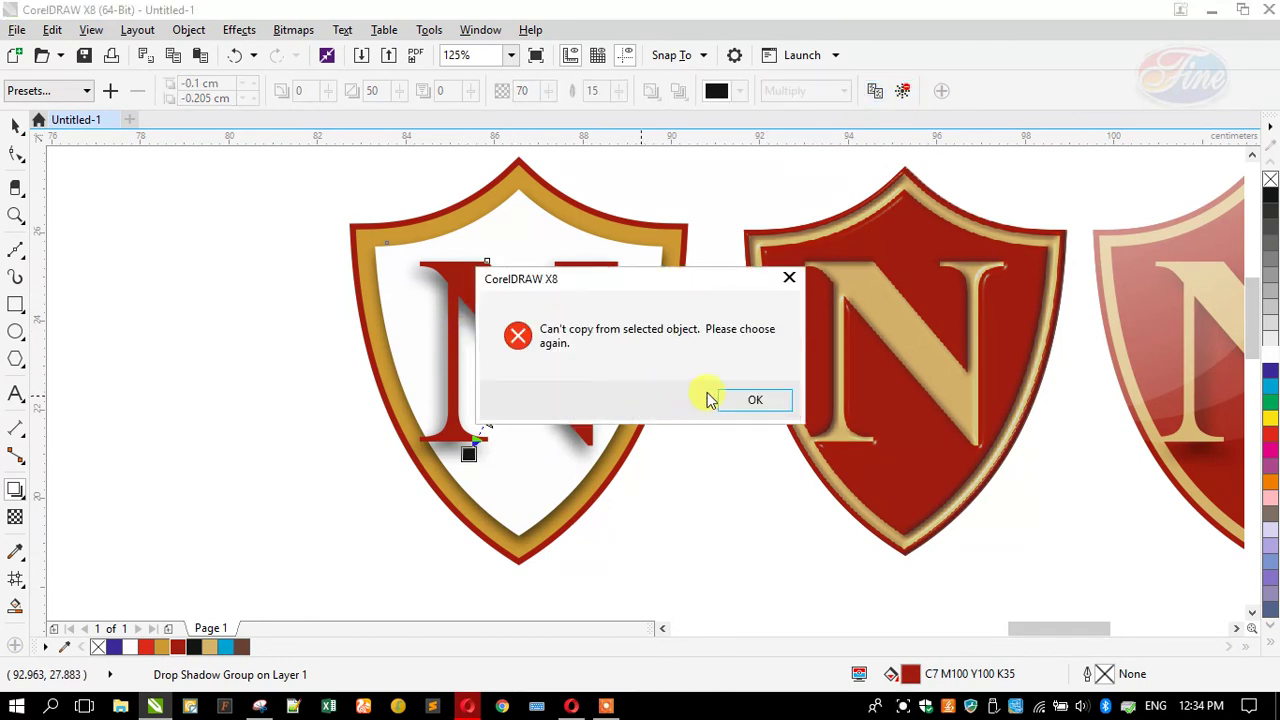
click(752, 400)
click(369, 265)
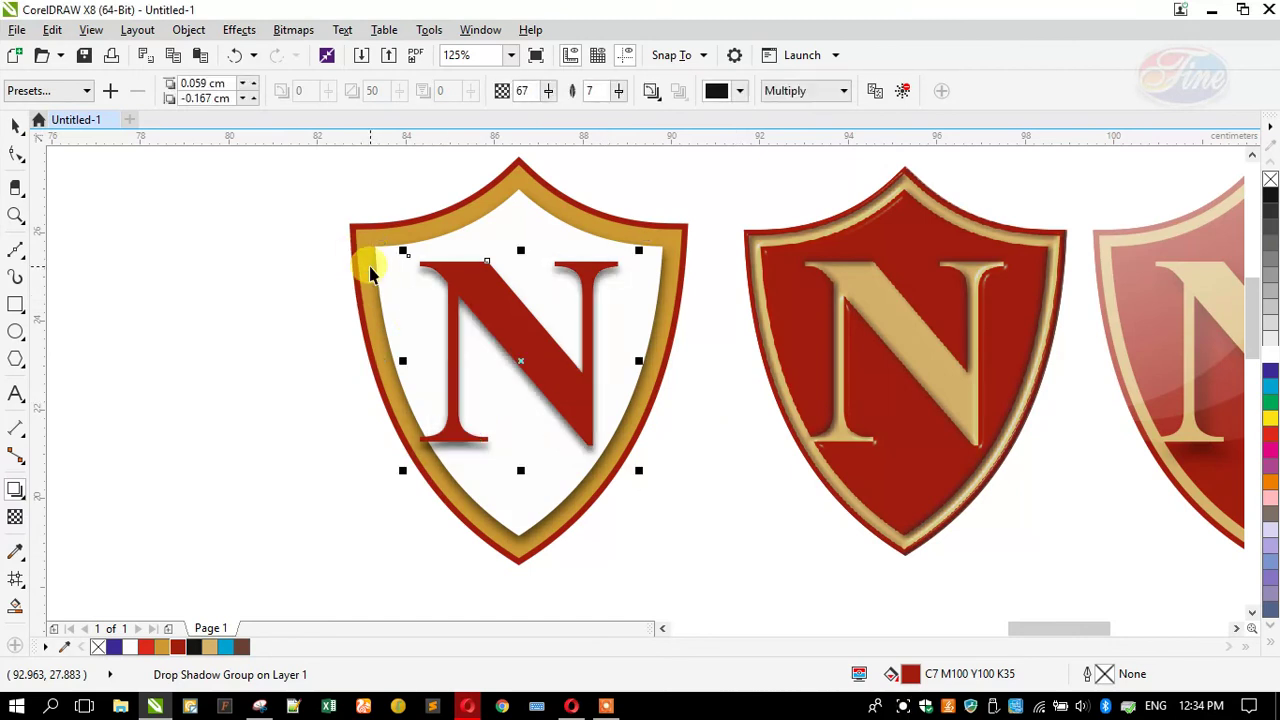
click(265, 296)
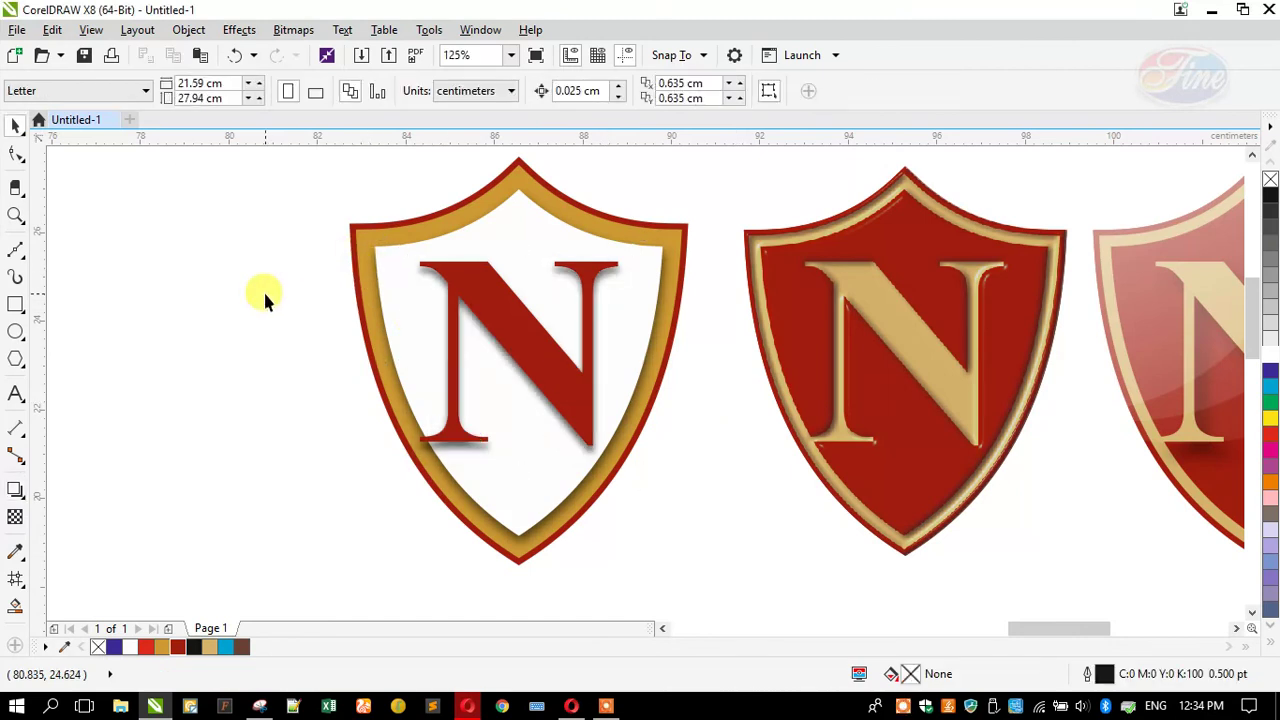
key(ctrl+z)
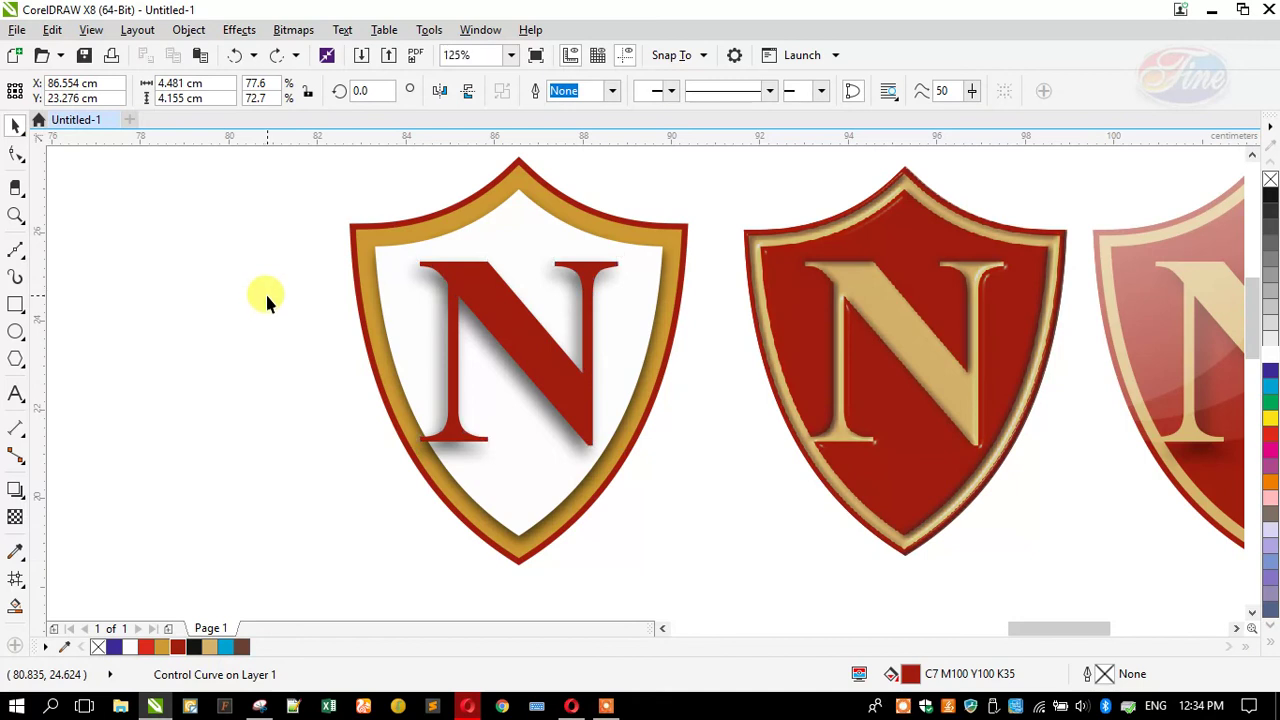
Shift the white inner area's drop shadow to an offset of about -0.152 cm horizontally and -0.231 cm vertically
click(266, 296)
click(352, 380)
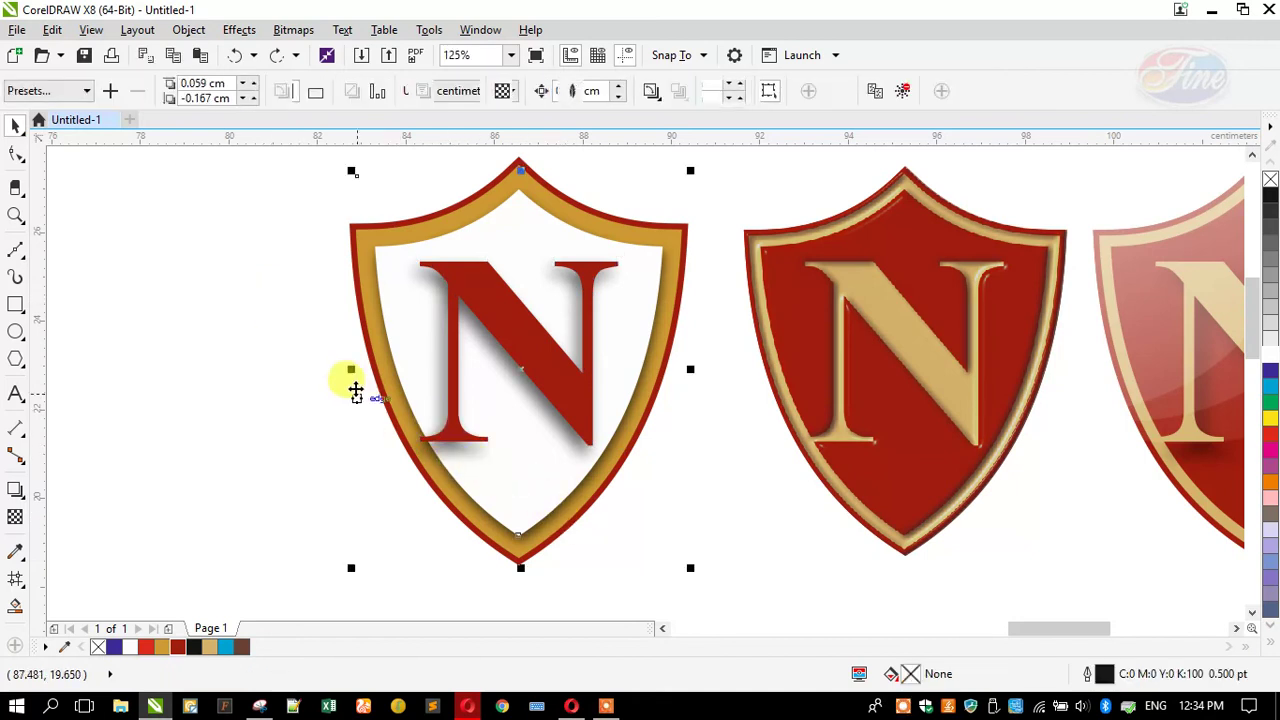
click(15, 490)
drag(580, 537, 397, 545)
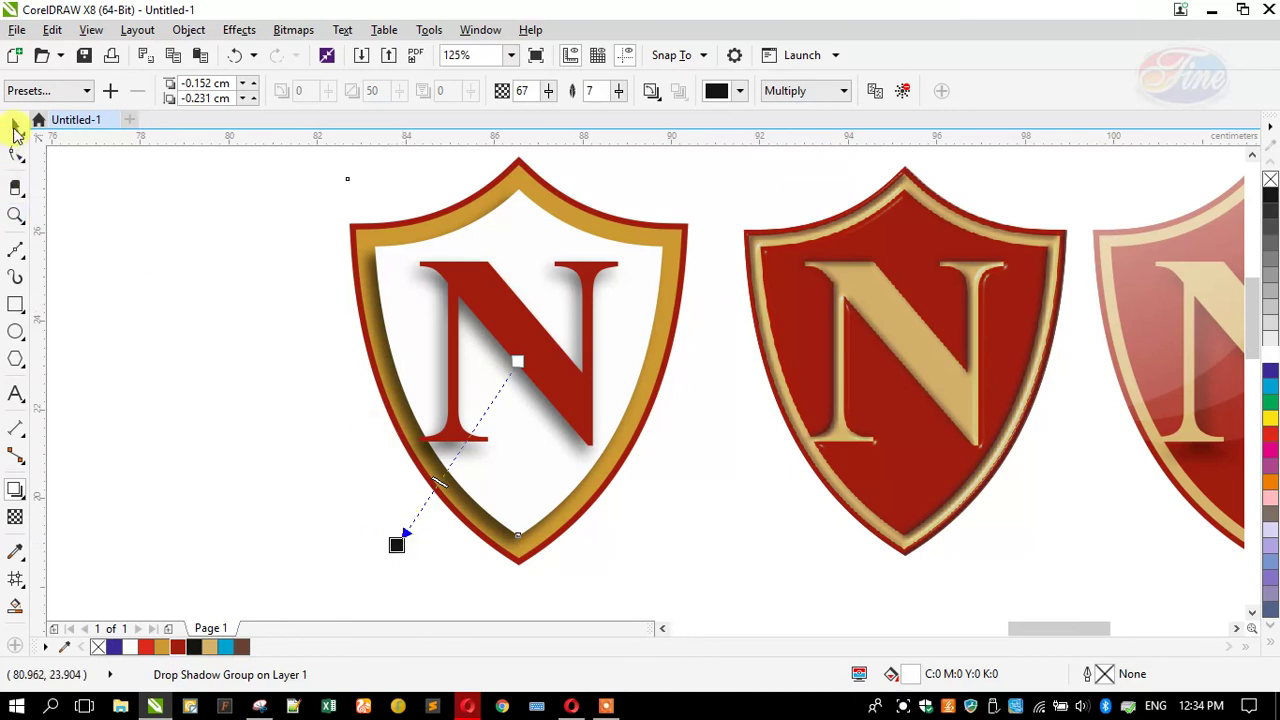
Group all parts of the white shield and move the group horizontally away from the other five shields
scroll(255, 380, down, 2)
click(255, 380)
scroll(256, 380, down, 2)
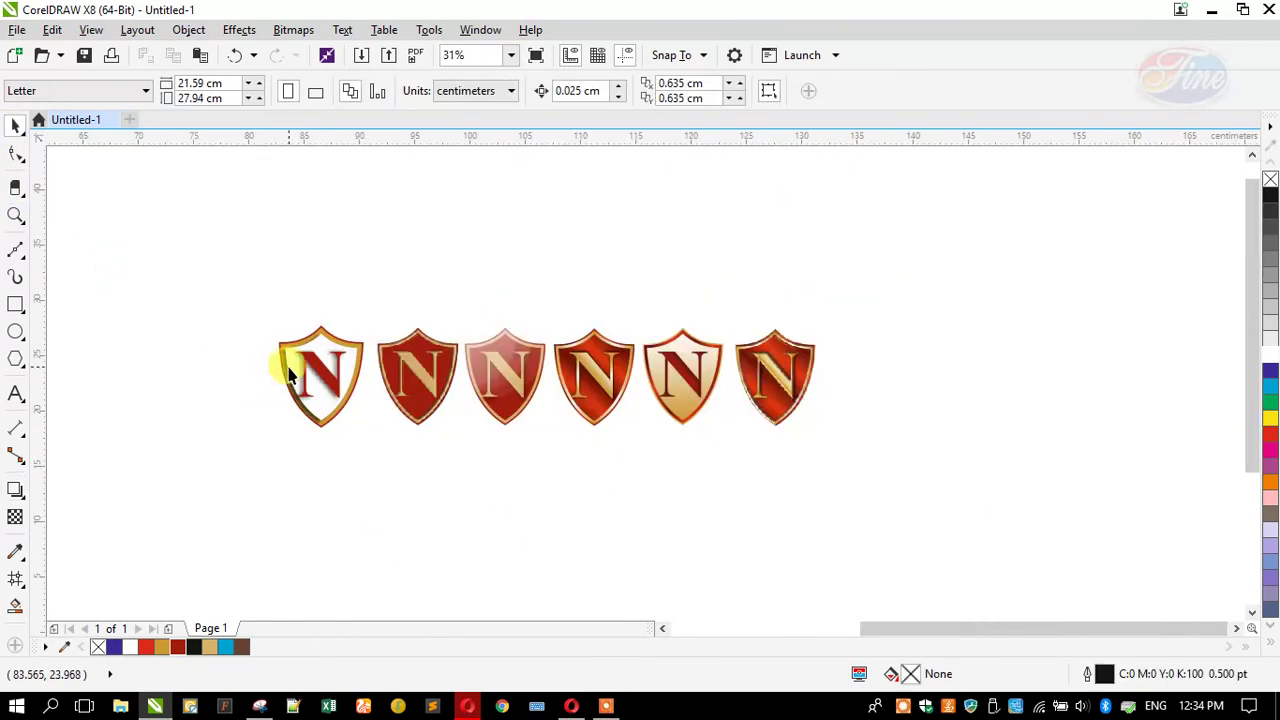
scroll(288, 370, up, 2)
scroll(295, 318, down, 2)
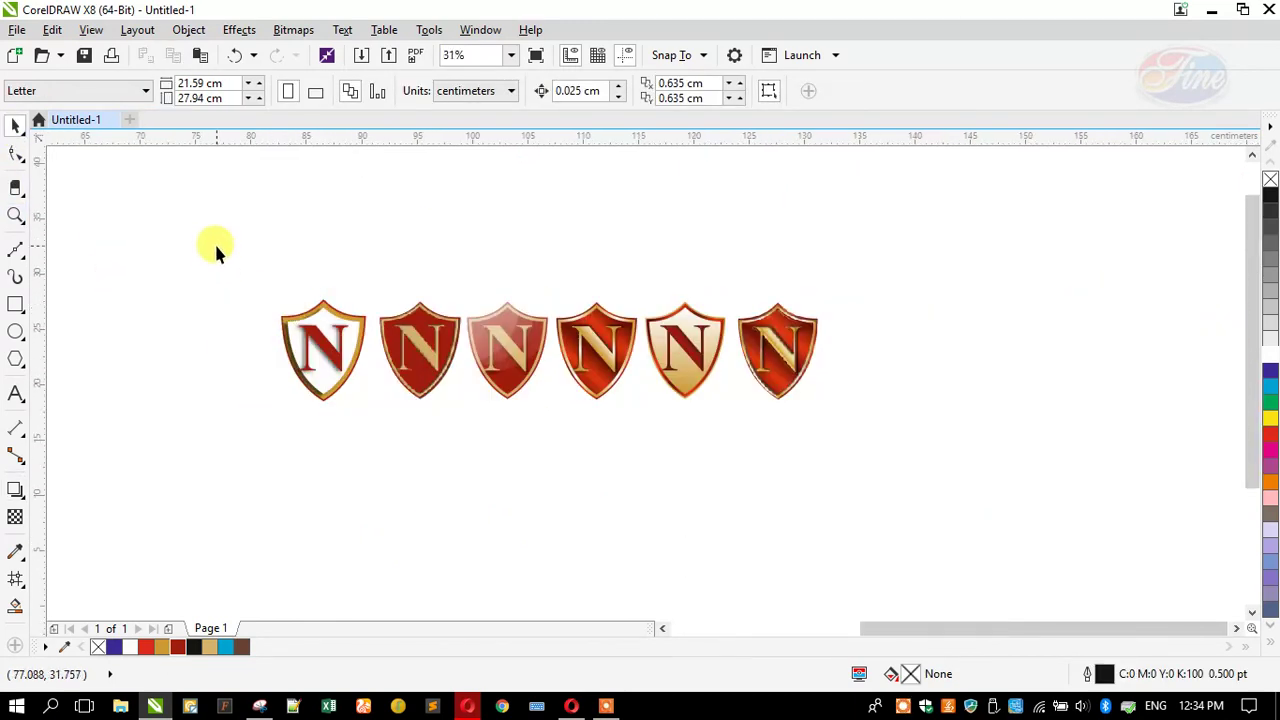
drag(395, 493, 395, 493)
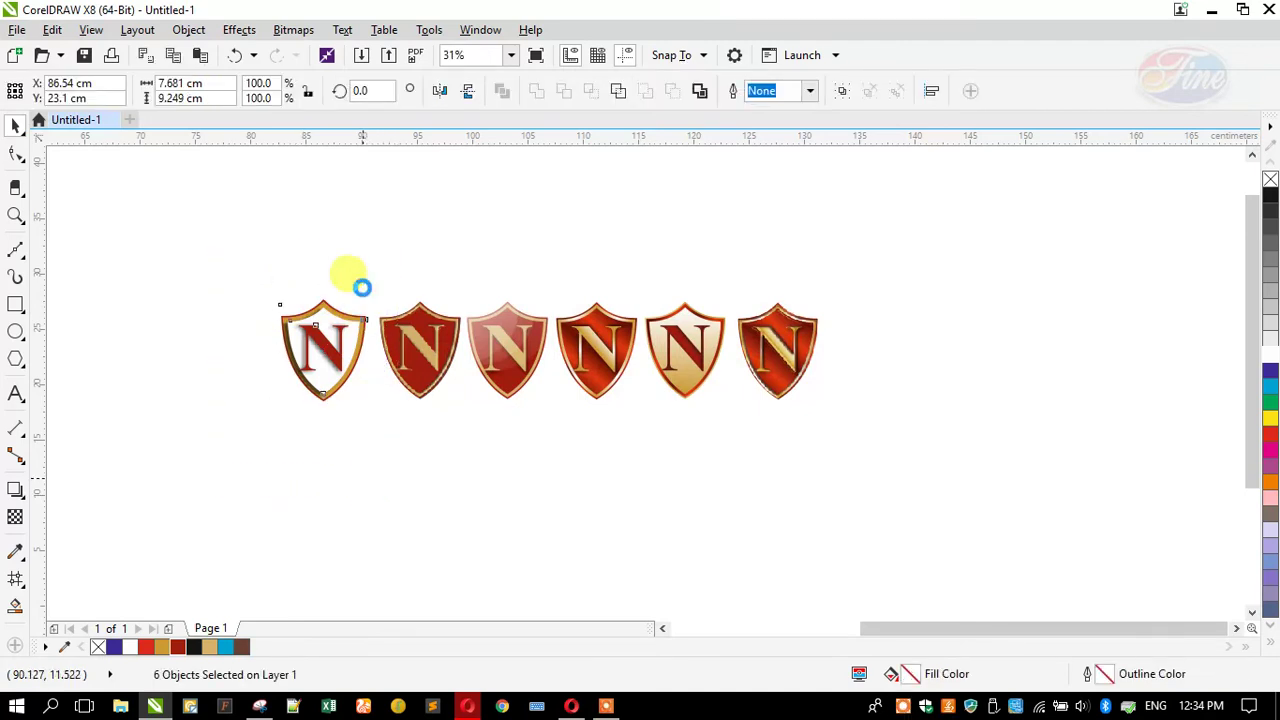
key(ctrl+g)
drag(309, 357, 268, 357)
click(335, 345)
Draw a 12.954 cm square around the white shield and centre the shield inside it
click(15, 304)
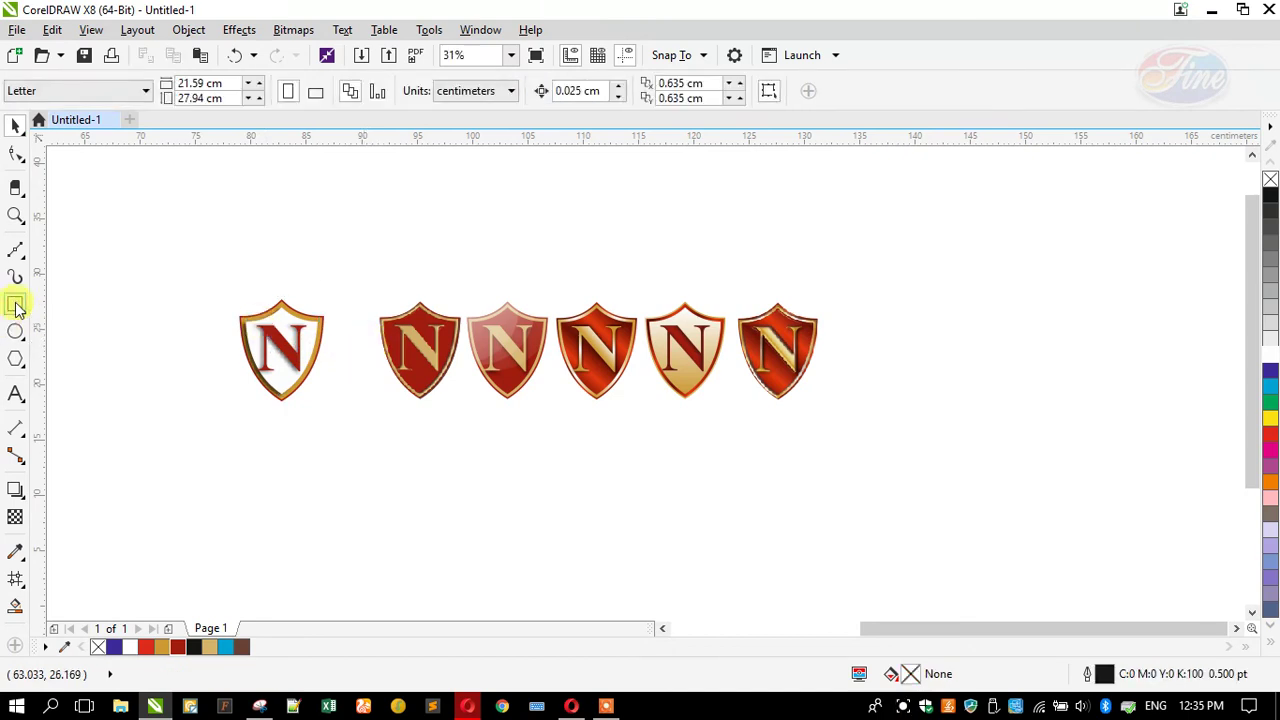
drag(200, 278, 343, 421)
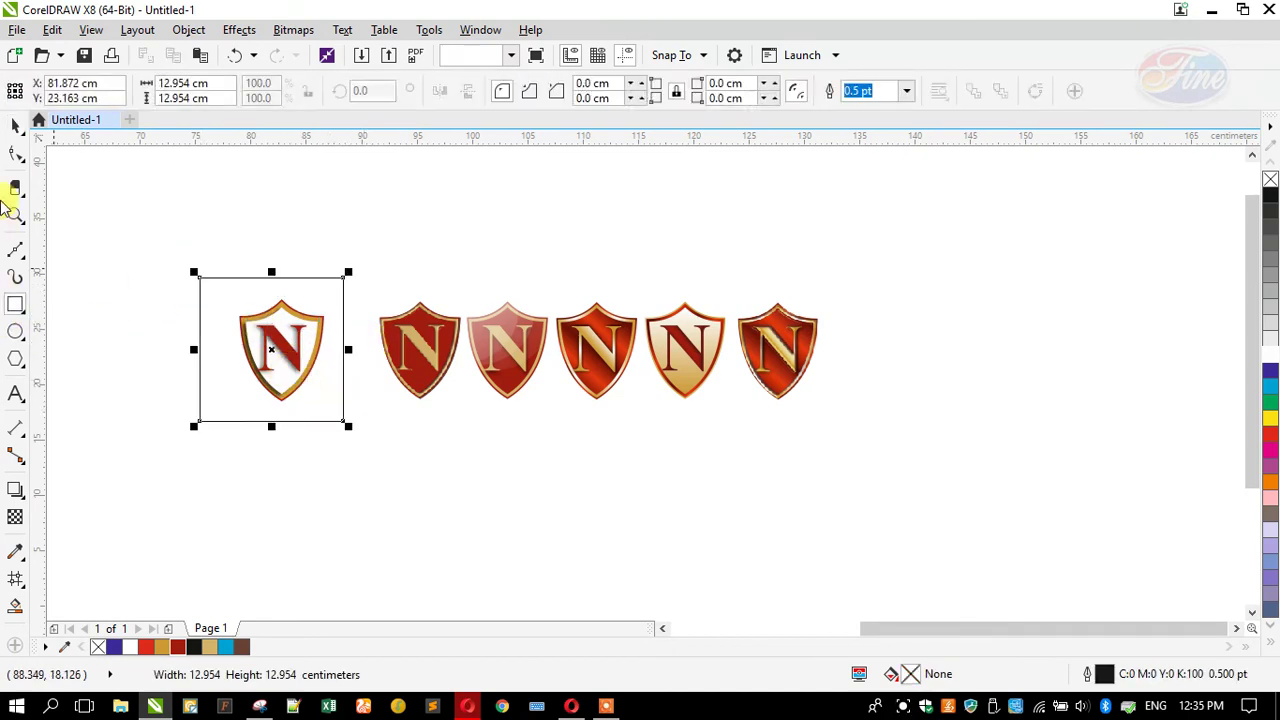
key(space)
drag(176, 282, 347, 412)
shift+click(205, 394)
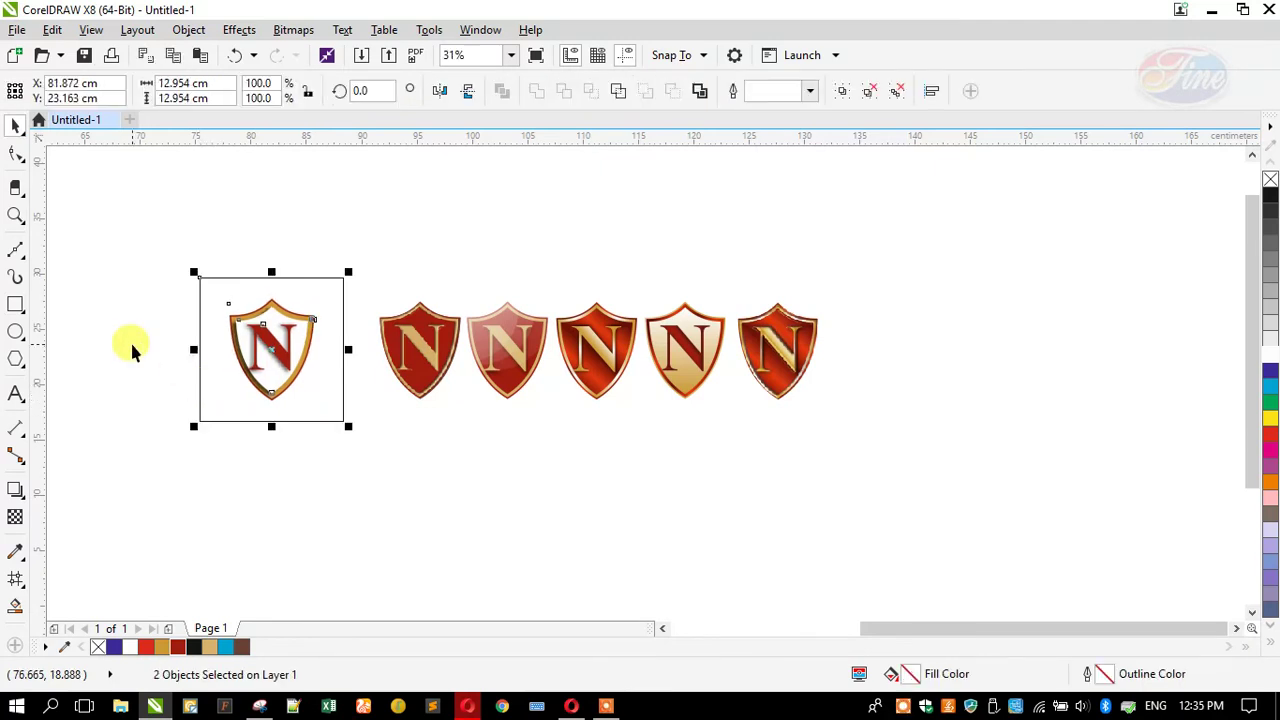
Place a copy of the square directly below the first one and centre the embossed red shield in it
click(268, 278)
drag(271, 277, 269, 463)
key(Tab)
shift+click(220, 494)
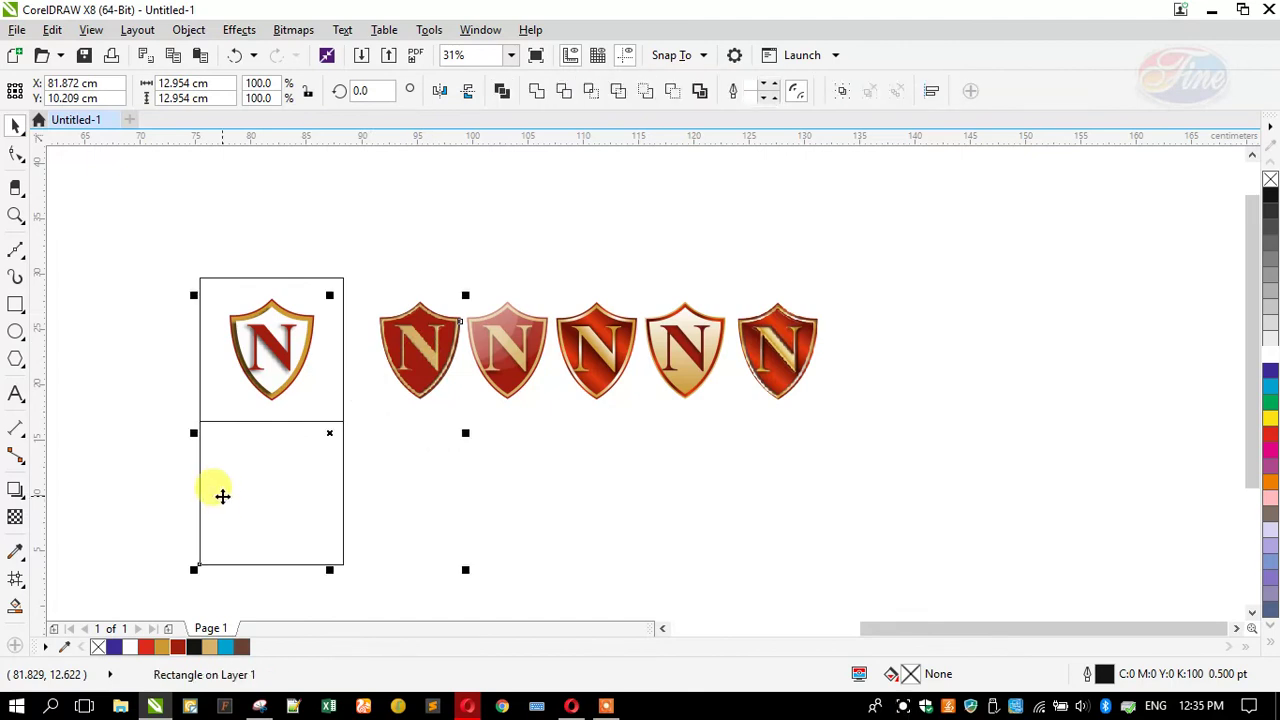
key(c)
key(e)
Place a copy of the square directly to the right of the upper one and centre the glossy red shield in it
click(183, 343)
click(200, 349)
drag(200, 349, 358, 353)
click(509, 354)
shift+click(358, 353)
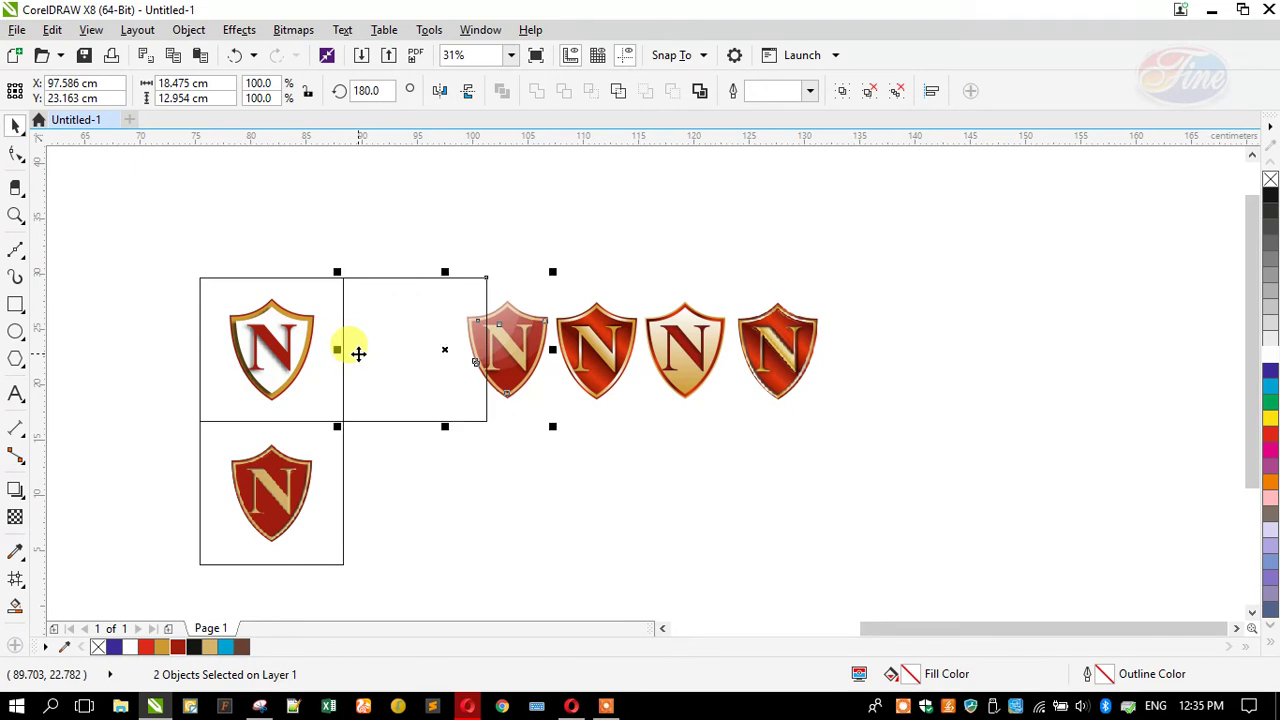
key(c)
click(546, 372)
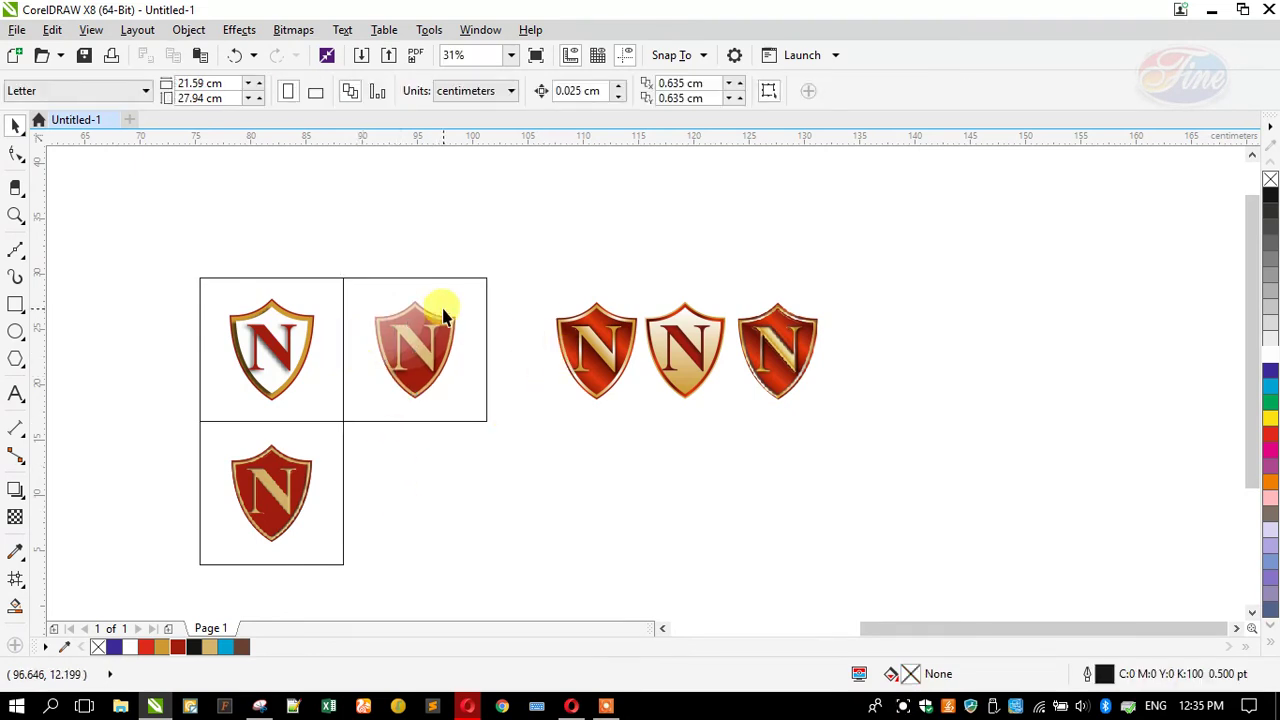
Place a copy of the glossy shield's square directly below it and centre the red gradient shield with the gold N in it
click(430, 277)
drag(409, 270, 383, 449)
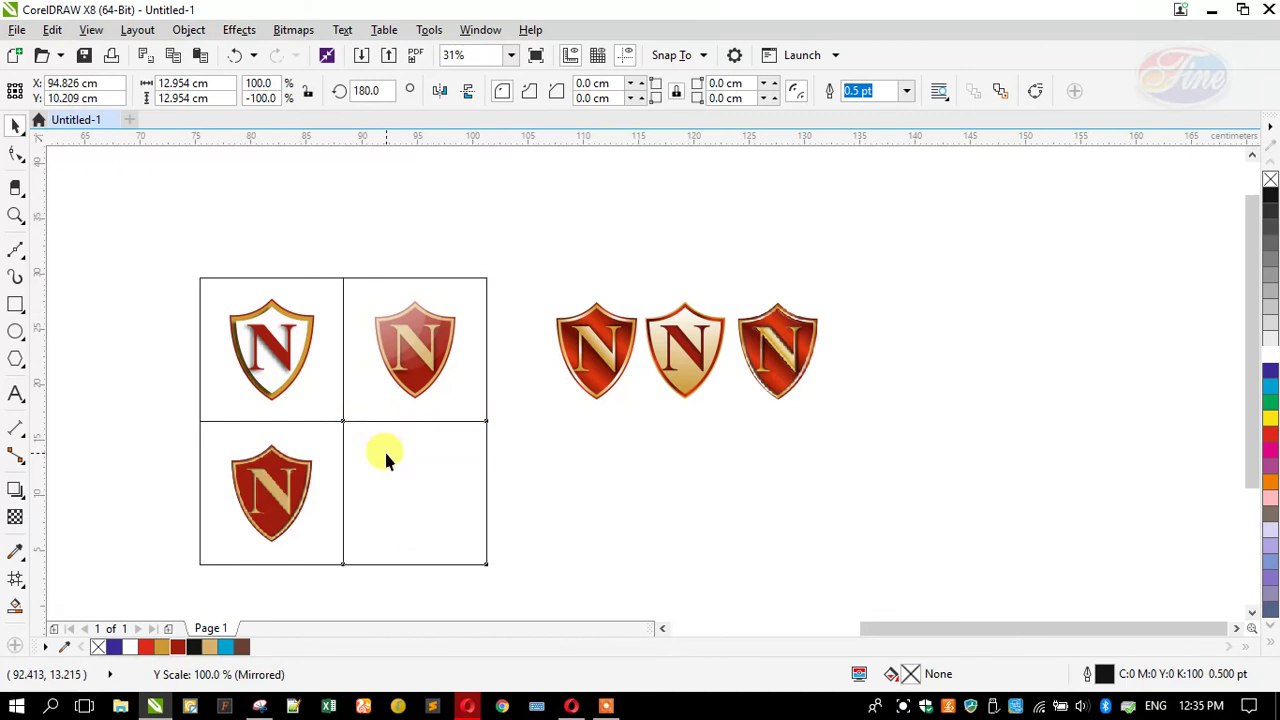
click(571, 343)
shift+click(346, 469)
key(c)
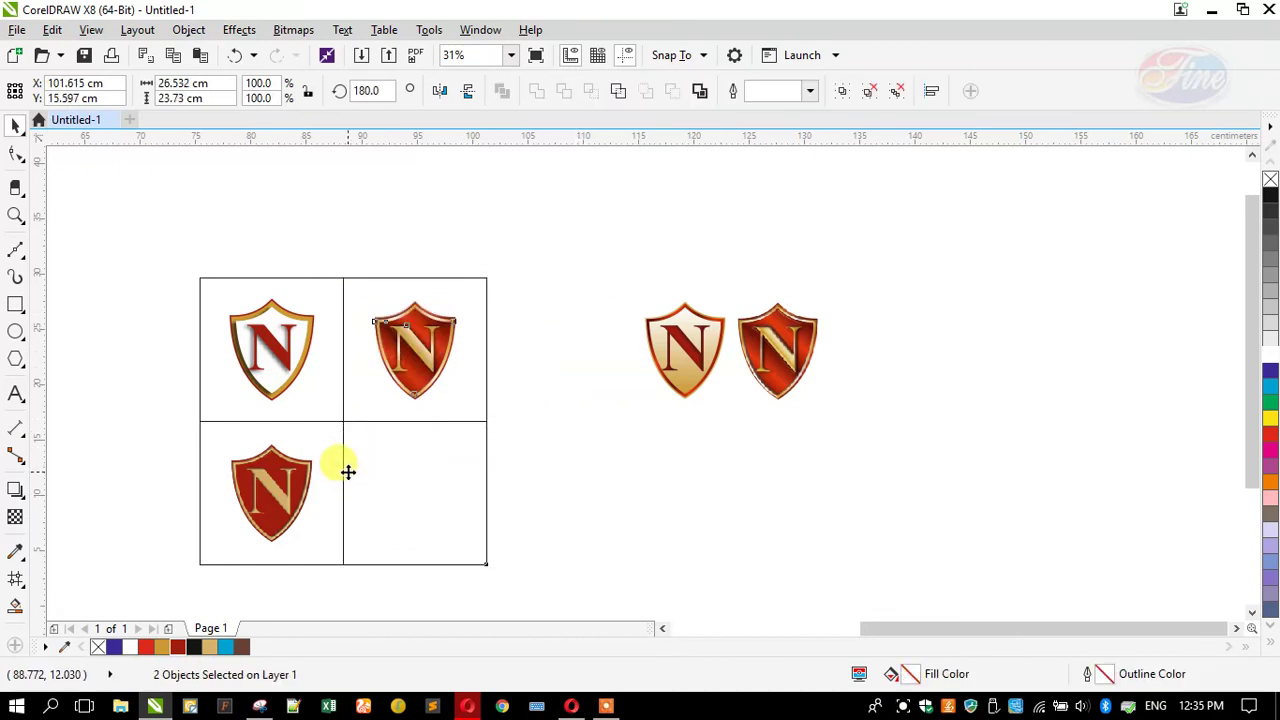
key(e)
Add a third row of two copied squares below the grid and centre the cream-gold shield in its right square
scroll(566, 355, down, 2)
click(450, 452)
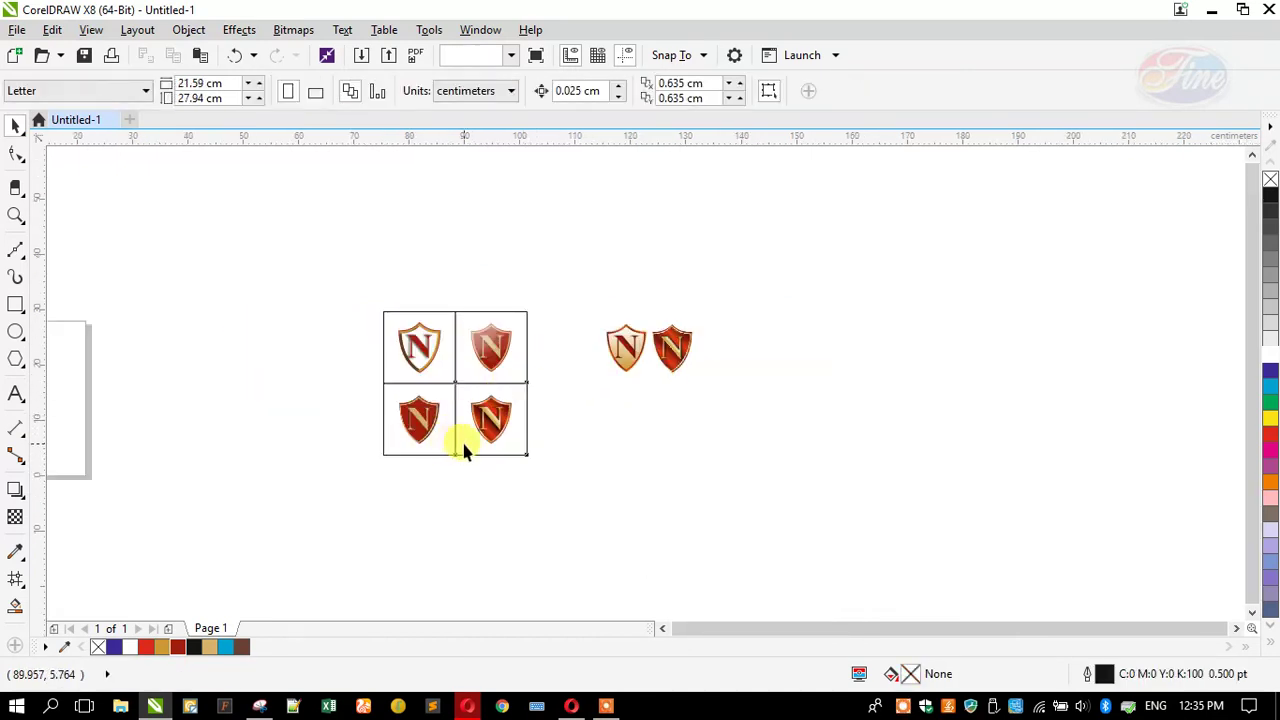
drag(455, 377, 437, 466)
drag(617, 352, 487, 489)
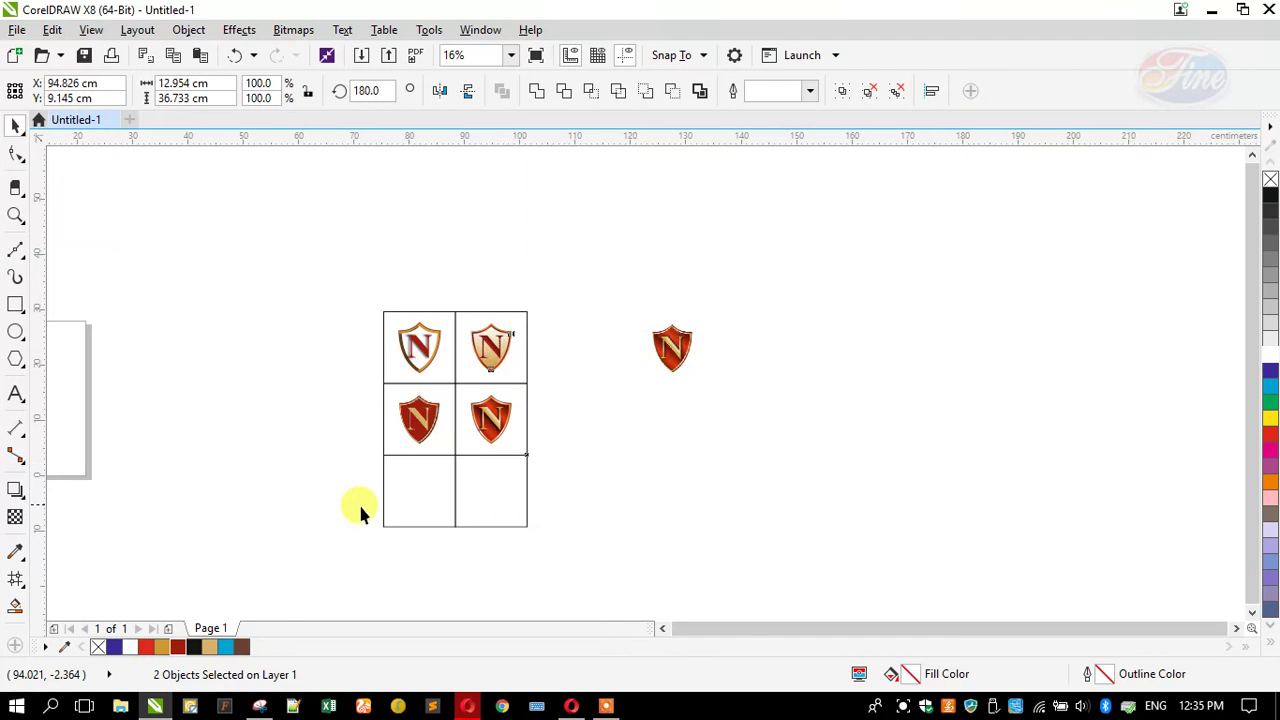
Centre the remaining embossed red gradient shield in the empty lower-left square of the grid
click(676, 355)
shift+click(418, 498)
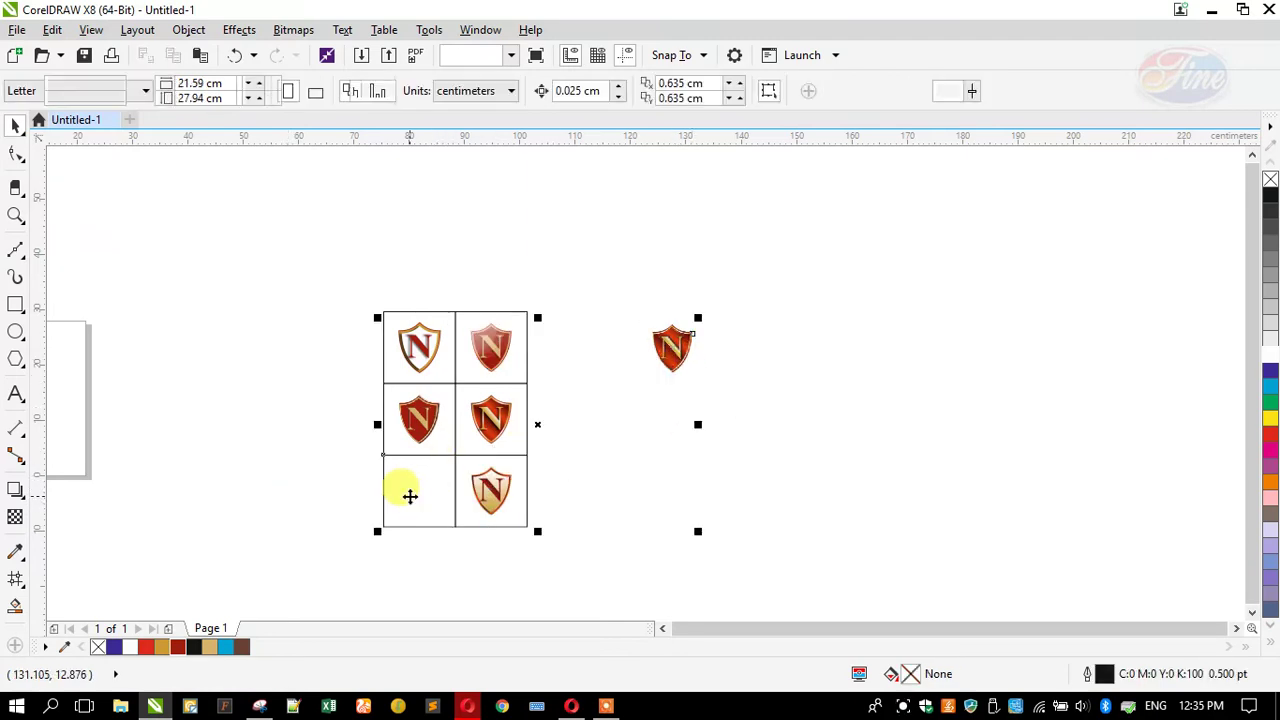
key(c)
key(e)
Examine the finished grid of six shields as a whole and the details of the individual shields up close
drag(366, 286, 566, 521)
click(511, 532)
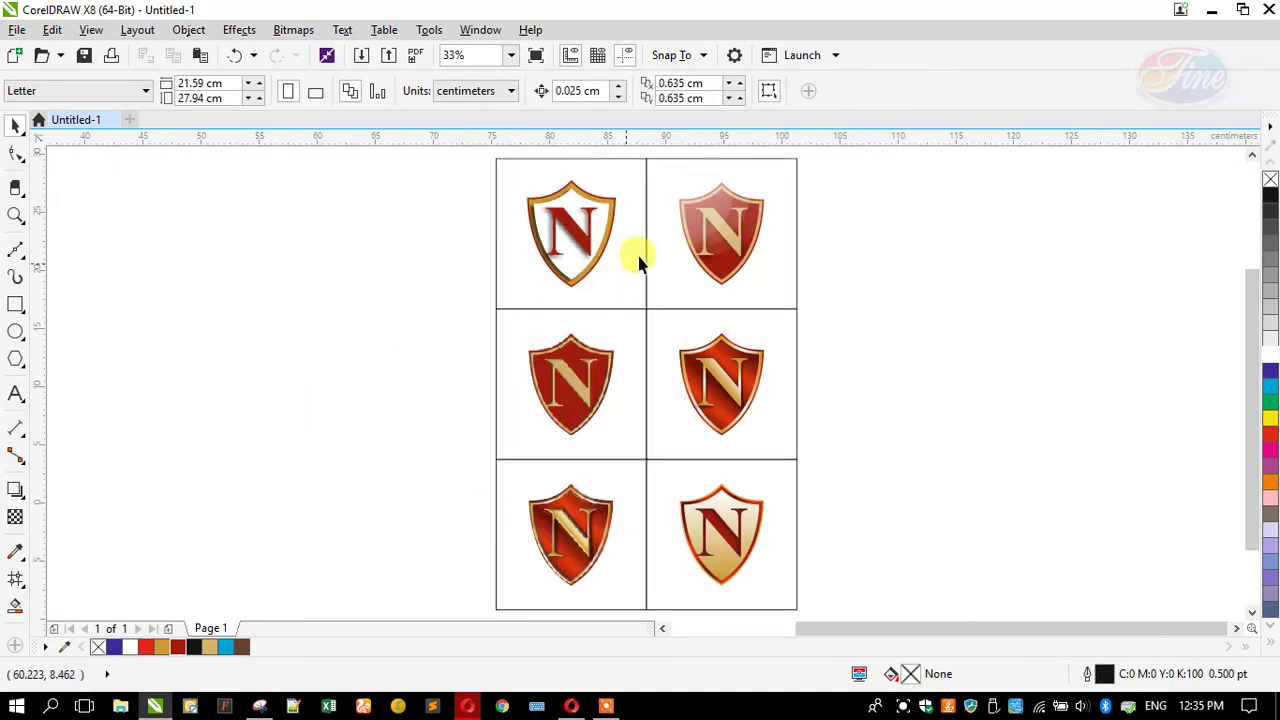
scroll(662, 200, up, 4)
scroll(598, 232, down, 4)
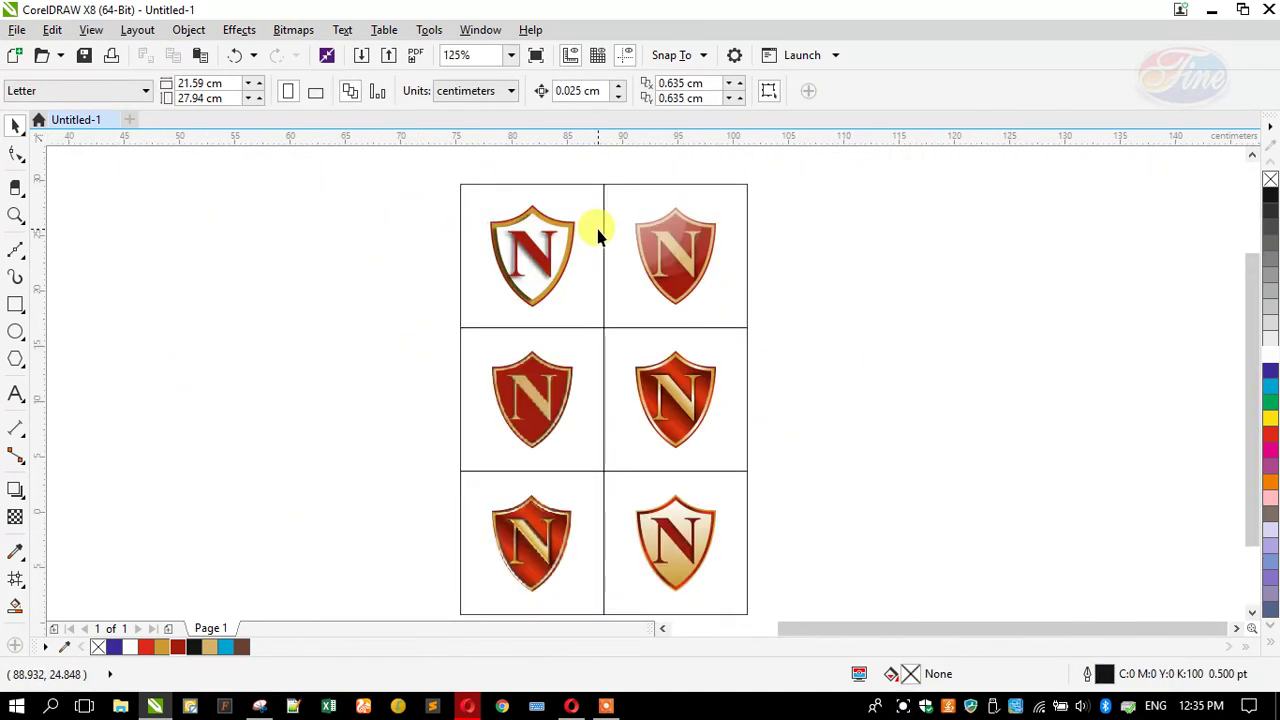
scroll(570, 432, up, 4)
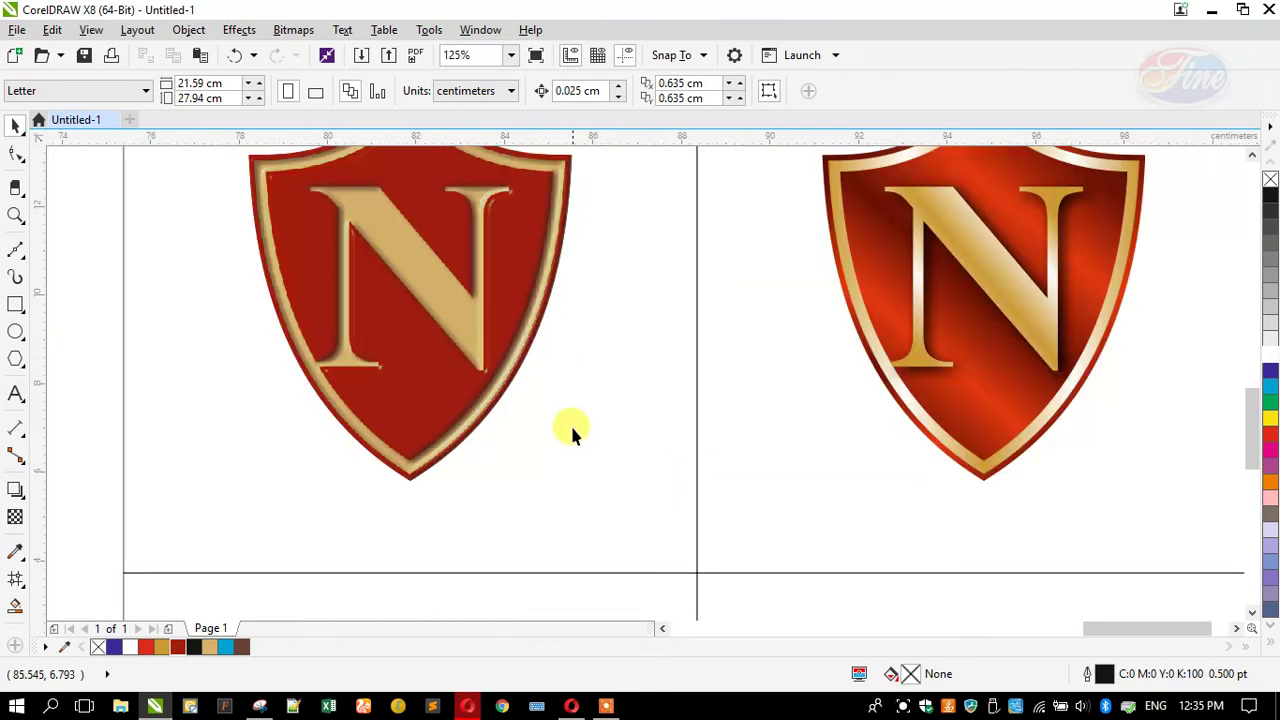
scroll(570, 420, down, 2)
scroll(565, 375, down, 2)
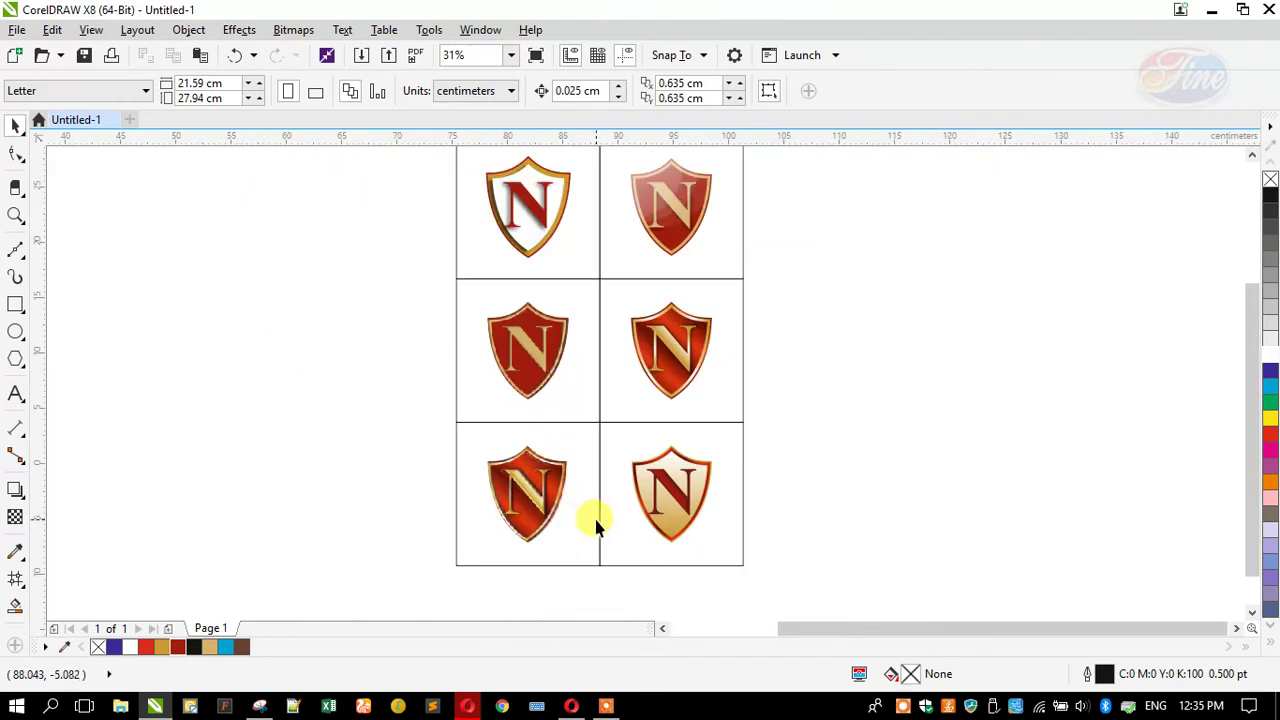
scroll(597, 527, up, 1)
click(1211, 9)
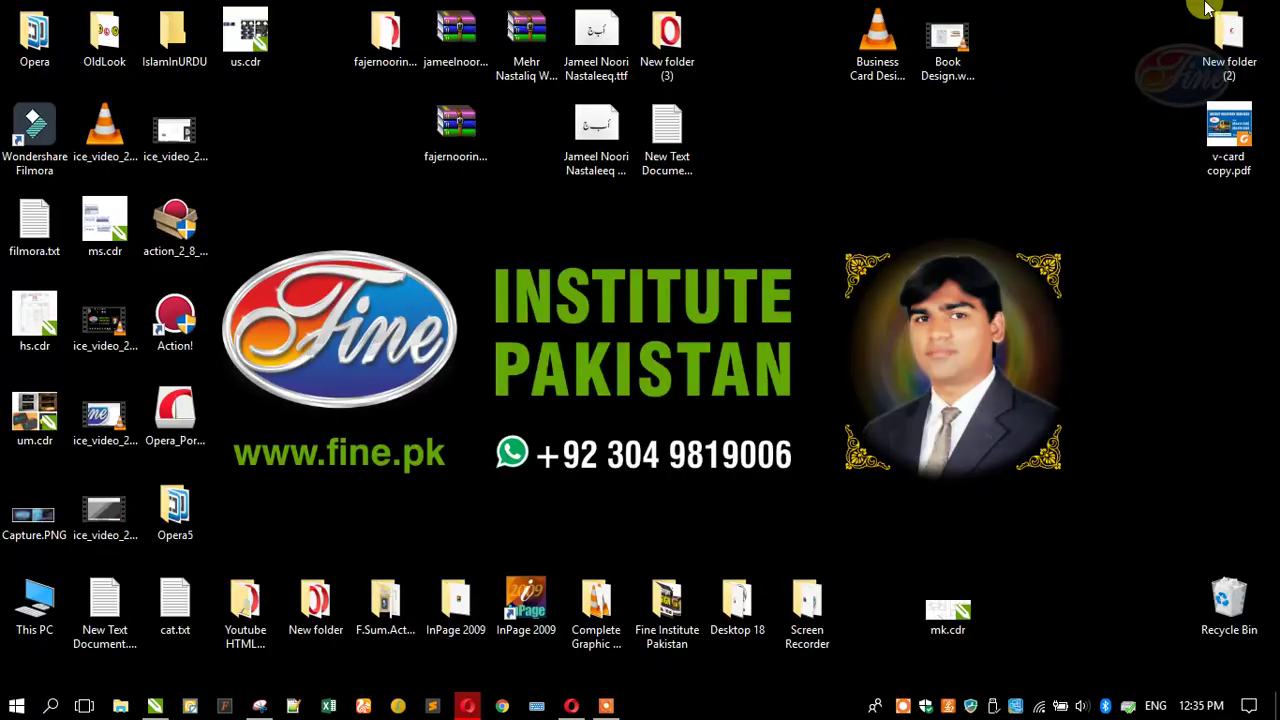
click(902, 706)
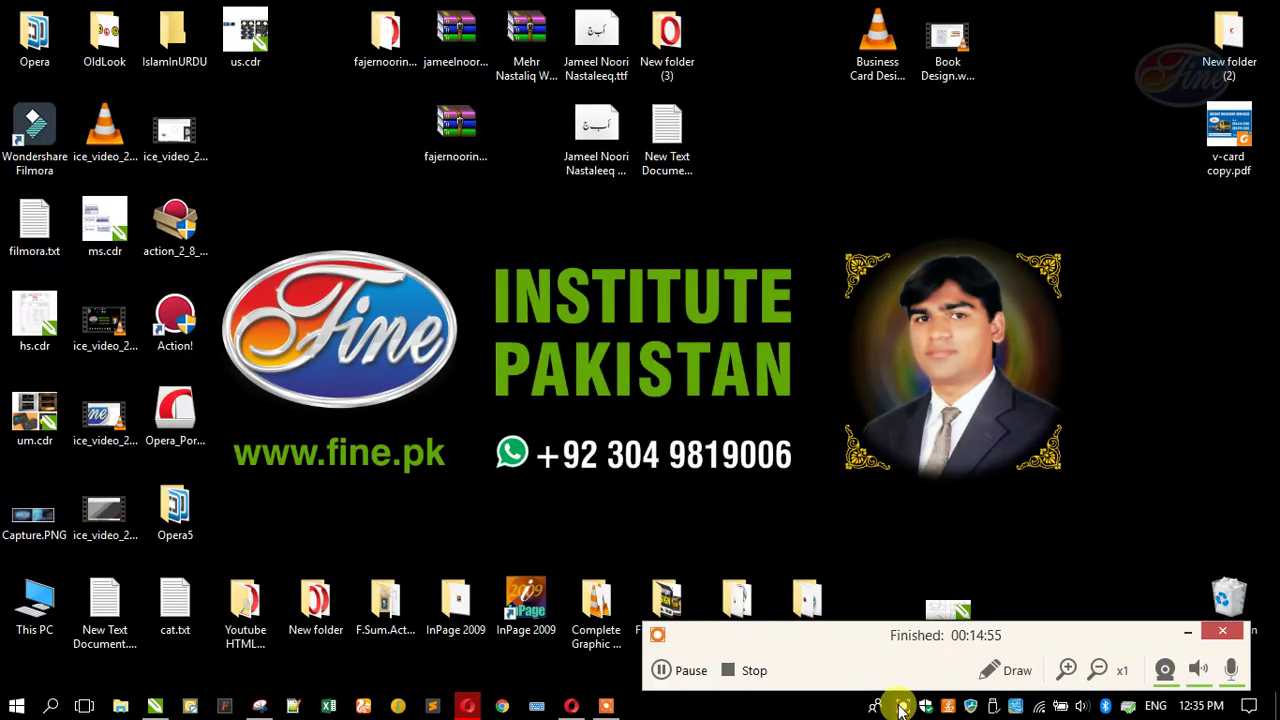